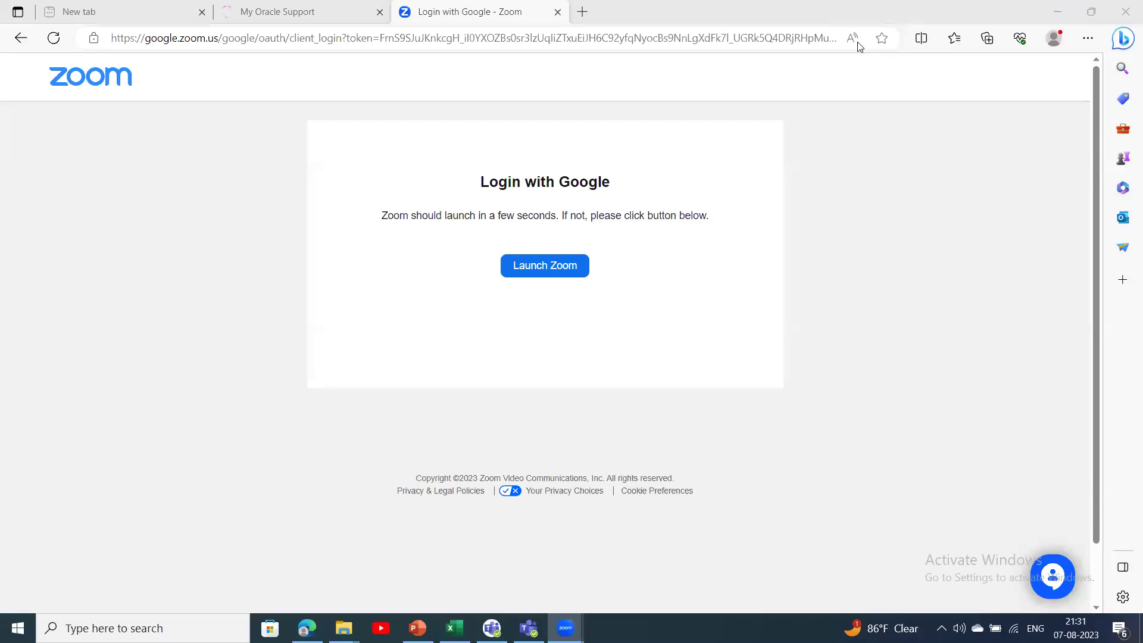
- Switch to the LogicLabs workbook in Excel and examine the SYS/SYSTEM cell, the coloured schema block and the tool list on Sheet1
click(1058, 12)
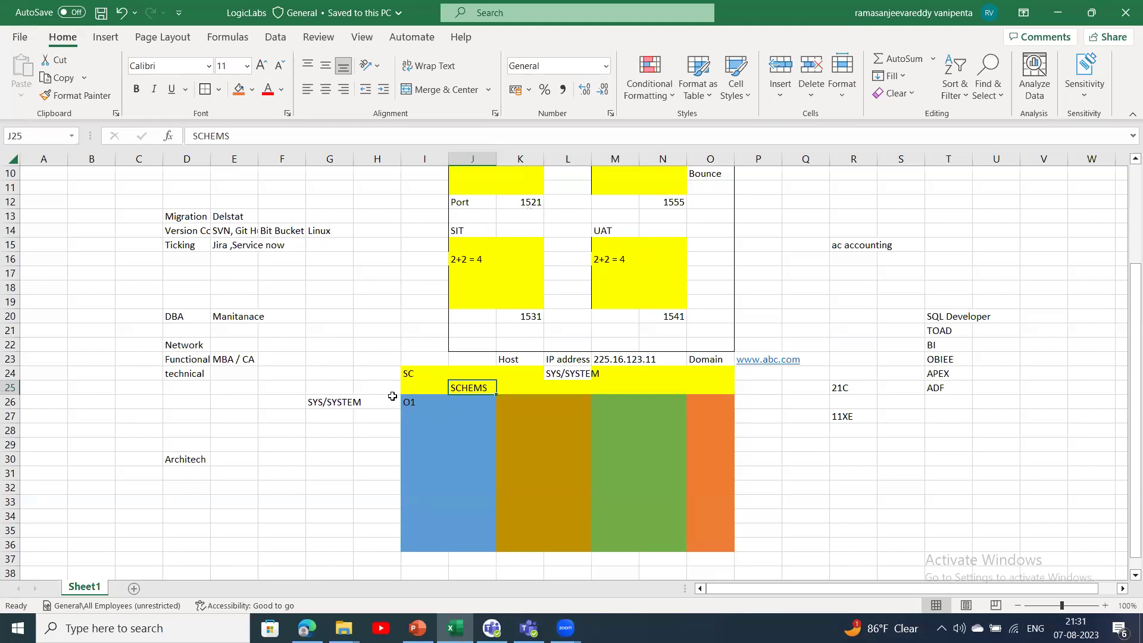
click(331, 399)
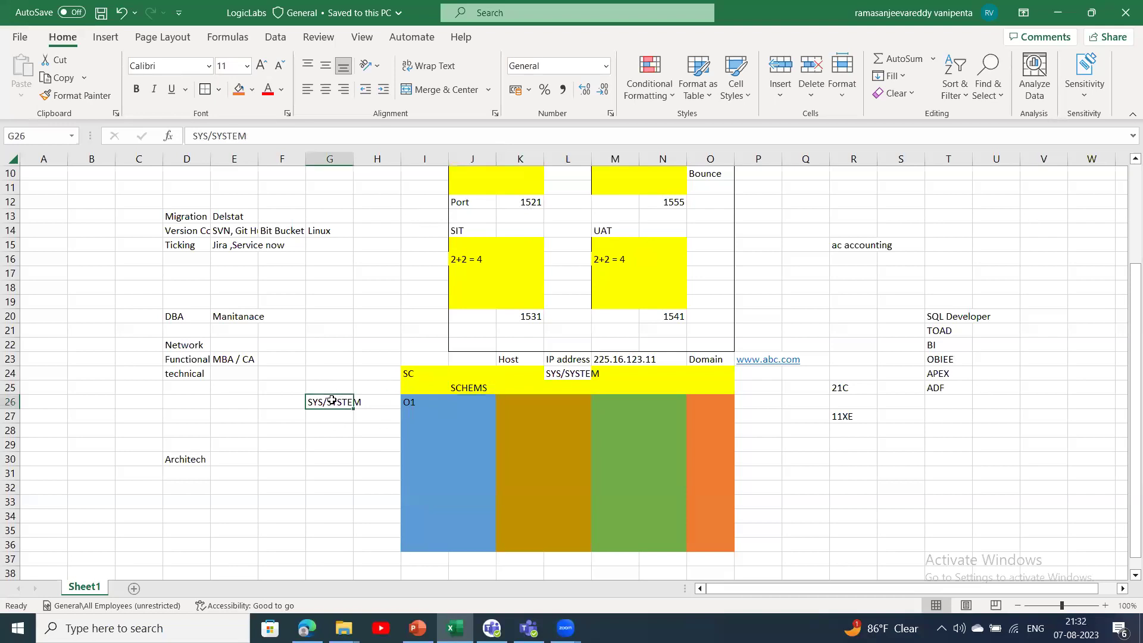
drag(419, 401, 459, 513)
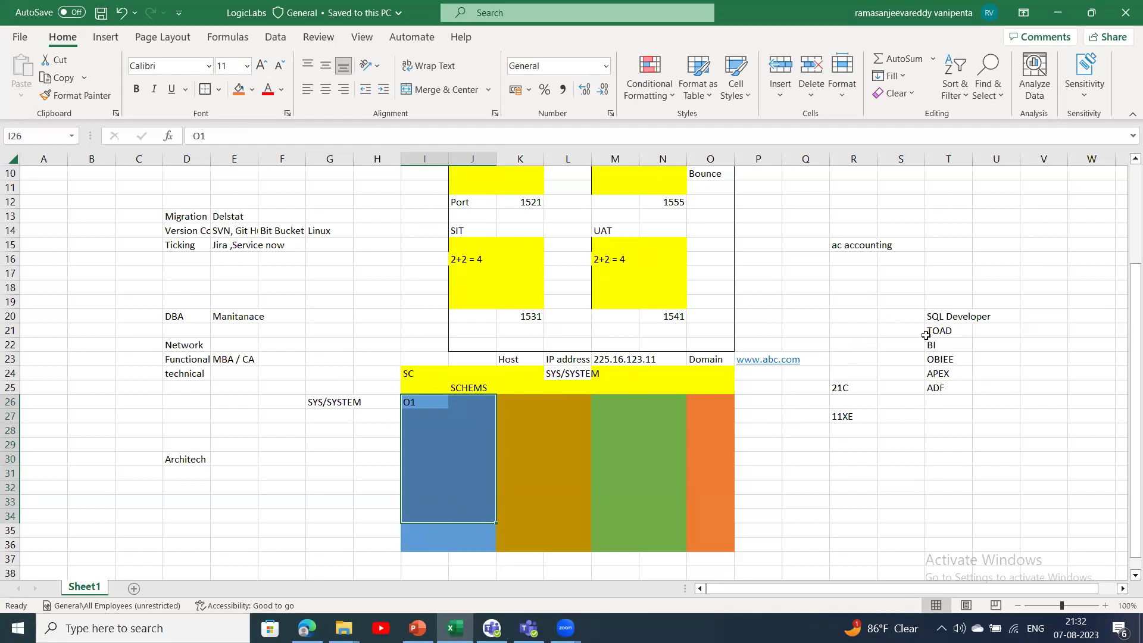
drag(960, 301, 943, 382)
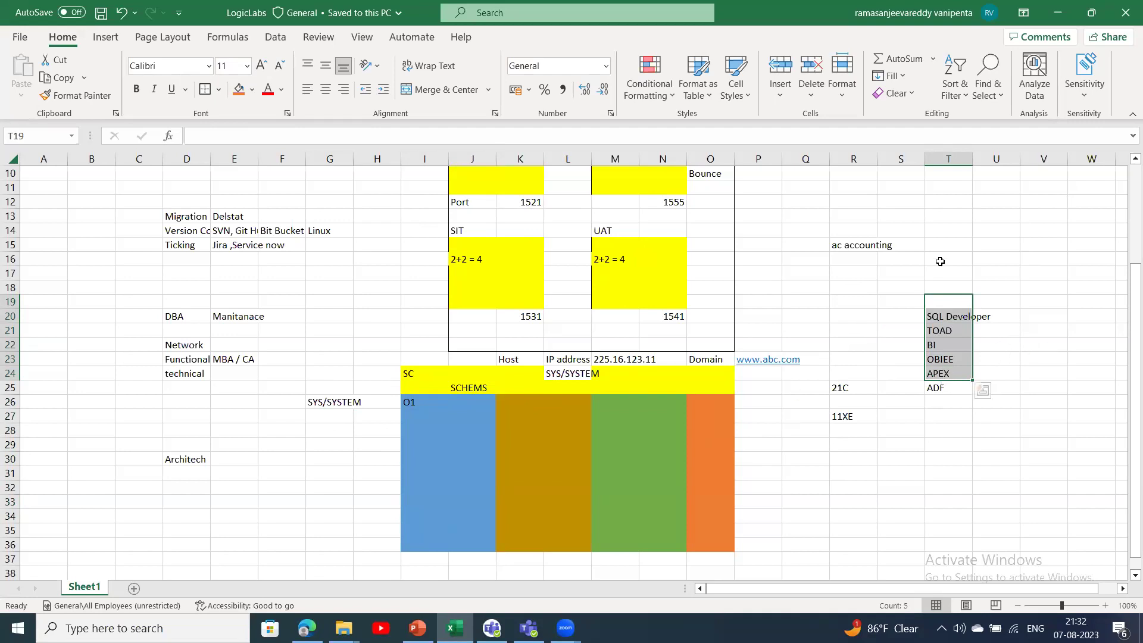
drag(429, 388, 709, 545)
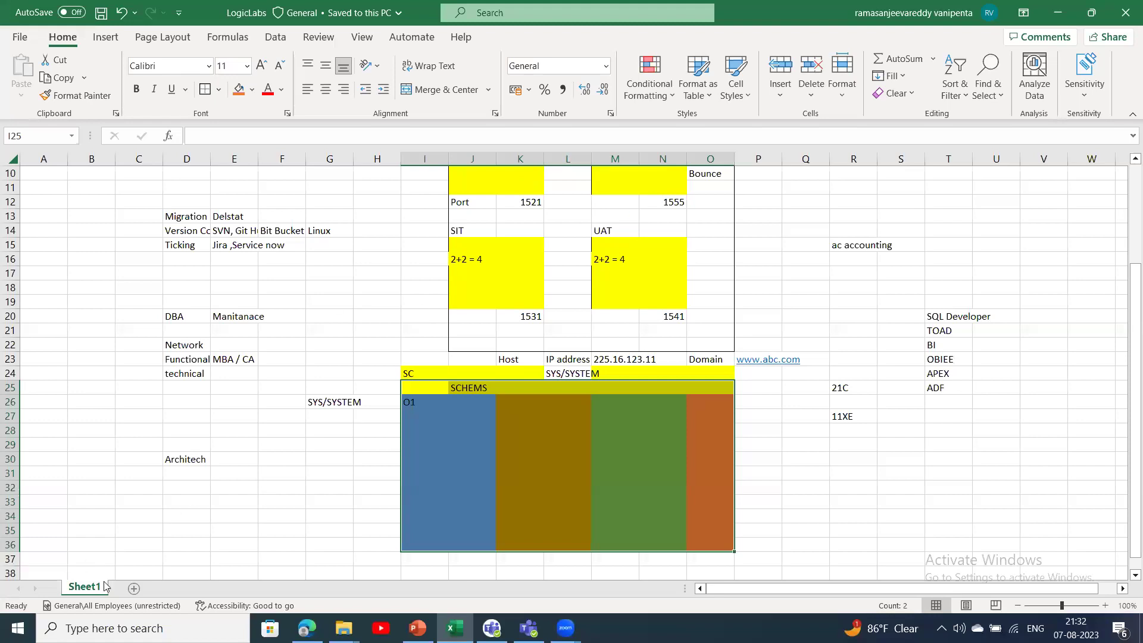
- Add a new worksheet to the workbook and enter the title "suply chain" in cell B2
click(136, 588)
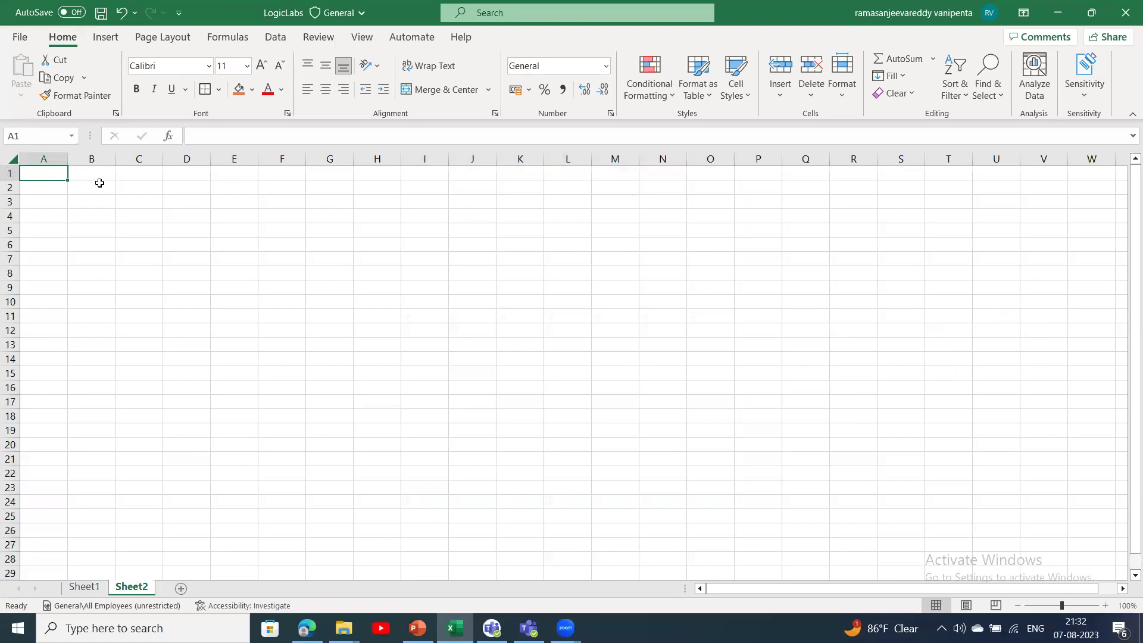
click(99, 183)
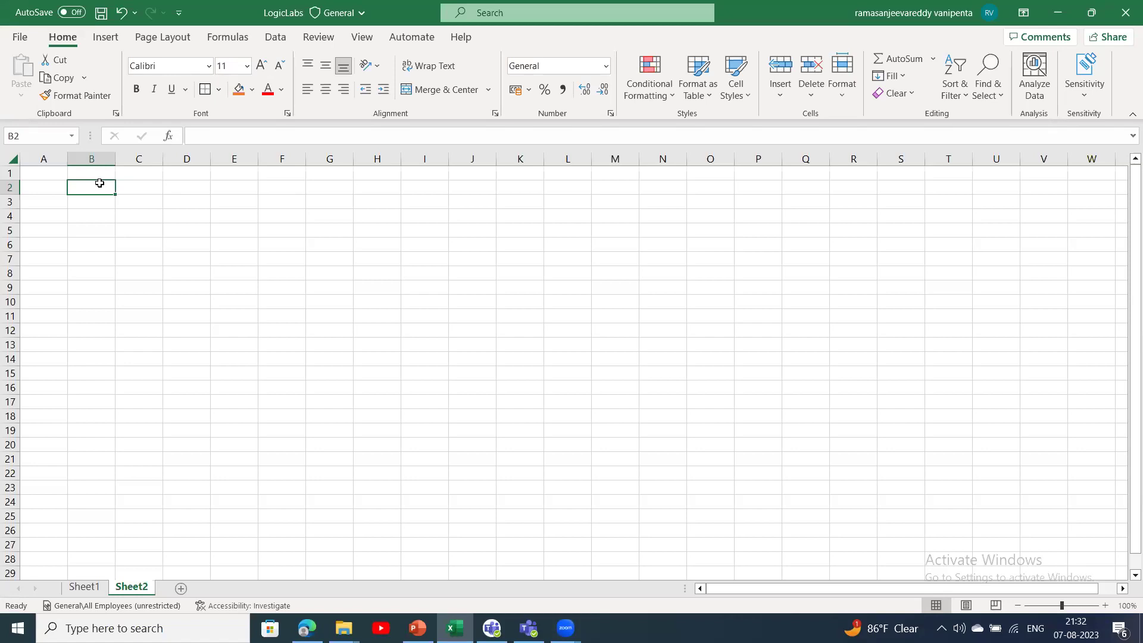
text(suply chain)
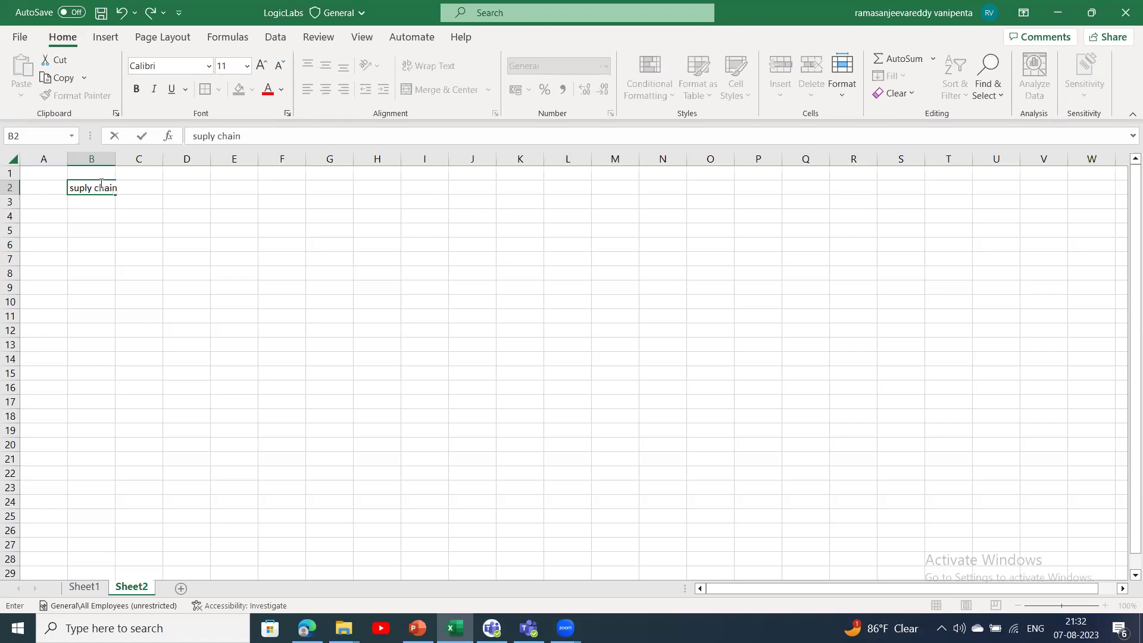
click(152, 239)
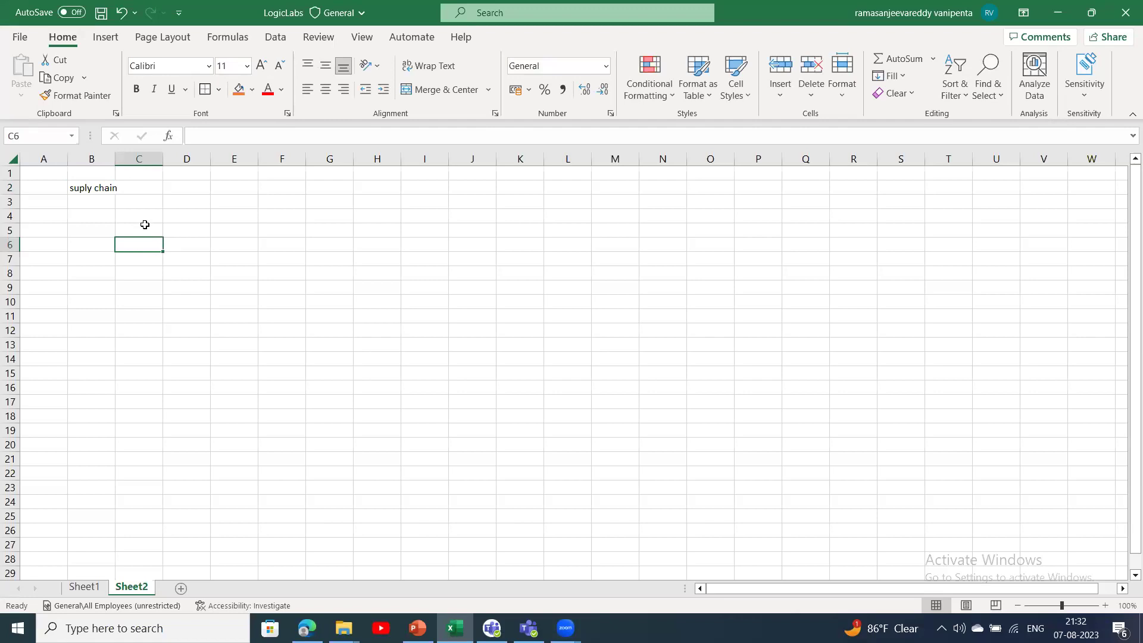
click(145, 226)
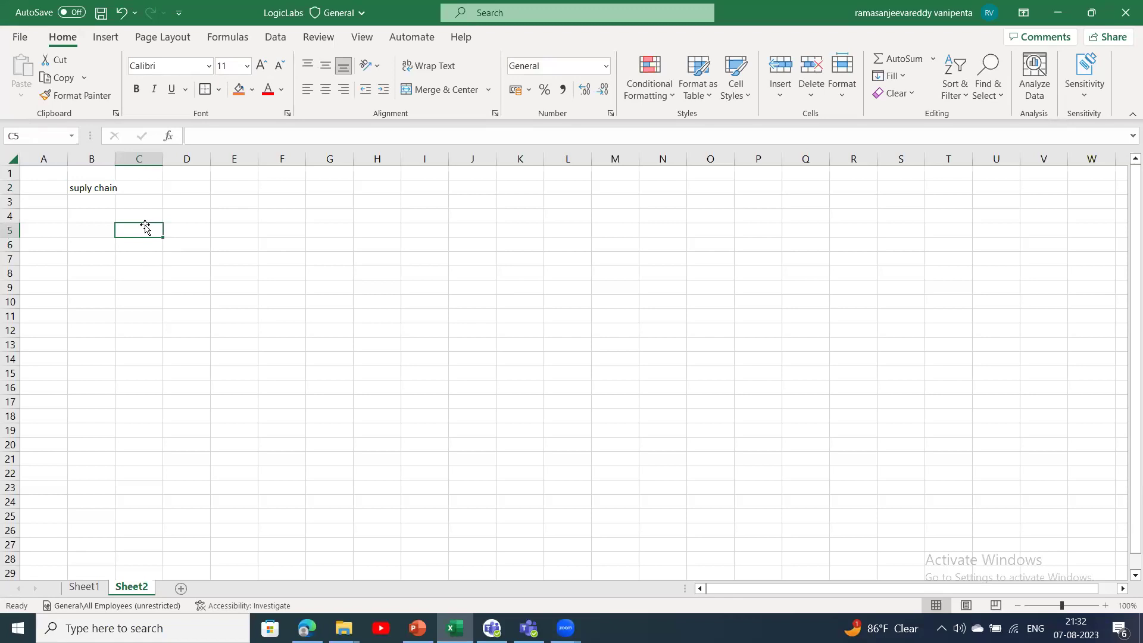
click(146, 212)
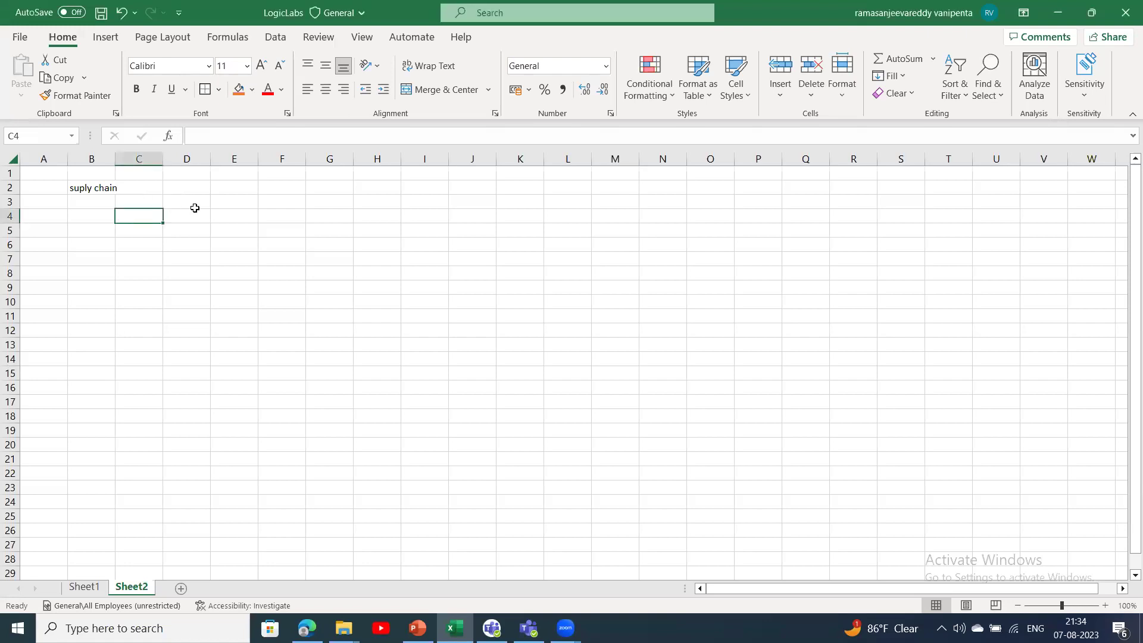
key(Up)
key(Up)
key(Up)
key(Right)
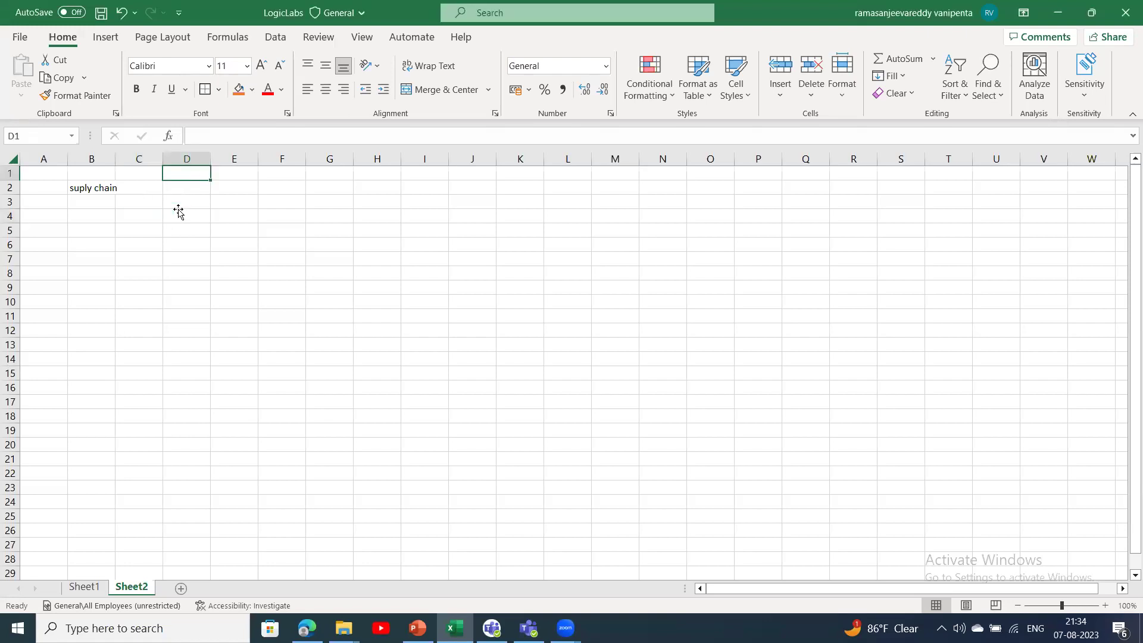
- Enter the column headers "order no" in D3 and "order date" in E3
click(188, 202)
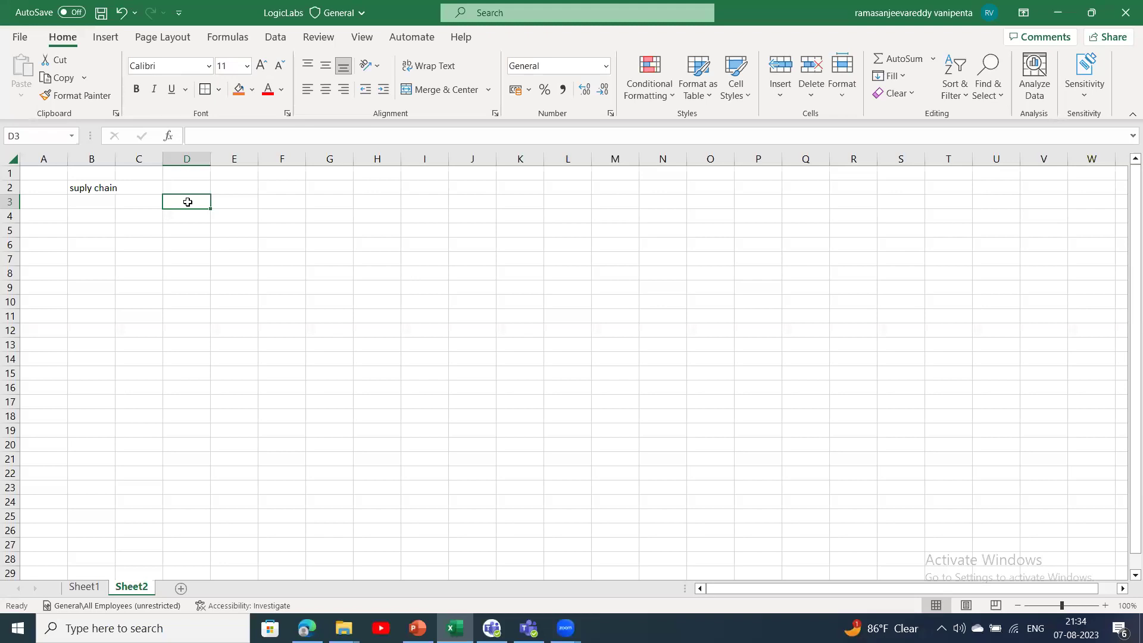
text(or)
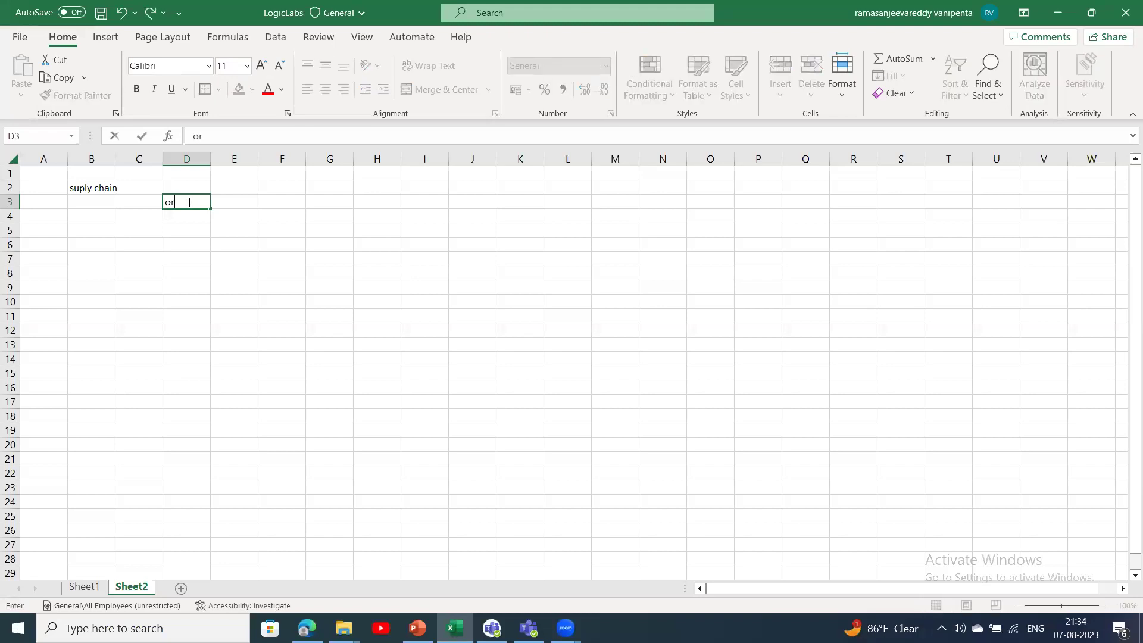
text(der no)
click(241, 191)
click(238, 206)
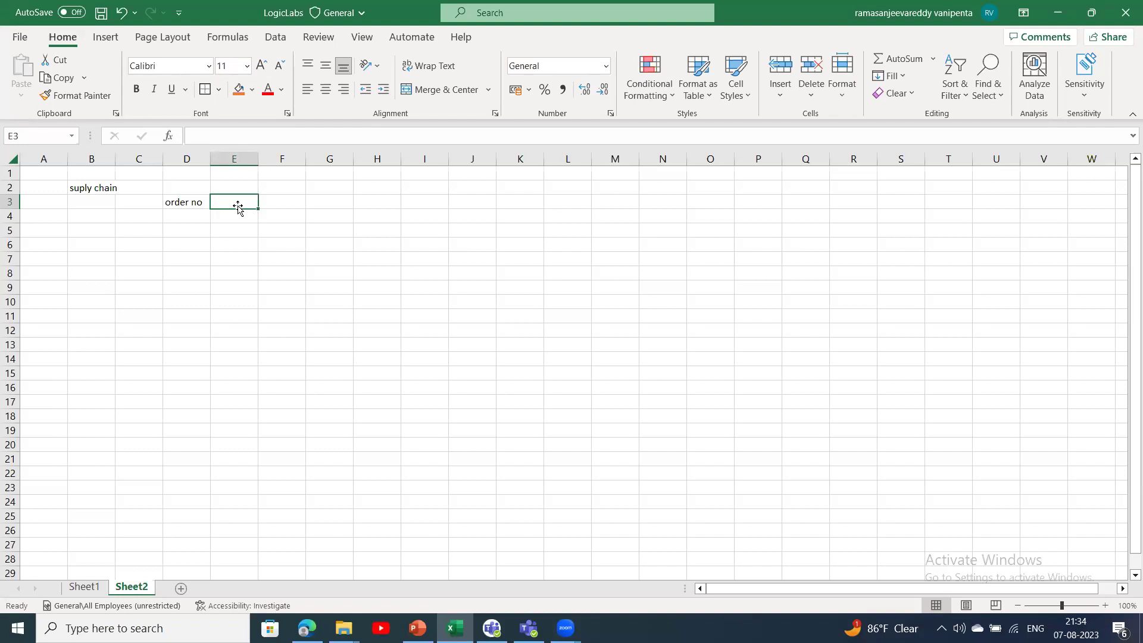
text(orde)
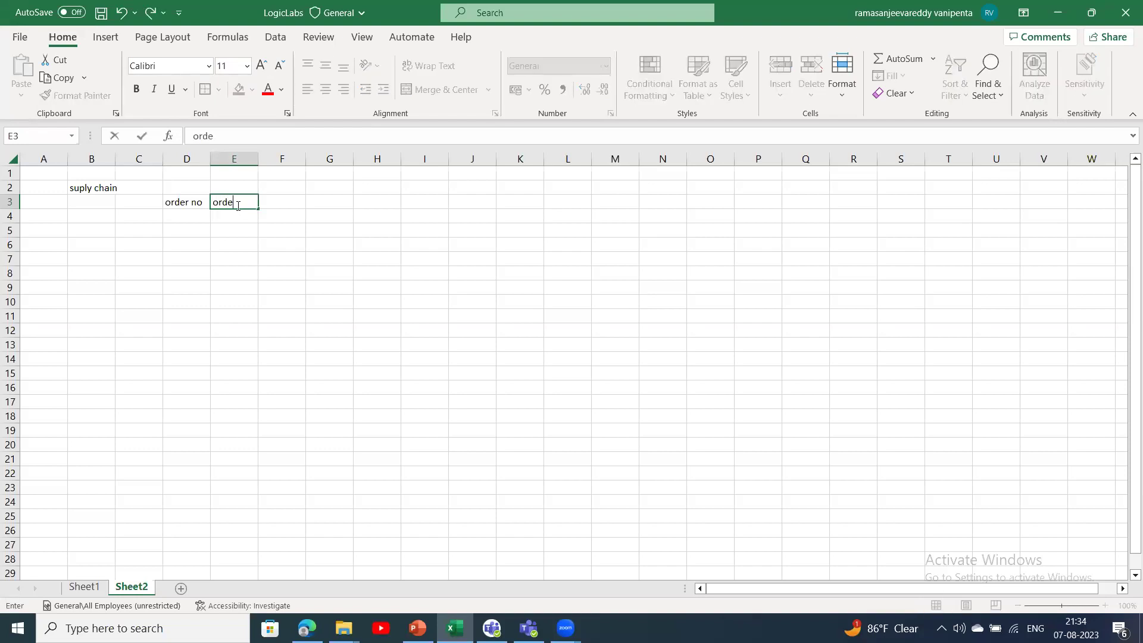
text(r date)
click(295, 216)
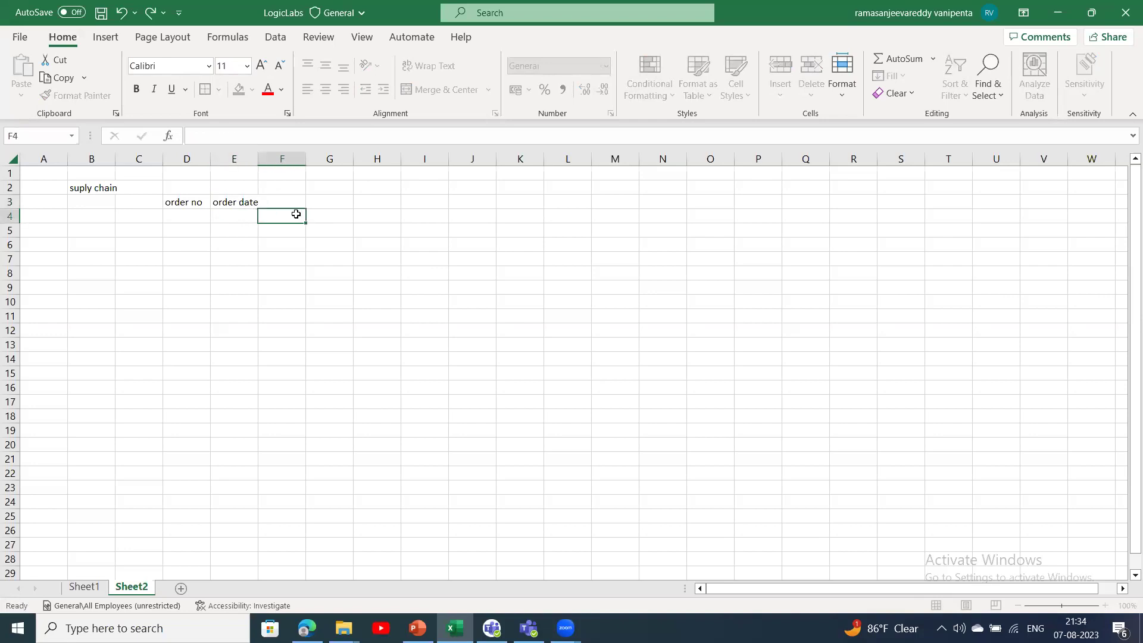
- Add the headers "supplier" in F3 and "Address" in G3
click(288, 198)
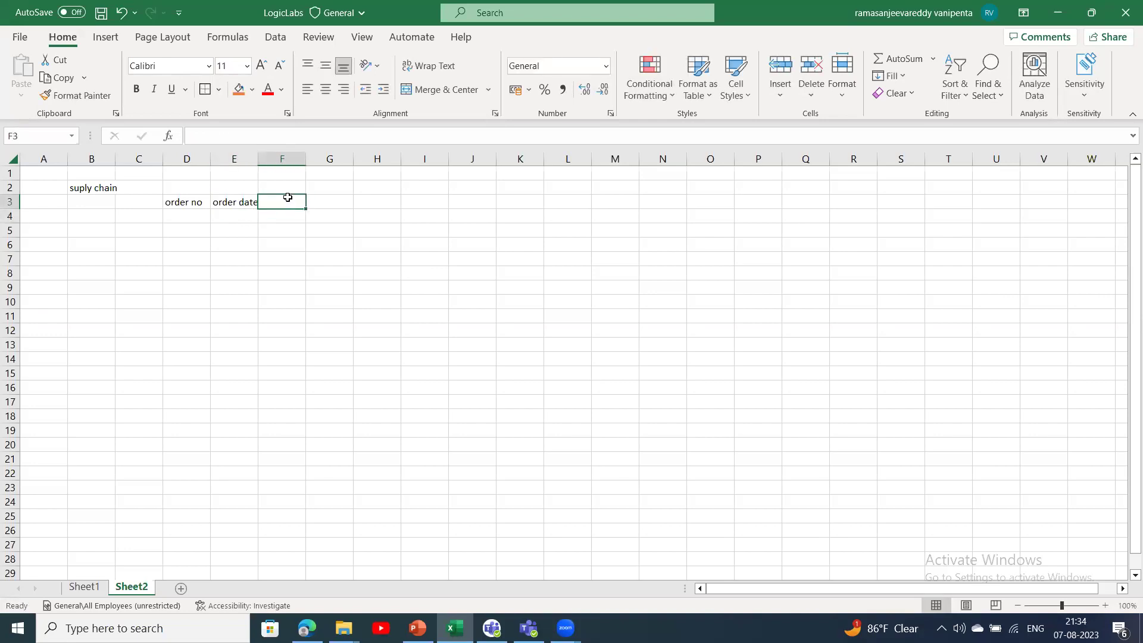
text(su)
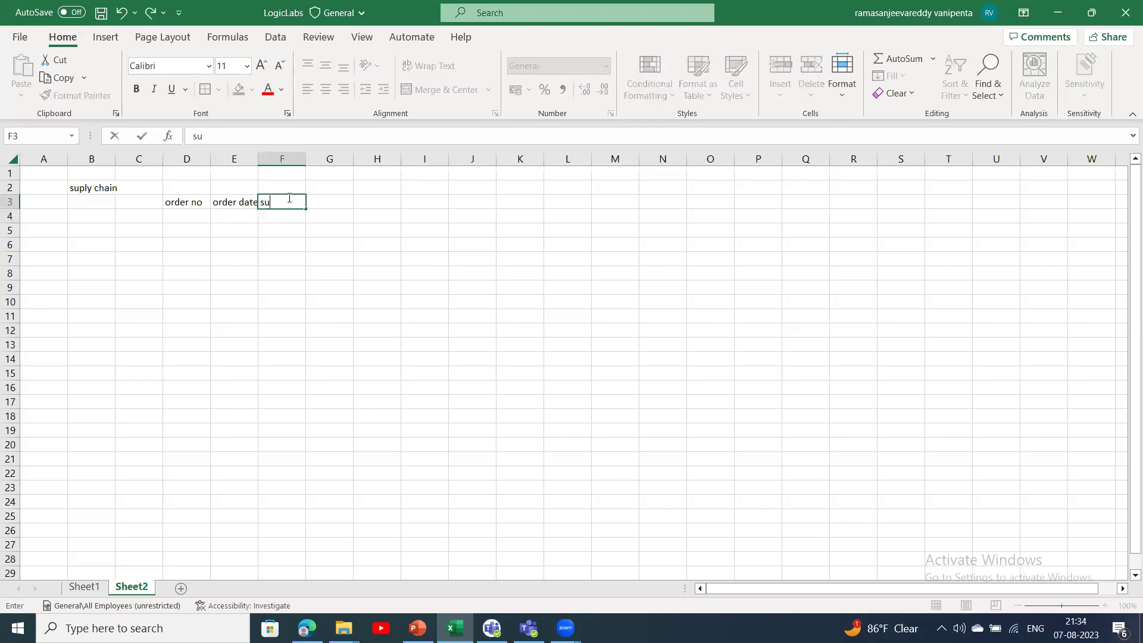
text(pplier)
click(307, 234)
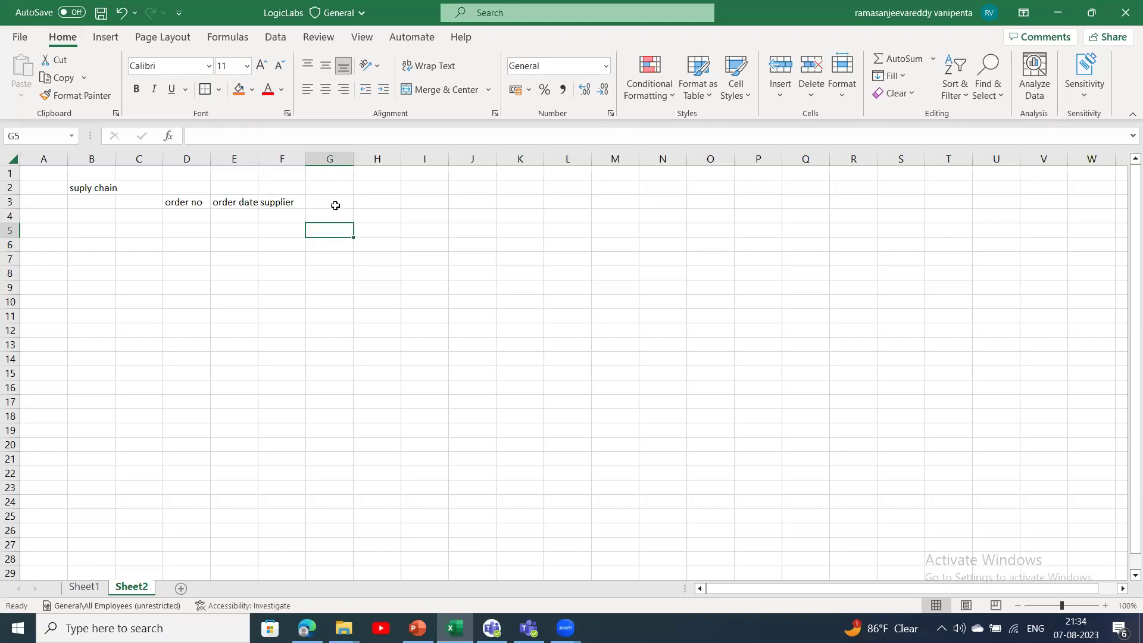
click(335, 205)
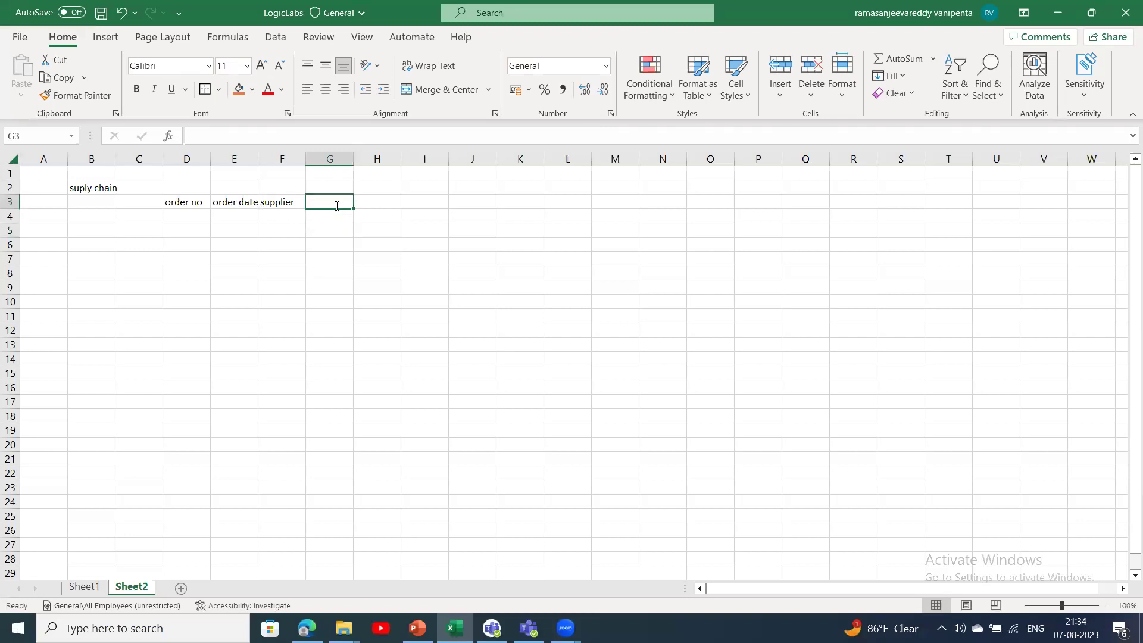
text(Add)
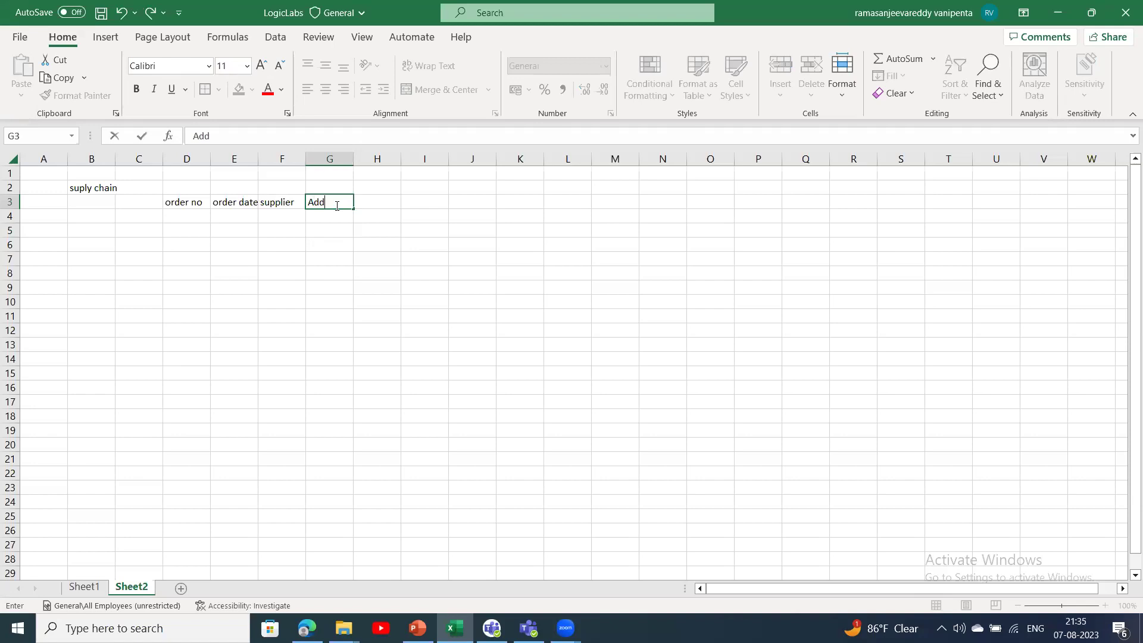
text(ress)
click(382, 219)
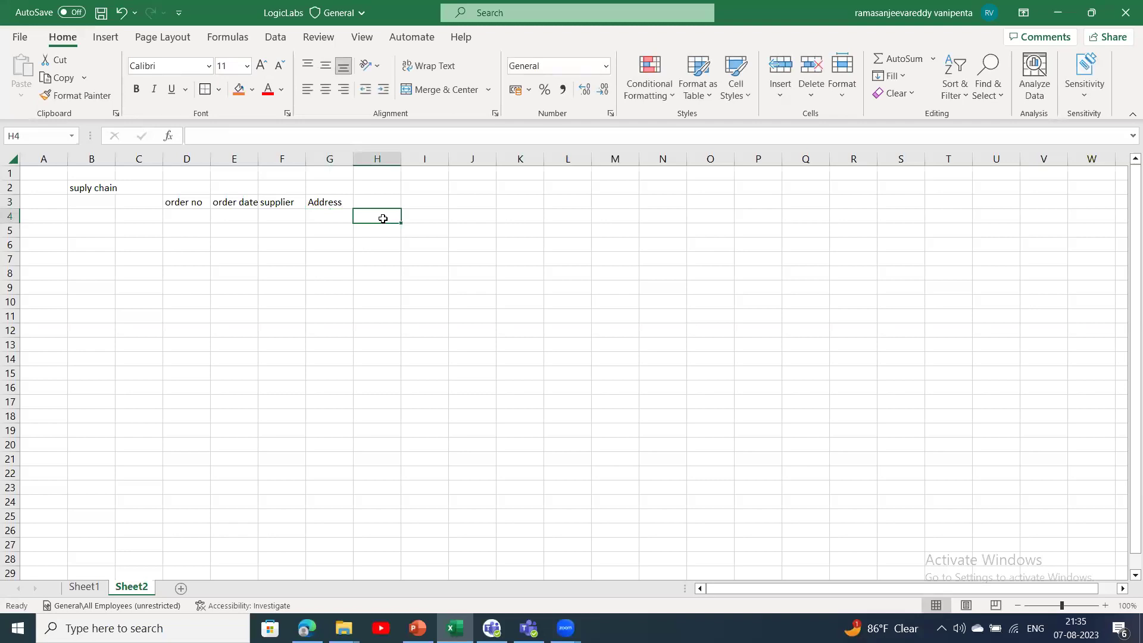
- Continue the header row with "Name" in H3 and "Product" in I3
click(379, 200)
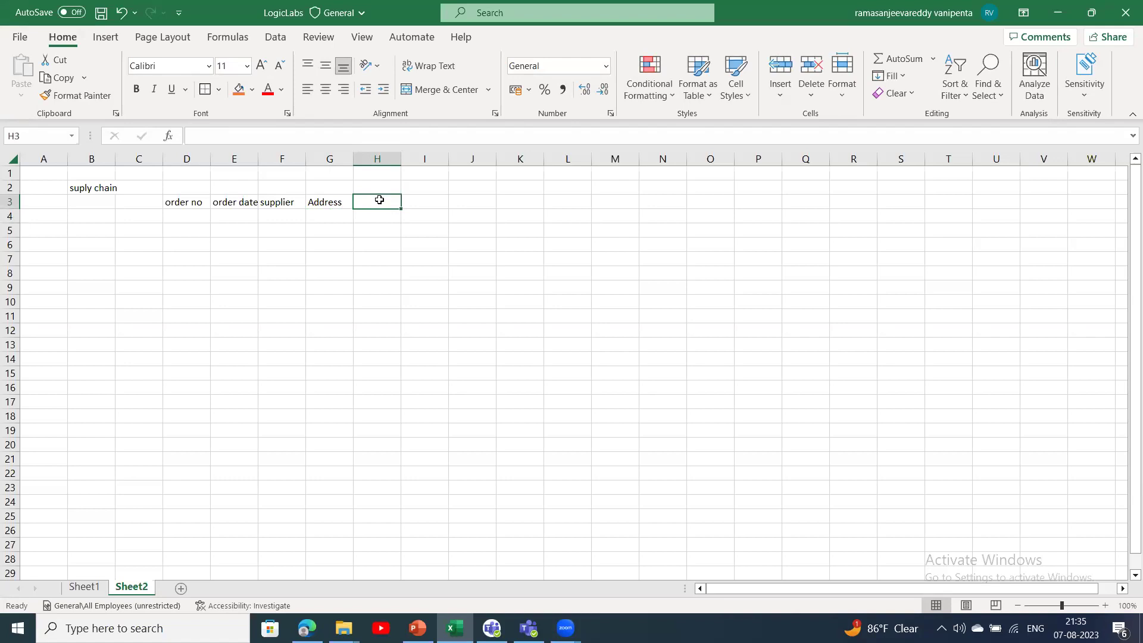
text(N)
key(BackSpace)
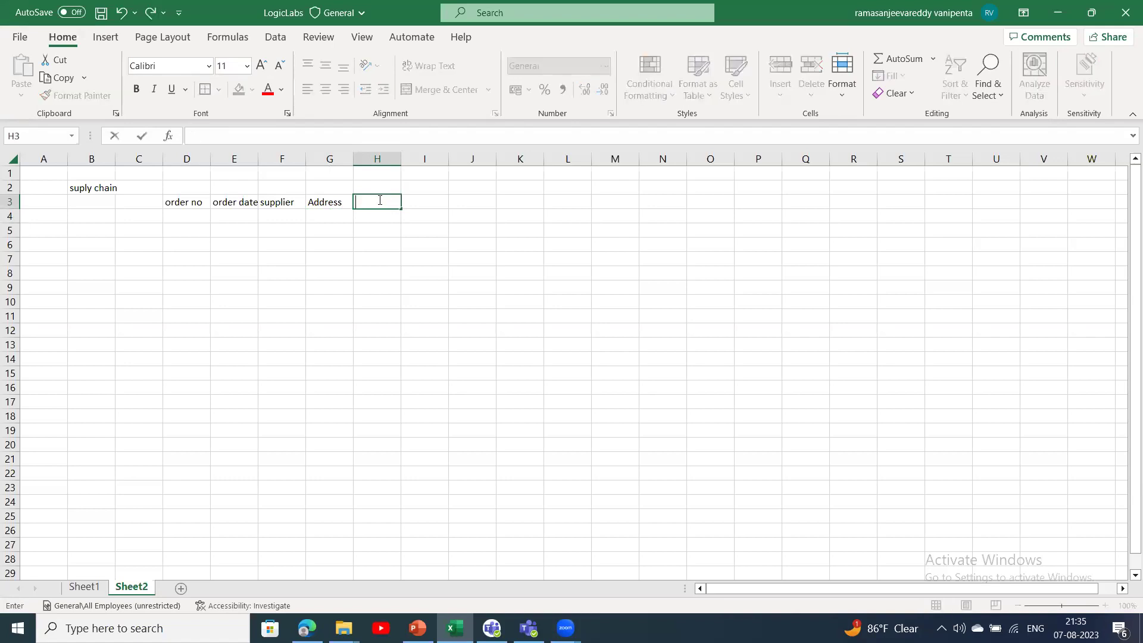
text(Name)
click(420, 200)
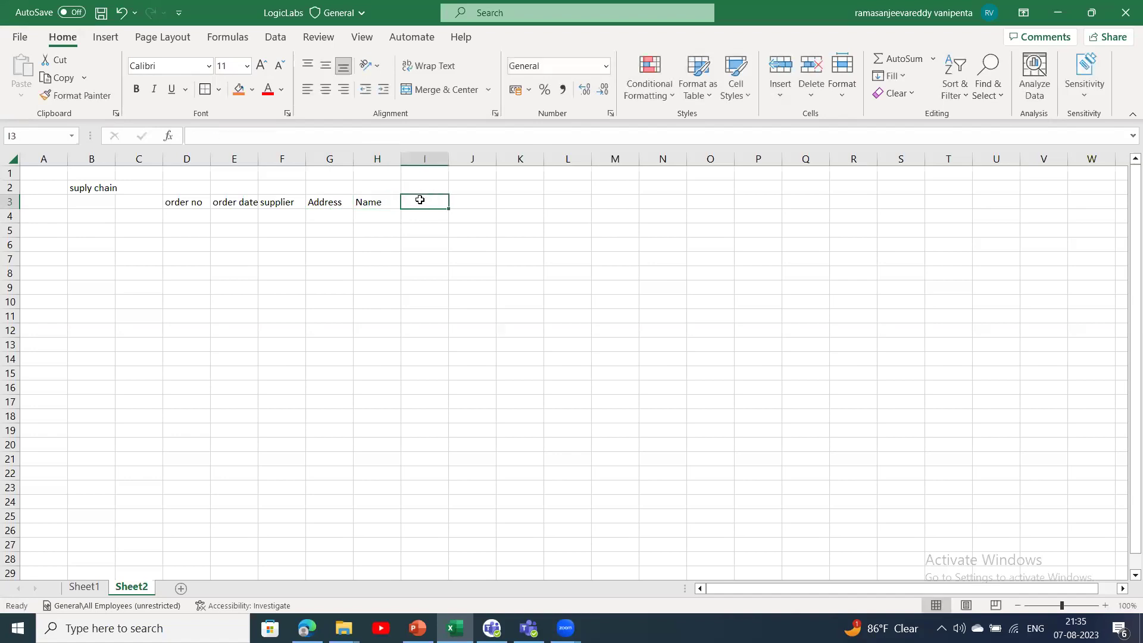
text(Product)
- Complete the header row with "quty" in J3 and "unit price" in K3
click(471, 202)
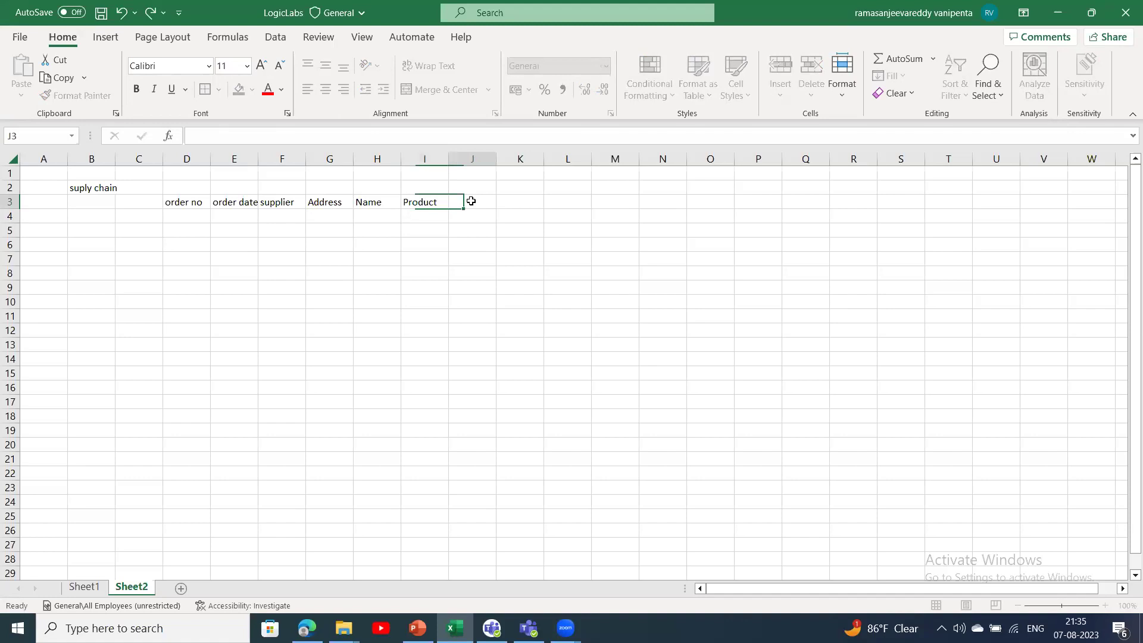
text(quty)
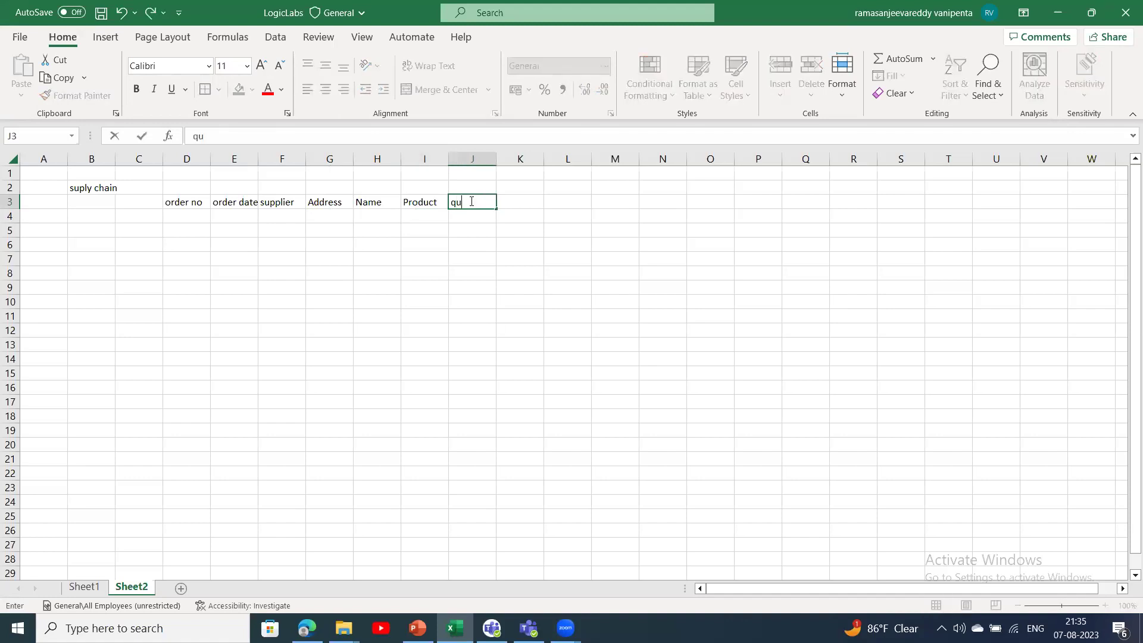
click(517, 207)
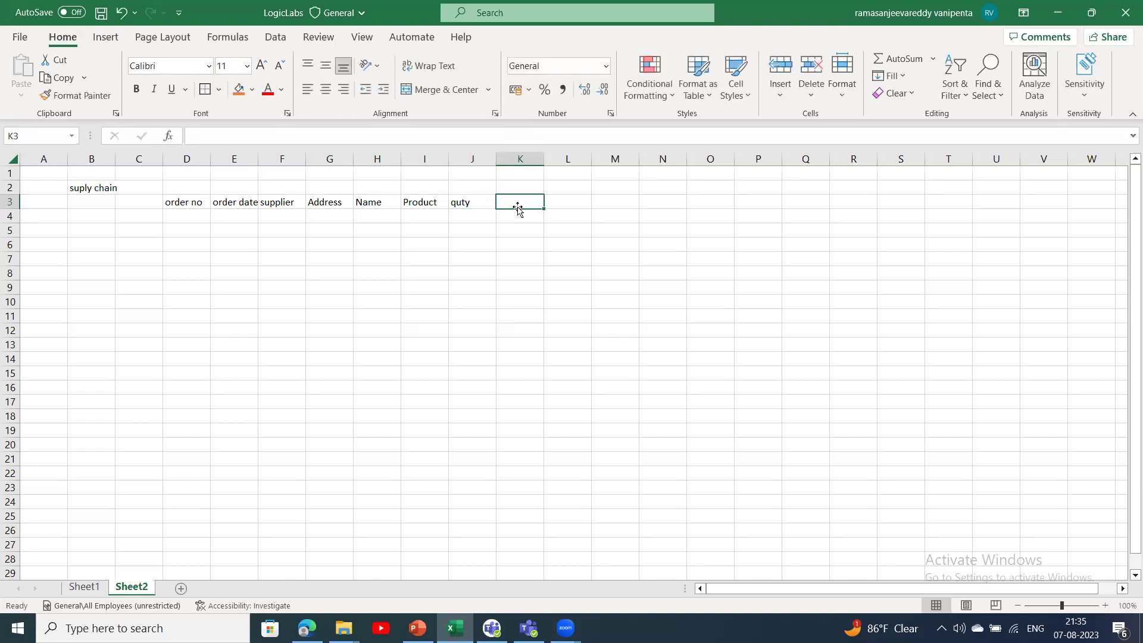
text(unit price)
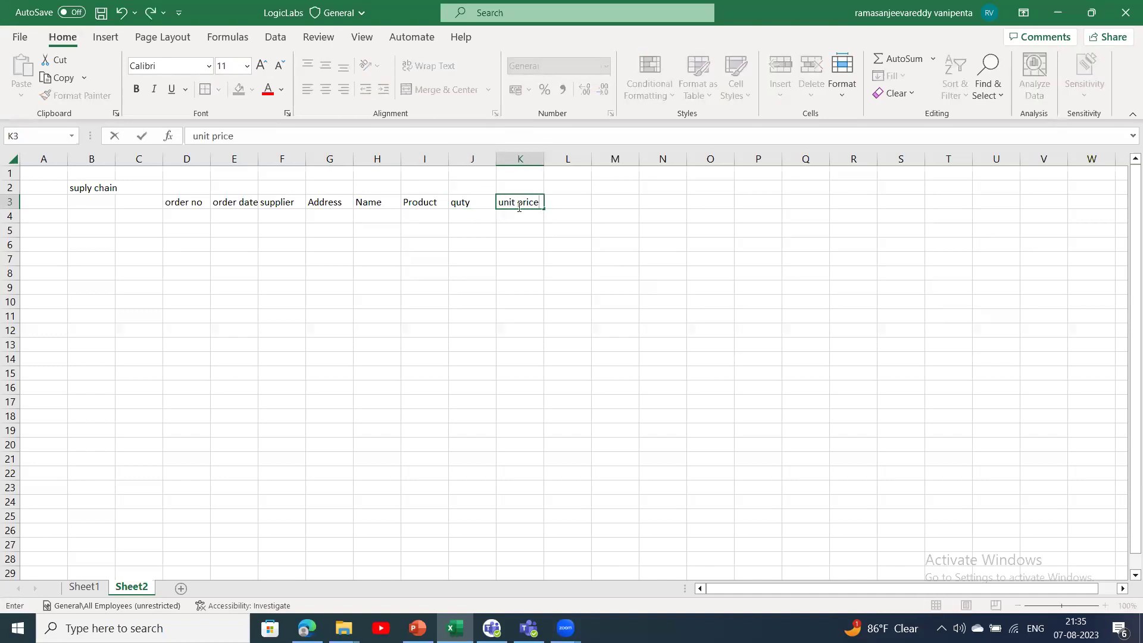
click(570, 220)
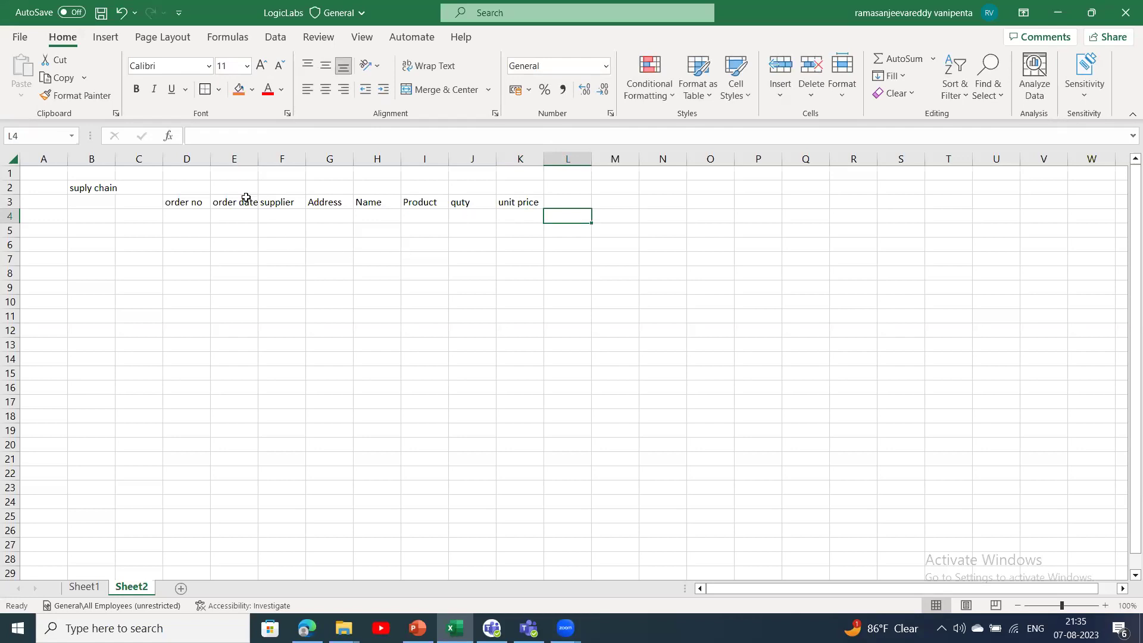
- Fill the header cells D3 to K3, from order no to unit price, with orange
drag(179, 203, 537, 203)
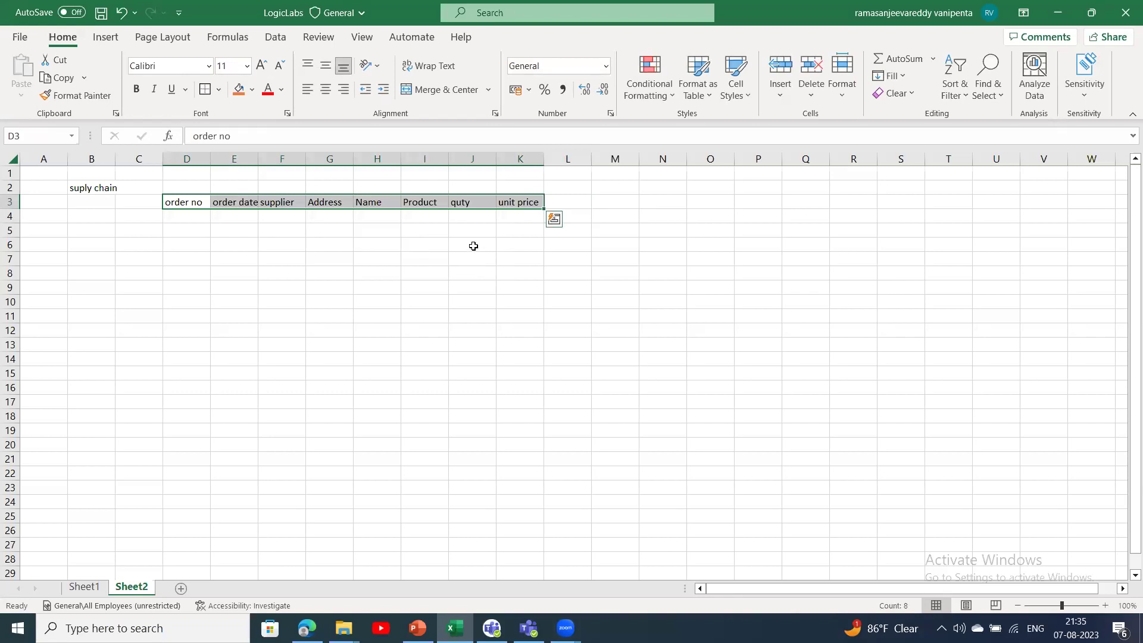
click(190, 213)
drag(187, 202, 532, 199)
click(238, 89)
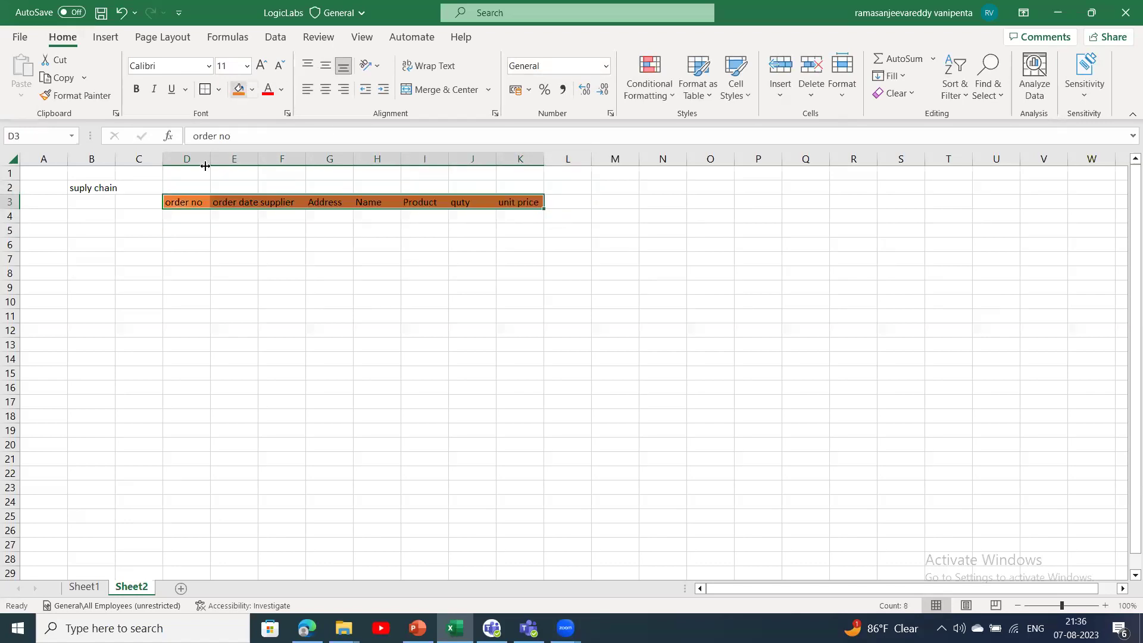
- Enter the first order's number in D4 under the order no header, replacing the autocomplete suggestion
click(190, 217)
text(Order no)
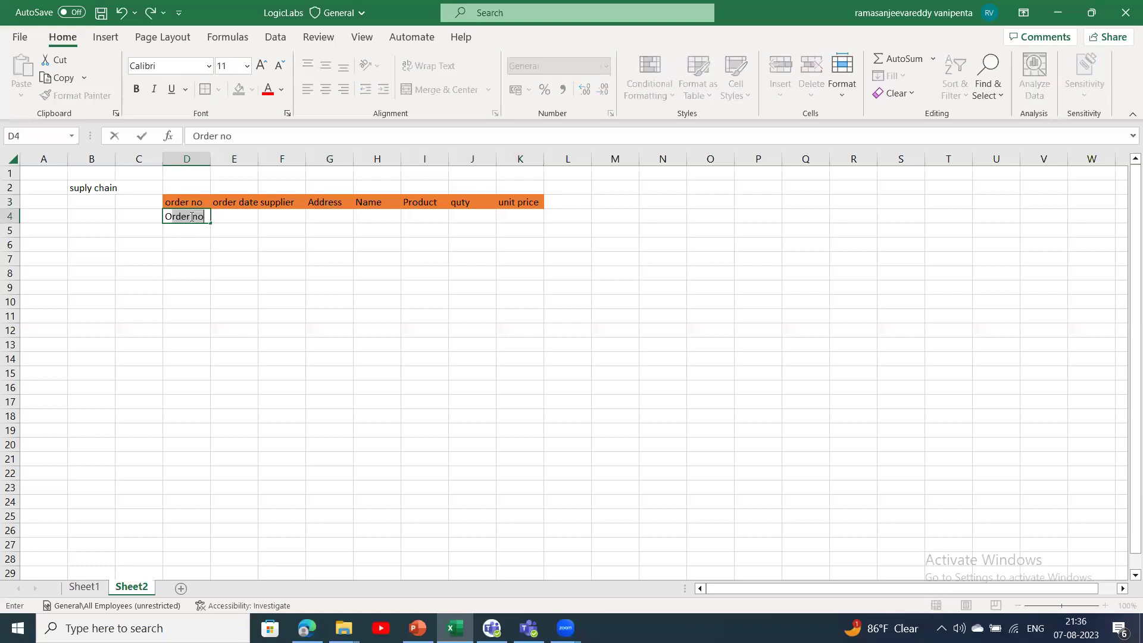
key(BackSpace)
key(BackSpace)
key(BackSpace)
key(BackSpace)
text(d_1)
click(237, 215)
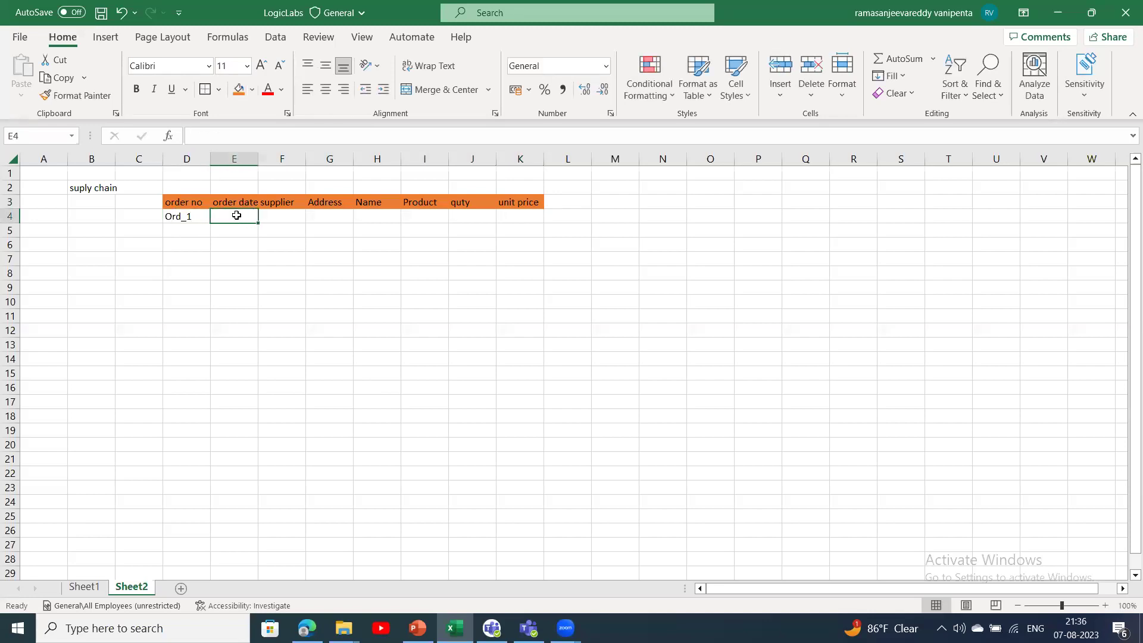
- Enter the first order's date 1/Aug/2023 in E4 and the supplier HP in F4
text(1/A)
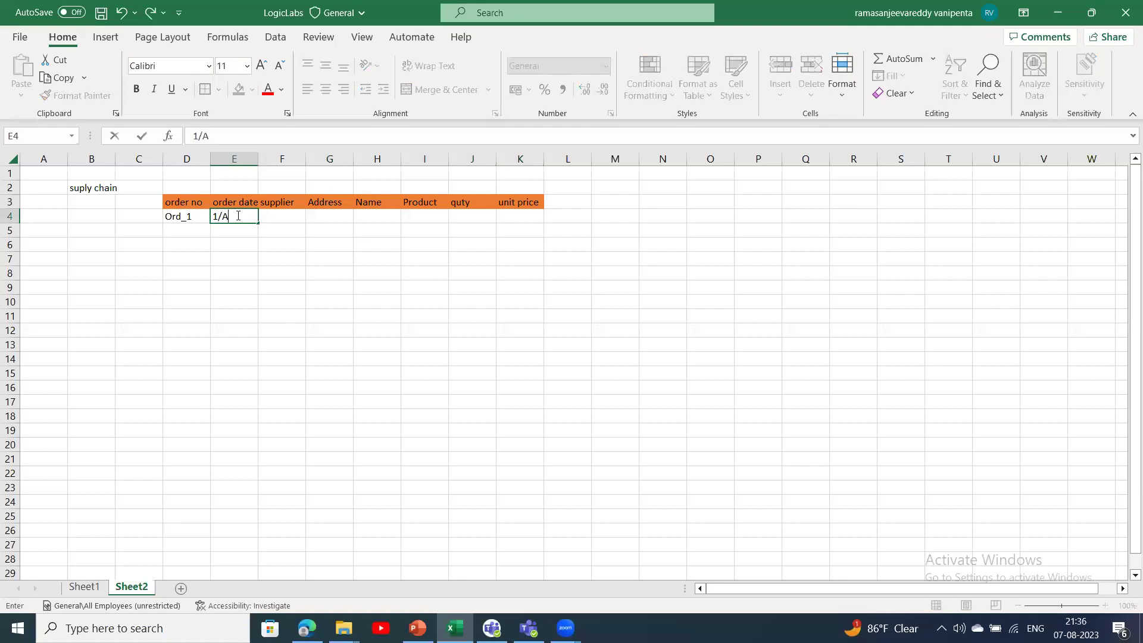
text(ug/2023)
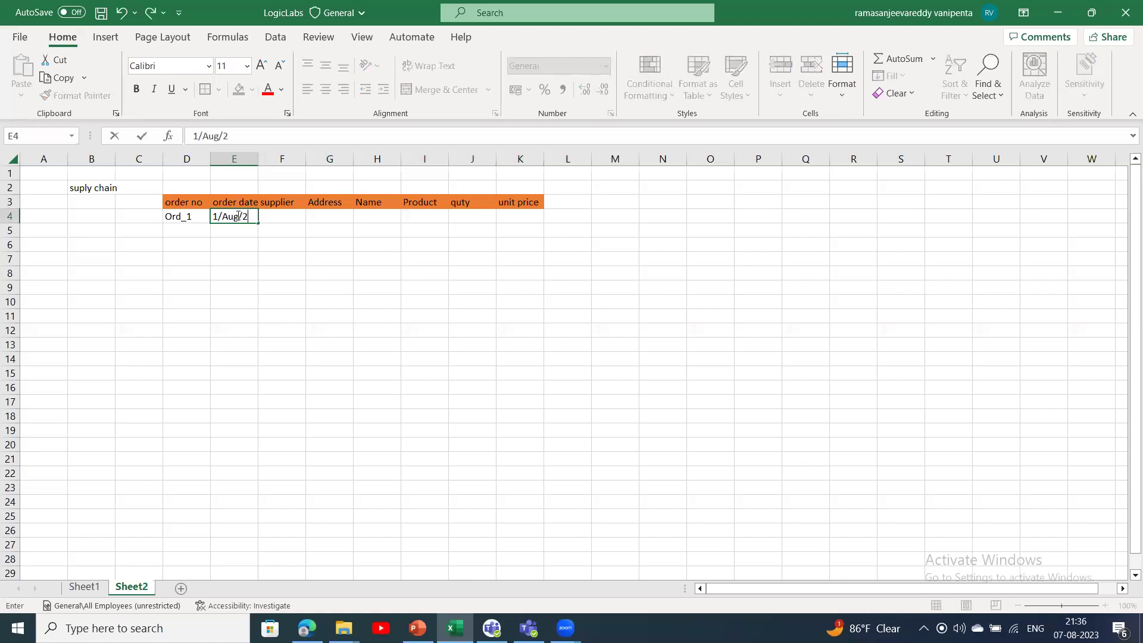
click(297, 260)
click(278, 216)
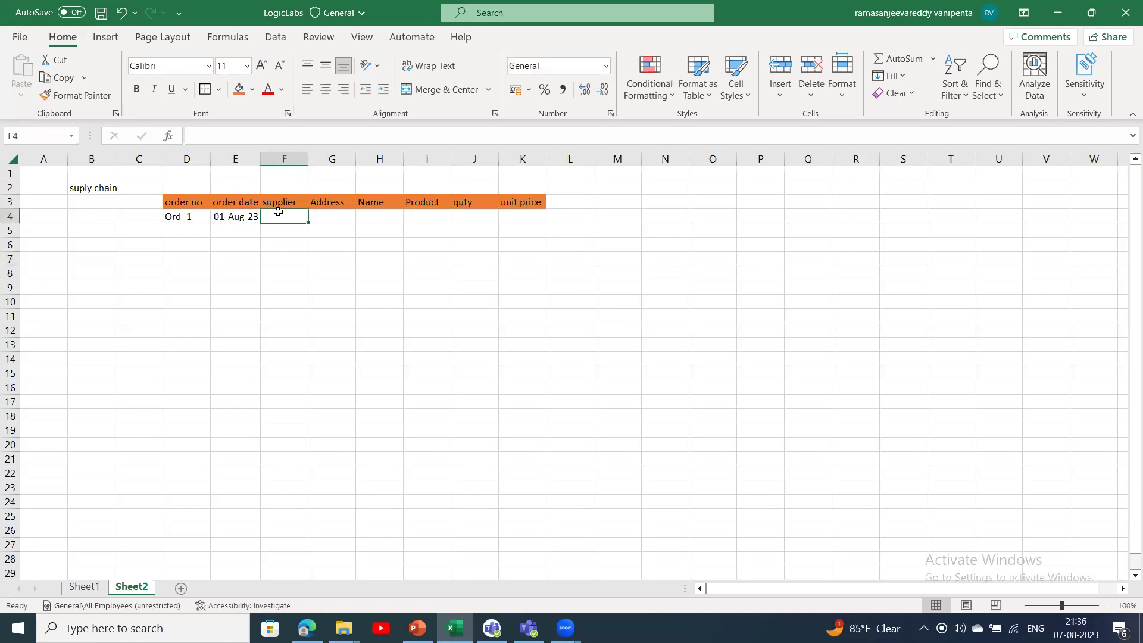
text(HP)
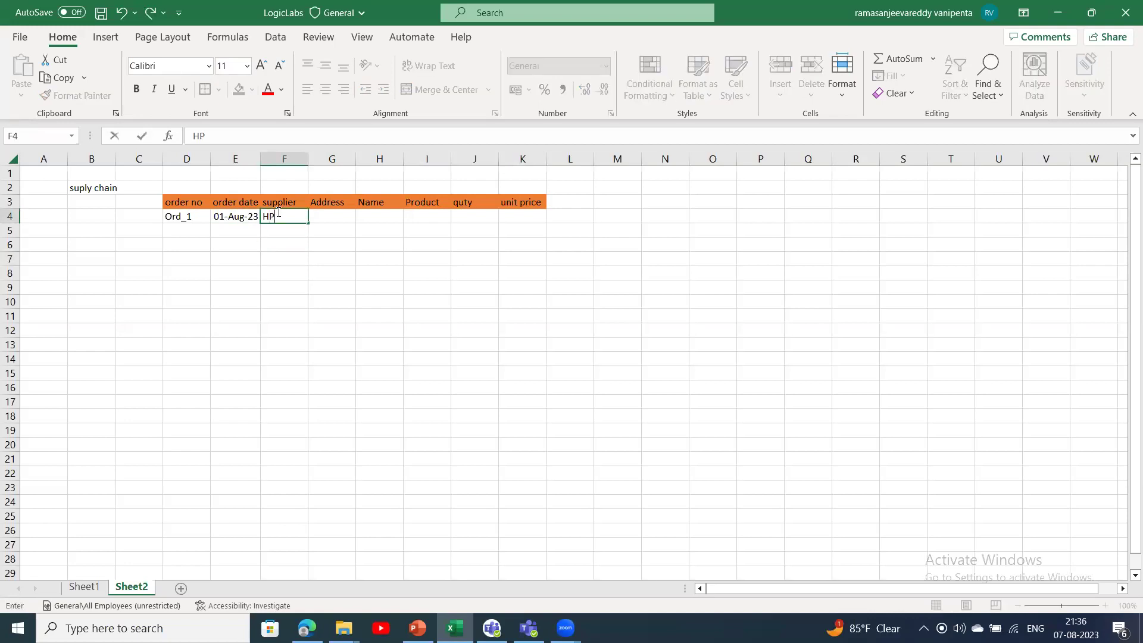
- Enter the supplier's address in G4 as state and country, separated by a comma without a space
click(328, 216)
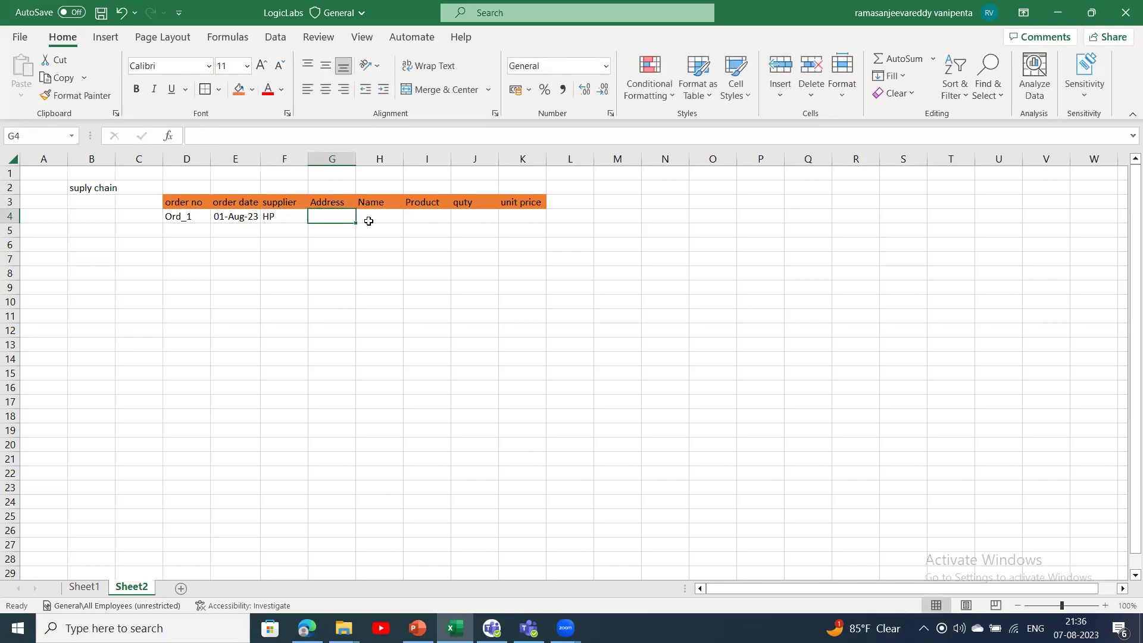
text(FL USA)
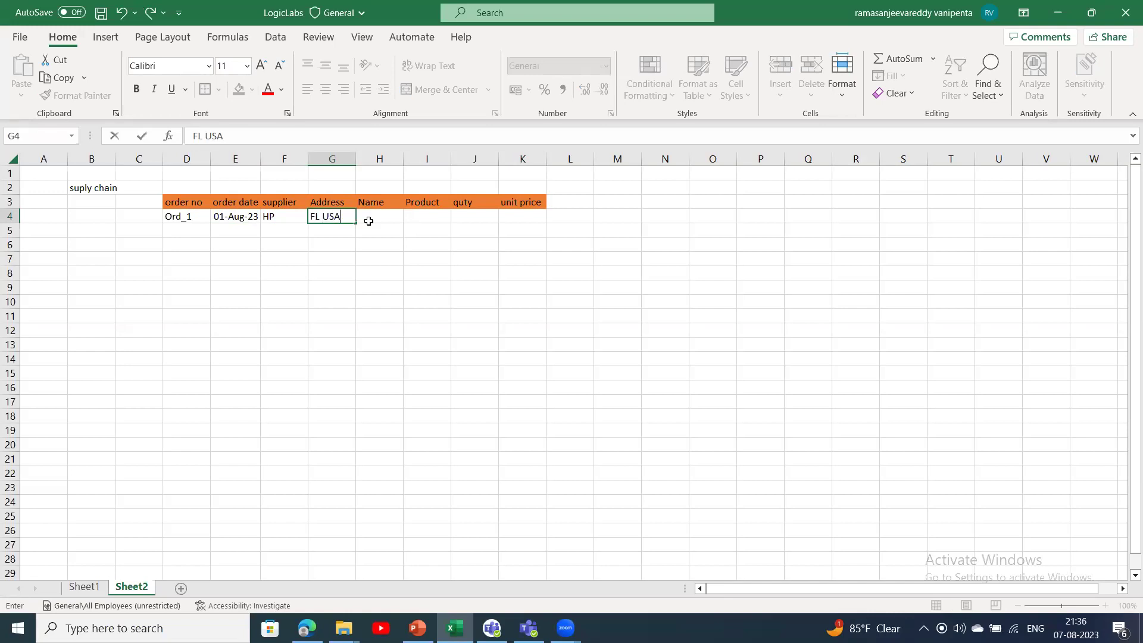
click(322, 216)
key(BackSpace)
text(,)
- Enter the person's name in H4 and the product "Mouse" in I4
click(378, 216)
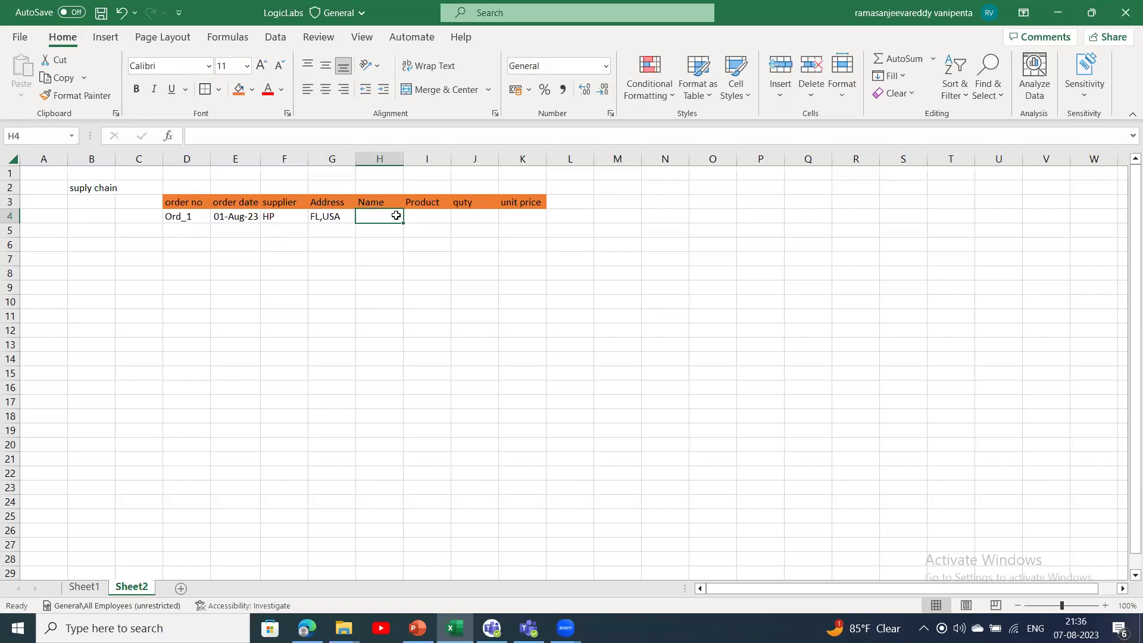
text(Sanju)
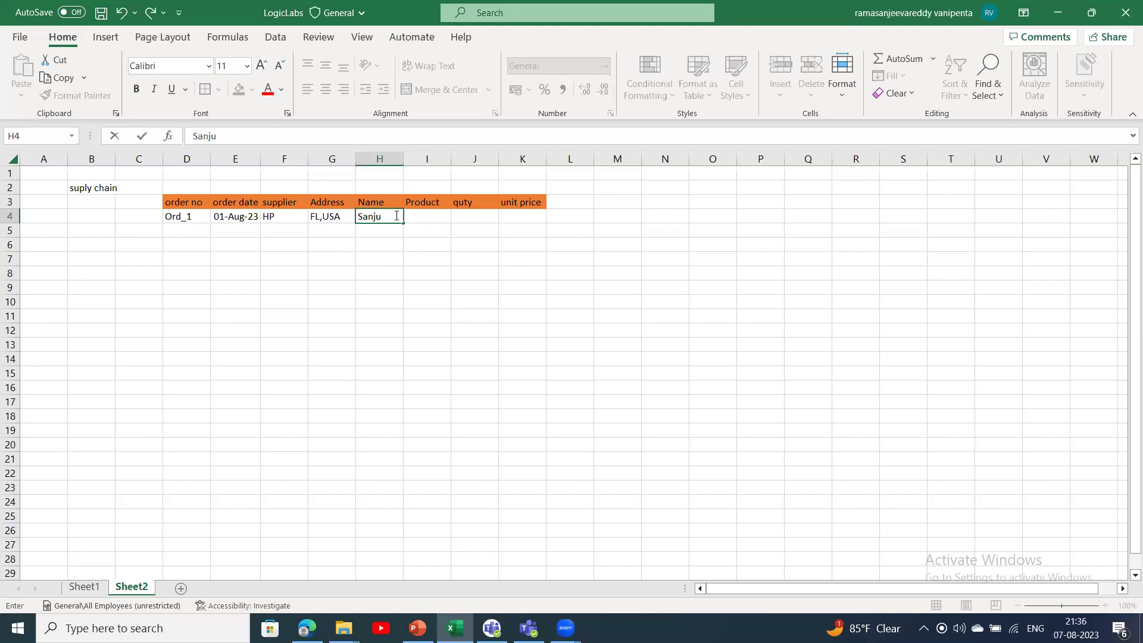
click(432, 212)
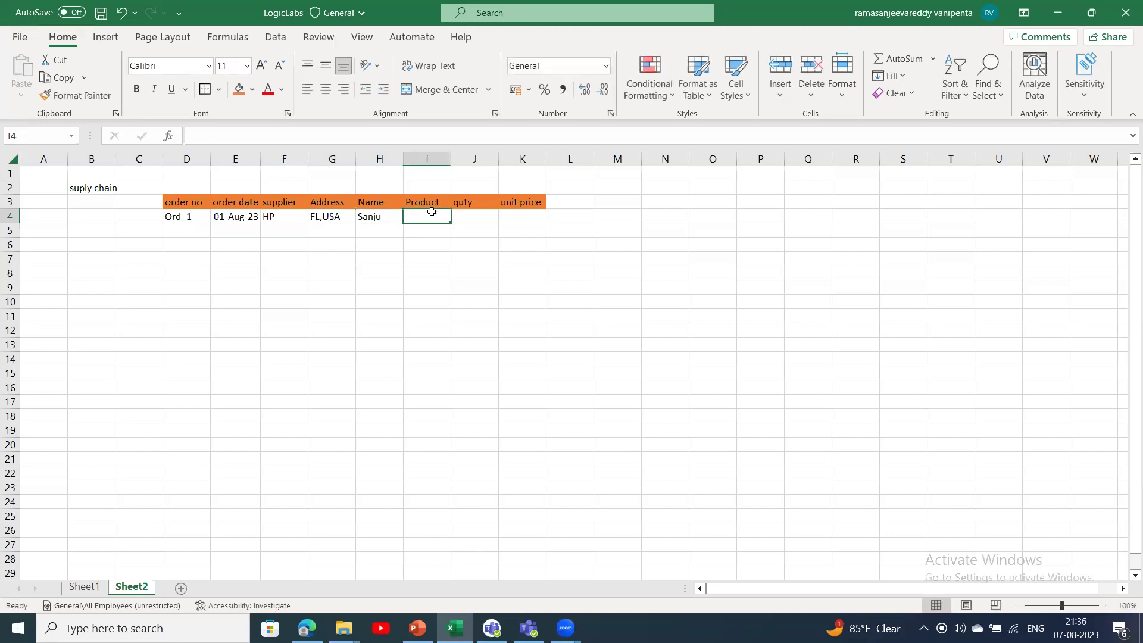
click(288, 218)
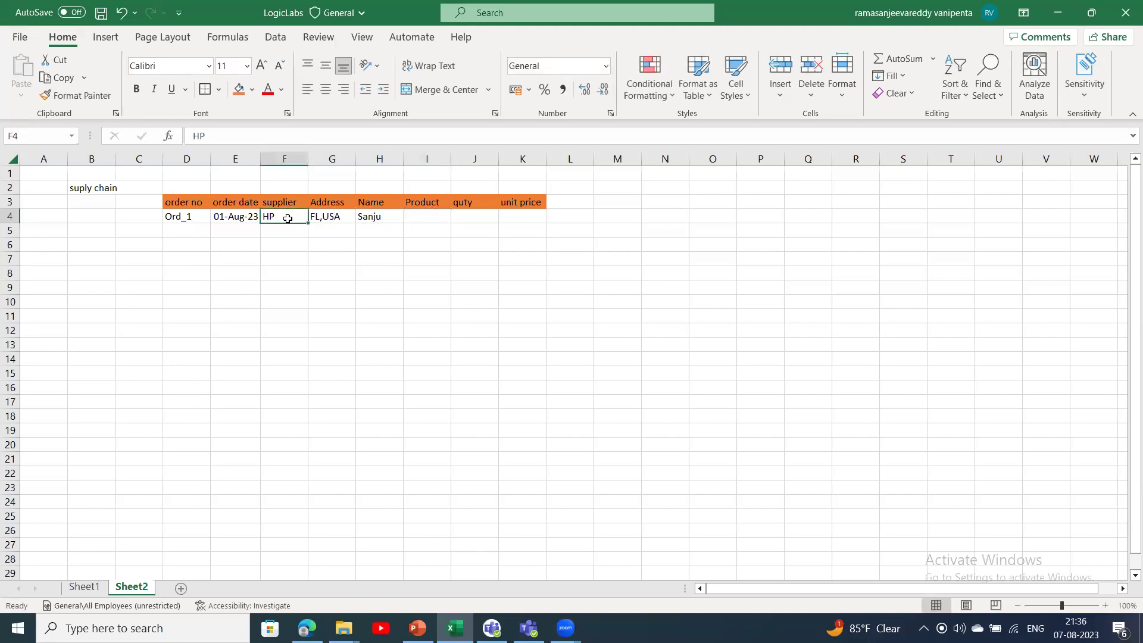
double_click(425, 217)
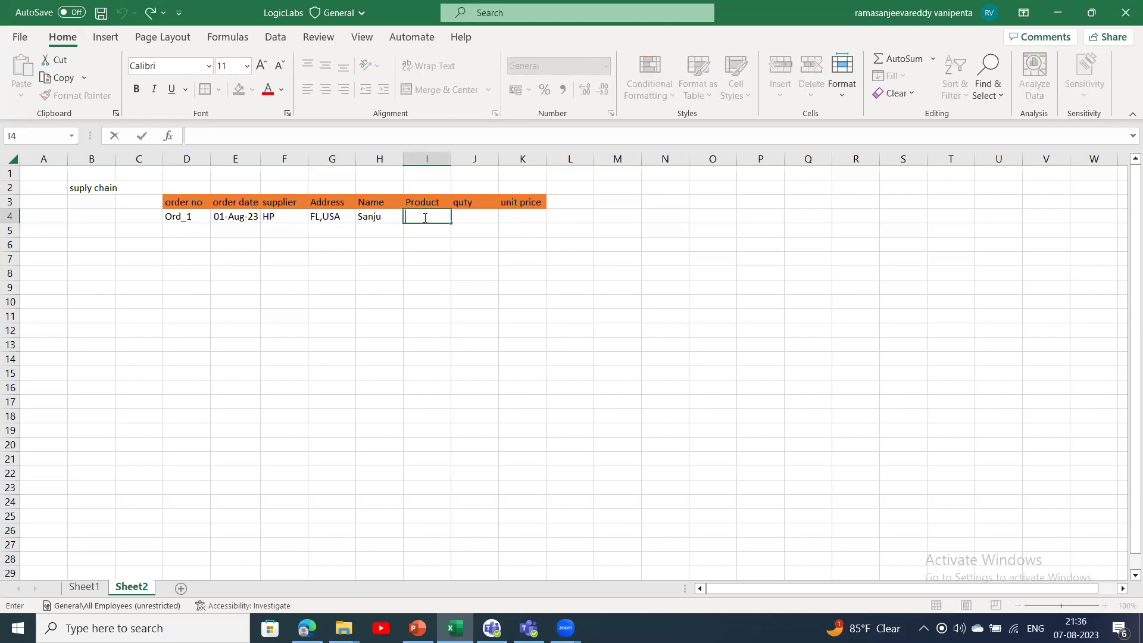
text(Mouse)
- Enter the quantity 10 in J4 and the unit price 200 in K4 for the first order
click(482, 212)
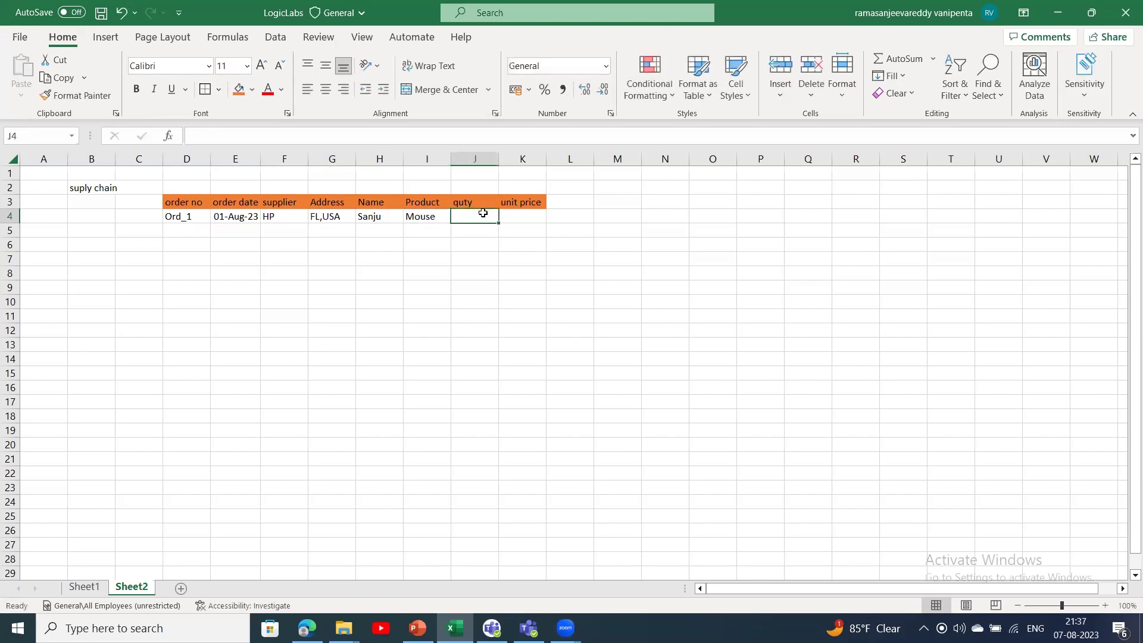
click(436, 212)
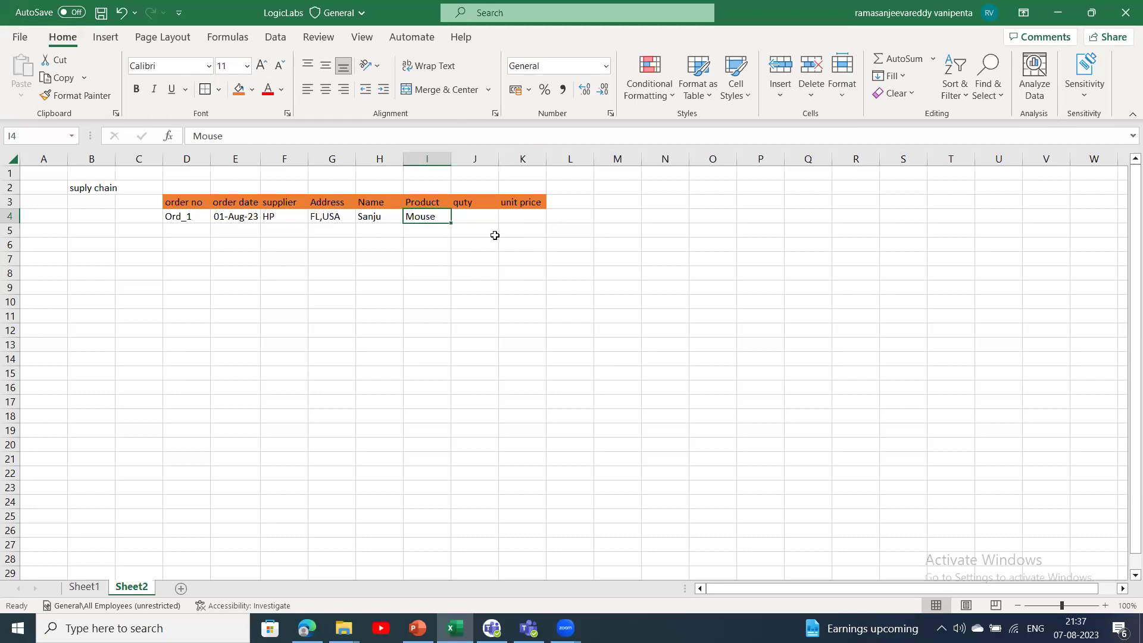
double_click(441, 216)
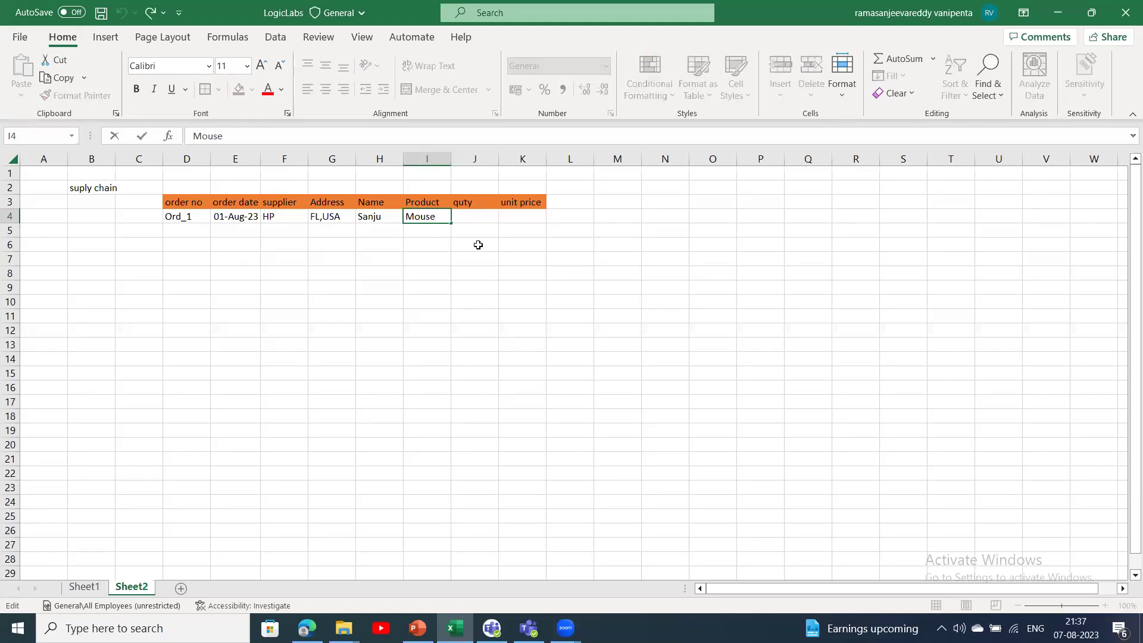
click(473, 215)
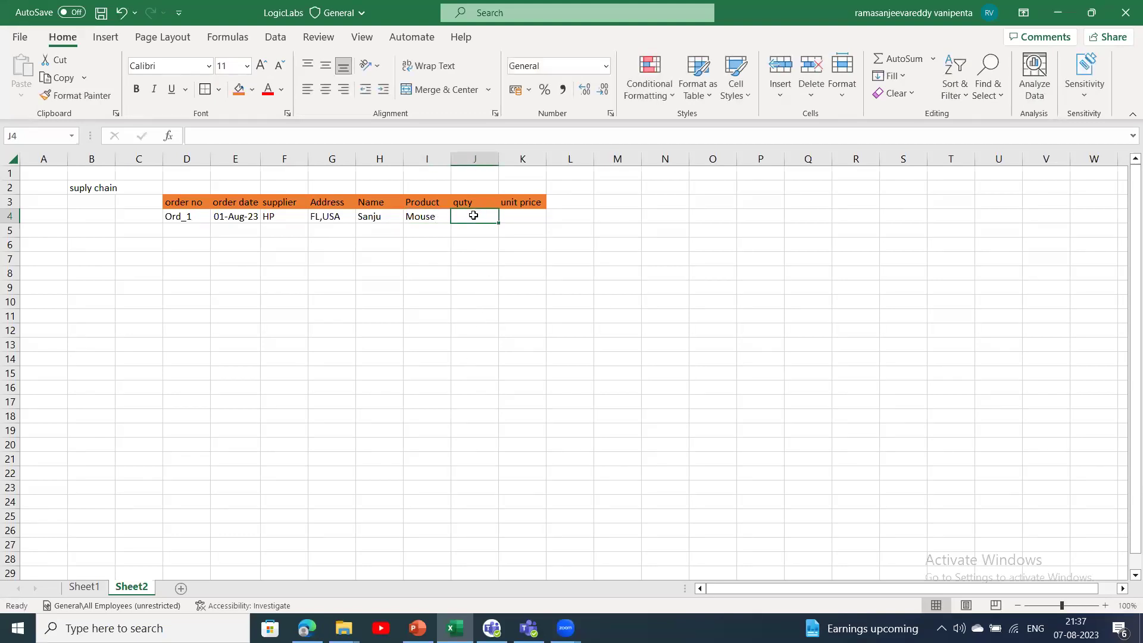
text(10)
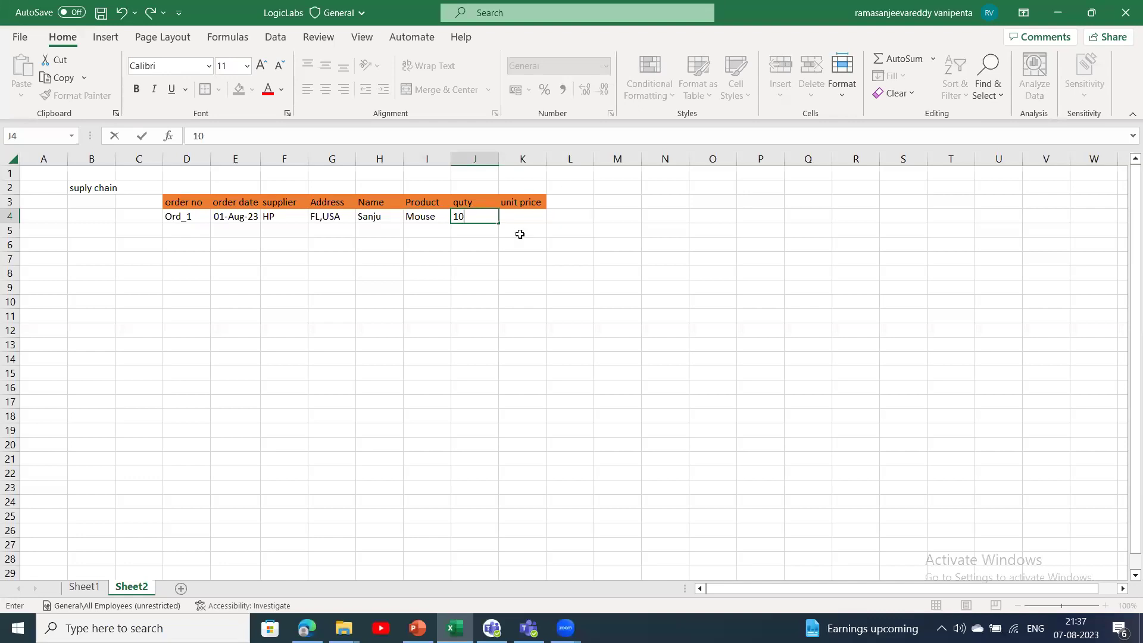
click(515, 225)
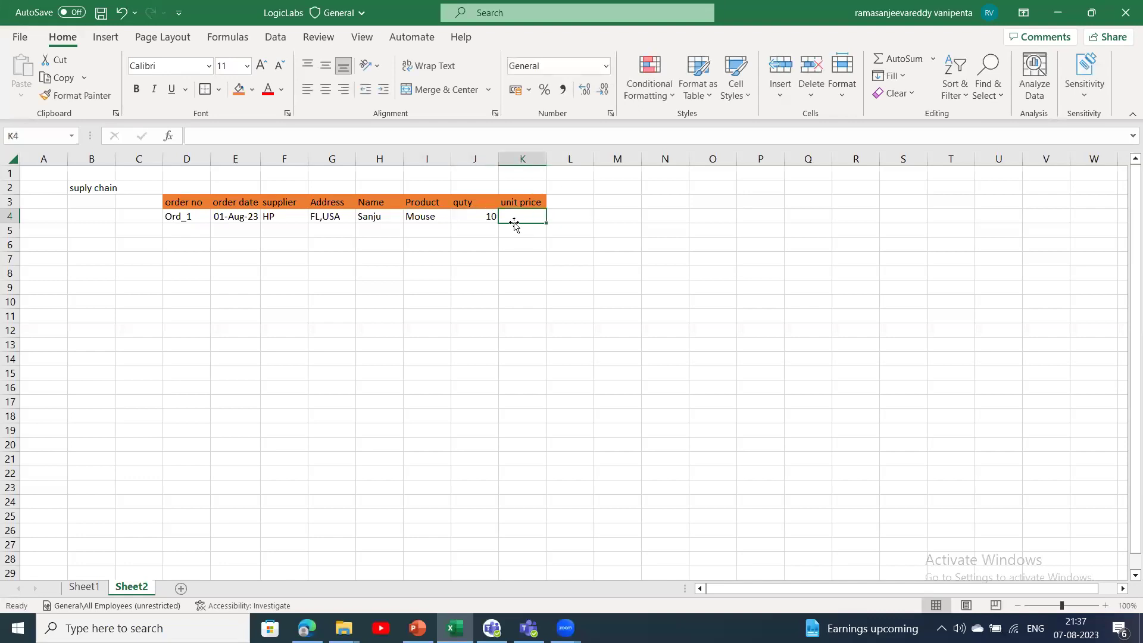
text(200)
click(643, 239)
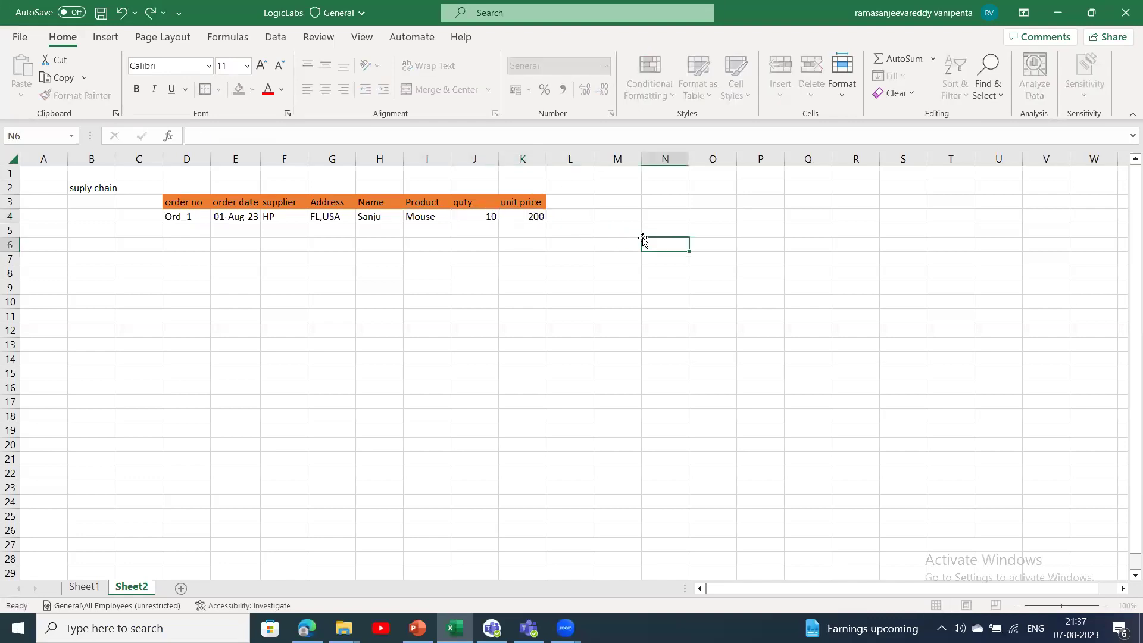
- Change the product in I4 to the code MO_P_1
click(437, 215)
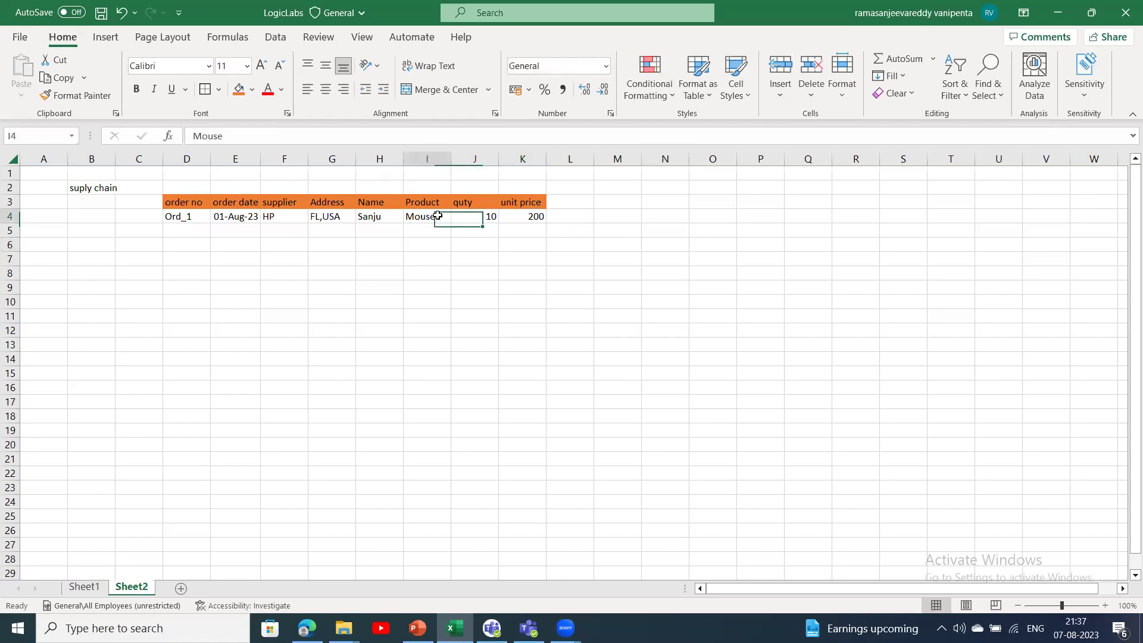
double_click(438, 216)
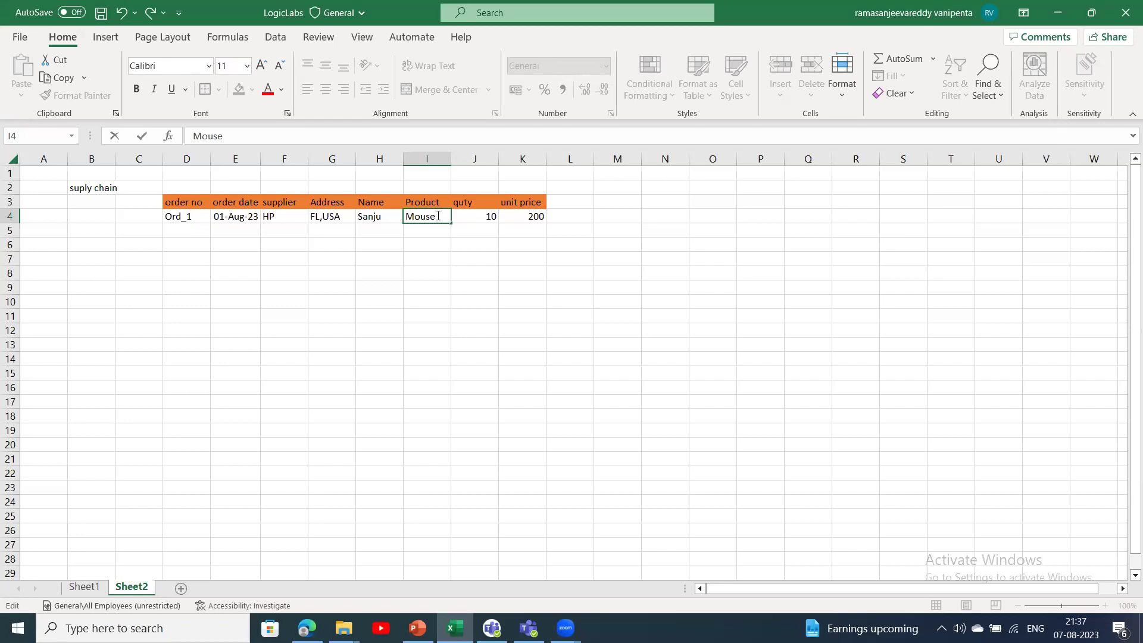
key(BackSpace)
key(BackSpace)
key(BackSpace)
key(BackSpace)
text(O_P_1)
click(437, 243)
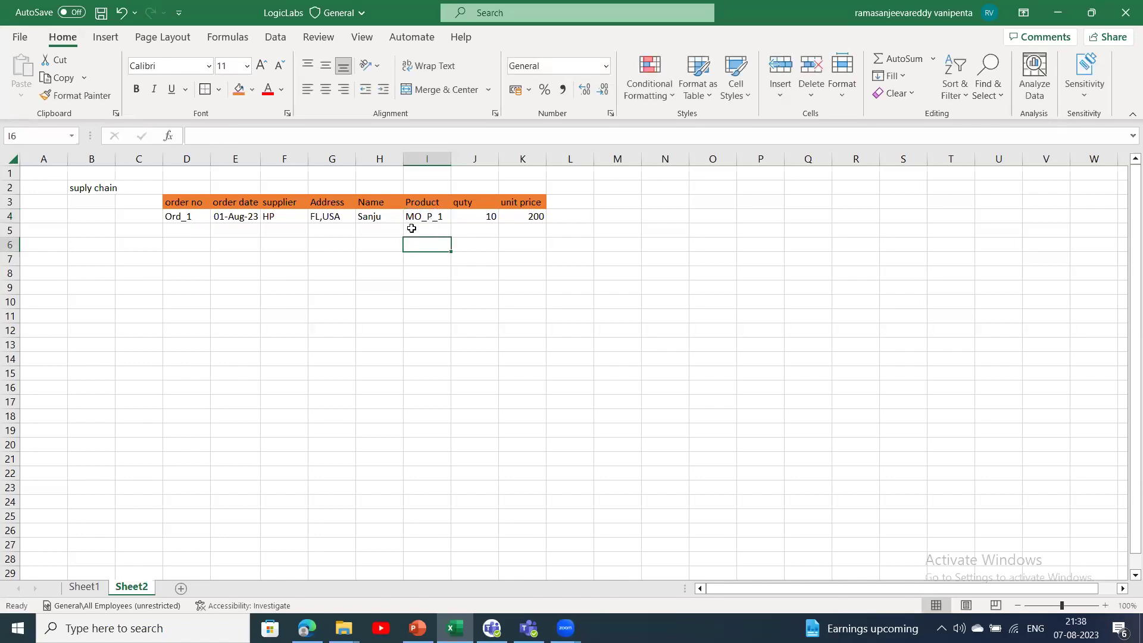
click(429, 206)
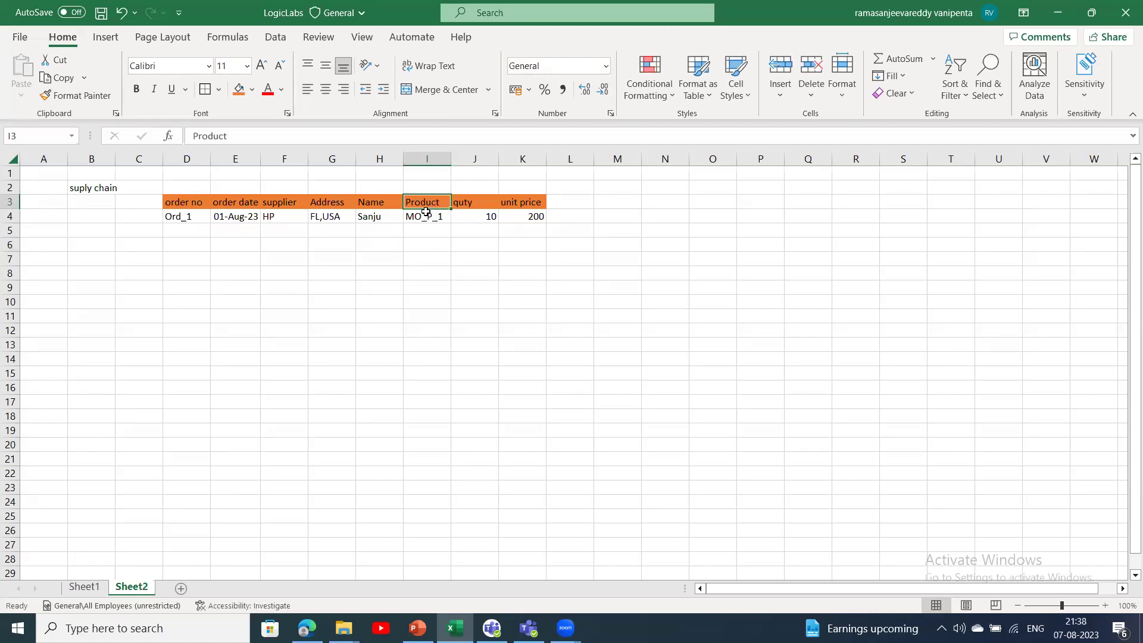
double_click(434, 219)
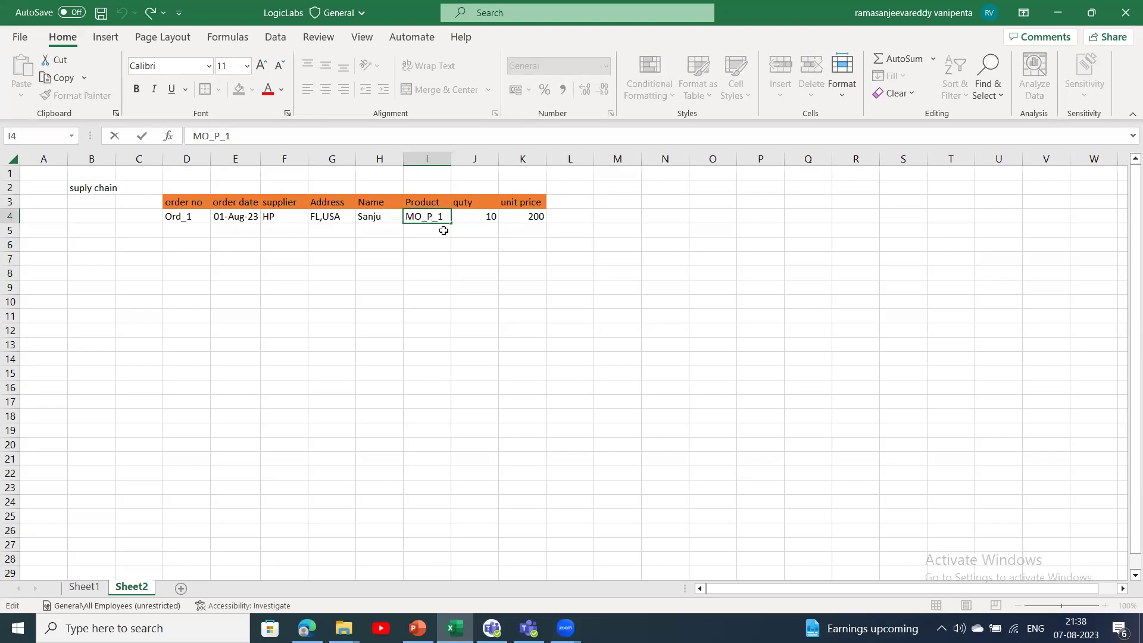
click(433, 221)
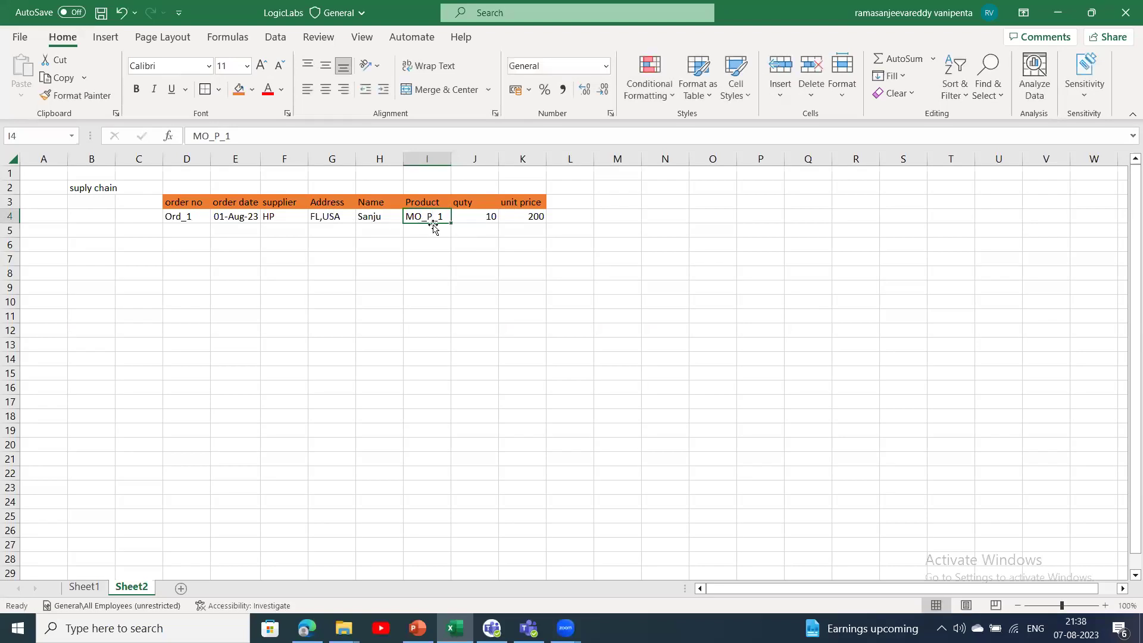
click(487, 220)
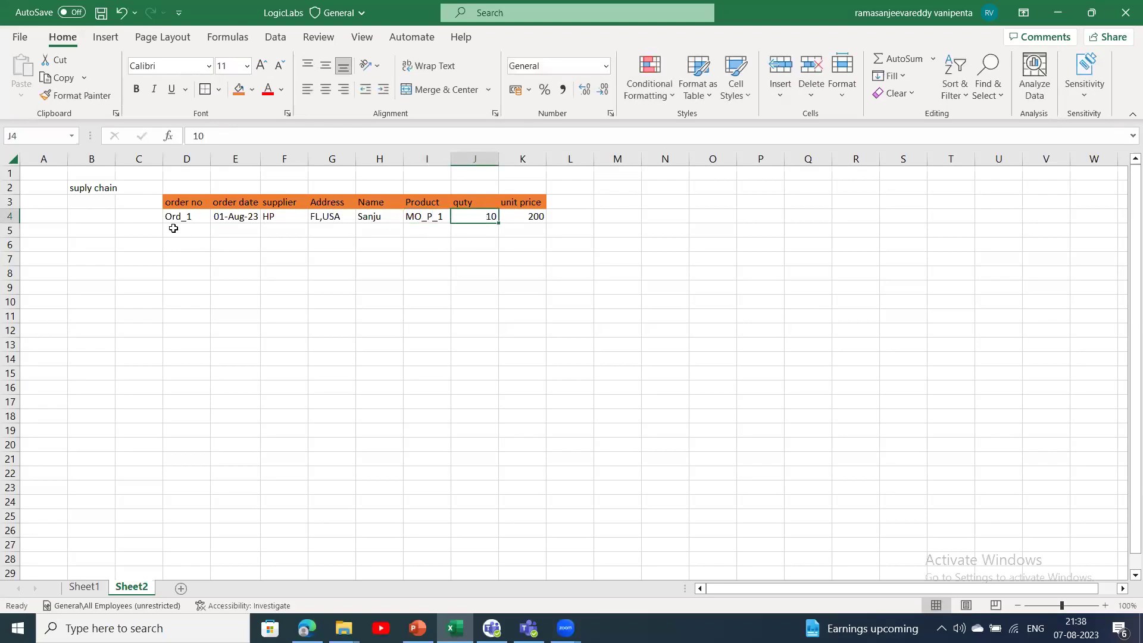
click(236, 229)
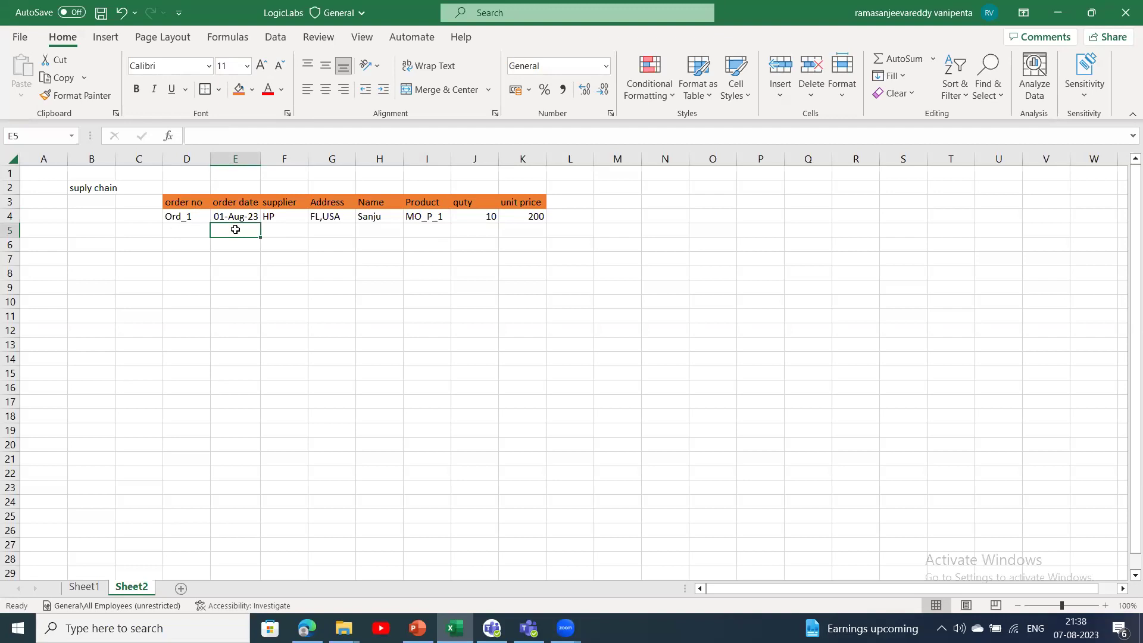
- Copy the first order's details from order no to Name (D4:H4) into rows 5 and 6
drag(184, 219, 372, 217)
key(ctrl+c)
click(200, 236)
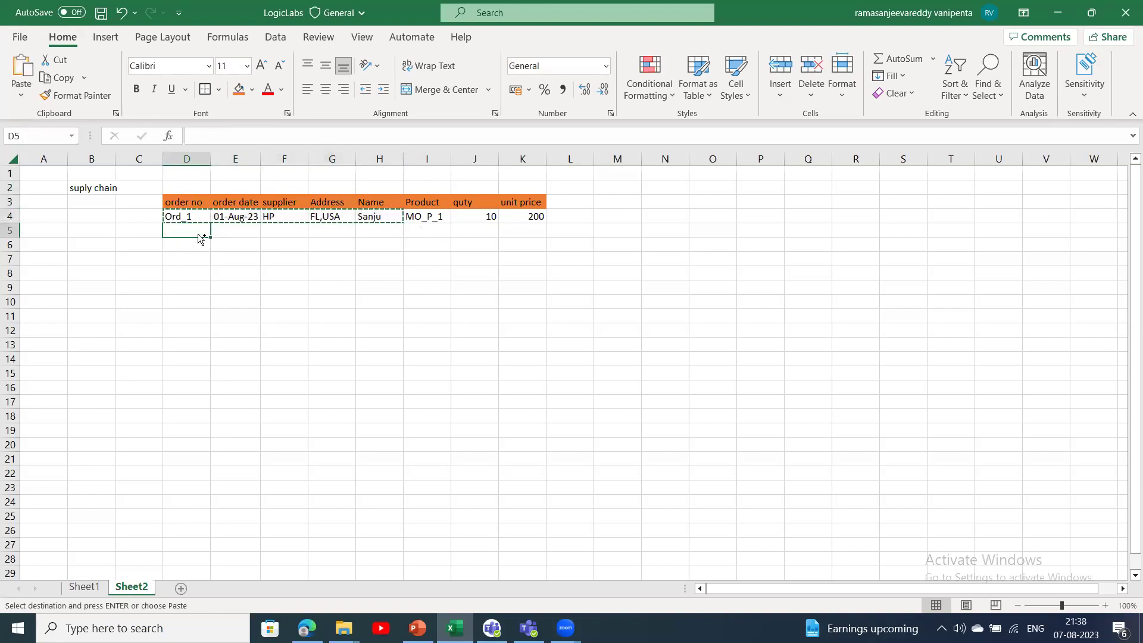
key(ctrl+v)
click(192, 248)
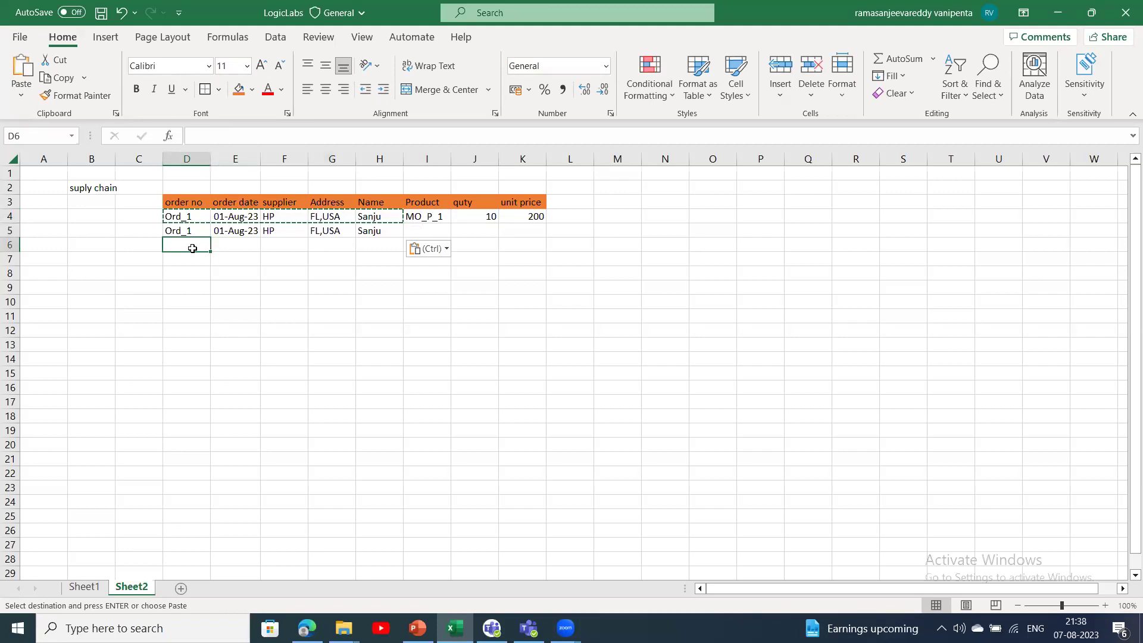
key(ctrl+v)
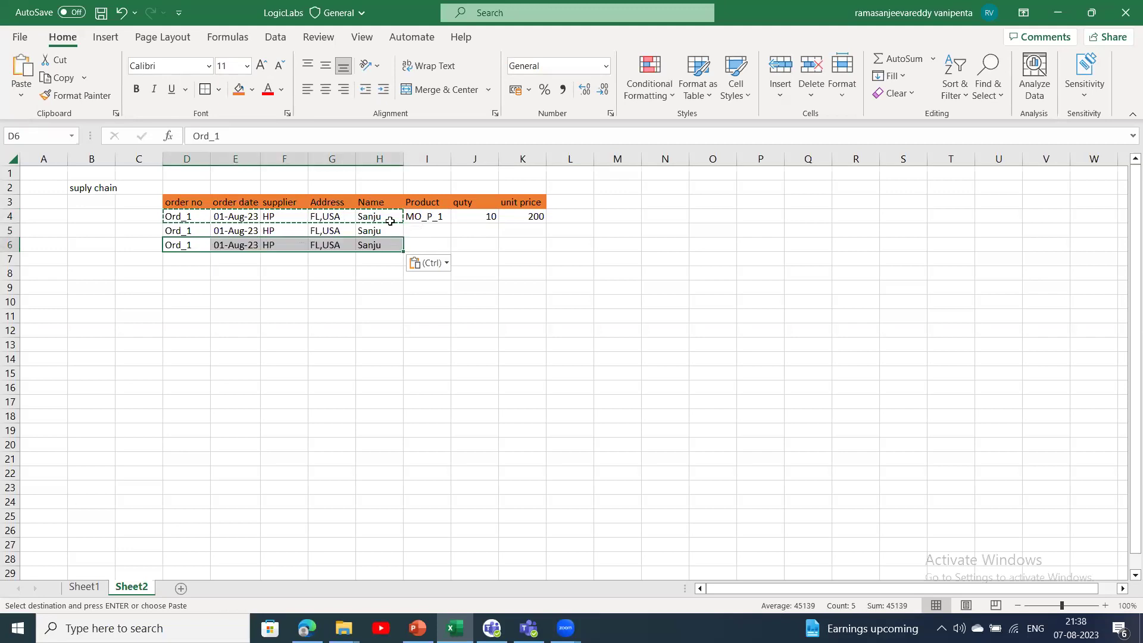
- Enter the product code LP_BG_1 in I5 for the order's second line
click(434, 216)
click(426, 229)
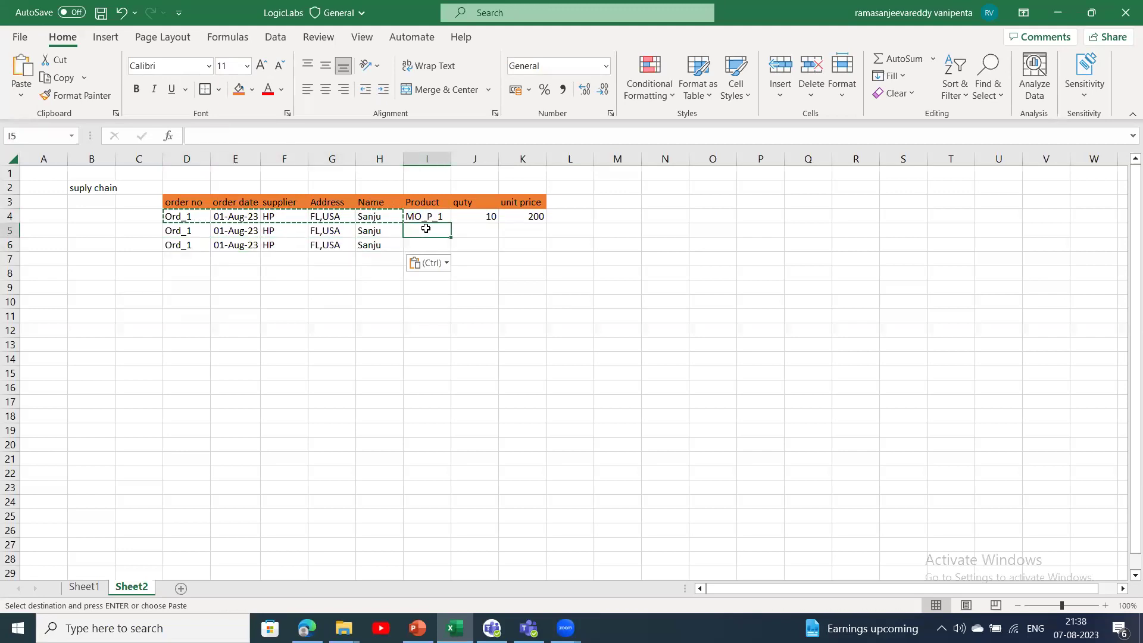
text(L)
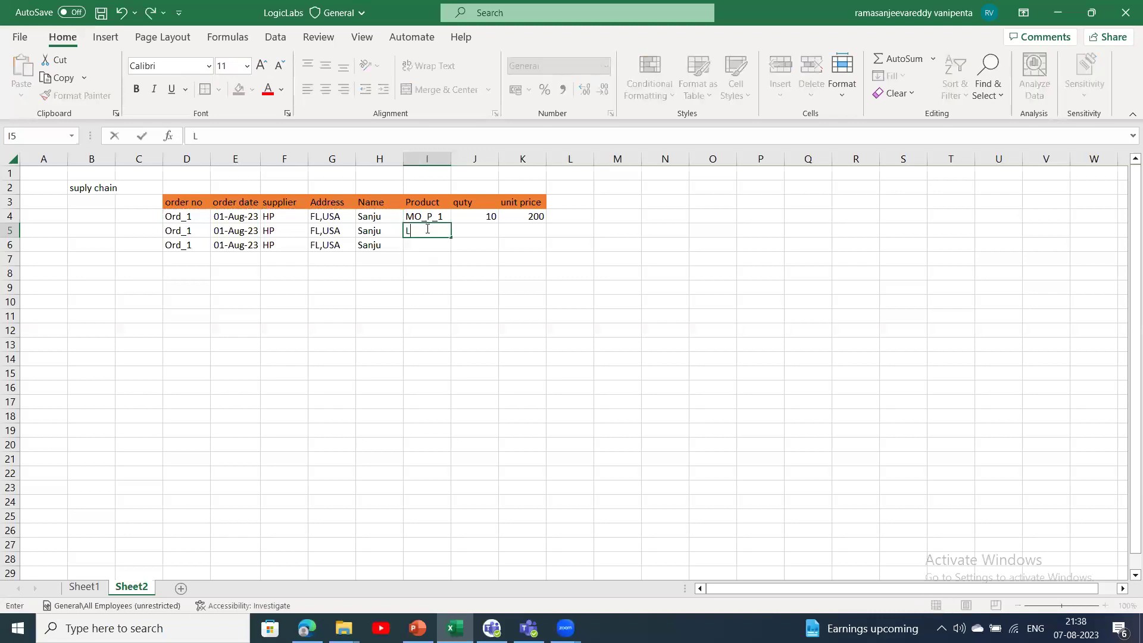
text(P_BG_1)
- Enter the quantity 5 in J5 and the unit price 500 in K5
click(478, 227)
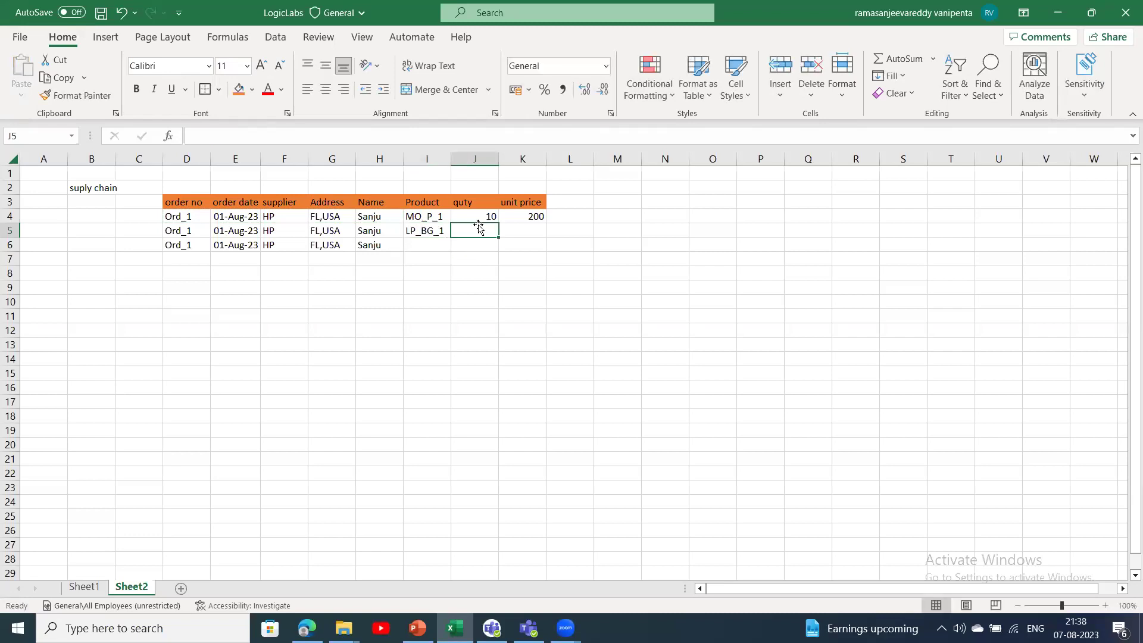
text(5)
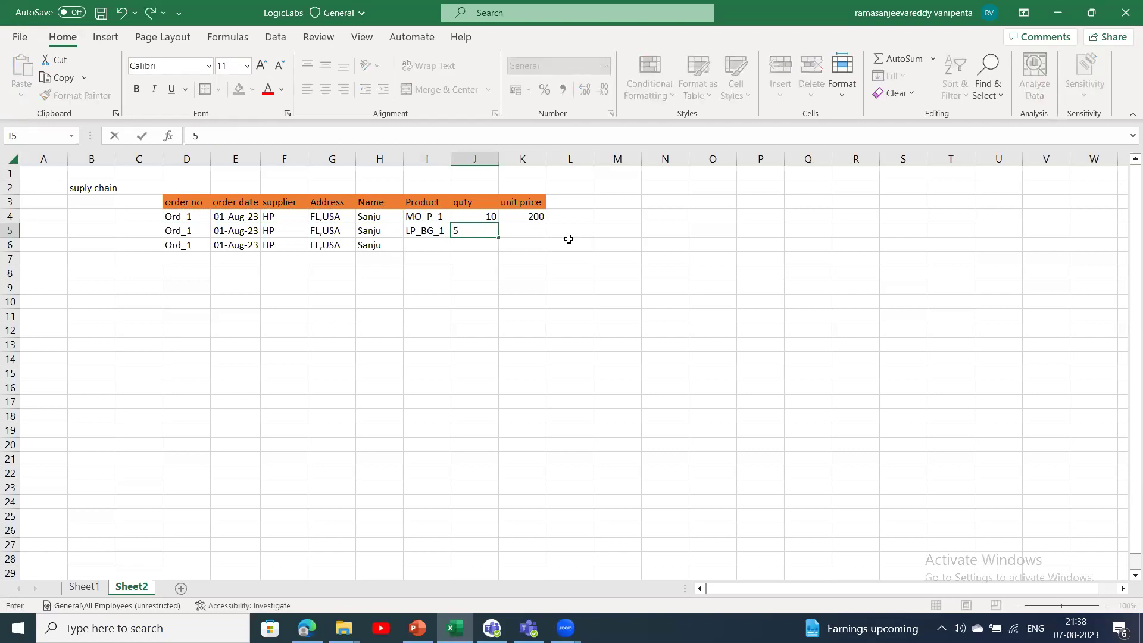
click(538, 229)
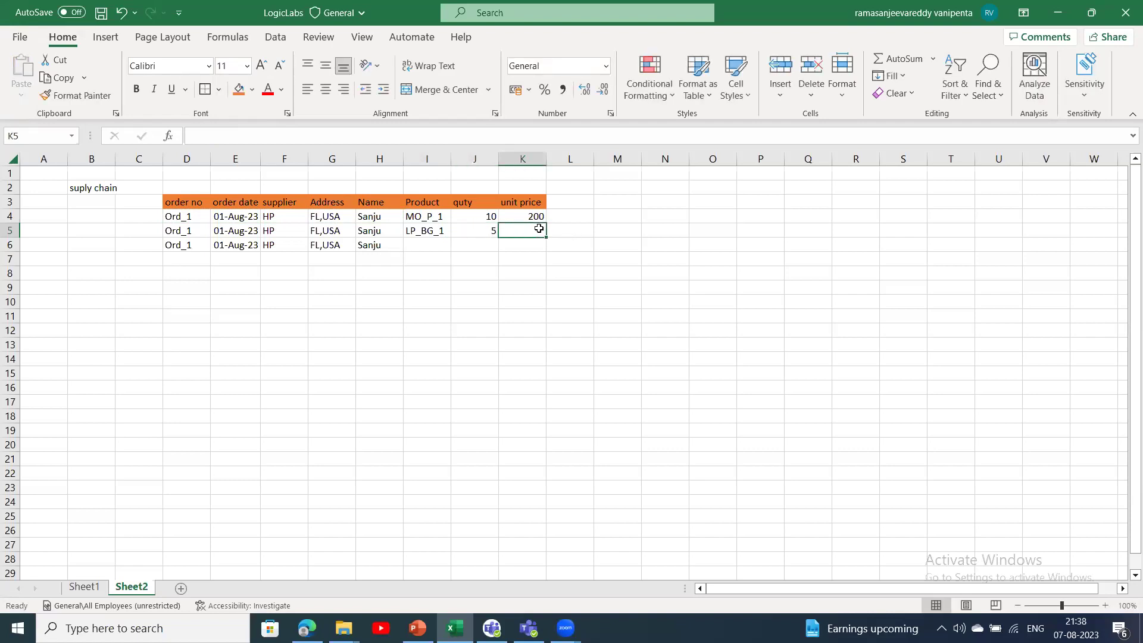
text(500)
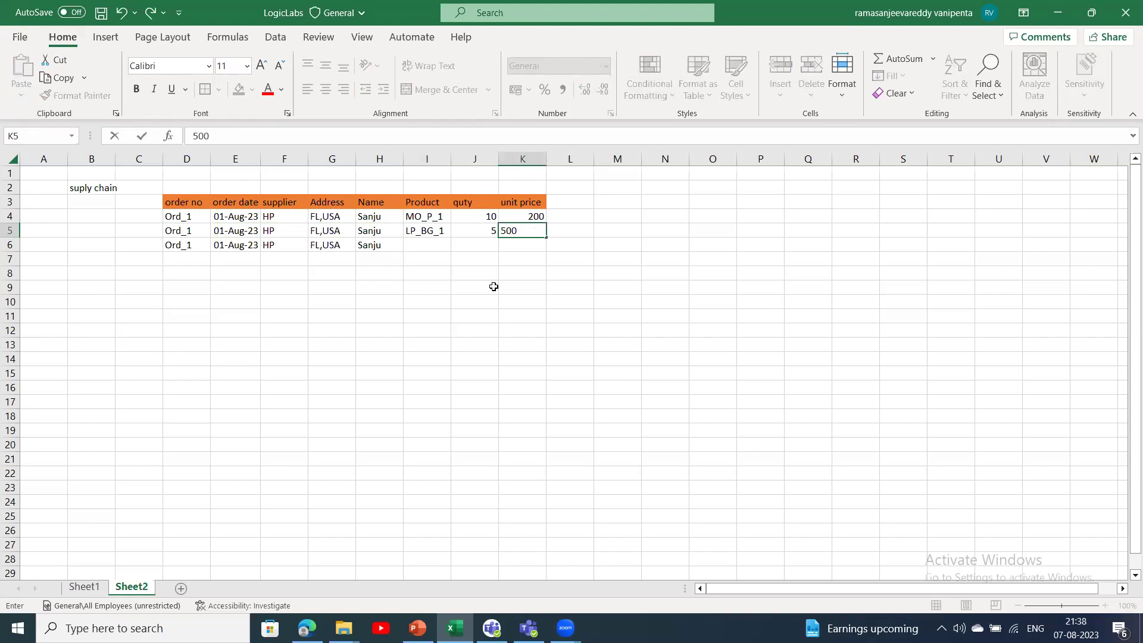
- Enter the product code Ch_1 in I6 for the order's third line
click(396, 290)
click(420, 243)
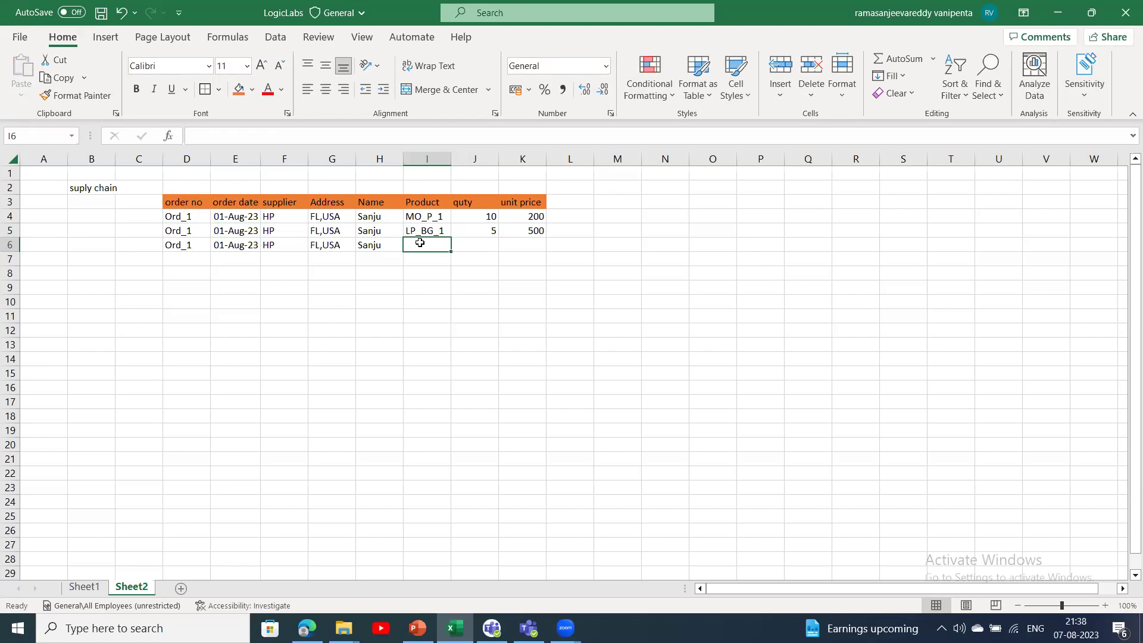
text(Chang)
key(BackSpace)
key(BackSpace)
key(BackSpace)
text(_)
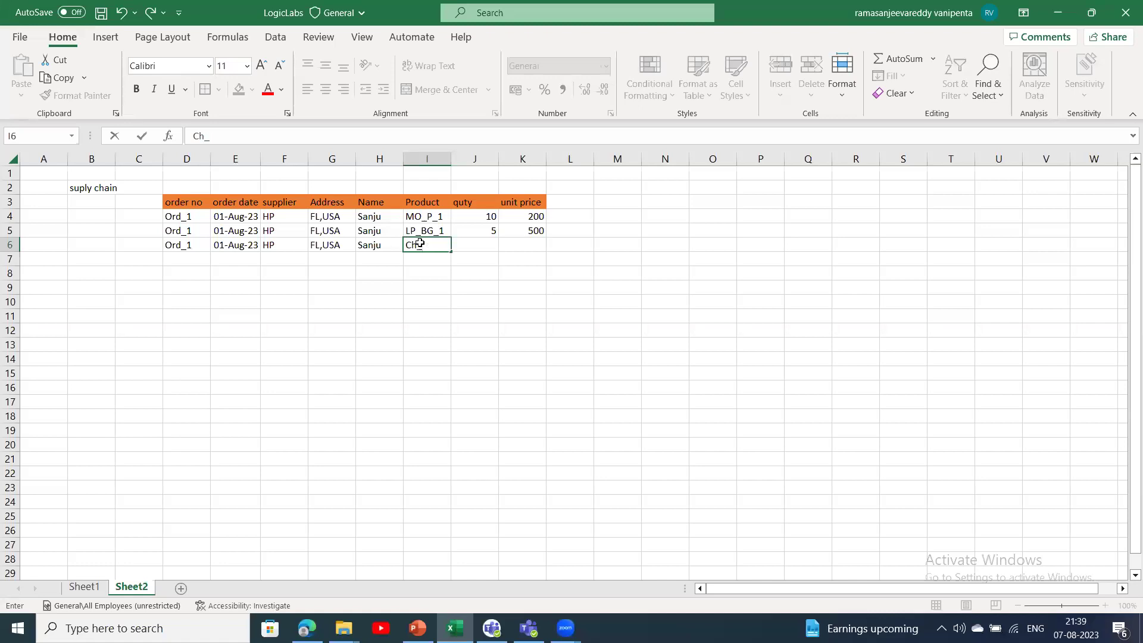
text(1)
- Enter the quantity 2 in J6 and the unit price 1000 in K6
click(480, 246)
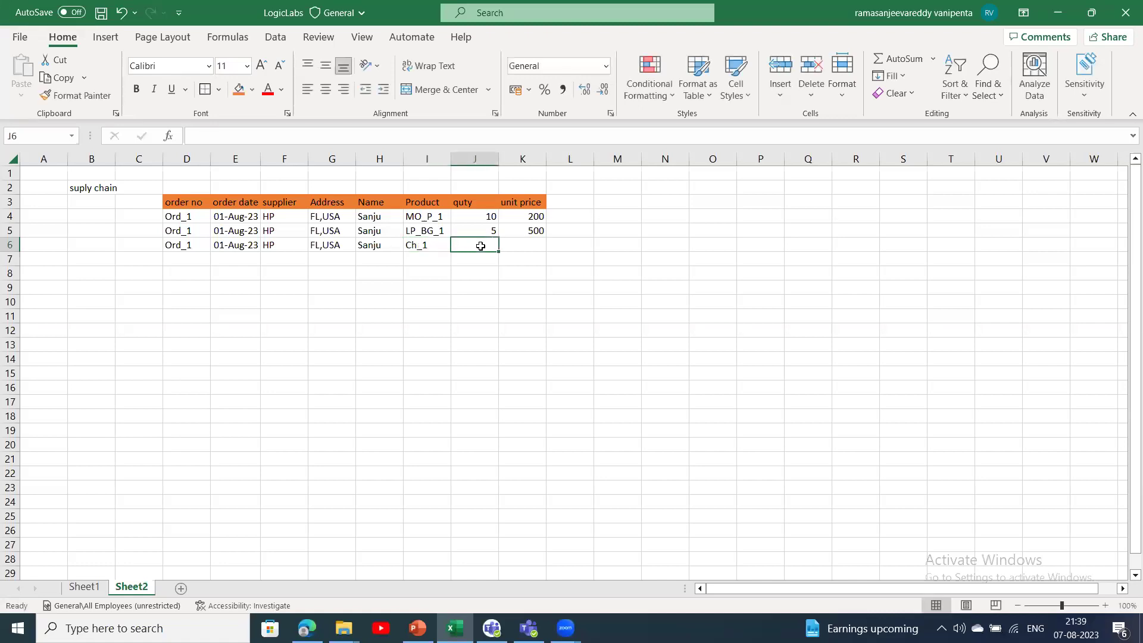
text(2)
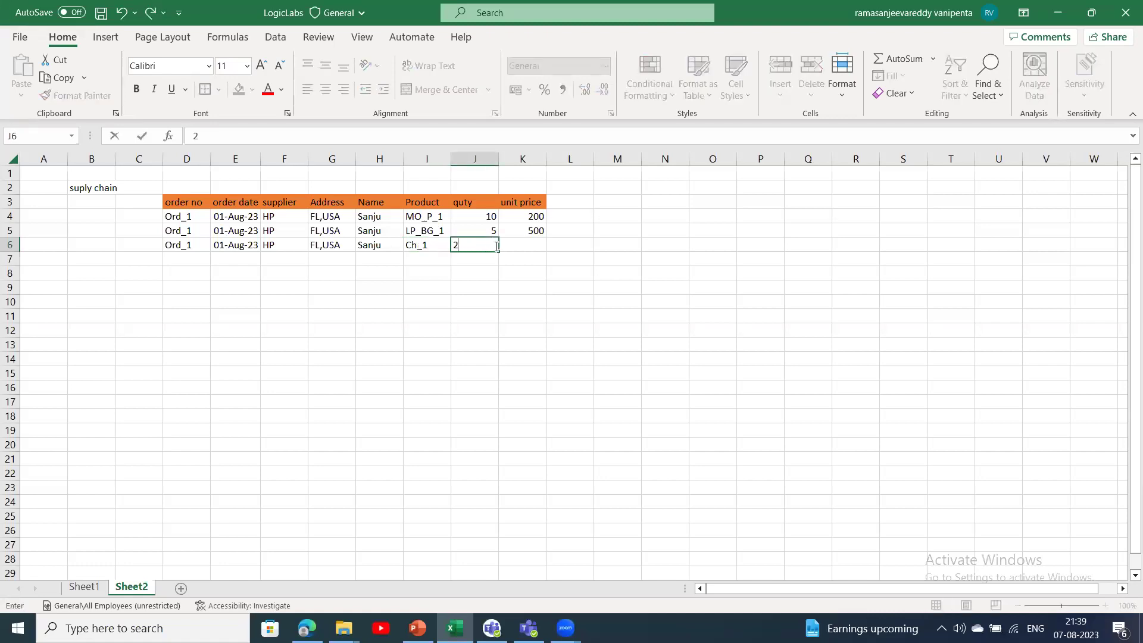
click(533, 241)
text(1000)
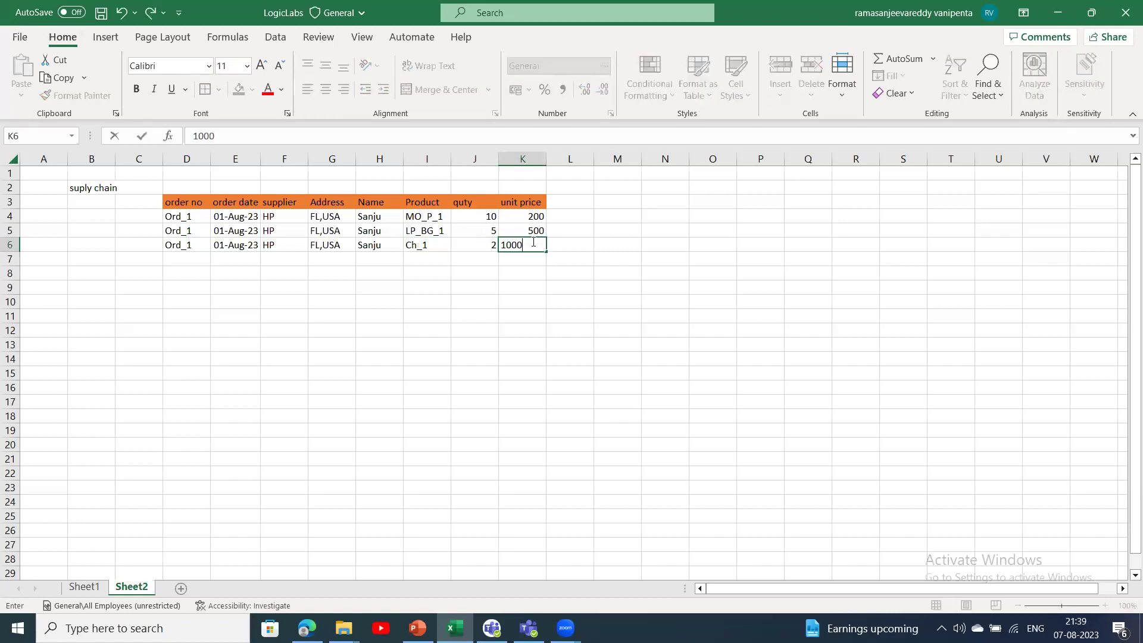
click(617, 247)
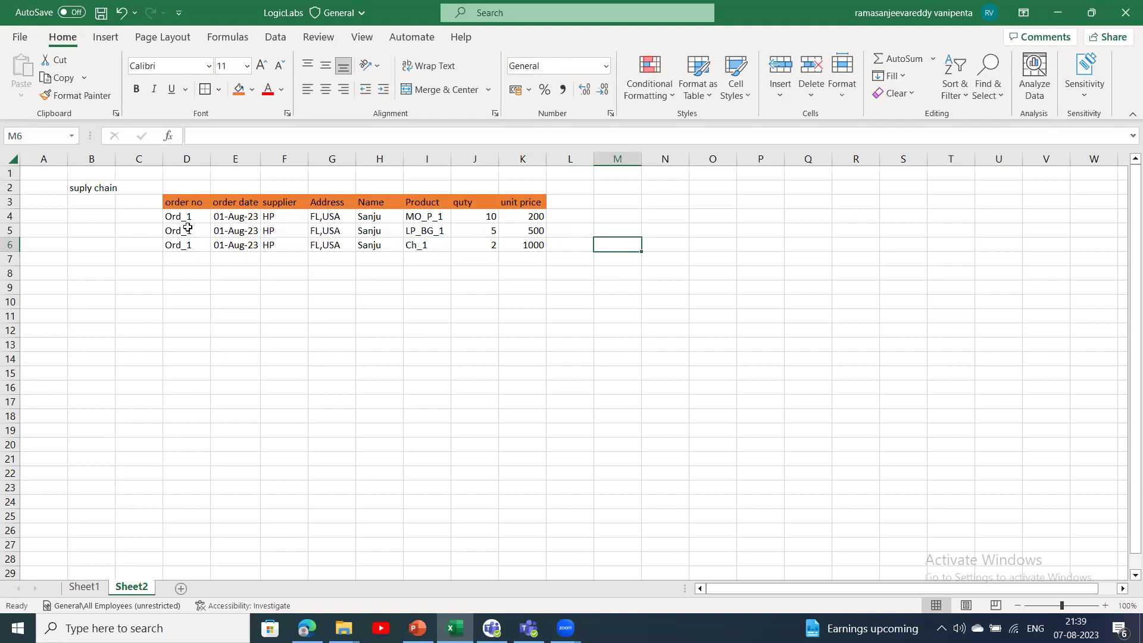
click(220, 370)
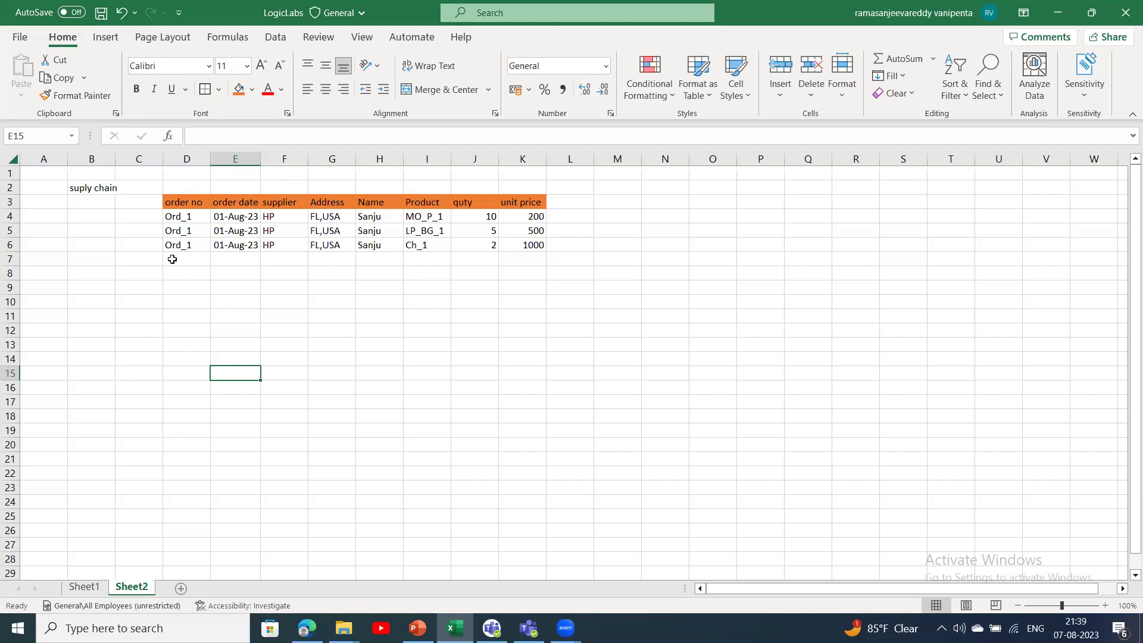
- Copy the order details from order no to Name in D4:H6 into the three rows below, starting at D7
drag(191, 217, 397, 251)
key(ctrl+c)
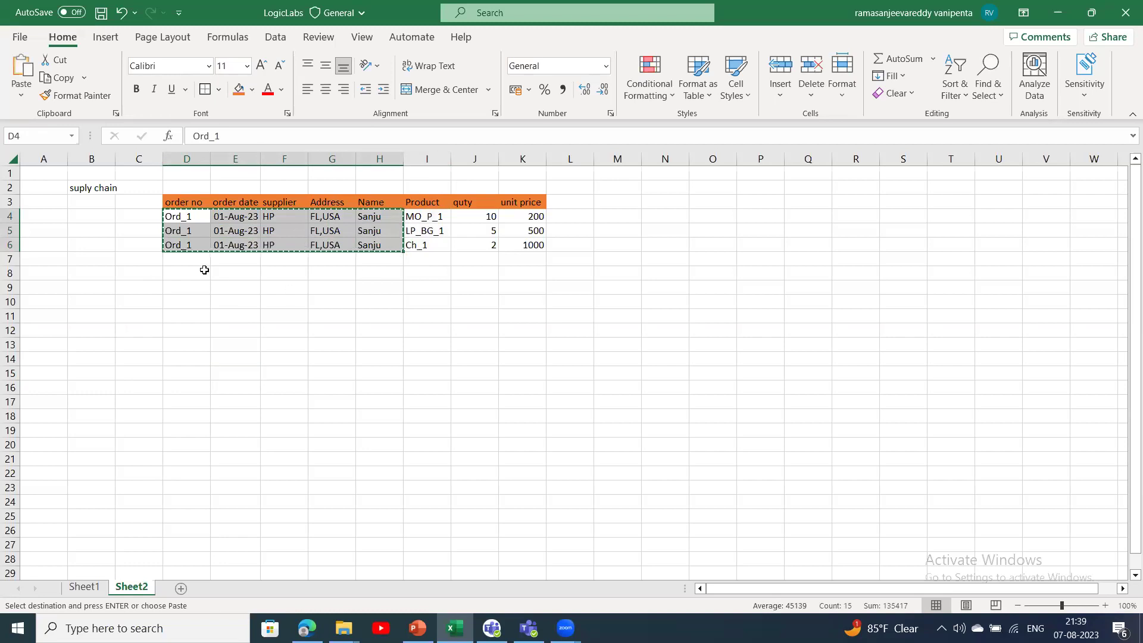
click(203, 269)
click(201, 260)
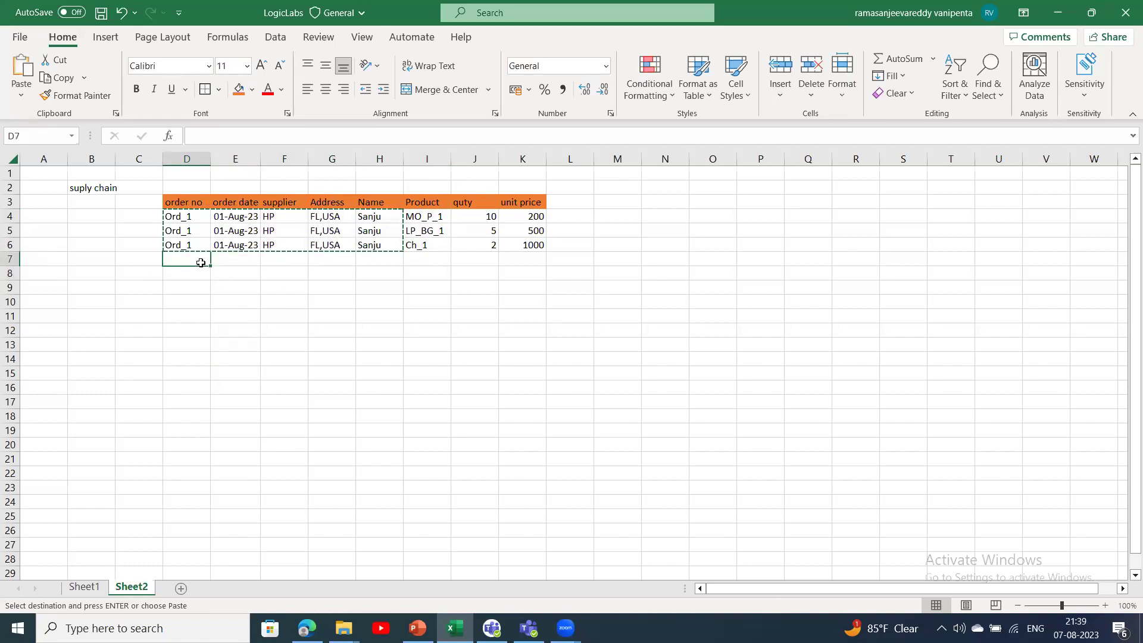
key(ctrl+v)
- Change the order number in D7 to Ord_2 and copy it into D8 and D9
click(200, 263)
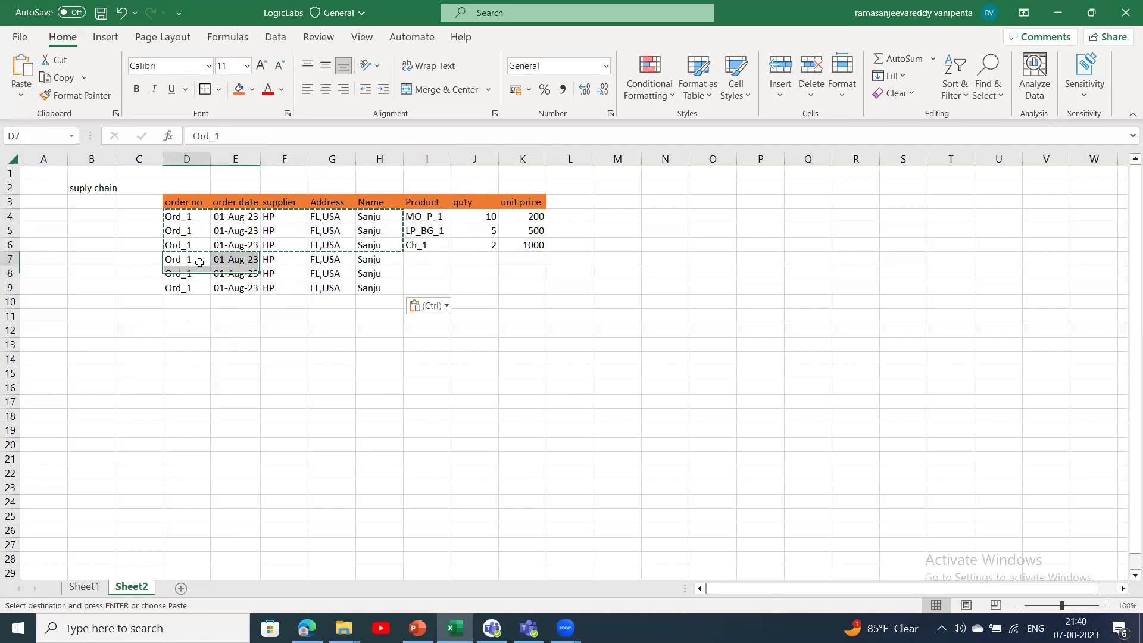
double_click(200, 263)
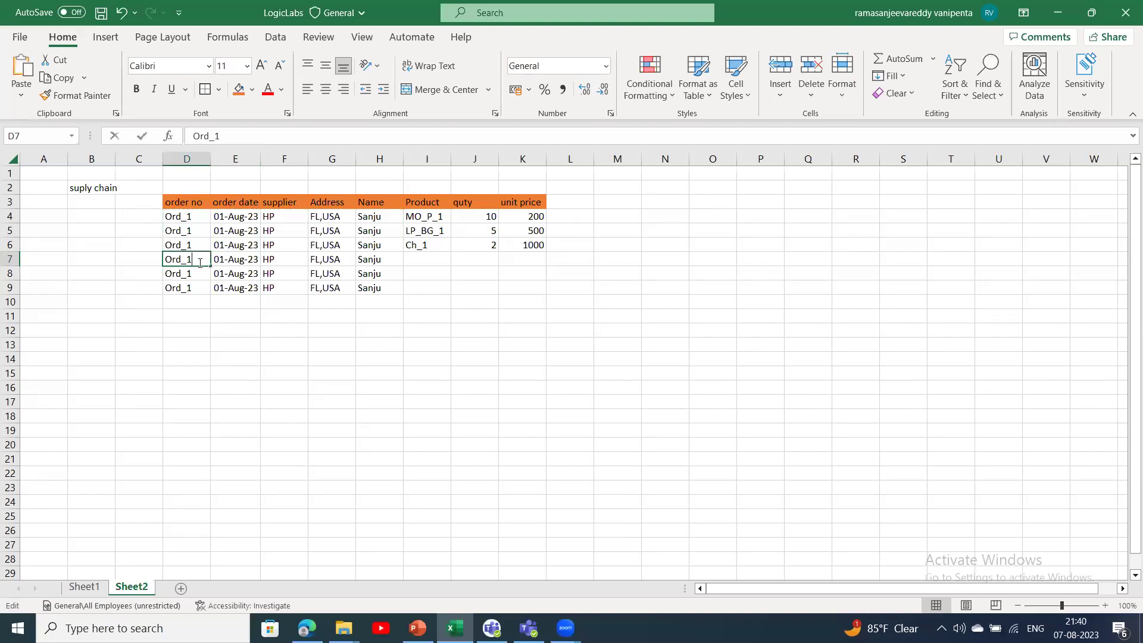
key(BackSpace)
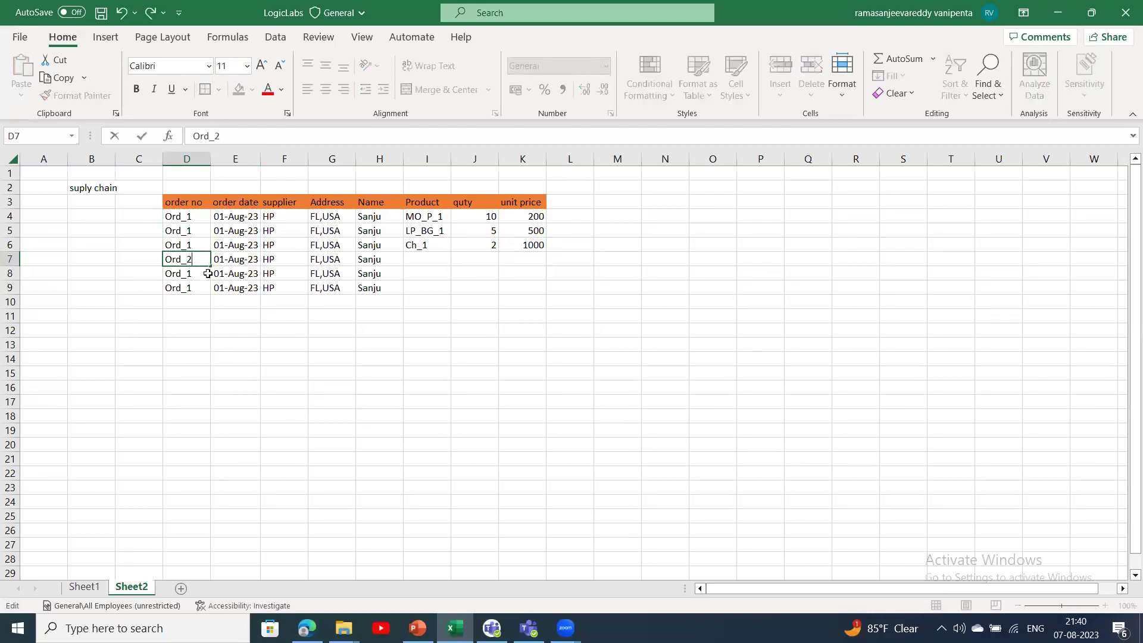
mouse_move(212, 263)
mouse_down()
mouse_move(209, 290)
mouse_move(207, 272)
mouse_up()
click(186, 302)
click(192, 260)
key(ctrl+c)
click(189, 274)
key(ctrl+v)
click(195, 288)
key(ctrl+v)
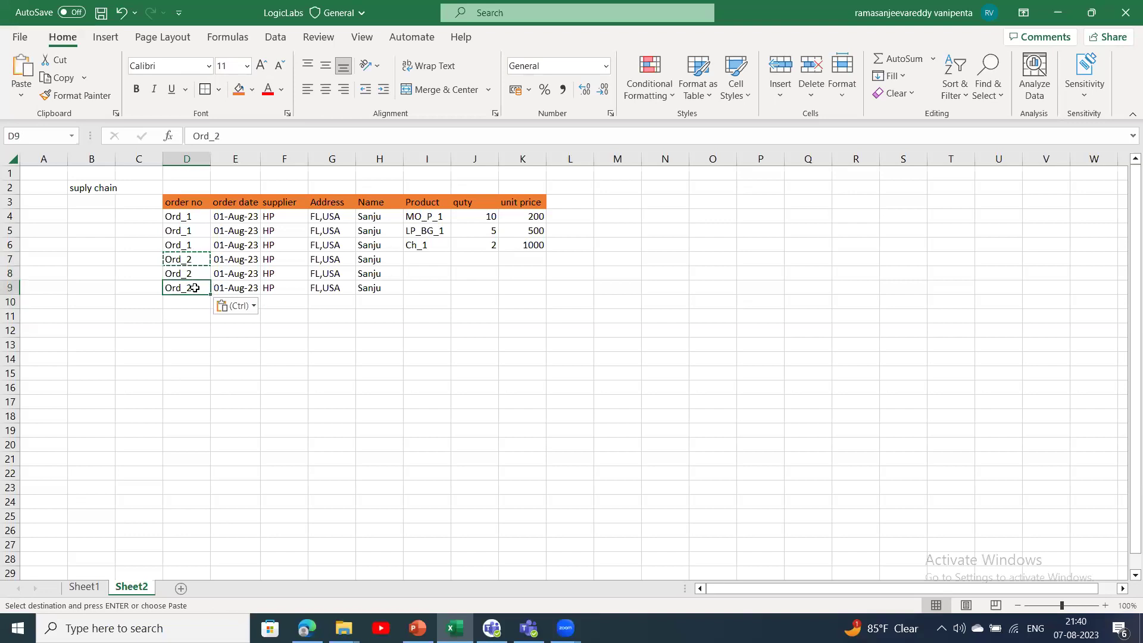
- Change the order date in E7 to 02-08-2023 and copy it into E8 and E9
click(228, 260)
double_click(228, 261)
click(219, 260)
key(BackSpace)
text(2)
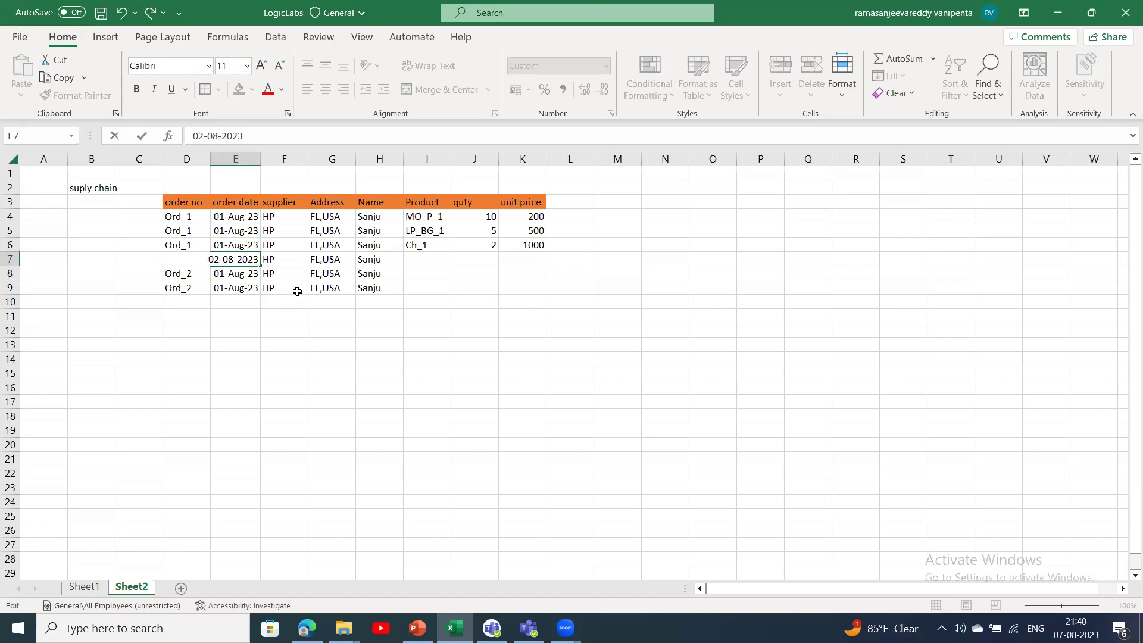
click(297, 314)
click(237, 262)
key(ctrl+c)
click(238, 273)
key(ctrl+v)
click(241, 291)
key(ctrl+v)
- Replace the supplier in F7 with Lenevo and fill it down to F9
click(286, 260)
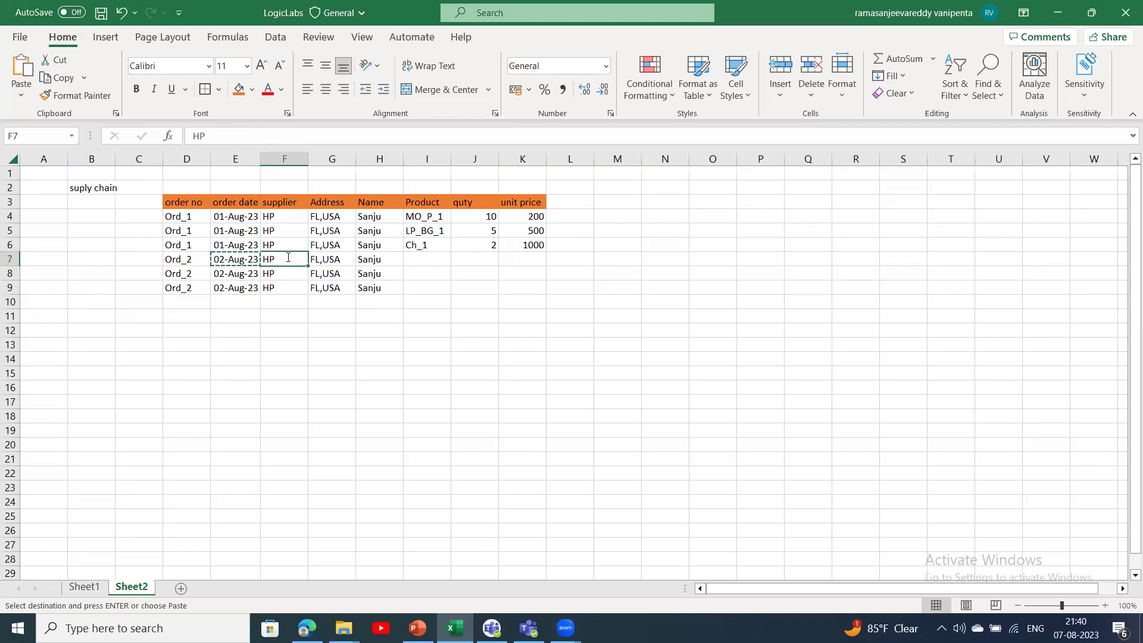
key(BackSpace)
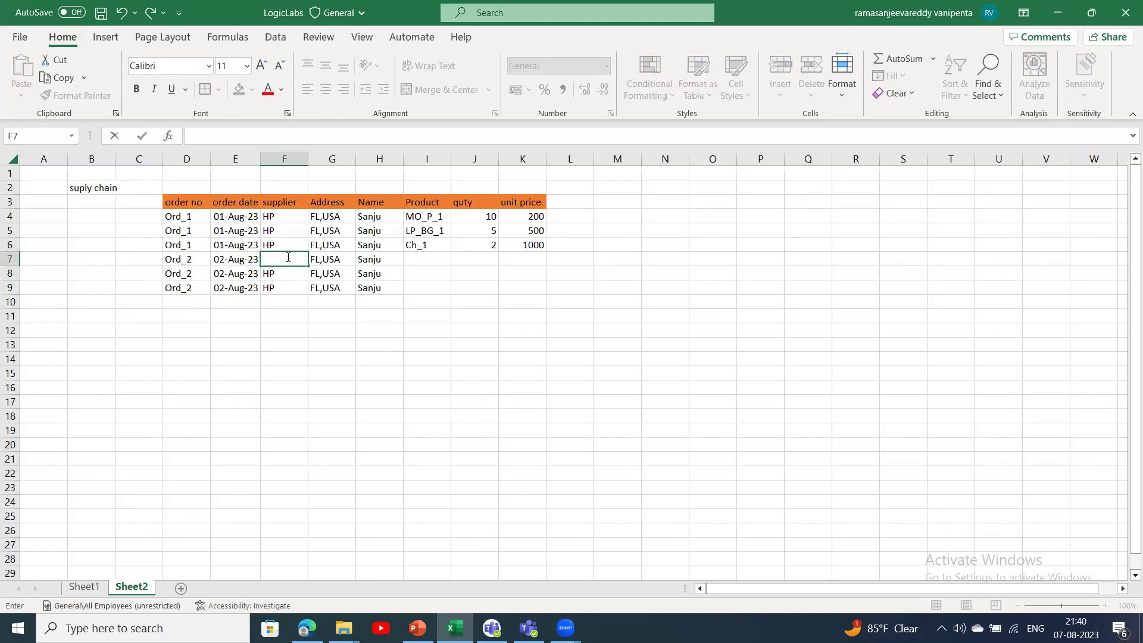
text(Lenevo)
drag(308, 267, 306, 295)
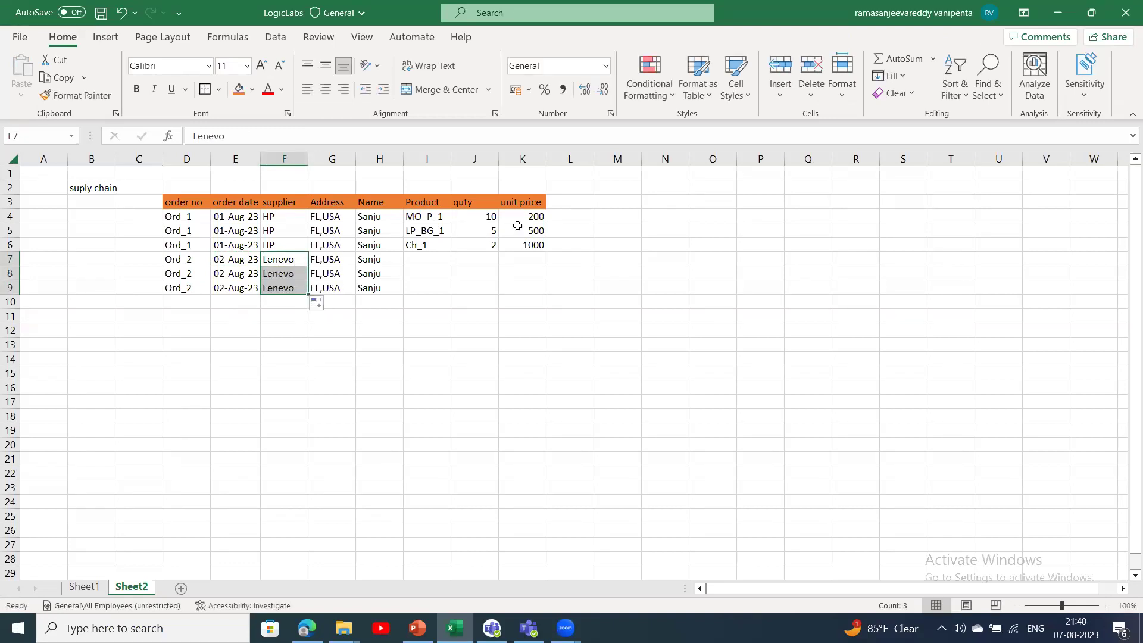
- Replace the names in H7:H9 with a different person's first name, filled down from H7
click(383, 267)
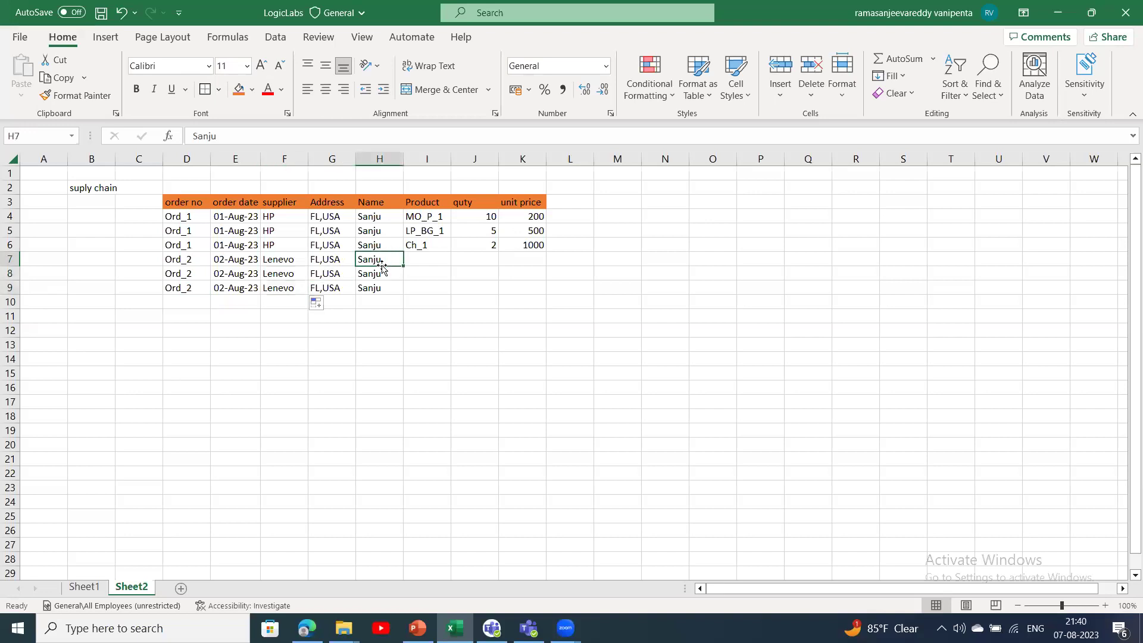
key(BackSpace)
click(385, 276)
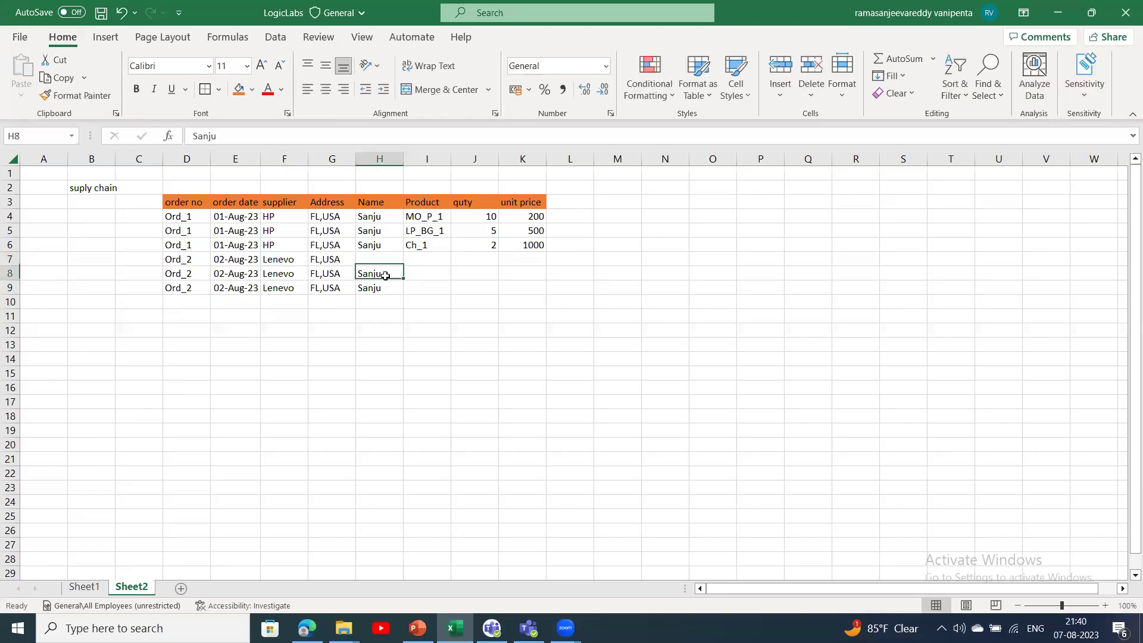
key(BackSpace)
click(379, 284)
key(BackSpace)
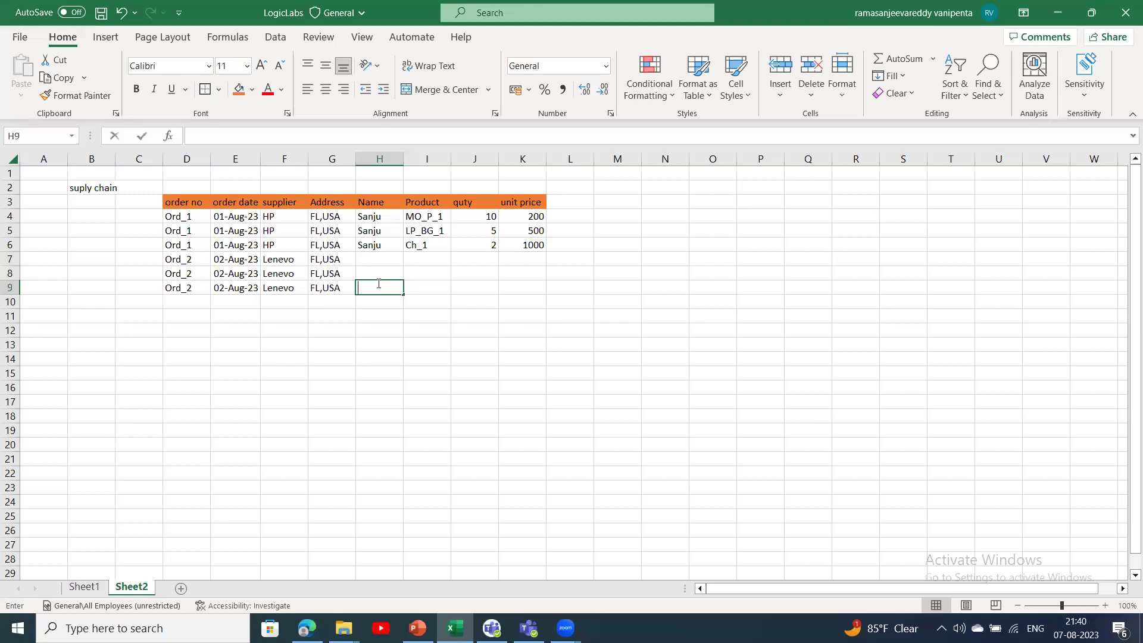
click(374, 258)
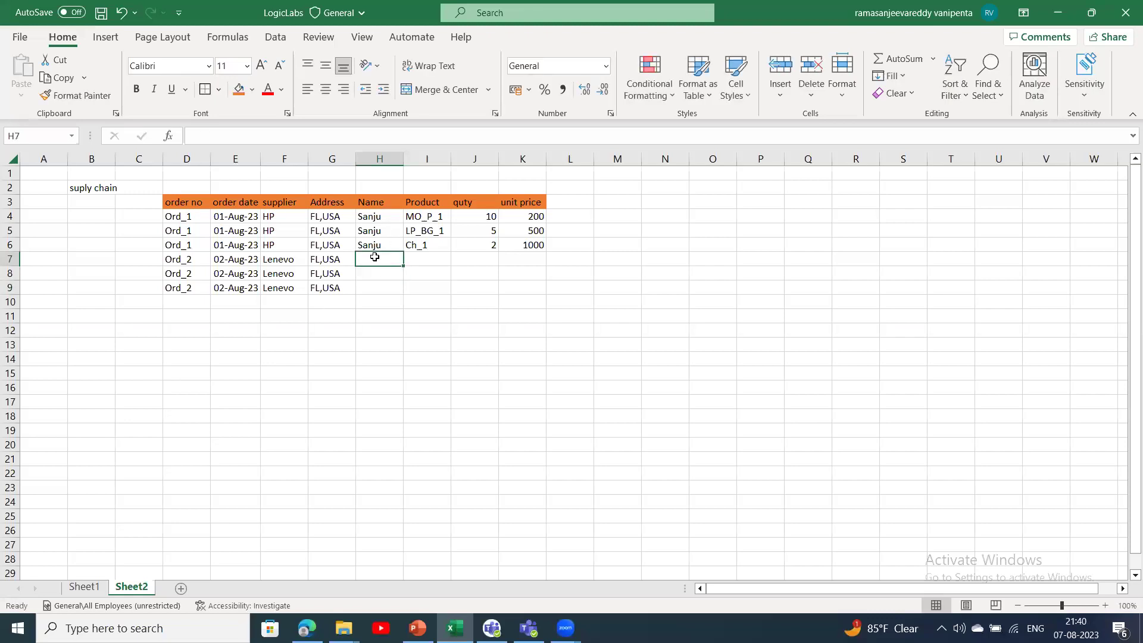
text(Rahul)
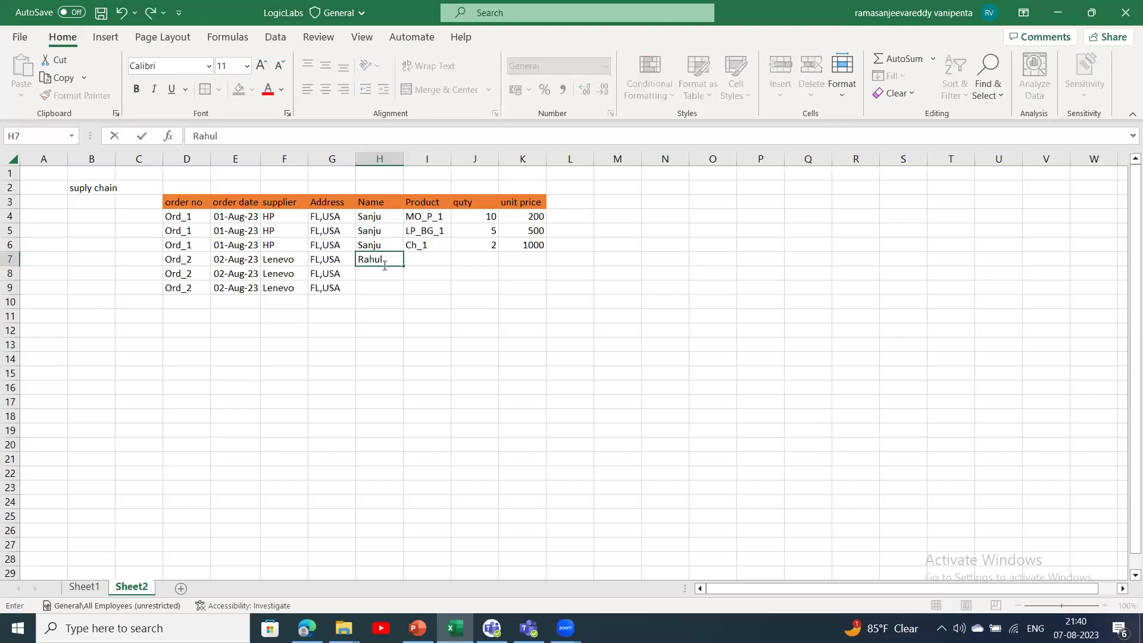
click(387, 303)
click(392, 262)
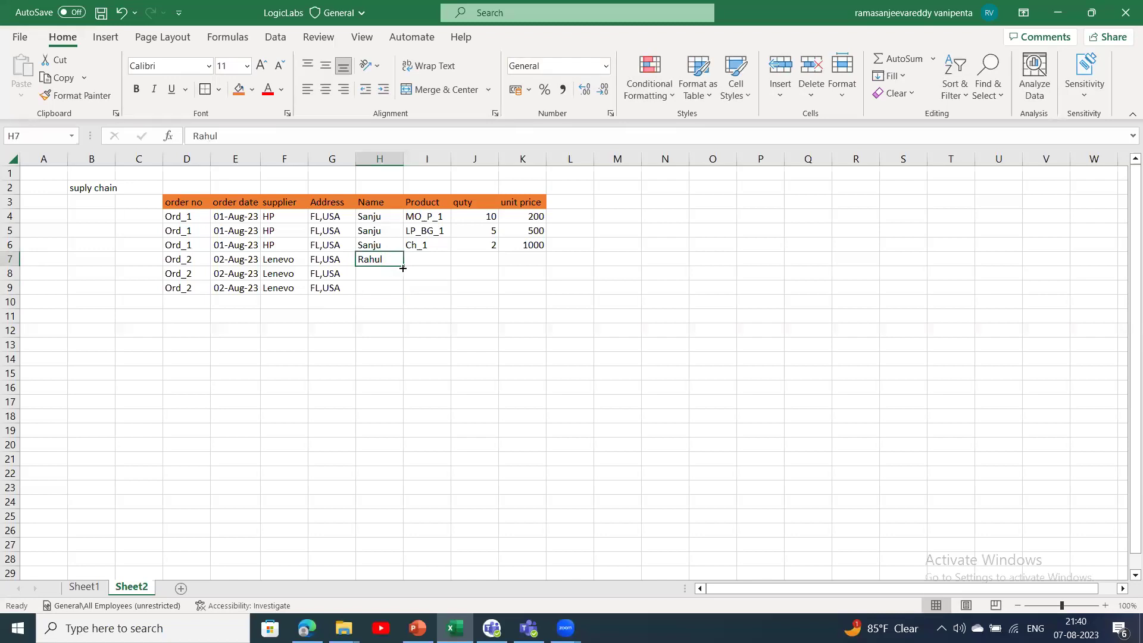
mouse_move(403, 270)
mouse_down()
mouse_move(402, 291)
mouse_move(393, 288)
mouse_up()
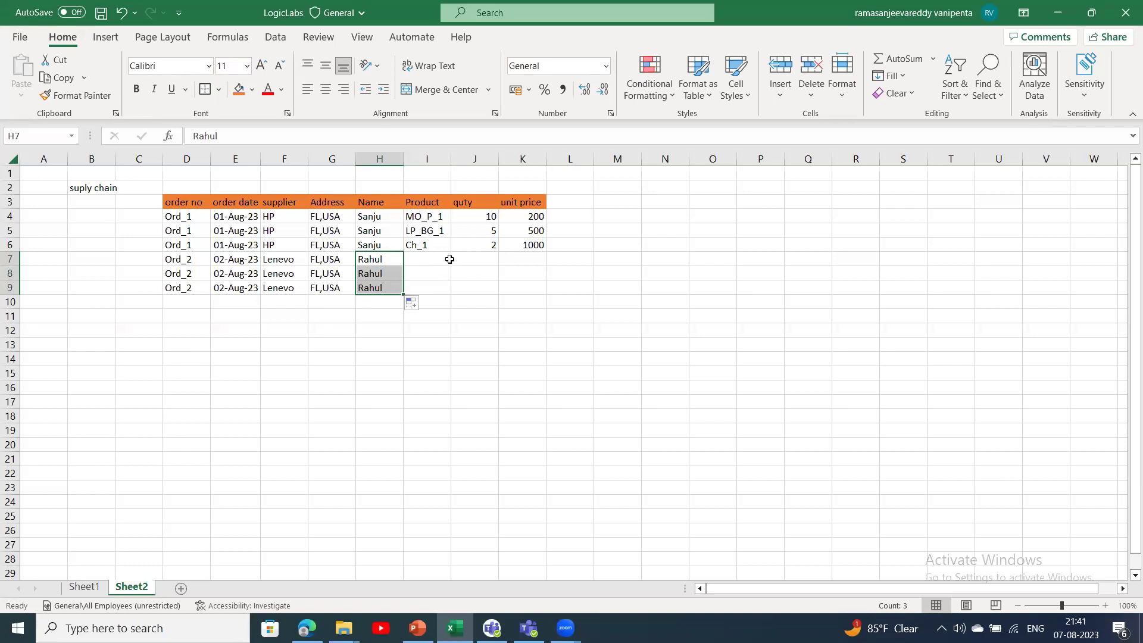
- Copy the product code from I4 into I7 and change it to MO_P_2
click(425, 218)
key(ctrl+c)
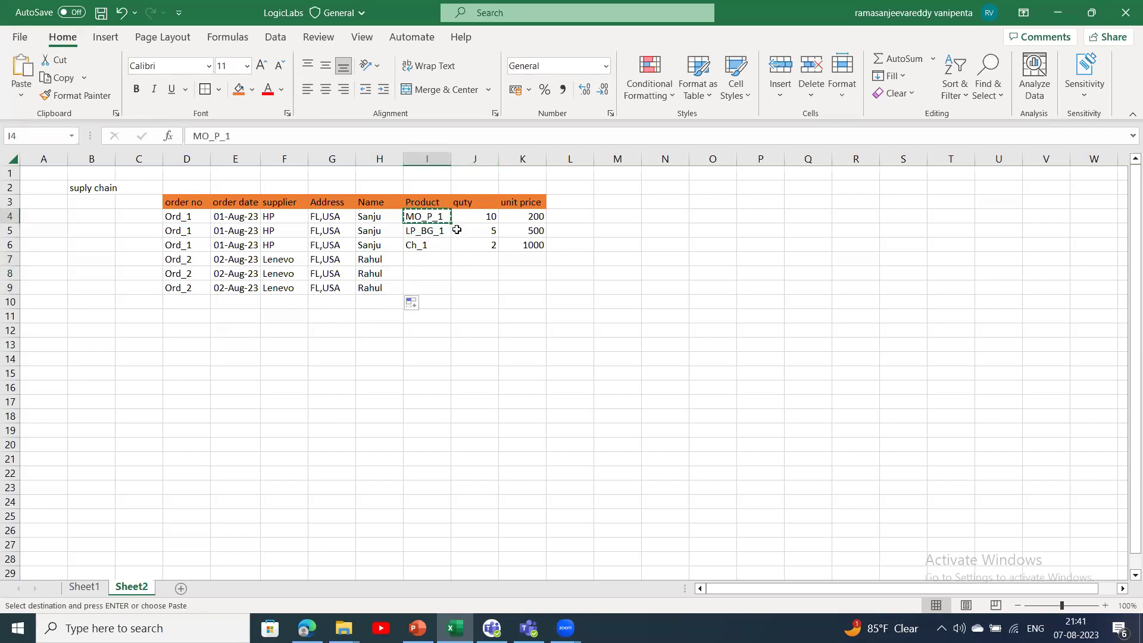
ctrl+click(429, 260)
key(ctrl+v)
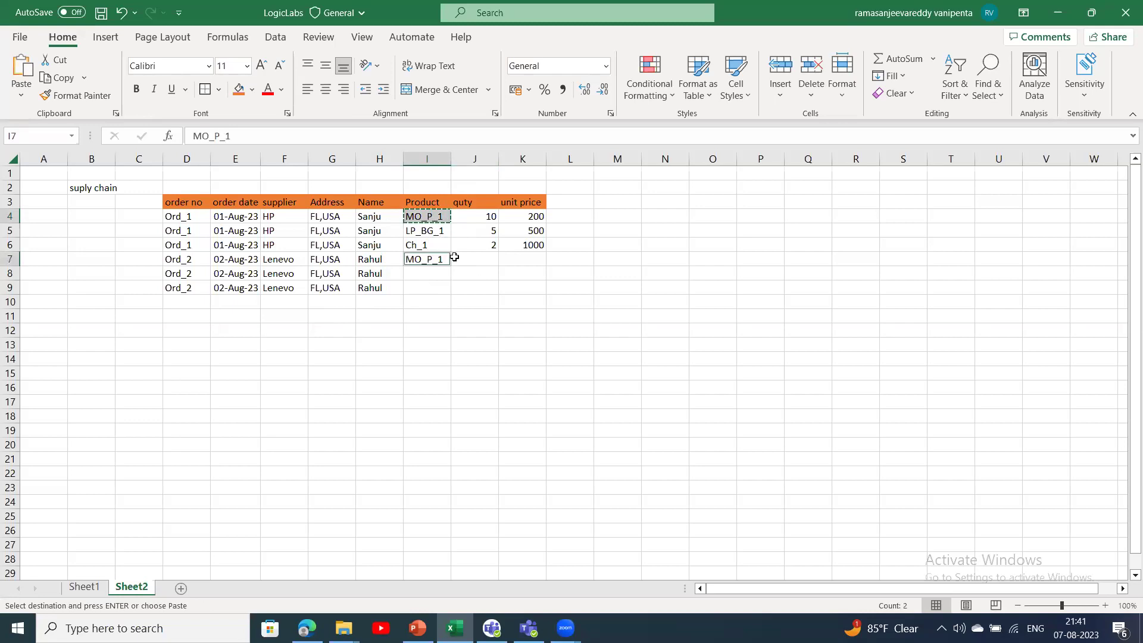
double_click(447, 259)
key(BackSpace)
text(2)
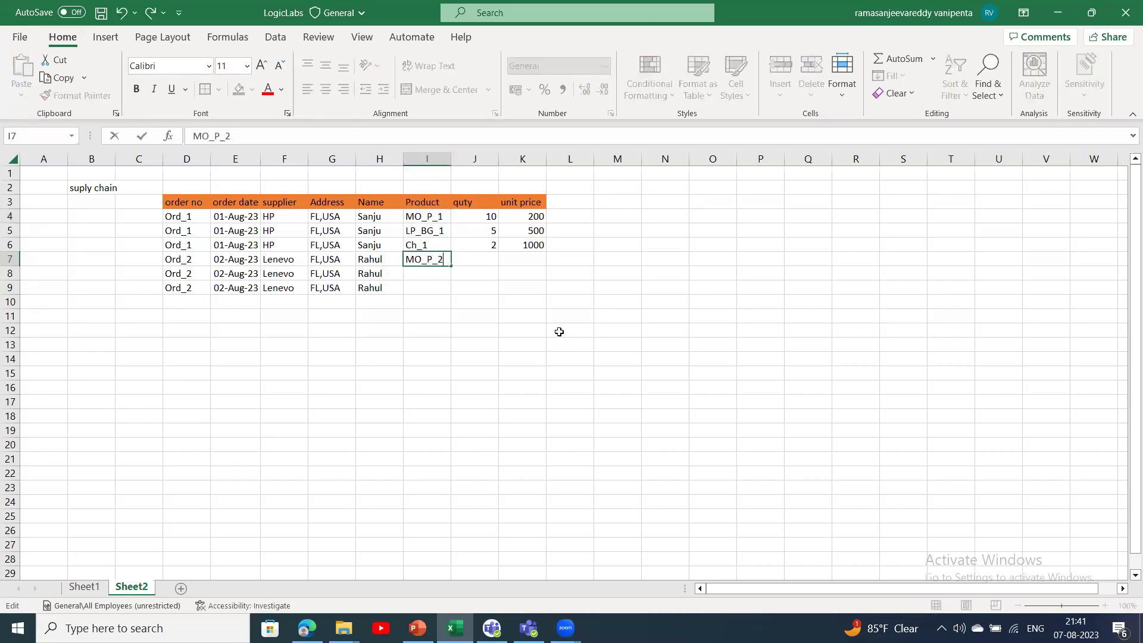
- Copy the Ch_1 product, quantity and unit price from I6:K6 into row 8
click(434, 229)
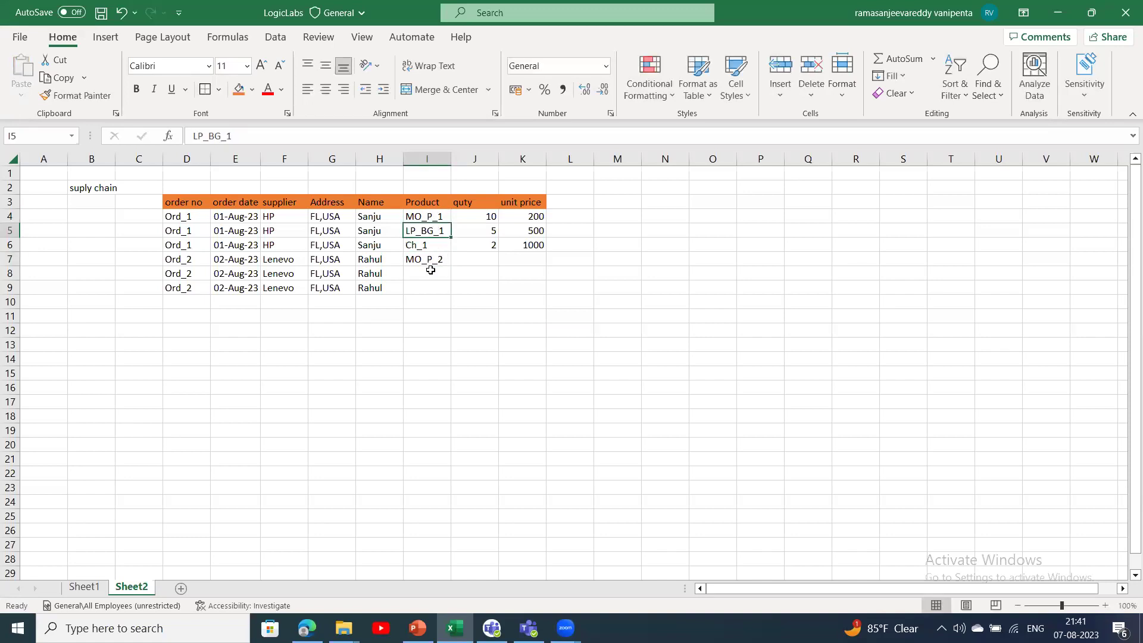
drag(421, 245, 531, 243)
key(ctrl+c)
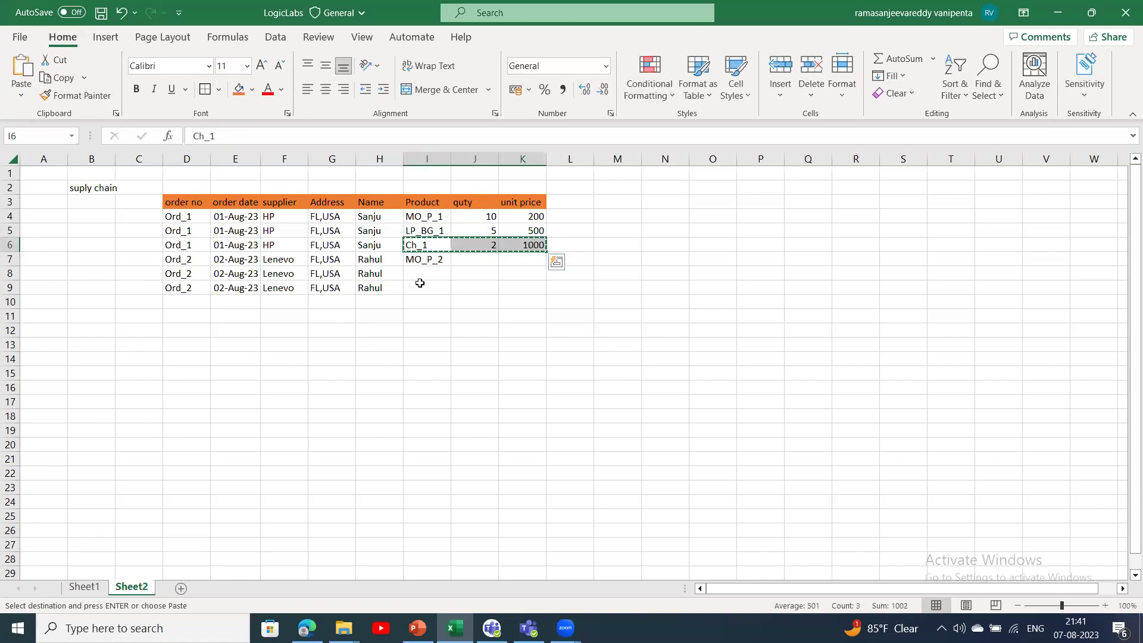
click(429, 275)
key(ctrl+v)
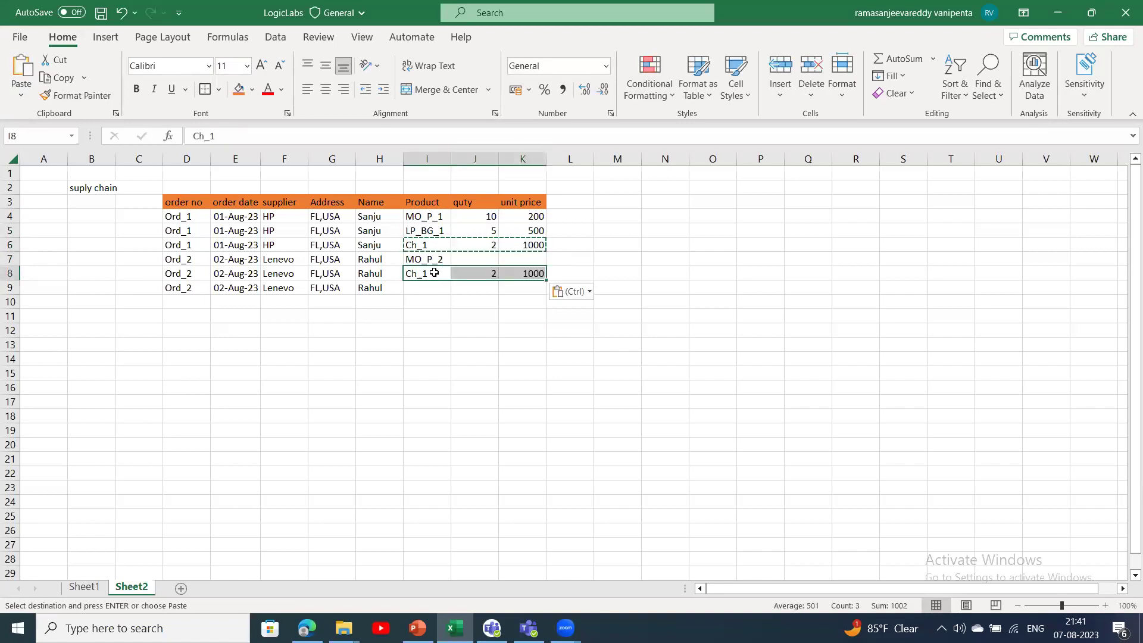
- Enter the product Belt in I9 with quantity 1 in J9 and unit price 500 in K9
click(412, 292)
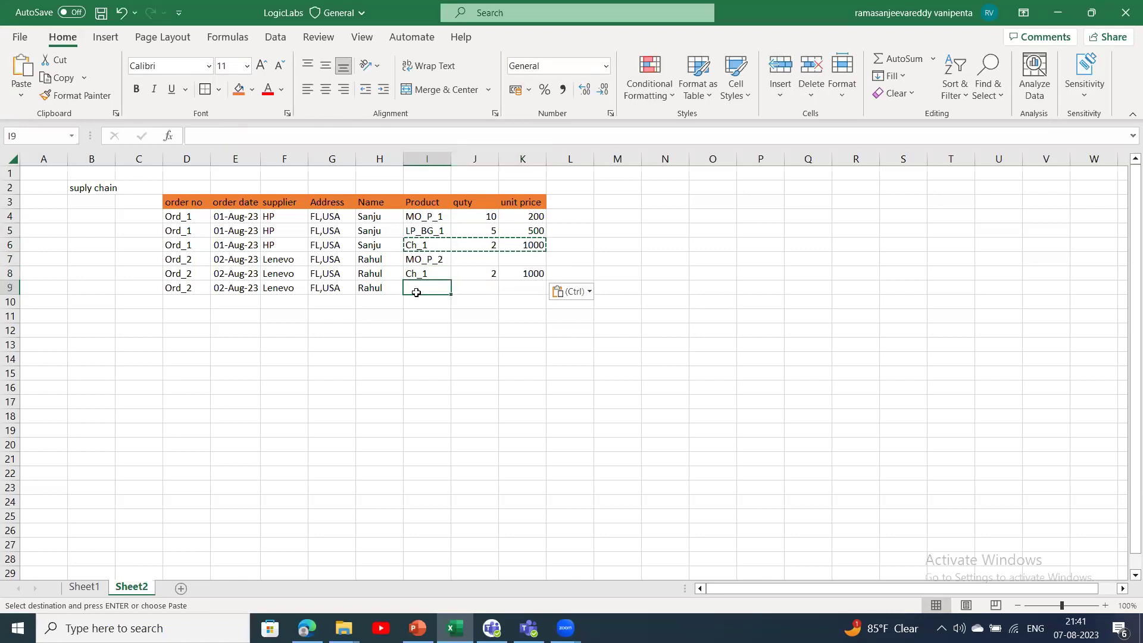
text(Belt)
click(476, 287)
text(1)
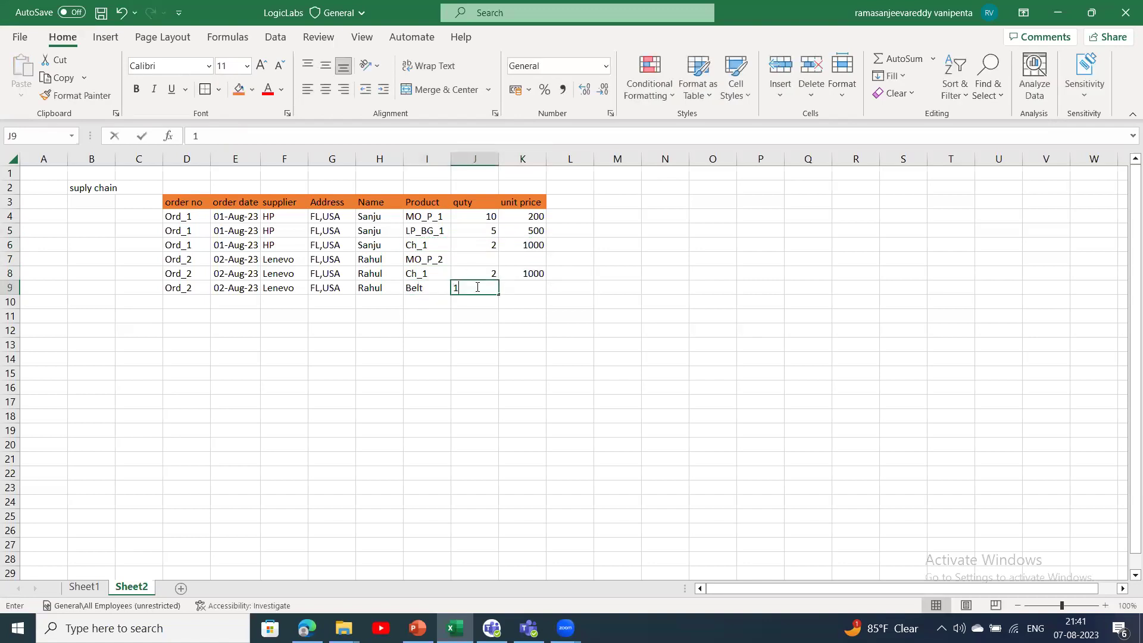
click(541, 286)
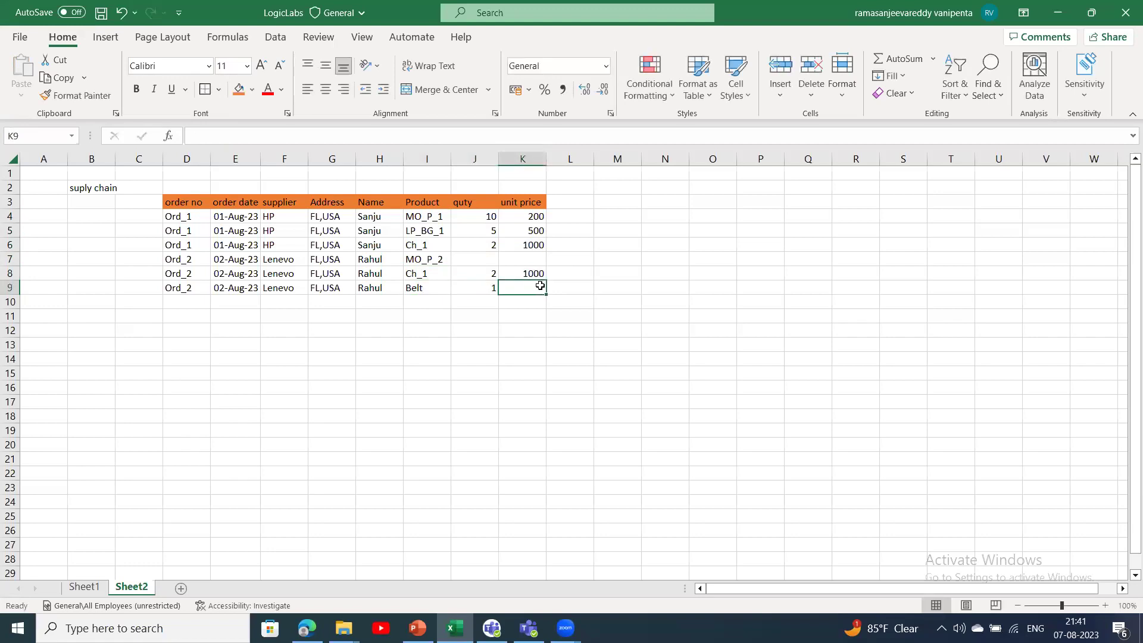
text(500)
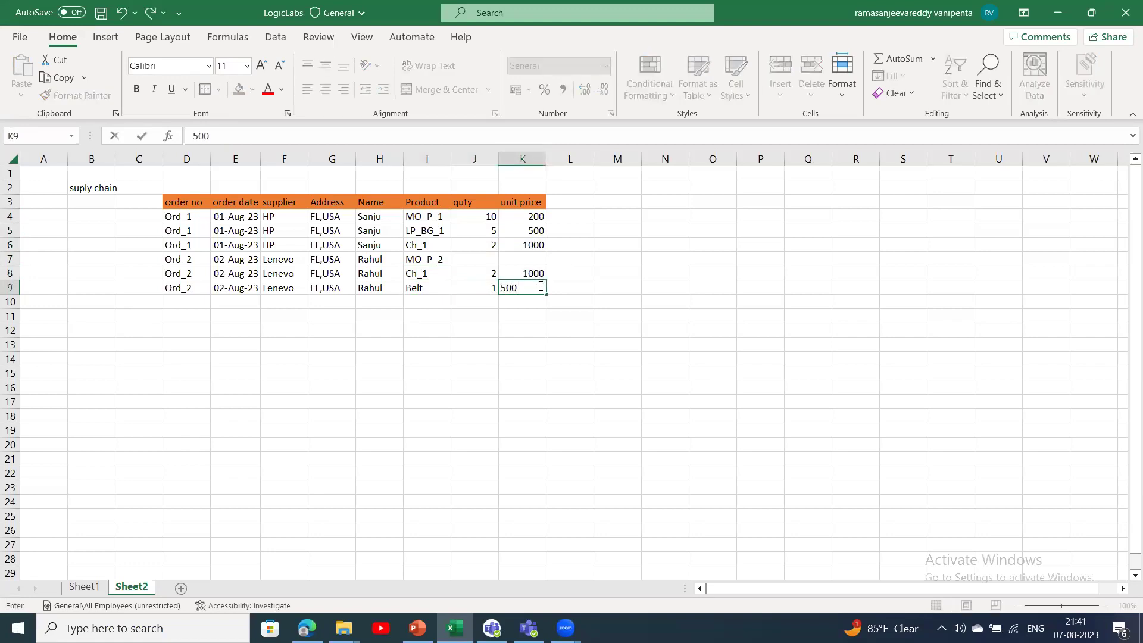
click(483, 256)
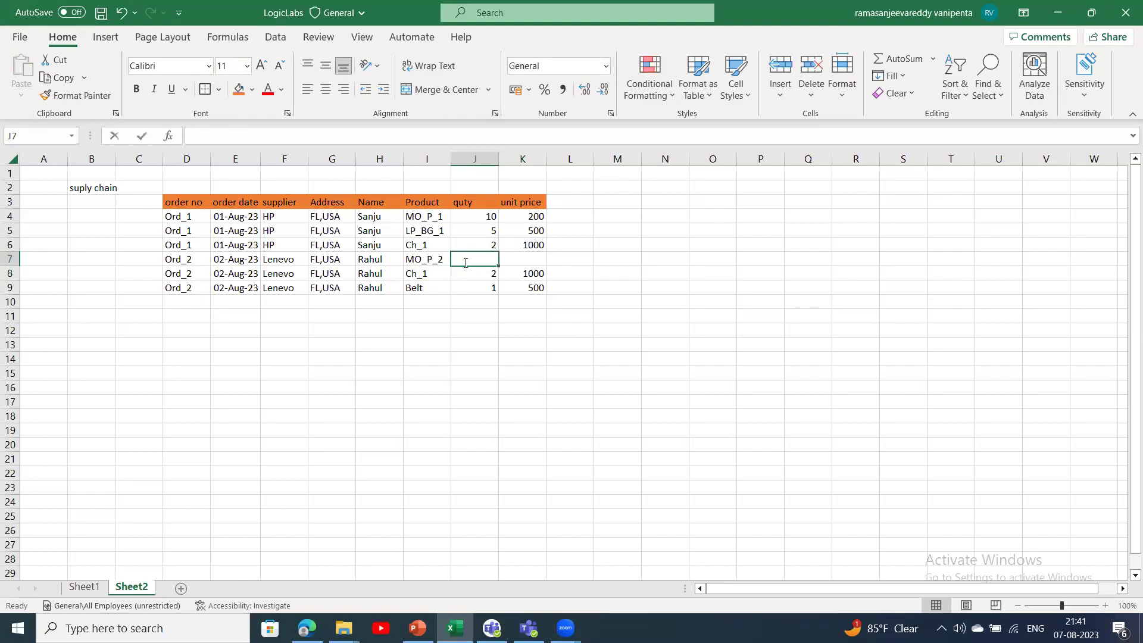
- Enter quantity 1 in J7 and unit price 150 in K7 for the MO_P_2 line
text(1)
click(532, 257)
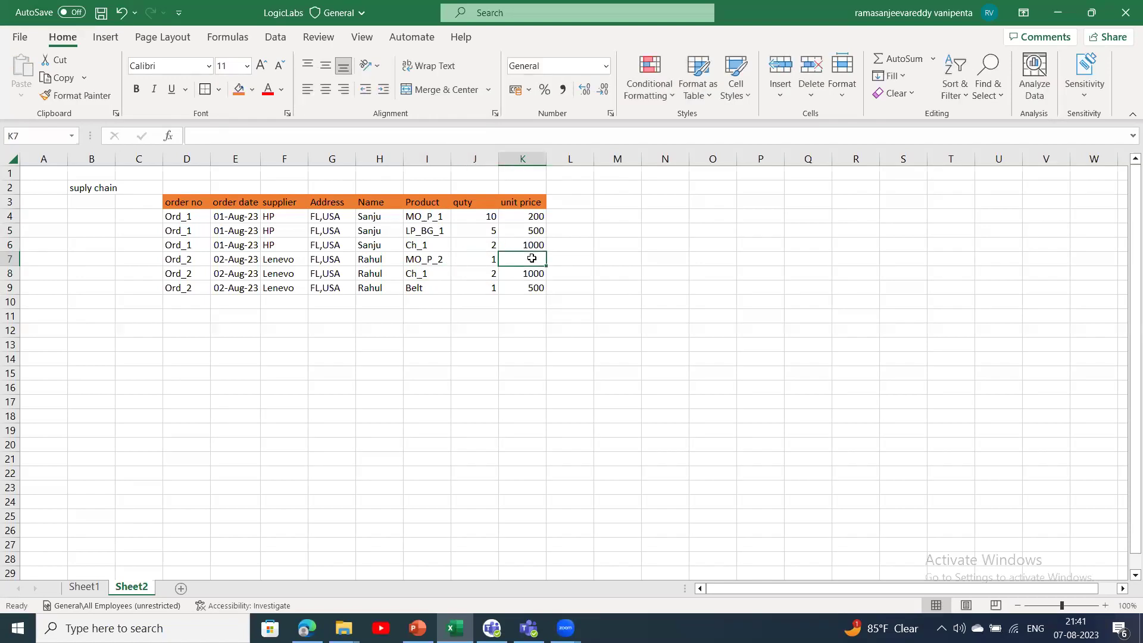
text(150)
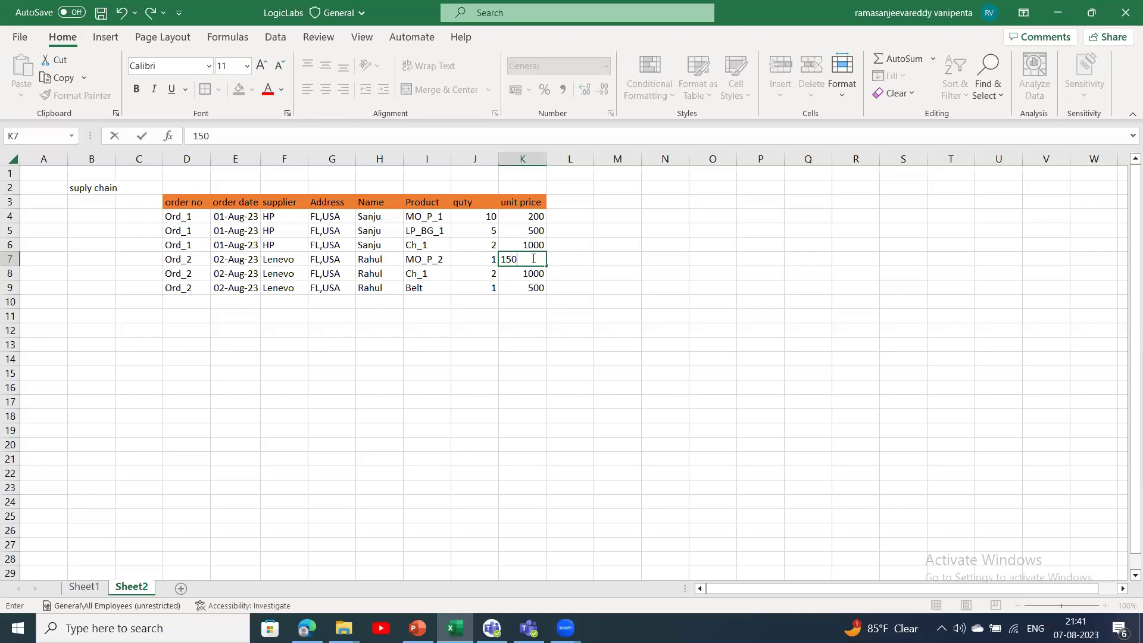
click(476, 315)
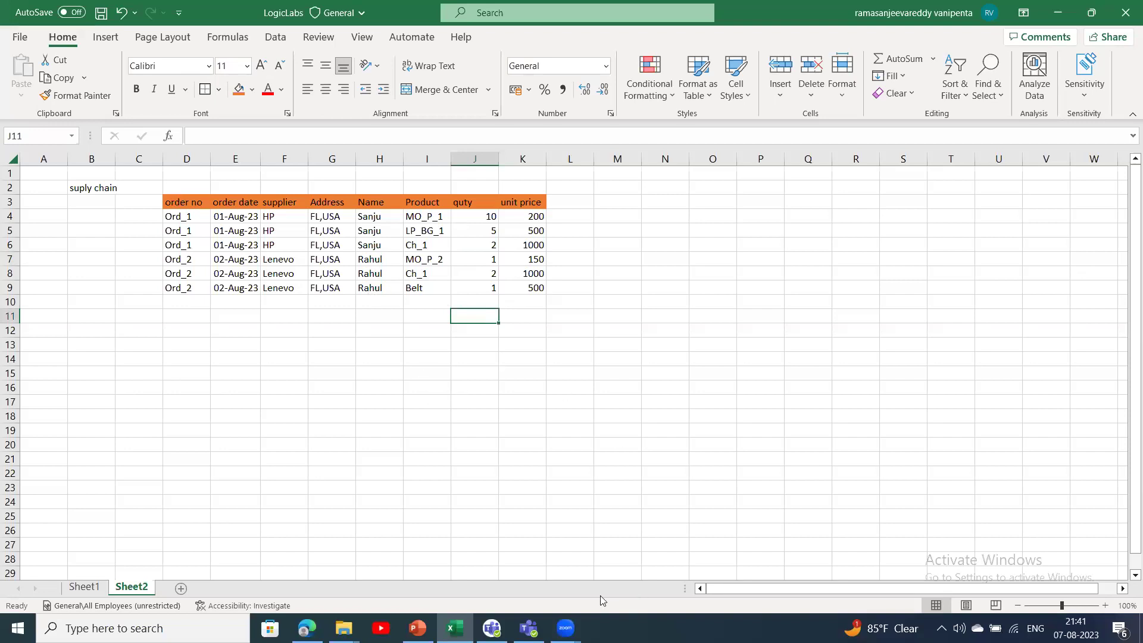
click(543, 370)
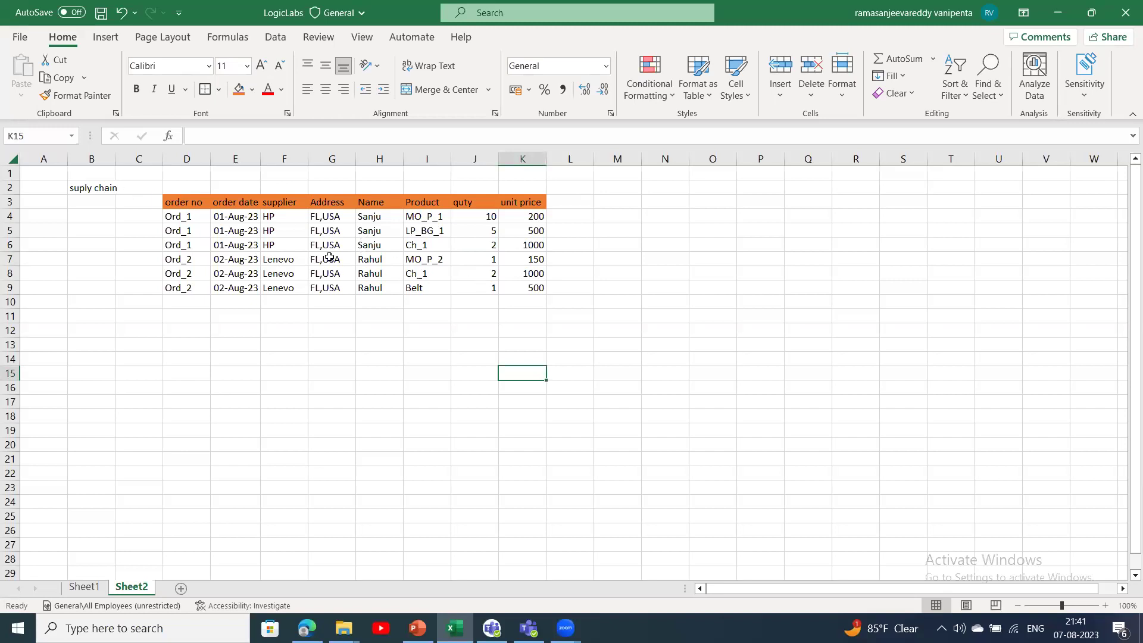
- Examine the DBMS and normalization notes in row 3 of Sheet1 and the full order table D3:K9 on Sheet2
click(86, 588)
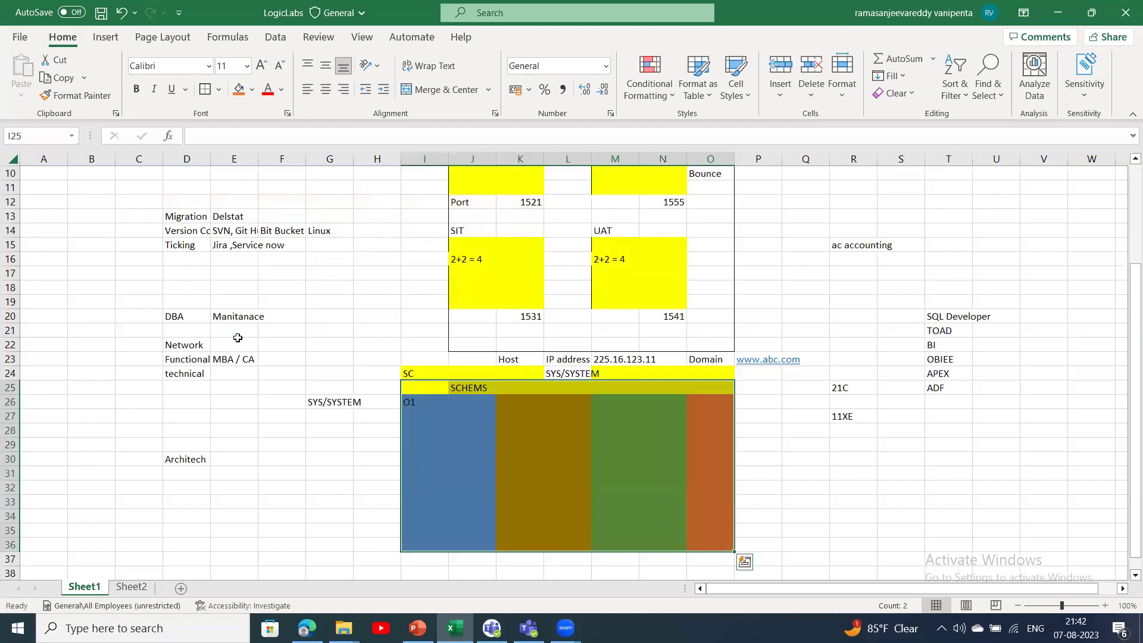
drag(1126, 362, 1126, 265)
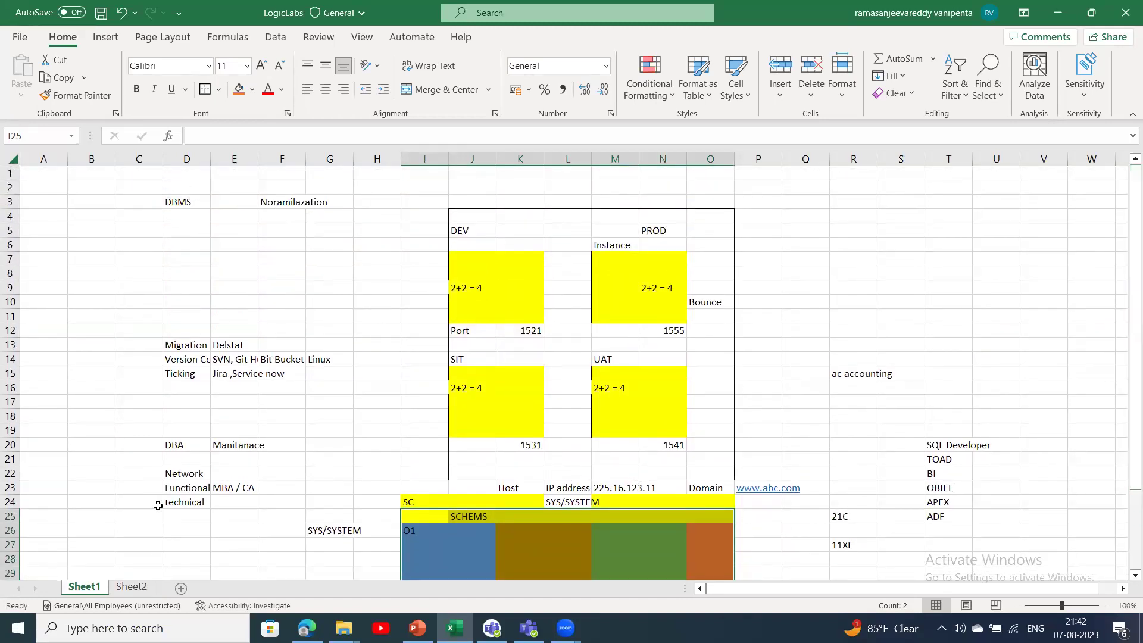
click(179, 204)
drag(234, 205, 283, 200)
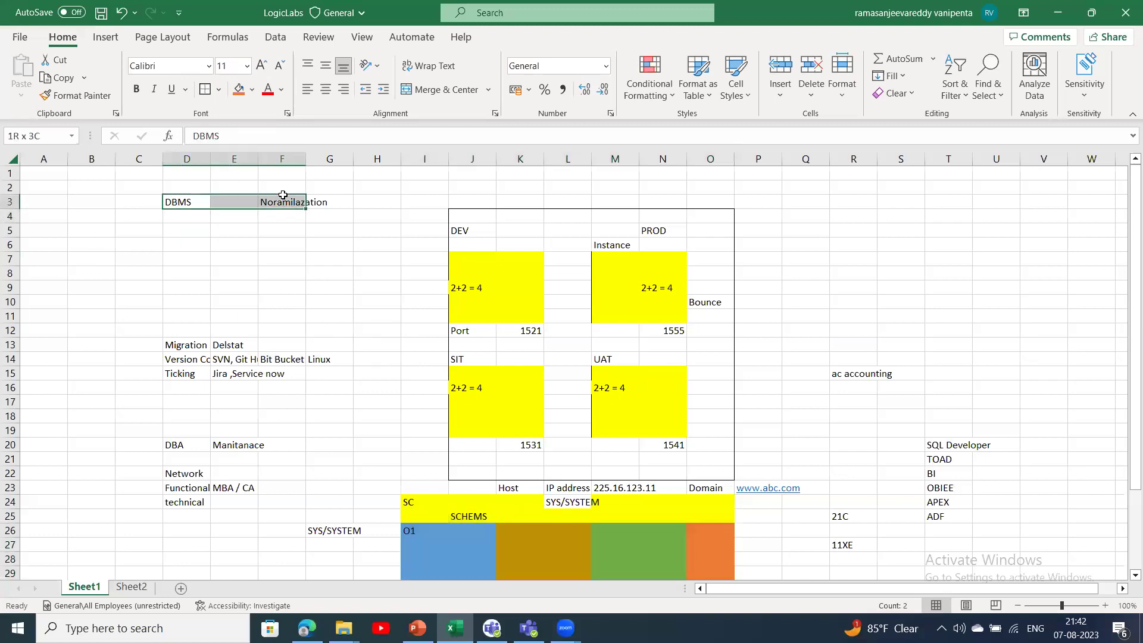
click(131, 587)
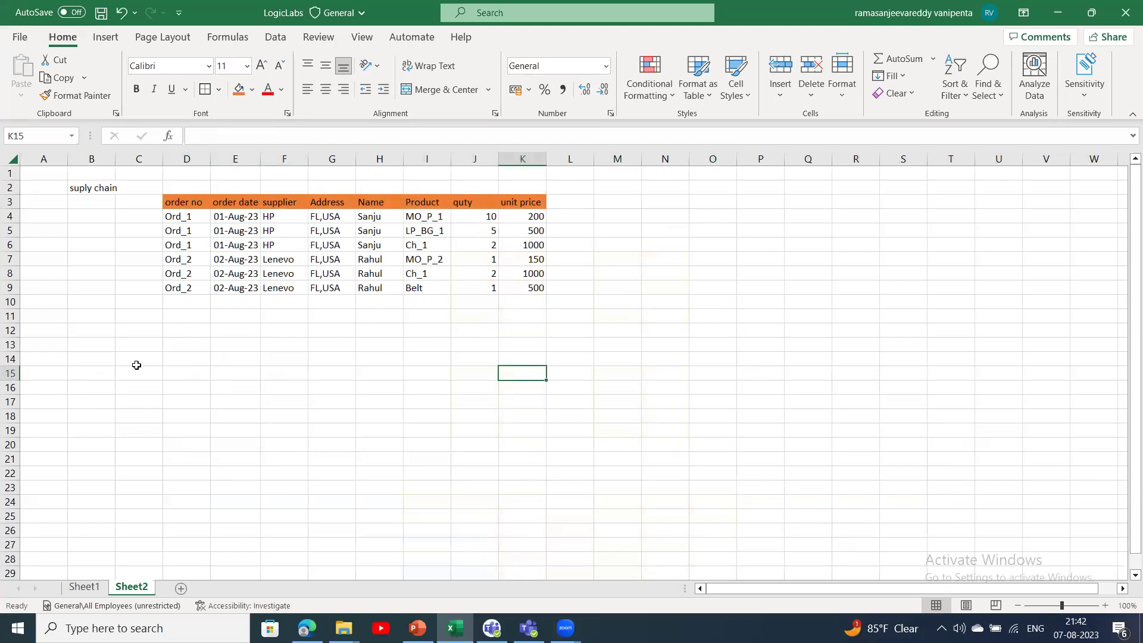
drag(183, 216, 520, 285)
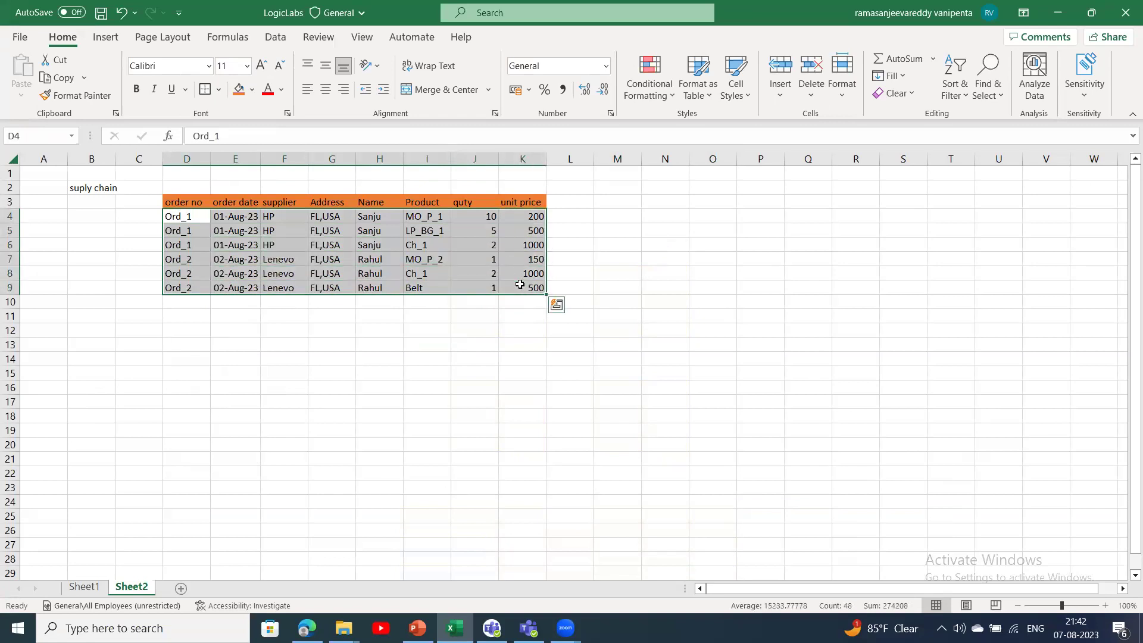
drag(194, 202, 527, 296)
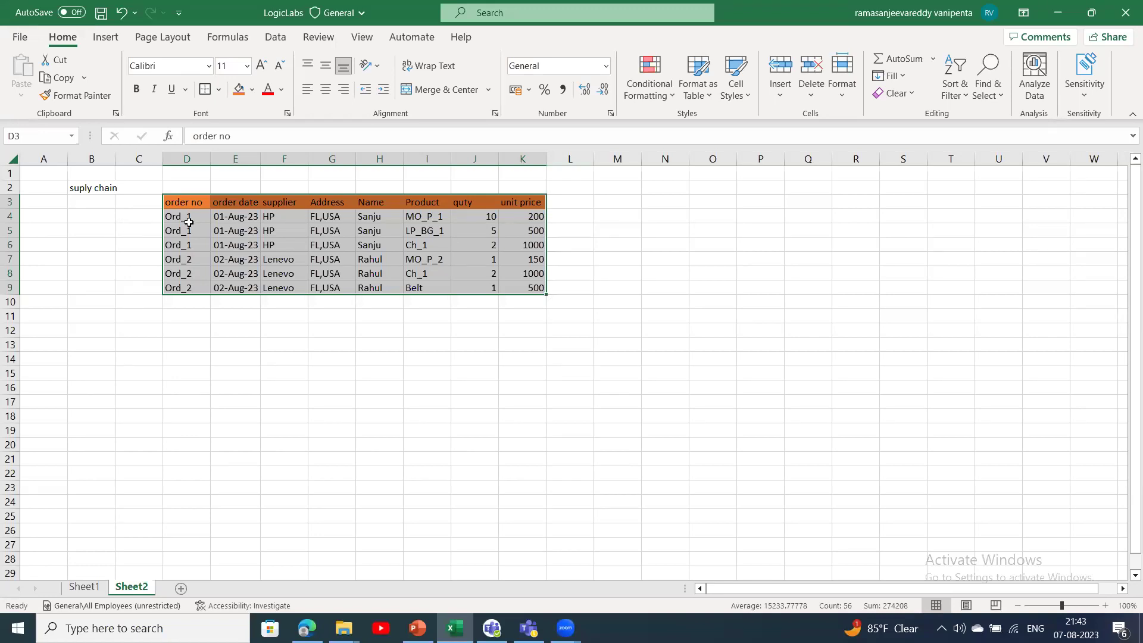
click(178, 204)
drag(177, 204, 530, 287)
click(380, 220)
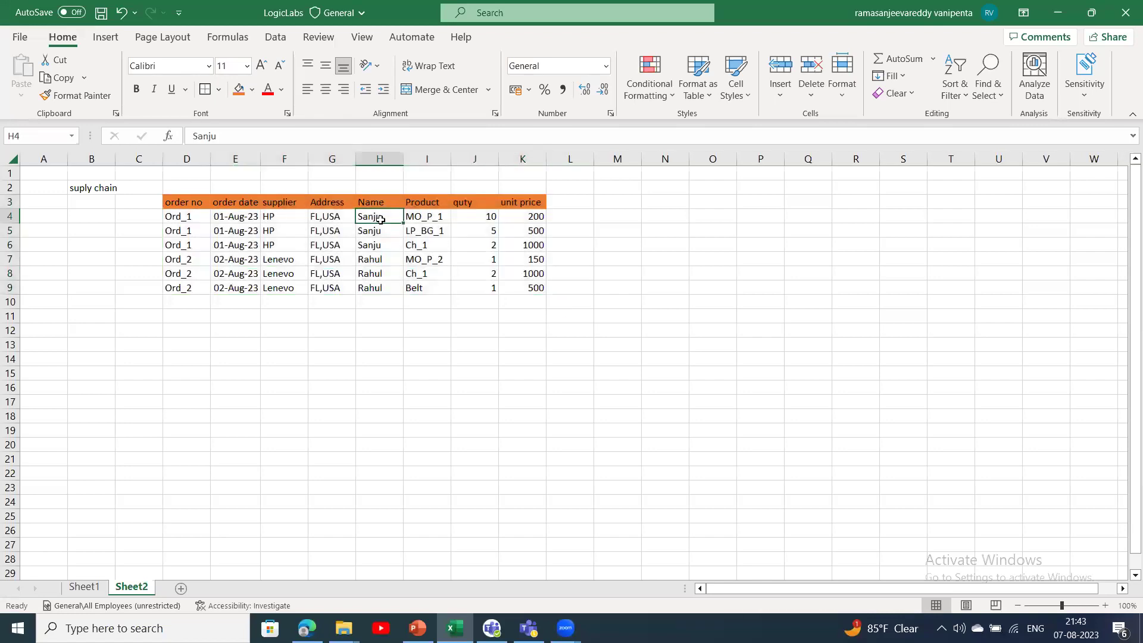
- Re-enter quantity 10 in J4 and set the unit price in K4 to 2 for the MO_P_1 line
click(494, 215)
key(BackSpace)
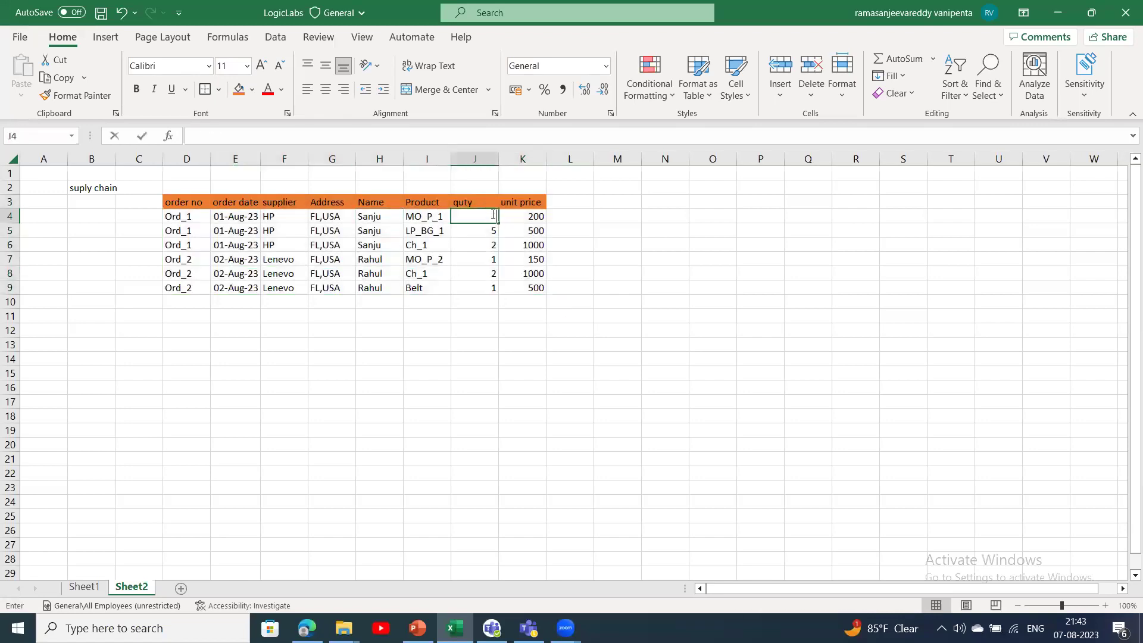
text(10)
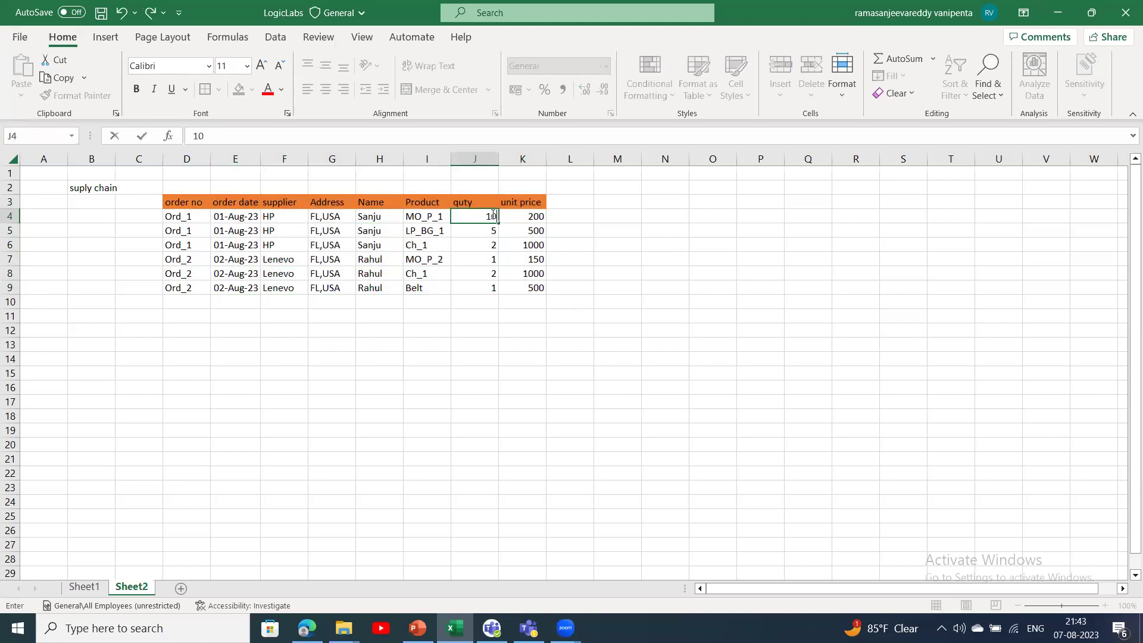
click(528, 219)
text(2)
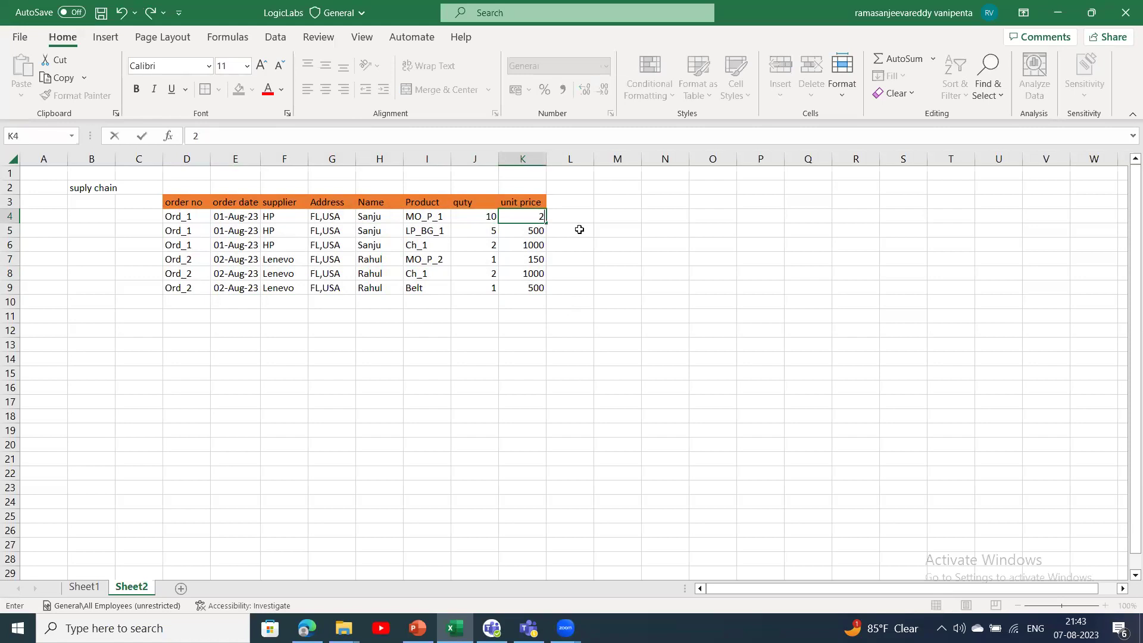
click(653, 287)
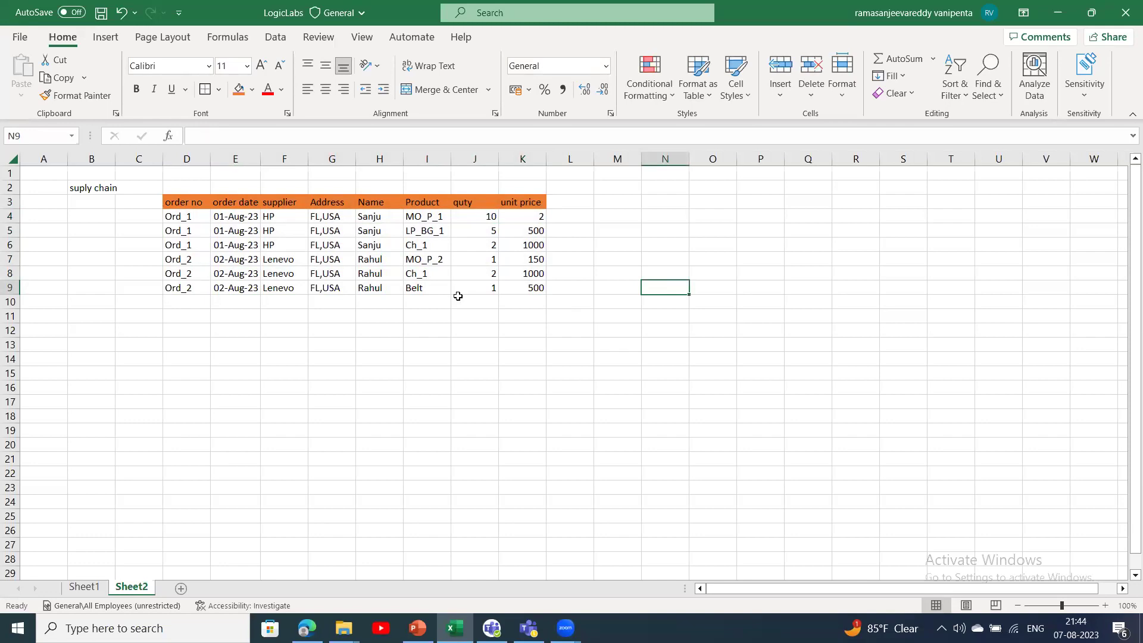
- Set the MO_P_2 unit price in K7 to 1500
double_click(537, 257)
text(0)
click(533, 369)
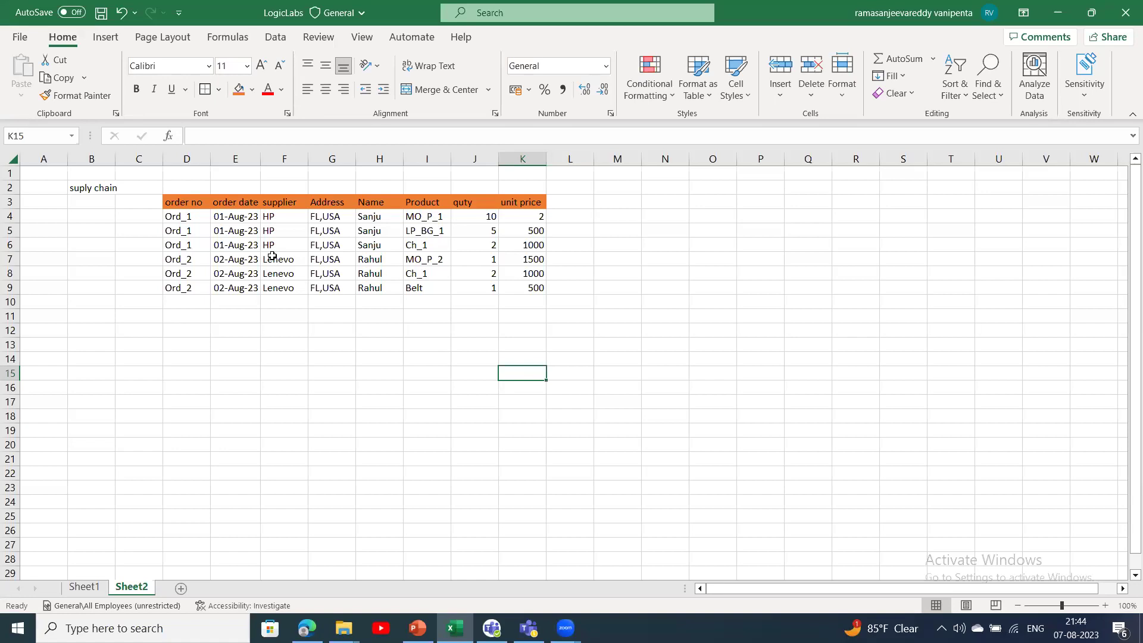
drag(182, 218, 526, 288)
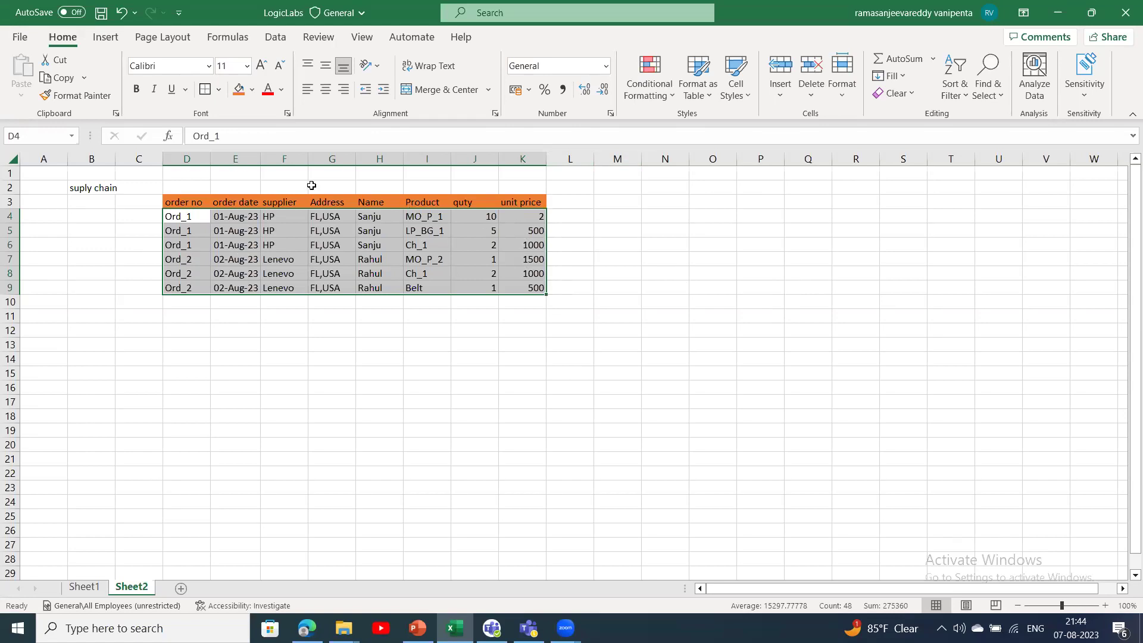
drag(187, 201, 513, 285)
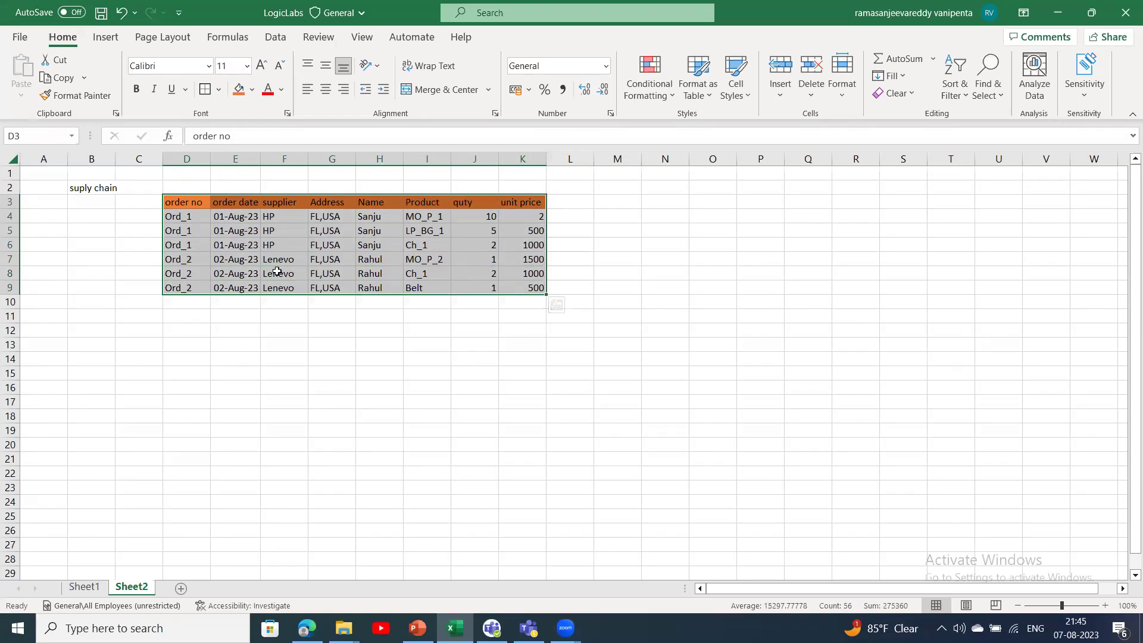
- Enter the label Normalization in M7, beside the order table
click(635, 256)
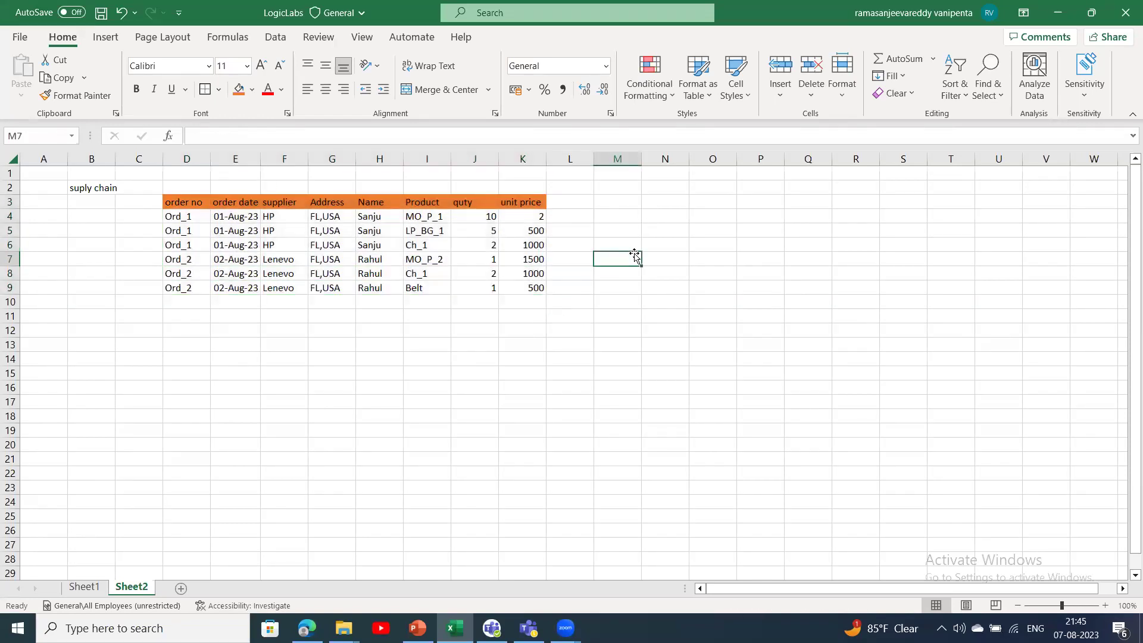
text(Norm)
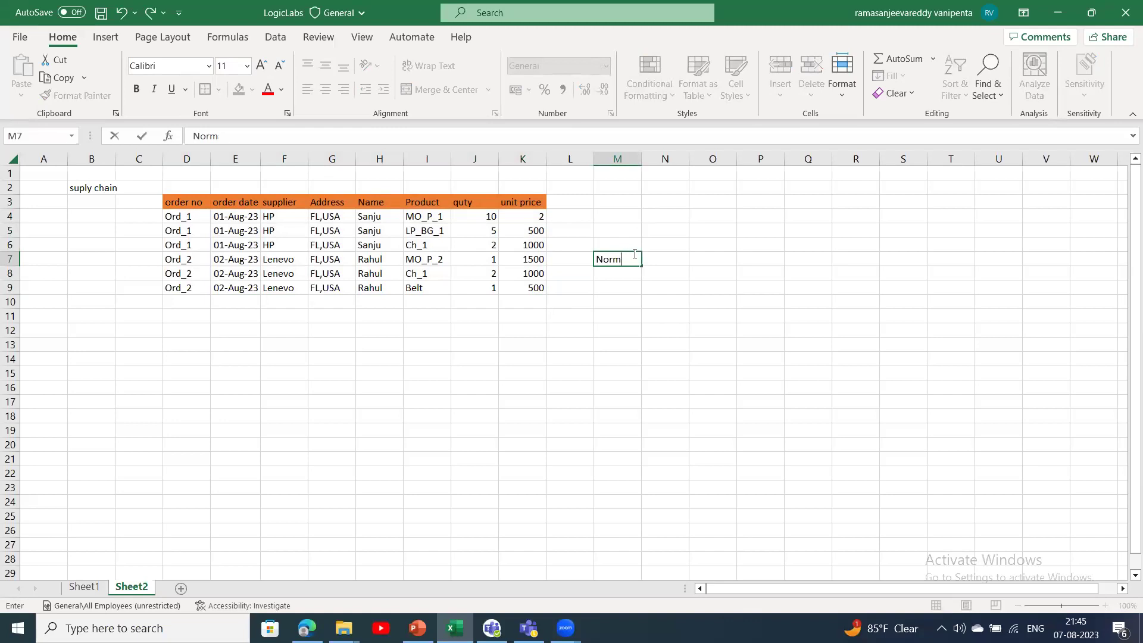
text(alization)
click(515, 386)
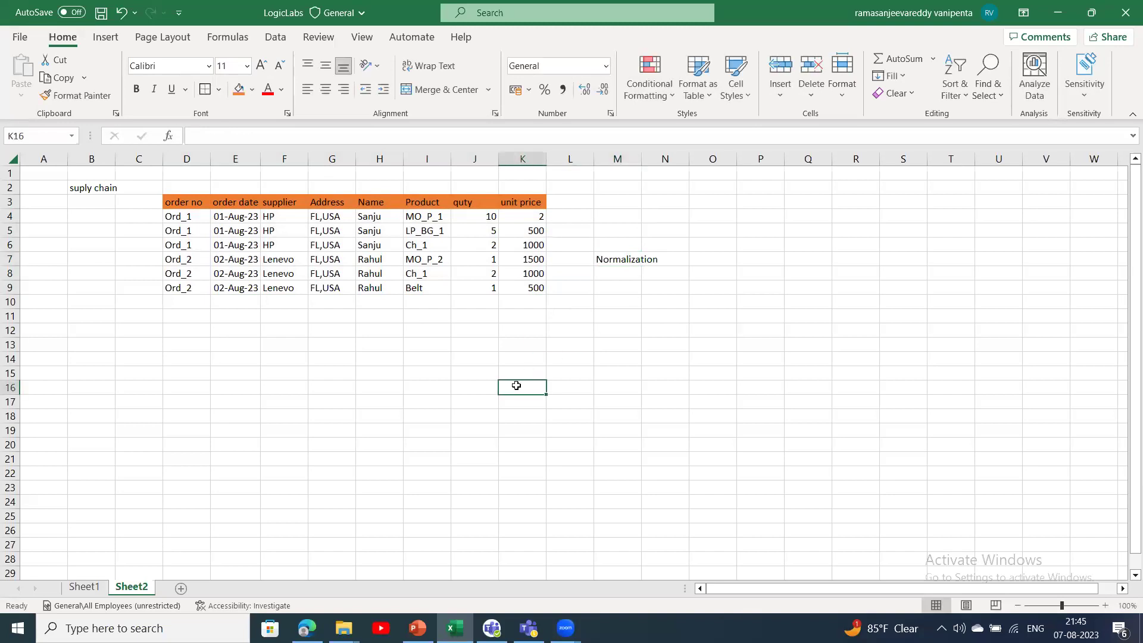
- Enter the number 1 in O6, near the Normalization label
click(703, 244)
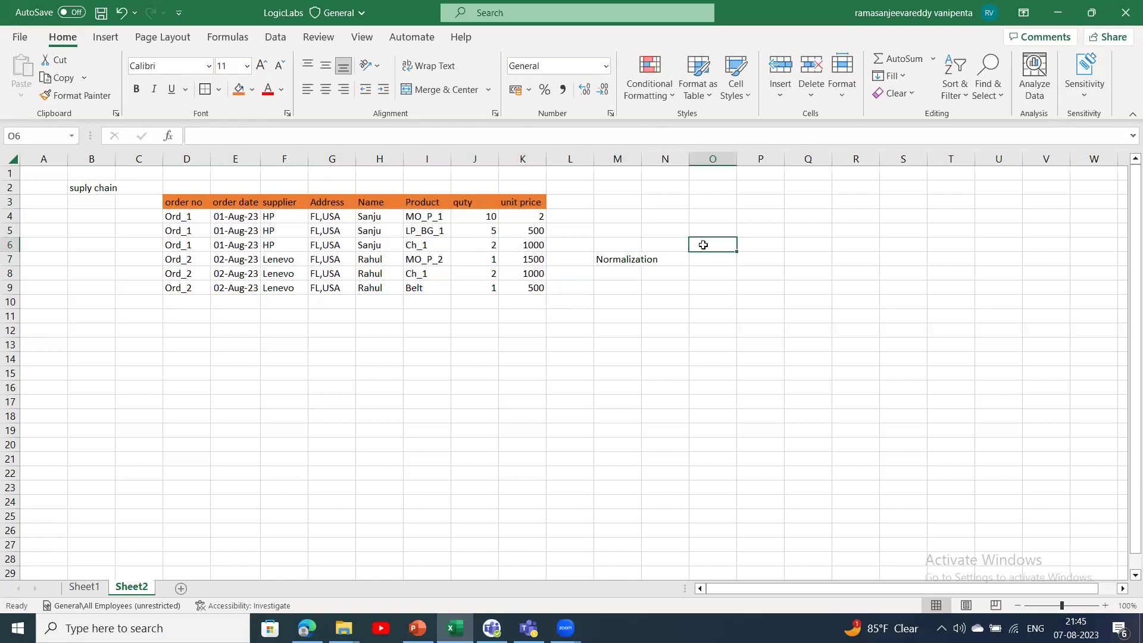
text(1)
key(Left)
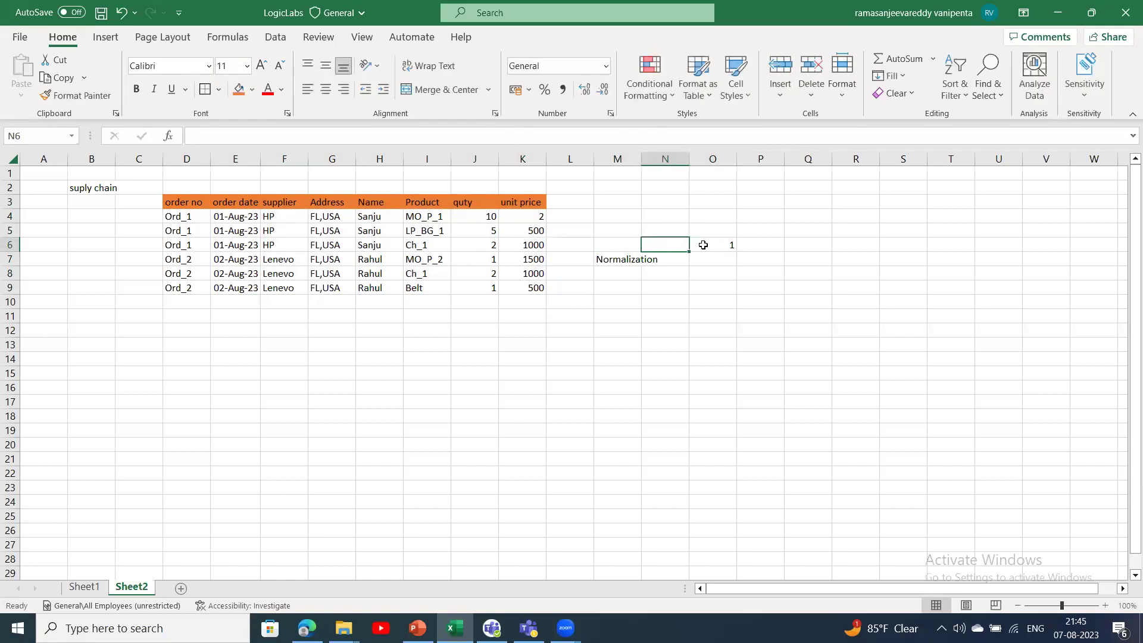
key(Down)
key(Right)
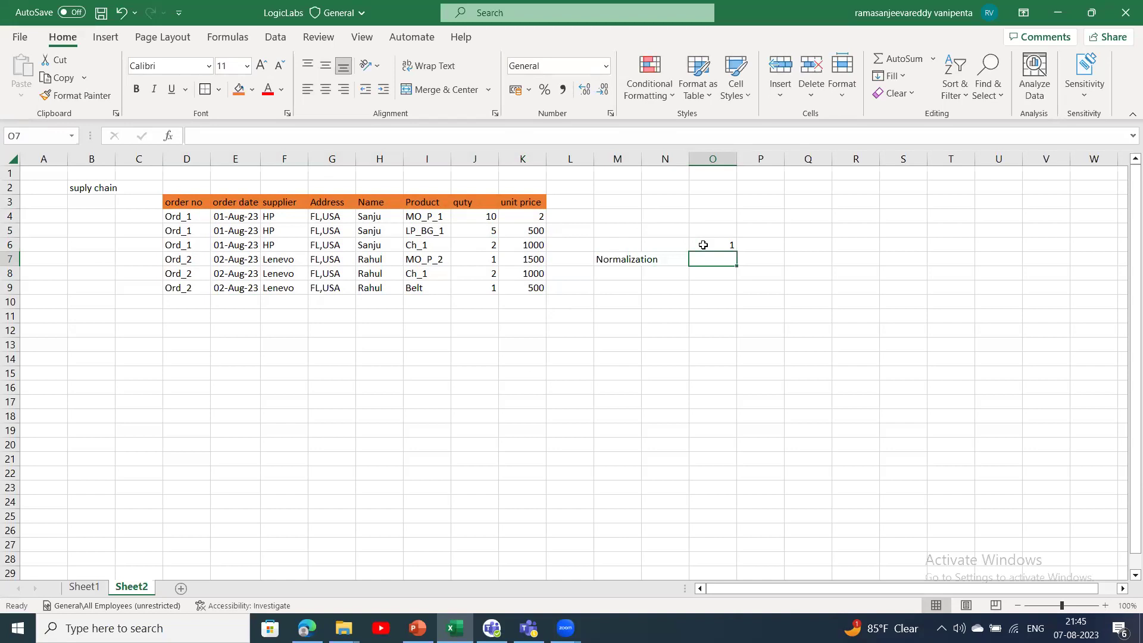
scroll(703, 245, down, 3)
key(Up)
key(Up)
key(Up)
key(Up)
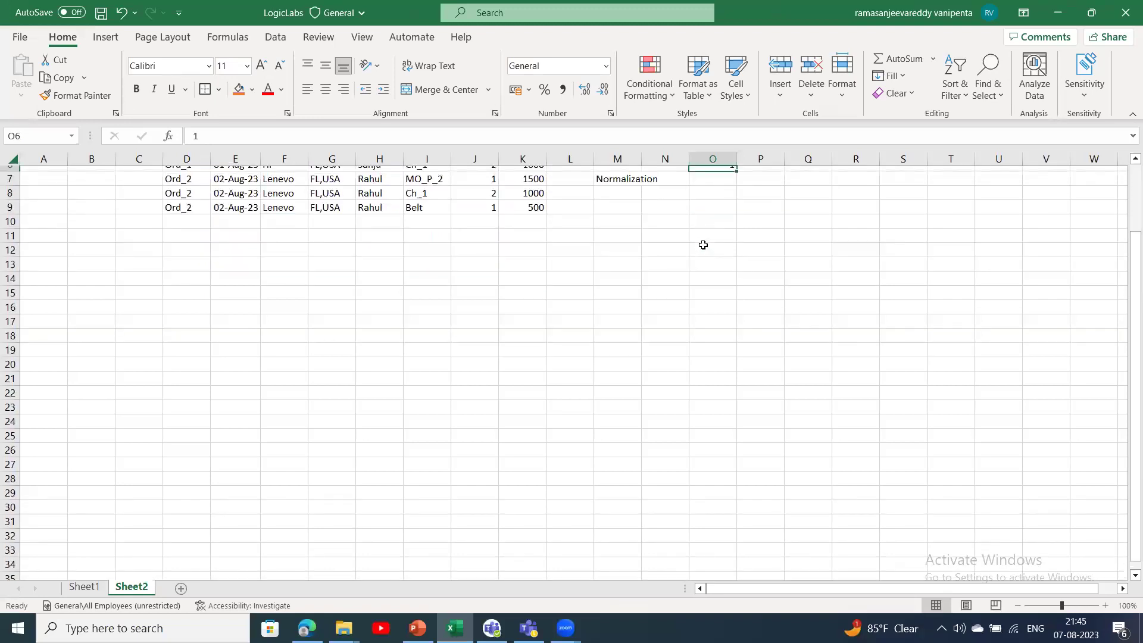
key(Up)
key(Up)
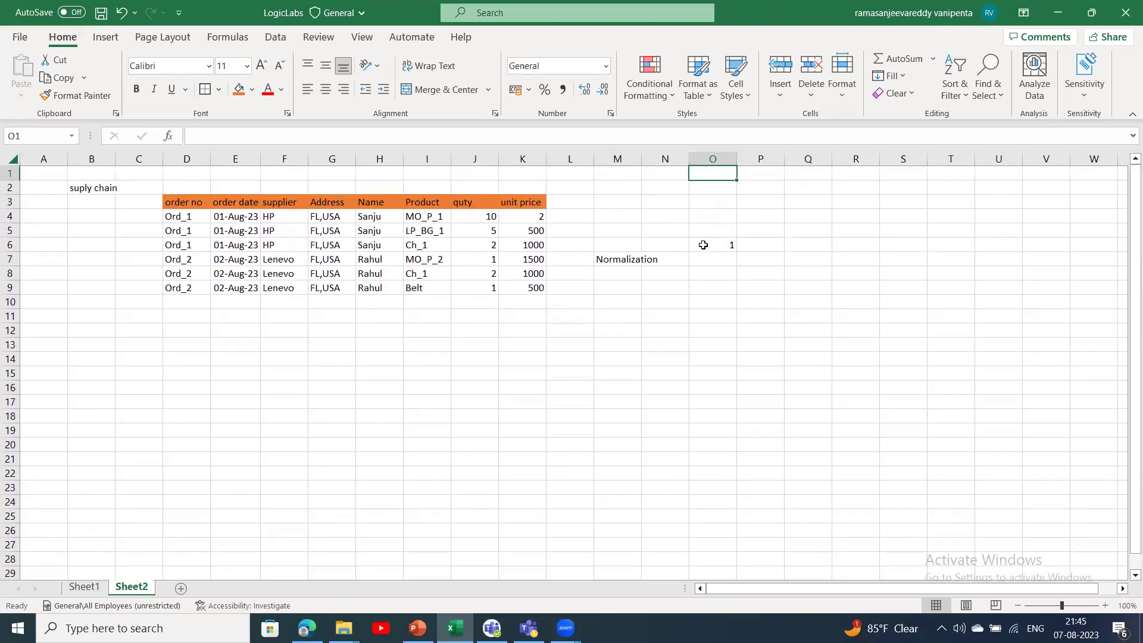
click(172, 215)
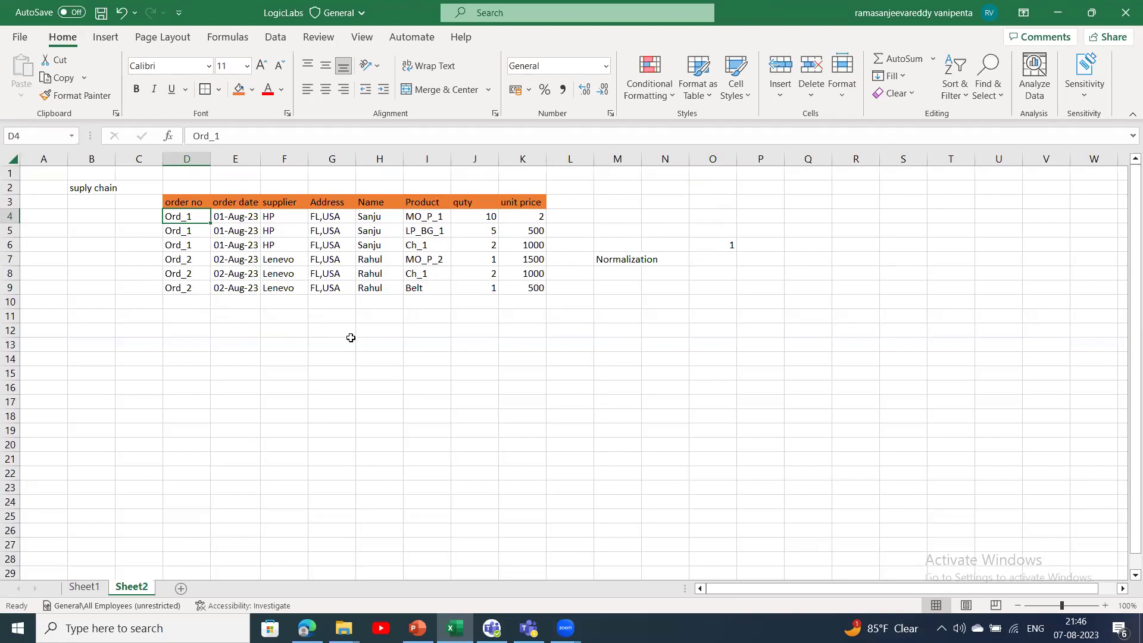
drag(202, 218, 382, 228)
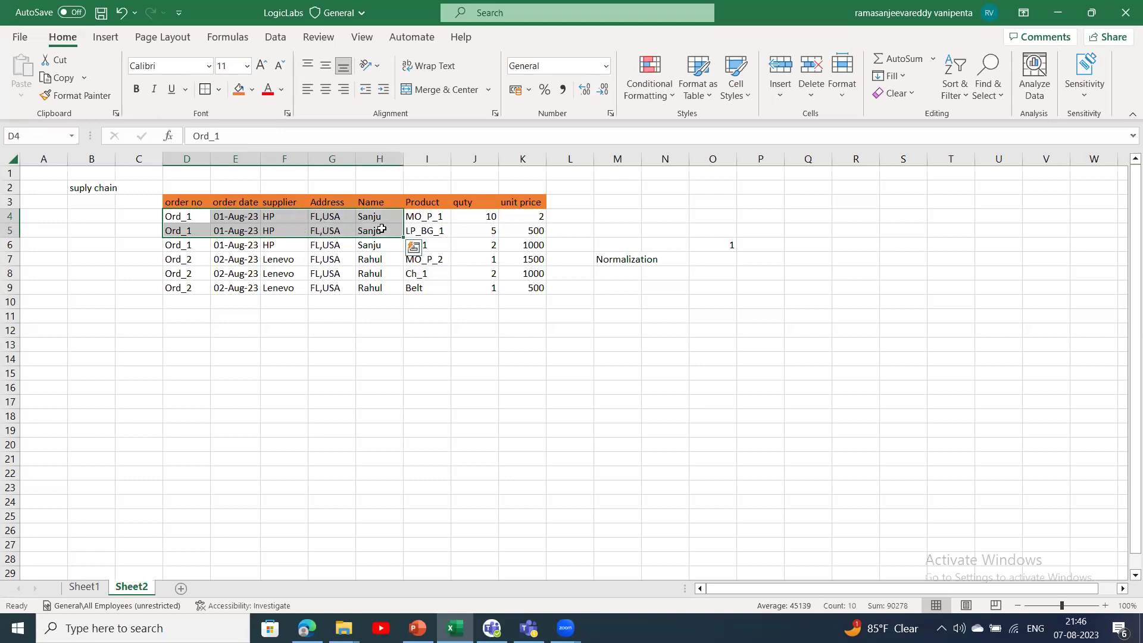
key(shift+Down)
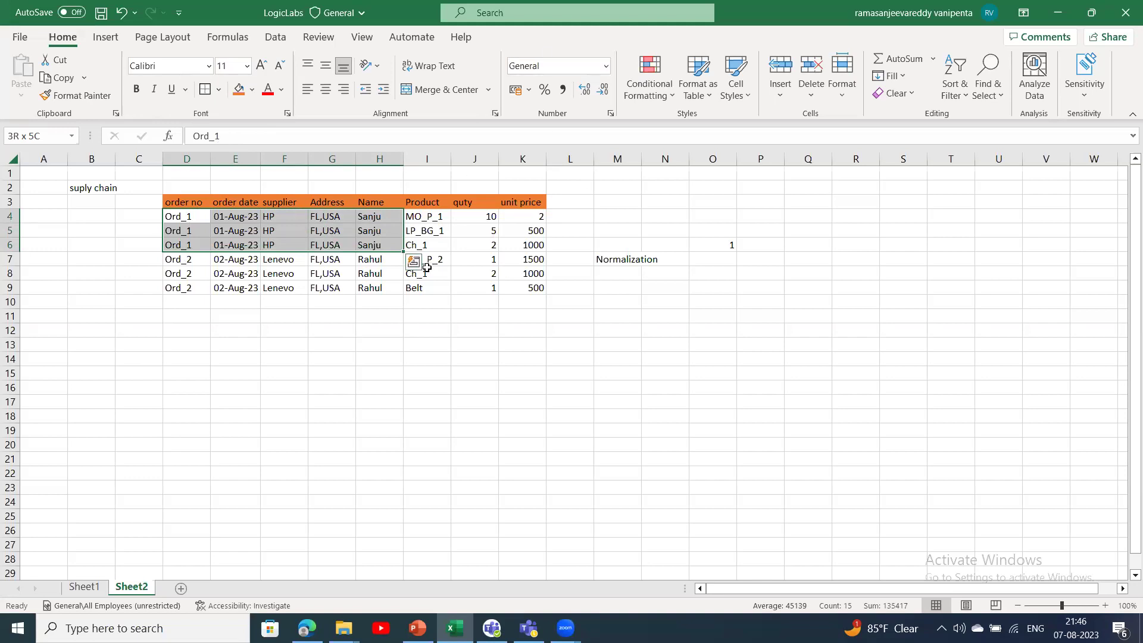
- Enter the table title ORD_Header in C12, below the order table
click(118, 328)
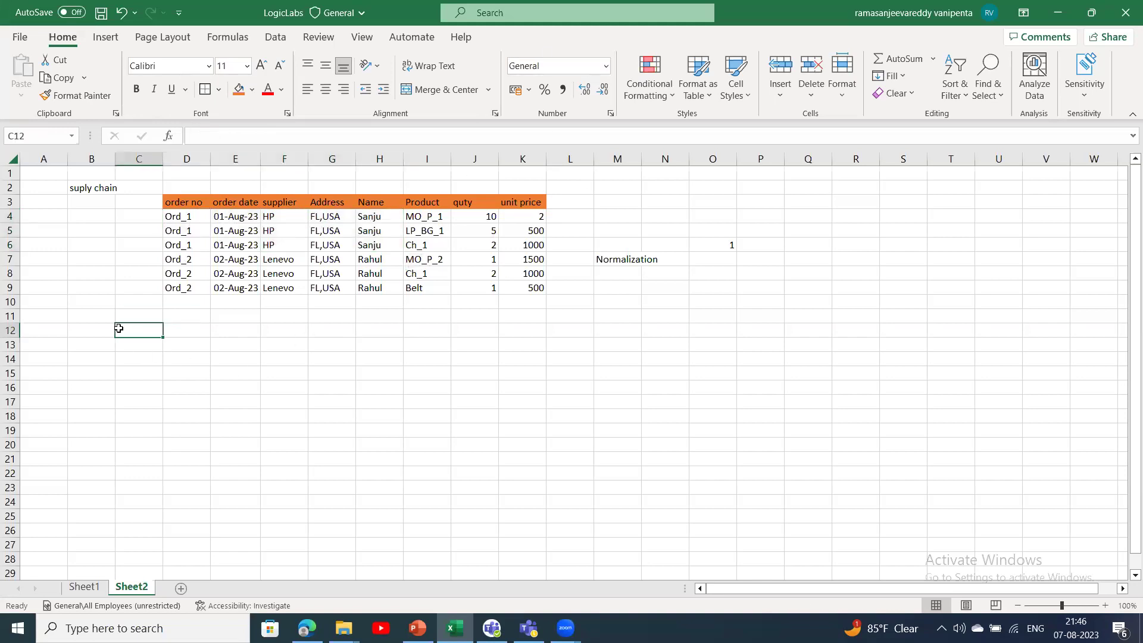
text(ORD_Header dt)
key(BackSpace)
key(BackSpace)
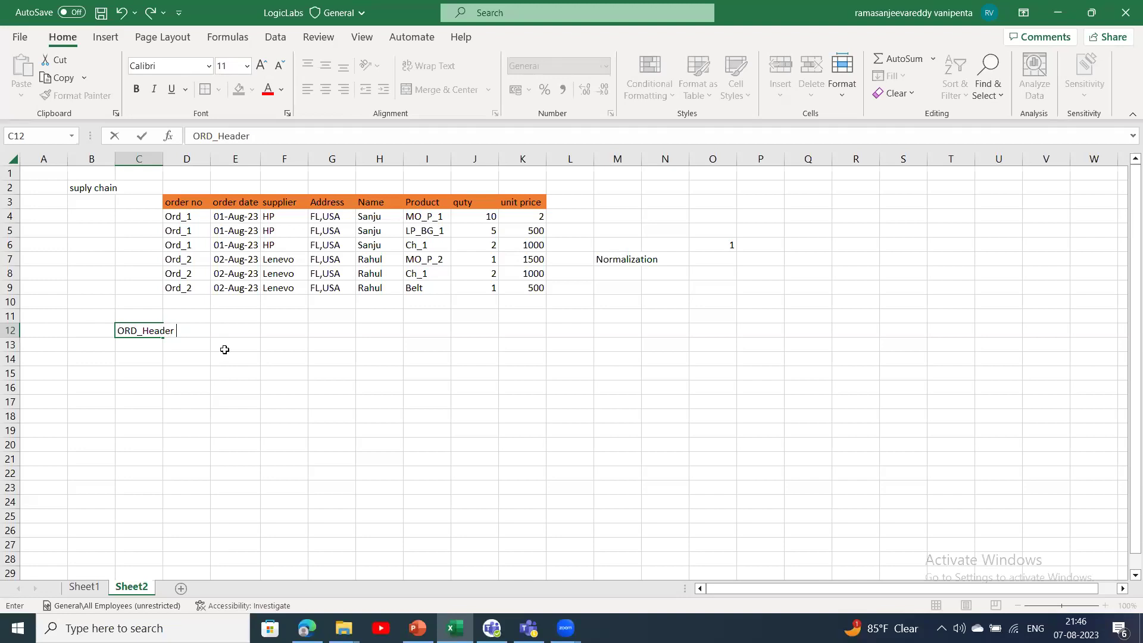
click(225, 350)
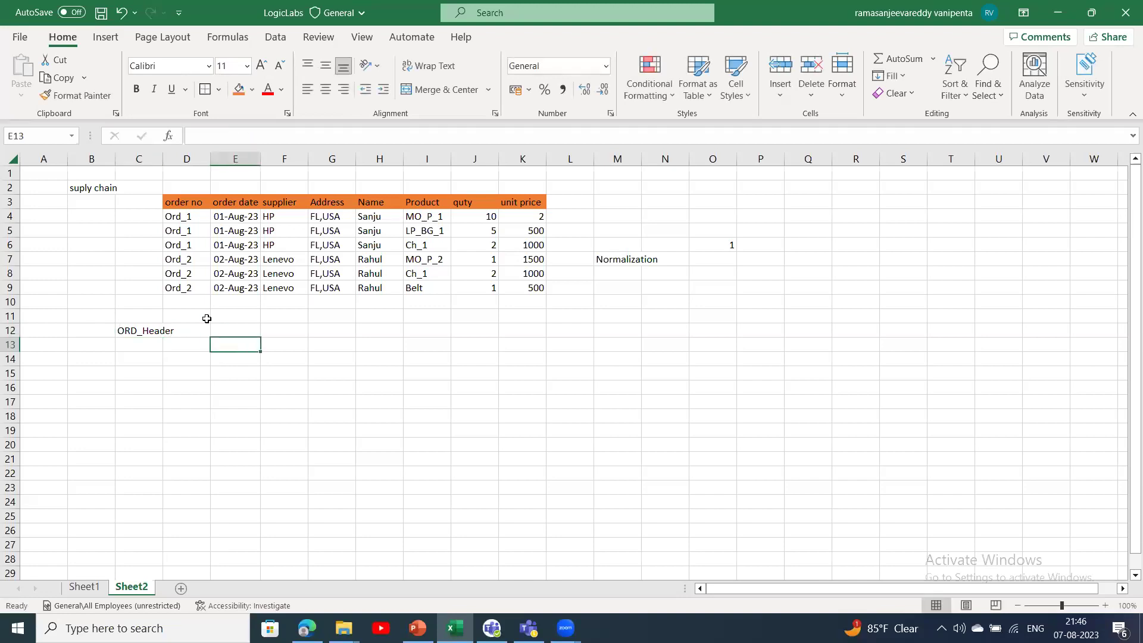
- Copy the column headings order no through Name from D3:H3 into D13:H13 under the ORD_Header title
click(182, 200)
drag(232, 204, 370, 204)
key(ctrl+c)
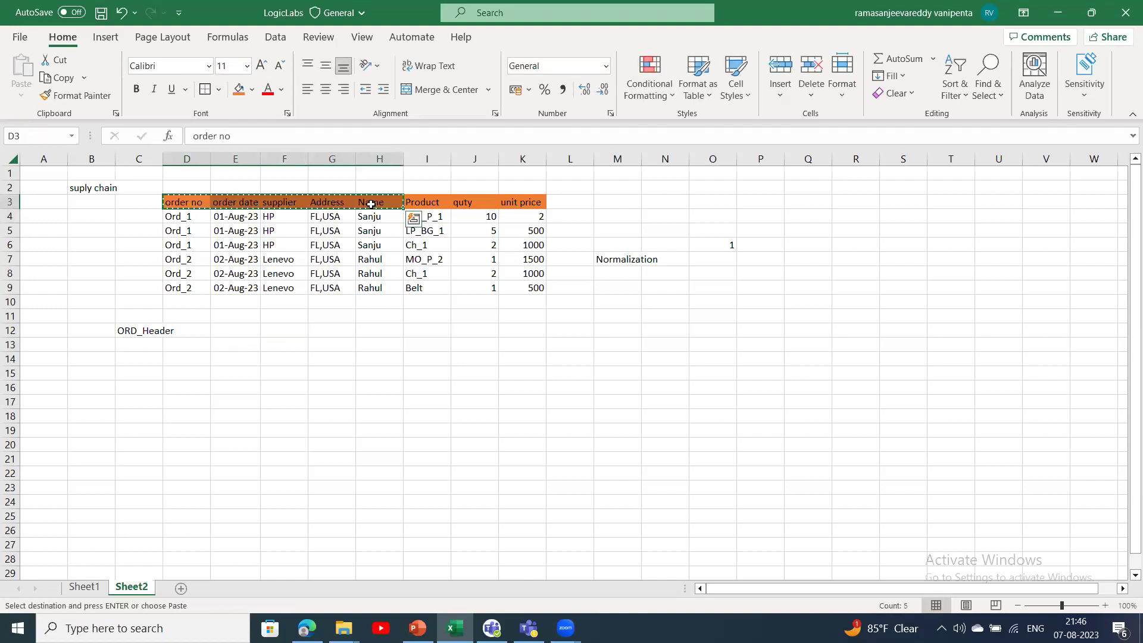
click(199, 342)
key(ctrl+v)
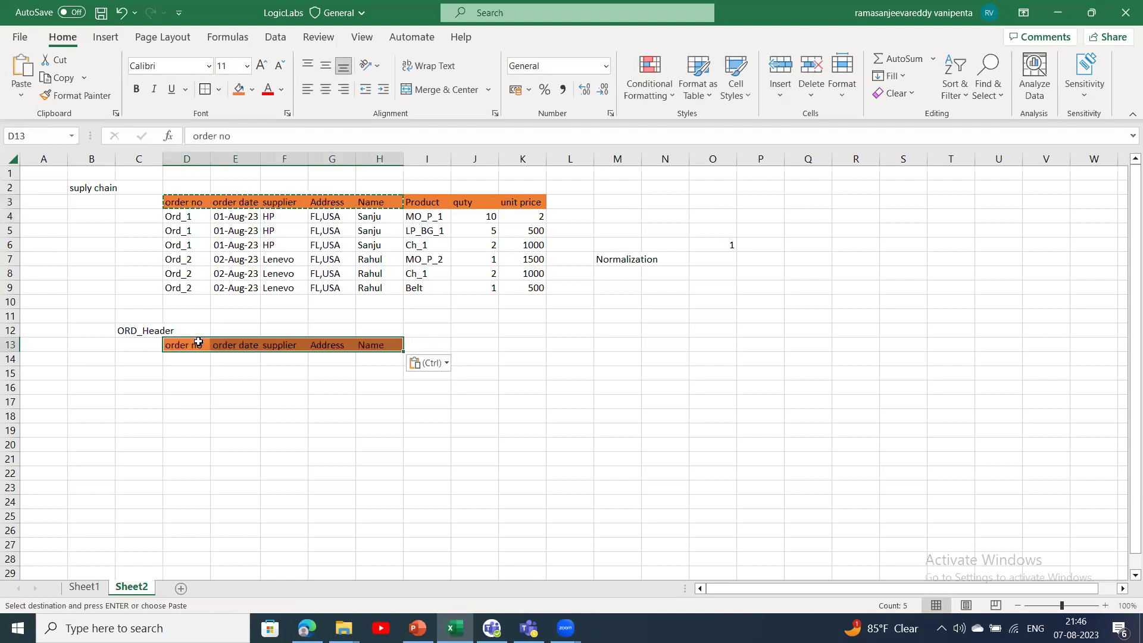
click(300, 416)
drag(179, 345, 396, 343)
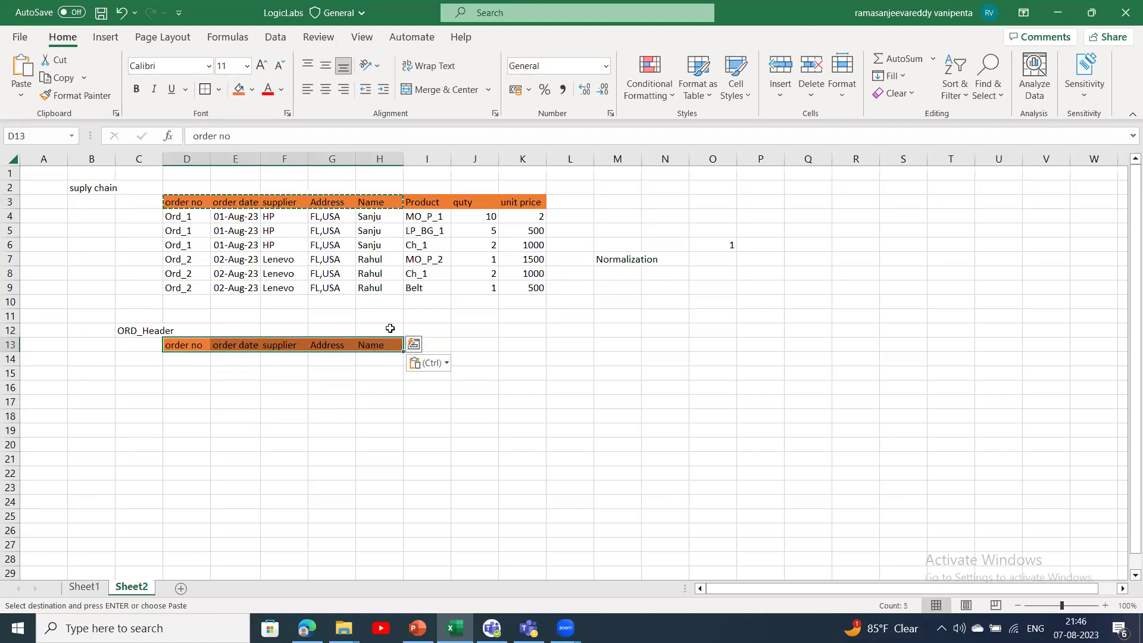
- Fill the ORD_Header heading cells D13:H13 with gold
click(253, 89)
click(321, 128)
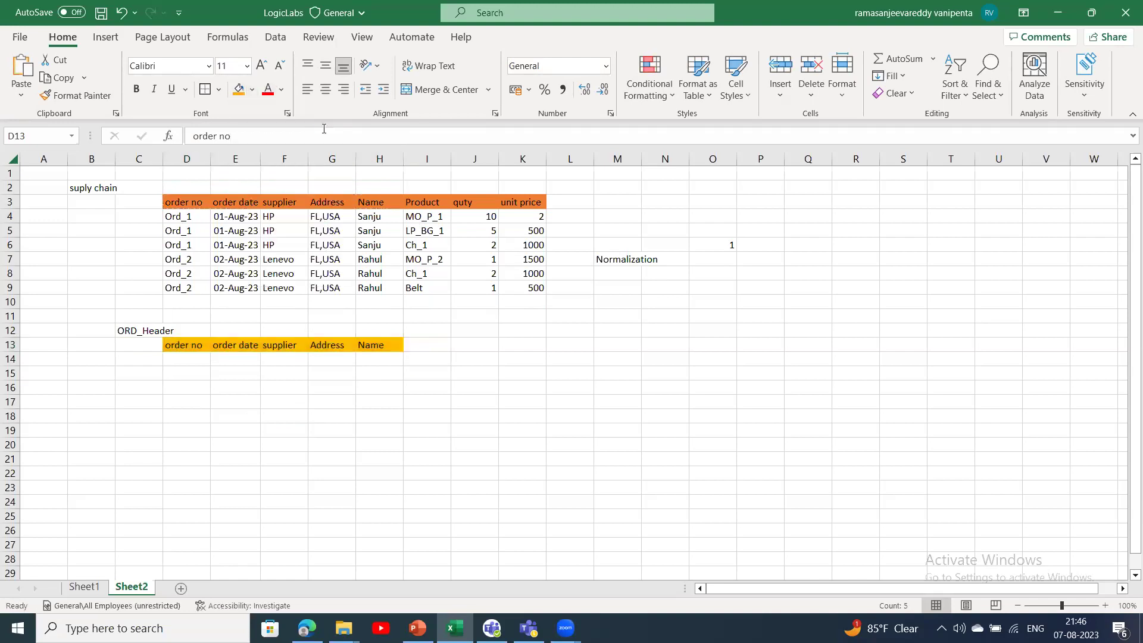
click(291, 374)
- Copy the order rows D4:H9 from the supply chain table into D14:H19 under the ORD_Header headings
drag(190, 219, 393, 286)
key(ctrl+c)
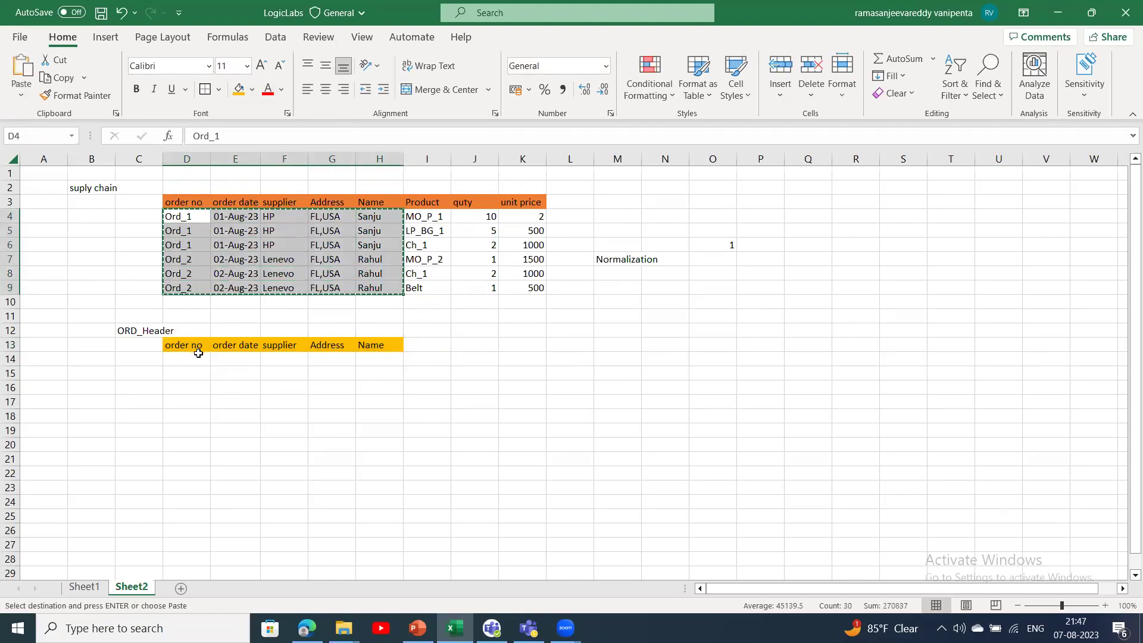
click(196, 357)
key(ctrl+v)
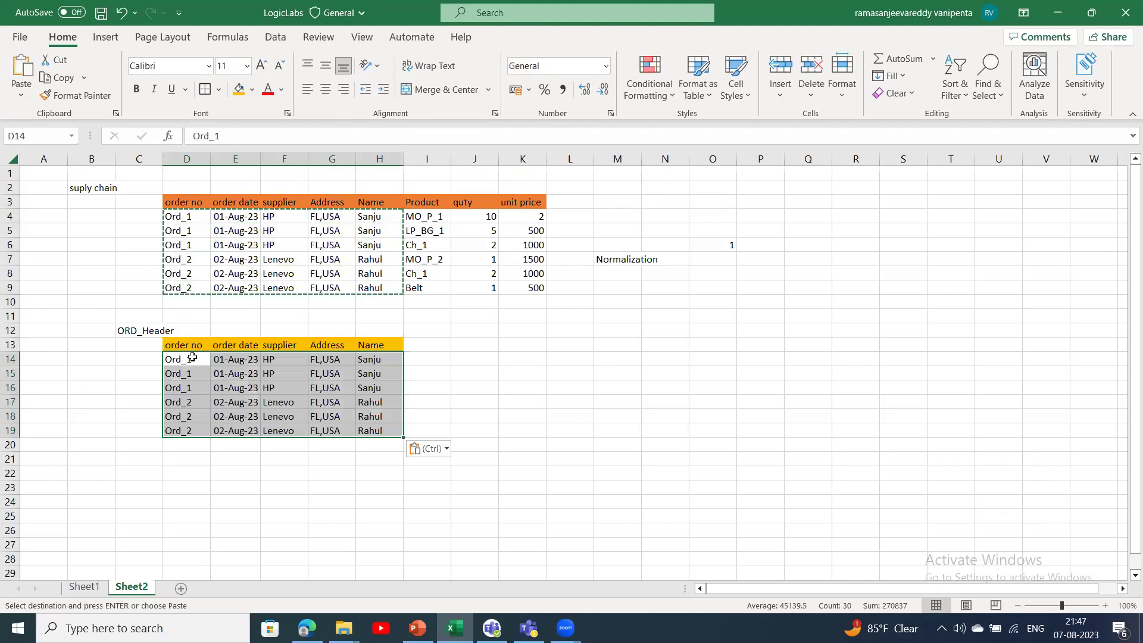
click(533, 376)
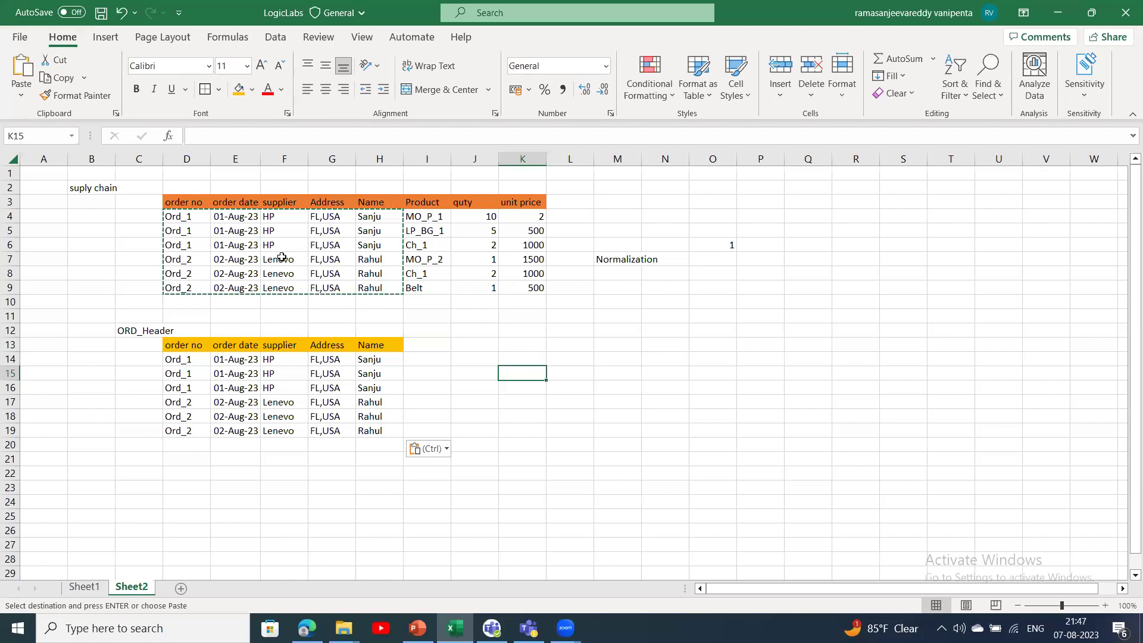
drag(173, 186, 535, 287)
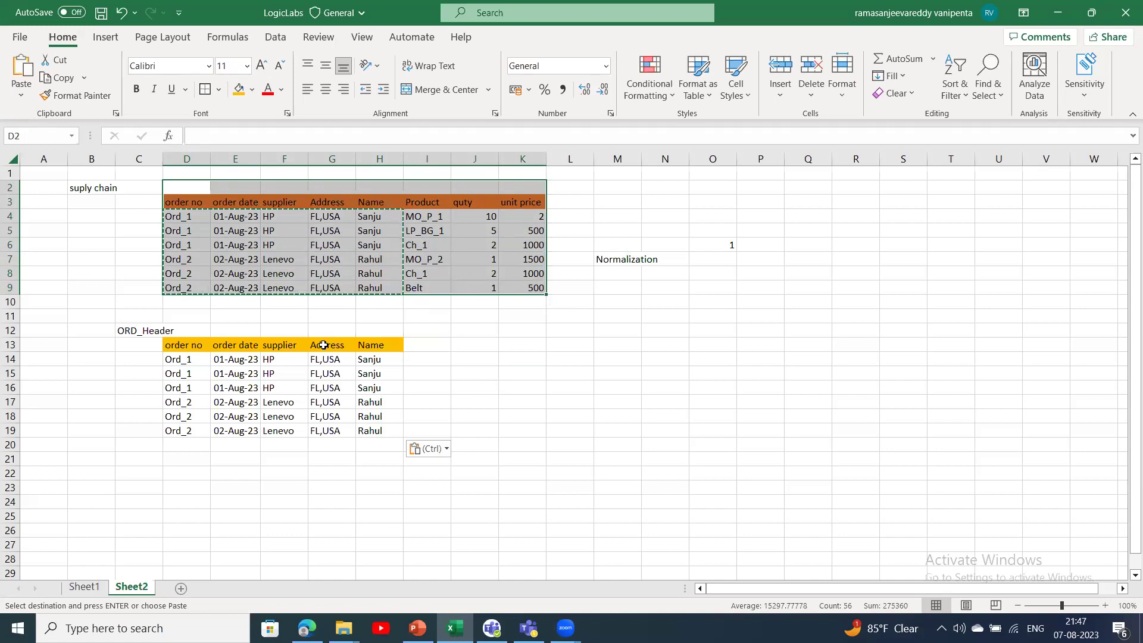
drag(182, 202, 395, 288)
drag(420, 203, 523, 284)
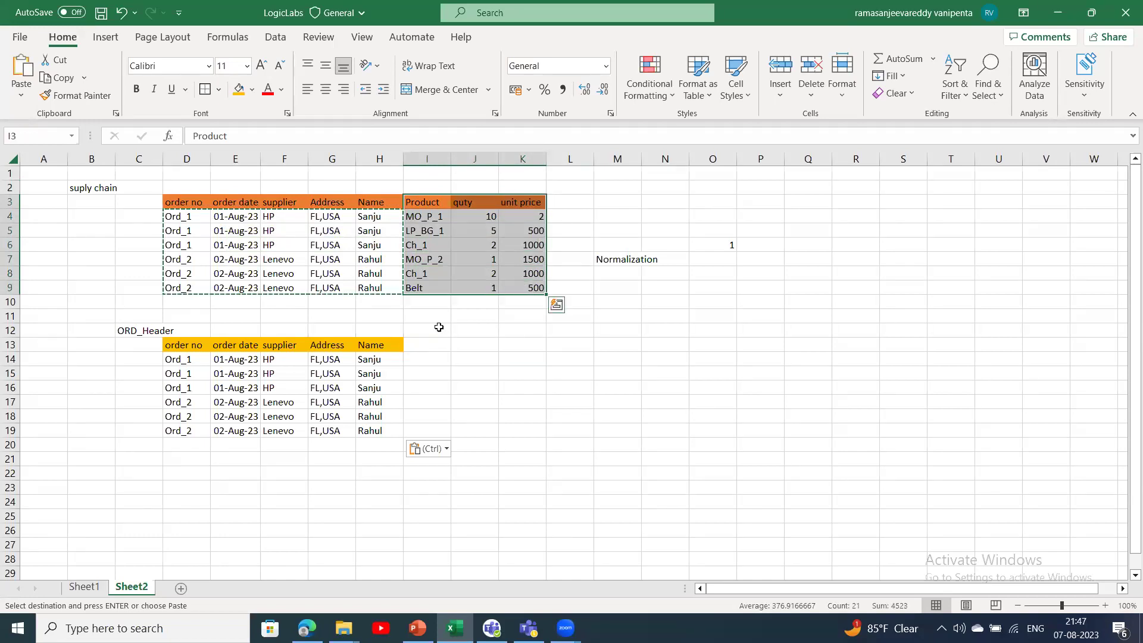
click(147, 330)
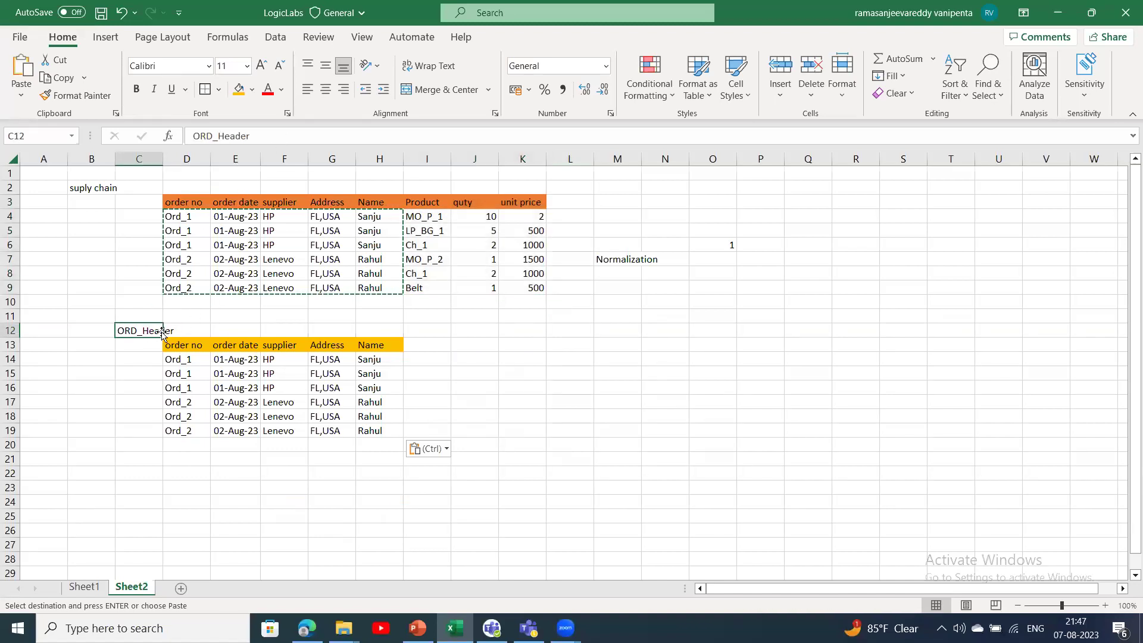
drag(449, 195, 518, 291)
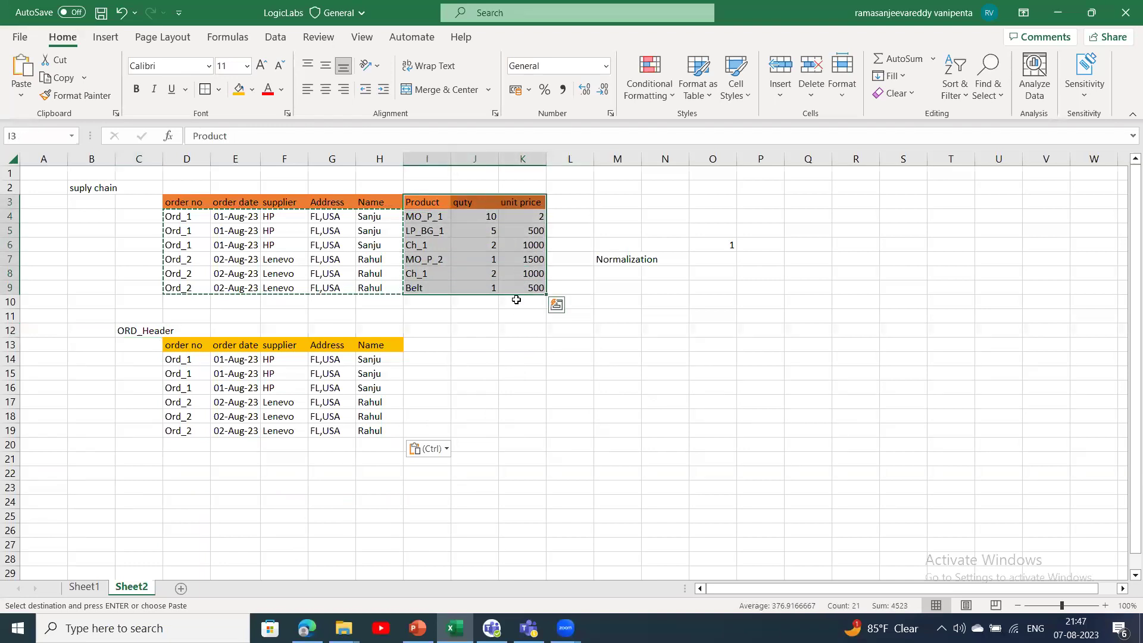
- Enter the table title Order_detail in K12, beside the ORD_Header table
click(526, 337)
click(538, 329)
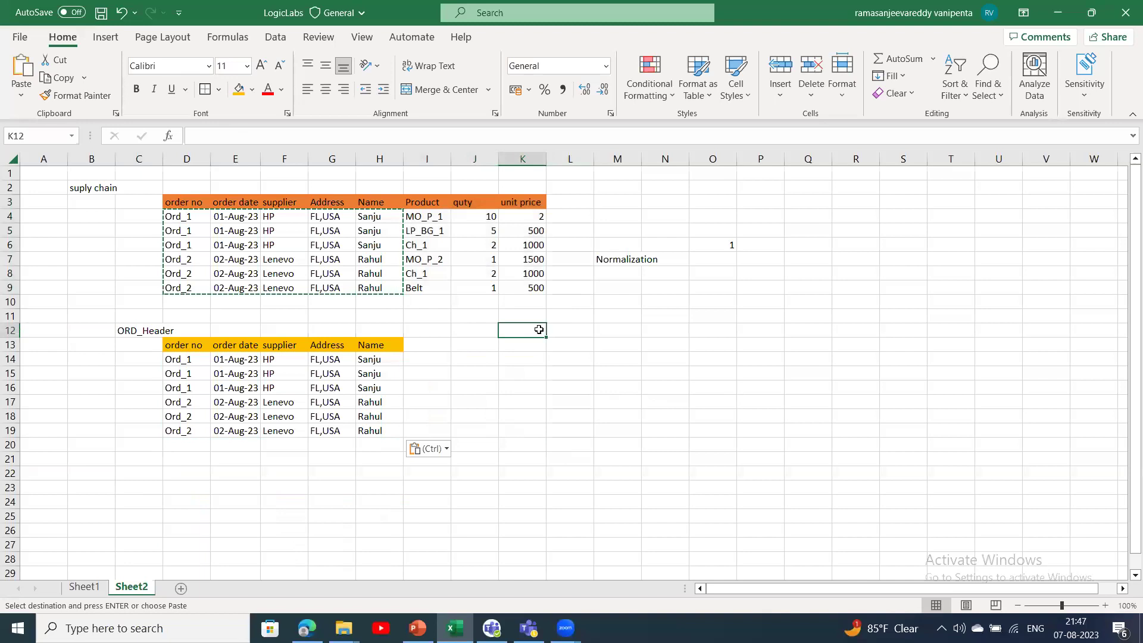
text(Oreed)
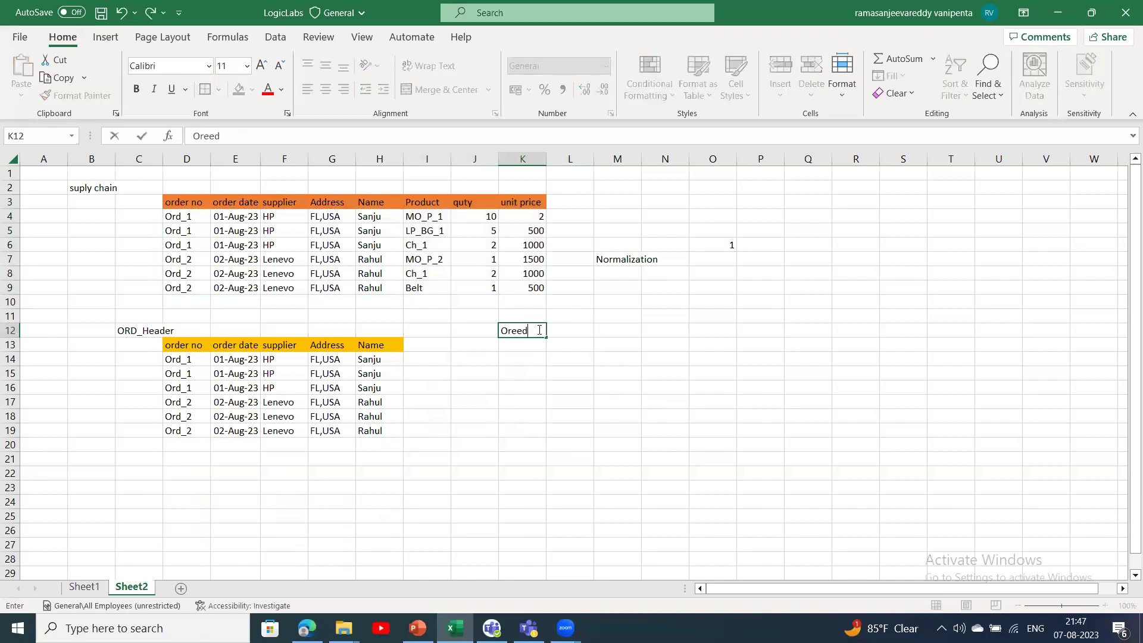
key(BackSpace)
key(BackSpace)
key(BackSpace)
text(der_detai)
- Copy the Product, quty and unit price columns I3:K9 with their headings into K13:M19 under the Order_detail title
drag(427, 206, 537, 292)
key(ctrl+c)
click(518, 350)
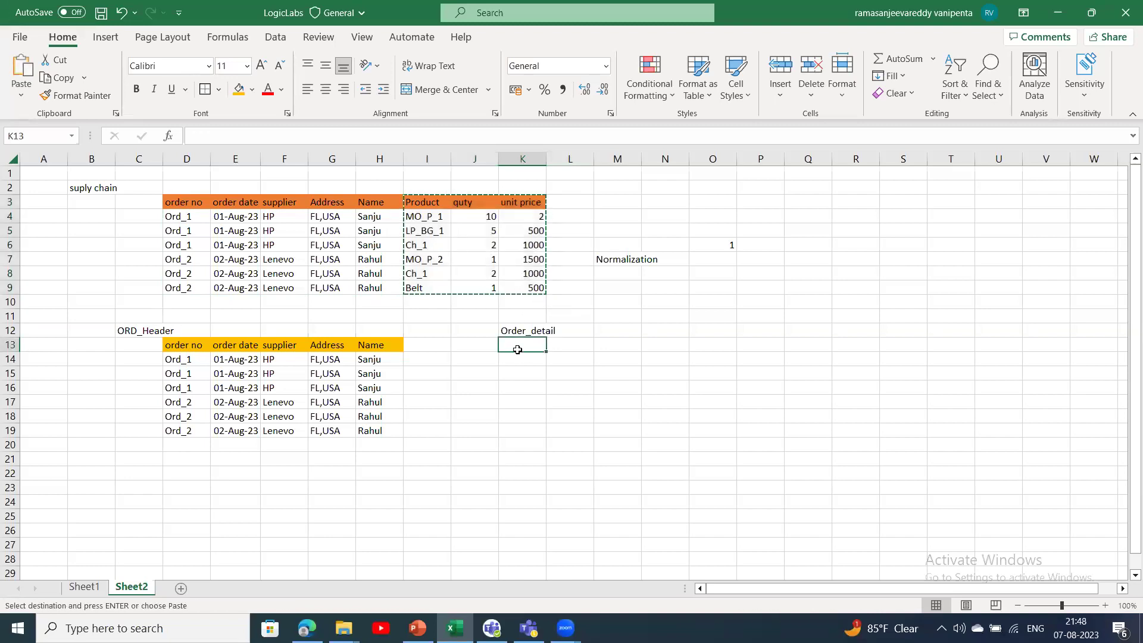
key(ctrl+v)
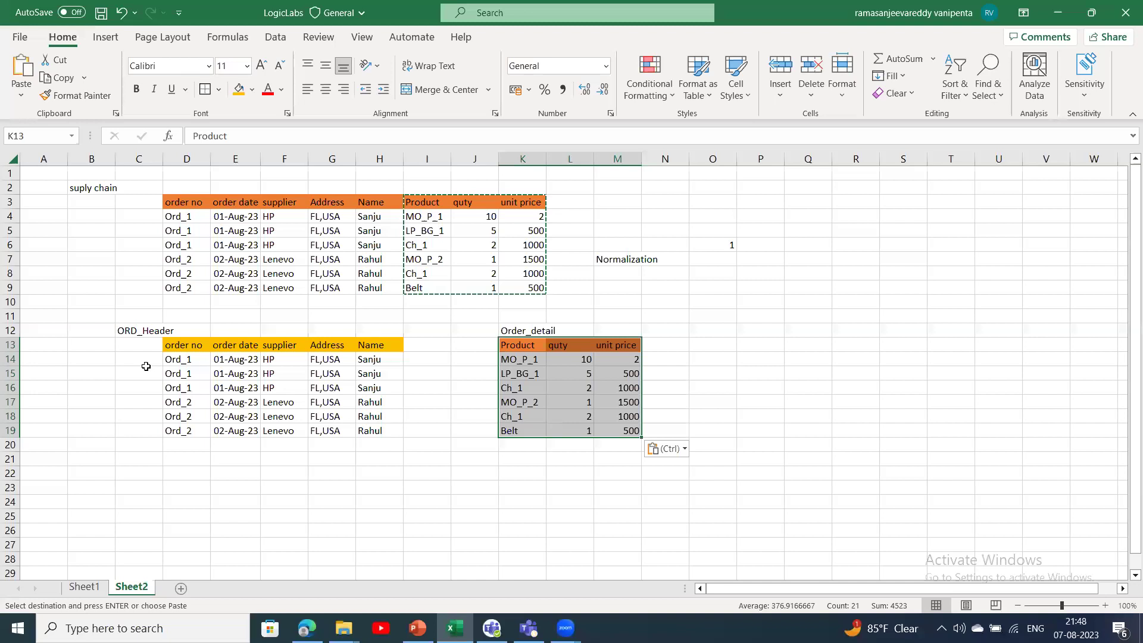
- Clear the duplicate Ord_1 rows D15:H16 and duplicate Ord_2 rows D18:H19 from the ORD_Header table
drag(181, 359, 374, 427)
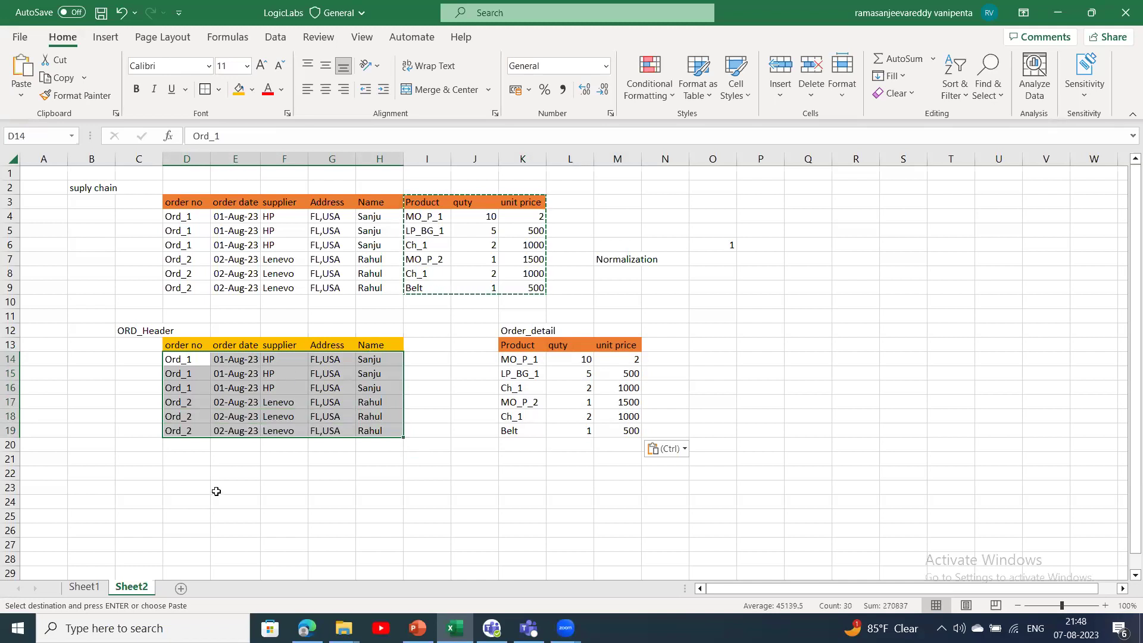
click(190, 390)
drag(192, 373, 374, 389)
key(Delete)
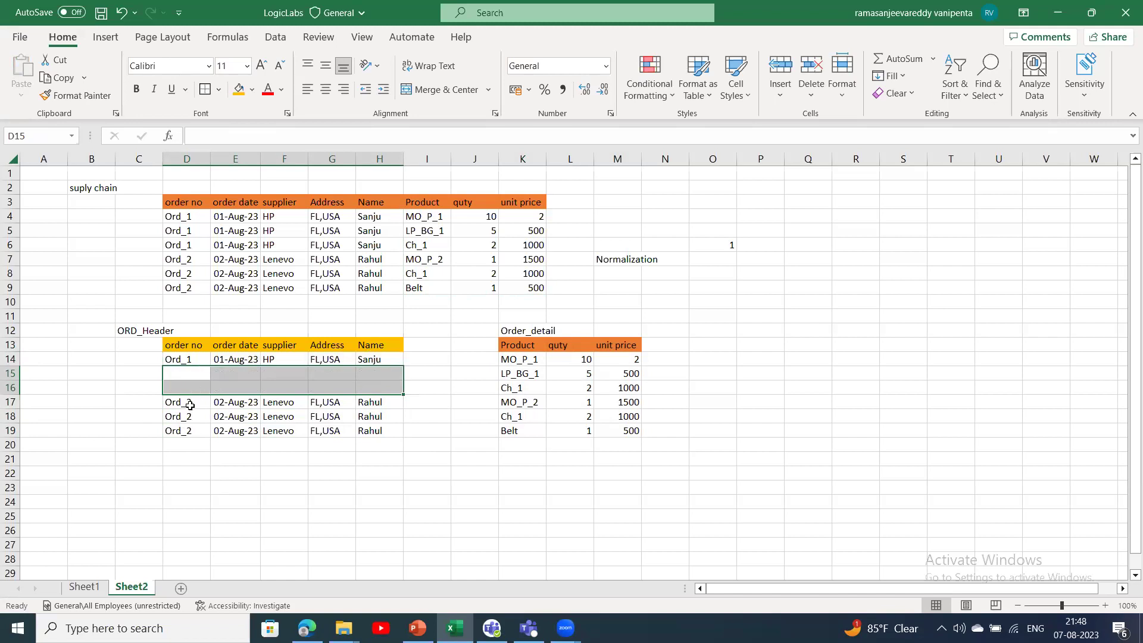
drag(184, 412, 378, 436)
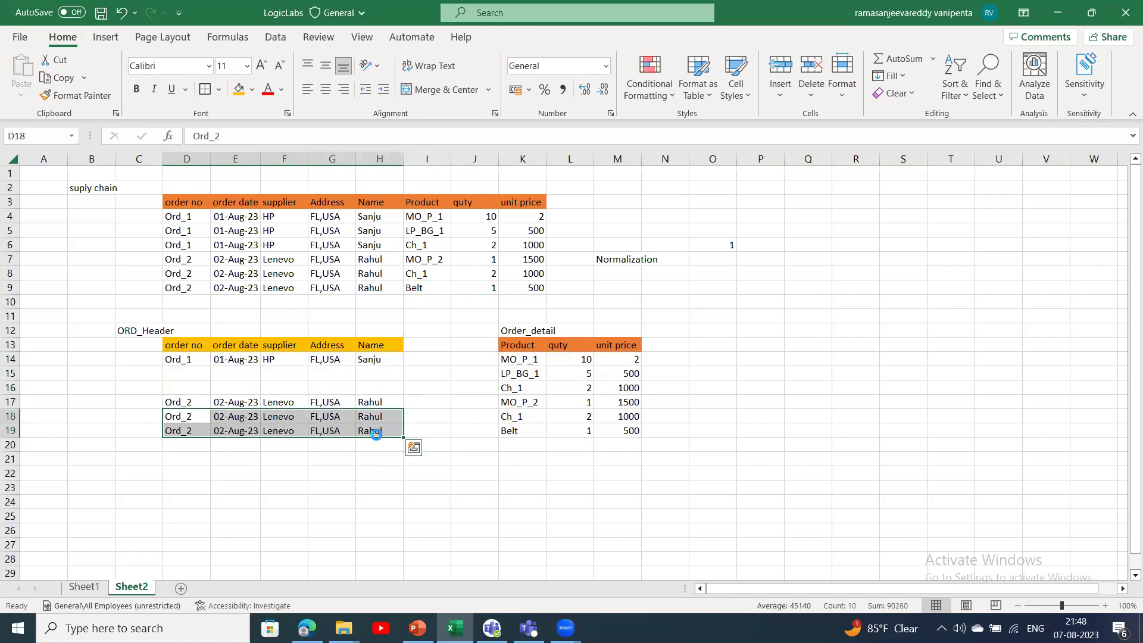
key(Delete)
- Move the remaining Ord_2 row from D17:H17 up to D15:H15, directly below the Ord_1 row
drag(197, 397, 383, 411)
key(ctrl+x)
click(205, 374)
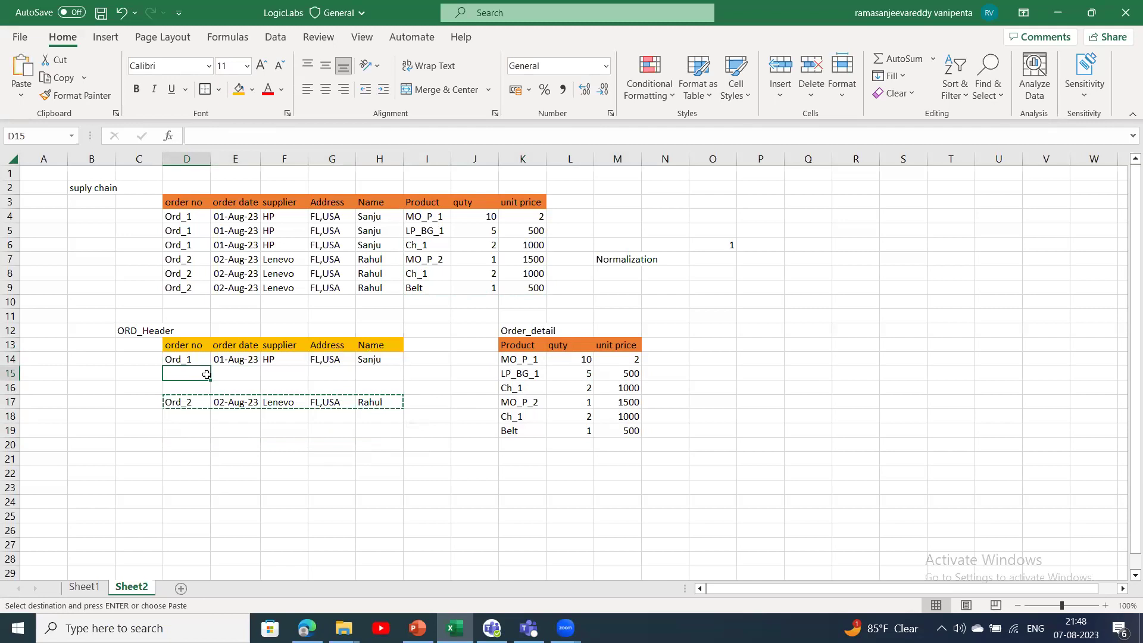
key(ctrl+v)
click(348, 461)
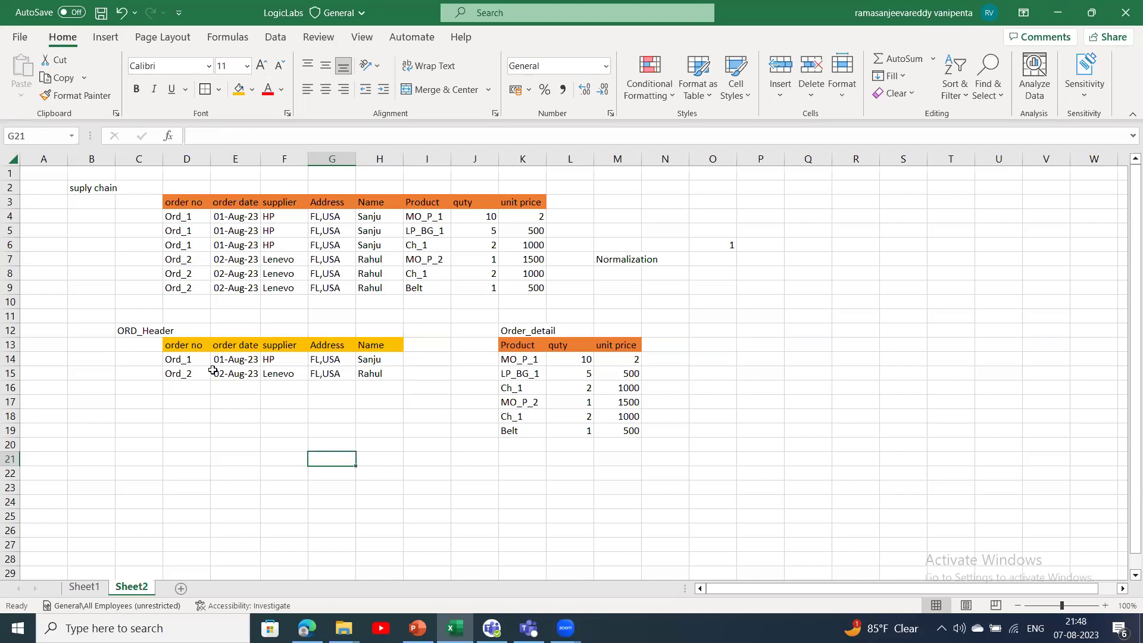
- Enter the column heading Order_No in J13, in front of the Product heading of the Order_detail table
click(484, 350)
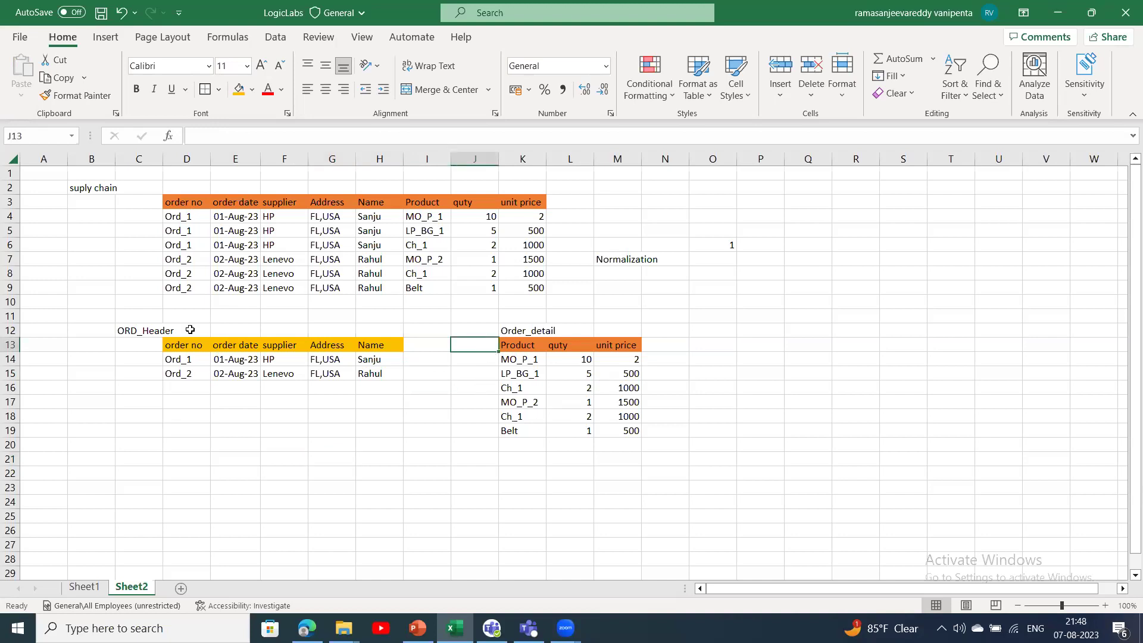
click(512, 356)
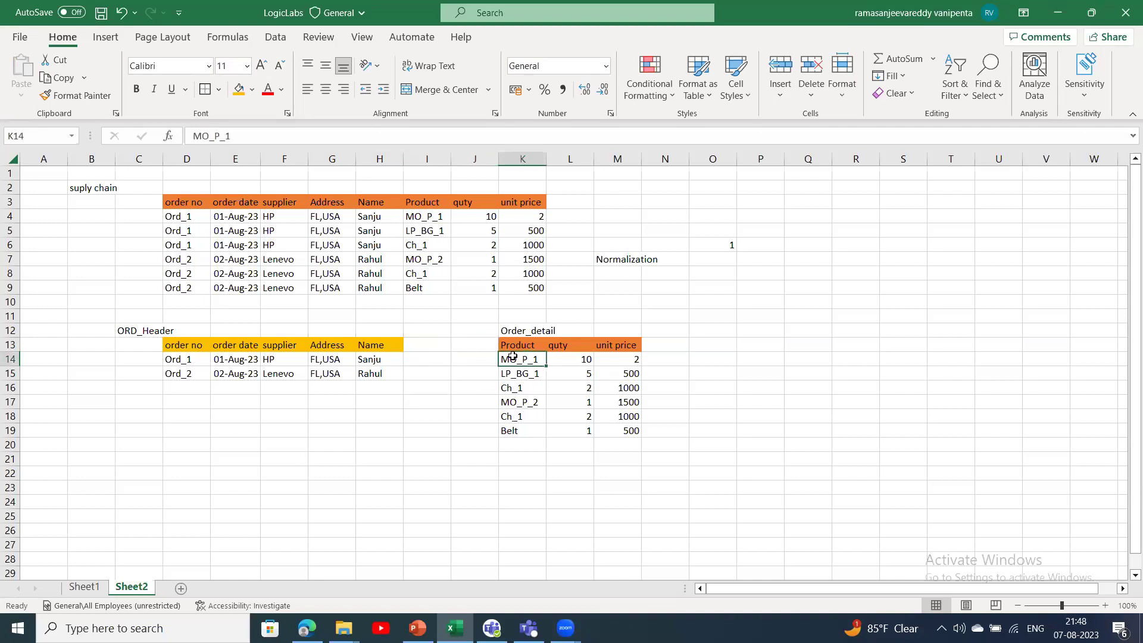
click(477, 346)
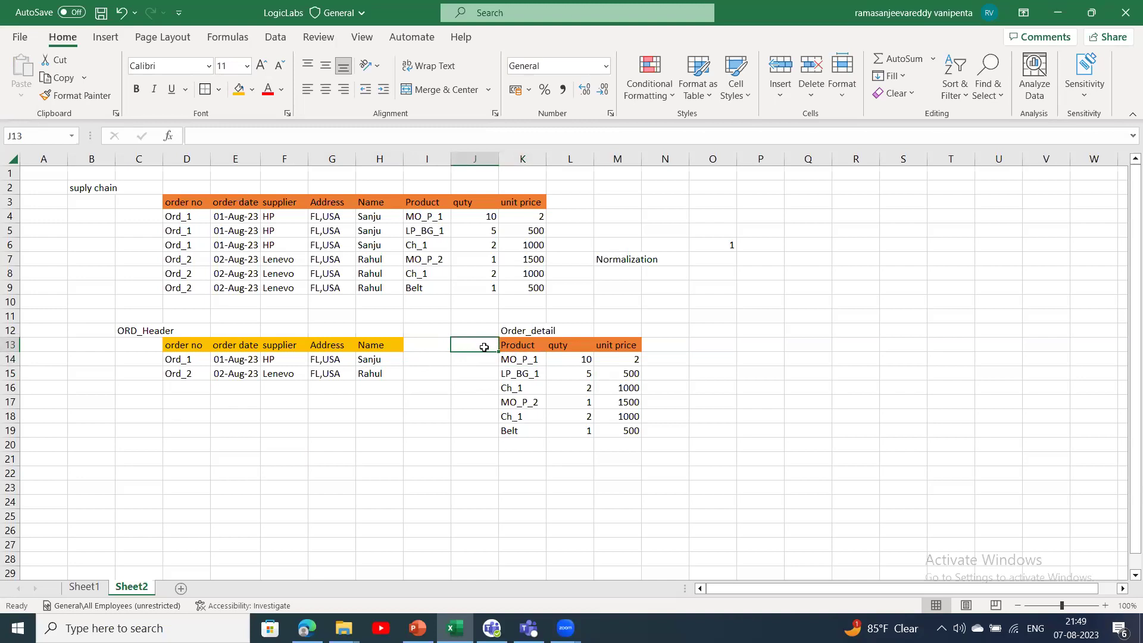
text(Orde)
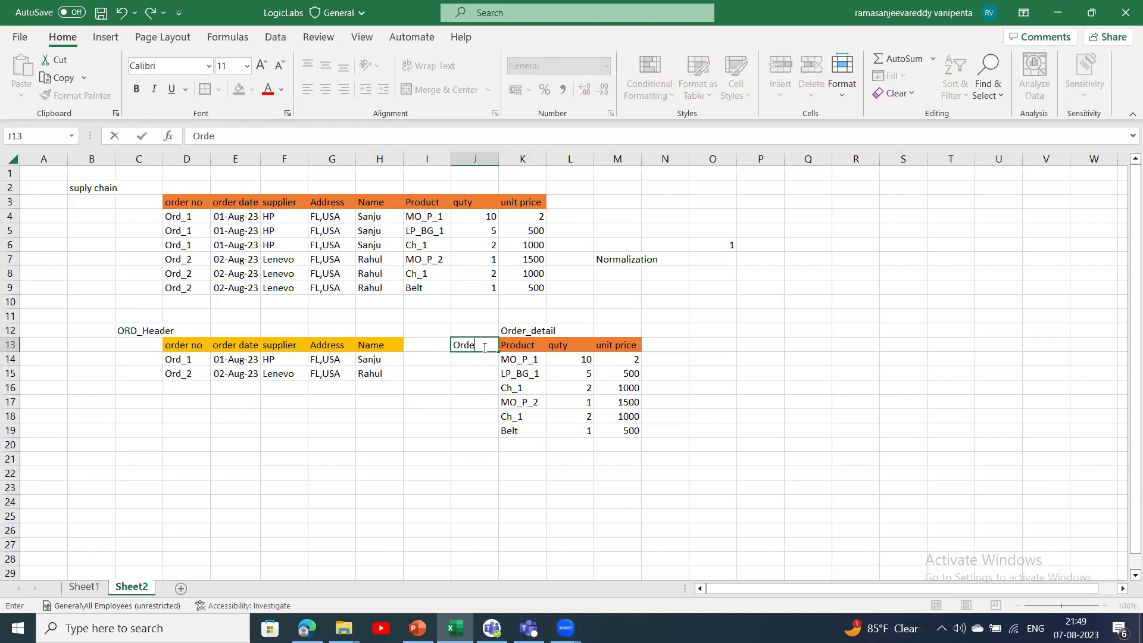
text(r_No)
click(493, 421)
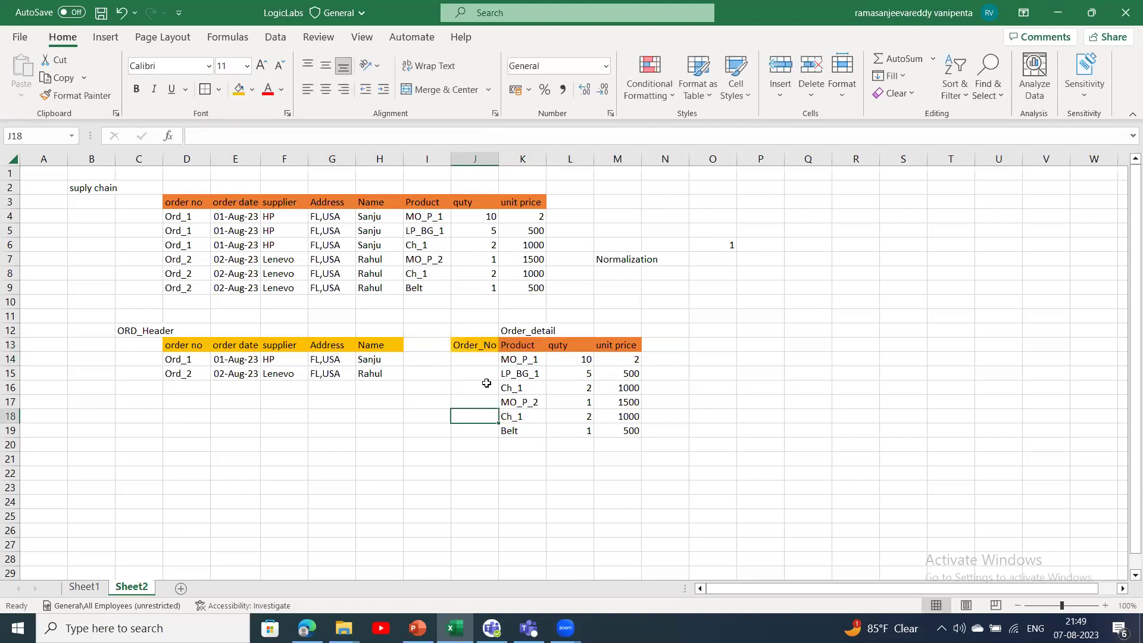
click(483, 360)
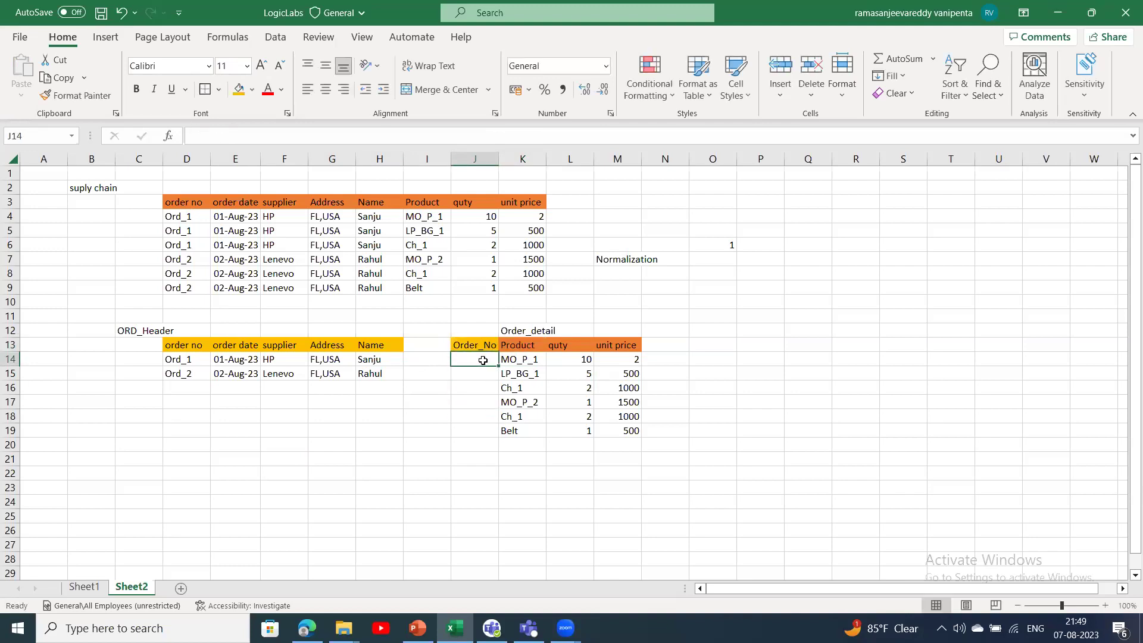
drag(193, 364, 194, 373)
click(193, 357)
key(ctrl+c)
click(487, 361)
key(ctrl+c)
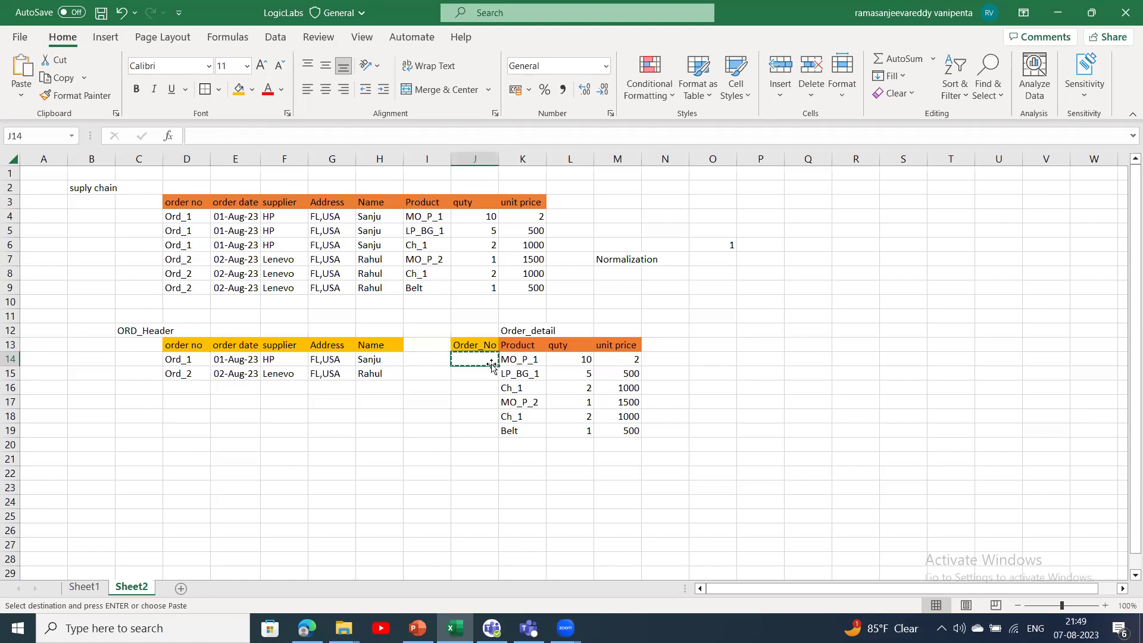
- Copy the order number Ord_1 from D14 into J14, J15 and J16 of the Order_No column
click(192, 361)
key(ctrl+c)
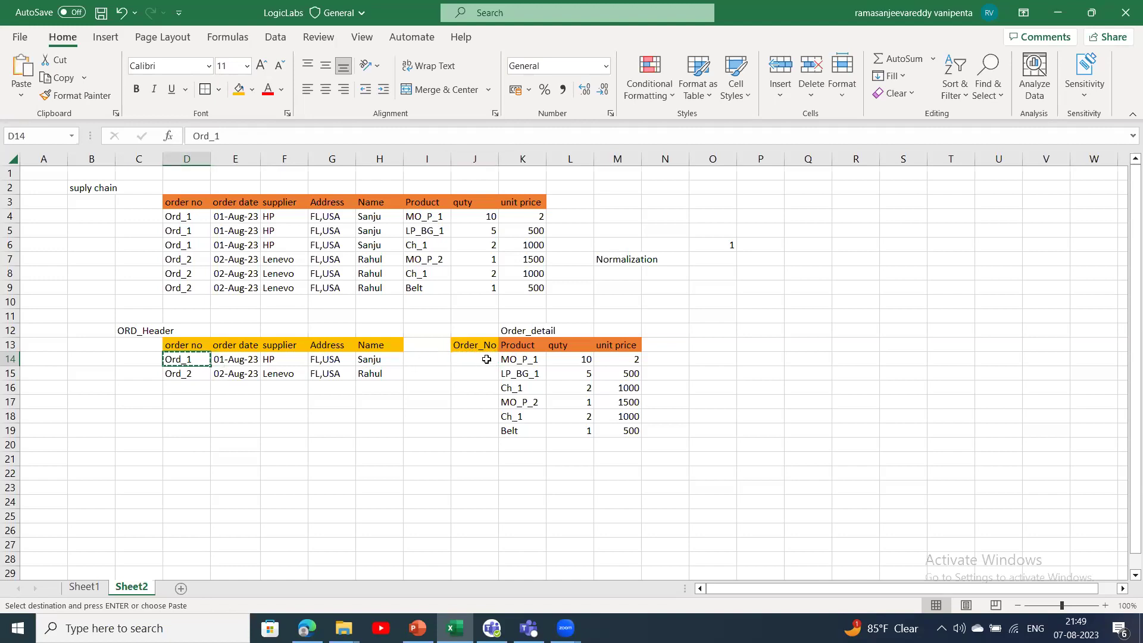
click(484, 364)
key(ctrl+v)
key(Down)
key(ctrl+v)
key(Down)
key(ctrl+v)
key(Down)
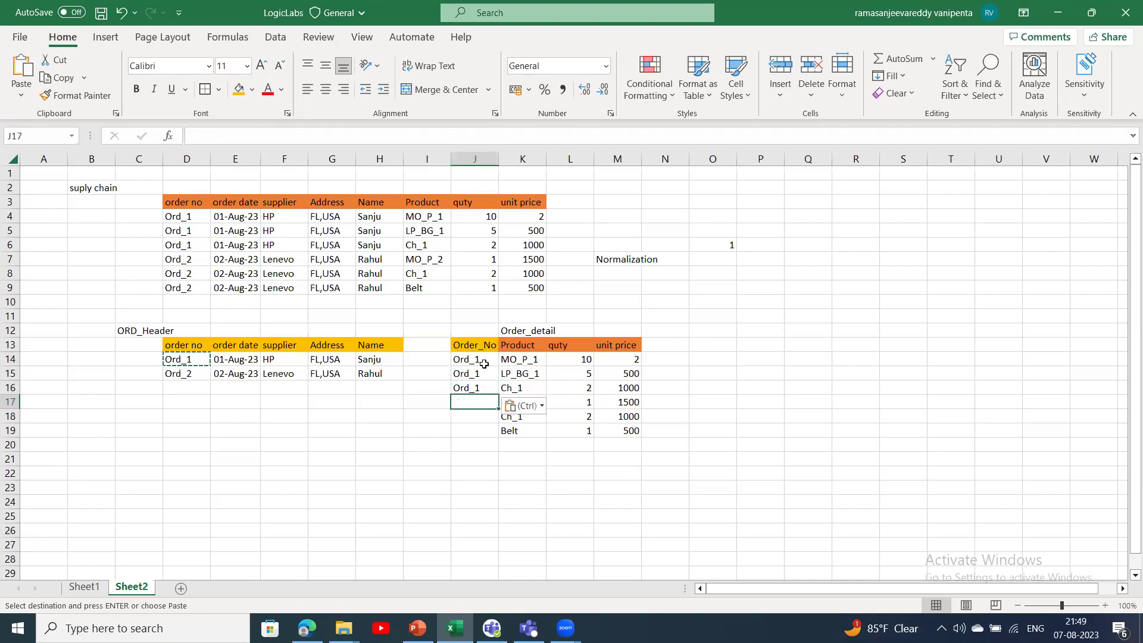
- Copy the order number Ord_2 from D15 into J17, J18 and J19 of the Order_No column
click(207, 373)
key(ctrl+c)
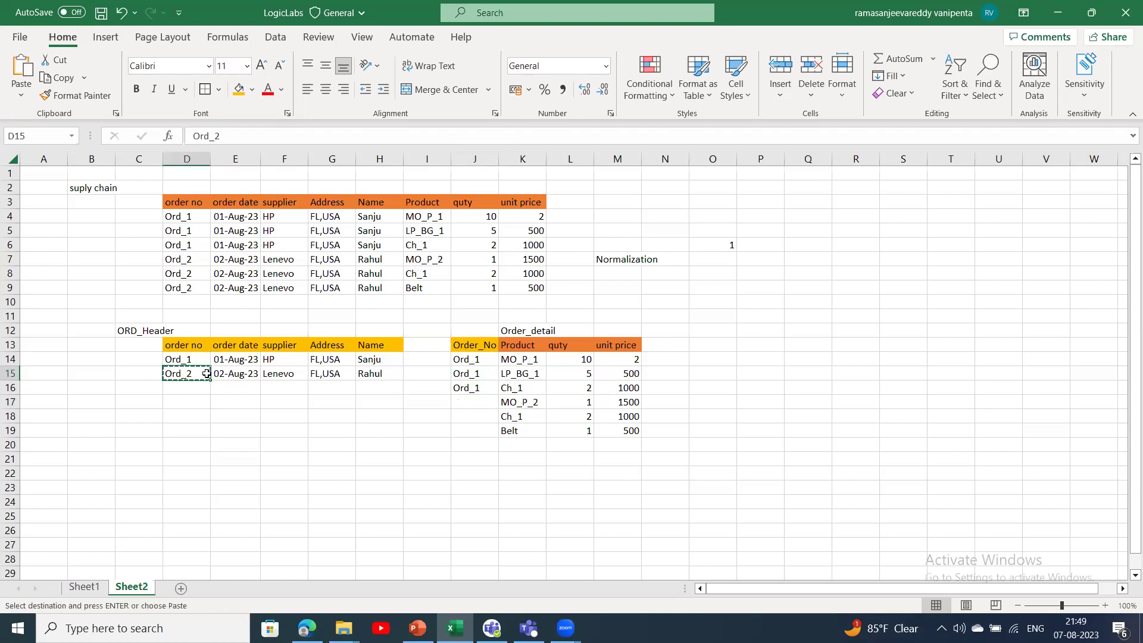
click(478, 404)
key(ctrl+v)
key(Down)
key(ctrl+v)
key(Down)
key(ctrl+v)
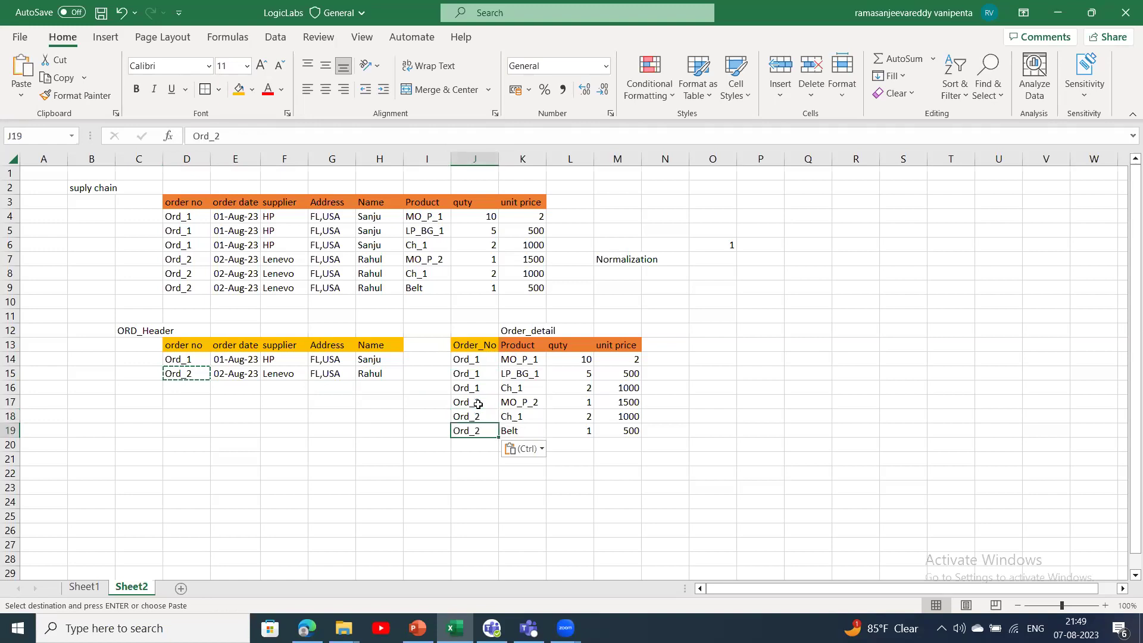
click(396, 474)
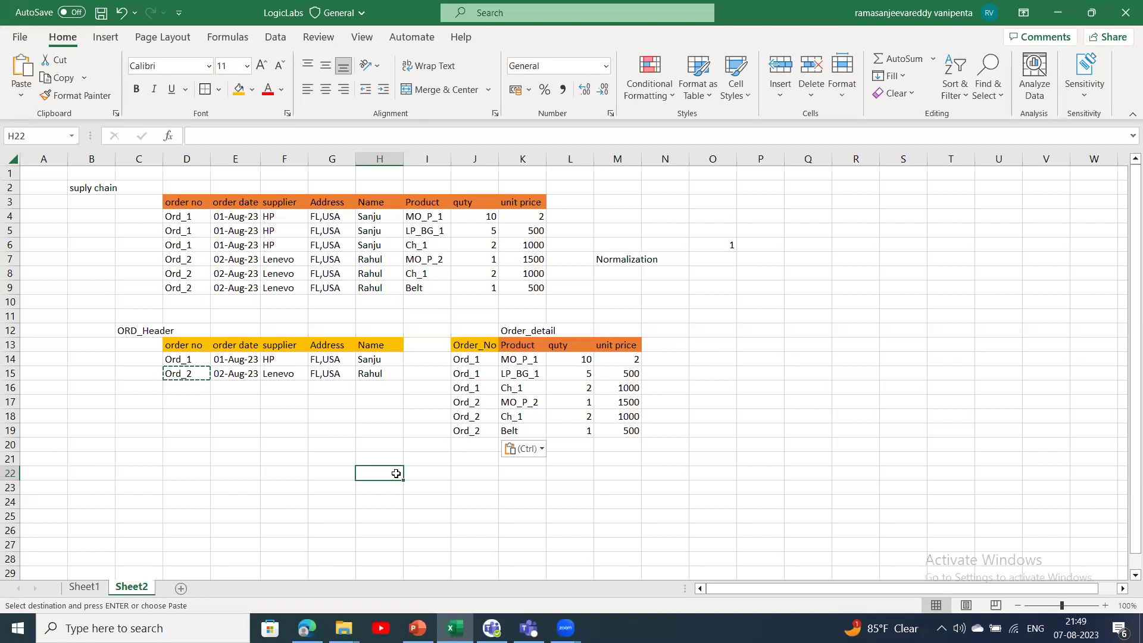
- Examine the Order_detail rows and their order numbers against the ORD_Header table and the original supply chain table
scroll(633, 325, down, 1)
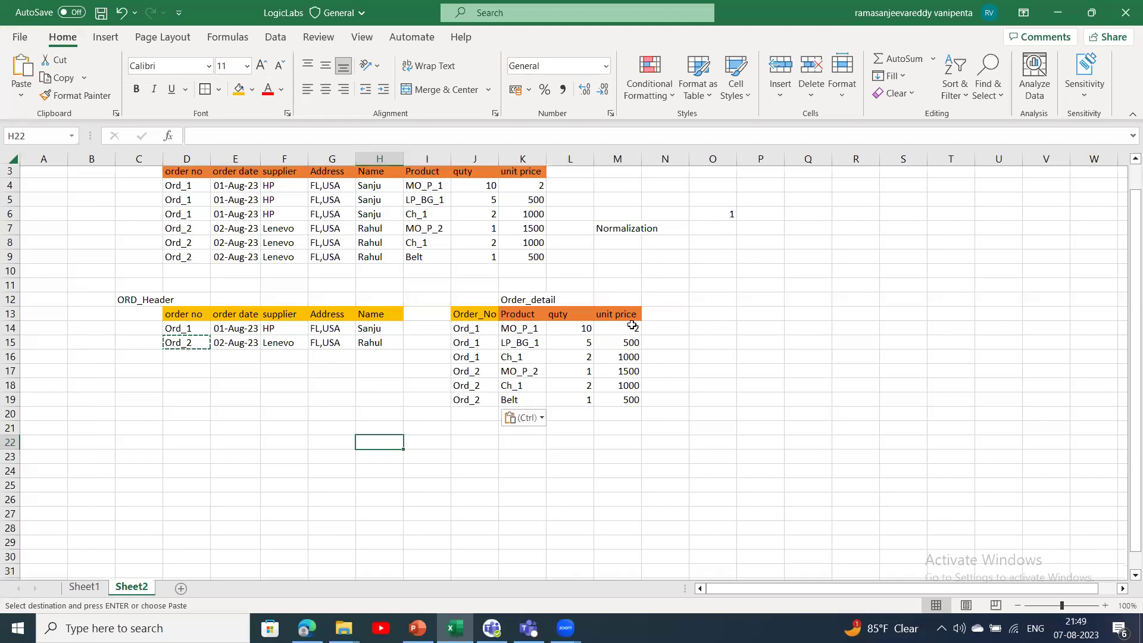
scroll(633, 325, down, 1)
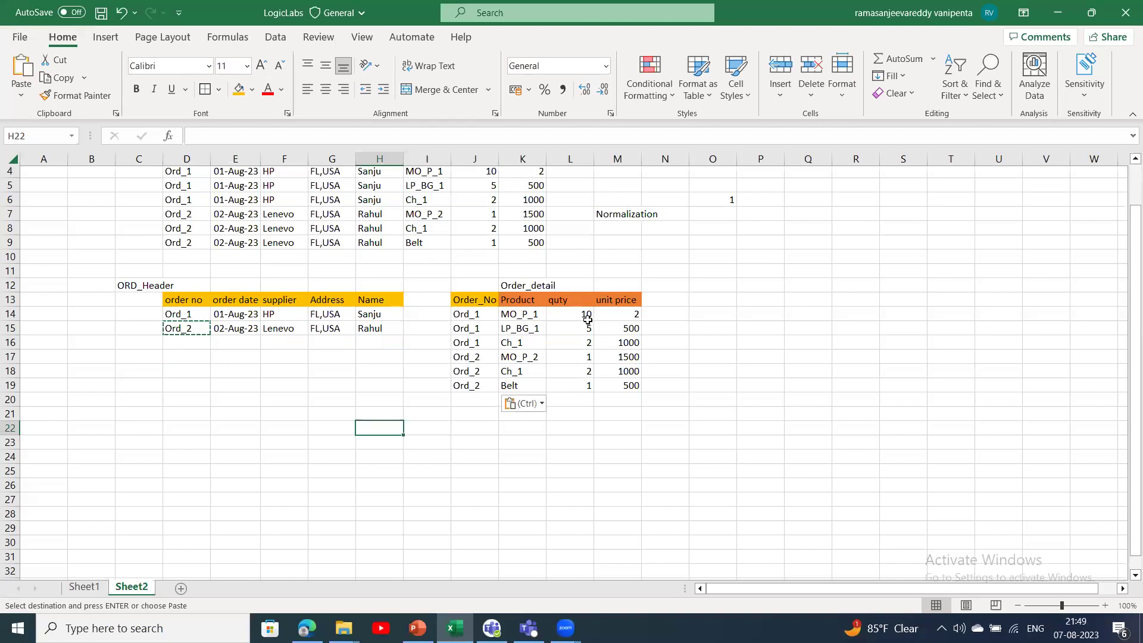
click(487, 314)
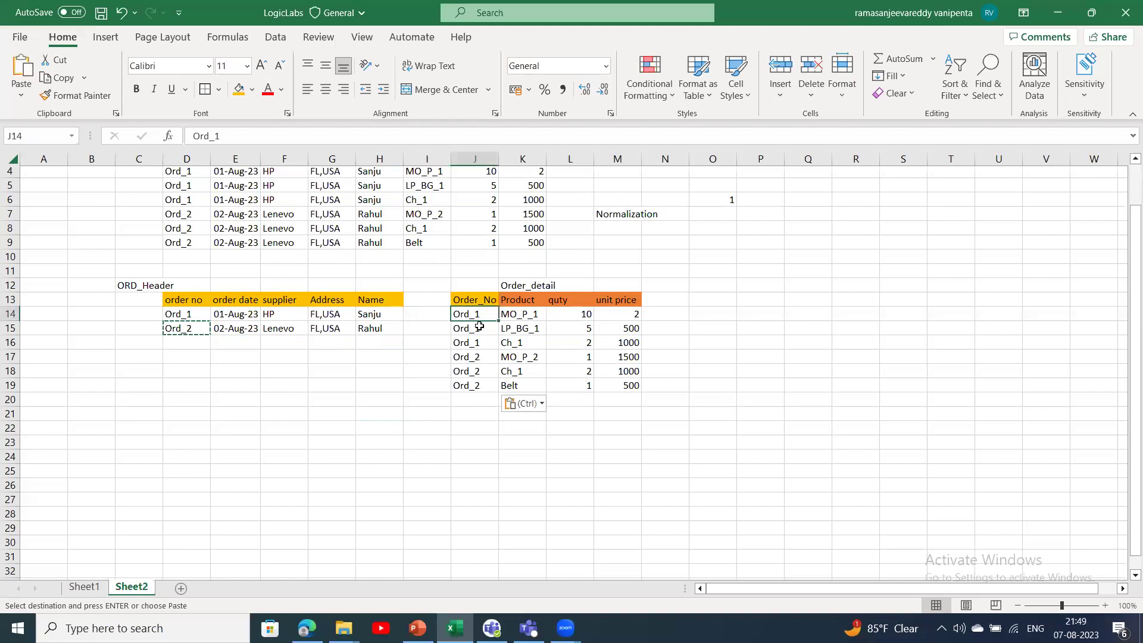
drag(491, 314, 648, 322)
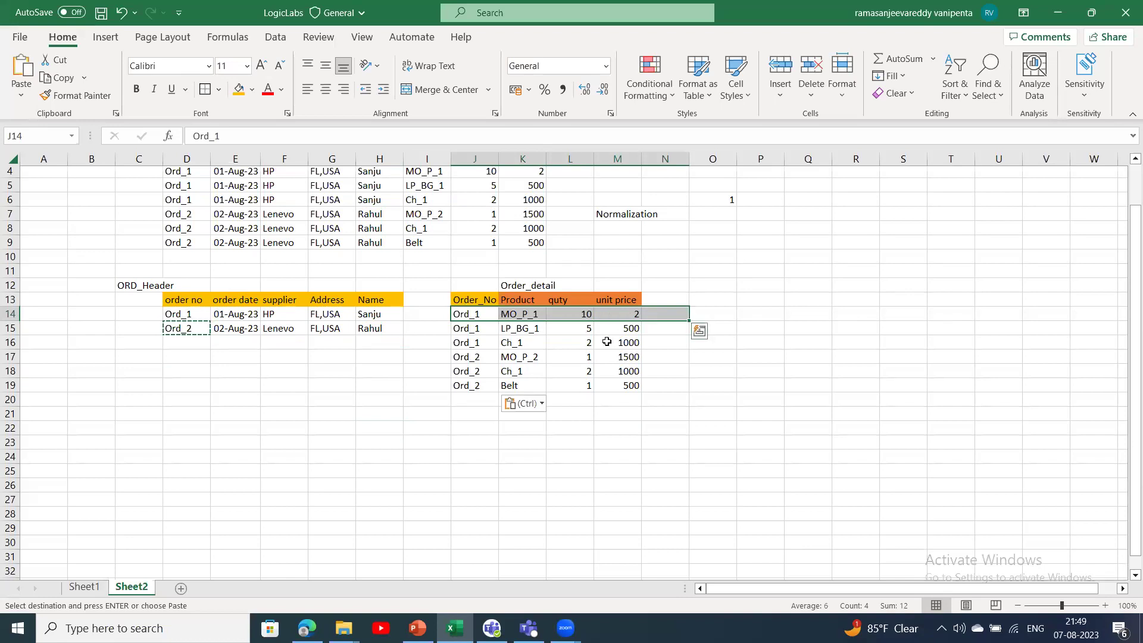
click(475, 369)
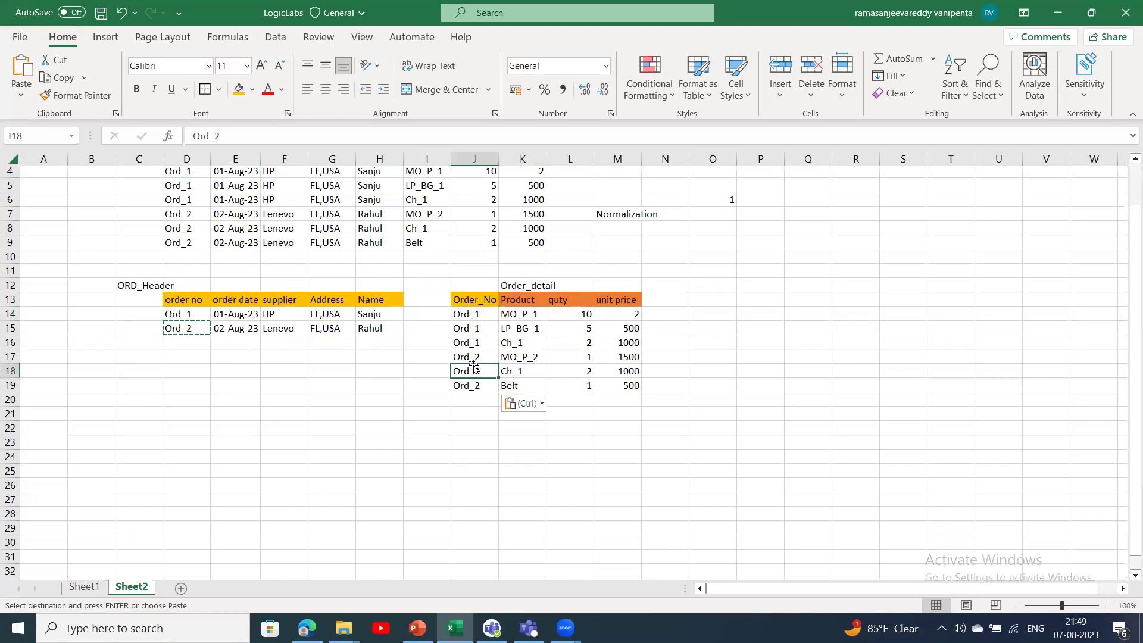
key(Up)
key(Up)
key(Up)
key(Up)
key(Up)
key(Up)
key(Up)
key(Up)
key(Up)
key(Up)
key(Up)
key(Up)
key(Up)
key(Up)
key(Up)
key(Up)
key(Up)
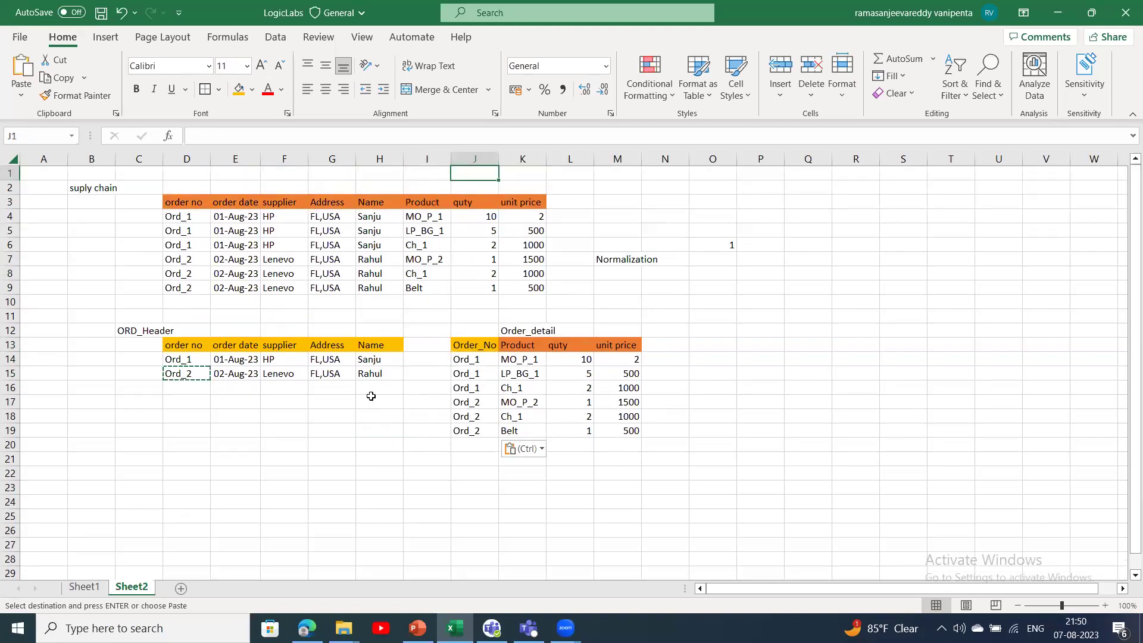
- Copy the Ord_2 row of the ORD_Header table, D15:H15, into row 16 directly below it
drag(277, 341, 307, 369)
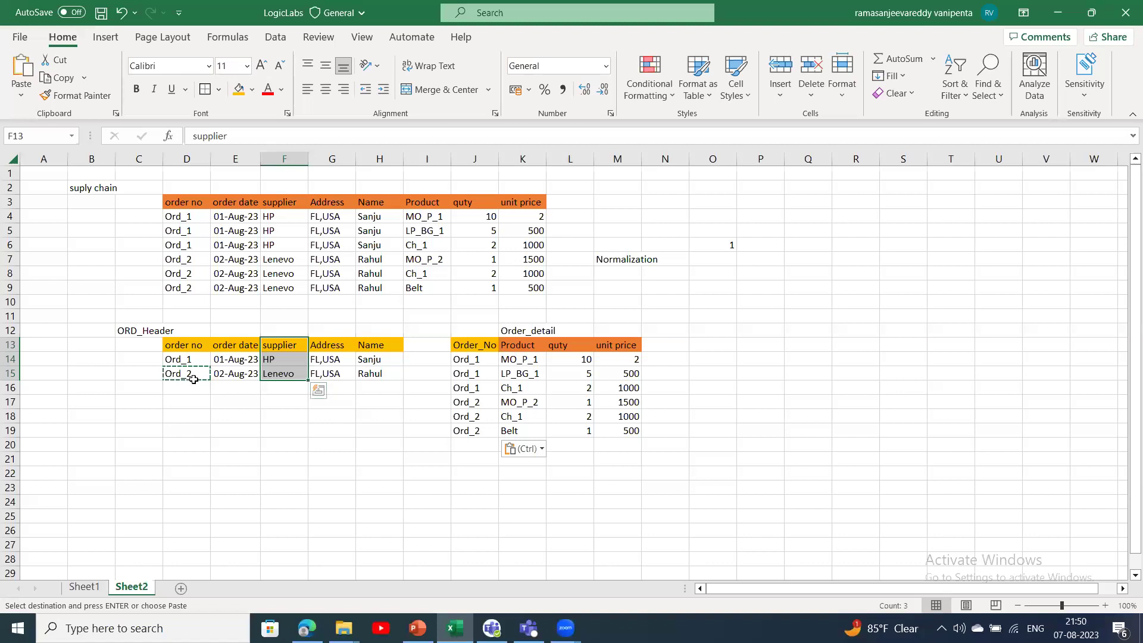
drag(185, 374, 372, 373)
key(ctrl+c)
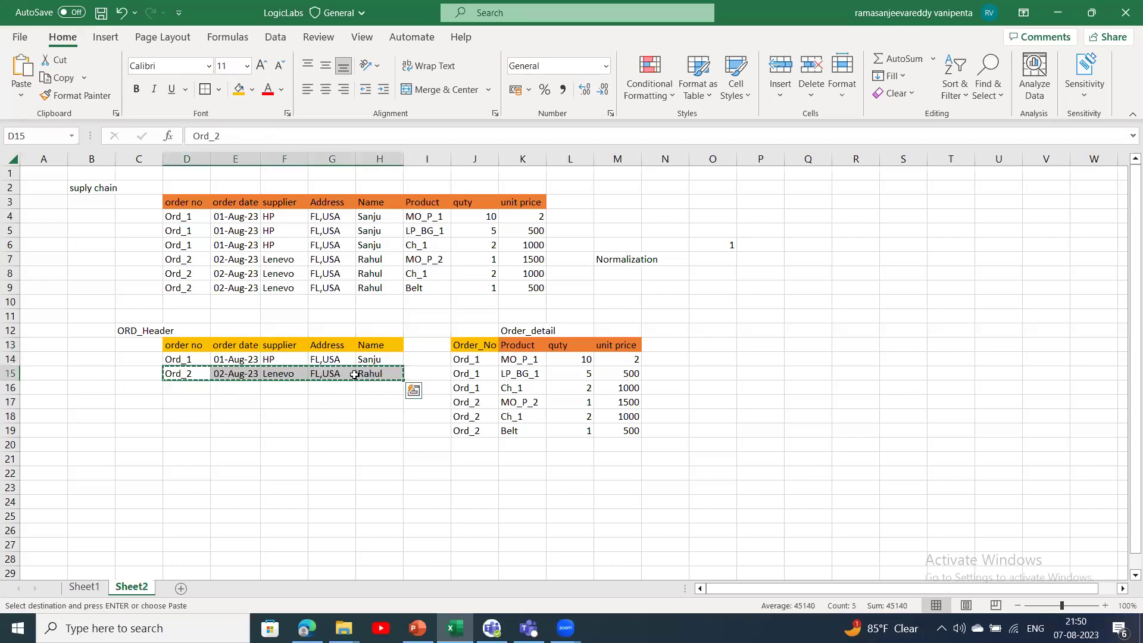
click(185, 387)
key(ctrl+v)
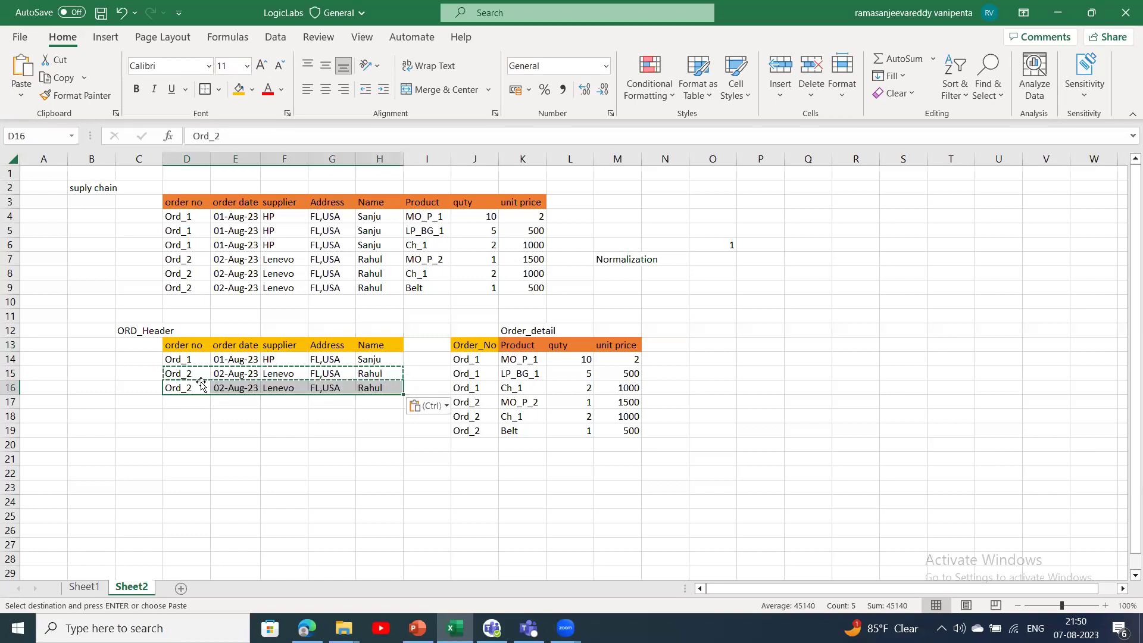
- Change the order number in D16 of the ORD_Header table to Ord_3
double_click(195, 389)
key(BackSpace)
text(3)
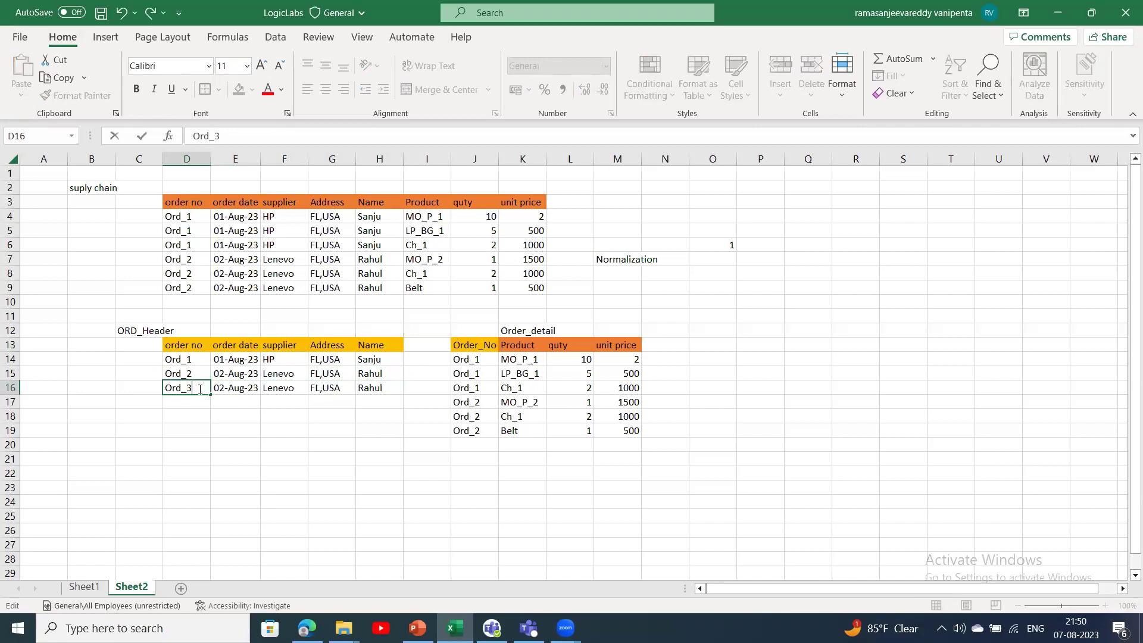
click(294, 390)
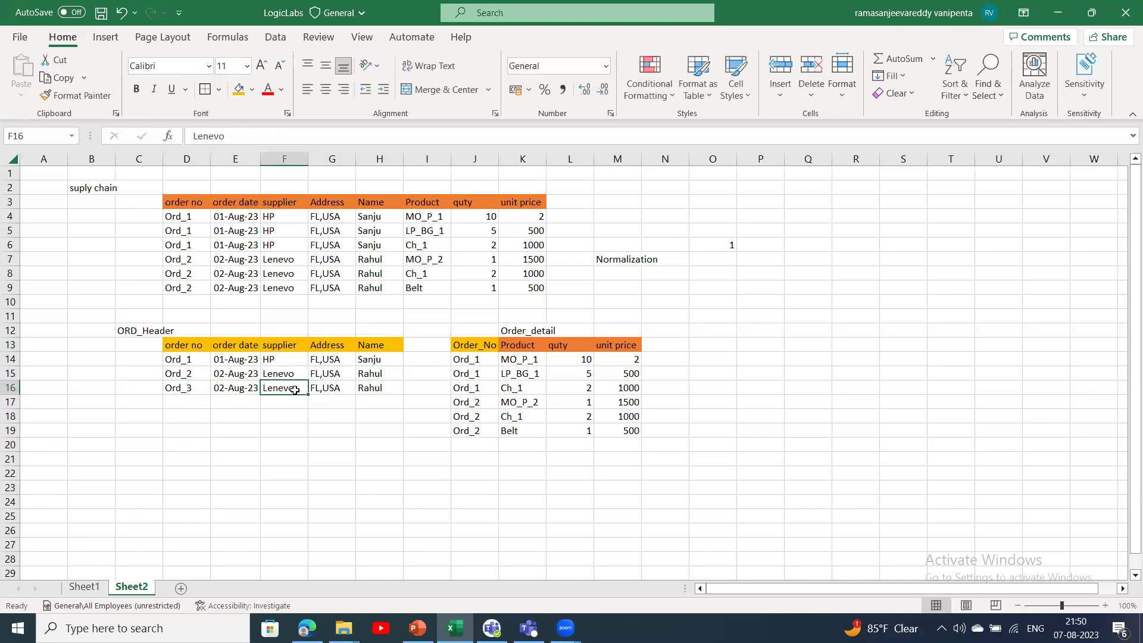
- Replace the name in H16 of the Ord_3 row with a different person's name
drag(284, 360, 286, 389)
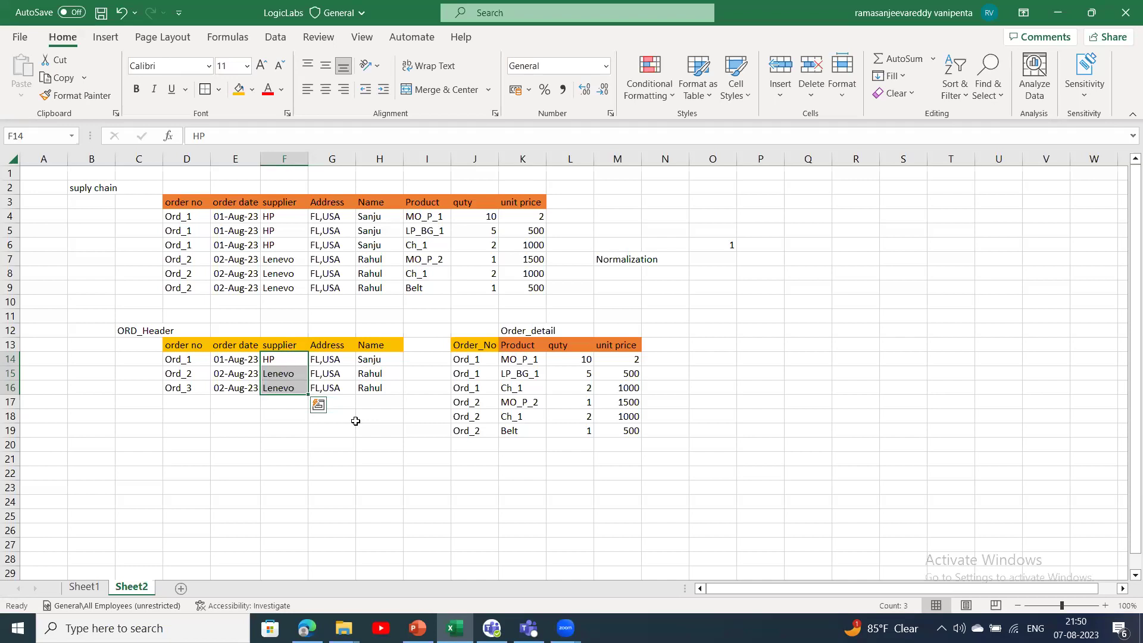
drag(186, 361, 361, 387)
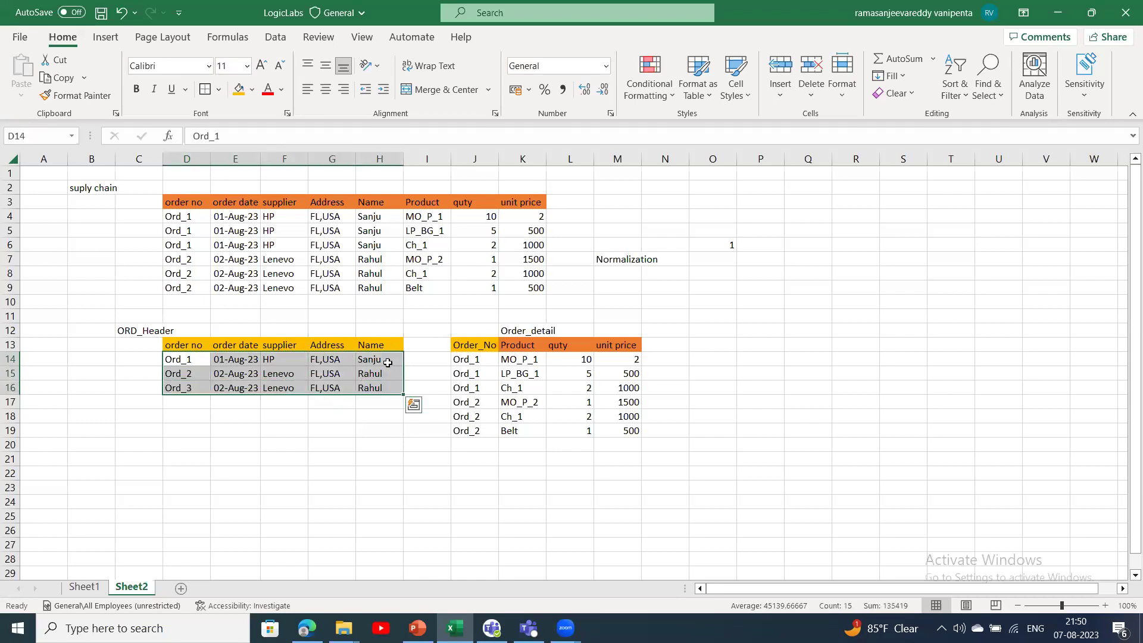
click(375, 365)
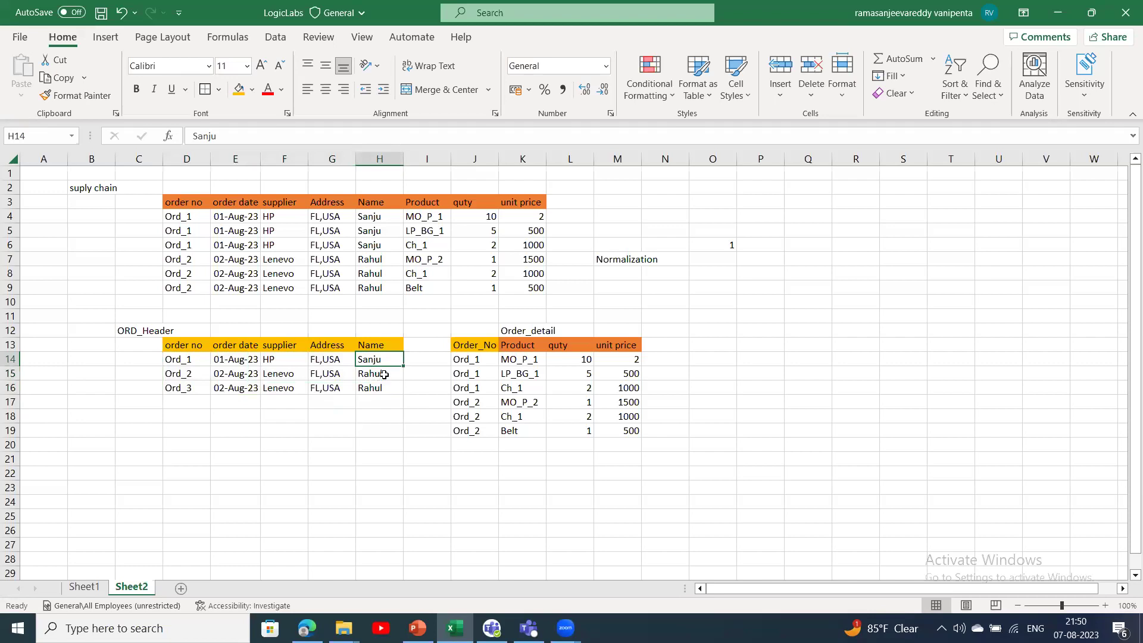
click(377, 374)
click(368, 391)
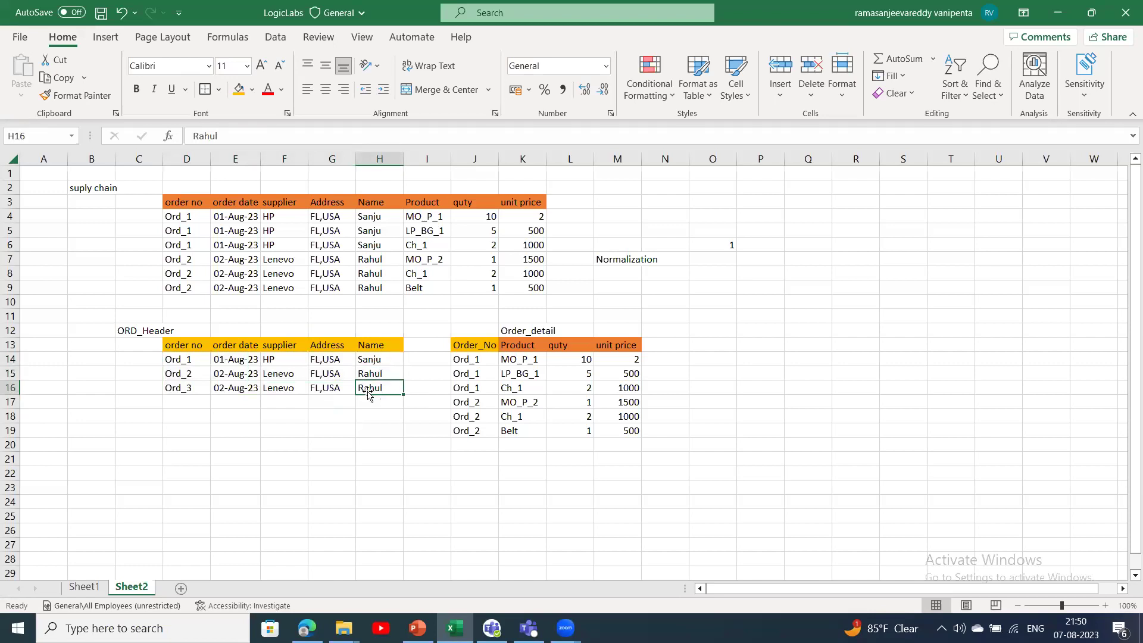
key(BackSpace)
text(Moha)
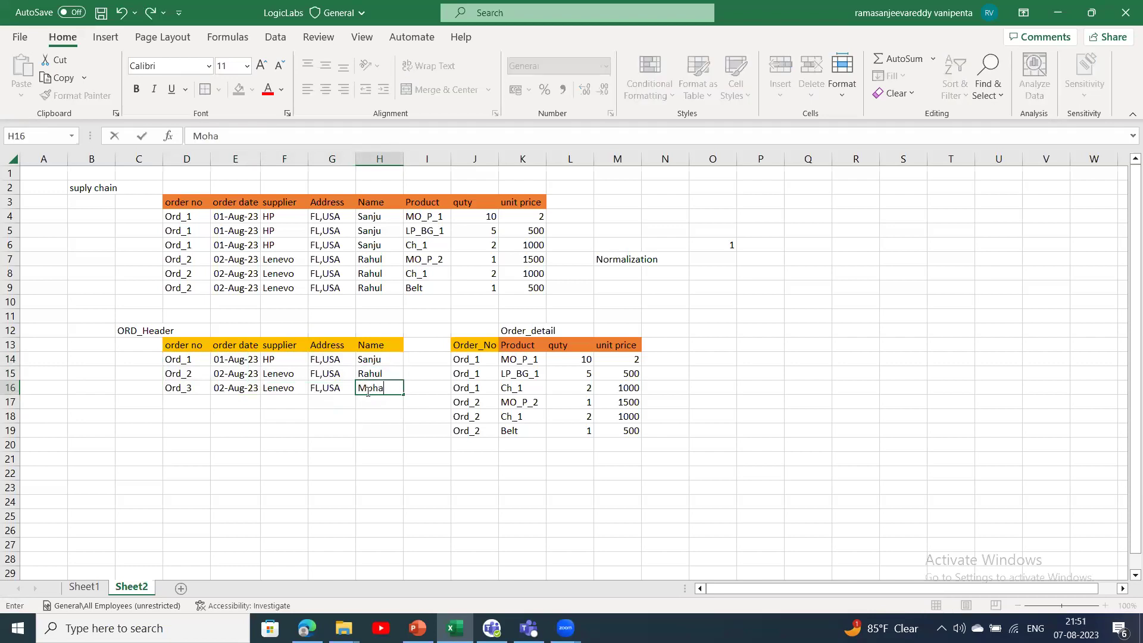
click(372, 407)
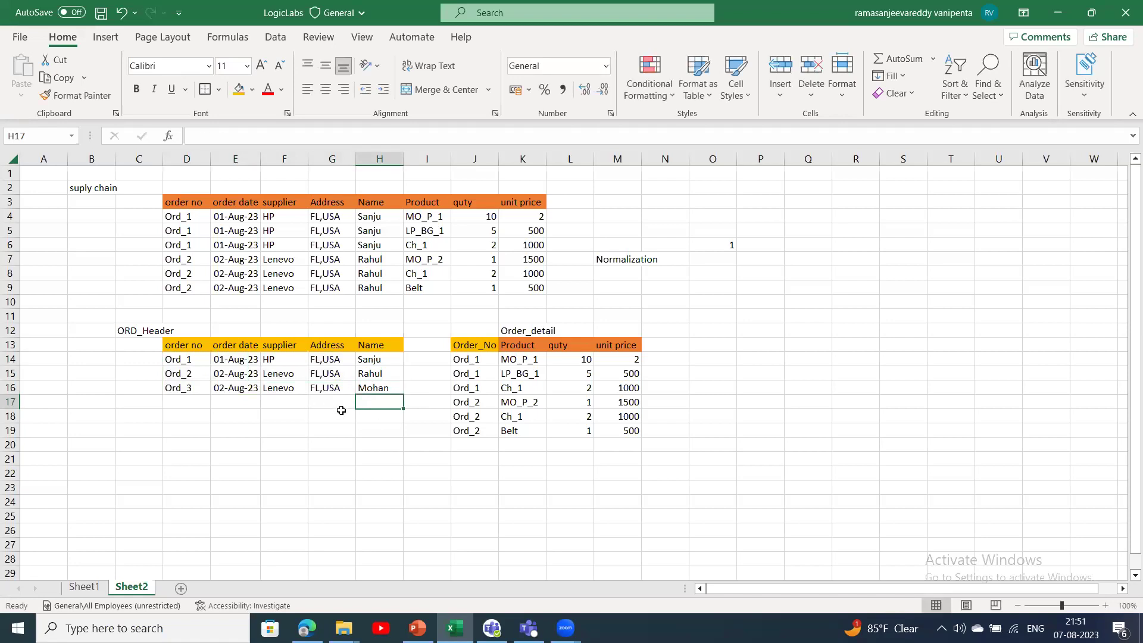
- Examine the repeated supplier values and the Name column across the three ORD_Header rows
click(225, 375)
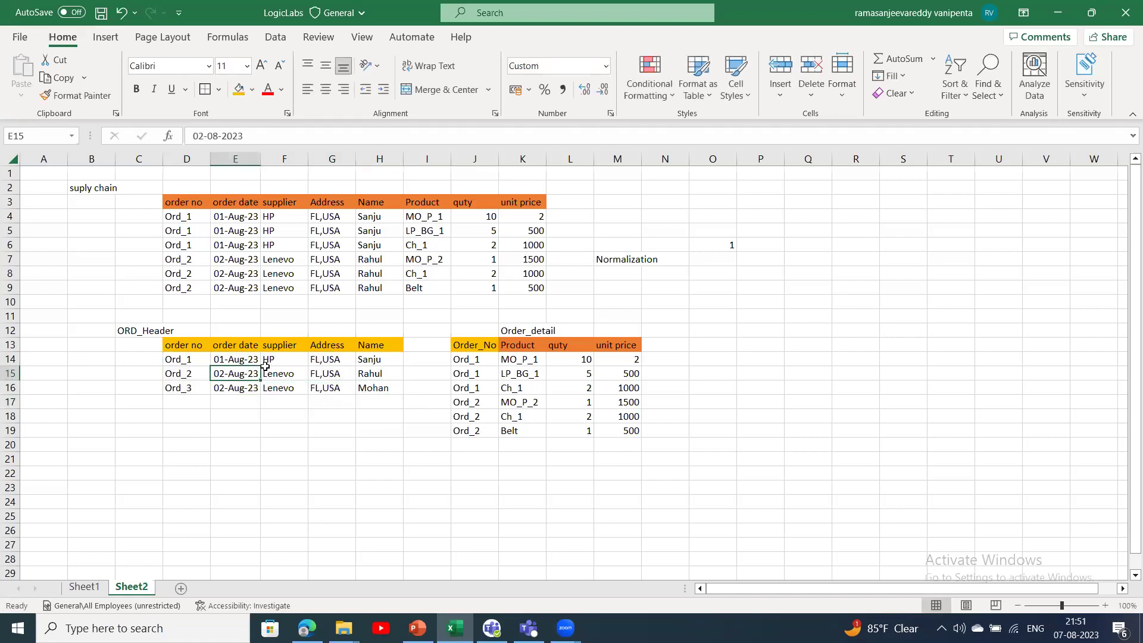
drag(283, 362, 310, 395)
click(376, 365)
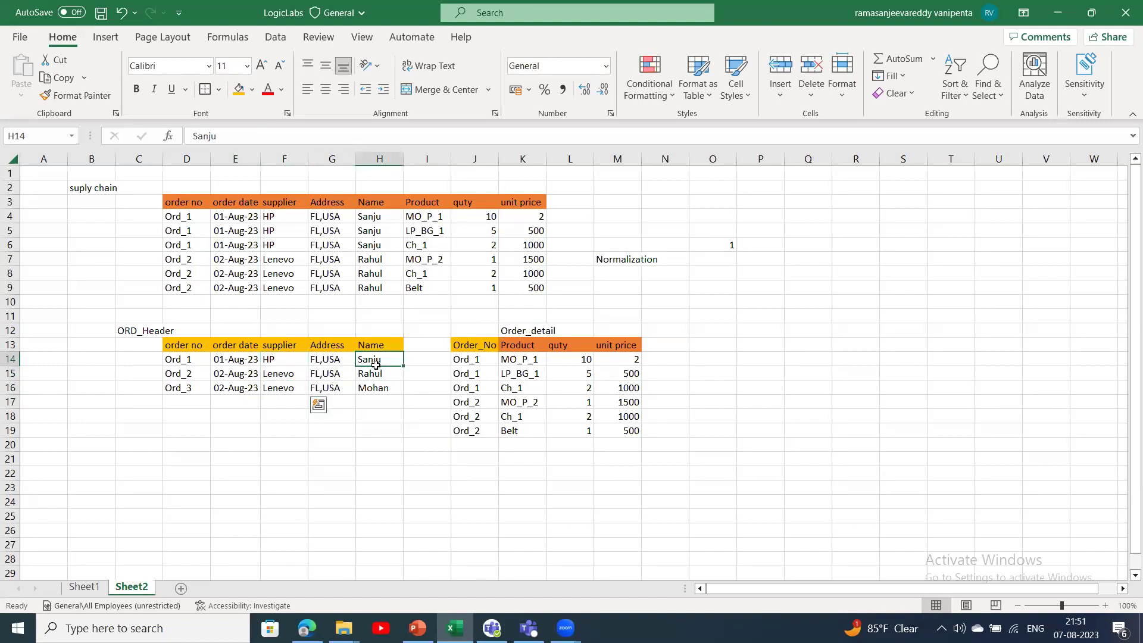
drag(376, 364, 374, 390)
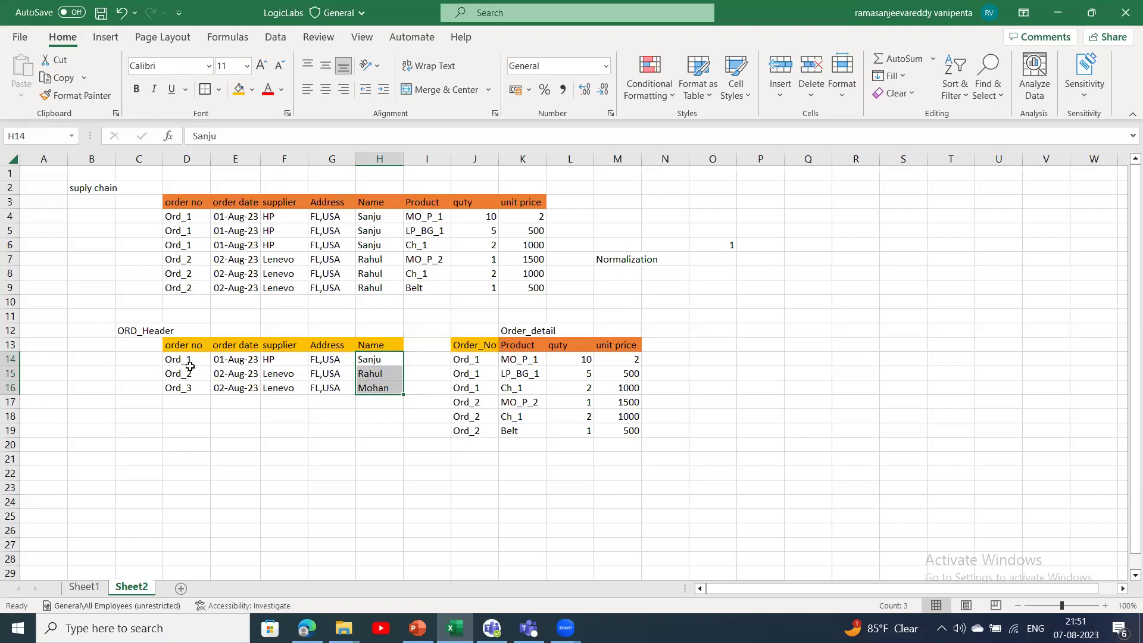
drag(199, 360, 384, 386)
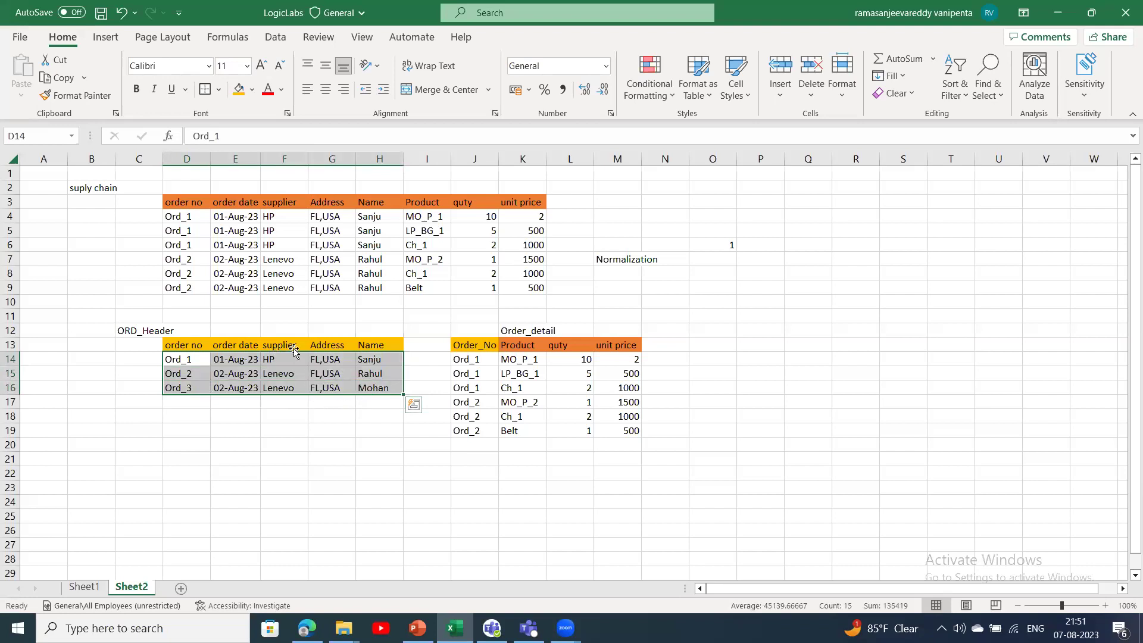
double_click(370, 345)
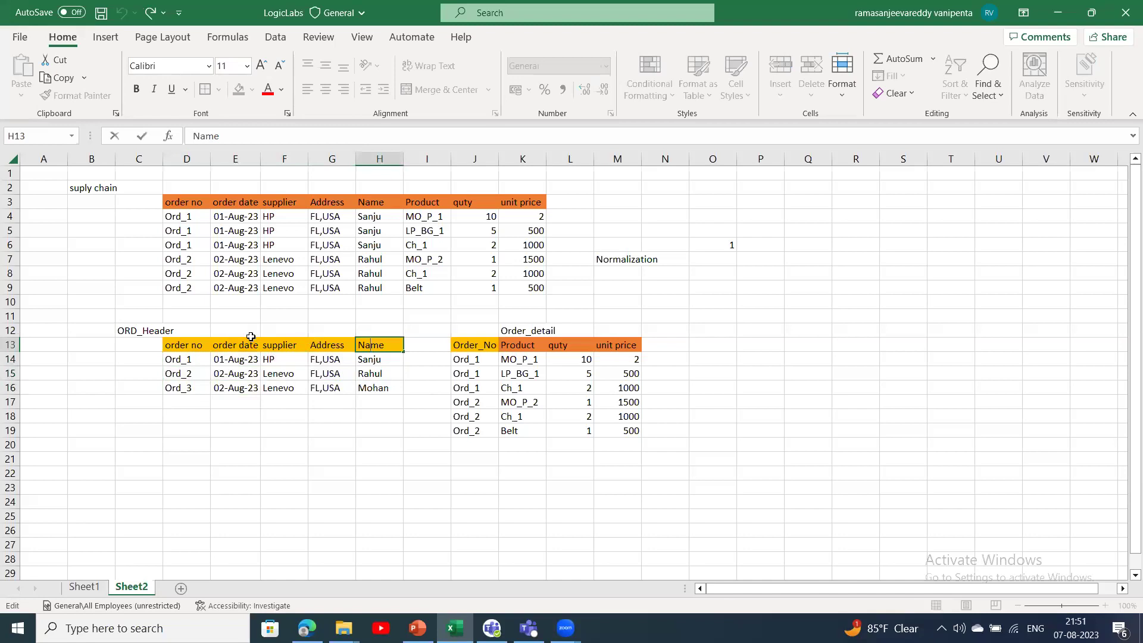
drag(276, 341, 276, 388)
- Copy the ORD_Header table with its title, C12:H16, to the empty area starting at C25
drag(122, 328, 394, 390)
key(ctrl+c)
click(155, 519)
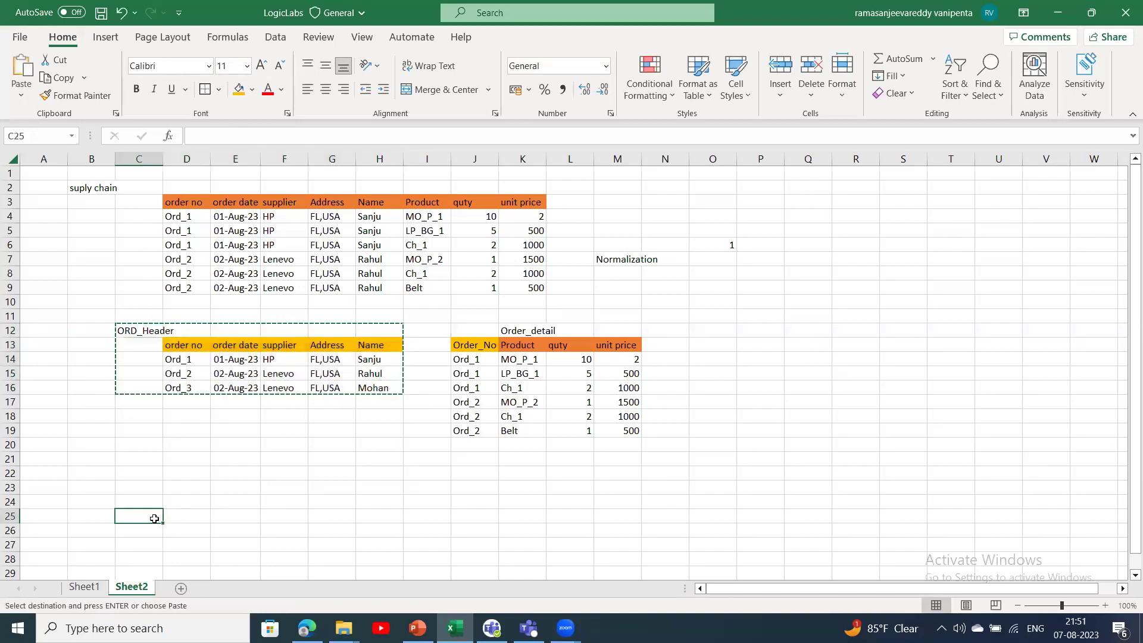
key(ctrl+v)
- Enter the table title Suplier in C31, below the copied ORD_Header table
key(Down)
key(Down)
key(Down)
key(Down)
key(Down)
key(Down)
key(Down)
key(Down)
key(Down)
key(Down)
key(Down)
key(Down)
key(Down)
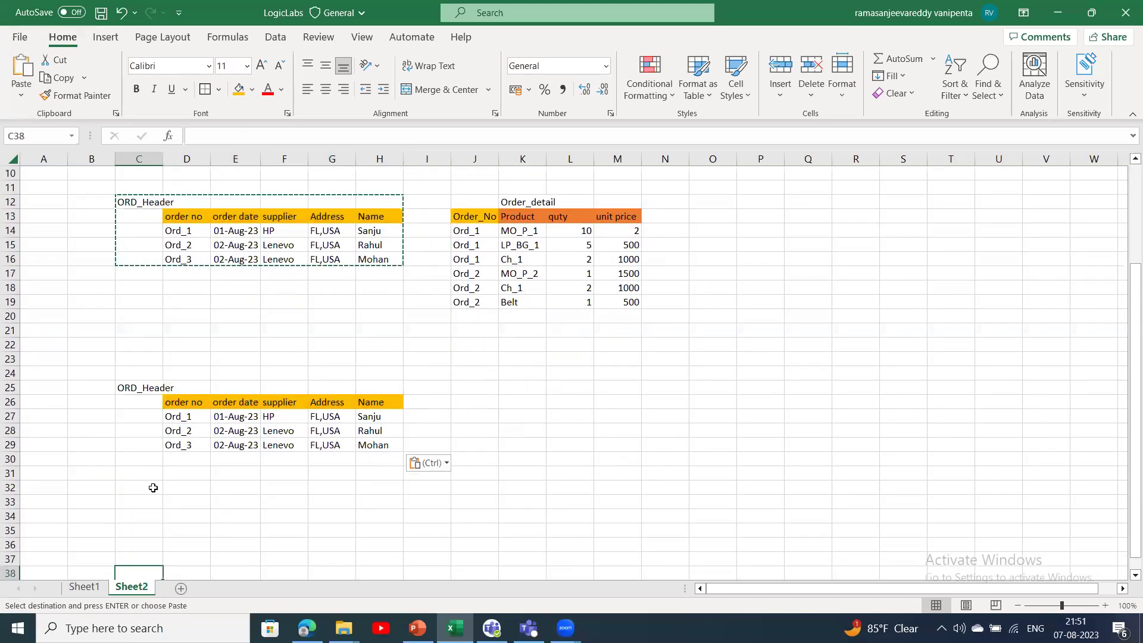
click(146, 471)
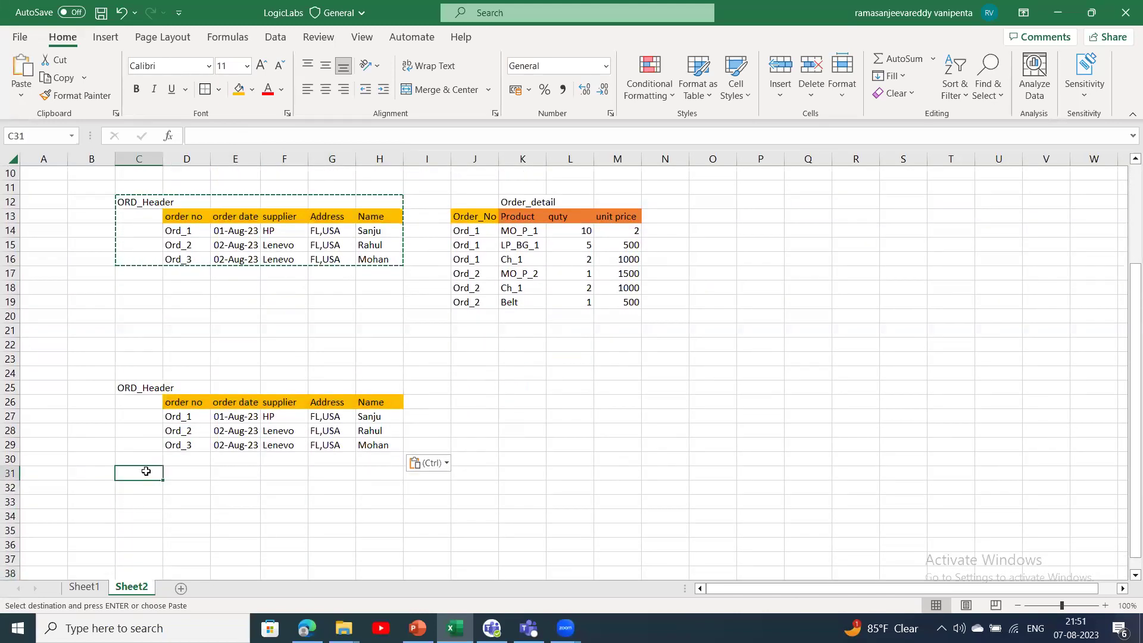
text(Suplier)
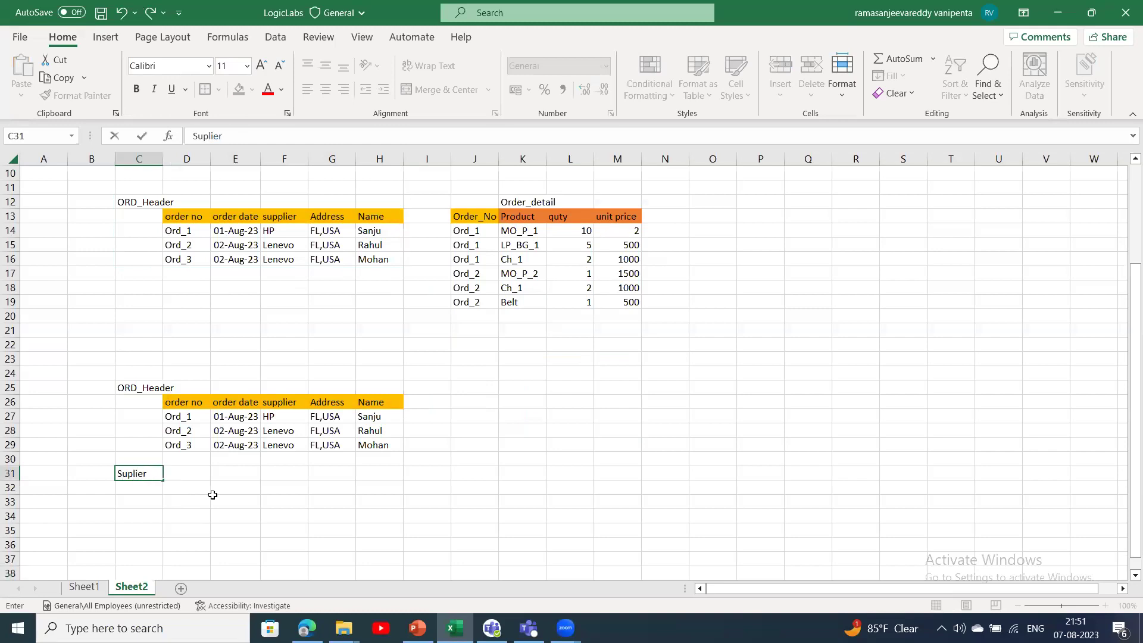
click(218, 499)
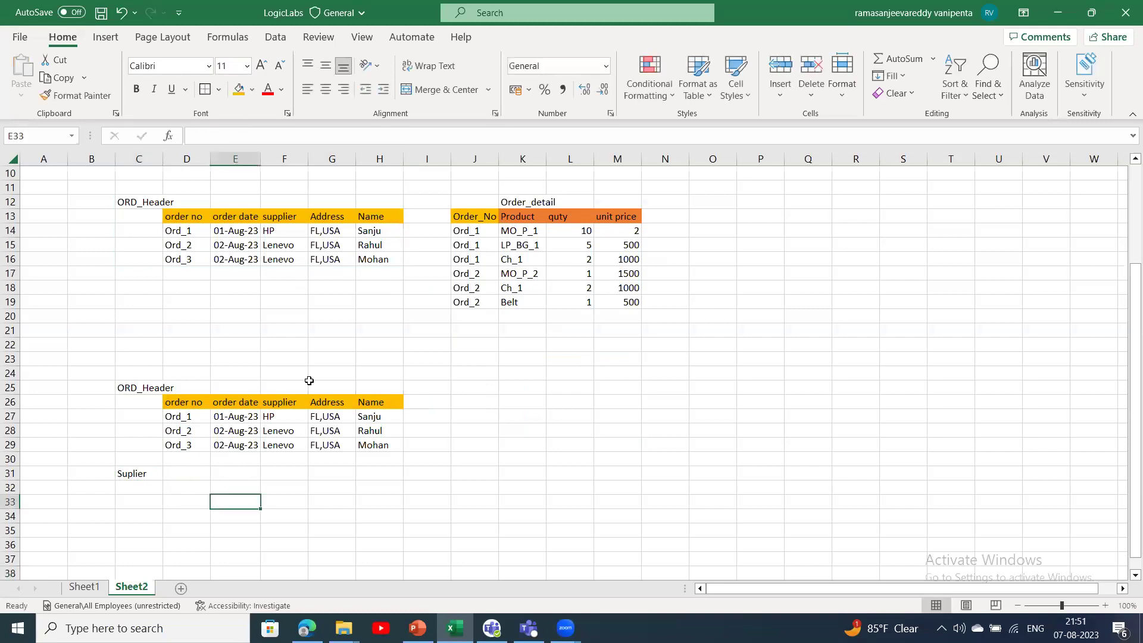
- Enter the column headings SUP_ID in D32 and Sname in E32 of the Suplier table
drag(284, 419, 285, 430)
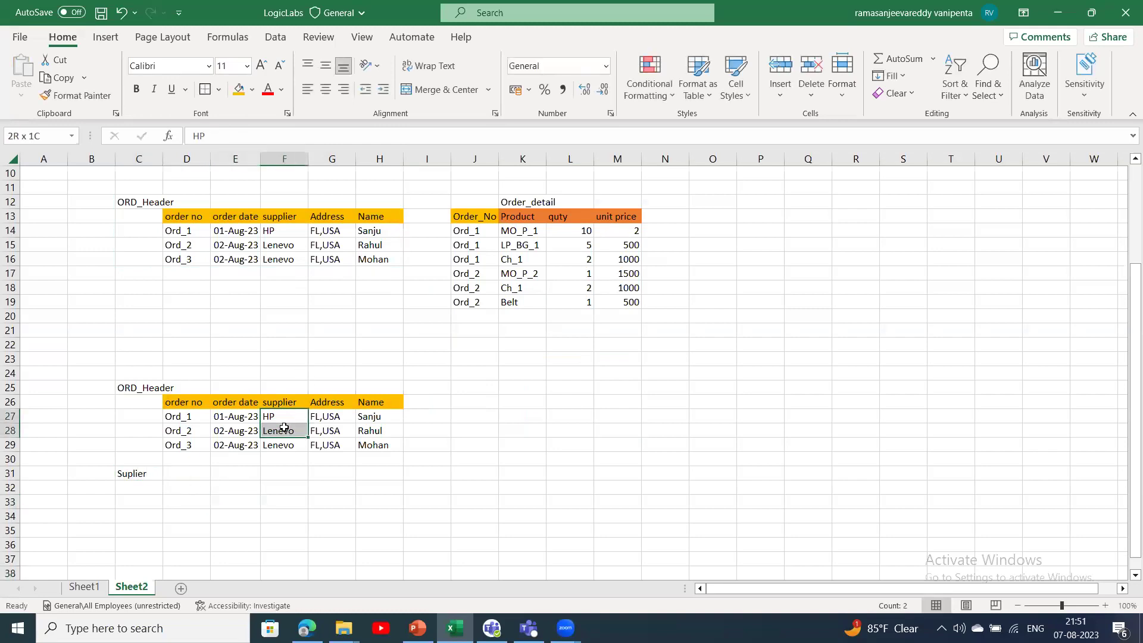
key(ctrl+c)
click(199, 489)
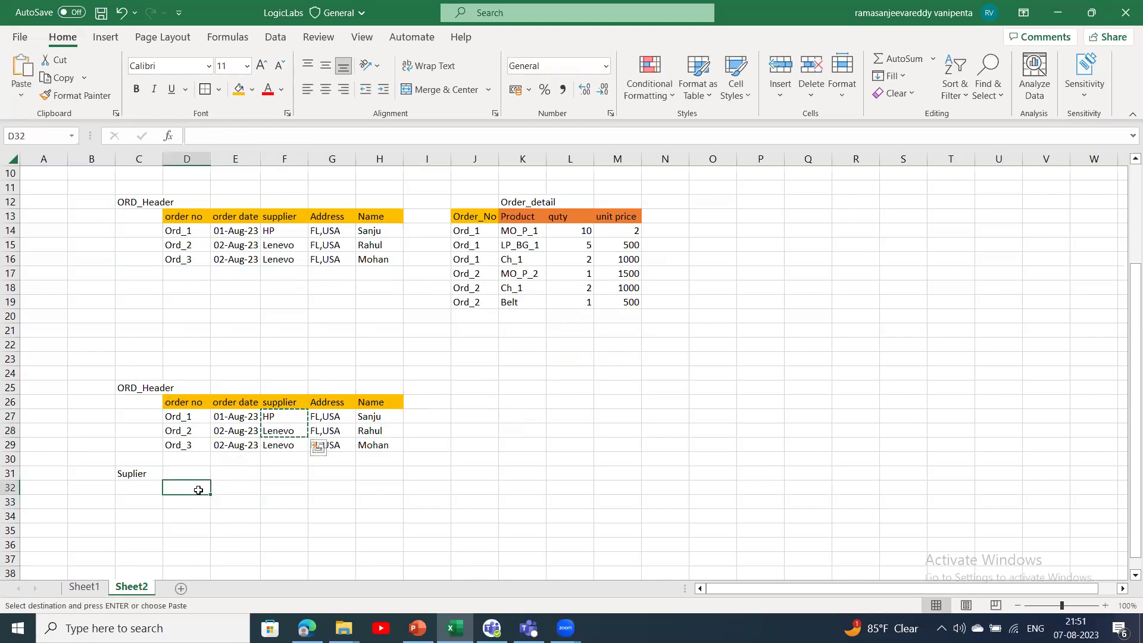
text(SU)
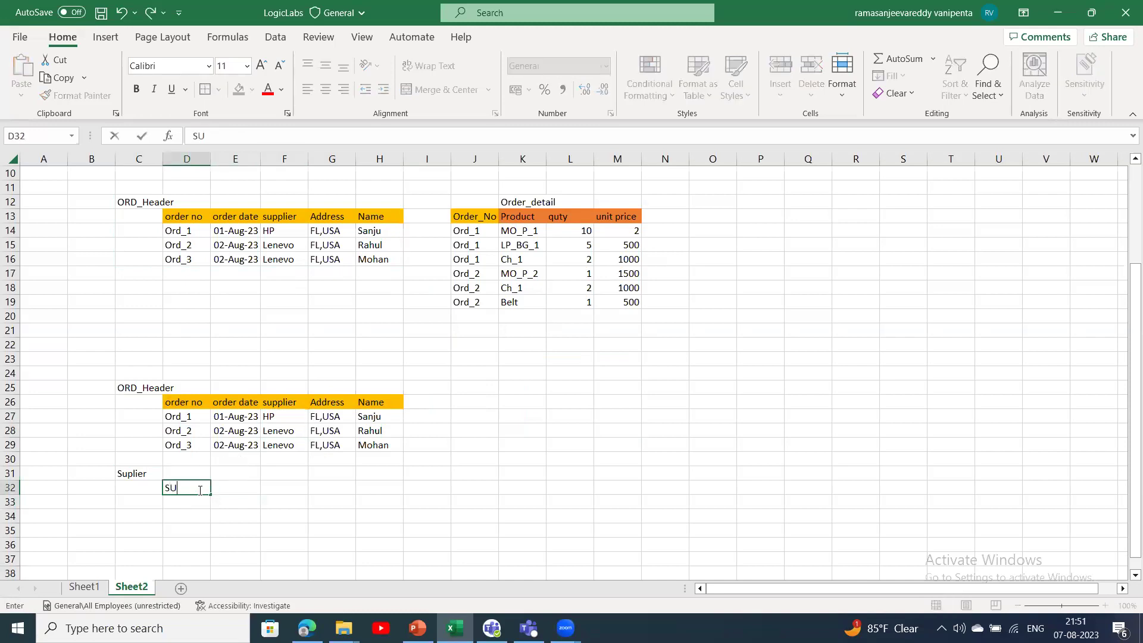
text(P_ID)
key(Tab)
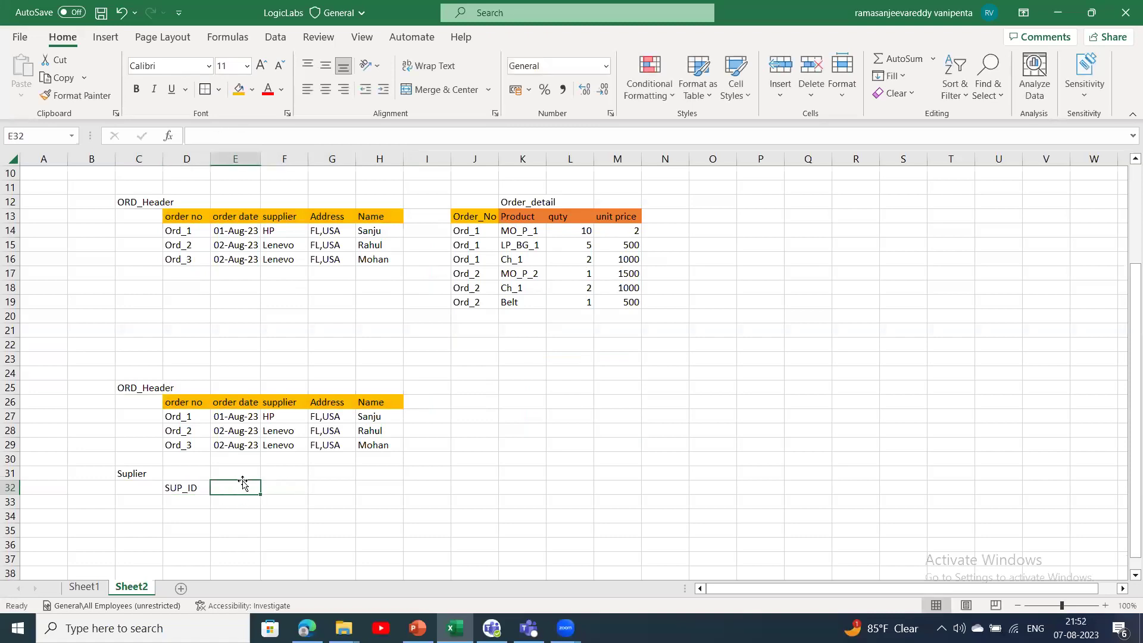
text(SName)
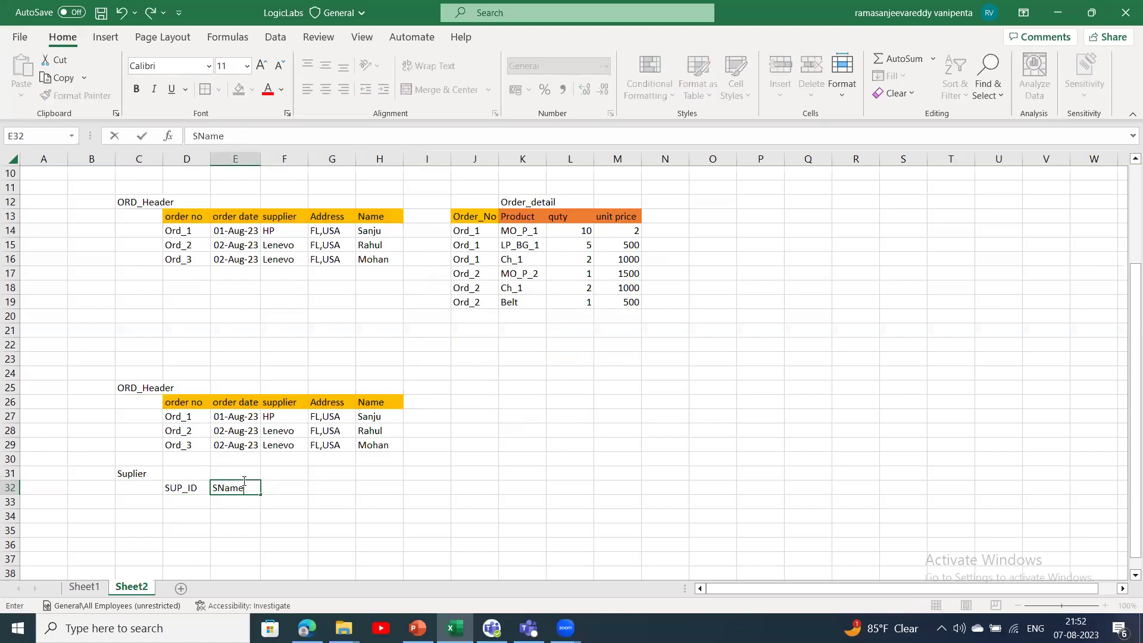
- Add supplier ID S_1 in D33 and copy the supplier HP from F27 into E33
click(187, 501)
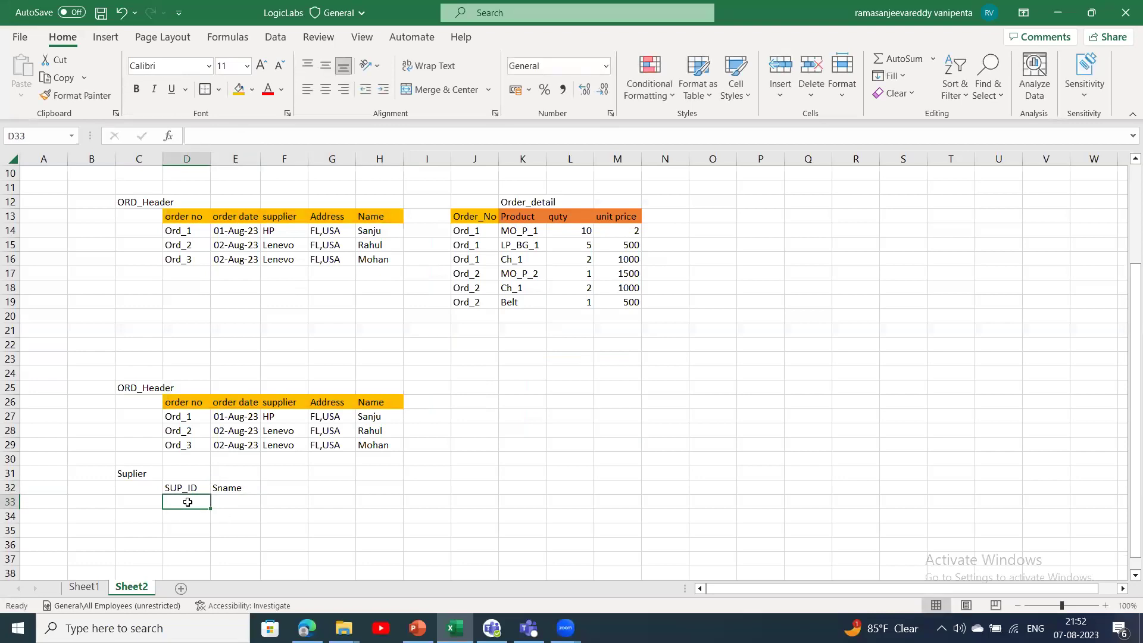
text(S_1)
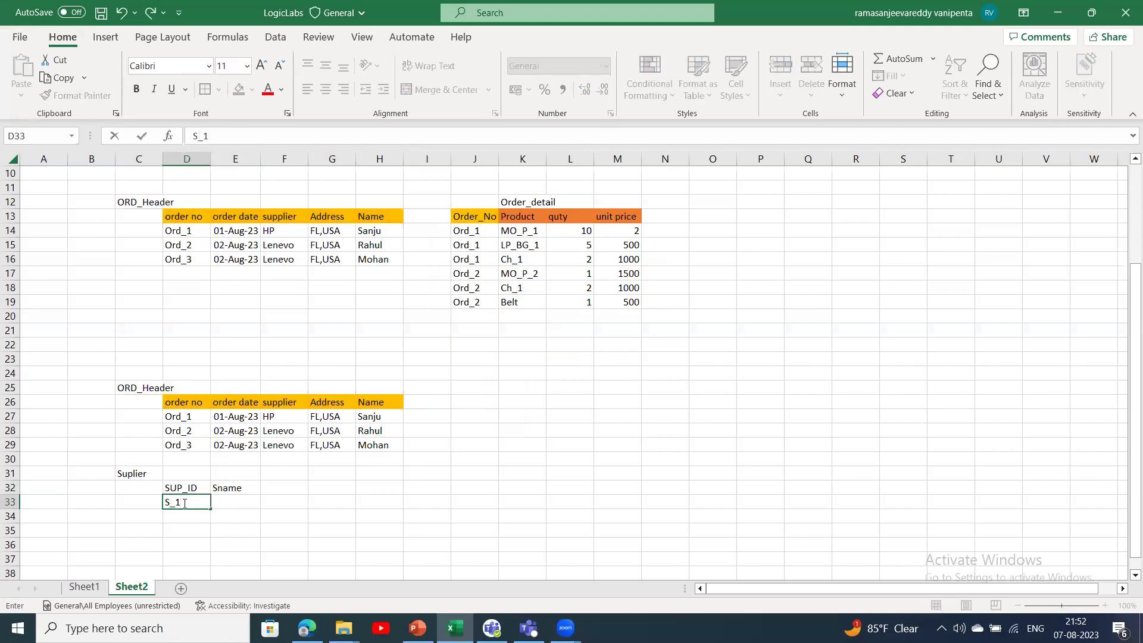
click(275, 422)
key(ctrl+c)
click(237, 502)
key(ctrl+v)
- Add supplier ID S_2 in D34 and copy the supplier Lenevo from F28 into E34
click(189, 516)
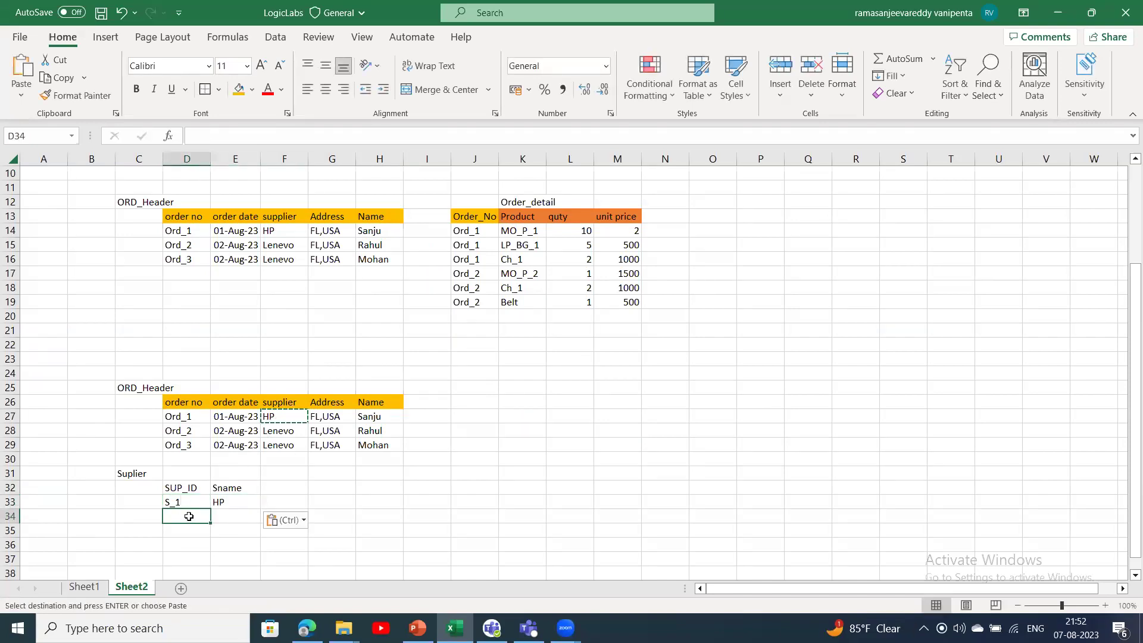
text(S_1)
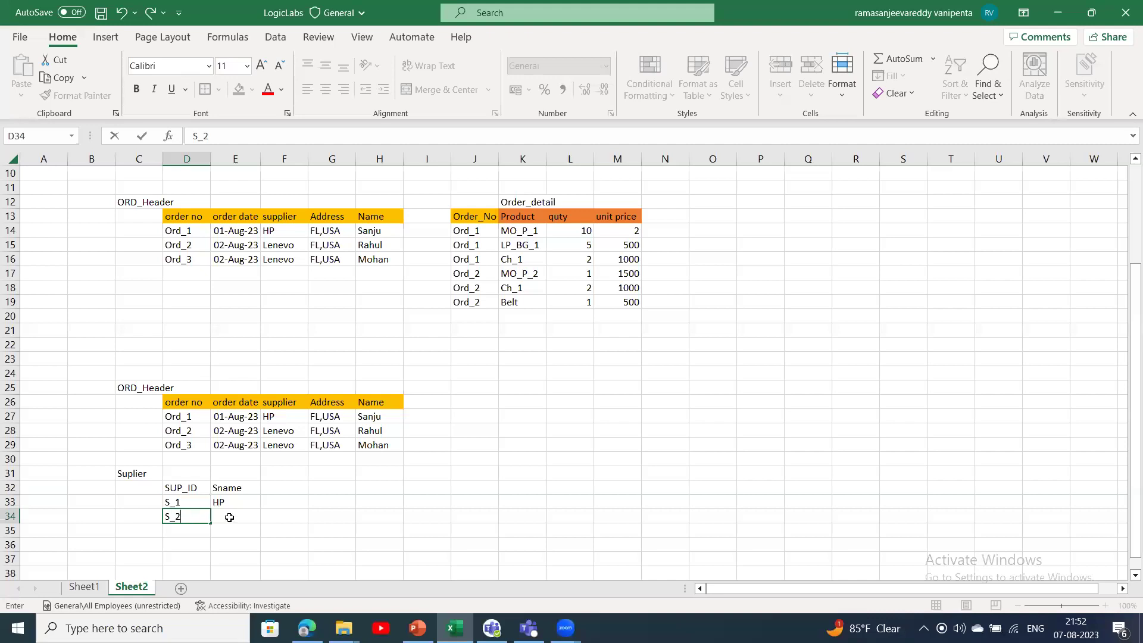
click(238, 516)
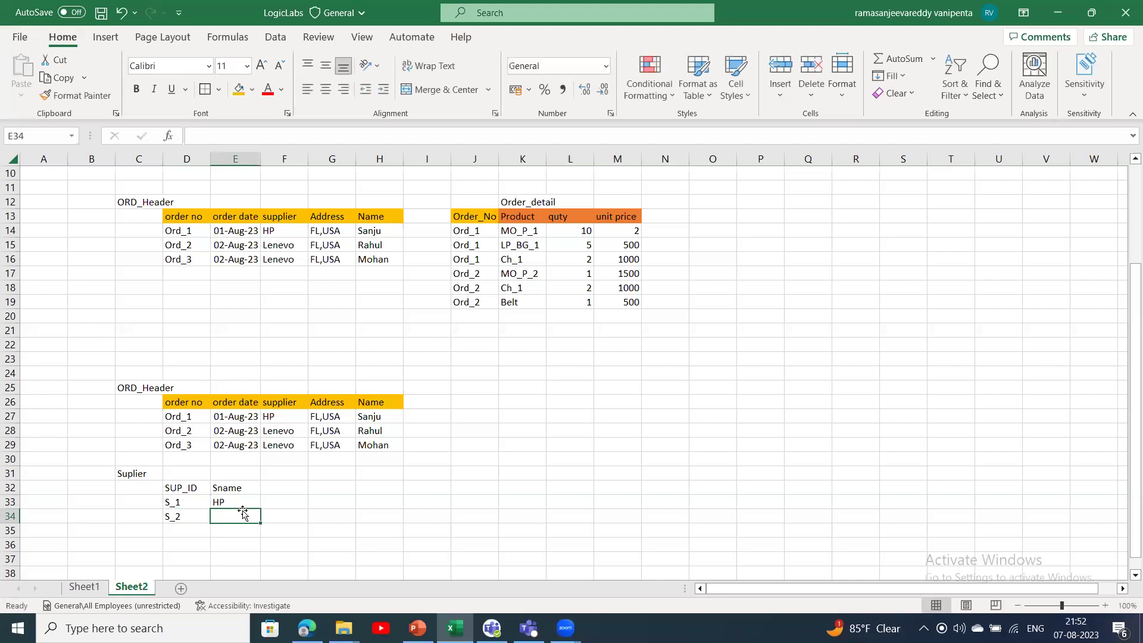
click(291, 439)
key(ctrl+c)
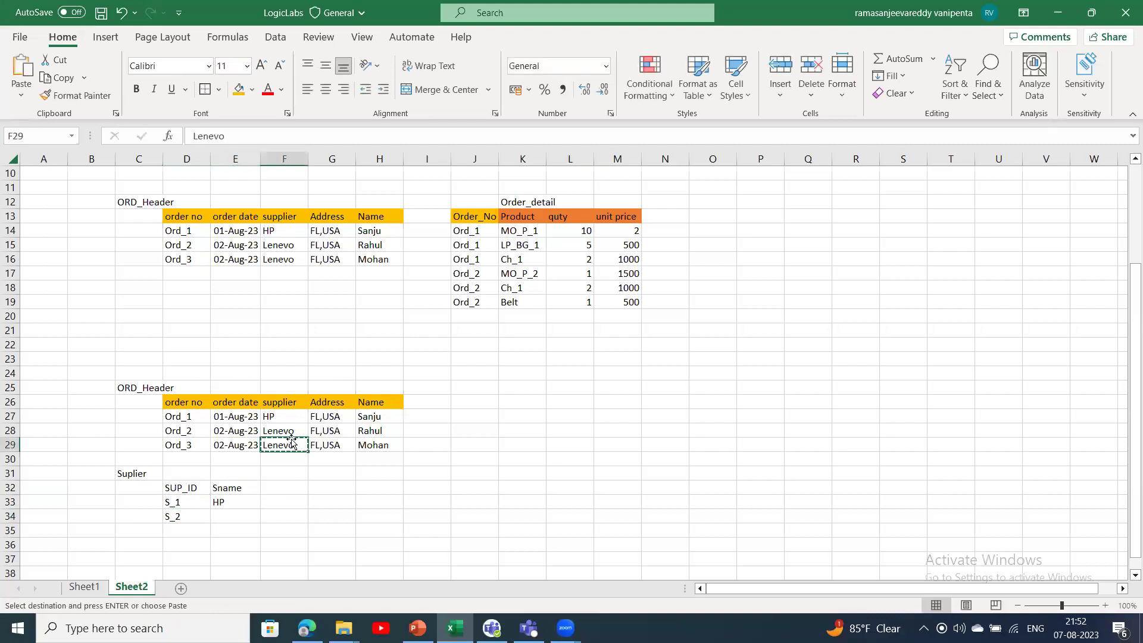
click(230, 516)
key(ctrl+c)
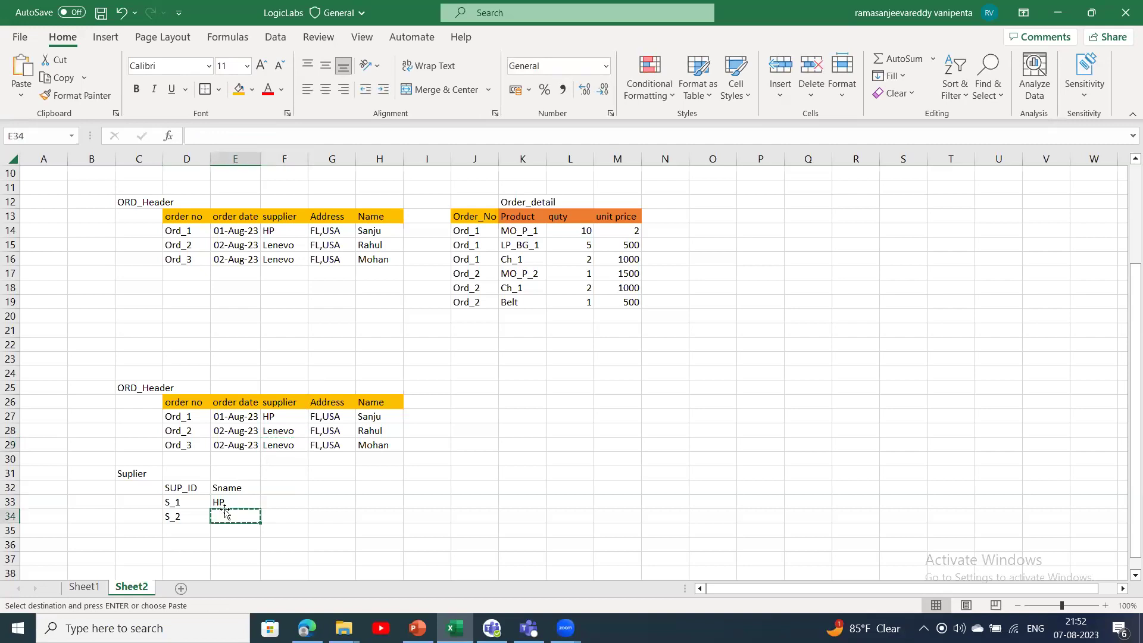
click(296, 427)
key(ctrl+c)
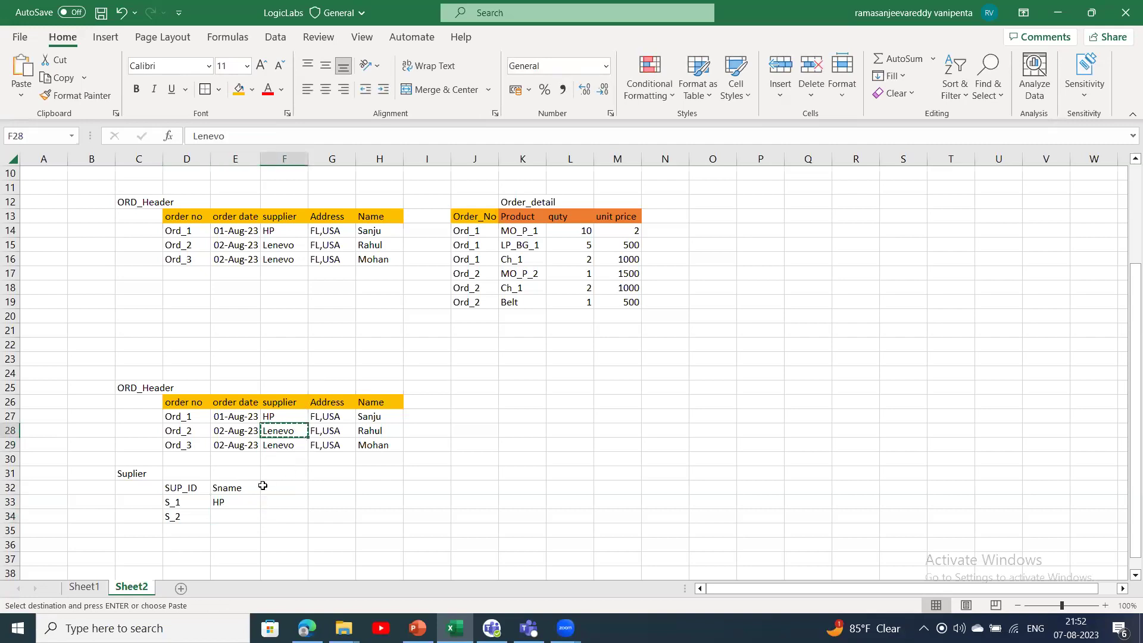
click(226, 517)
key(ctrl+v)
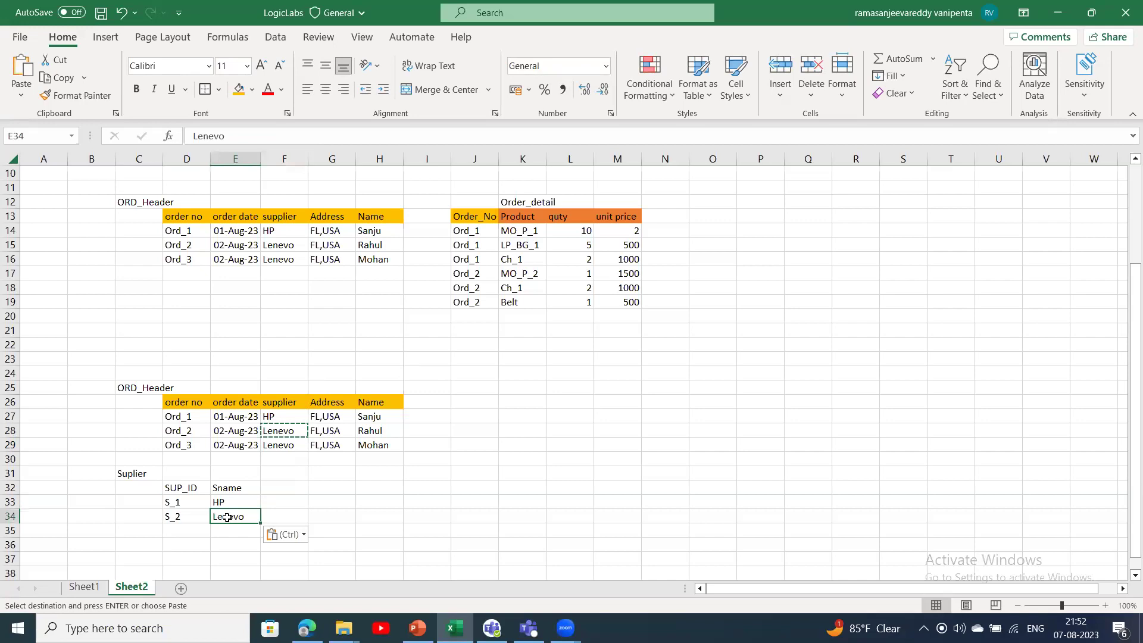
- Replace the supplier HP in F27 of the copied ORD_Header table with ID S_1 copied from D33
click(293, 418)
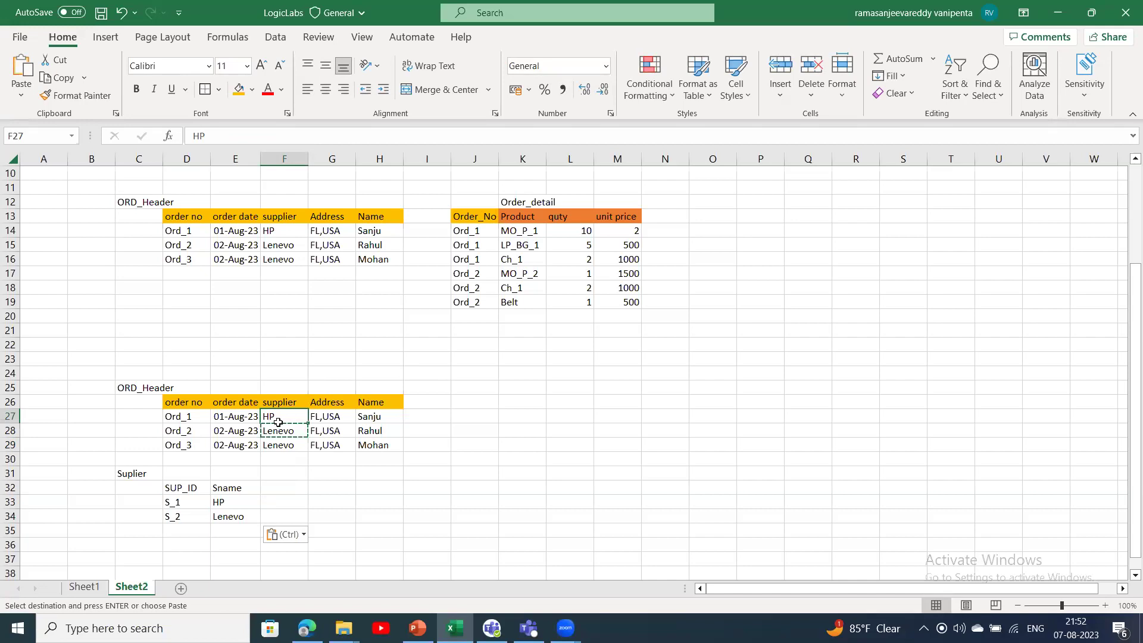
click(178, 502)
key(ctrl+c)
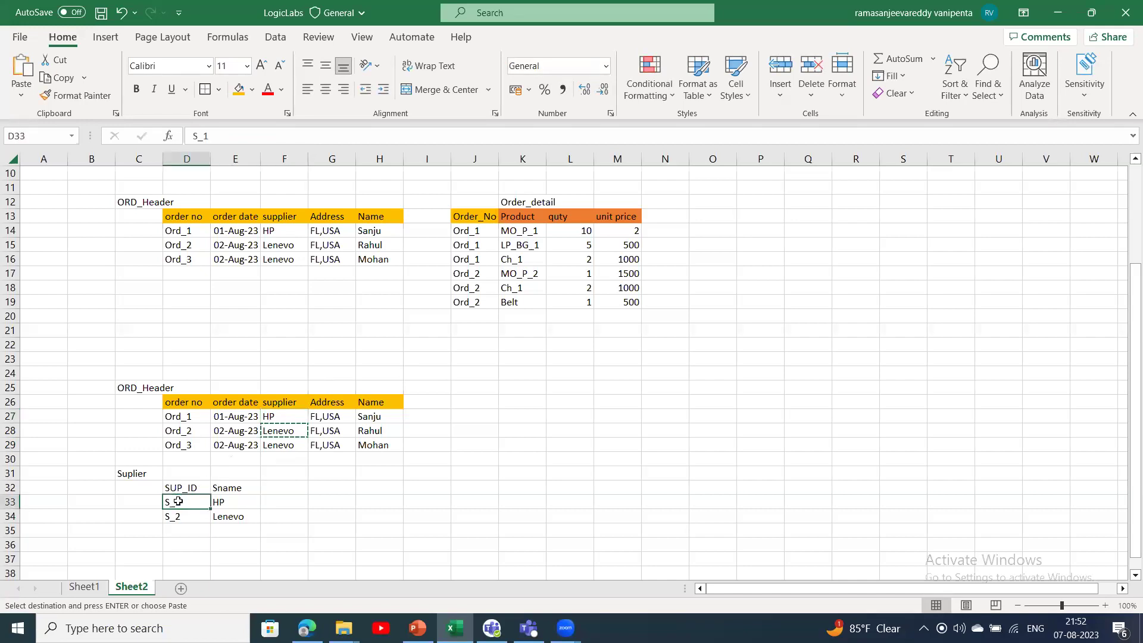
click(287, 422)
key(ctrl+v)
- Replace the supplier Lenevo in F28 and F29 of the copied ORD_Header table with ID S_2 copied from D34
click(185, 519)
key(ctrl+c)
click(286, 442)
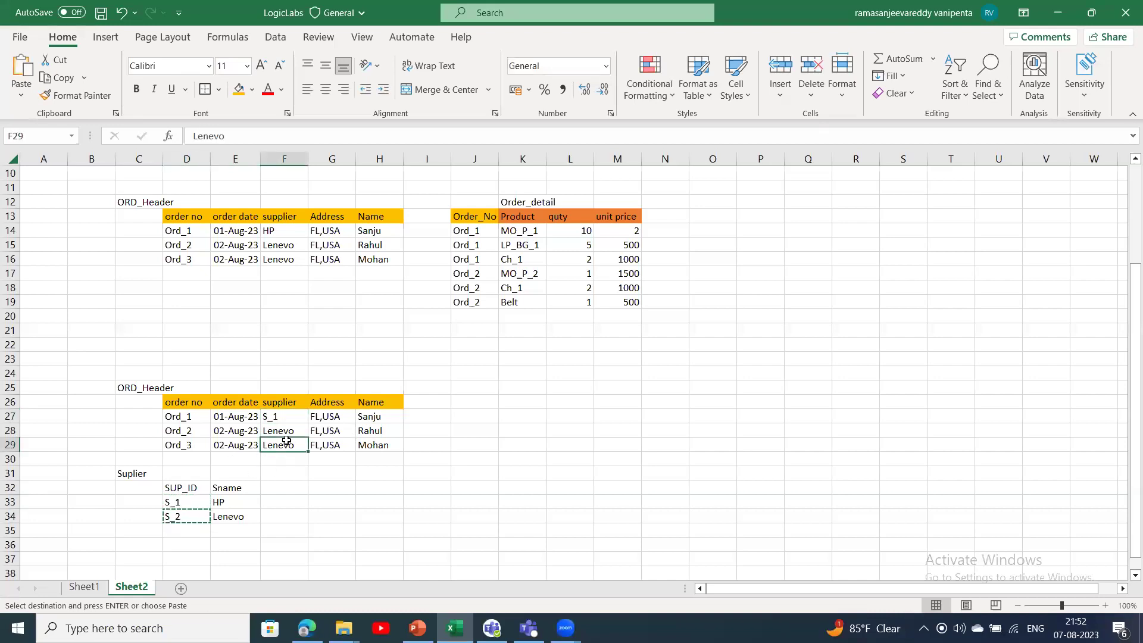
key(ctrl+c)
click(187, 518)
key(ctrl+c)
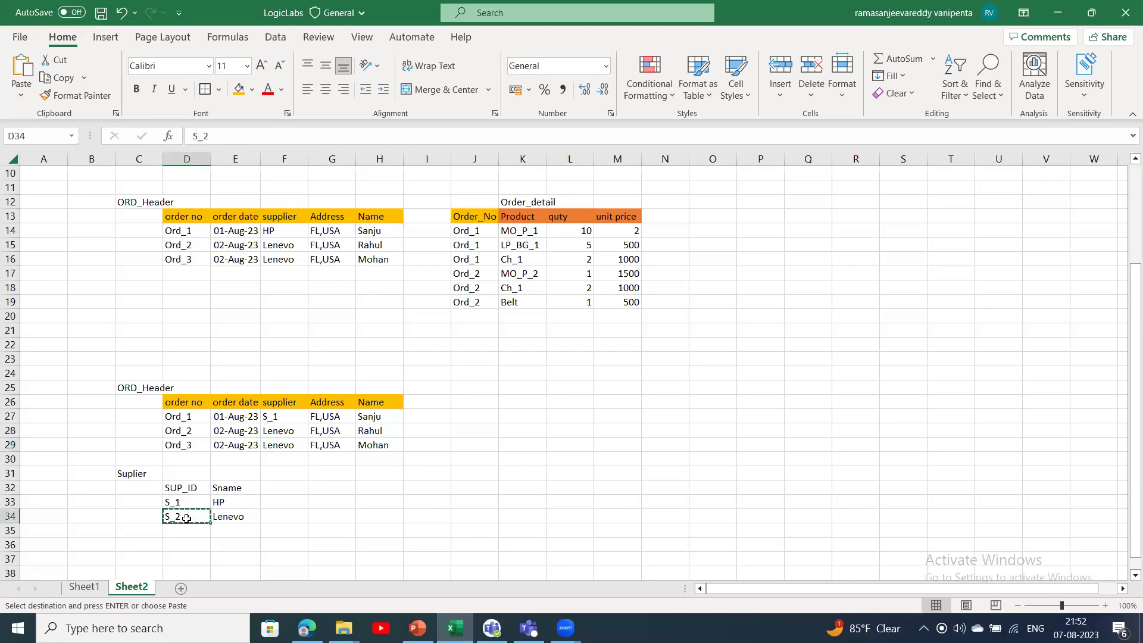
click(284, 433)
key(ctrl+v)
click(286, 446)
key(ctrl+v)
click(301, 469)
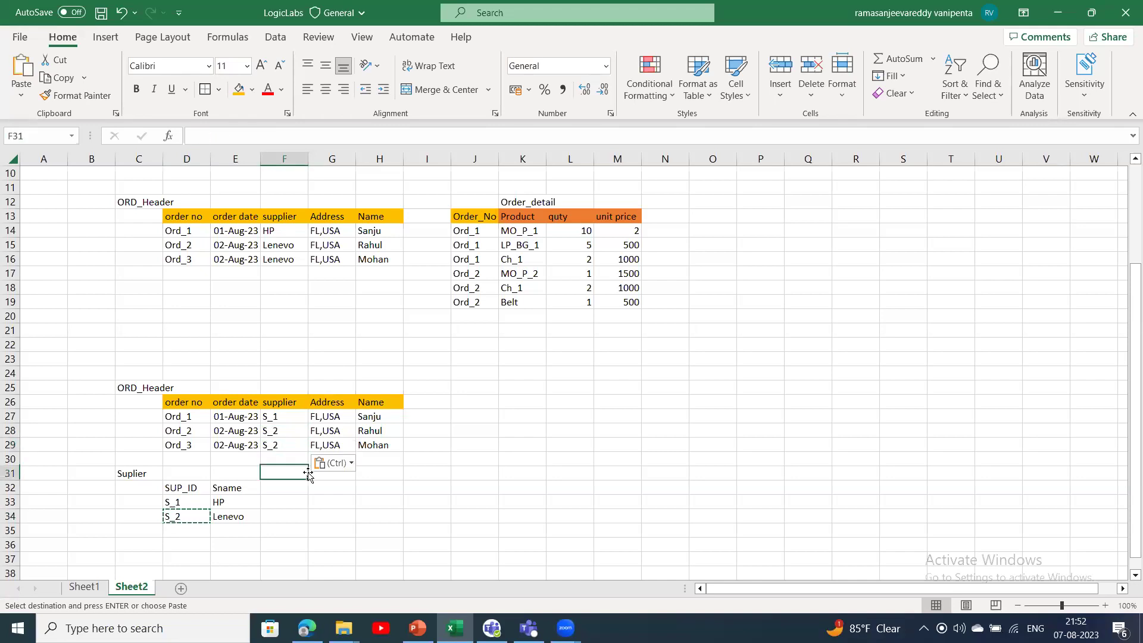
- Apply the gold fill colour to the Suplier table headings in D32:E32
click(283, 432)
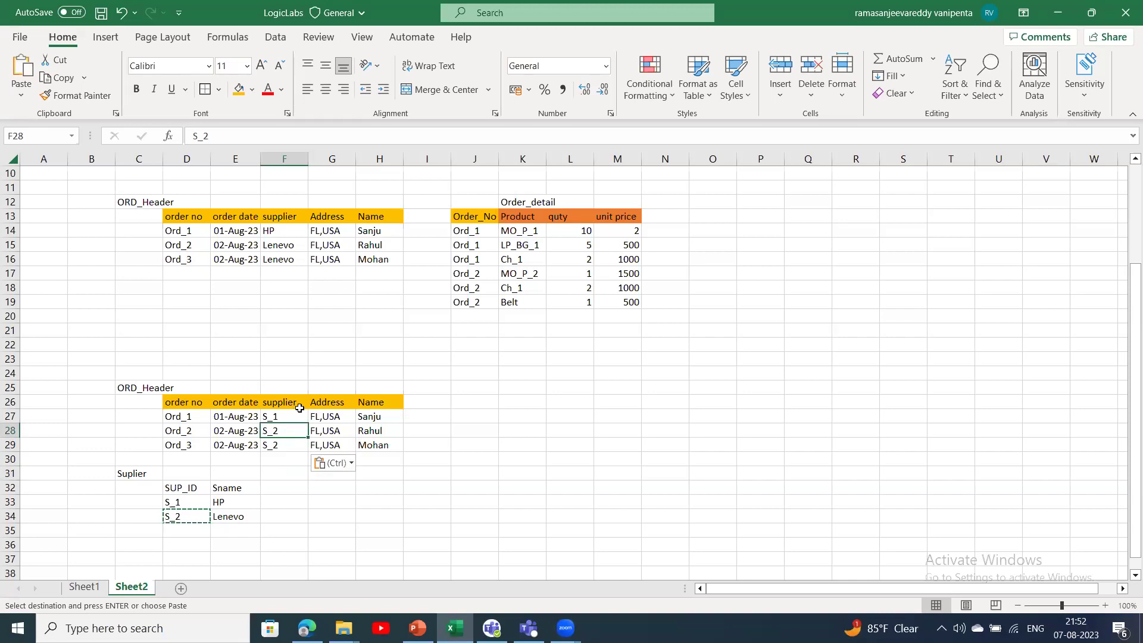
click(285, 418)
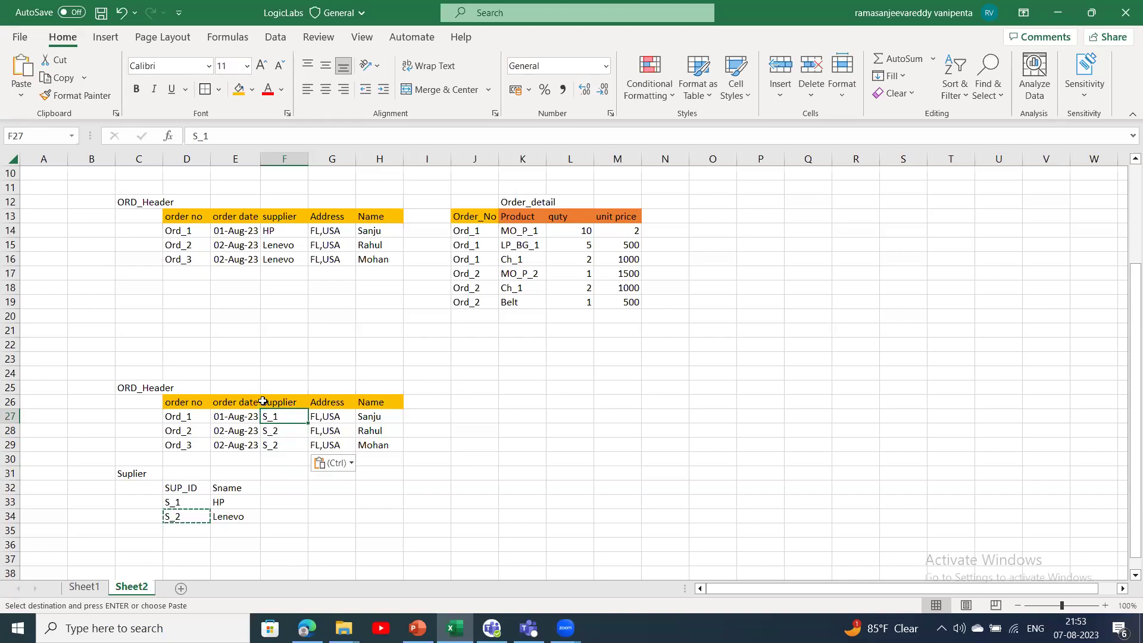
drag(161, 487, 251, 503)
click(216, 514)
drag(182, 488, 238, 487)
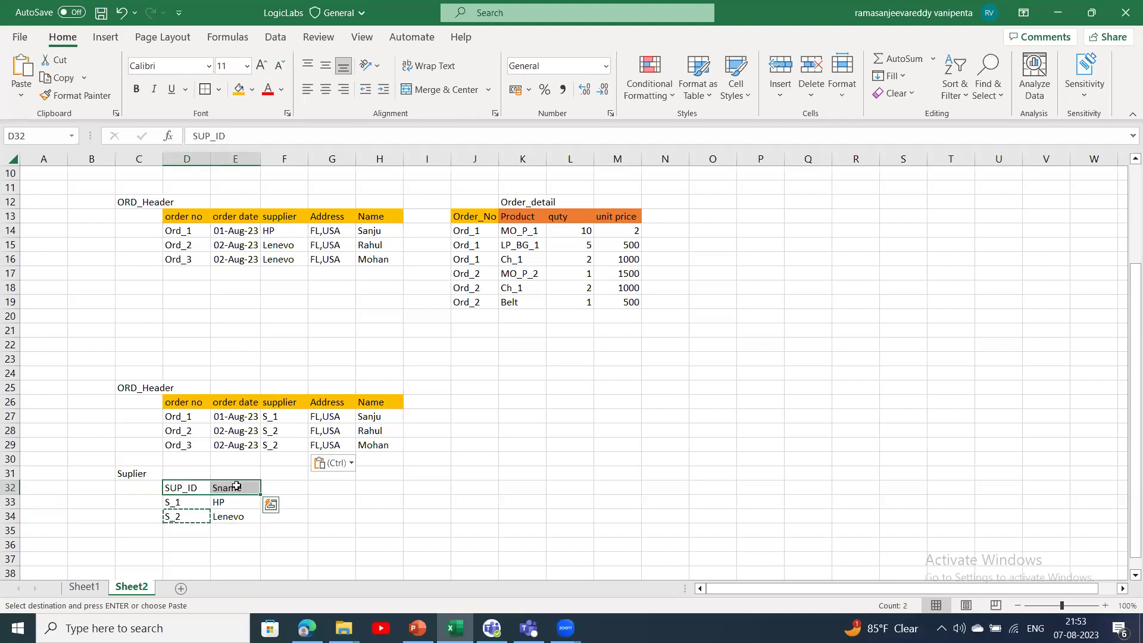
click(239, 89)
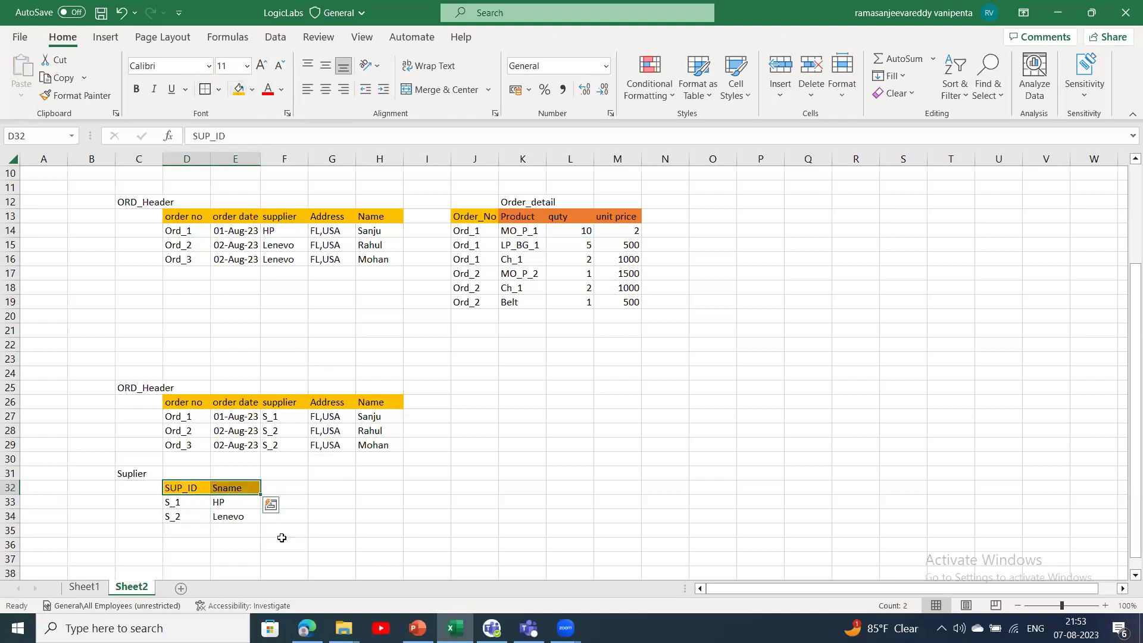
- Compare the supplier IDs in the copied ORD_Header table with the original supplier names and the Suplier table
click(293, 420)
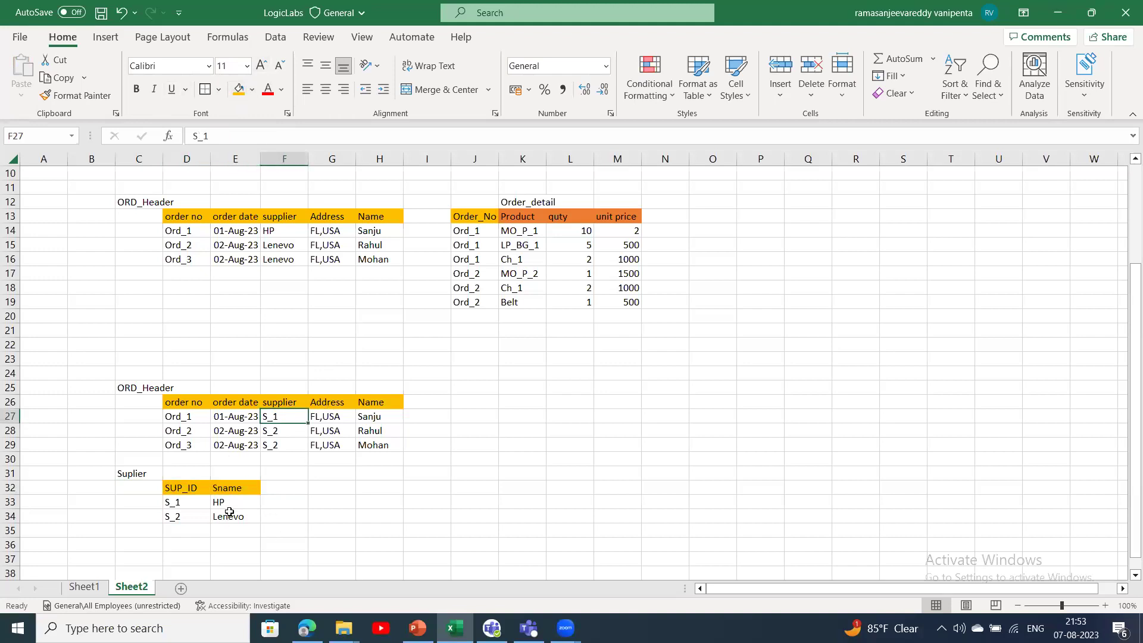
click(289, 238)
drag(307, 252, 298, 263)
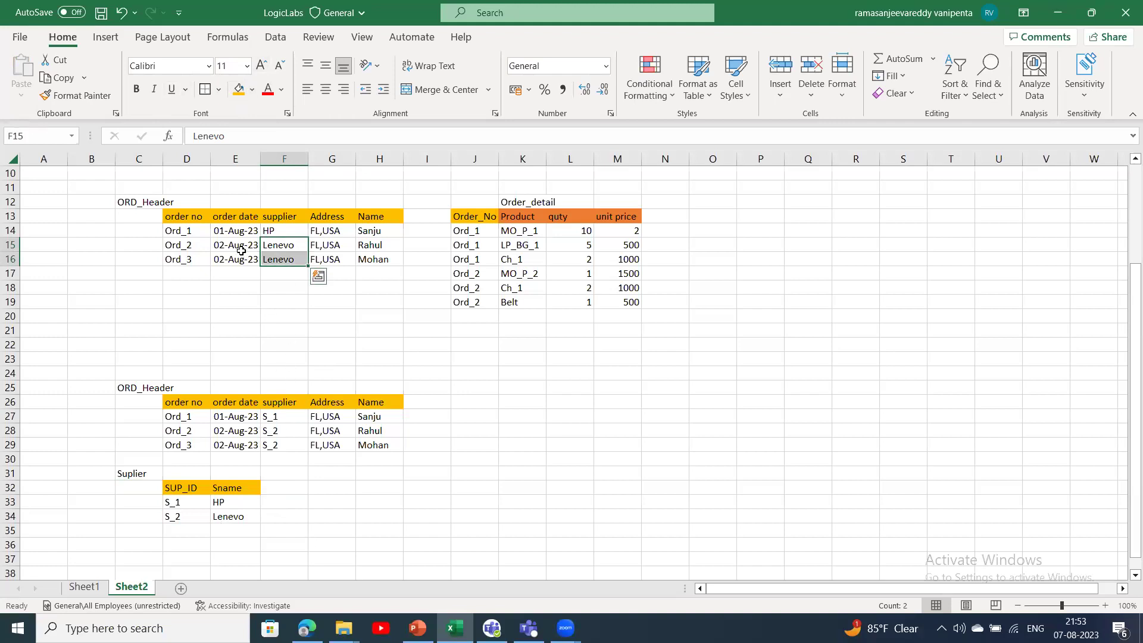
key(Escape)
drag(177, 502, 226, 511)
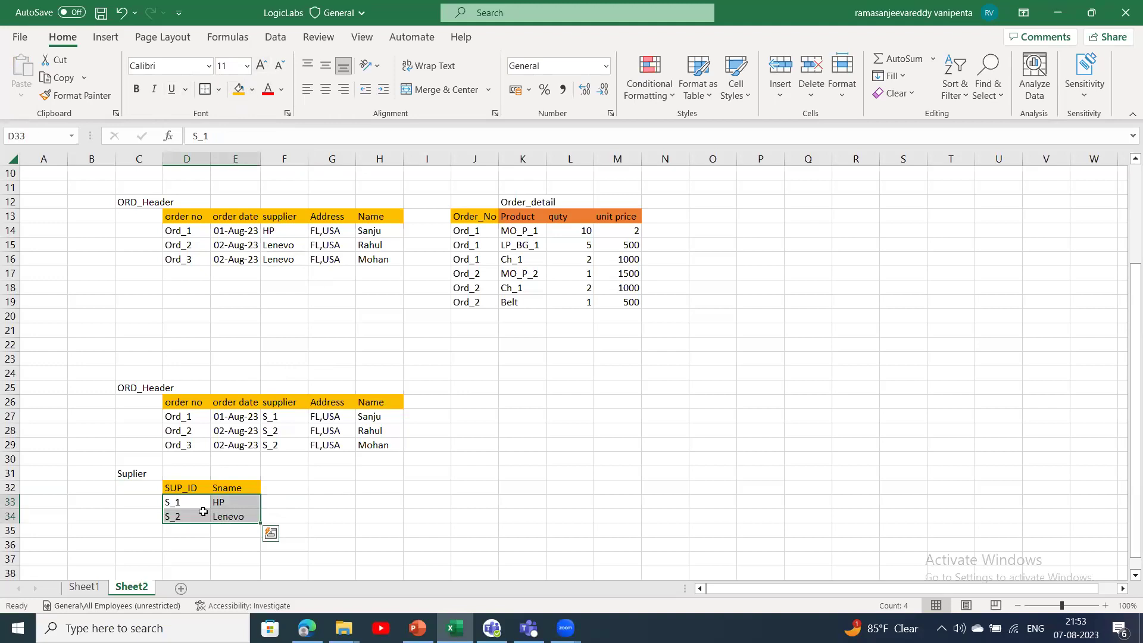
click(184, 498)
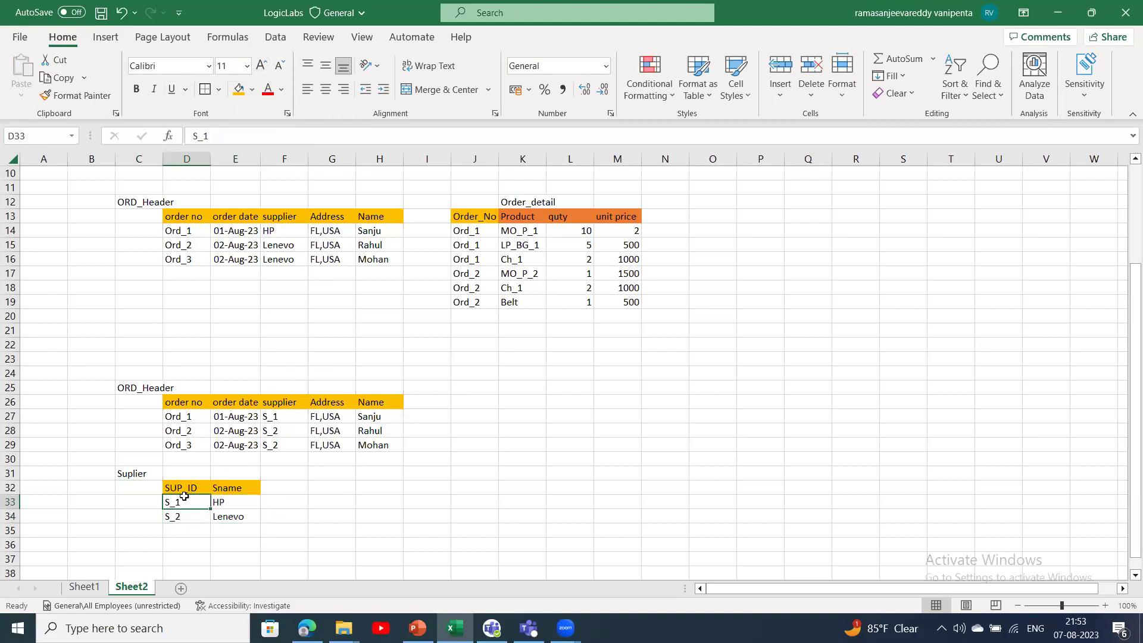
click(291, 428)
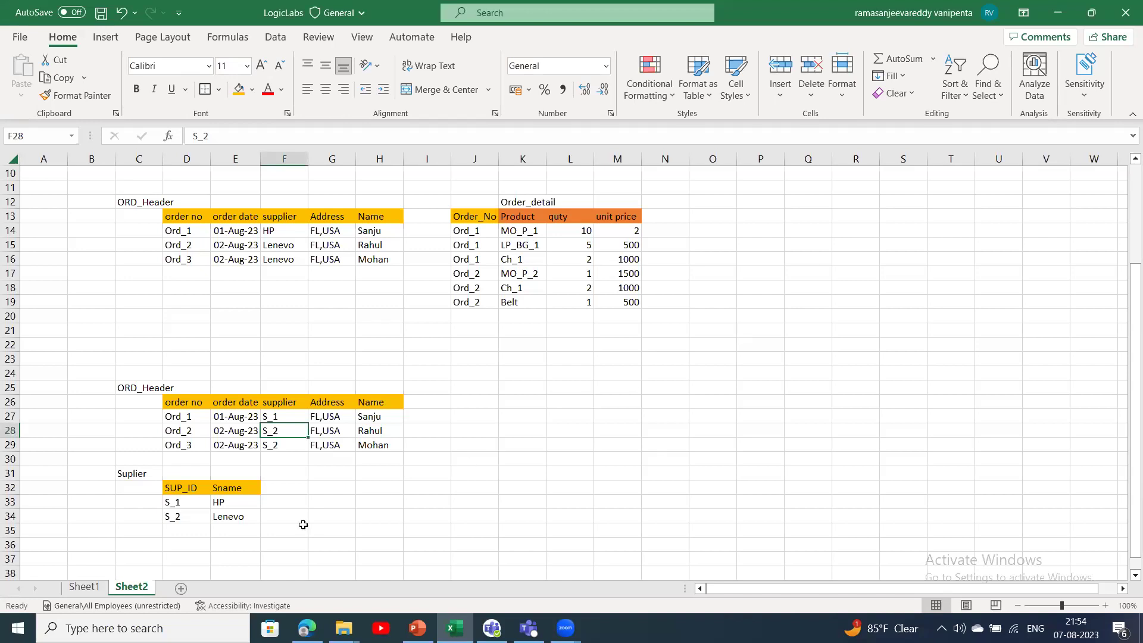
click(533, 387)
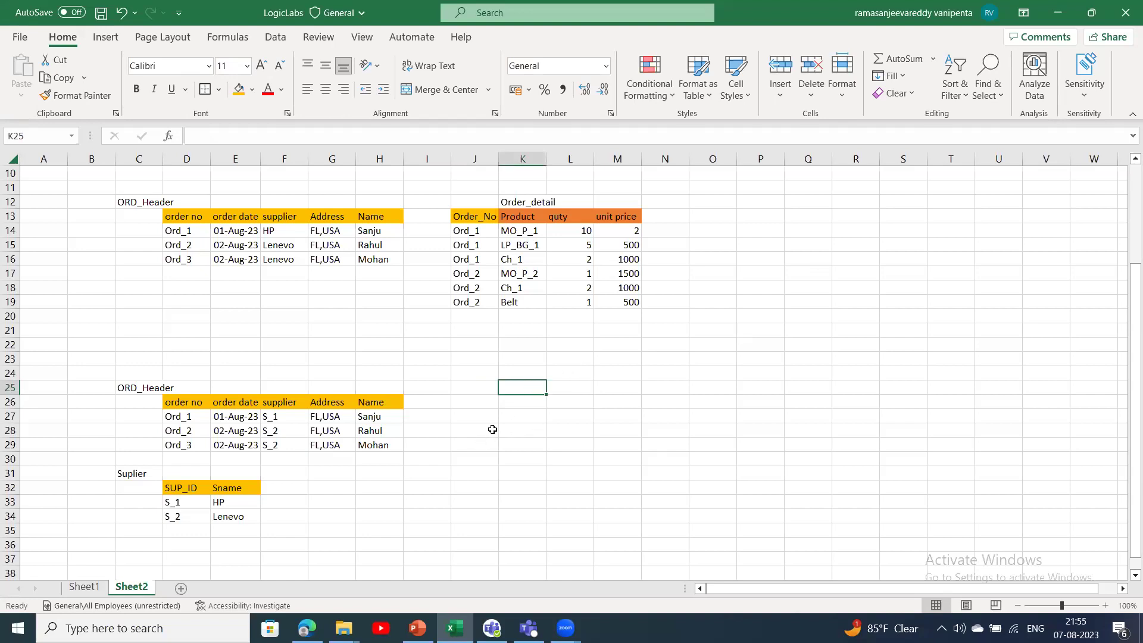
click(530, 404)
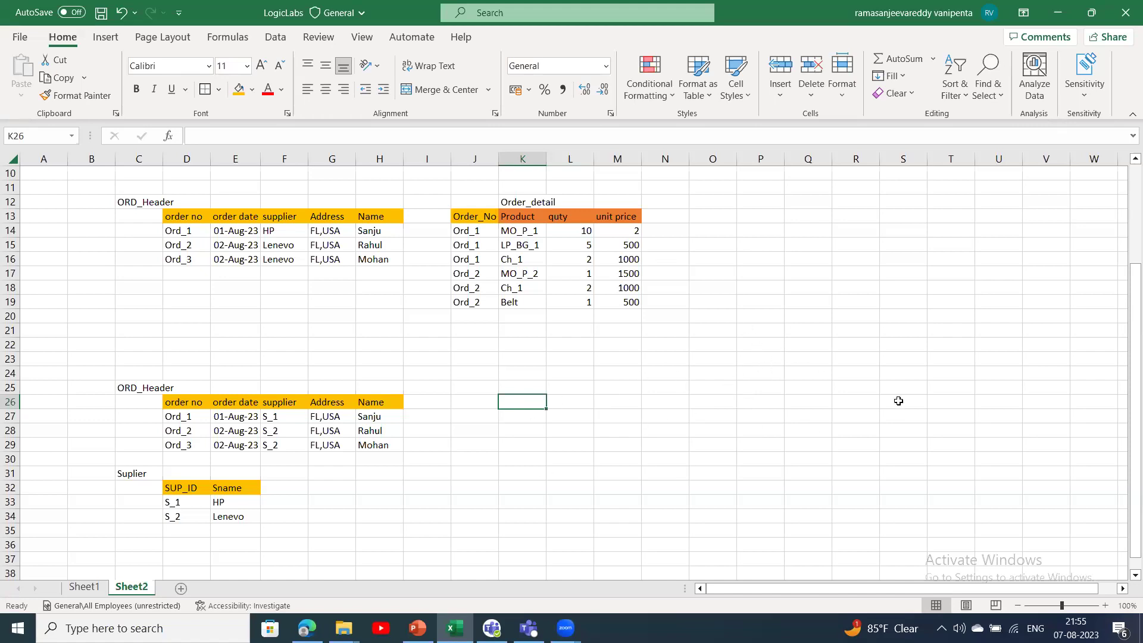
click(209, 505)
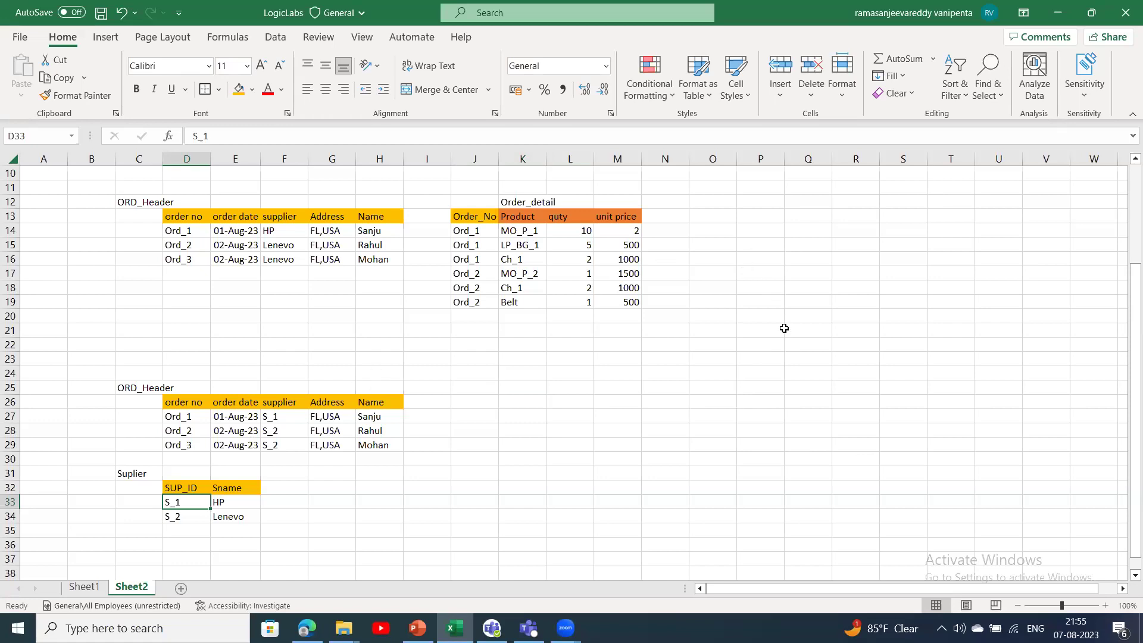
click(159, 444)
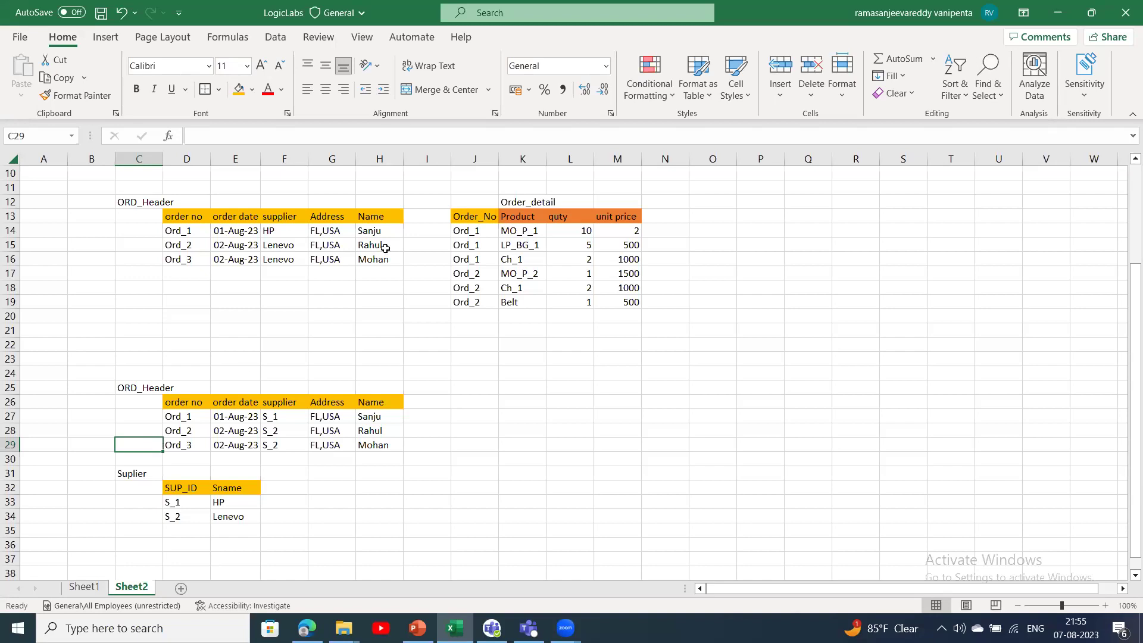
- Copy the Order_detail table from J13:M19 to J26, beside the copied ORD_Header table
drag(469, 215, 617, 302)
key(ctrl+c)
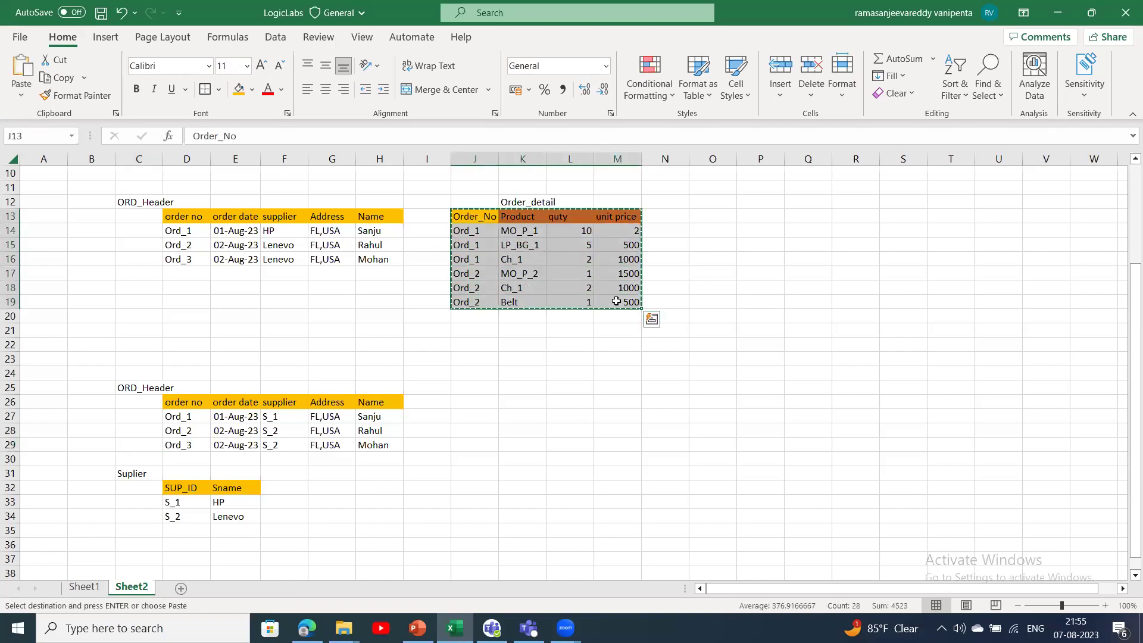
click(484, 396)
key(ctrl+v)
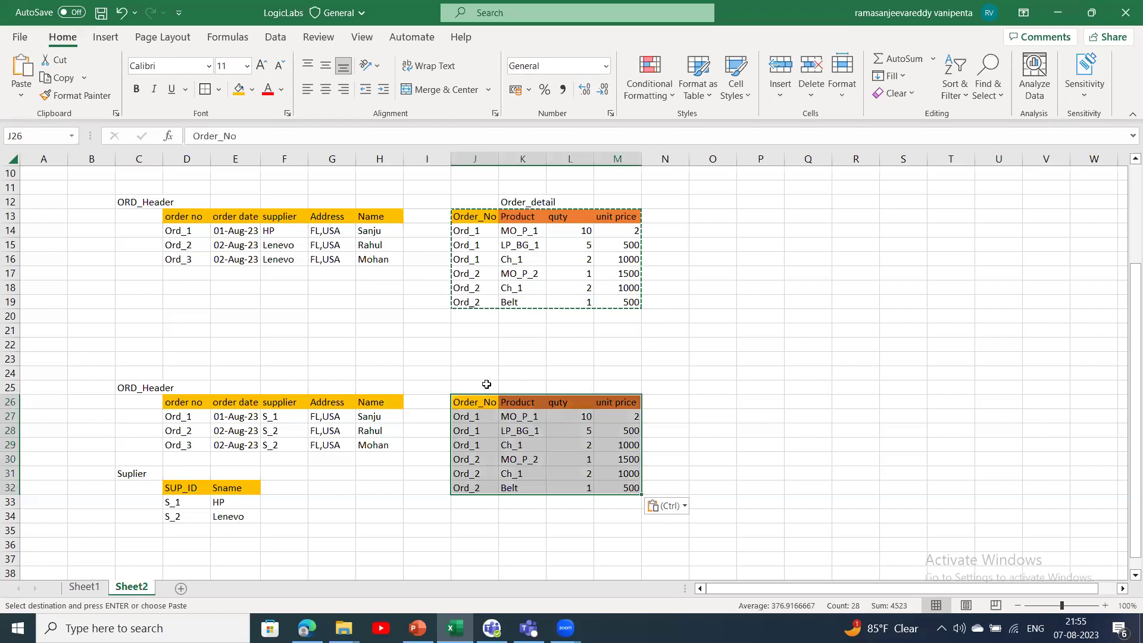
click(490, 387)
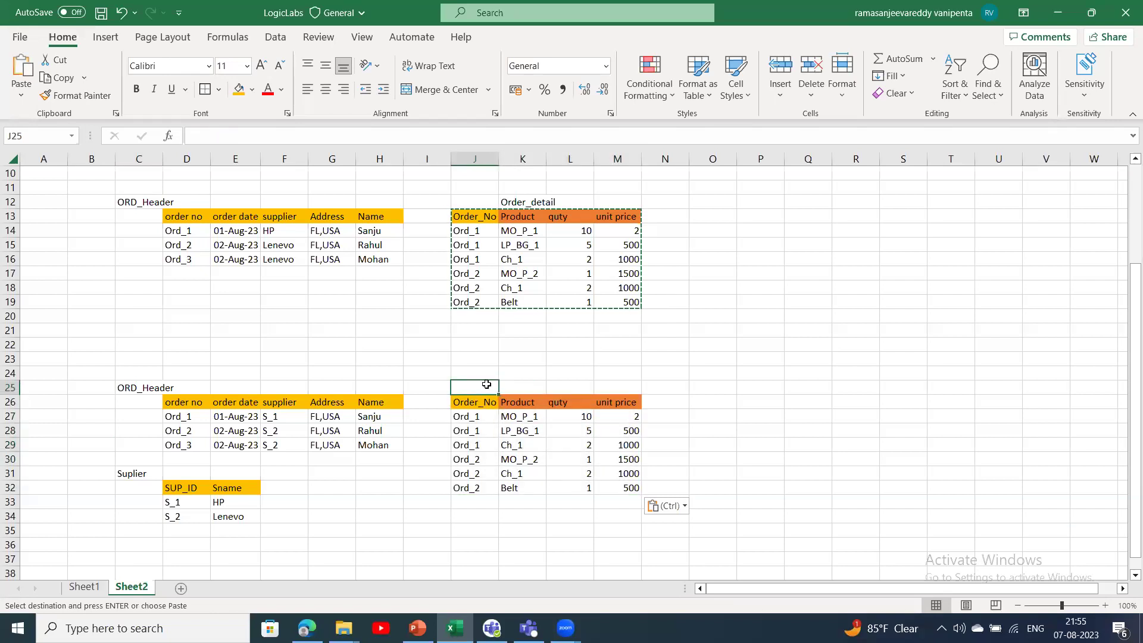
- Enter the table title Products in J34, below the copied order detail table
click(525, 421)
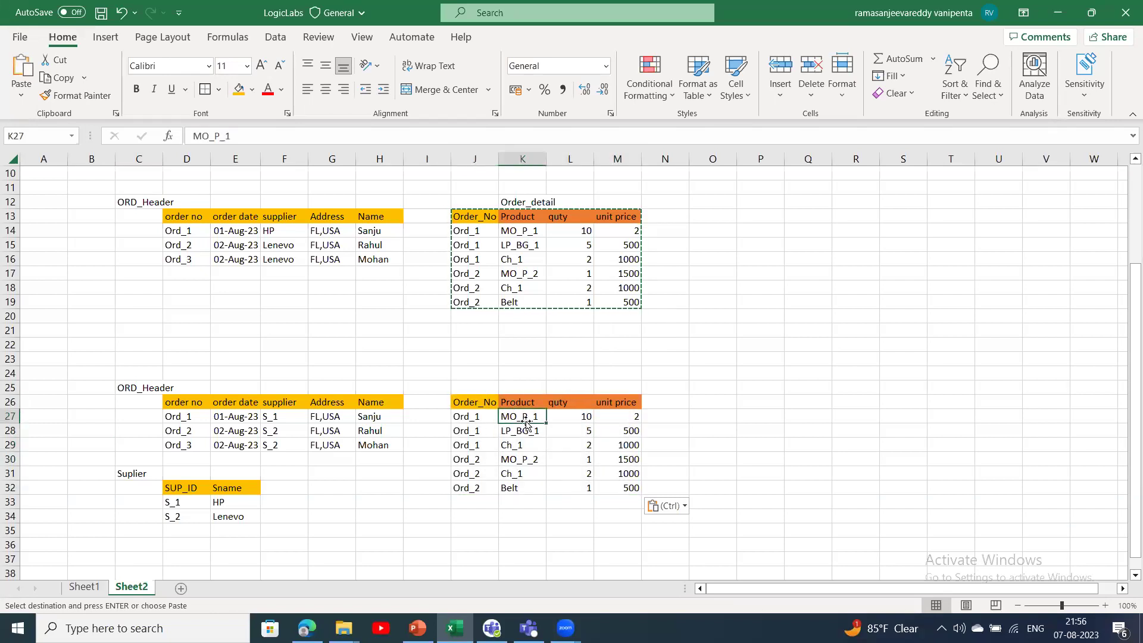
double_click(543, 404)
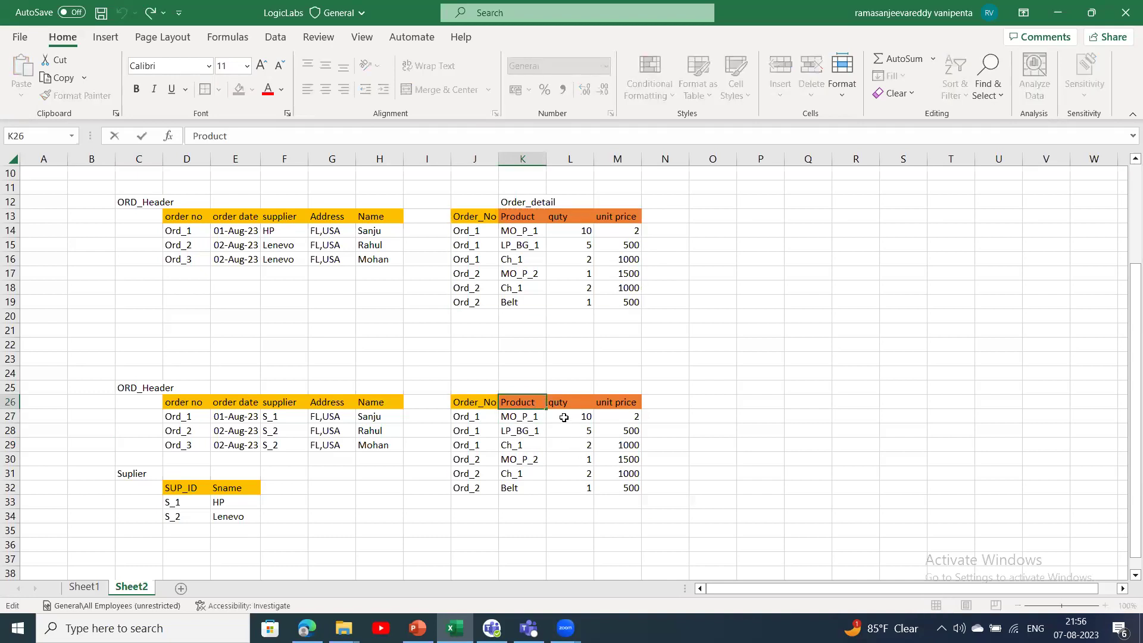
click(519, 527)
key(Up)
key(Left)
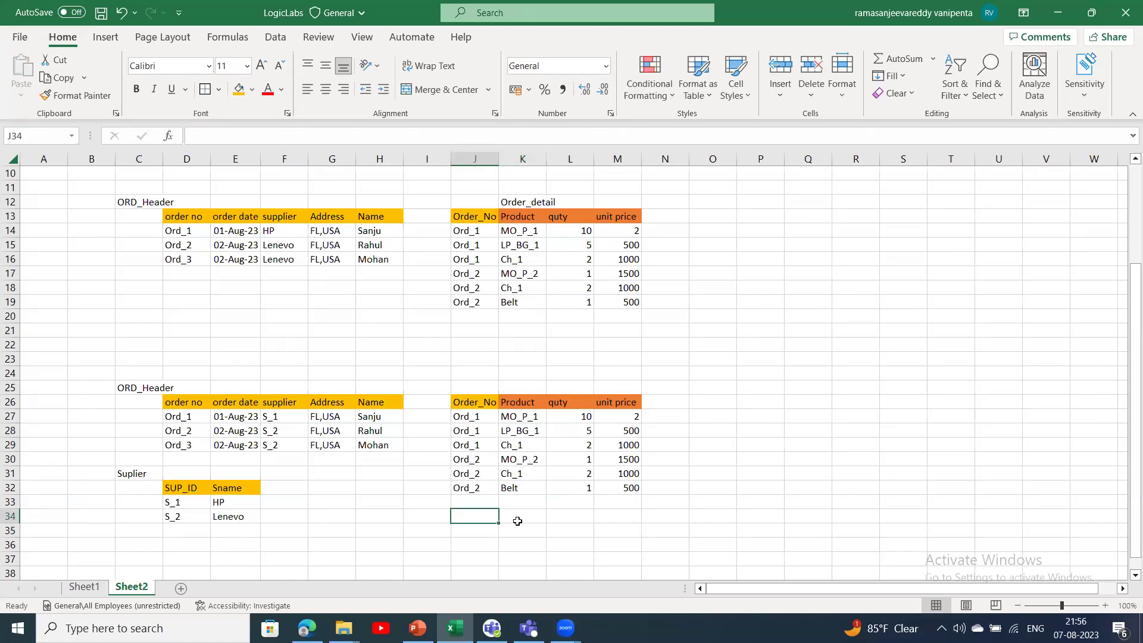
text(Proid)
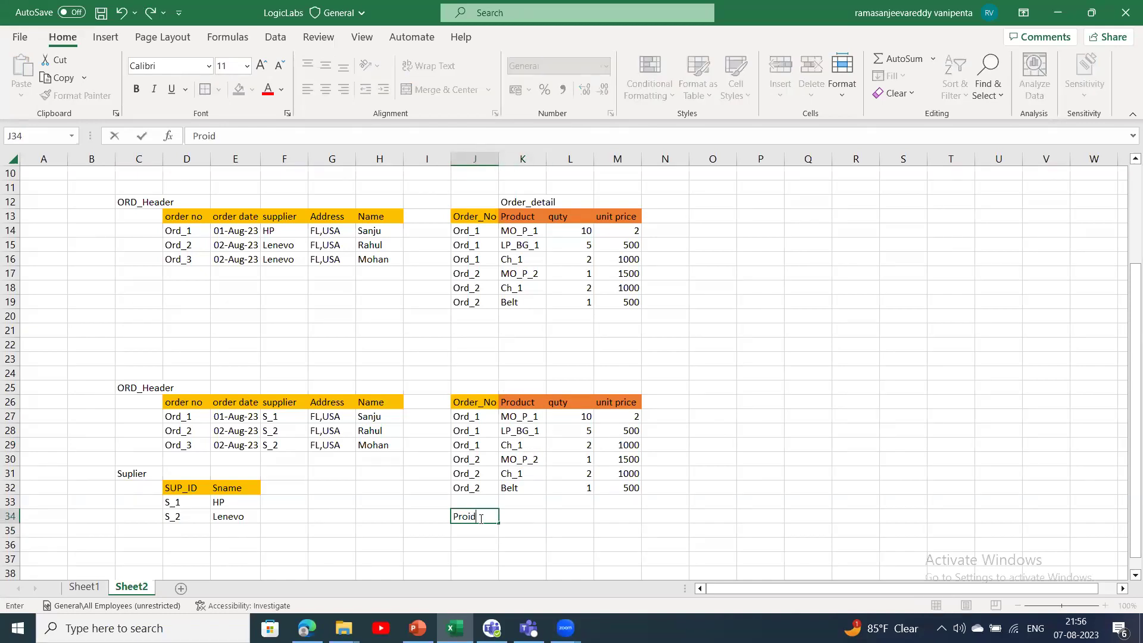
key(BackSpace)
key(BackSpace)
text(ducts)
- Enter the column headings P_ID in K35 and P_name in L35 of the Products table
click(532, 534)
text(P)
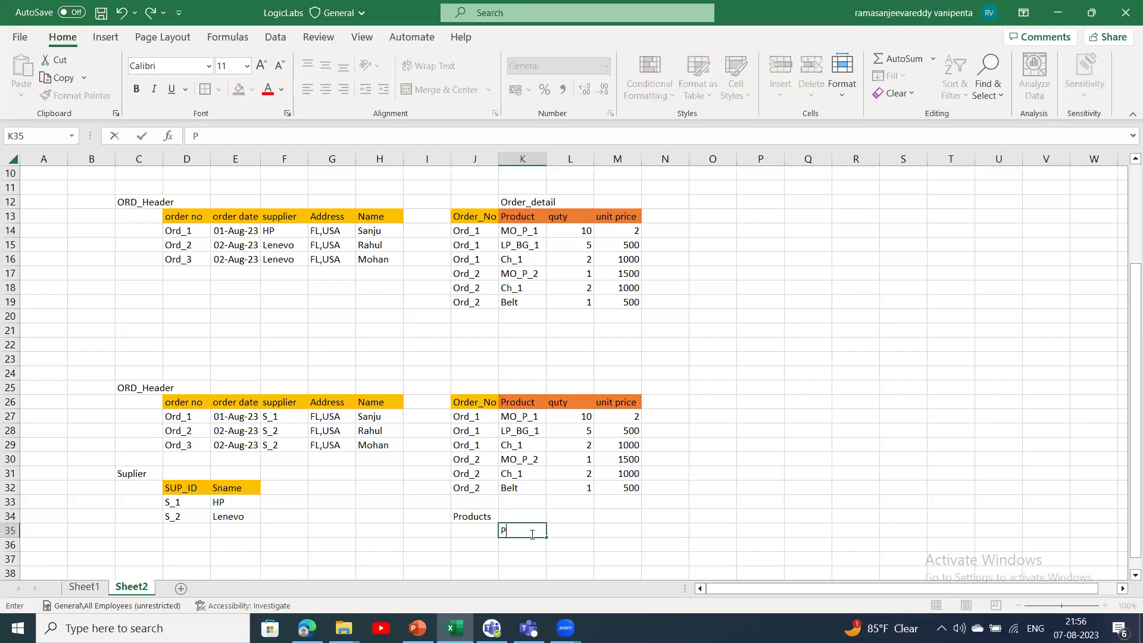
text(_ID)
click(564, 538)
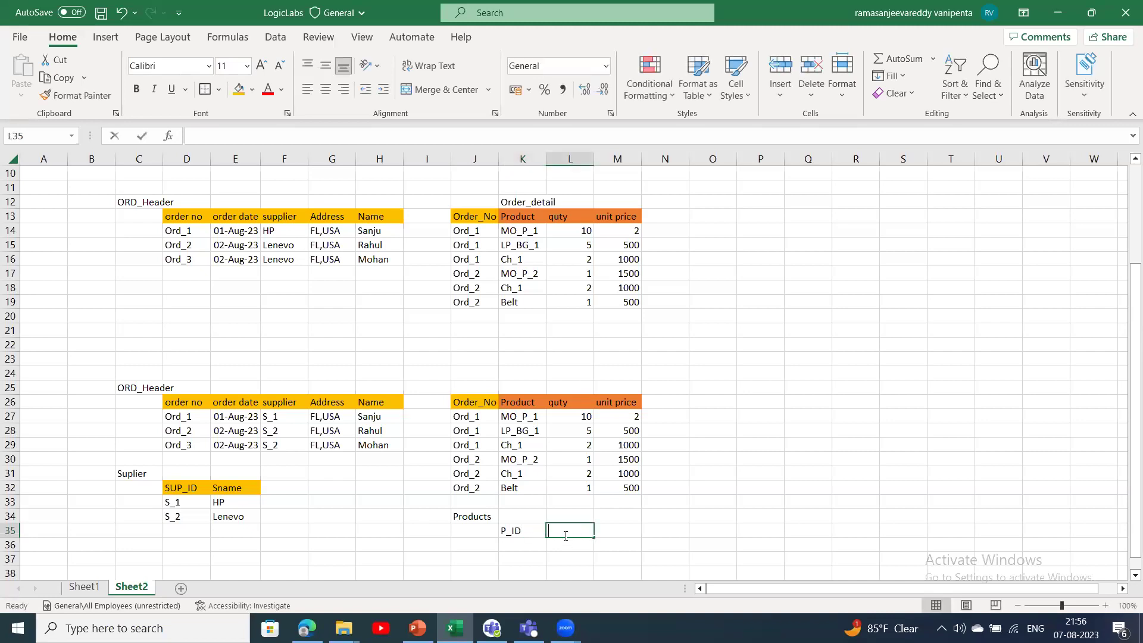
text(Pnmam)
key(BackSpace)
key(BackSpace)
key(BackSpace)
key(BackSpace)
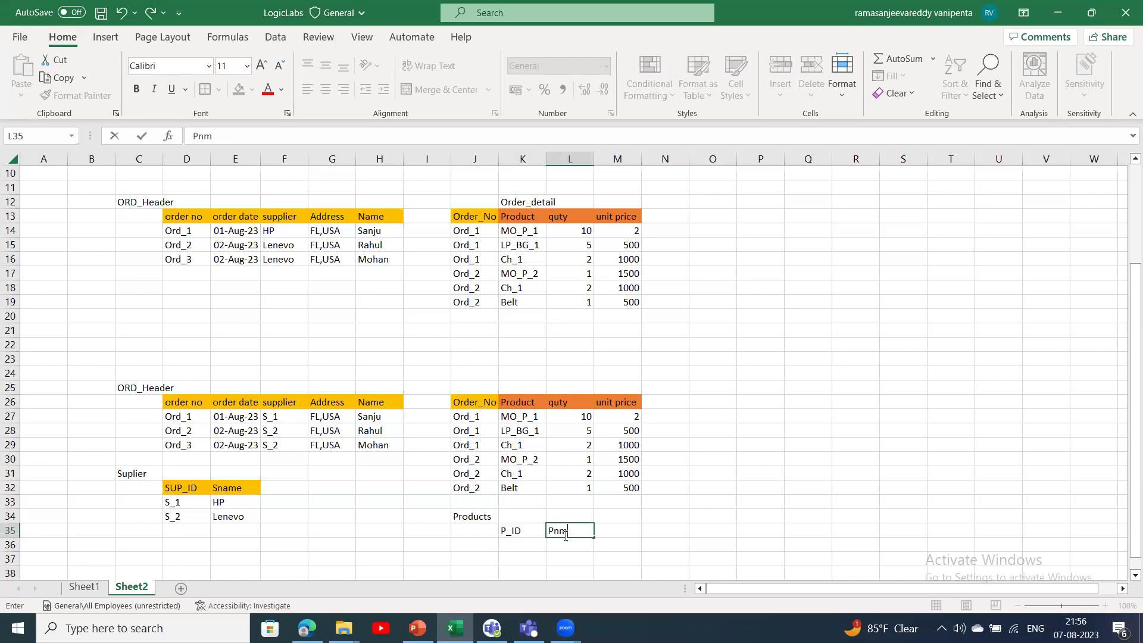
text(_name)
key(Return)
key(Return)
key(Return)
key(Return)
key(Return)
key(Return)
key(Return)
key(Return)
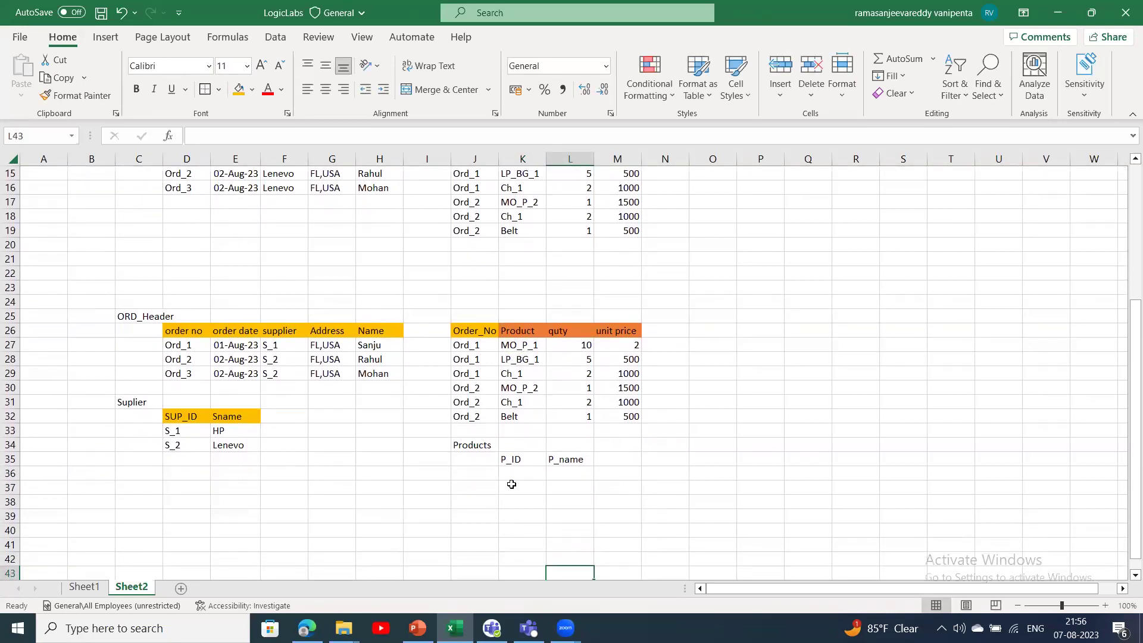
- Copy the product names from K27:K32 into the P_name column starting at L36
drag(525, 349, 527, 415)
key(ctrl+c)
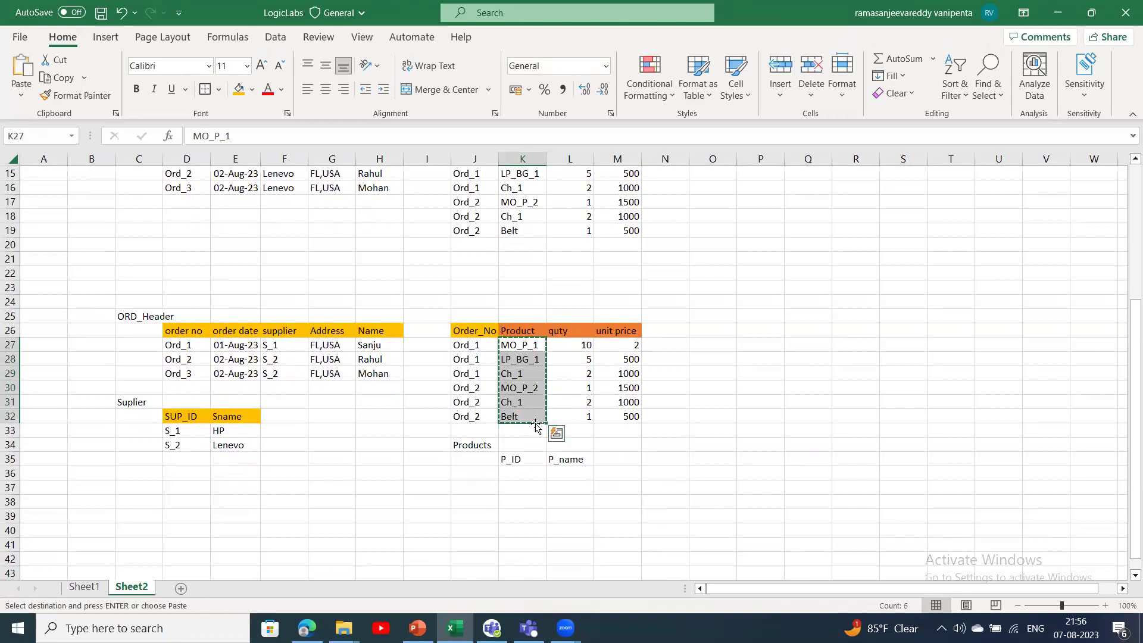
click(566, 479)
key(ctrl+v)
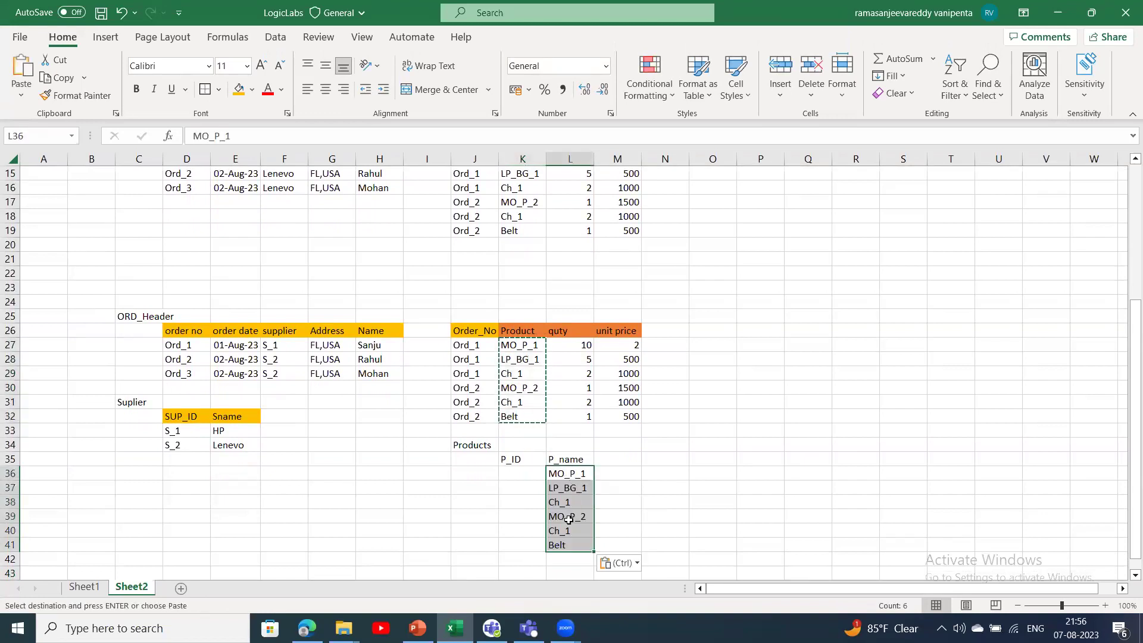
click(572, 479)
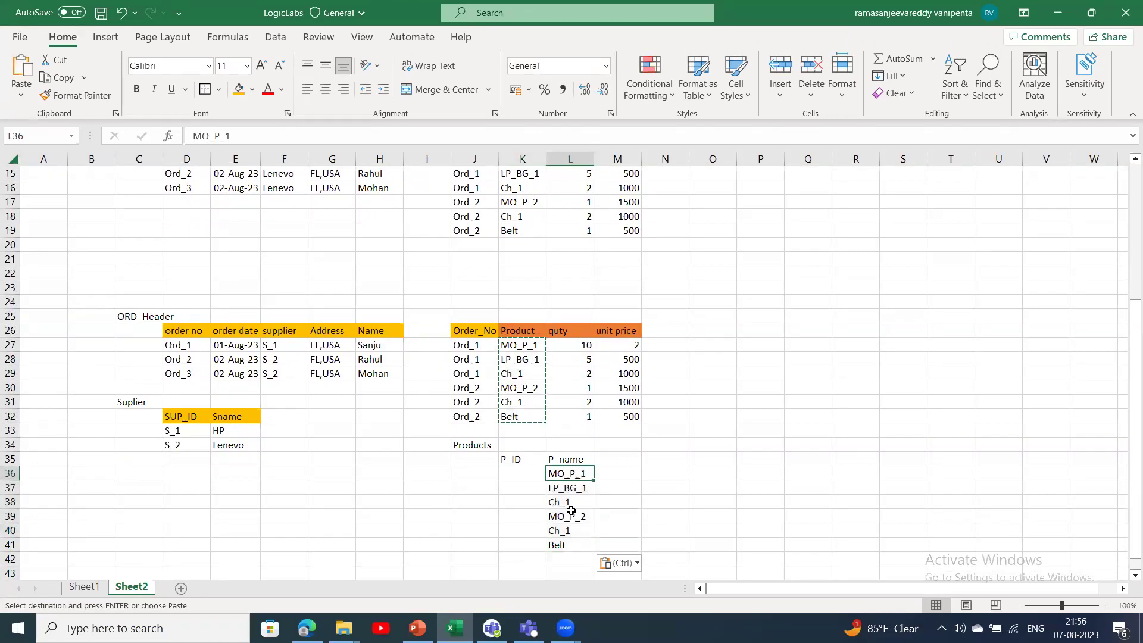
- Remove the duplicate Ch_1 from L40 and move Belt up from L41 into its place
click(572, 531)
key(Delete)
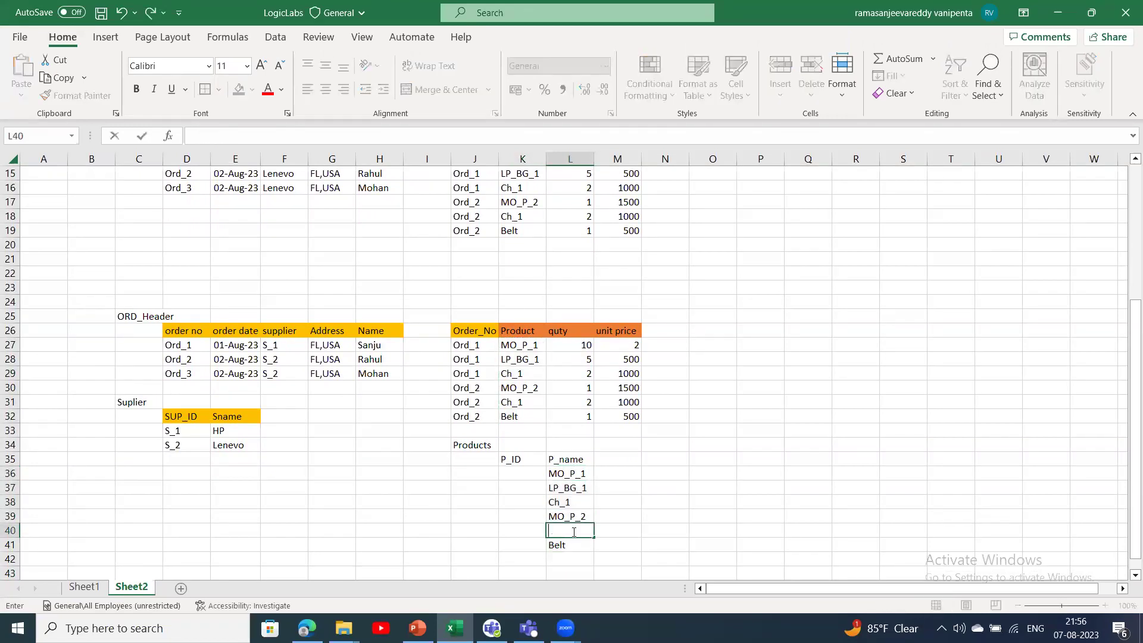
click(579, 547)
key(ctrl+c)
click(580, 532)
key(ctrl+v)
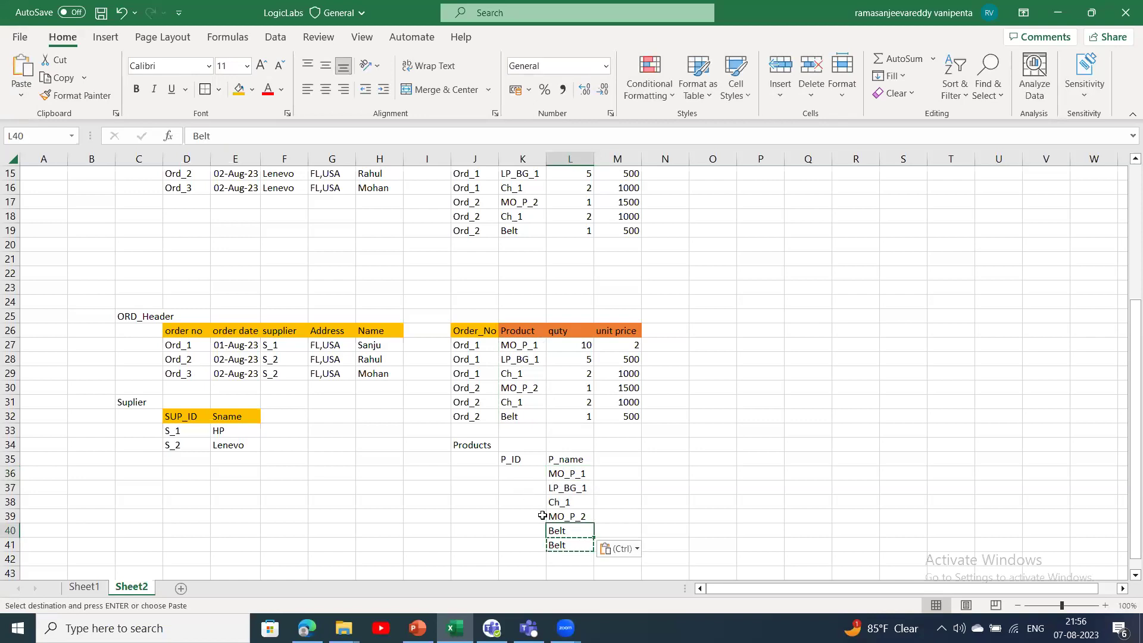
click(557, 549)
key(Delete)
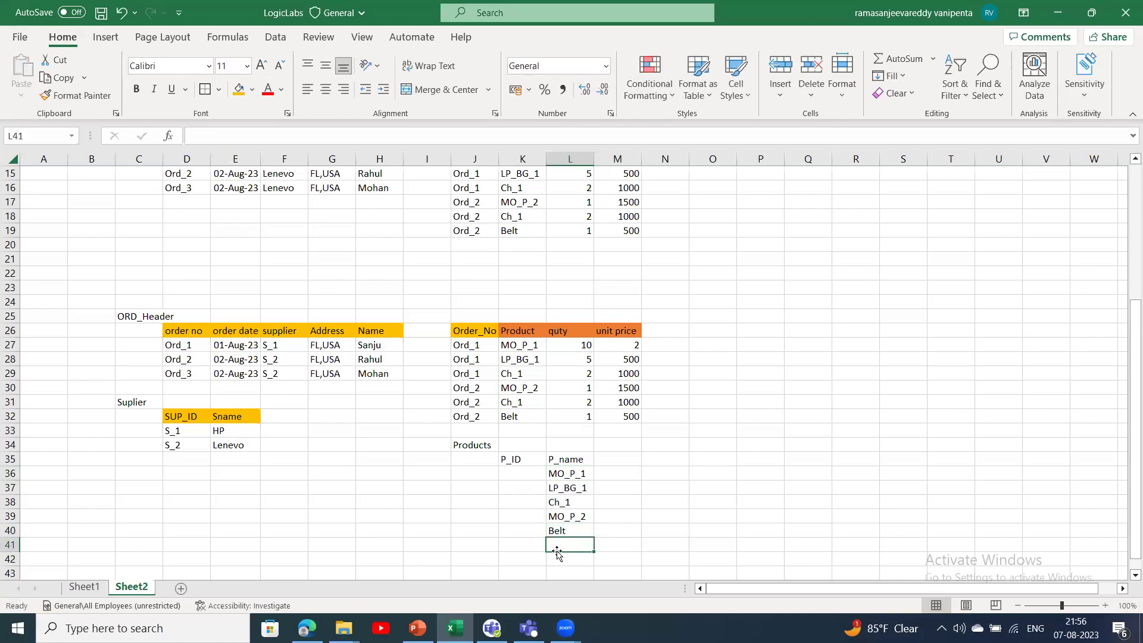
- Fill the P_ID and P_name heading cells K35:L35 with the same gold color as the Suplier headings
click(521, 462)
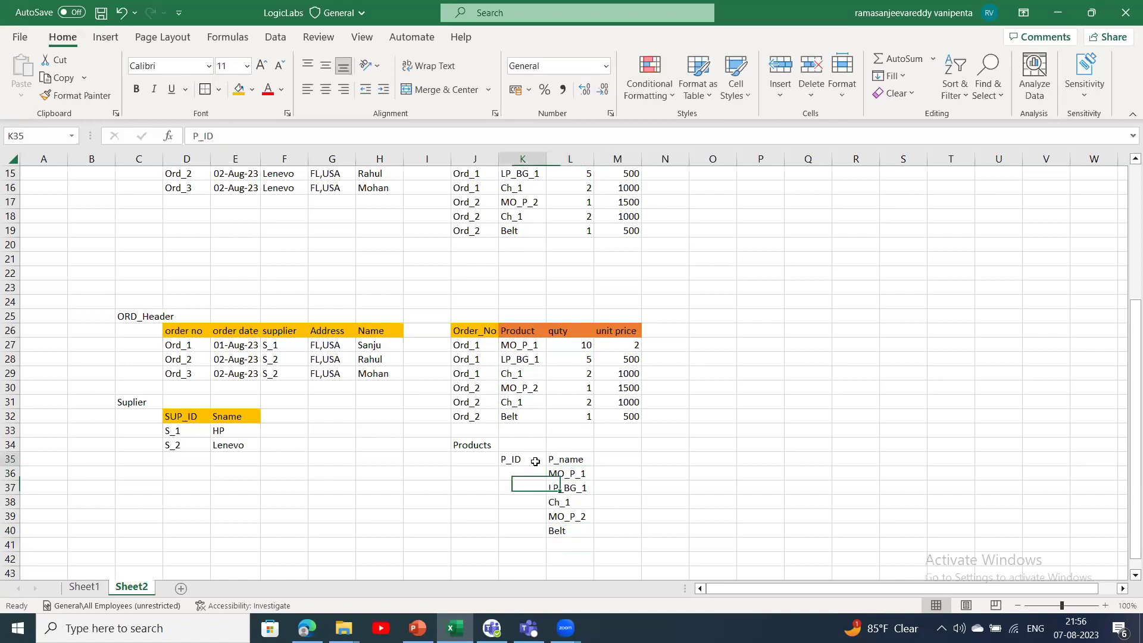
drag(535, 462, 581, 459)
click(239, 90)
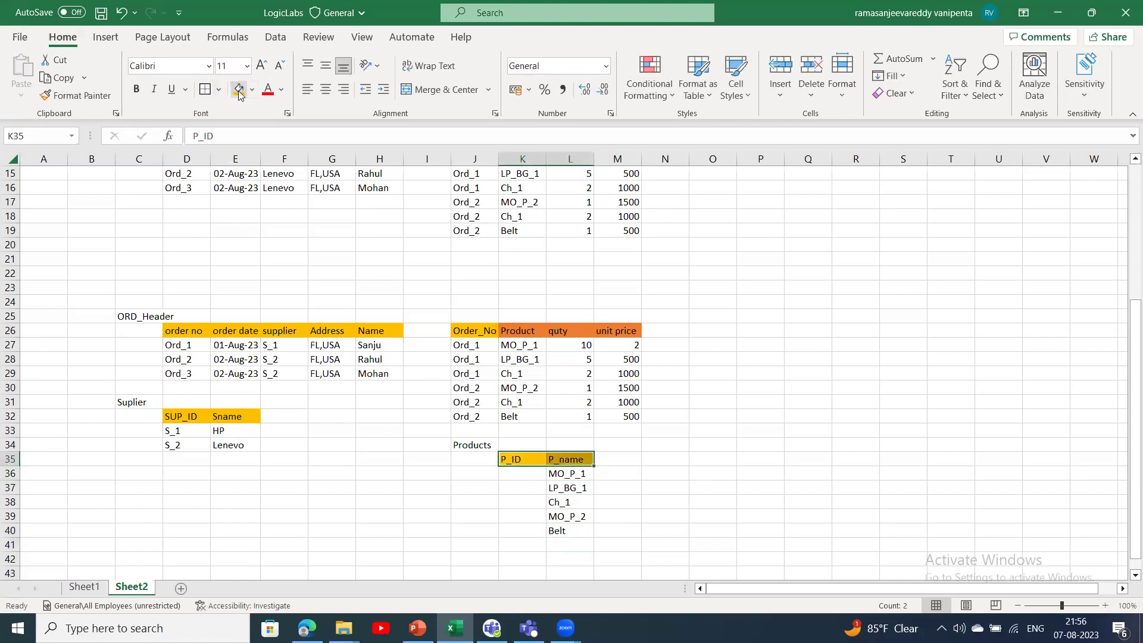
- Number the products in K36:K40 with the IDs P_1 through P_5 as a filled series
click(530, 474)
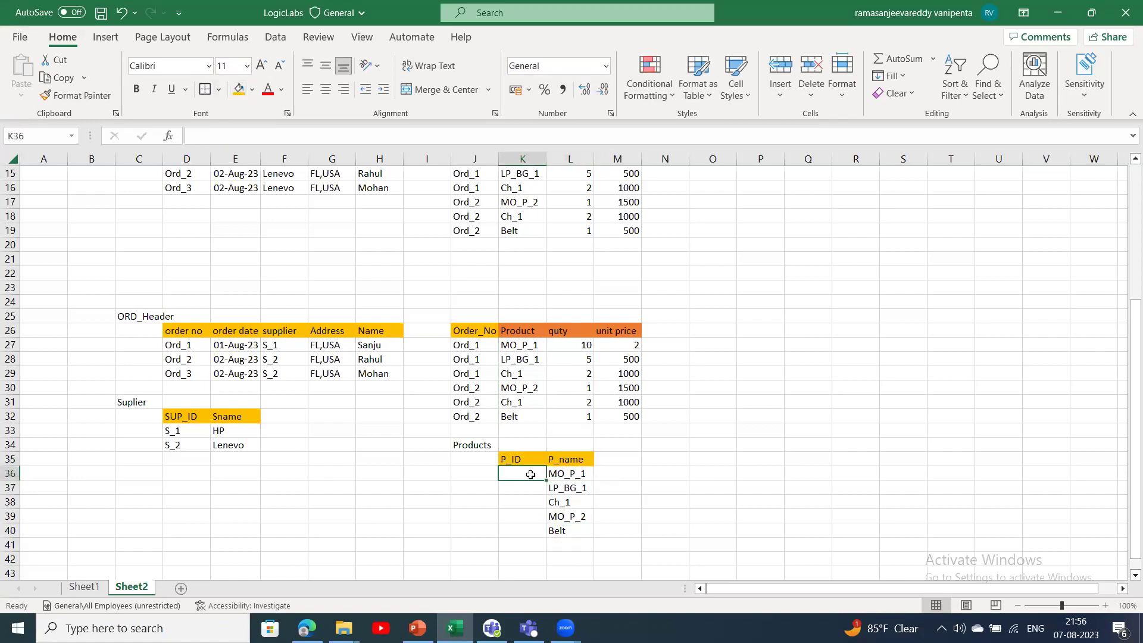
text(P_1)
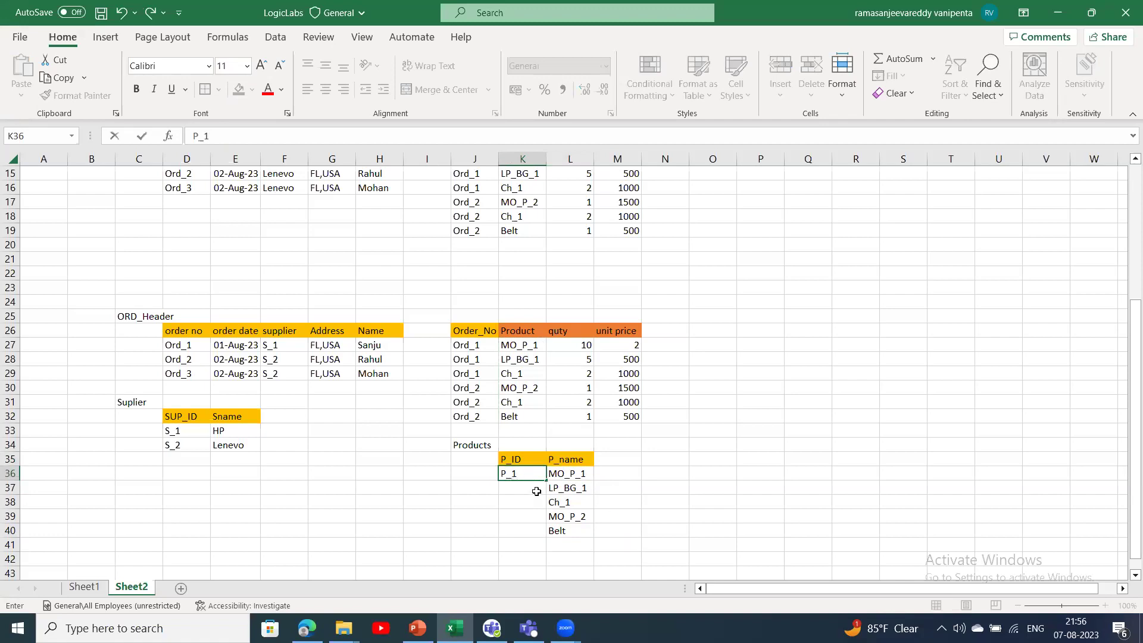
click(532, 486)
text(P2)
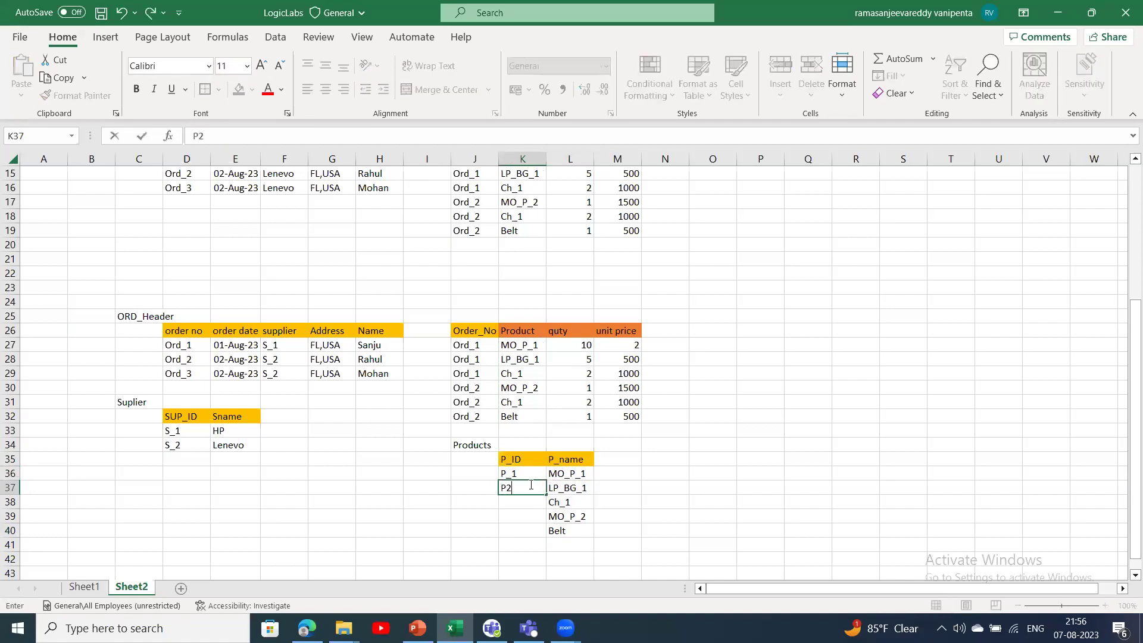
key(ctrl+Return)
click(538, 478)
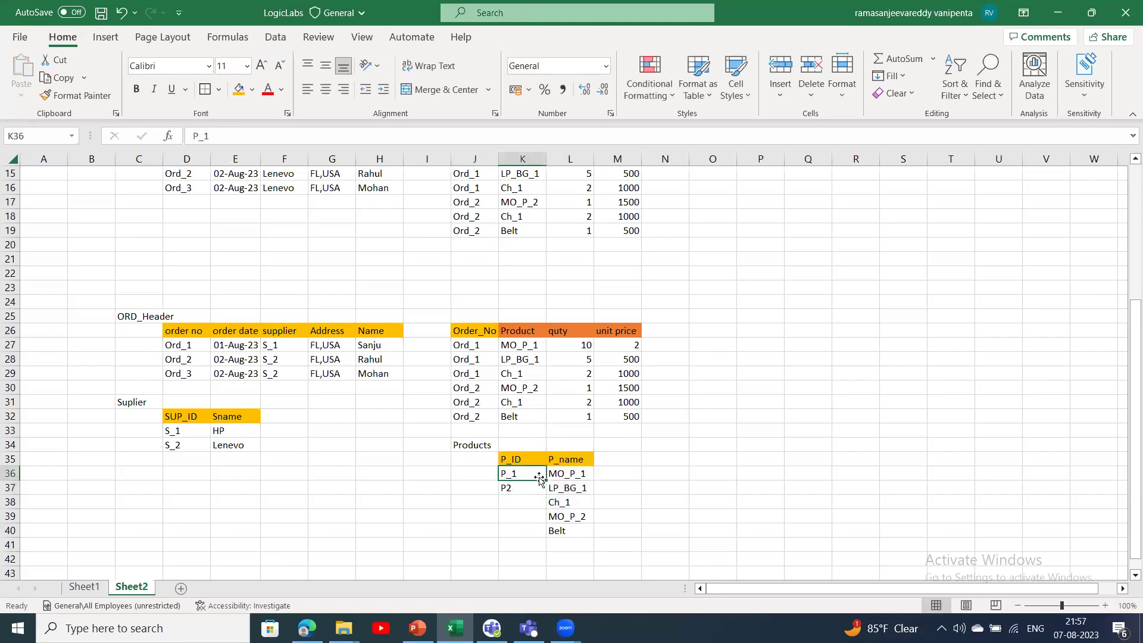
drag(545, 480, 545, 537)
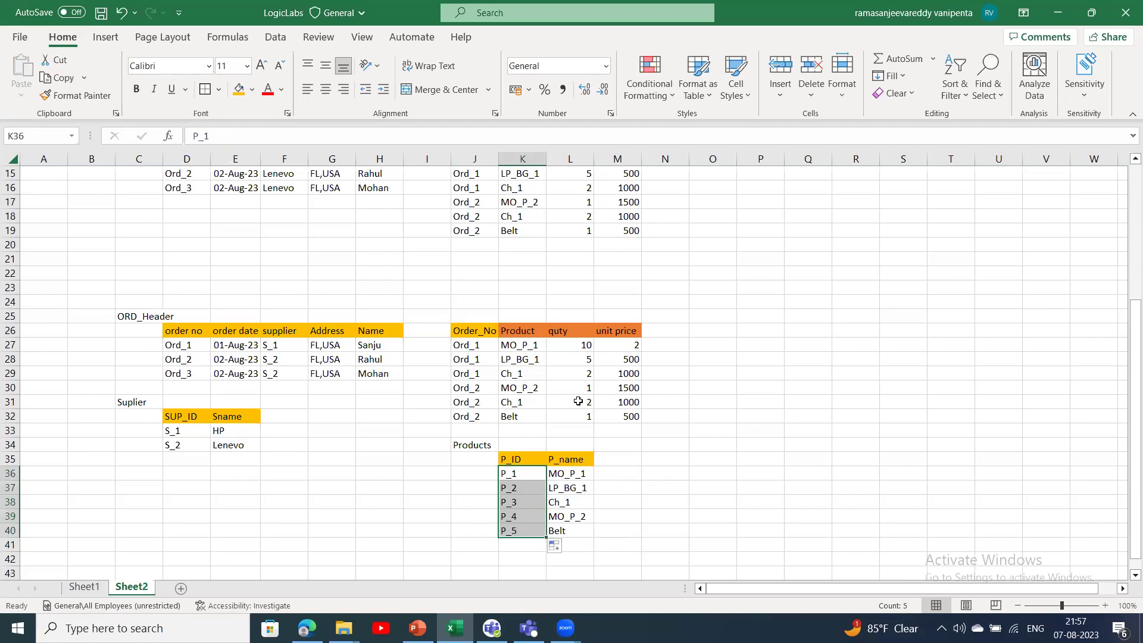
- Replace the product names in K27:K30 of the order detail table with the IDs P_1, P_2, P_3 and P_4
click(535, 346)
text(P_1)
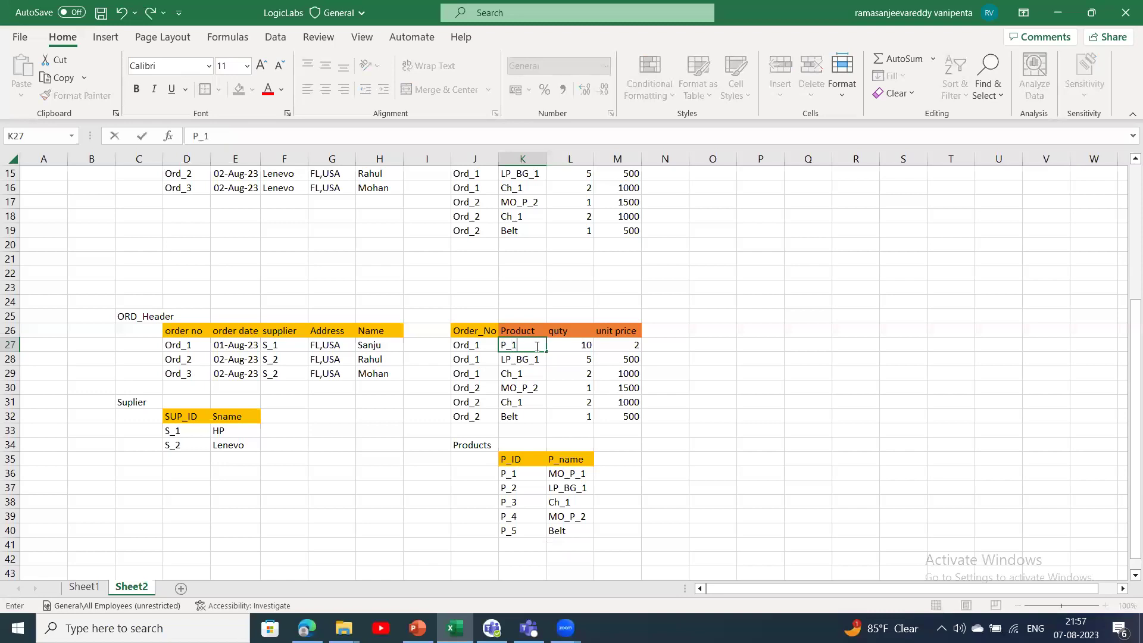
click(538, 361)
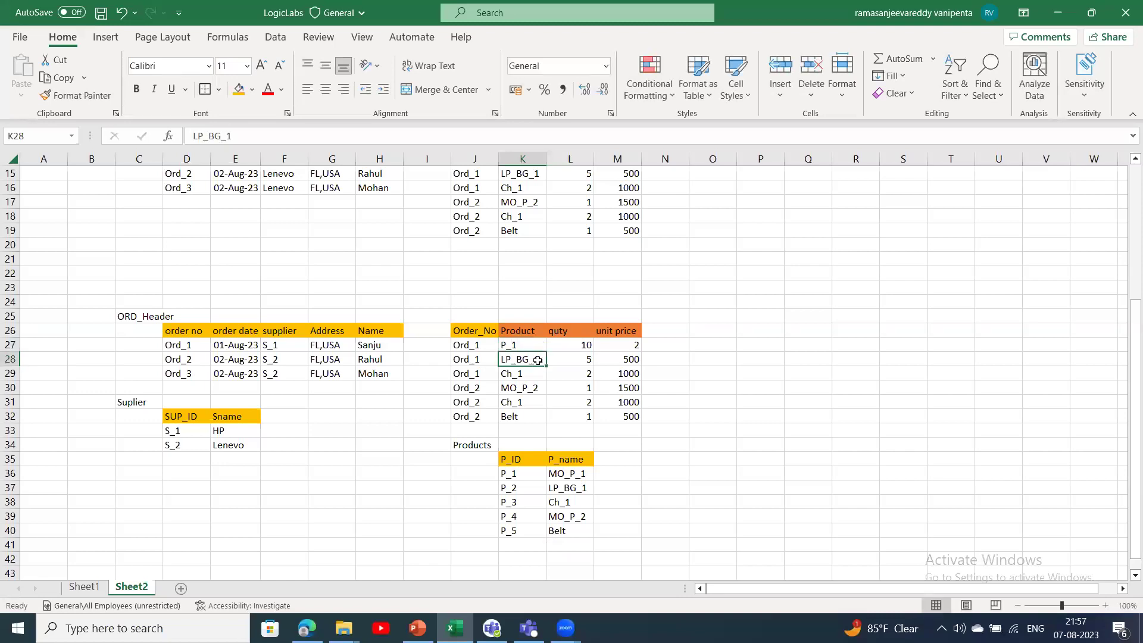
text(P_2)
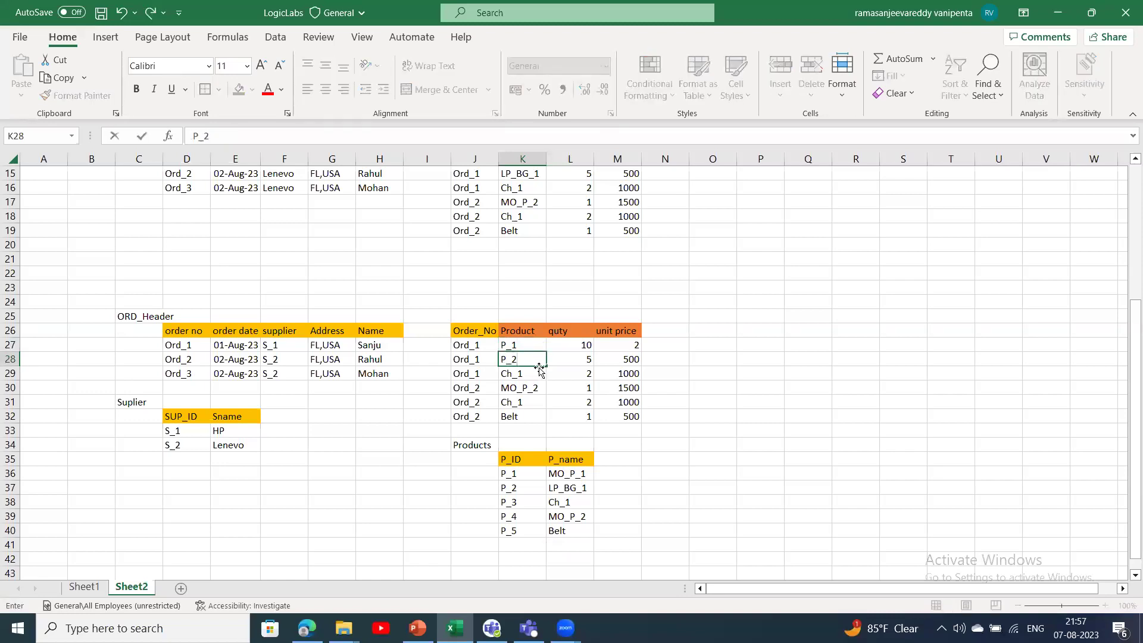
drag(546, 366, 541, 395)
- Replace the product names in K31 and K32 of the order detail table with P_3 and P_5
click(536, 400)
key(BackSpace)
text(P_3)
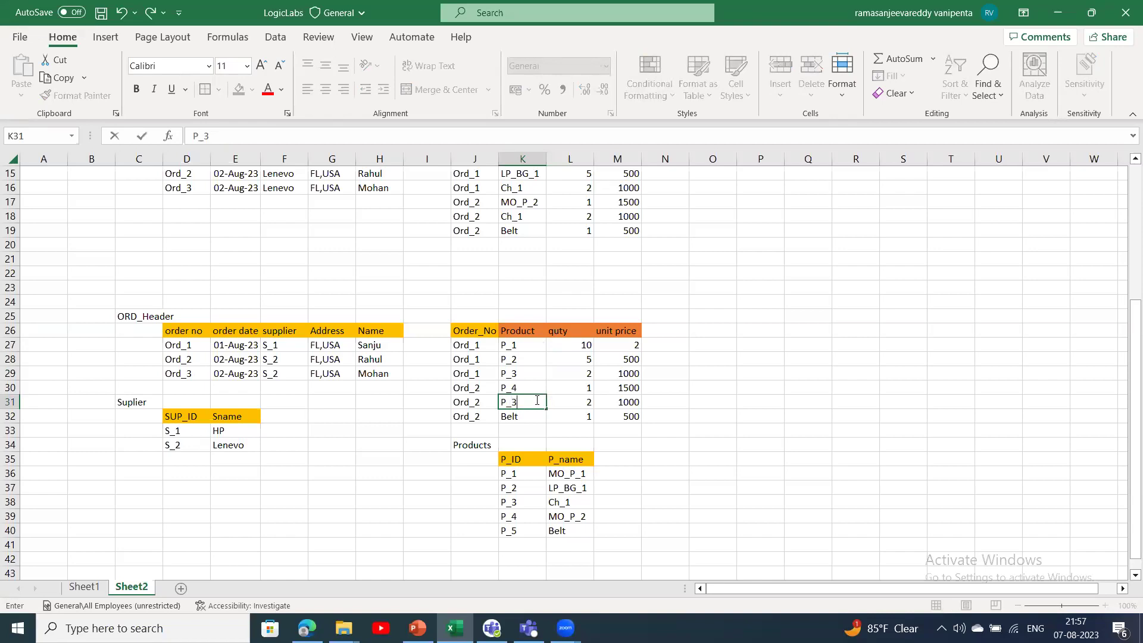
click(541, 418)
key(BackSpace)
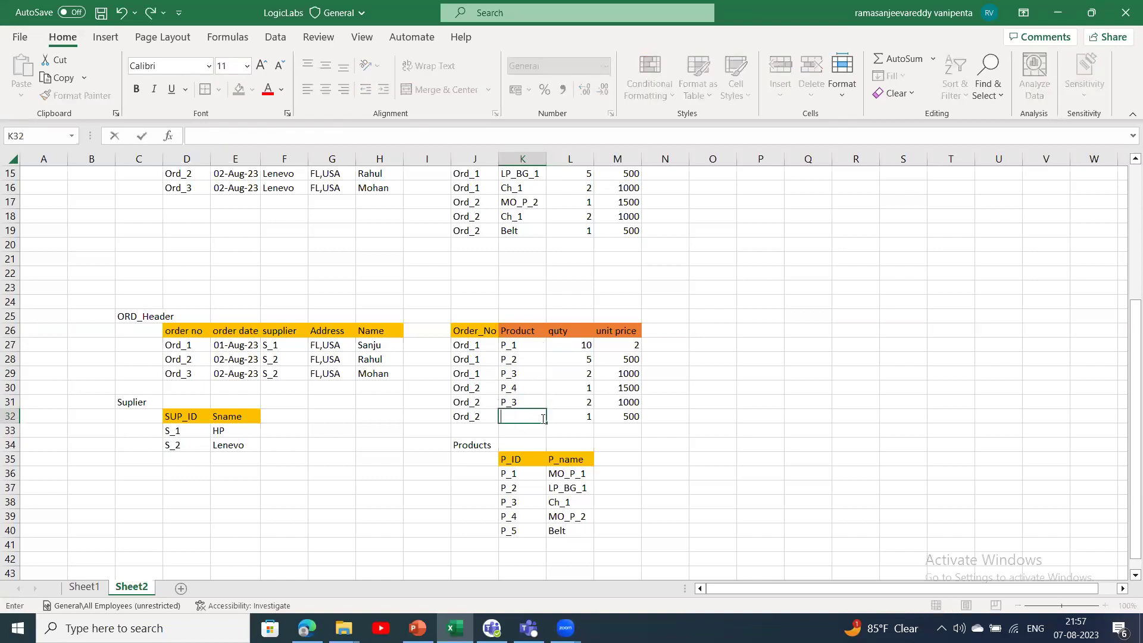
text(P_5)
scroll(797, 500, up, 1)
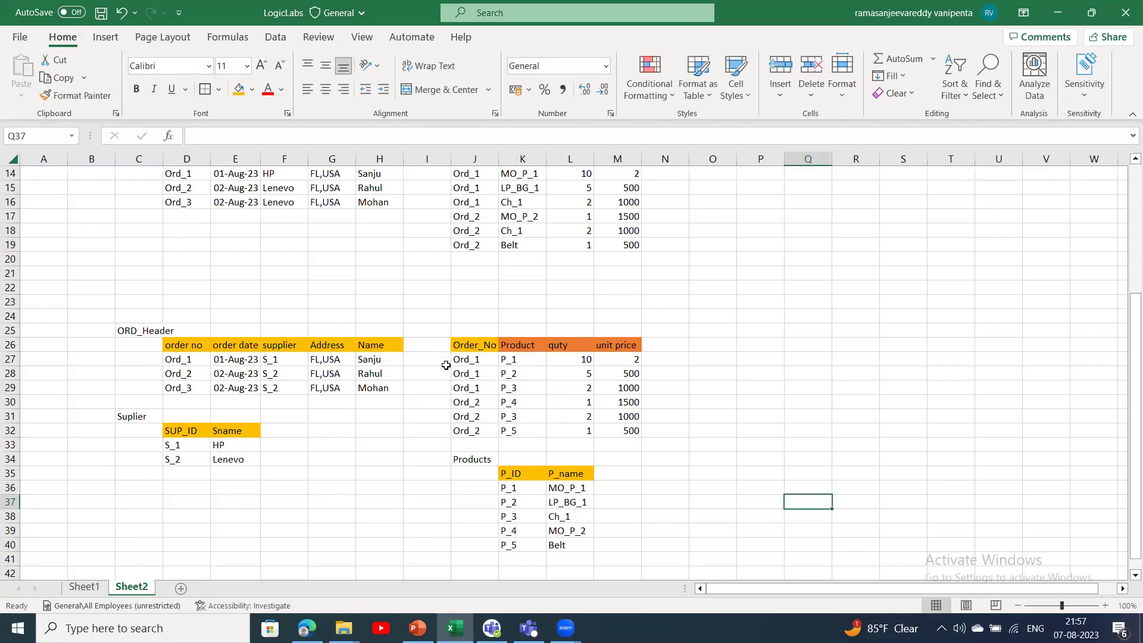
click(520, 403)
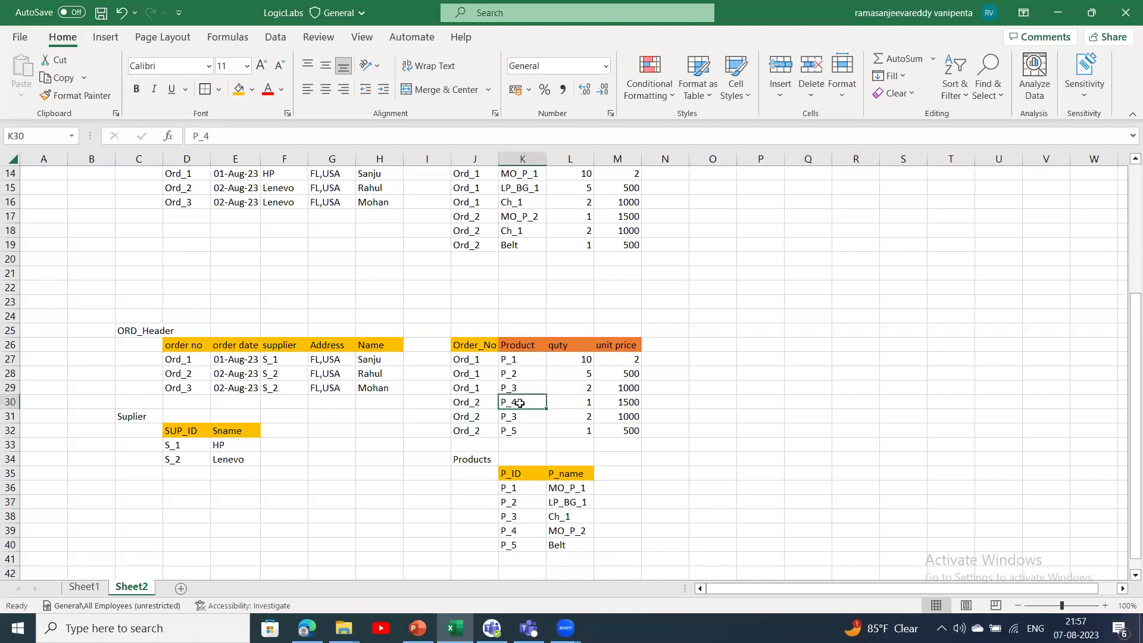
click(552, 499)
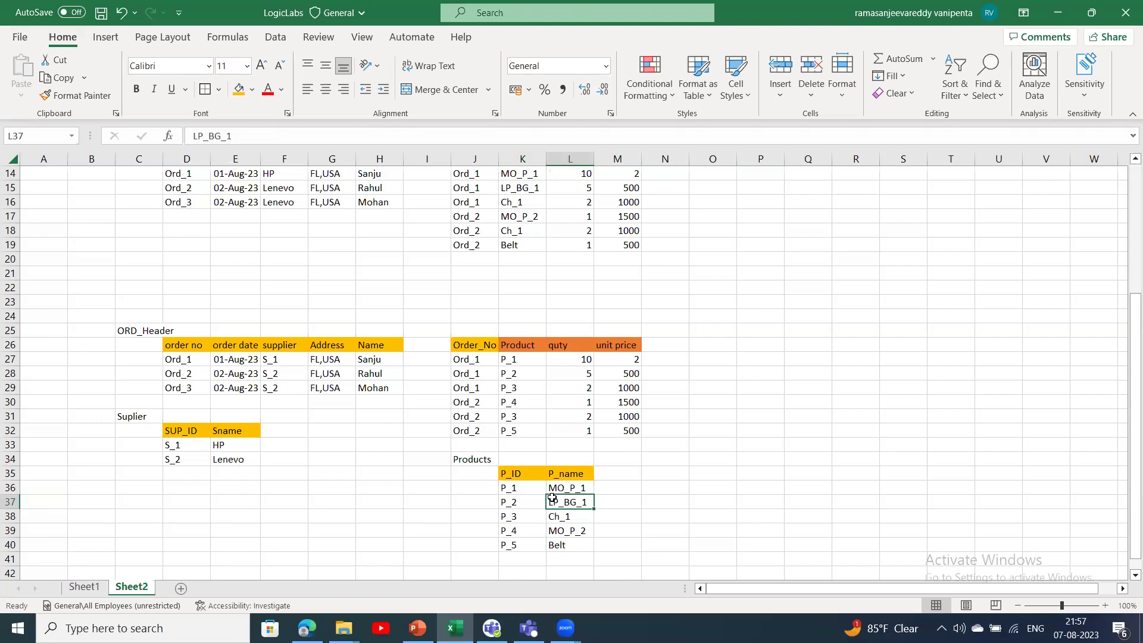
- Enter the second order's number in C44 below the tables, with O as its prefix
click(260, 522)
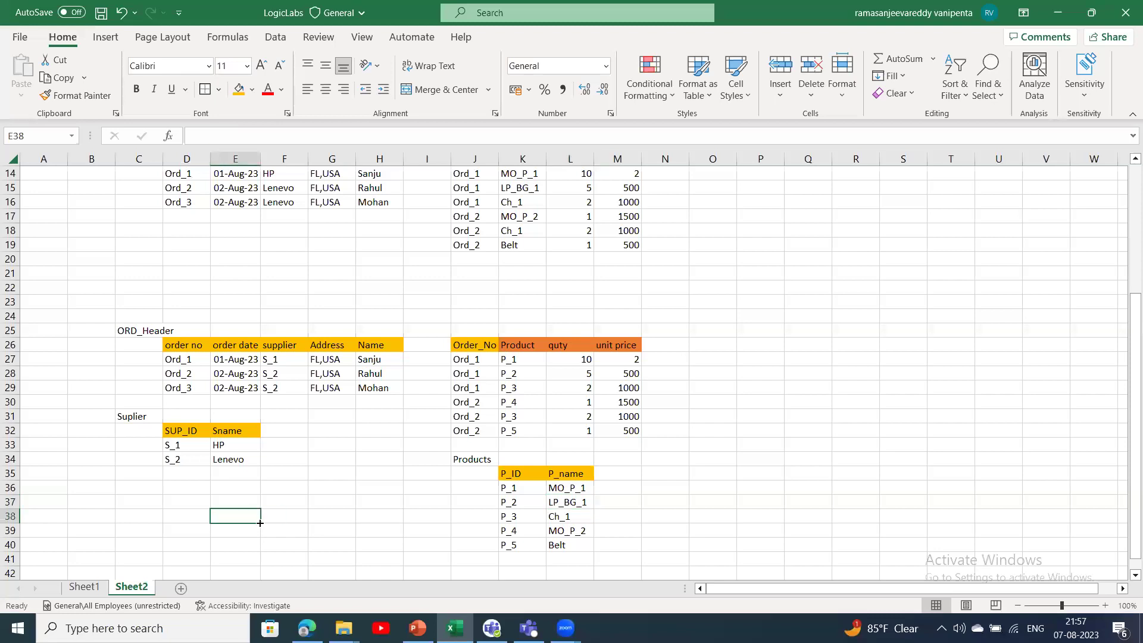
key(Down)
key(Down)
key(Down)
key(Down)
key(Down)
key(Down)
key(Down)
key(Down)
key(Down)
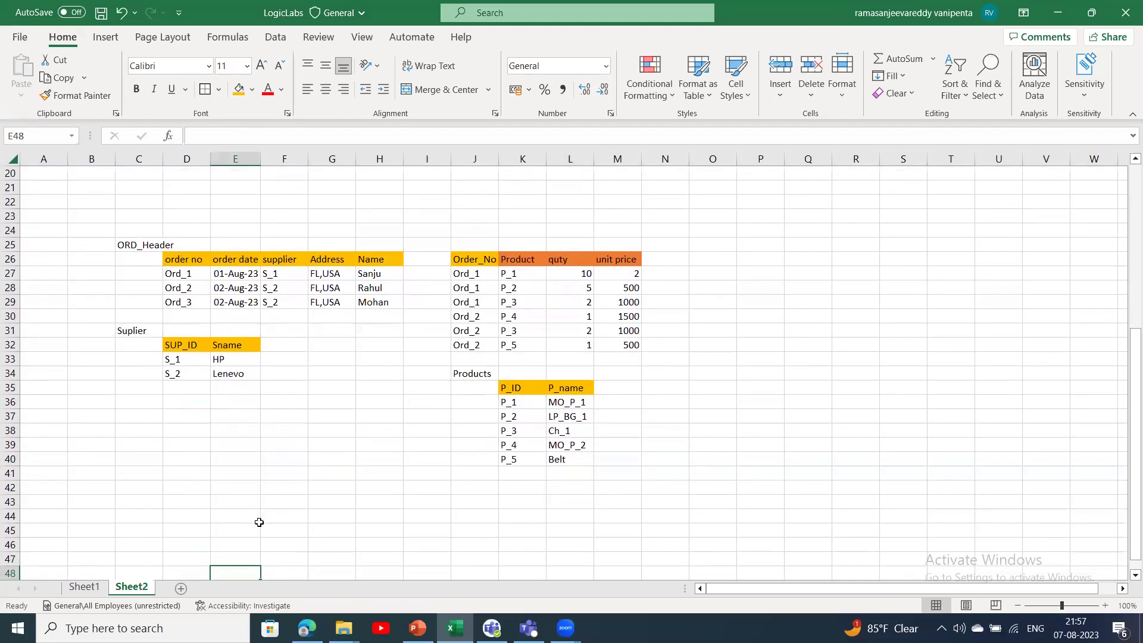
click(201, 515)
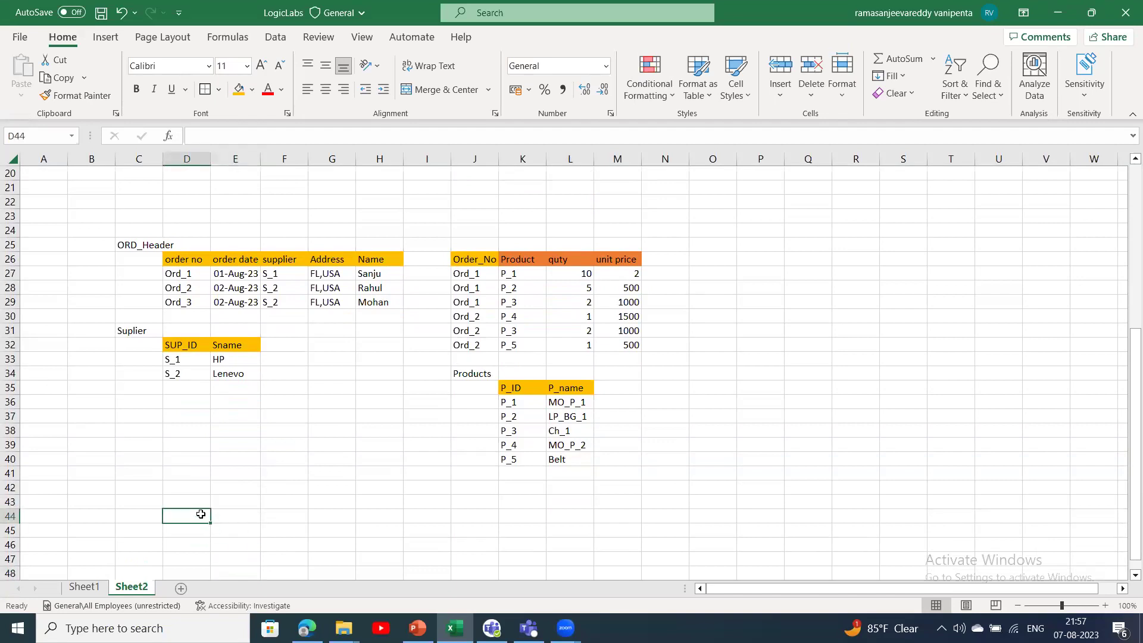
click(144, 515)
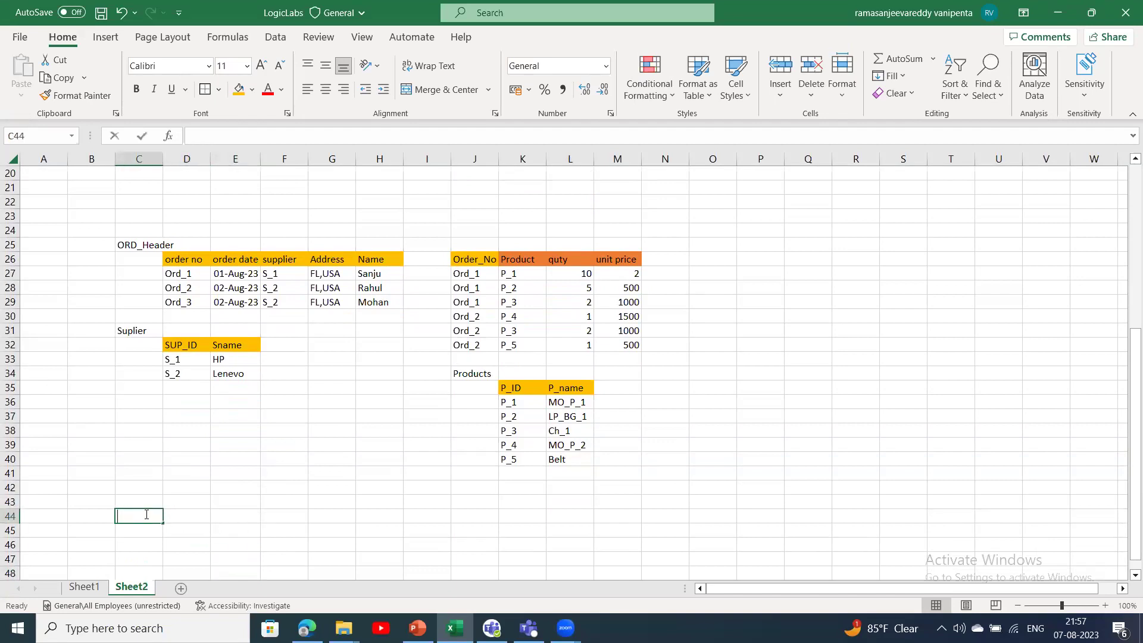
text(O_2)
click(227, 516)
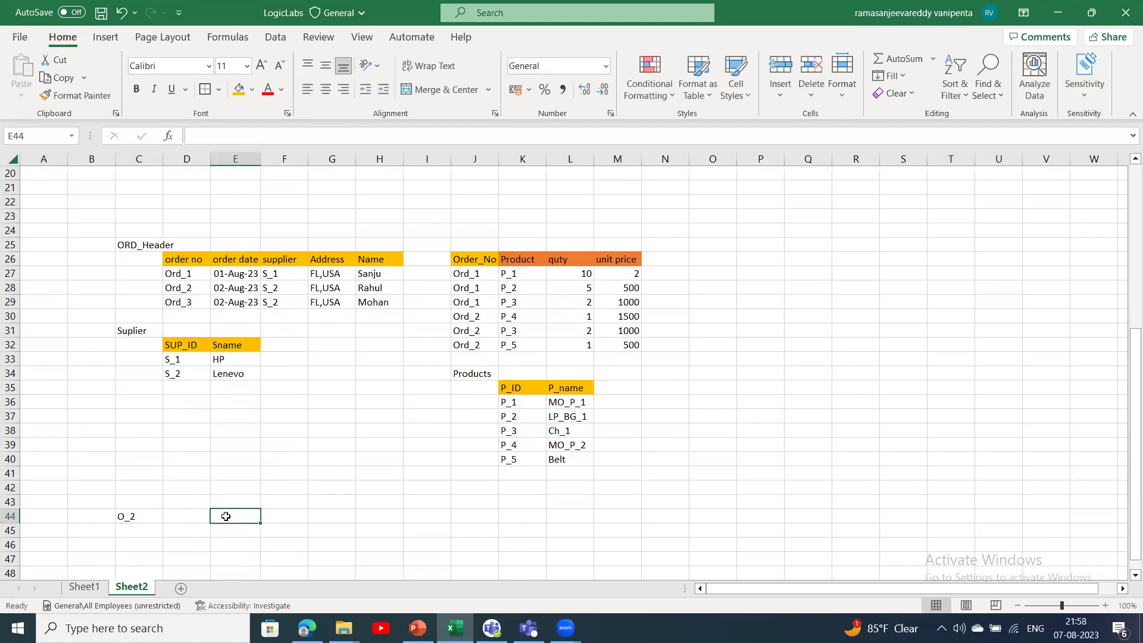
- Extend the prefix of the order number in C44 to Ord, matching the numbering in ORD_Header
click(126, 517)
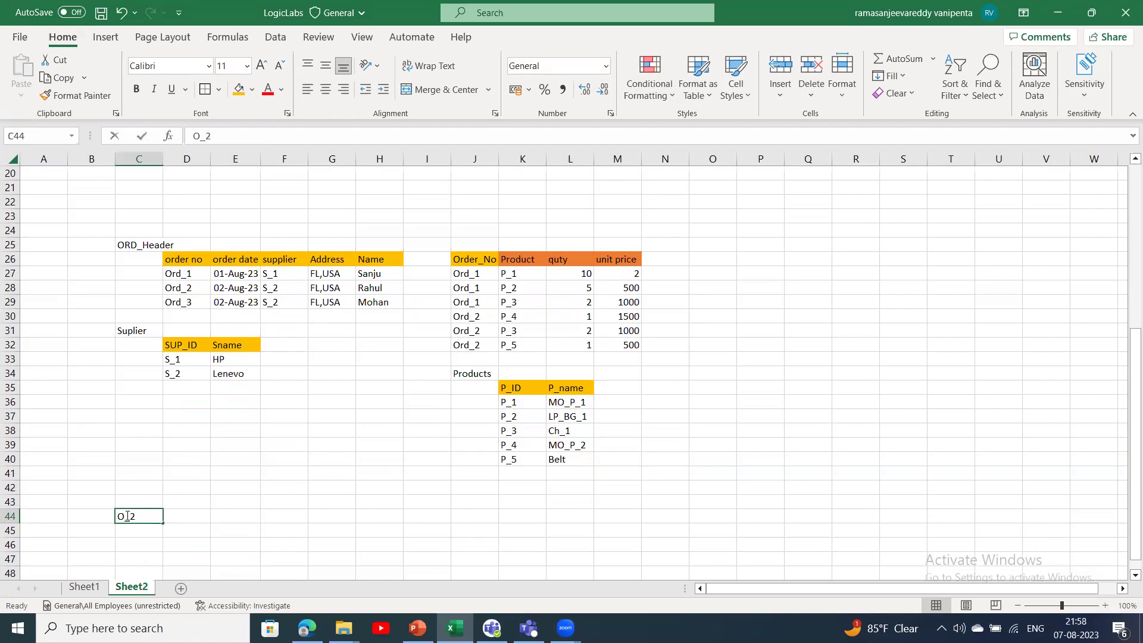
double_click(127, 517)
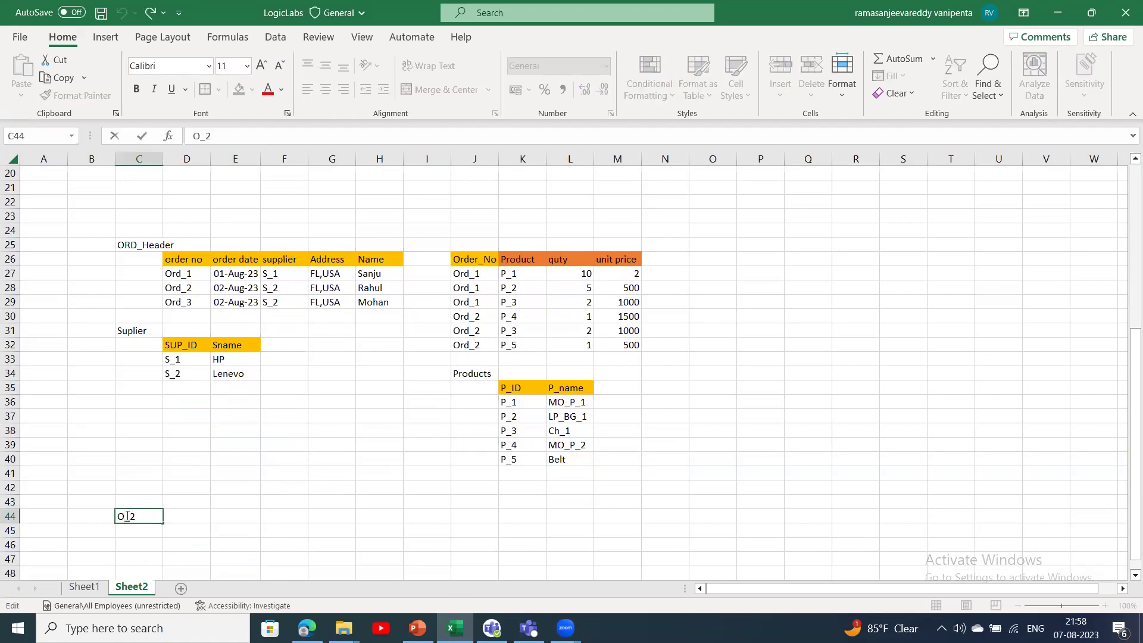
text(rd)
click(249, 527)
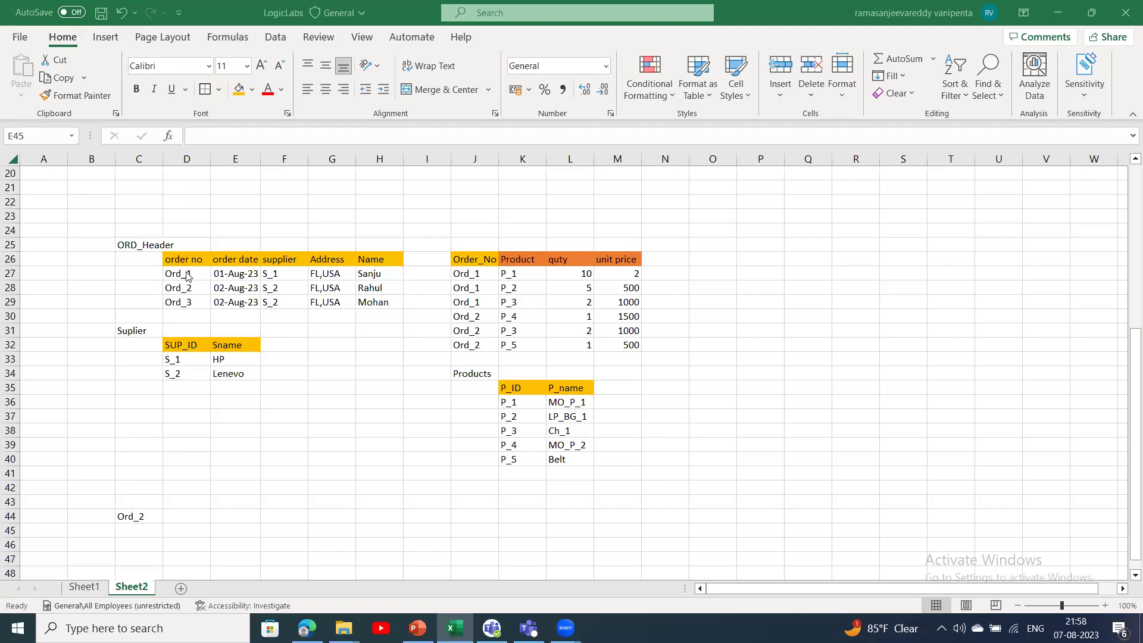
- Trace the second order from ORD_Header through its order detail rows to the matching product IDs and names in the Products table
click(179, 288)
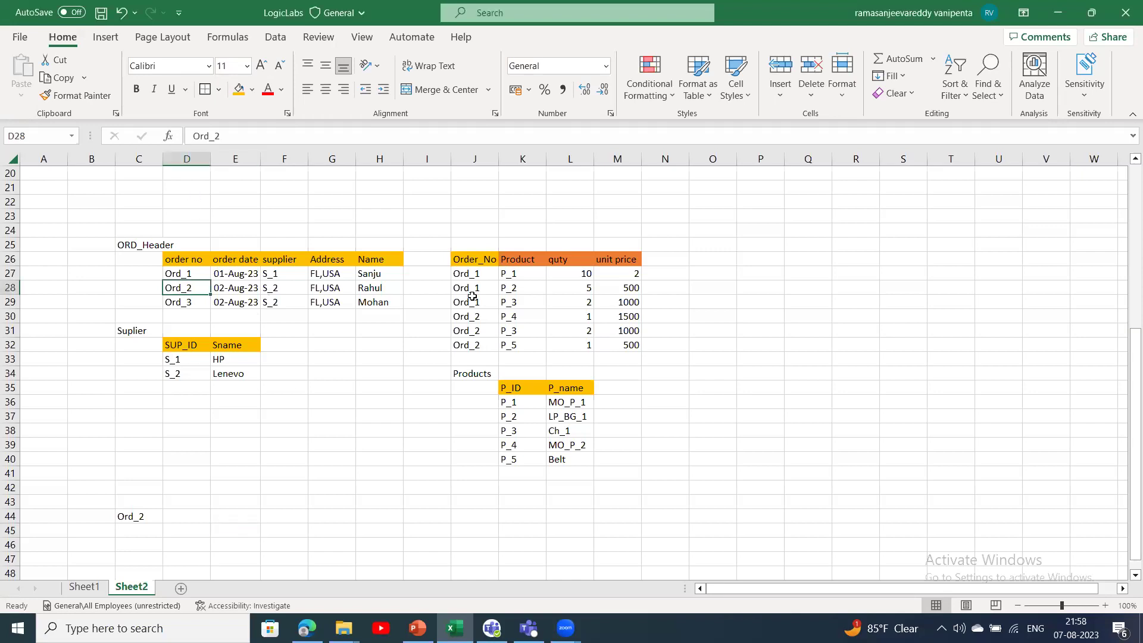
click(466, 331)
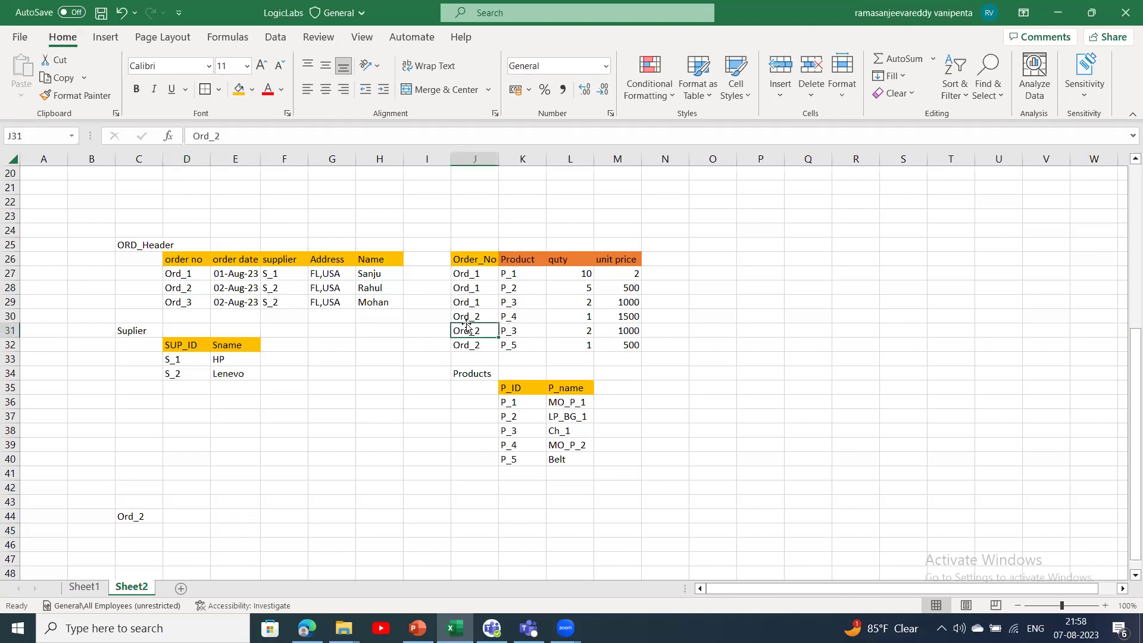
click(519, 316)
click(516, 331)
click(516, 346)
click(520, 317)
click(516, 446)
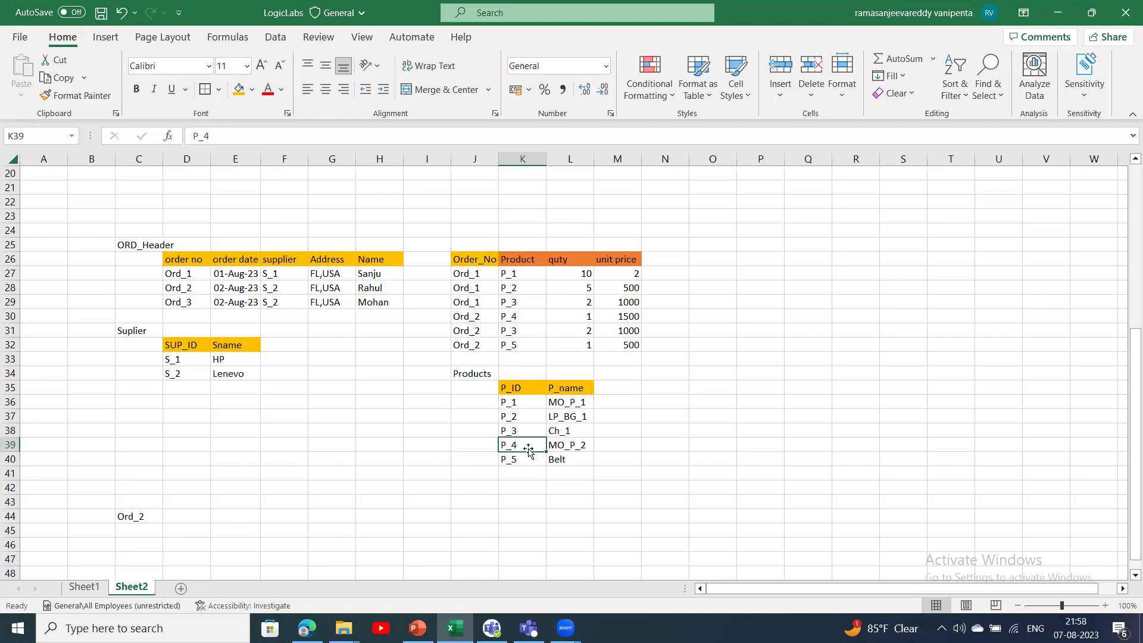
click(568, 448)
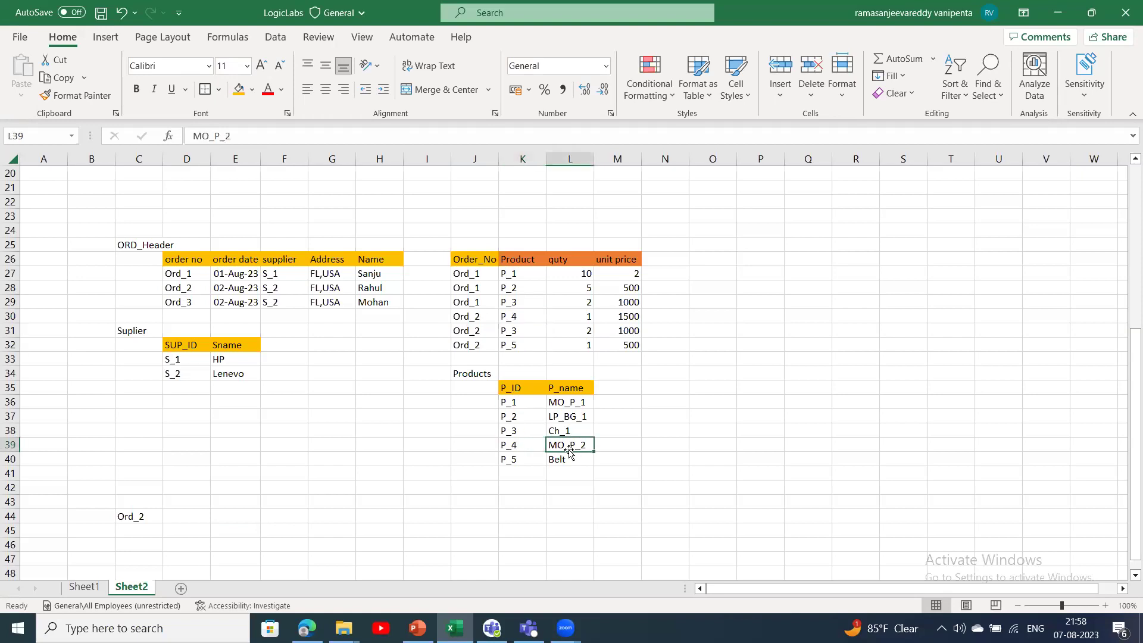
click(508, 332)
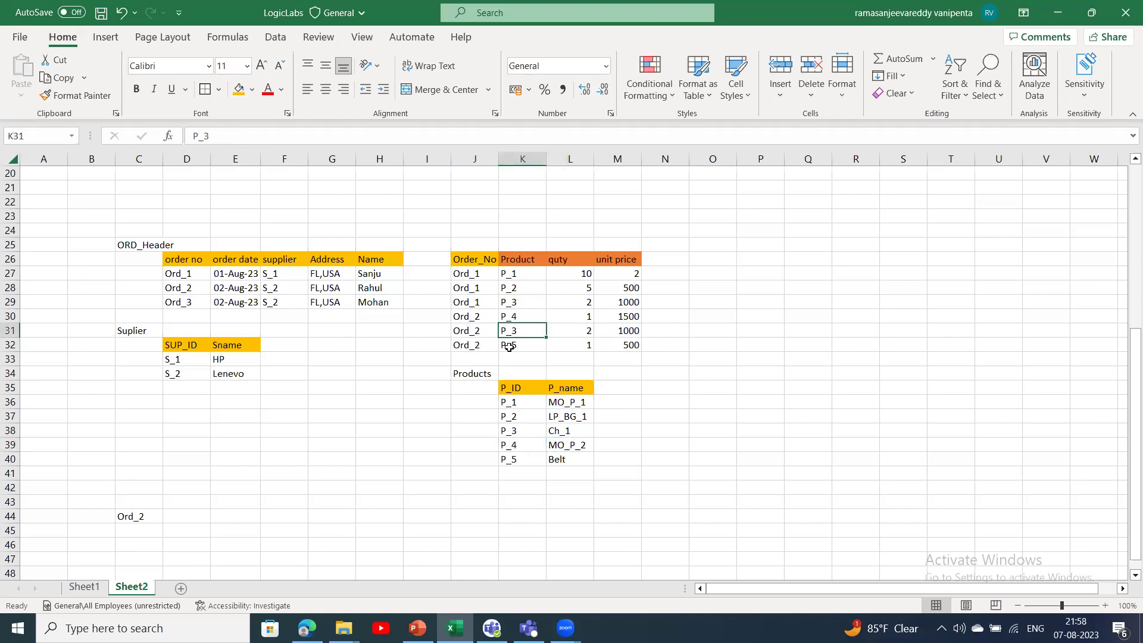
click(511, 435)
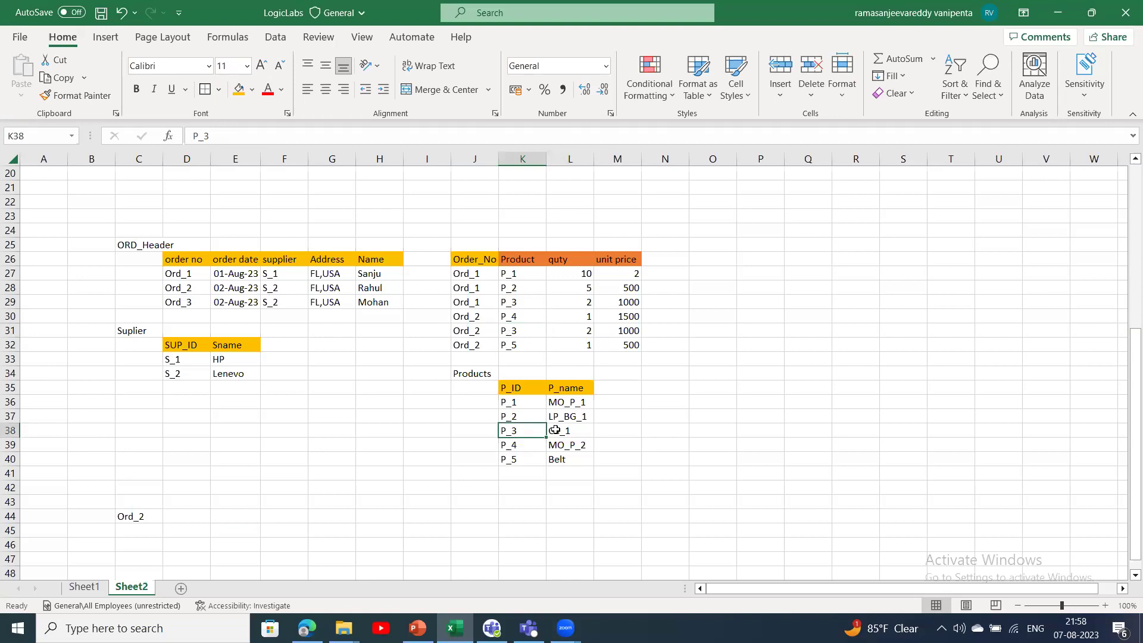
click(555, 430)
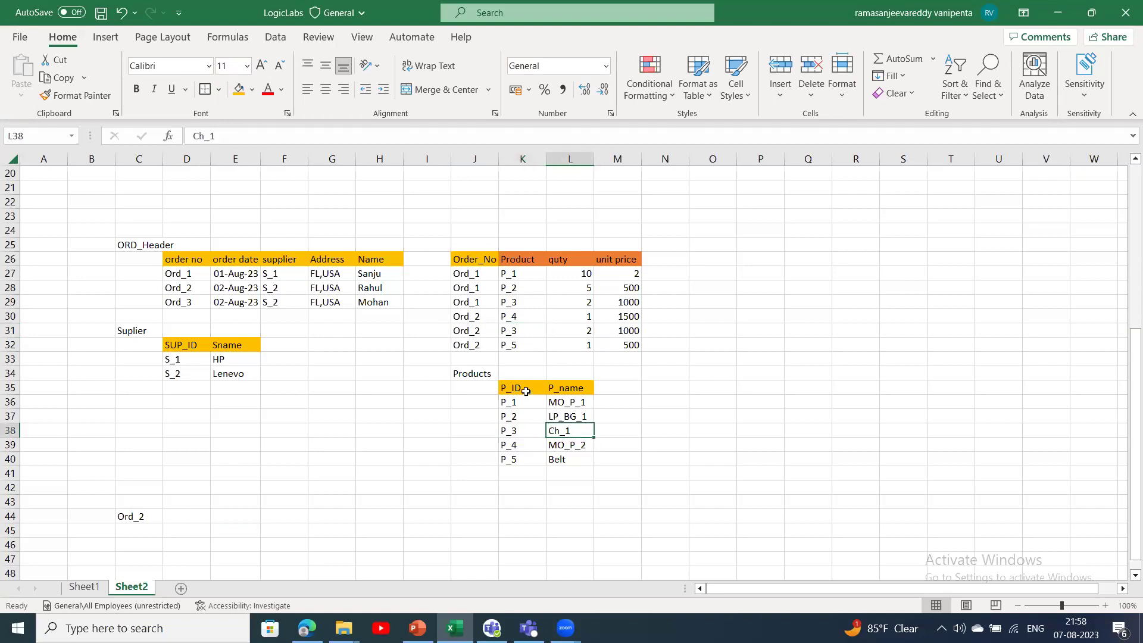
click(479, 344)
click(518, 343)
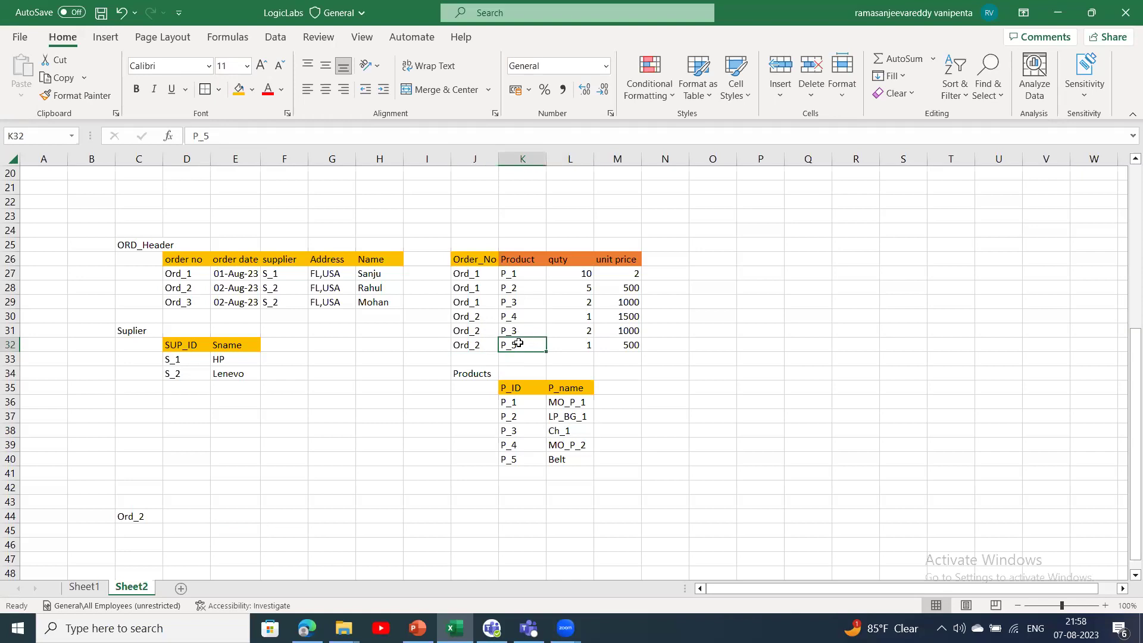
click(512, 464)
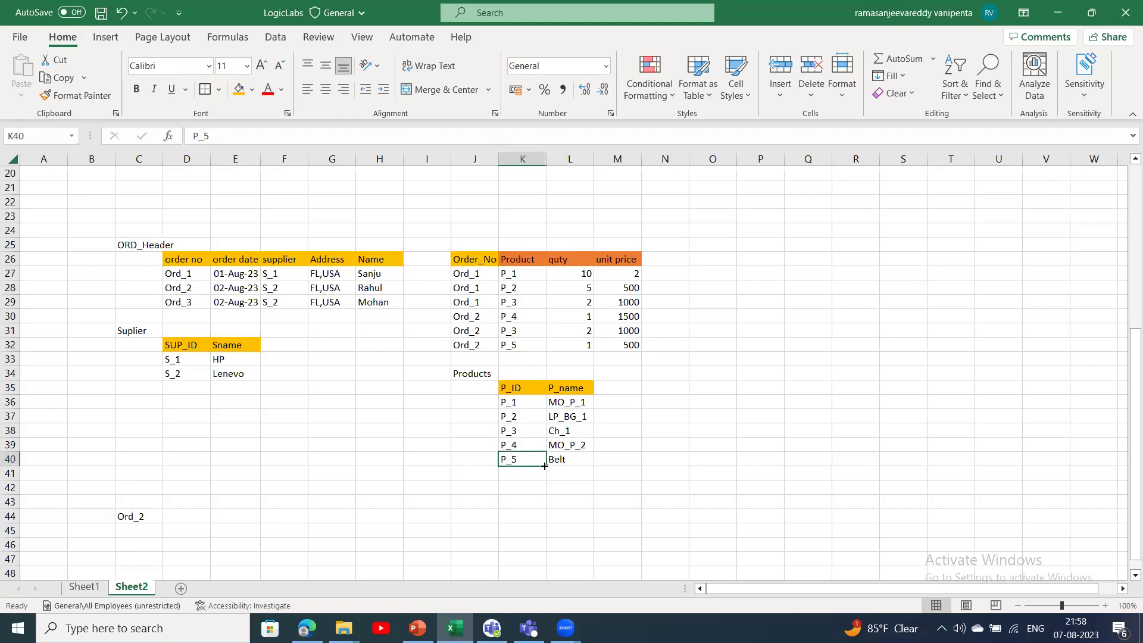
click(555, 459)
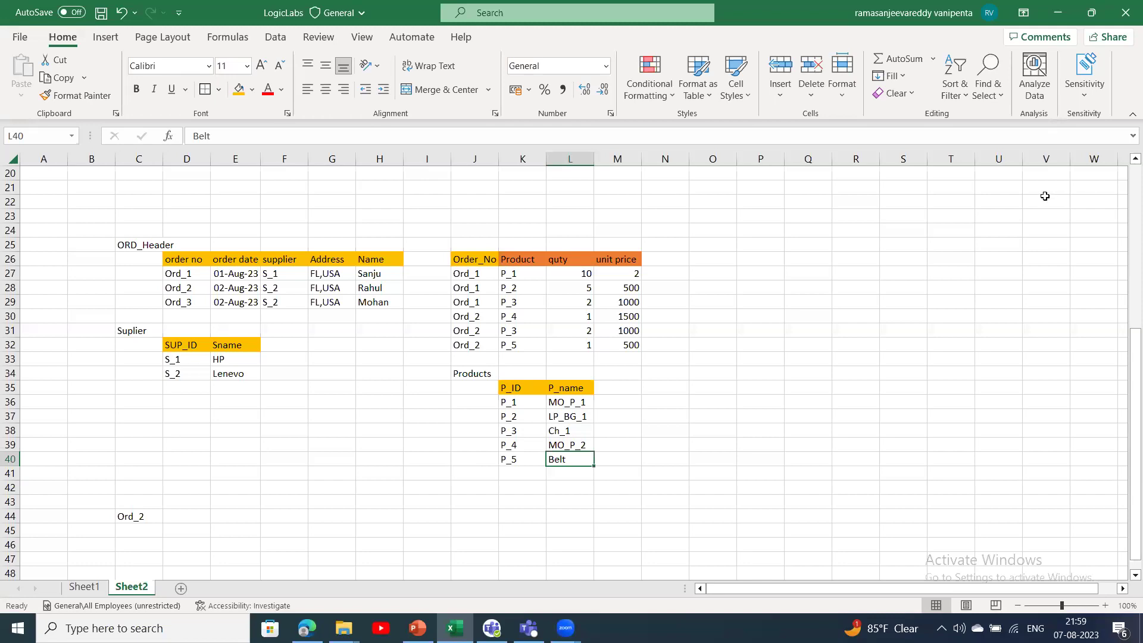
click(170, 512)
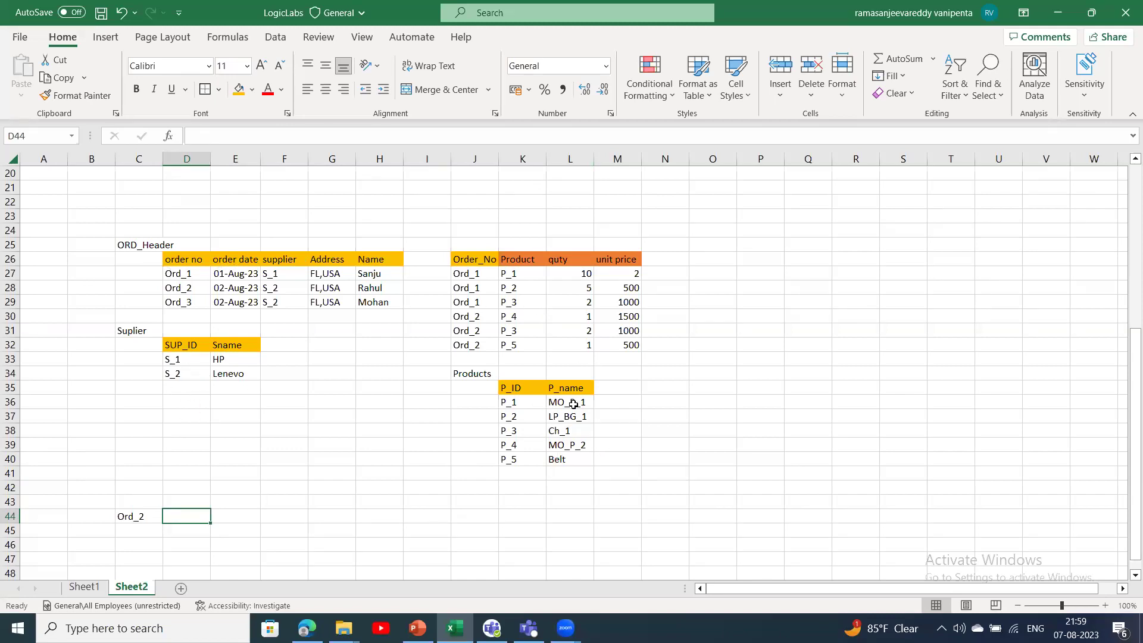
click(180, 294)
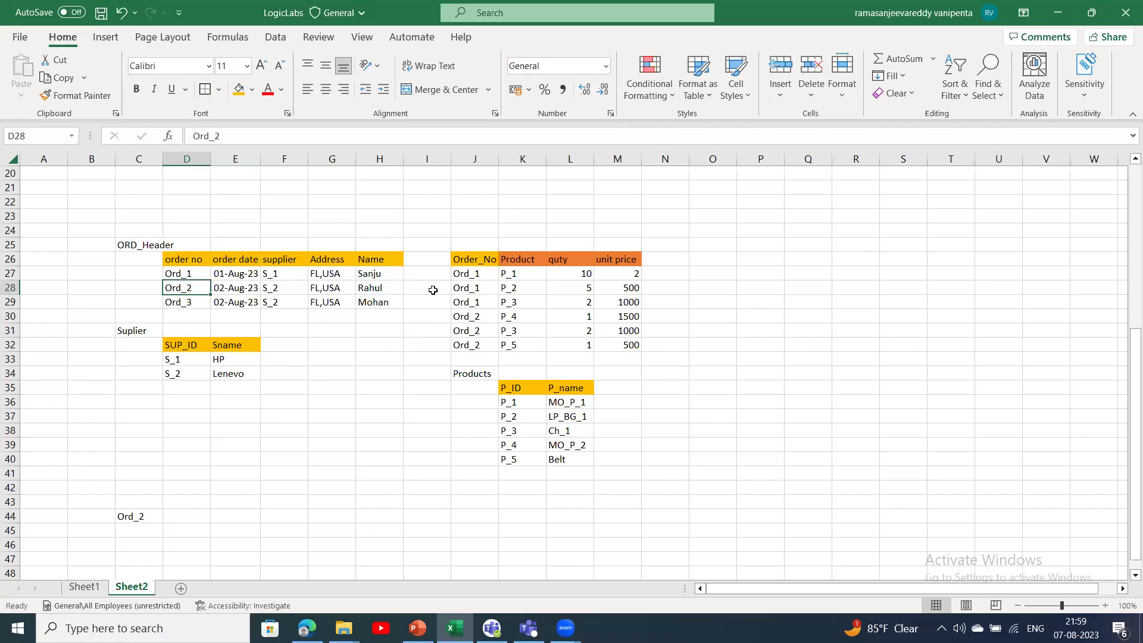
- Match the second order's number in ORD_Header with its rows in the order detail table
click(480, 328)
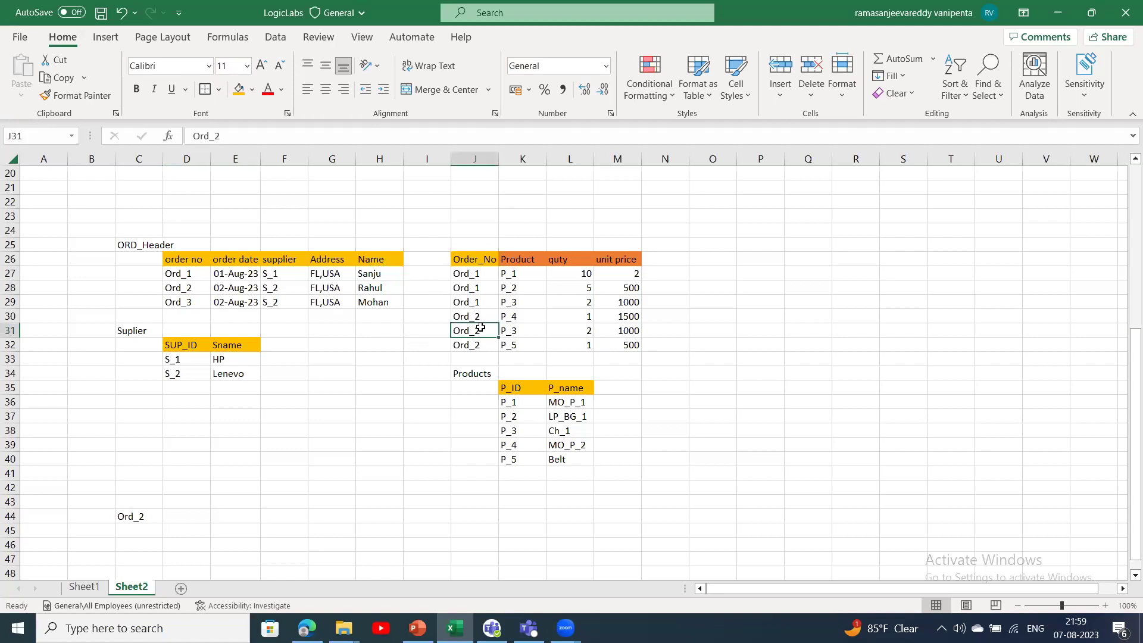
click(186, 288)
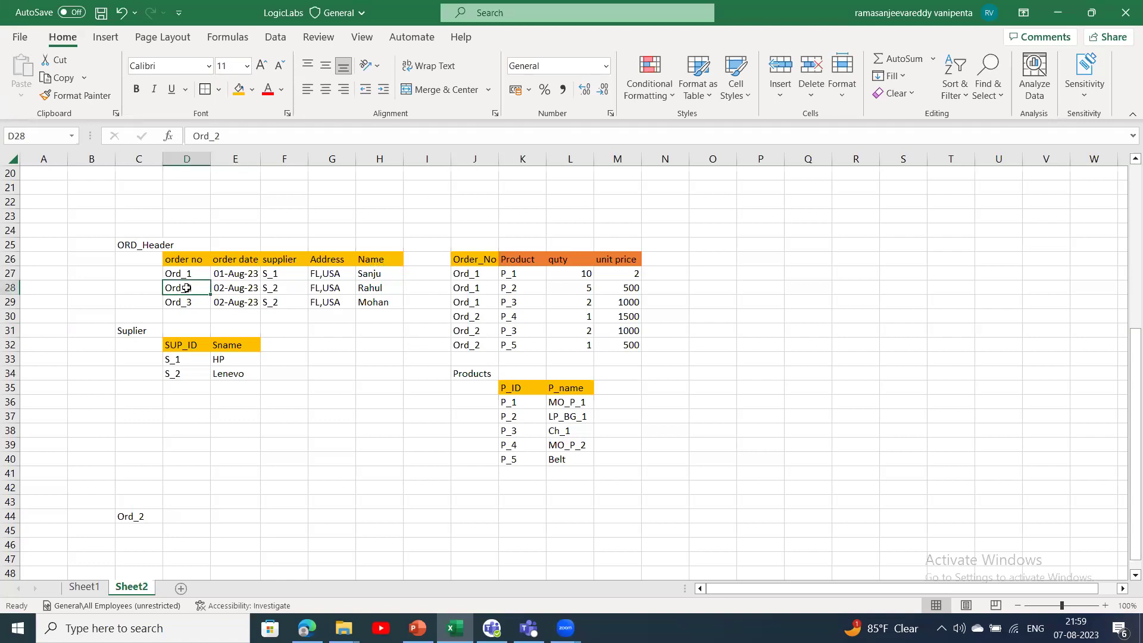
drag(477, 320, 476, 346)
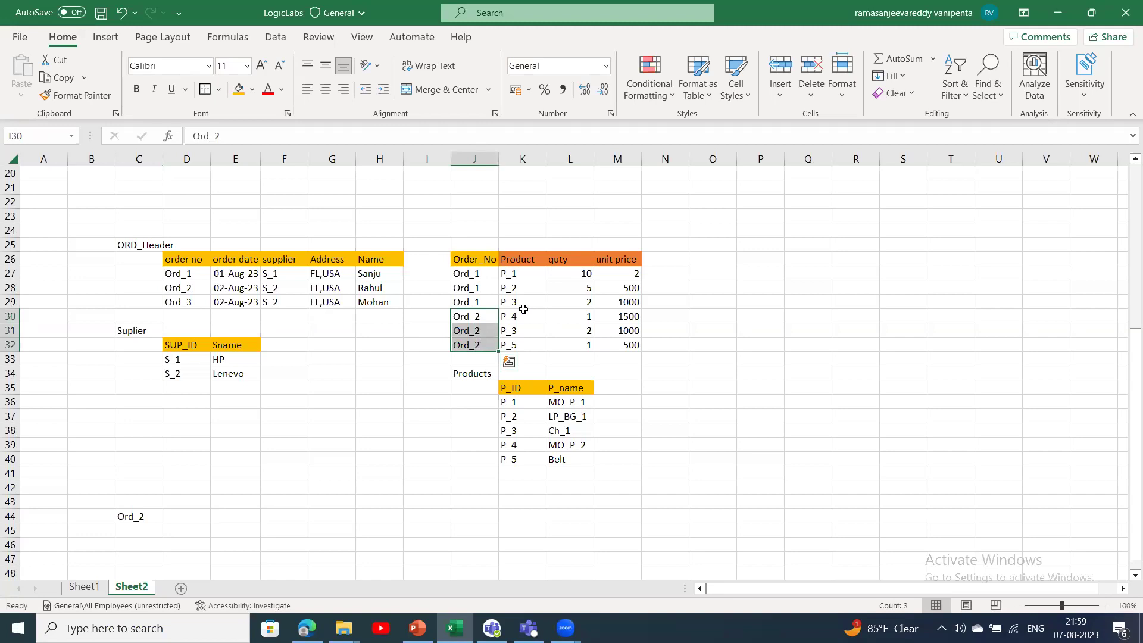
- Enter the descriptions Mouse Quality1 in M36 and Laptop Bags q1 in M37 beside the first two products
click(613, 404)
text(Mouse)
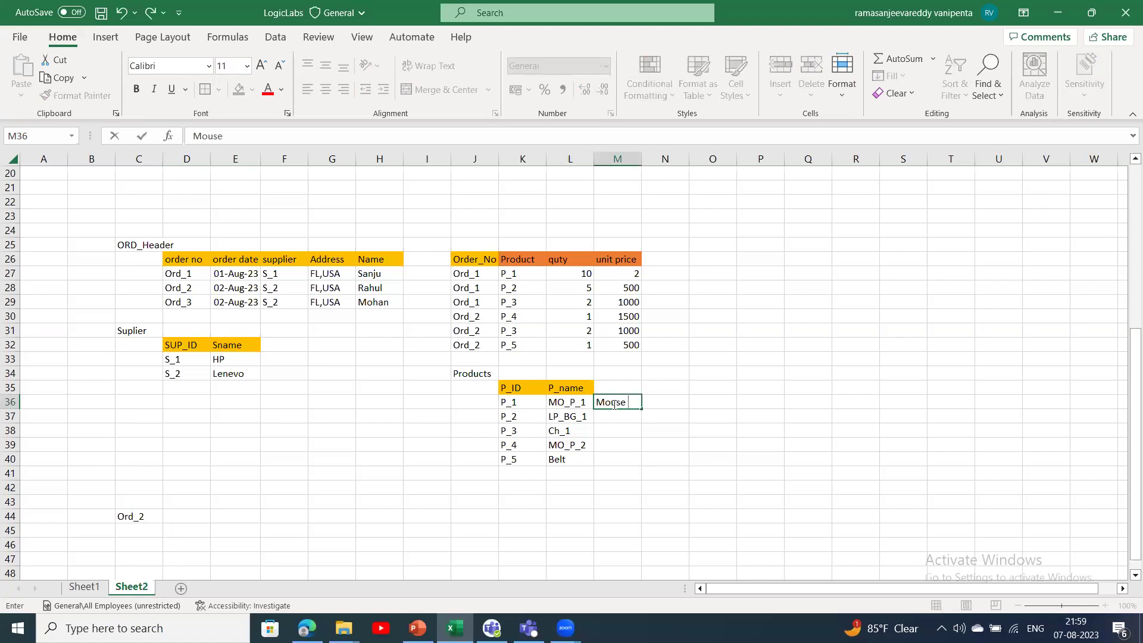
text( Quality1)
click(614, 415)
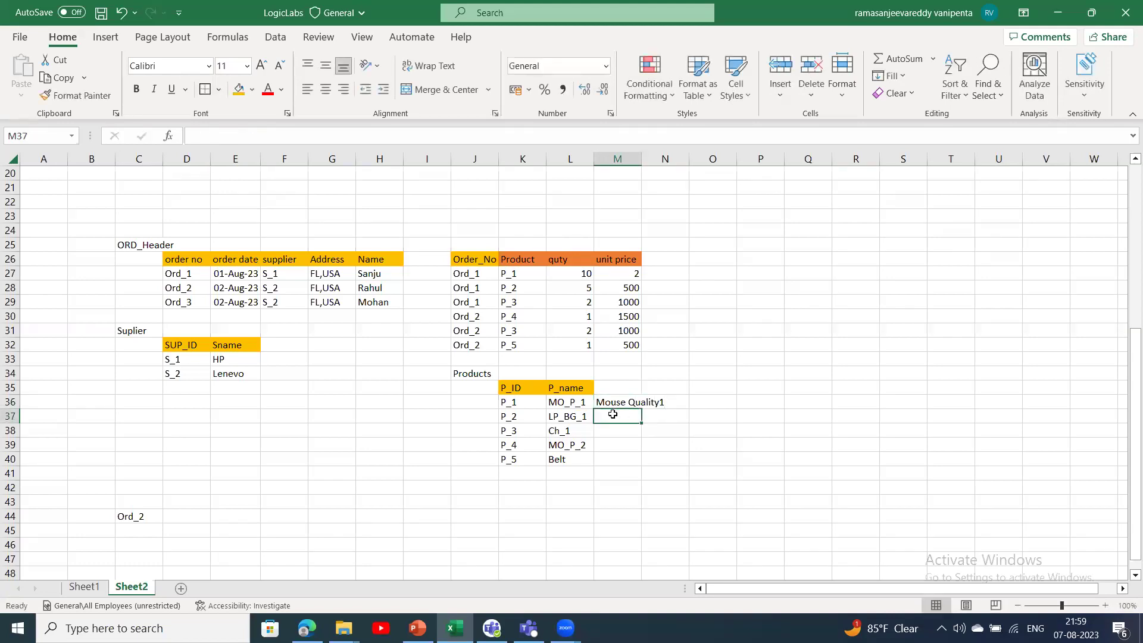
text(Laptop Bags)
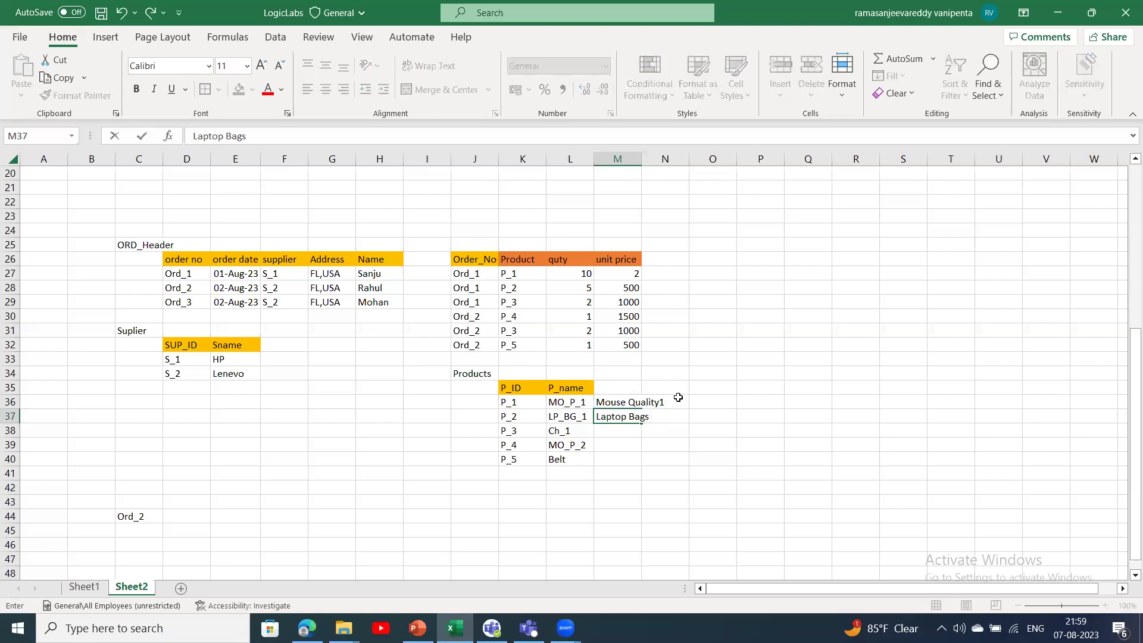
text( q1)
key(Return)
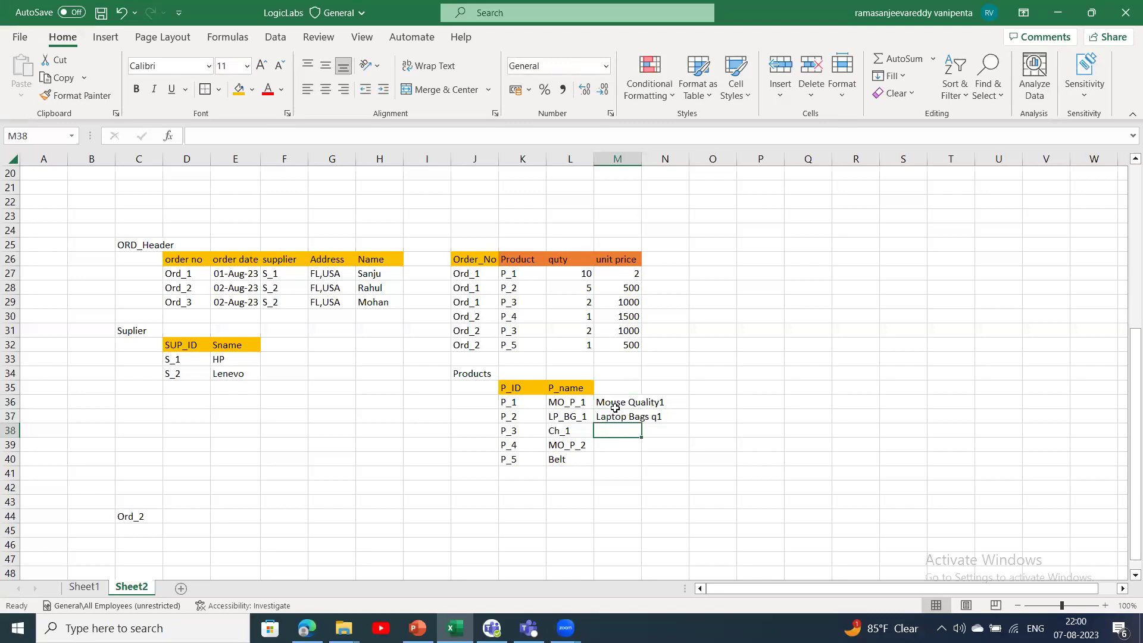
- Copy the P_1 description to M39 for product P_4 and change it to Mouse 2 ndQuality1
click(620, 405)
key(ctrl+c)
click(612, 444)
key(ctrl+v)
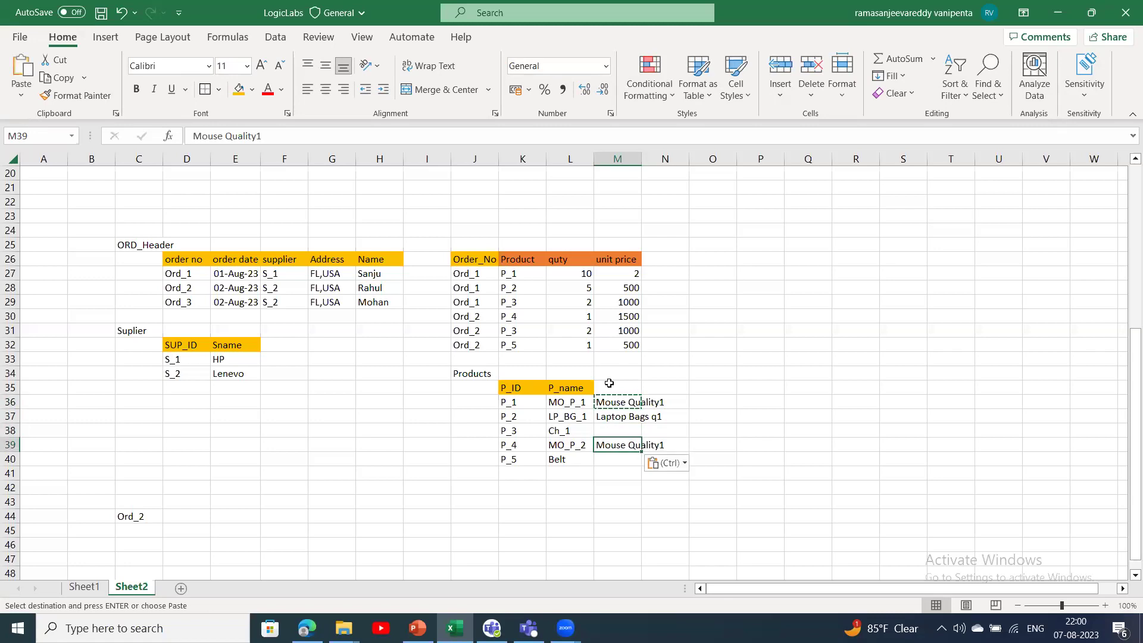
double_click(631, 444)
text(2 nd)
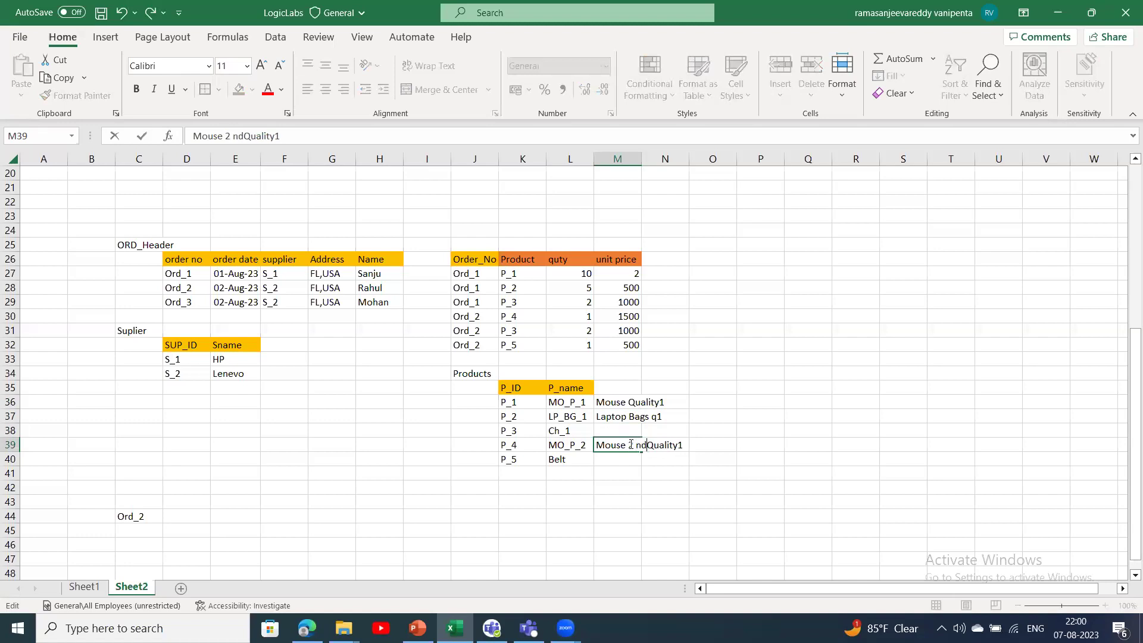
- Enter Belt in M40 as the P_5 description and Charger Lenevo 1 in M38 for P_3
click(611, 460)
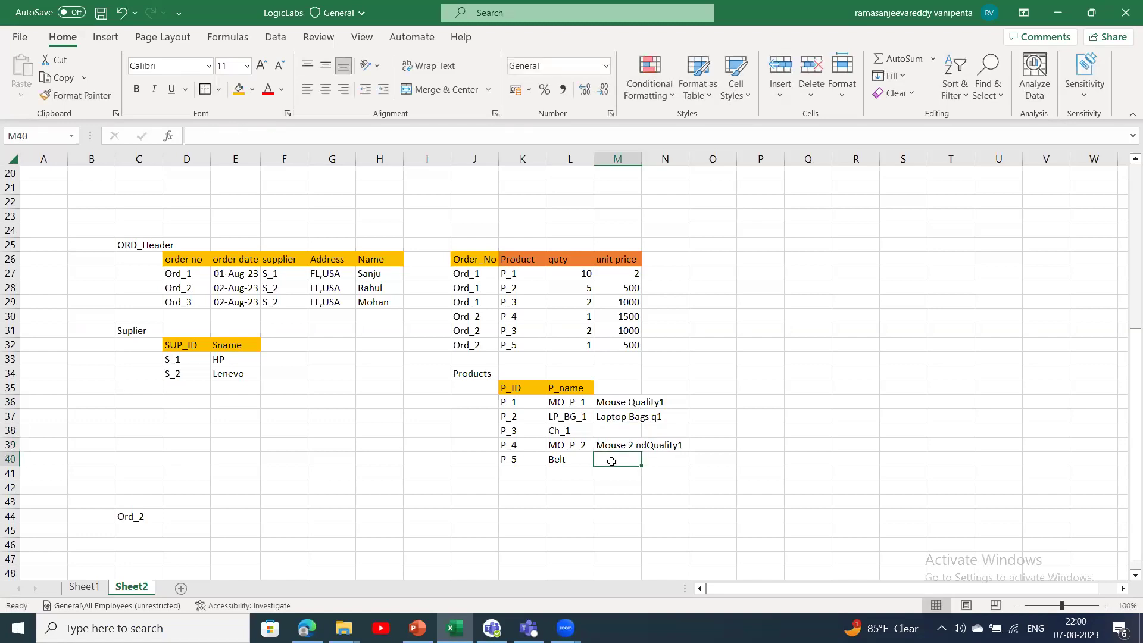
text(Belt)
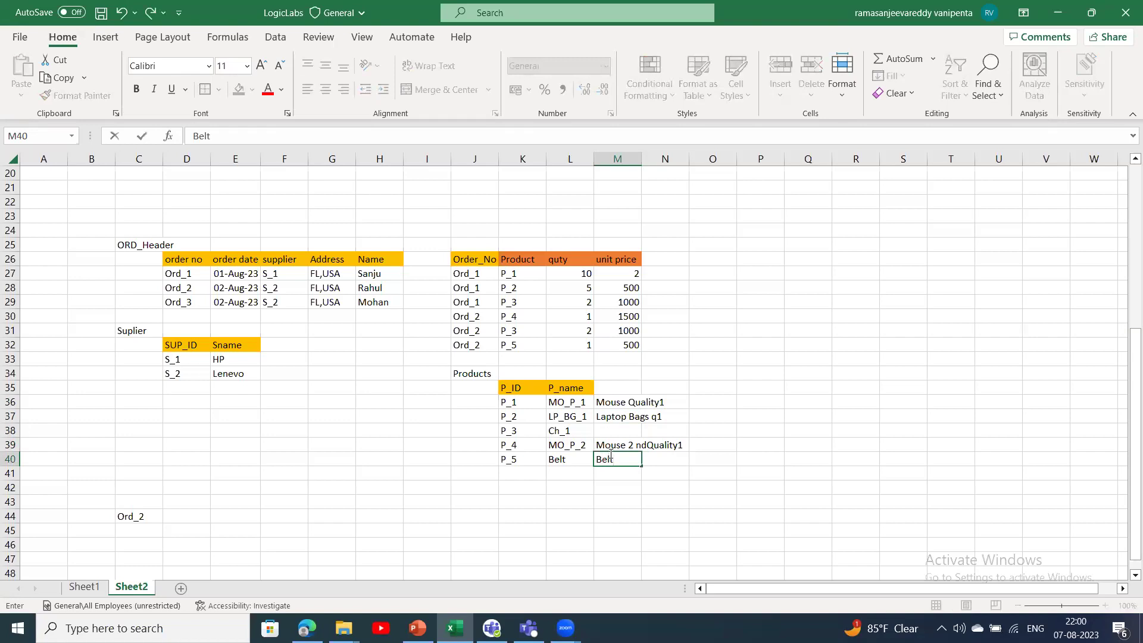
click(603, 431)
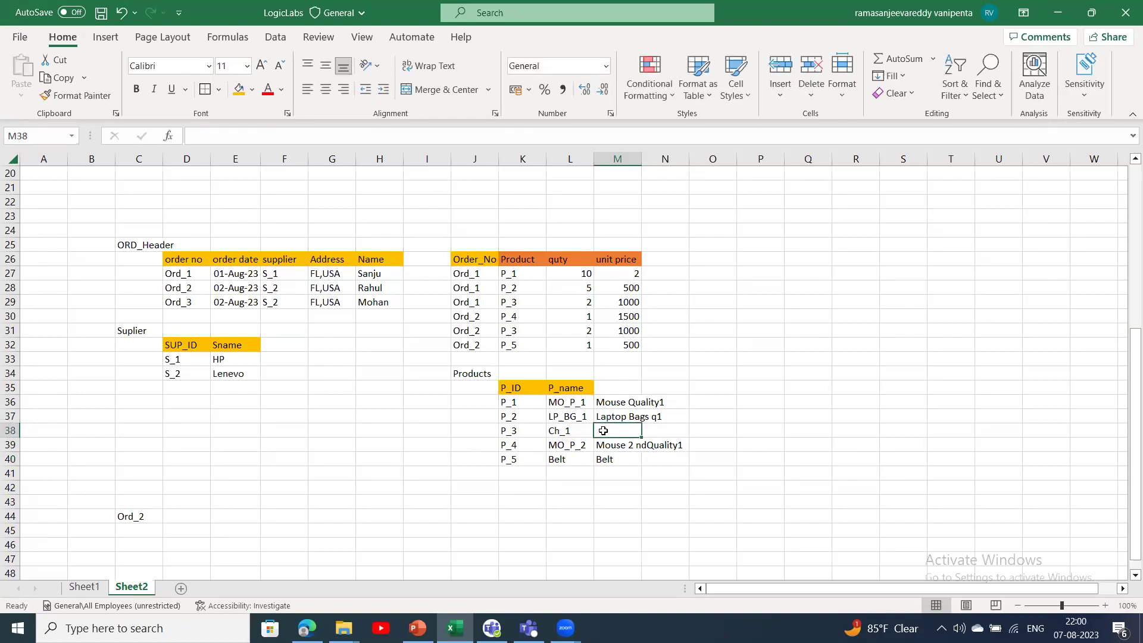
text(Cha)
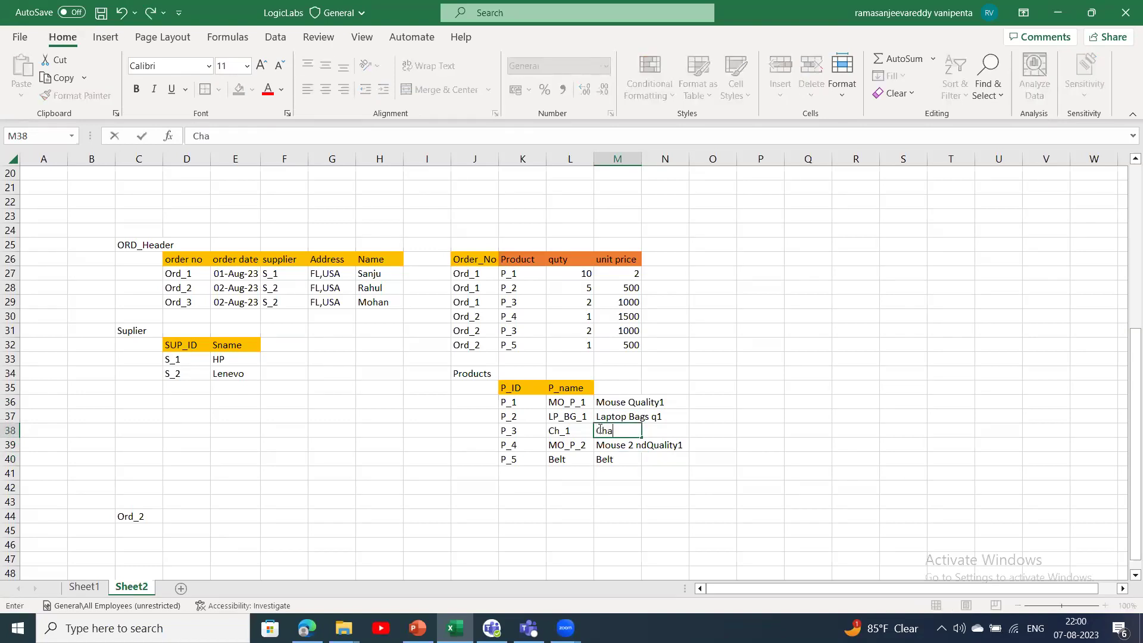
text(rger Lenevo 1)
click(632, 463)
- Add the header Description in M35 of the Products table and give it the same gold fill as the neighbouring headers
click(606, 386)
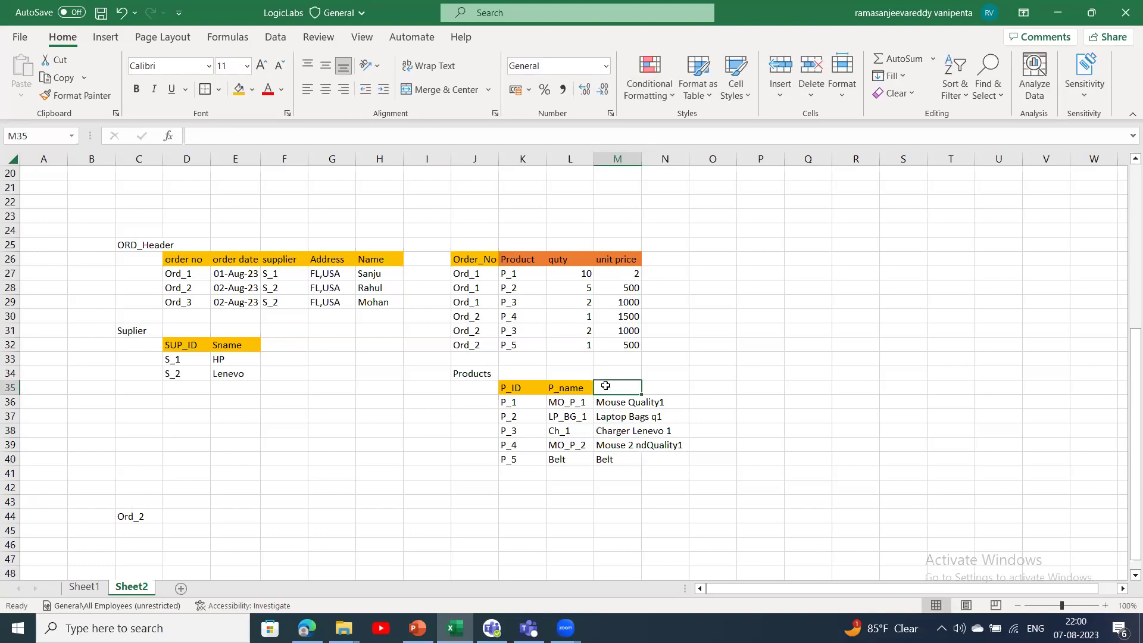
text(Description)
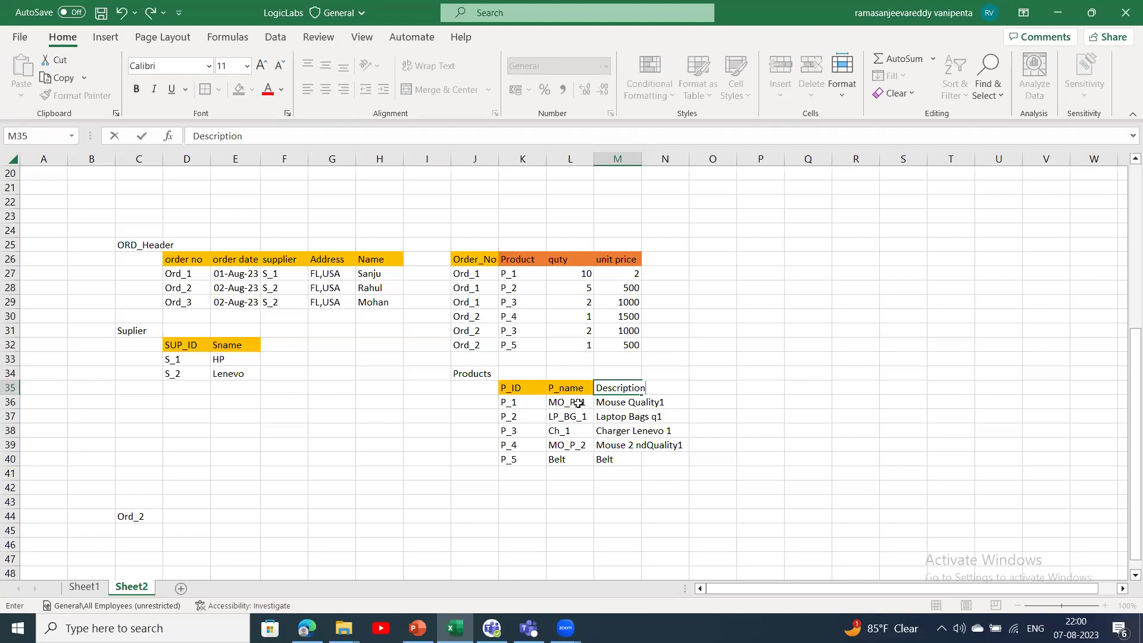
click(617, 503)
click(620, 386)
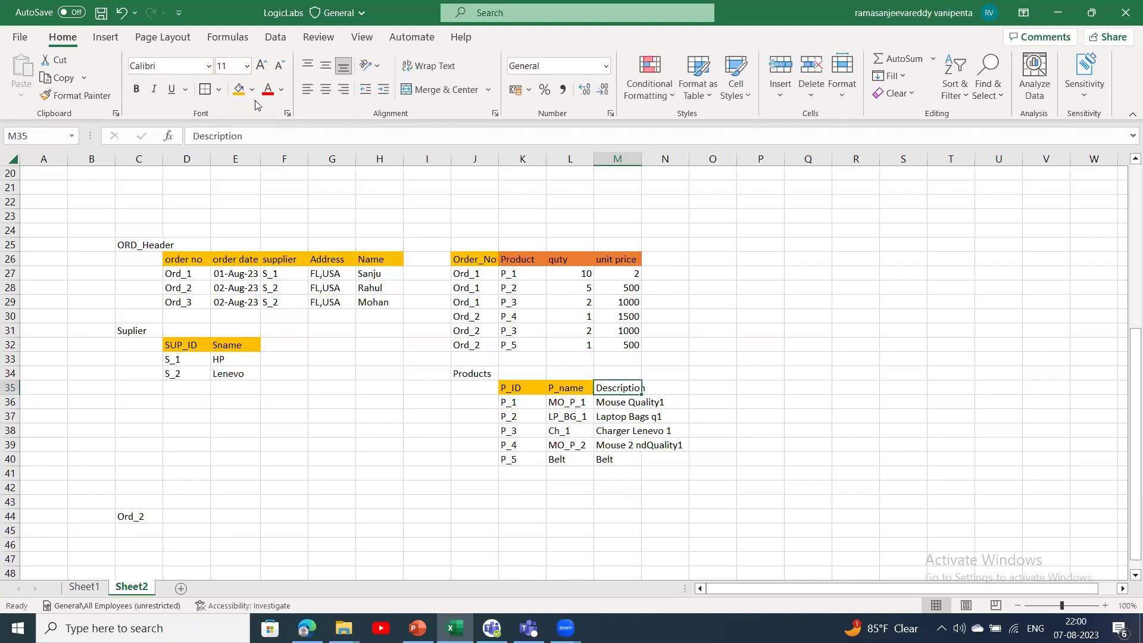
click(238, 90)
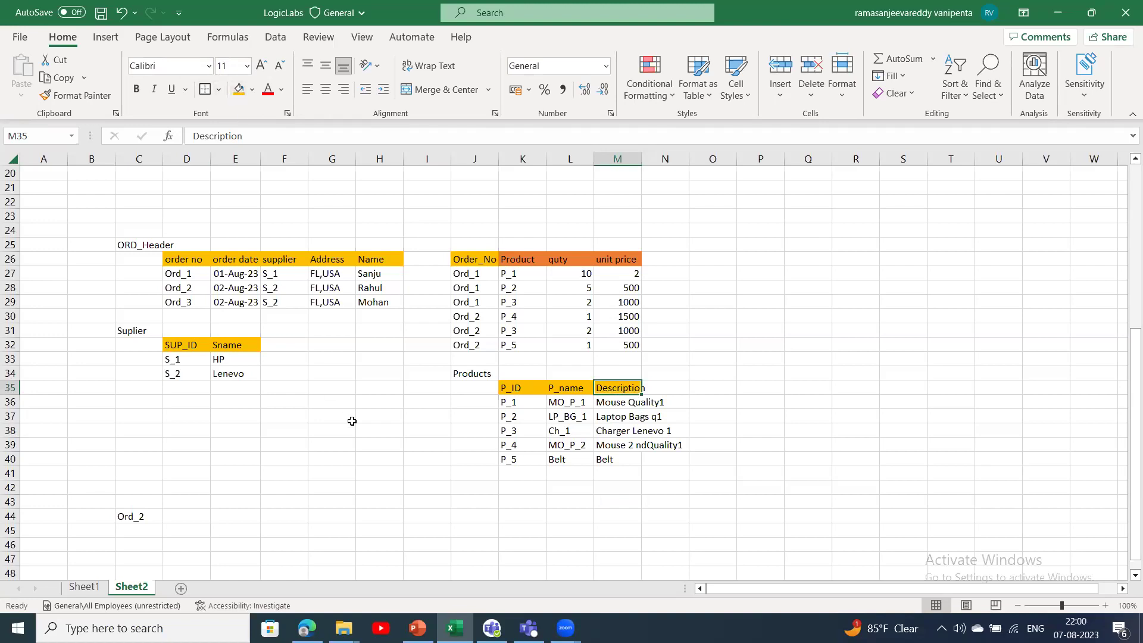
- Trace the first order from ORD_Header through its order detail rows to the matching product IDs and descriptions in the Products table
click(171, 269)
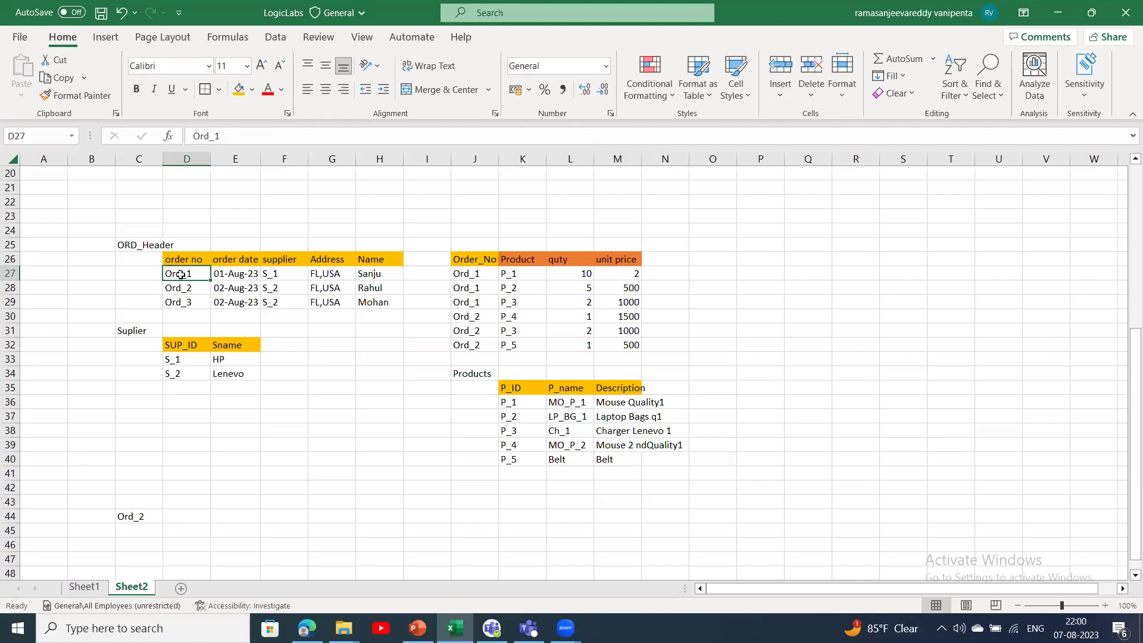
click(374, 272)
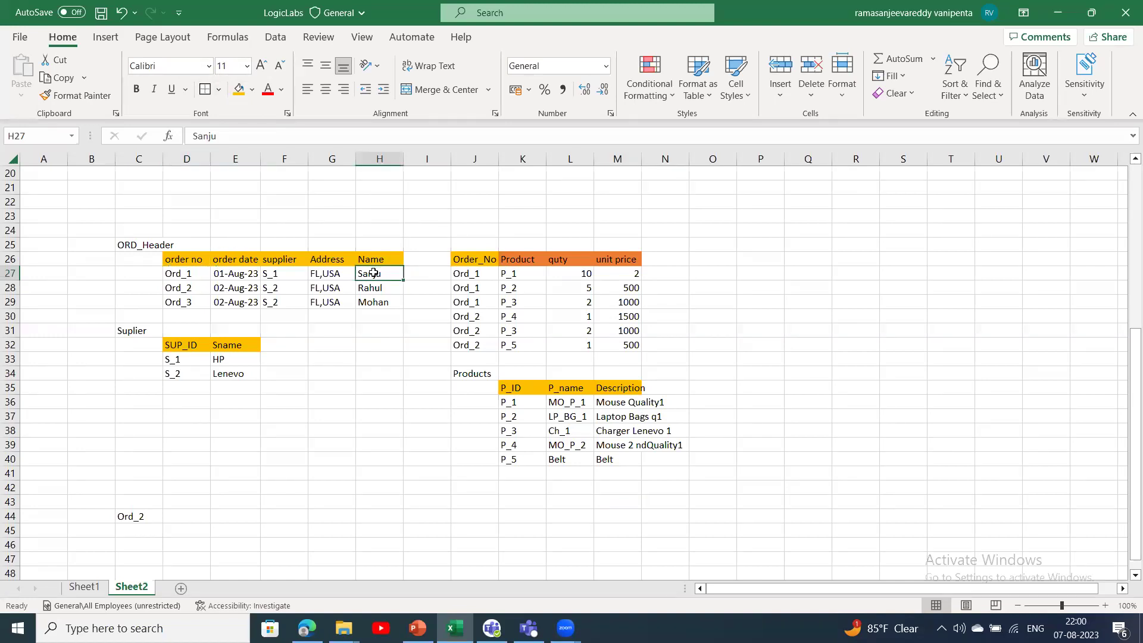
click(193, 275)
drag(483, 276, 515, 302)
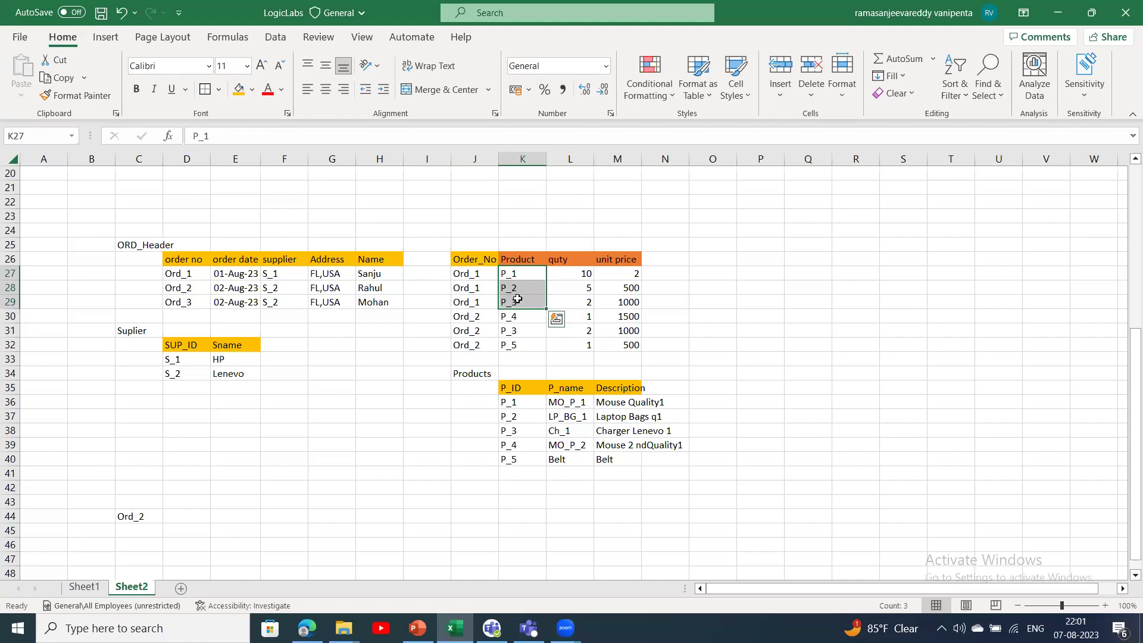
click(519, 273)
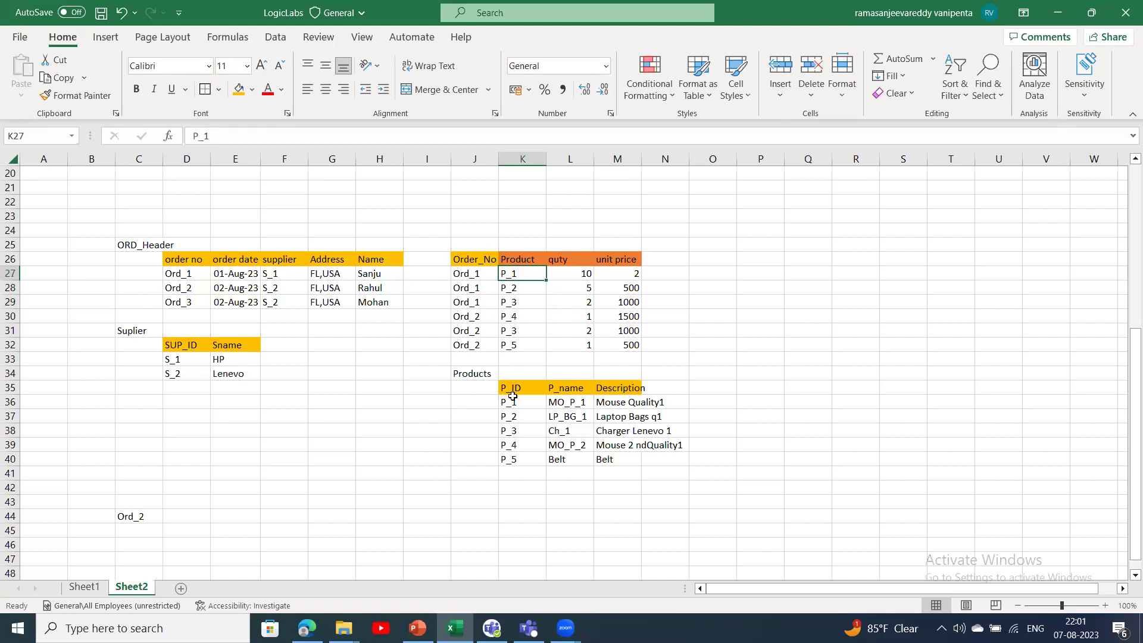
click(514, 433)
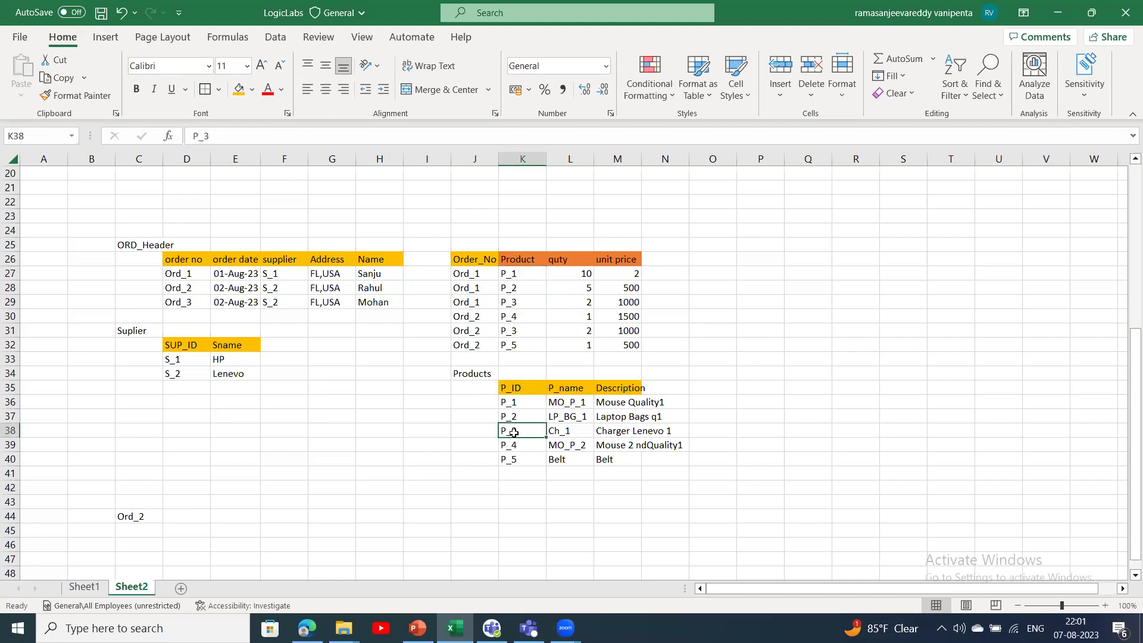
drag(519, 403, 513, 433)
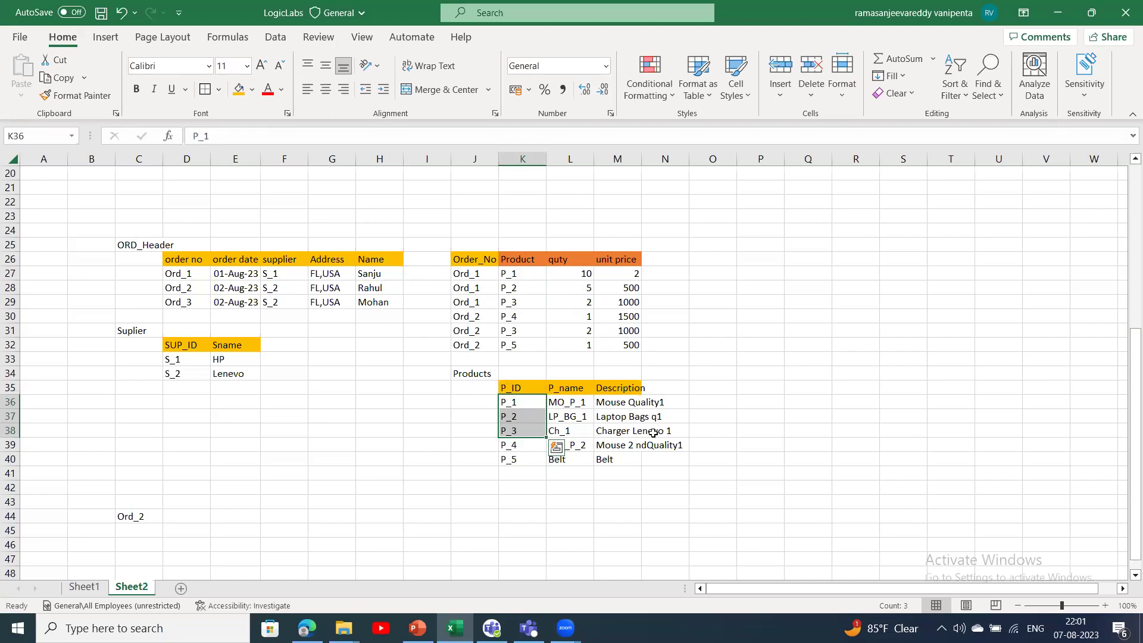
click(626, 408)
drag(626, 408, 637, 426)
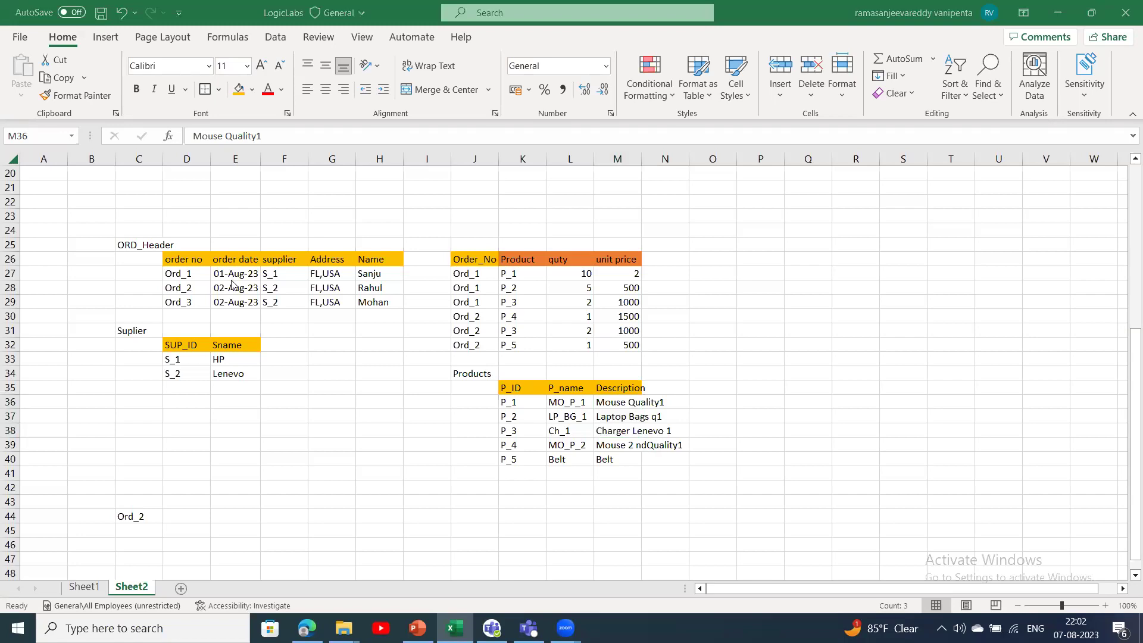
key(F2)
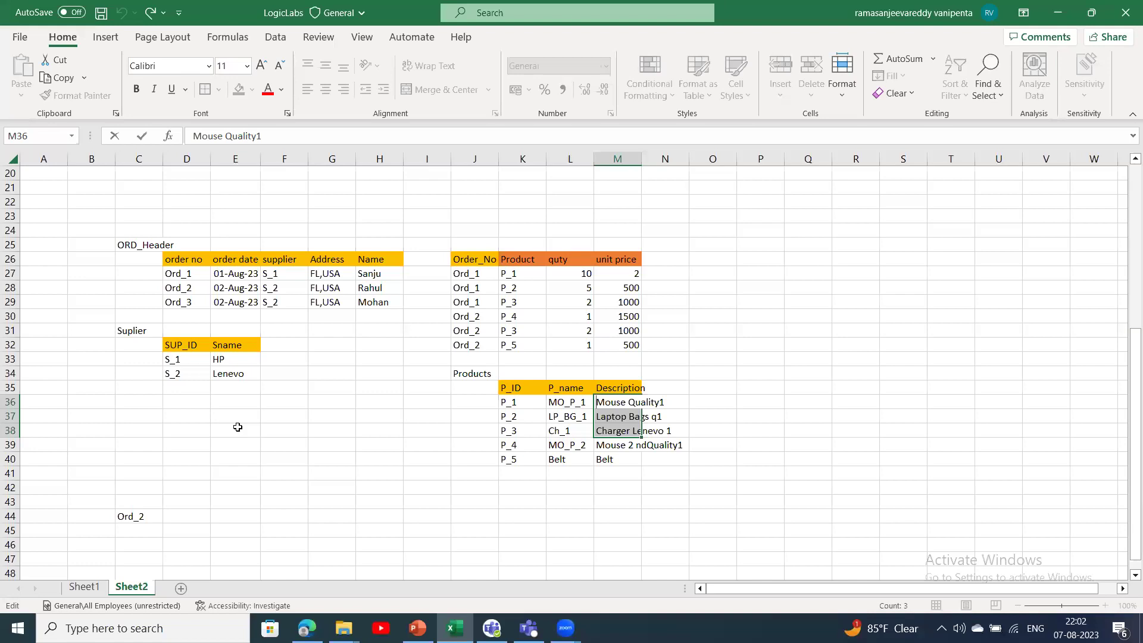
click(238, 427)
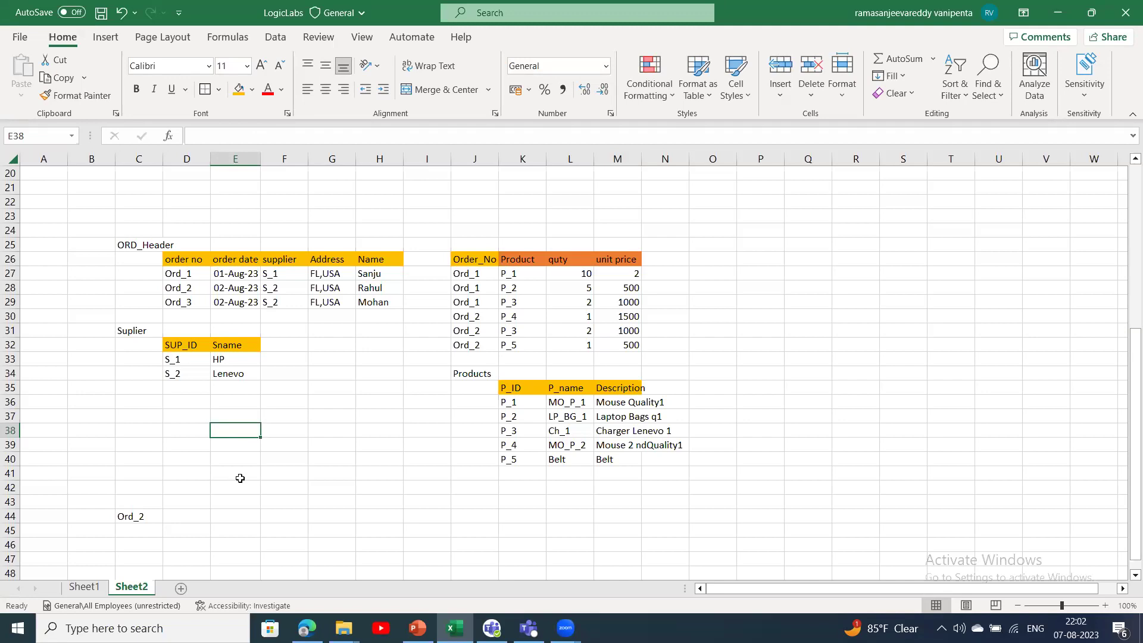
- Follow the second order's supplier ID from ORD_Header to the matching supplier name in the Suplier table
click(188, 278)
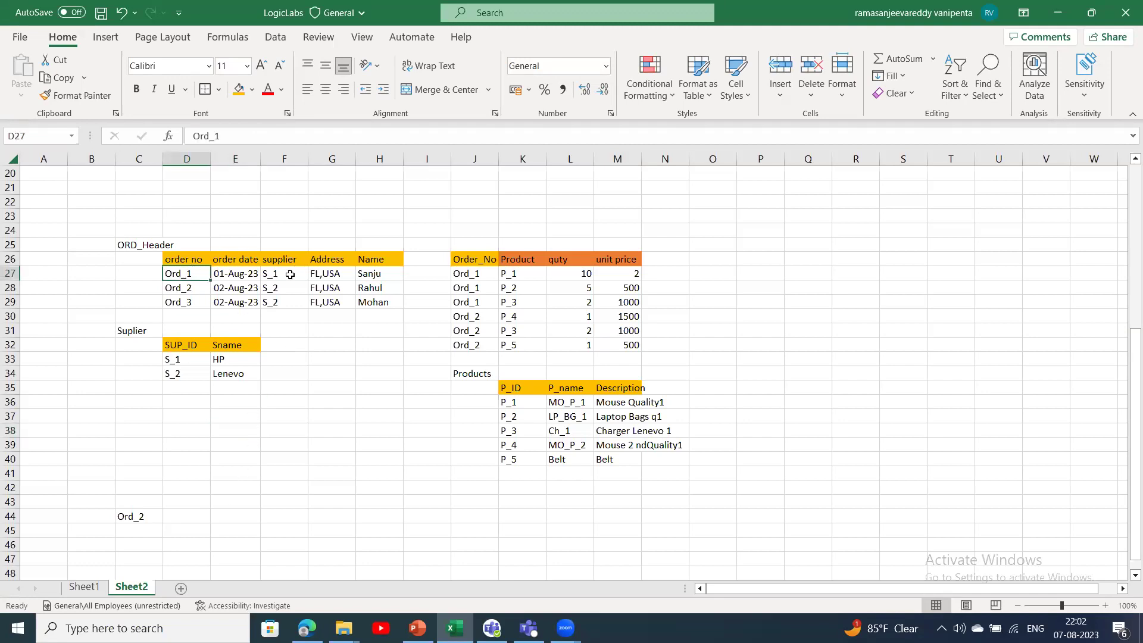
click(198, 289)
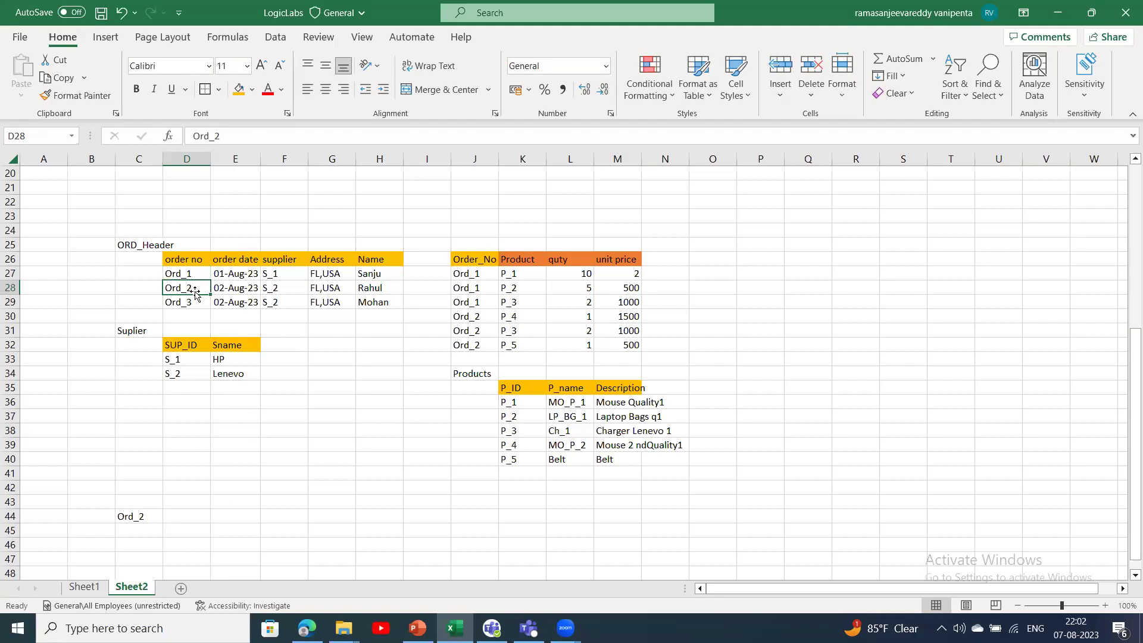
click(293, 287)
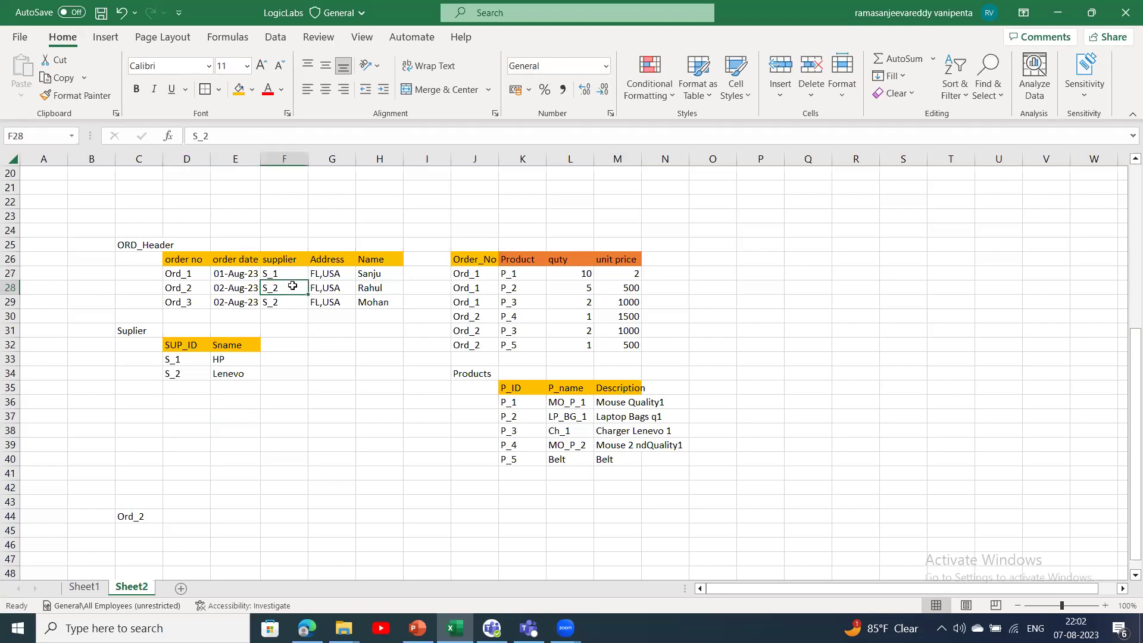
click(193, 372)
click(236, 380)
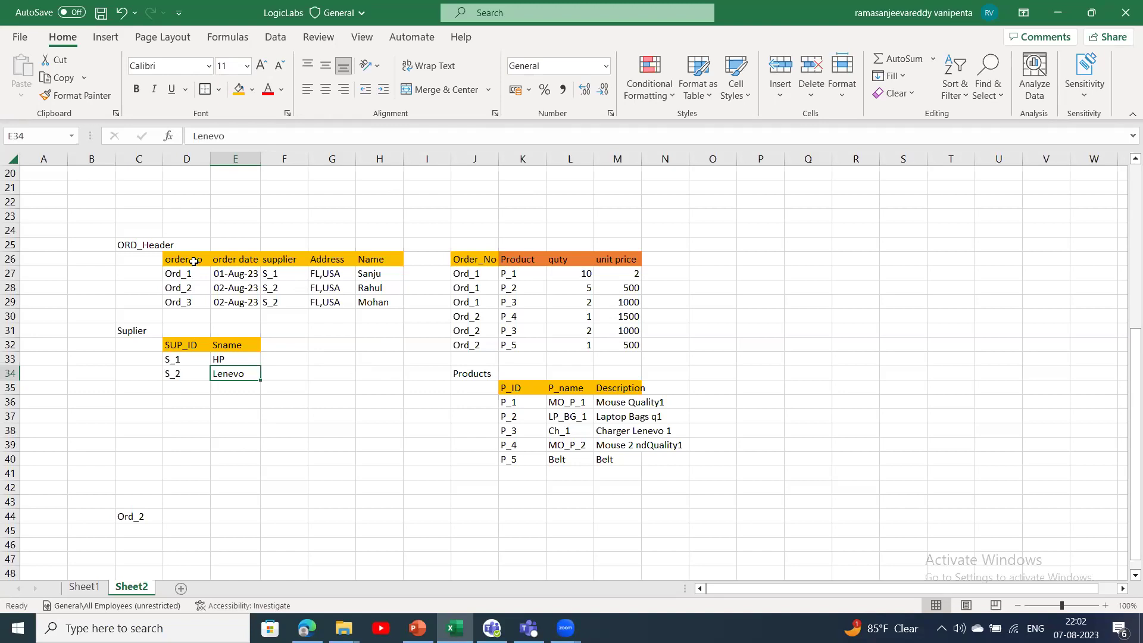
- Compare the order number, supplier ID and product ID columns that link the four tables
drag(189, 260, 185, 300)
drag(466, 273, 470, 317)
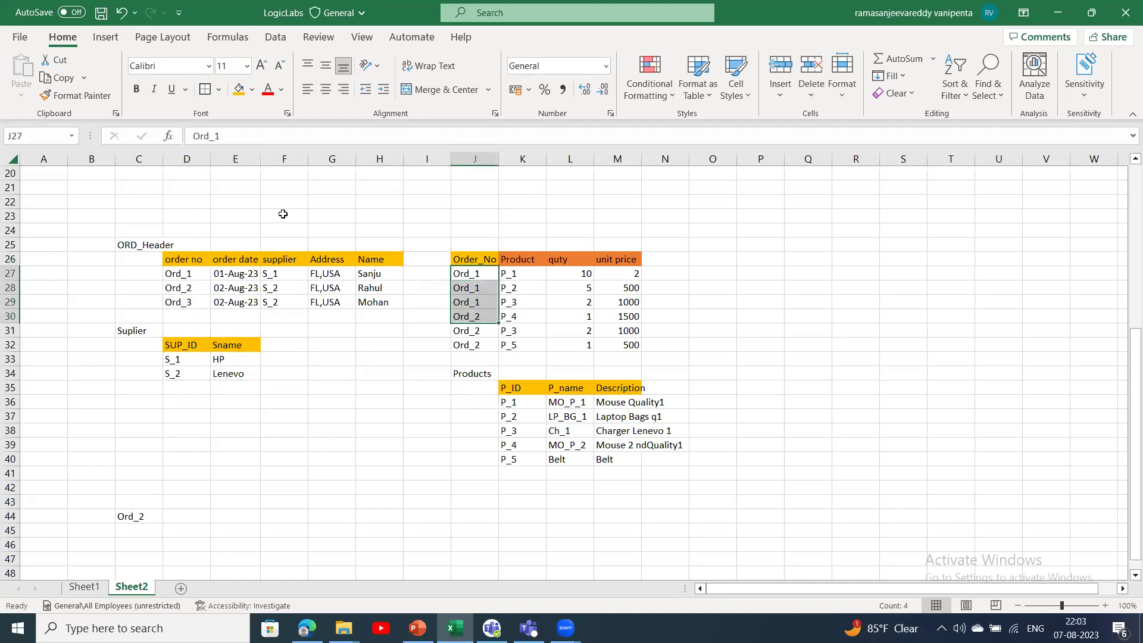
drag(284, 273, 284, 302)
drag(187, 349, 186, 374)
drag(510, 273, 511, 345)
drag(511, 403, 512, 461)
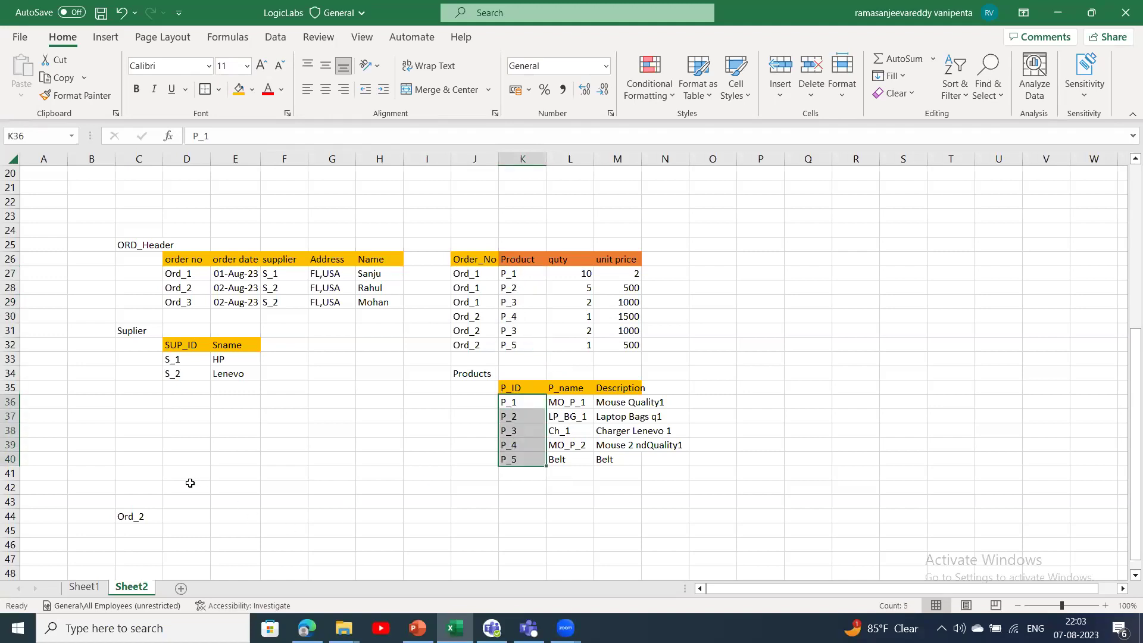
- Replace the order number in C44 with Primary and enter Foreign keys in C45 below it
click(143, 518)
key(BackSpace)
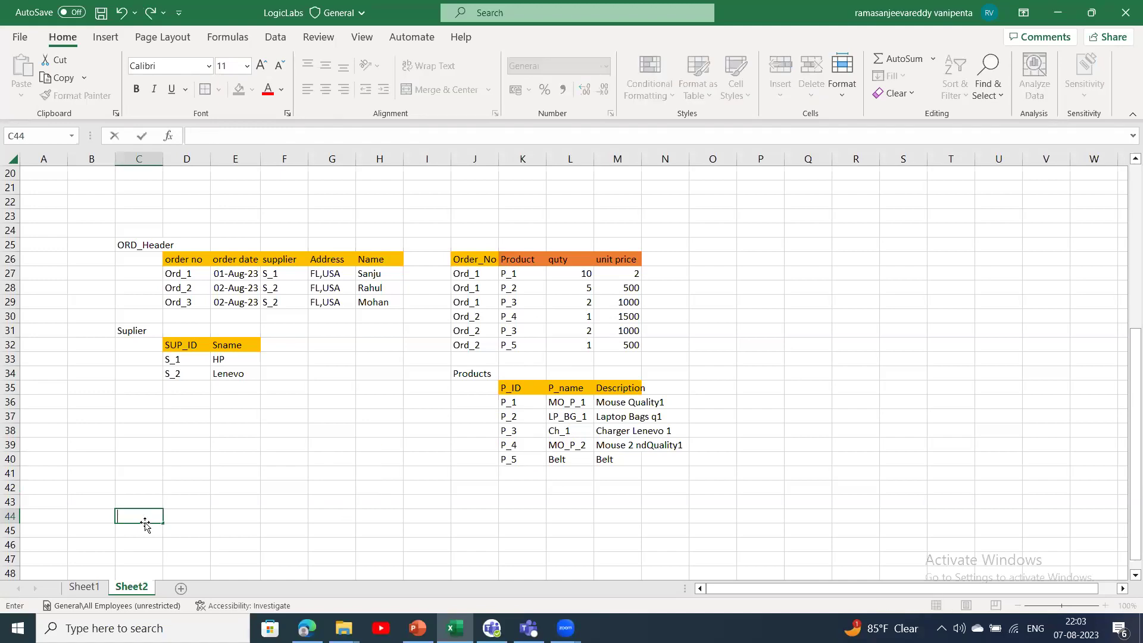
text(Primary)
click(139, 535)
text(Foreign keys)
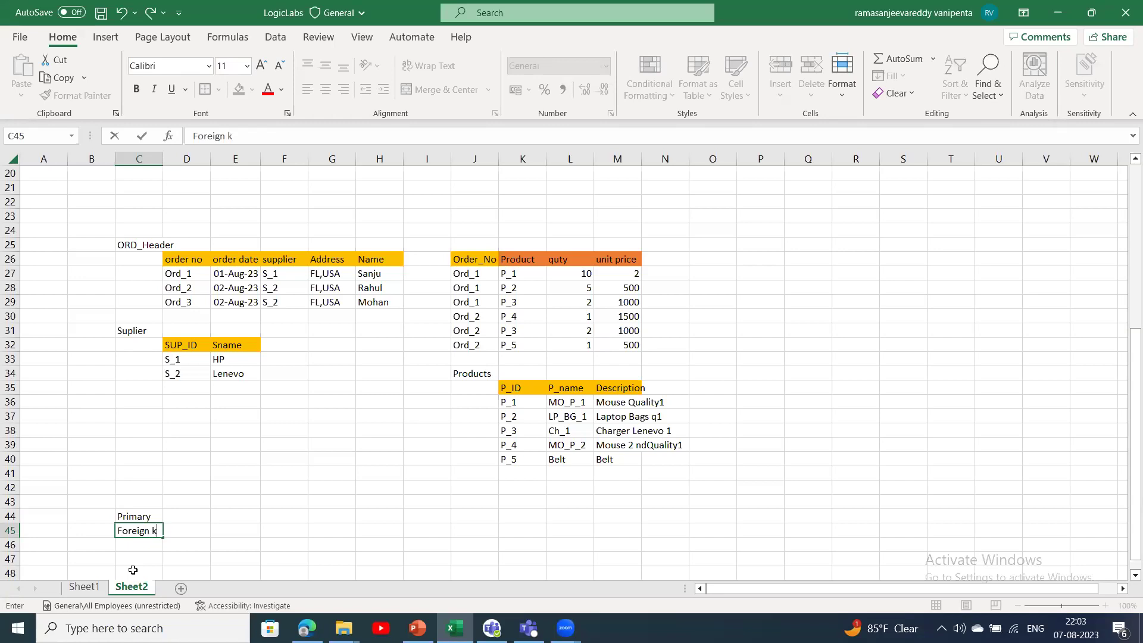
click(269, 517)
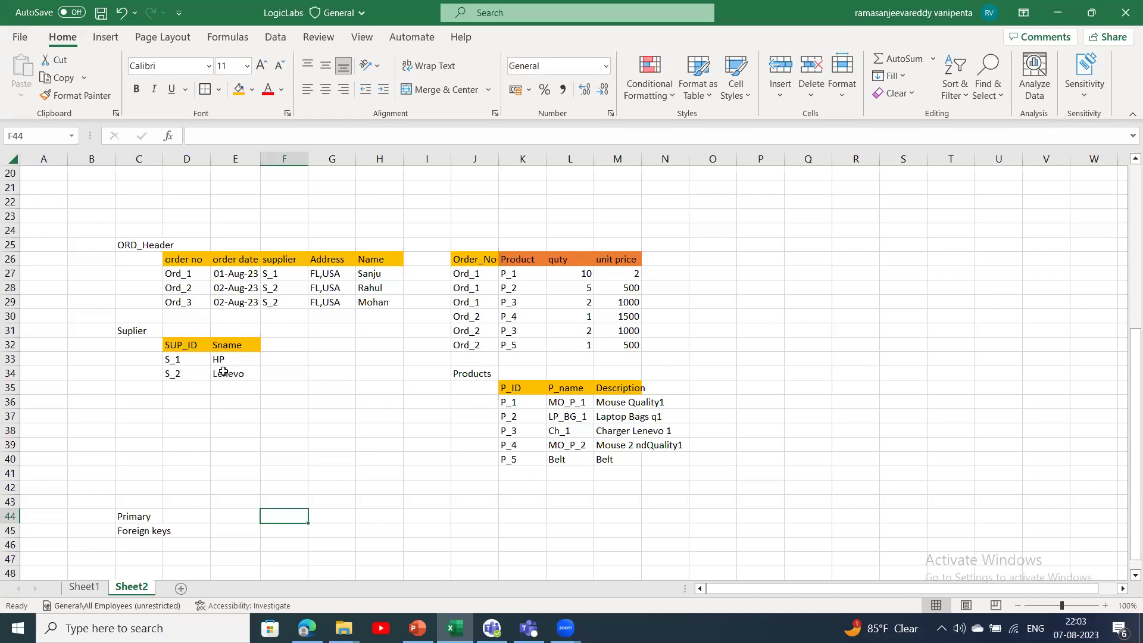
- Examine the SUP_ID values in the Suplier table as a key column
click(174, 365)
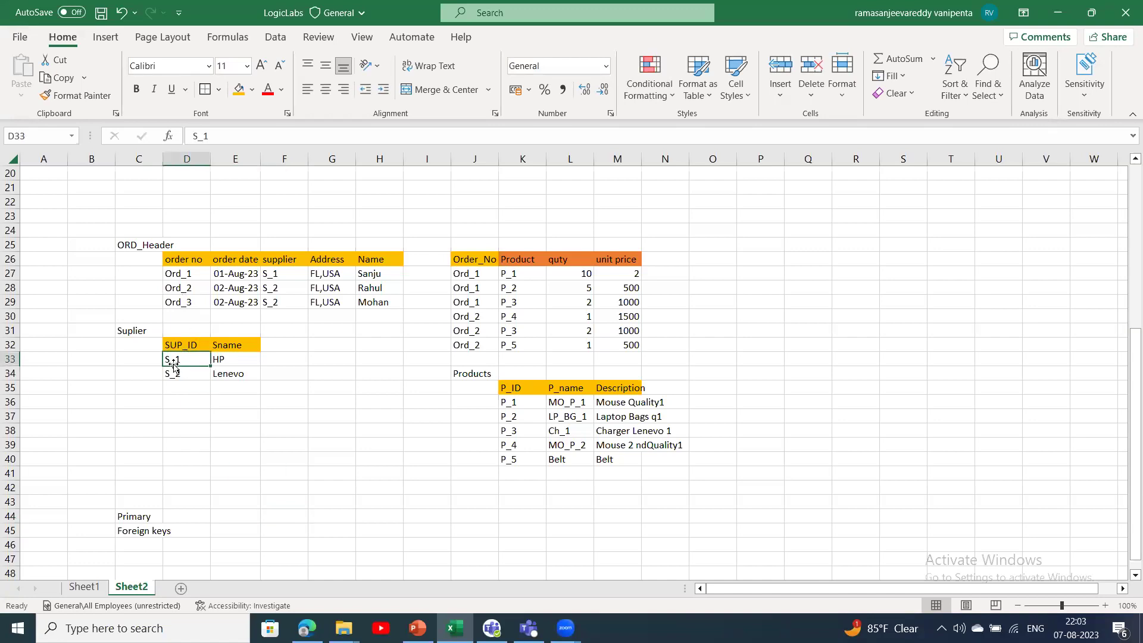
- Enter the label PK above the SUP_ID header in cell D31 and fill that cell green
click(184, 374)
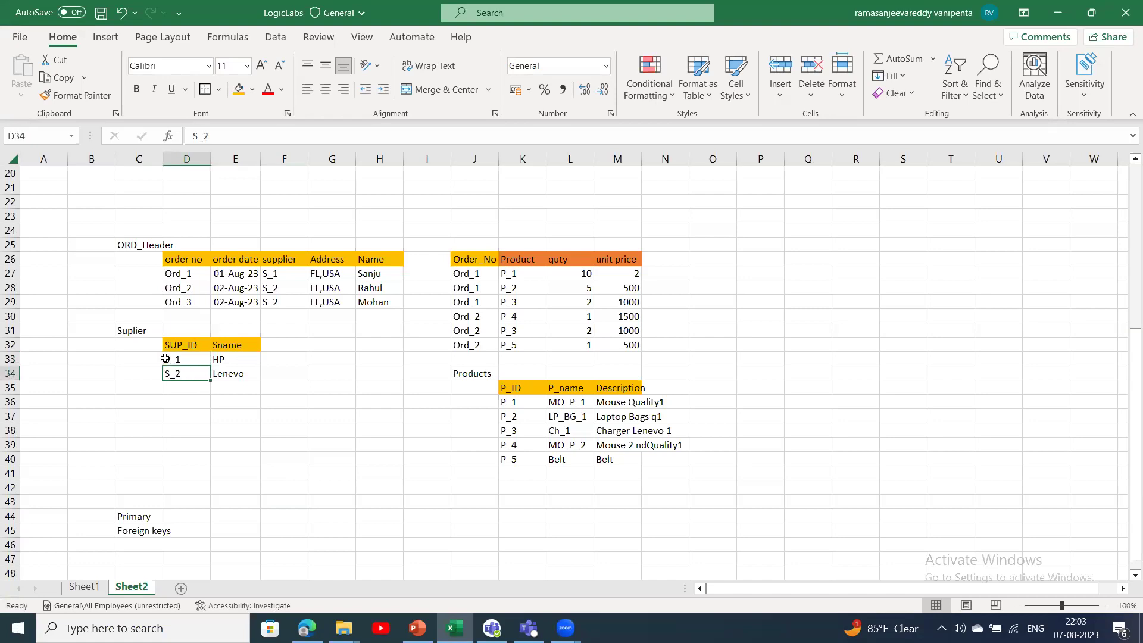
click(190, 329)
text(PK)
click(195, 384)
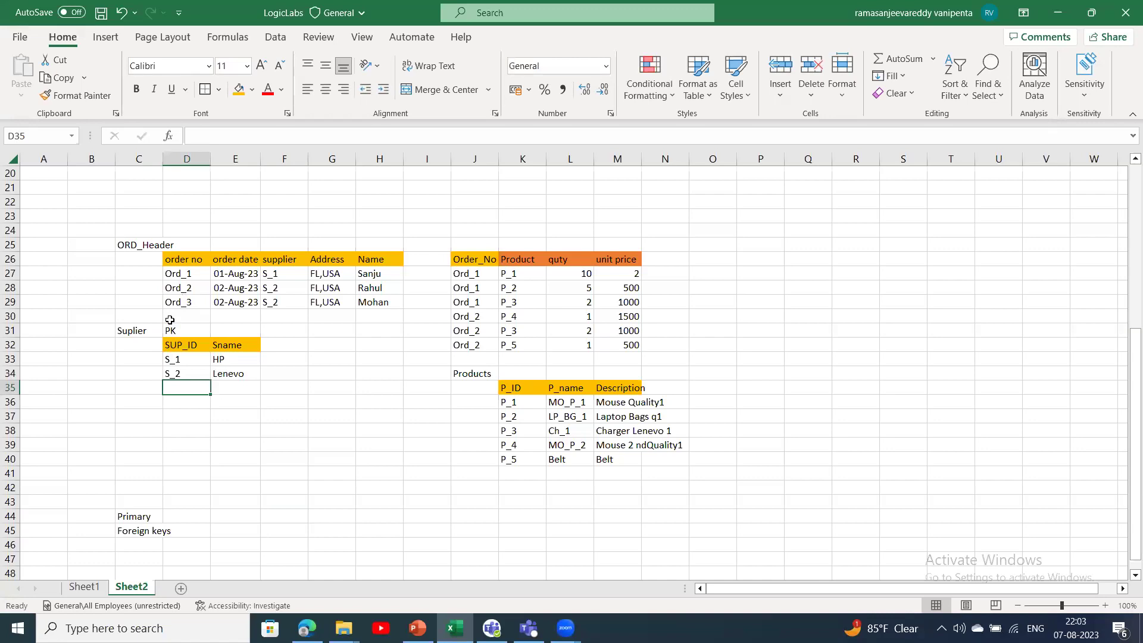
click(184, 333)
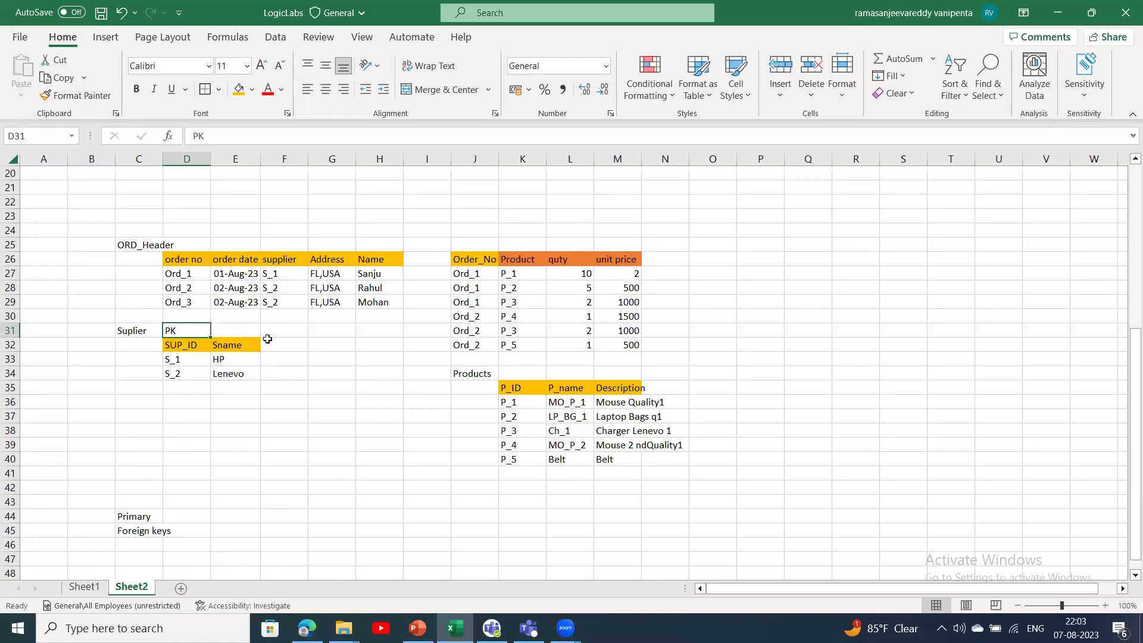
click(254, 90)
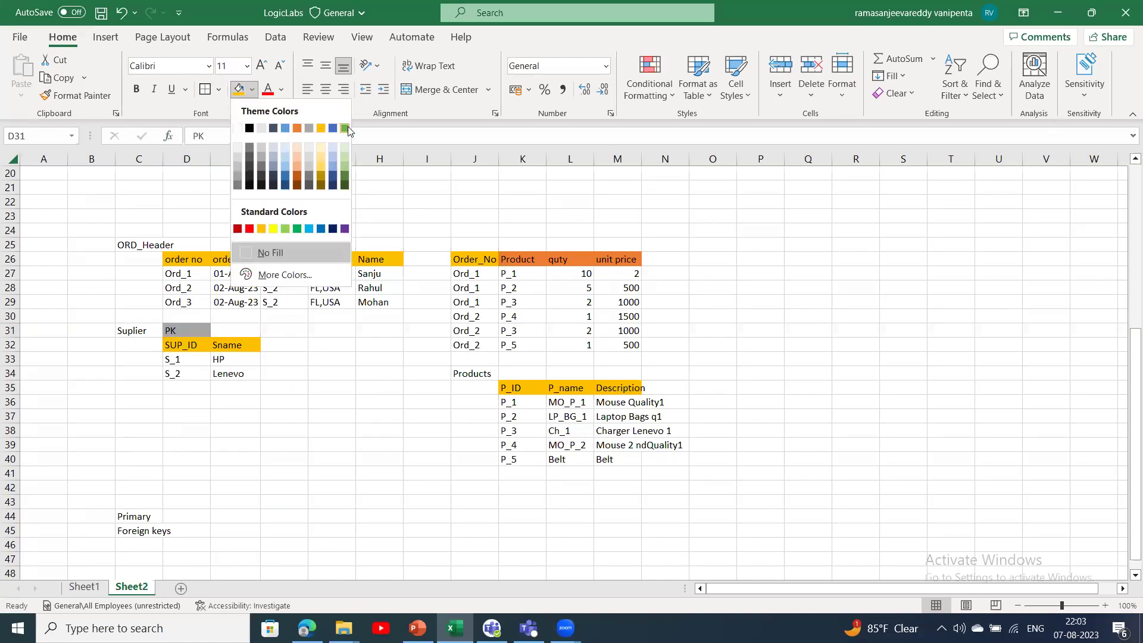
click(345, 117)
click(212, 419)
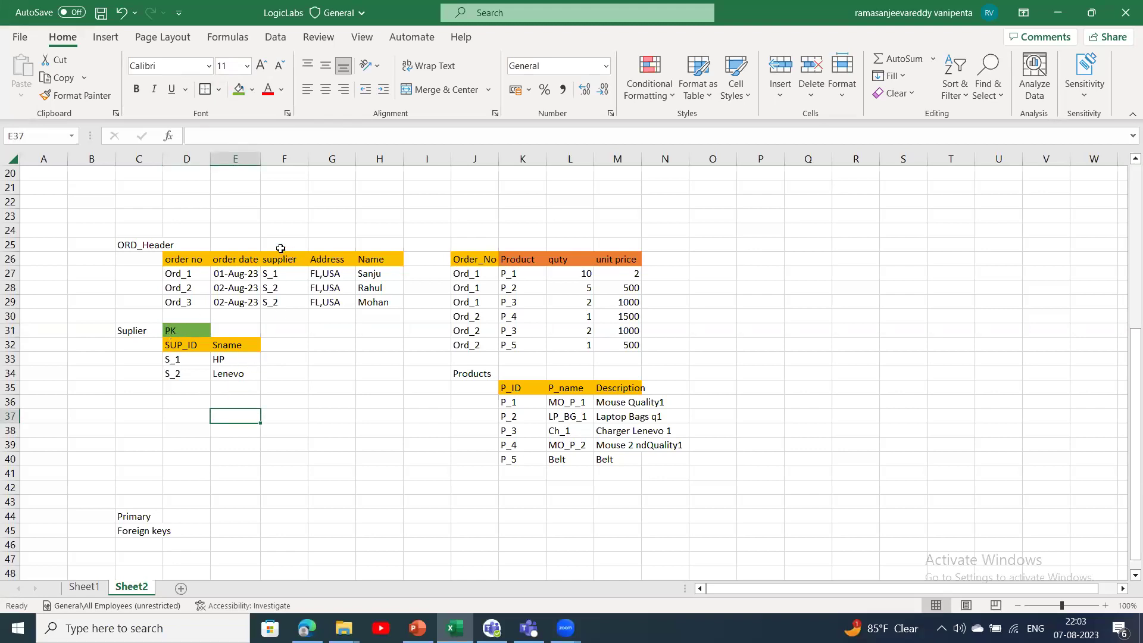
- Compare the supplier codes in the ORD_Header table, F27:F29, with the SUP_ID records in the supplier table
click(200, 362)
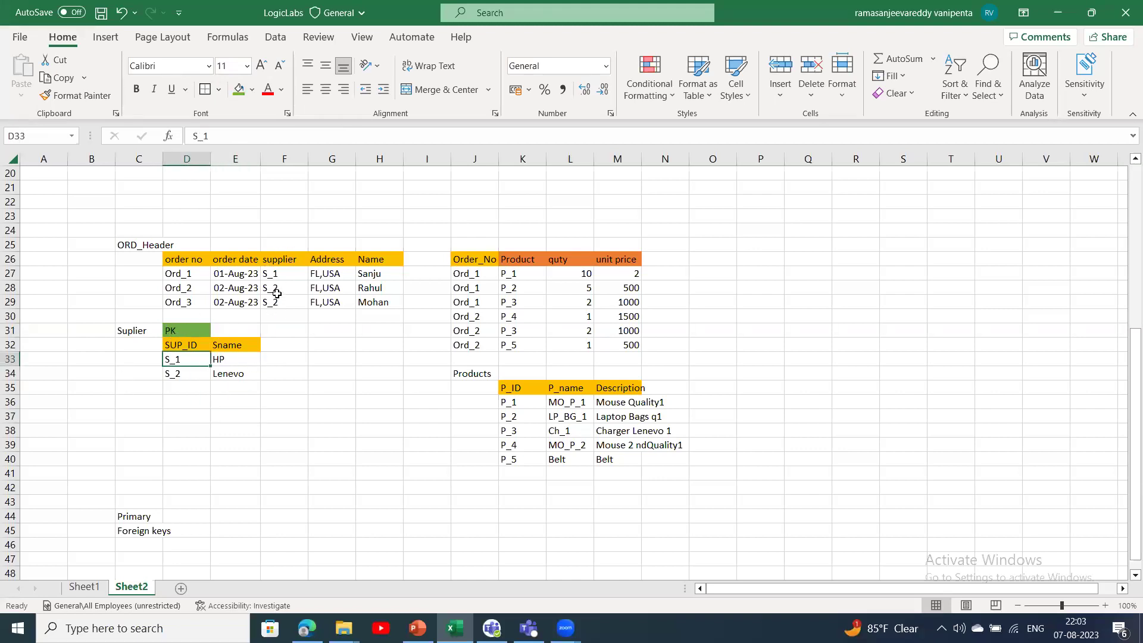
drag(282, 276, 278, 303)
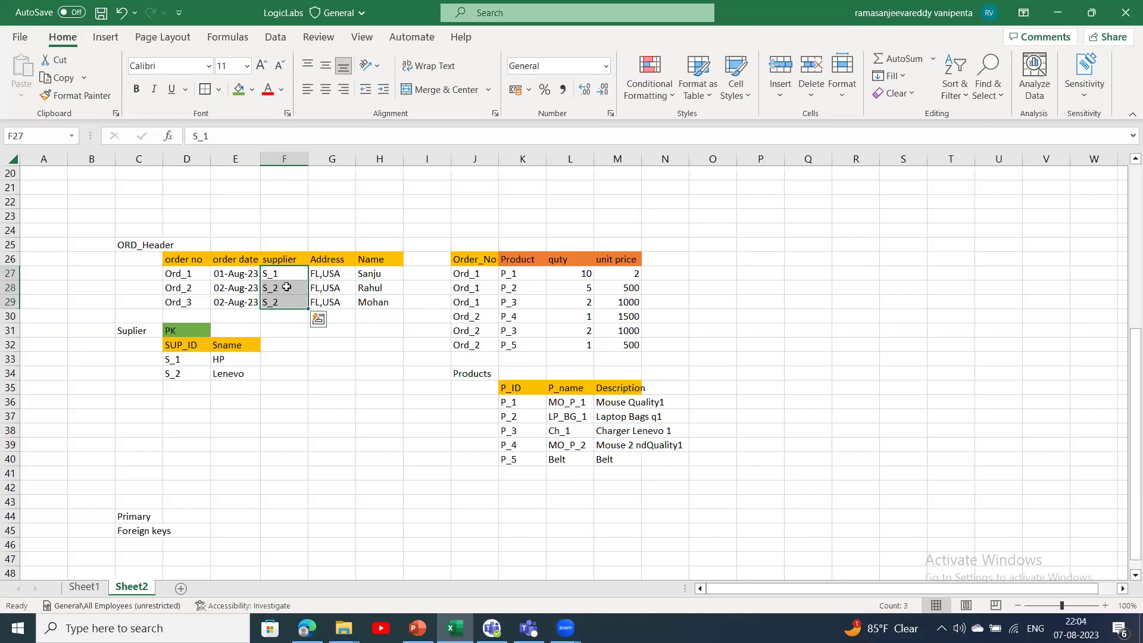
drag(175, 360, 183, 404)
key(ctrl+c)
drag(291, 270, 284, 290)
key(ctrl+v)
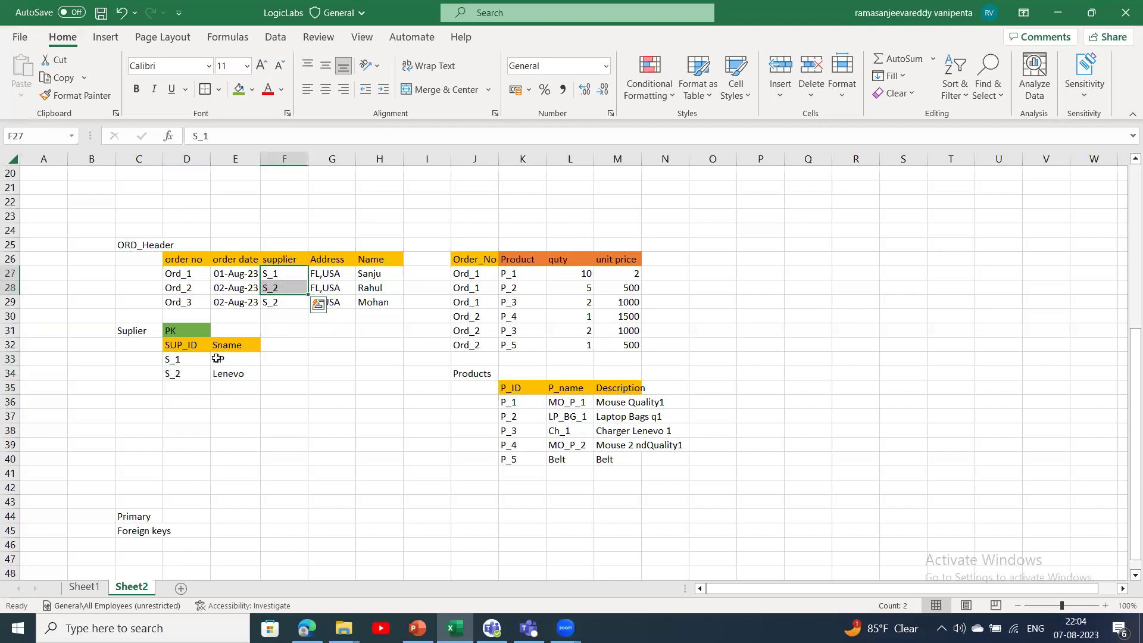
drag(185, 359, 194, 369)
key(ctrl+v)
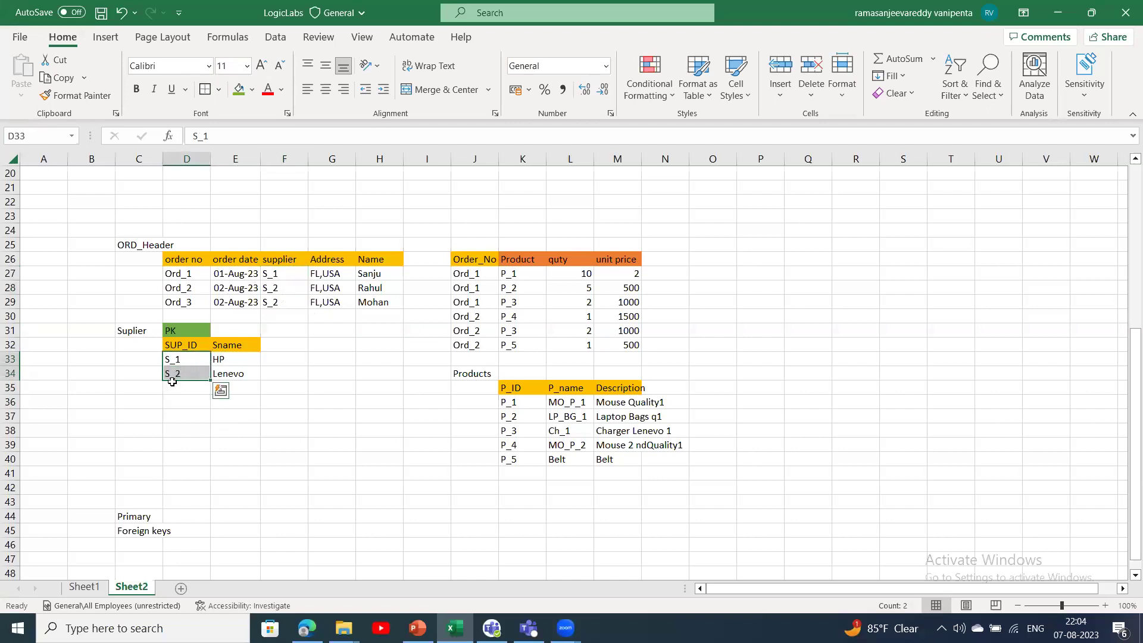
click(296, 282)
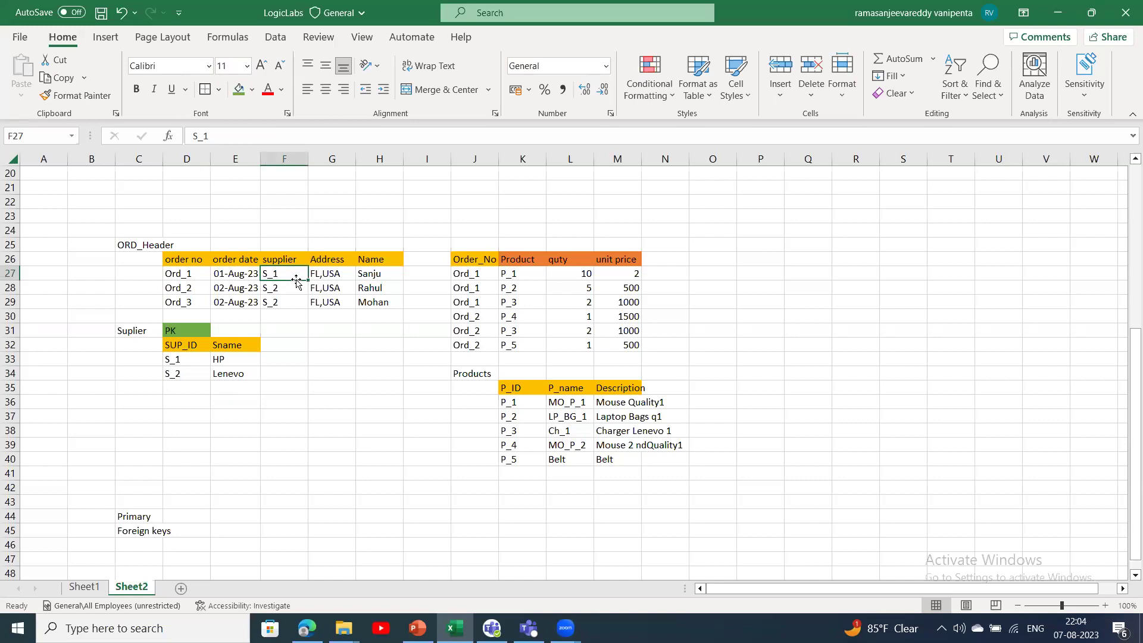
drag(176, 360, 213, 368)
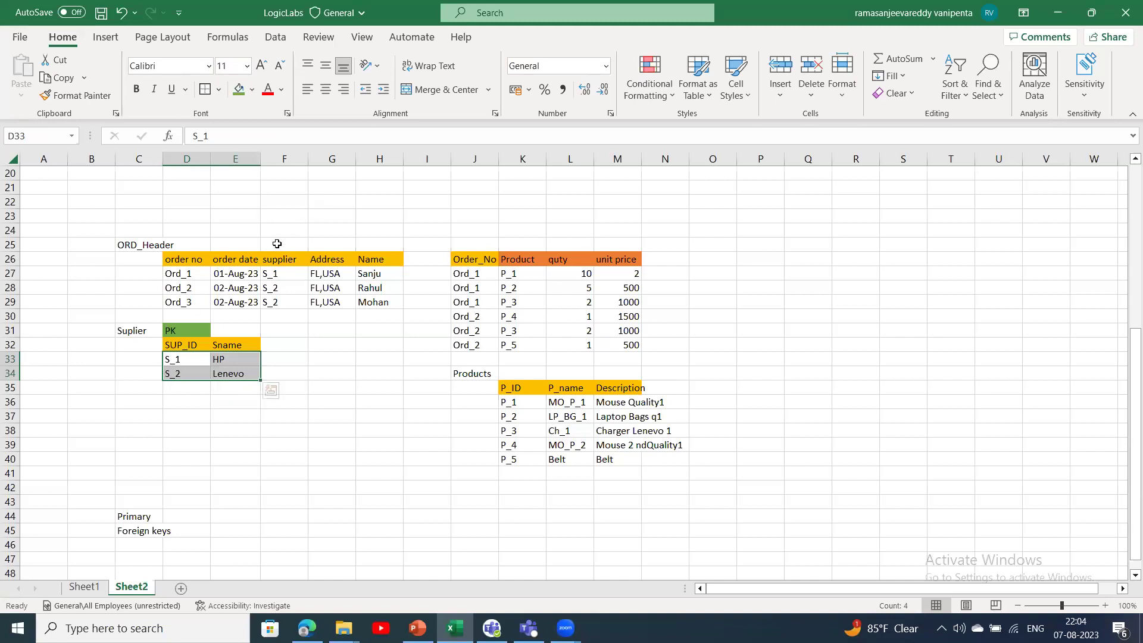
click(284, 300)
drag(167, 358, 233, 394)
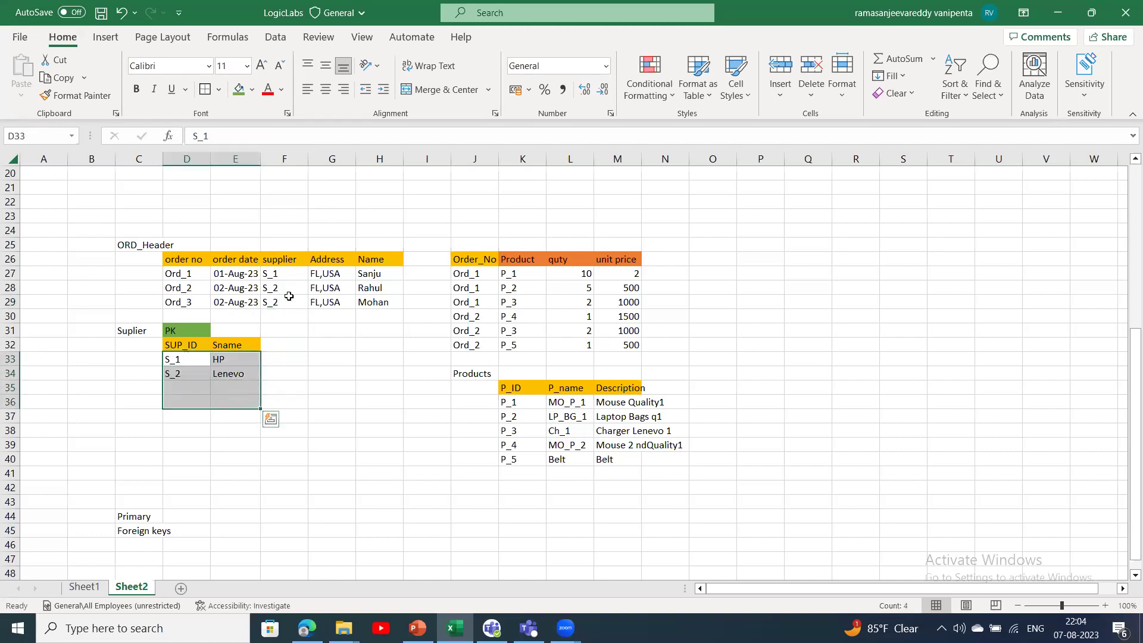
double_click(286, 314)
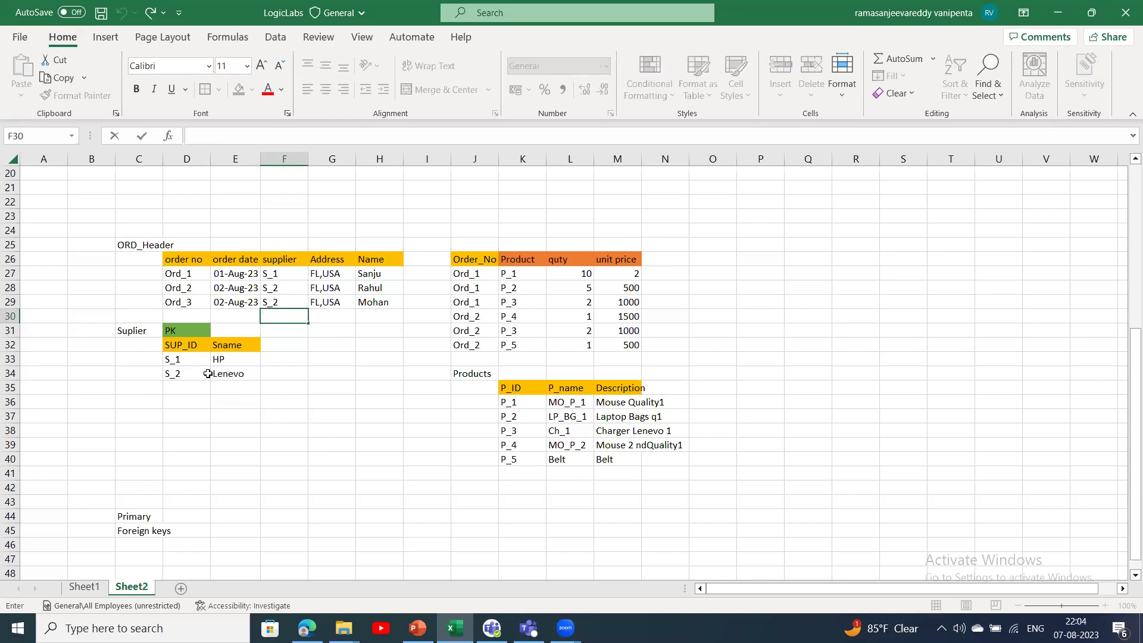
click(180, 386)
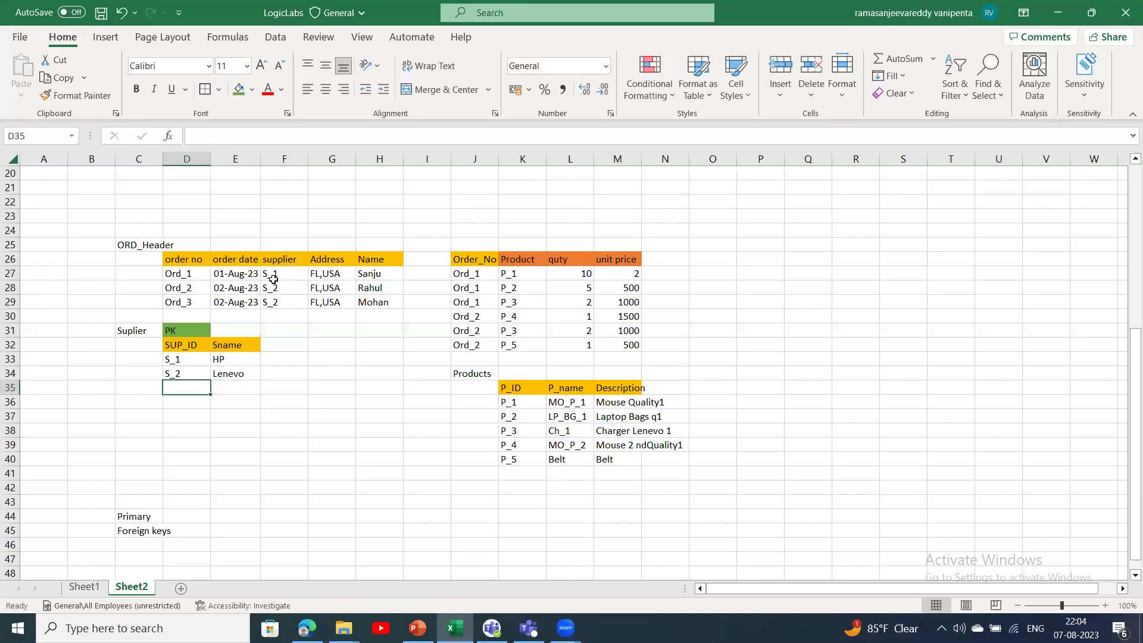
double_click(181, 334)
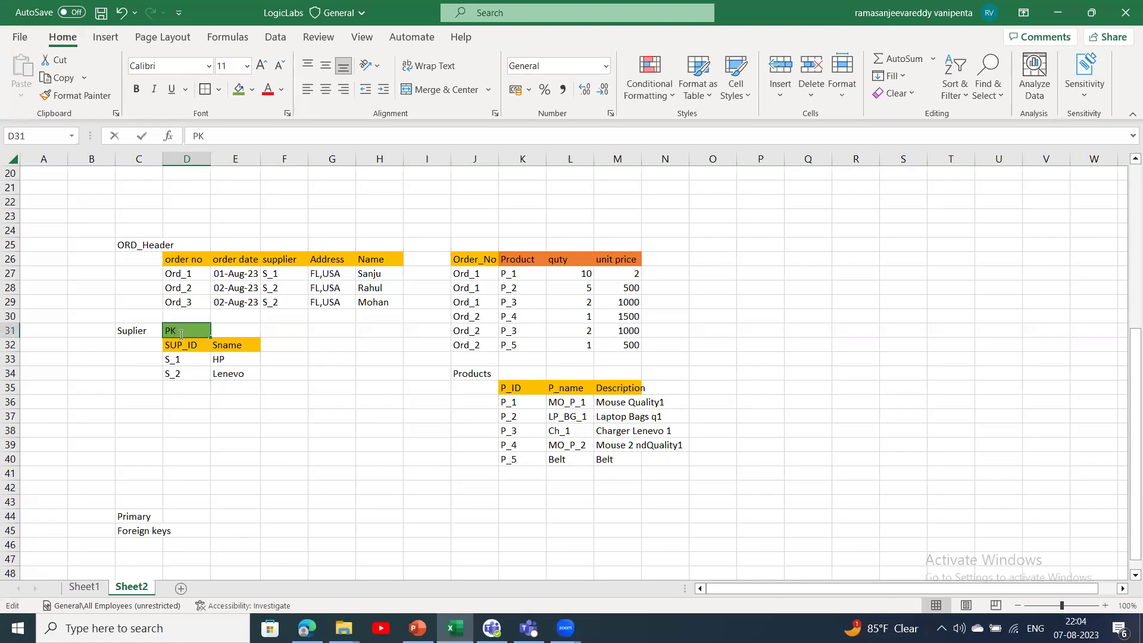
- Enter the label FK above the supplier header in cell F25 and fill that cell blue
click(279, 244)
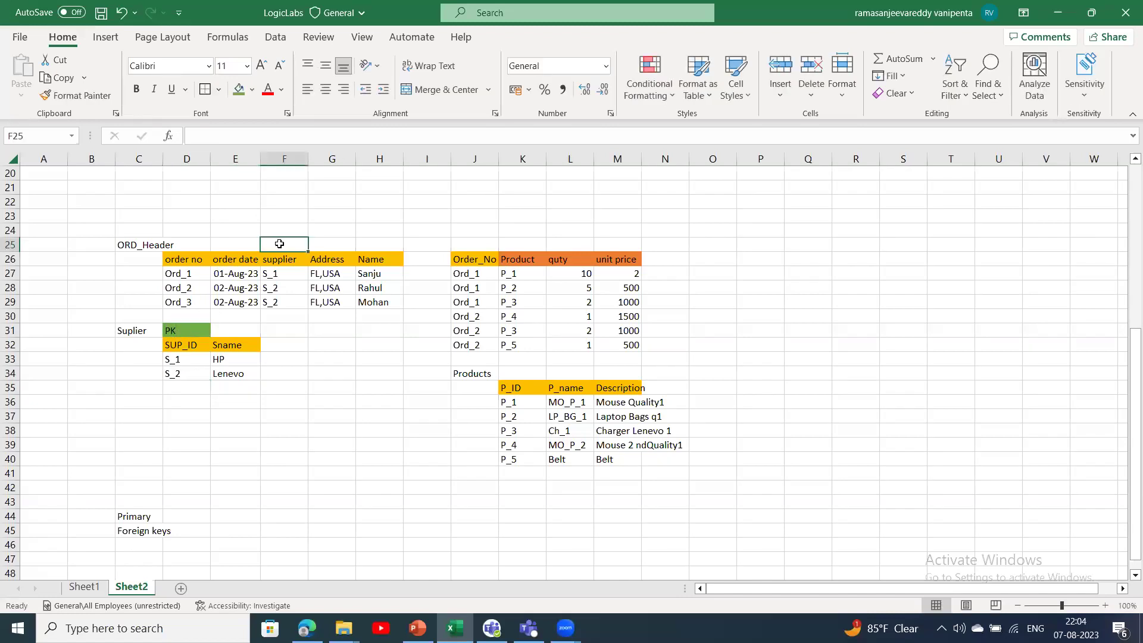
text(FK)
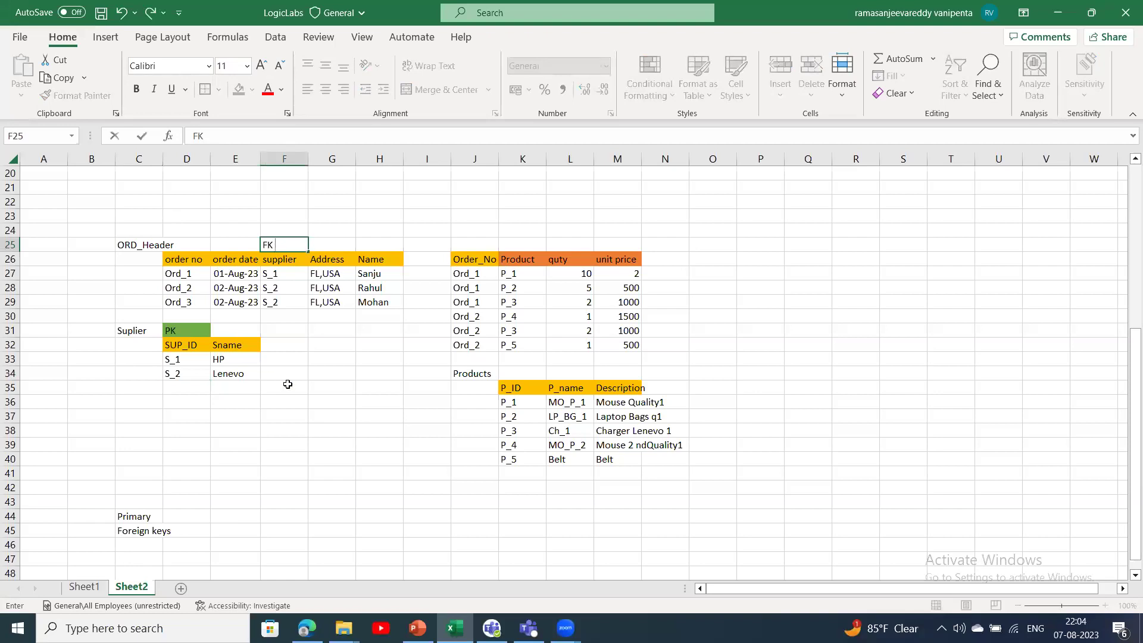
click(288, 385)
click(286, 244)
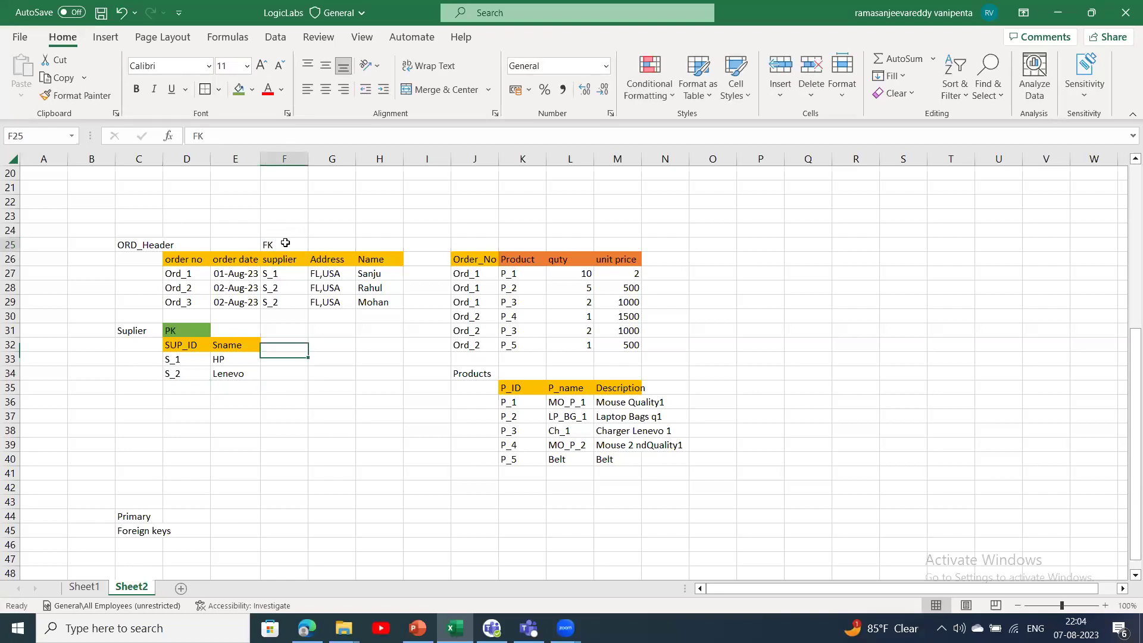
click(251, 90)
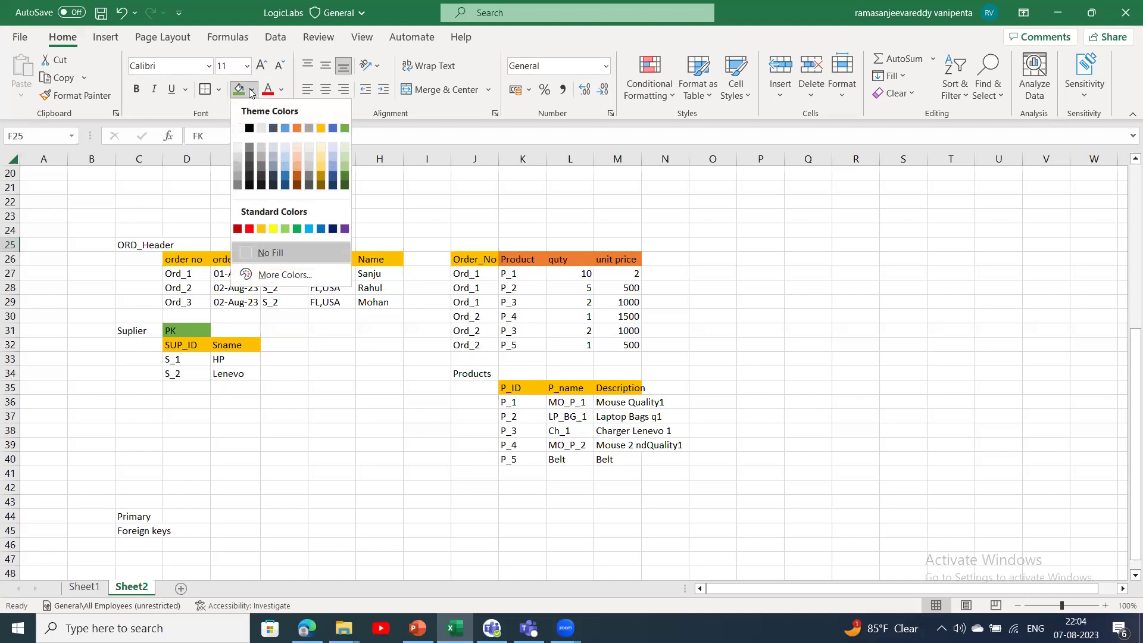
click(333, 129)
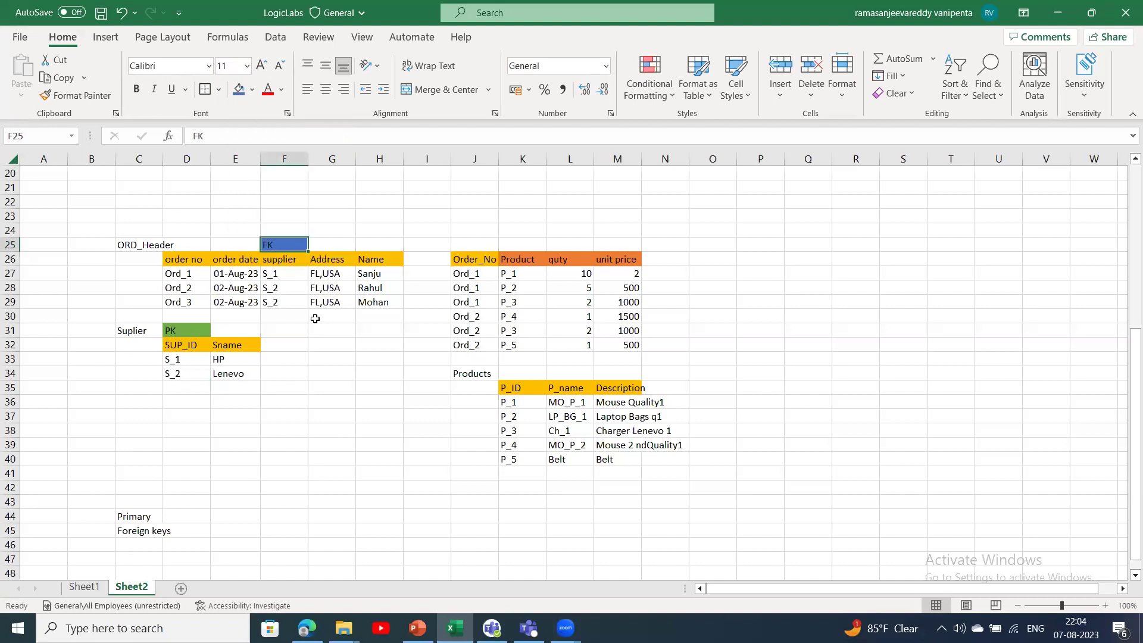
click(285, 345)
- Enter the label PK above the order no header in cell D25 and fill that cell green
click(178, 331)
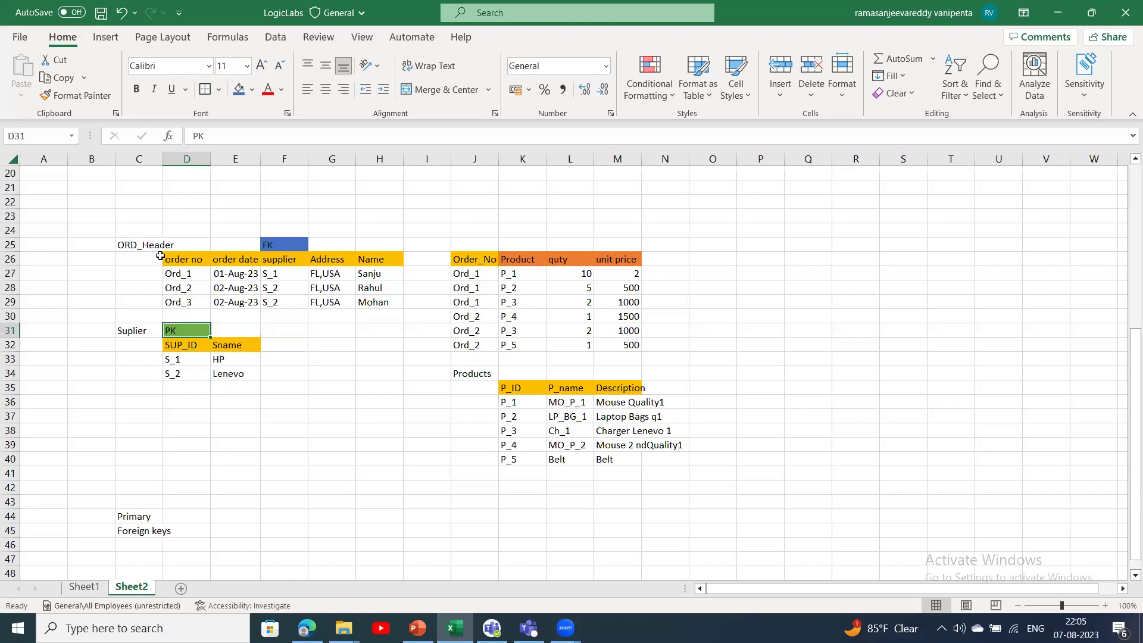
click(190, 244)
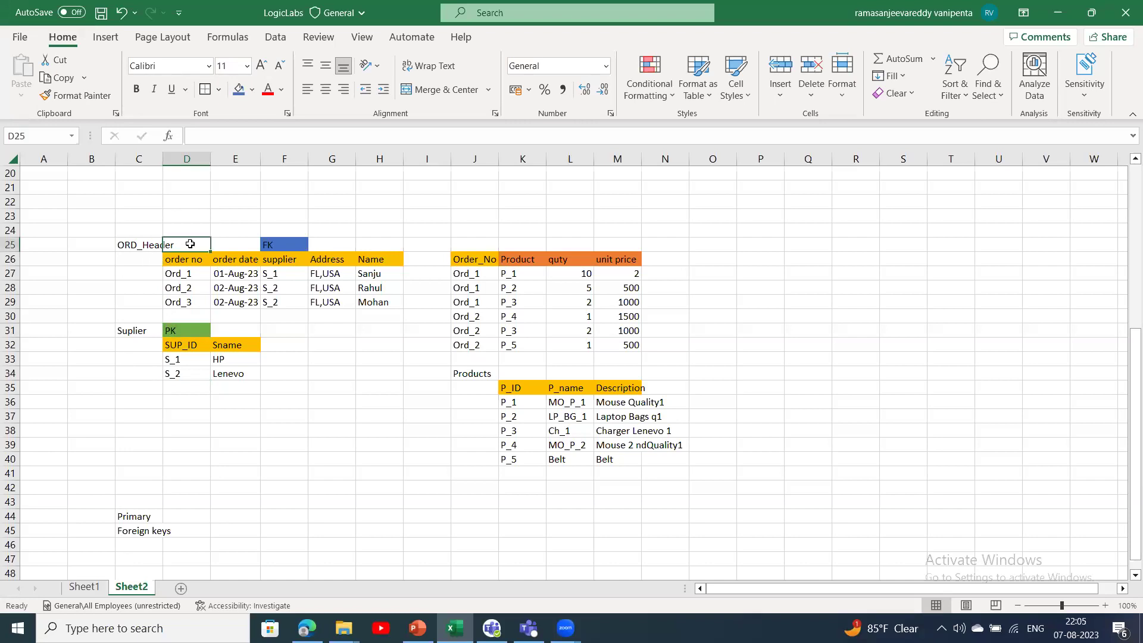
text(PK)
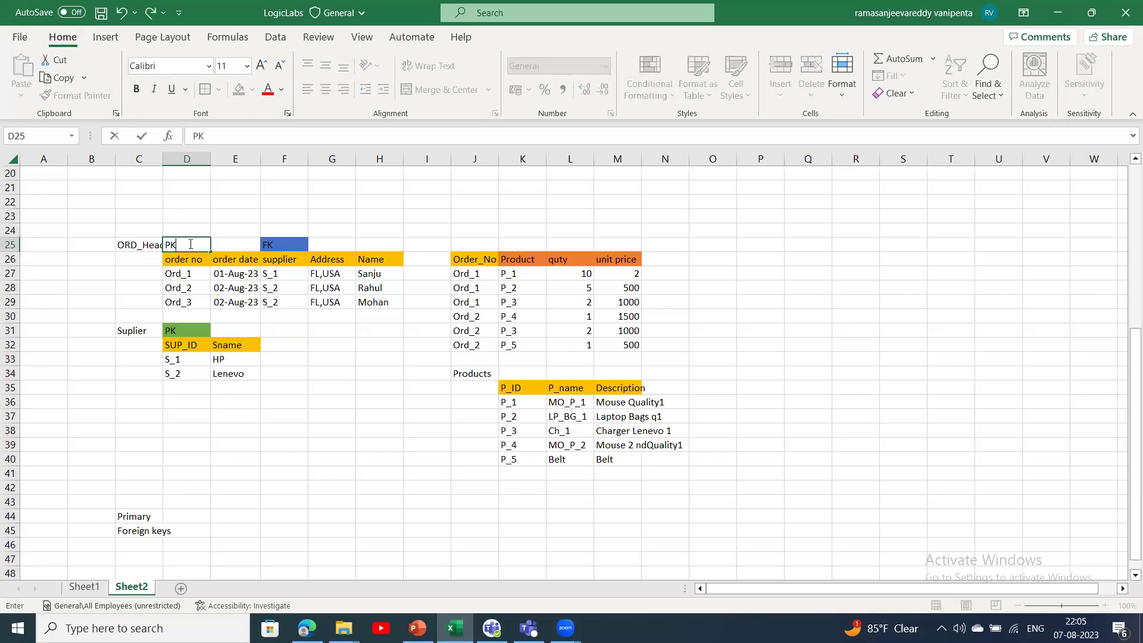
click(249, 287)
drag(229, 272, 370, 277)
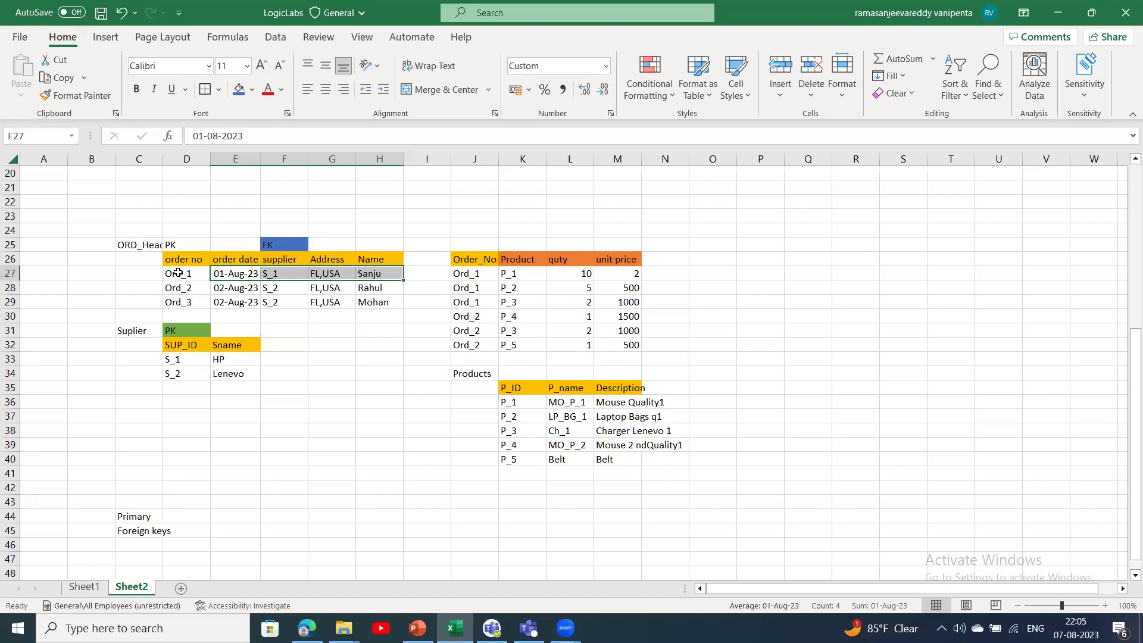
drag(384, 288, 239, 290)
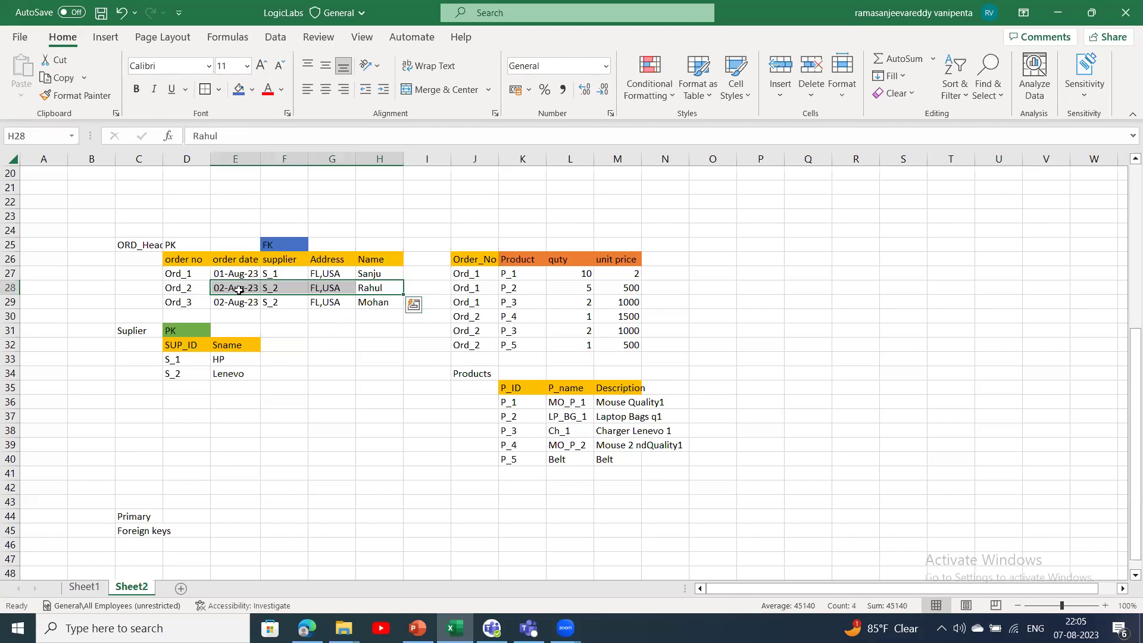
click(239, 290)
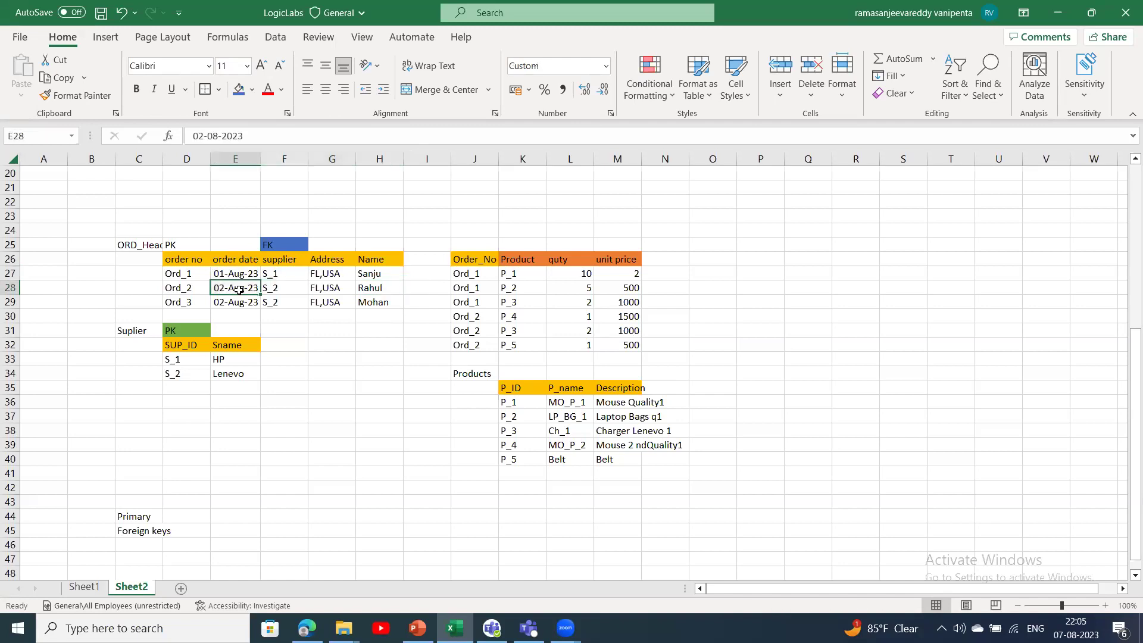
click(202, 287)
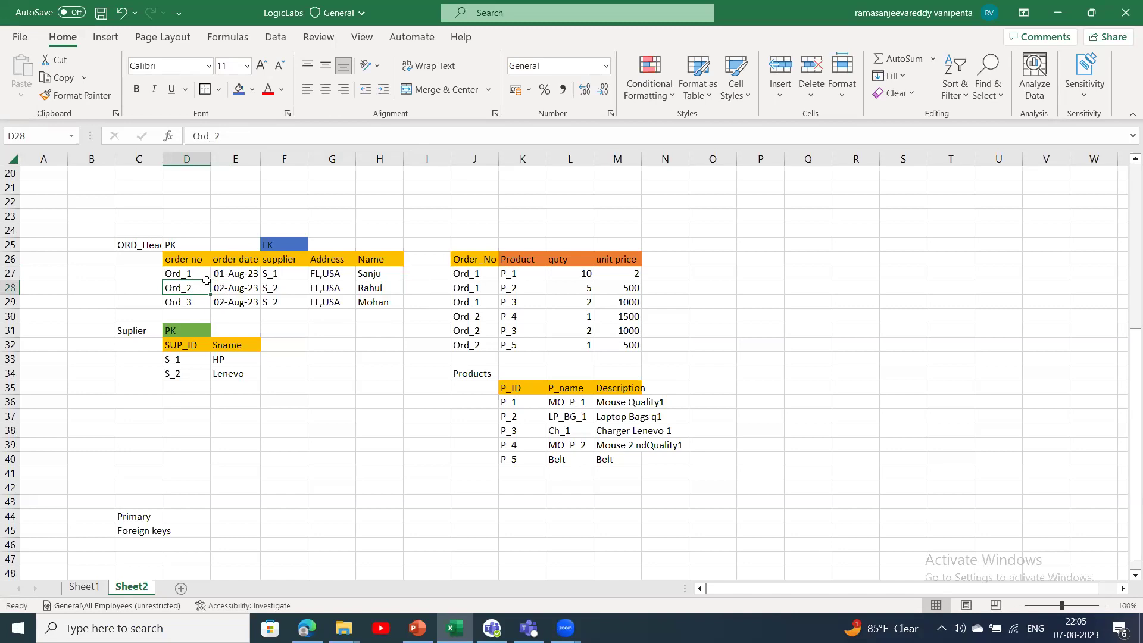
click(191, 246)
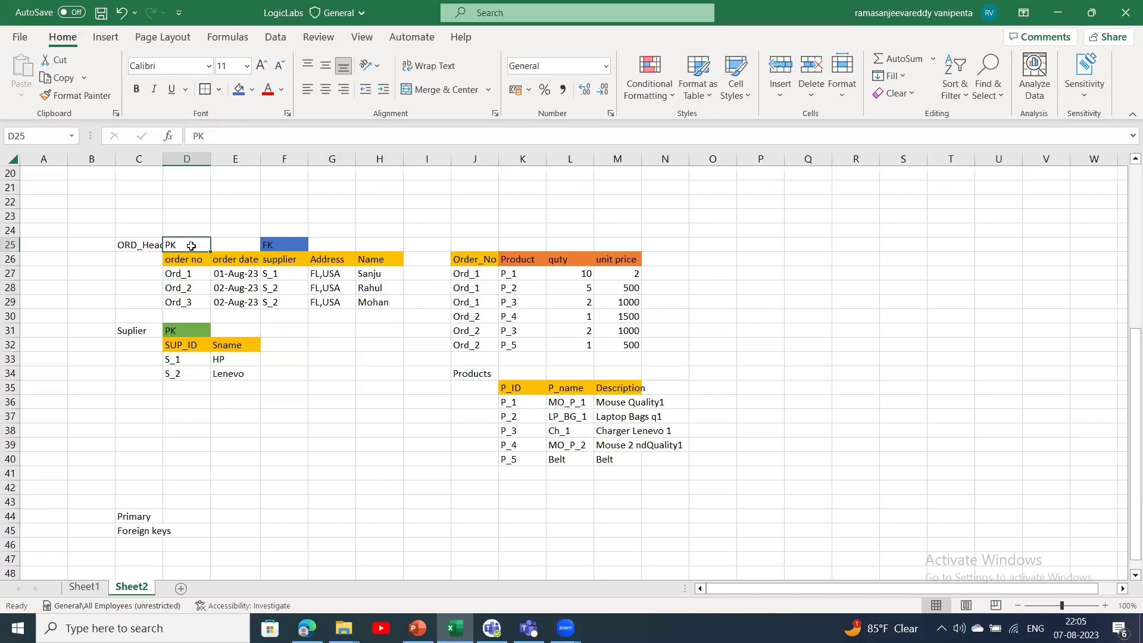
click(253, 89)
click(346, 128)
- Fill cell J25, above the Order_No header of the order lines table, with the same blue as the FK cell
click(472, 244)
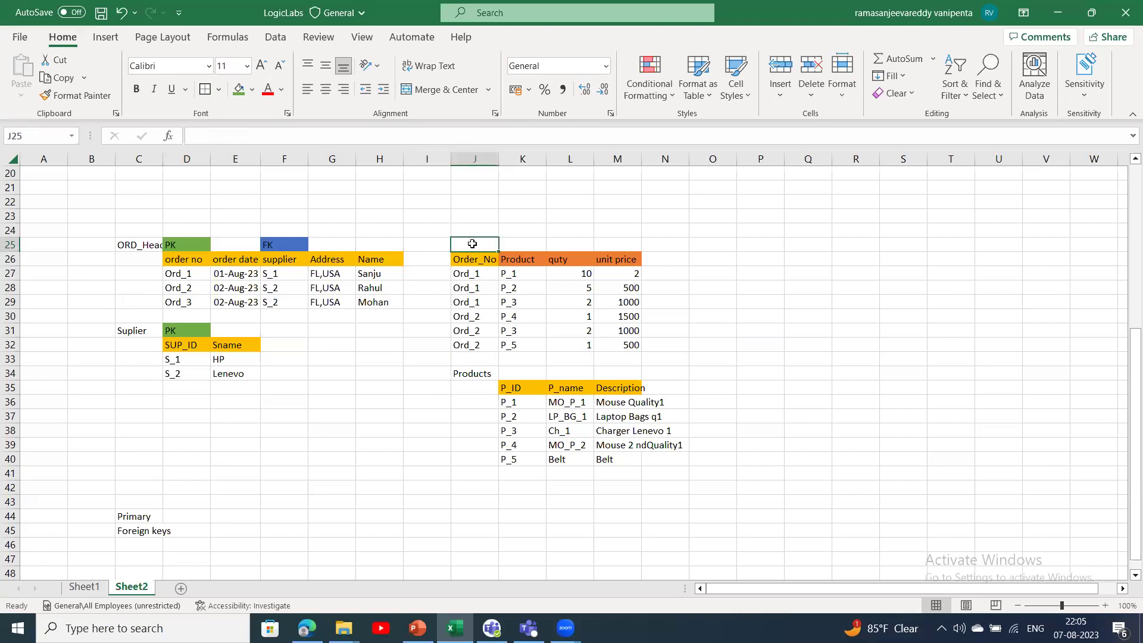
click(252, 90)
click(333, 128)
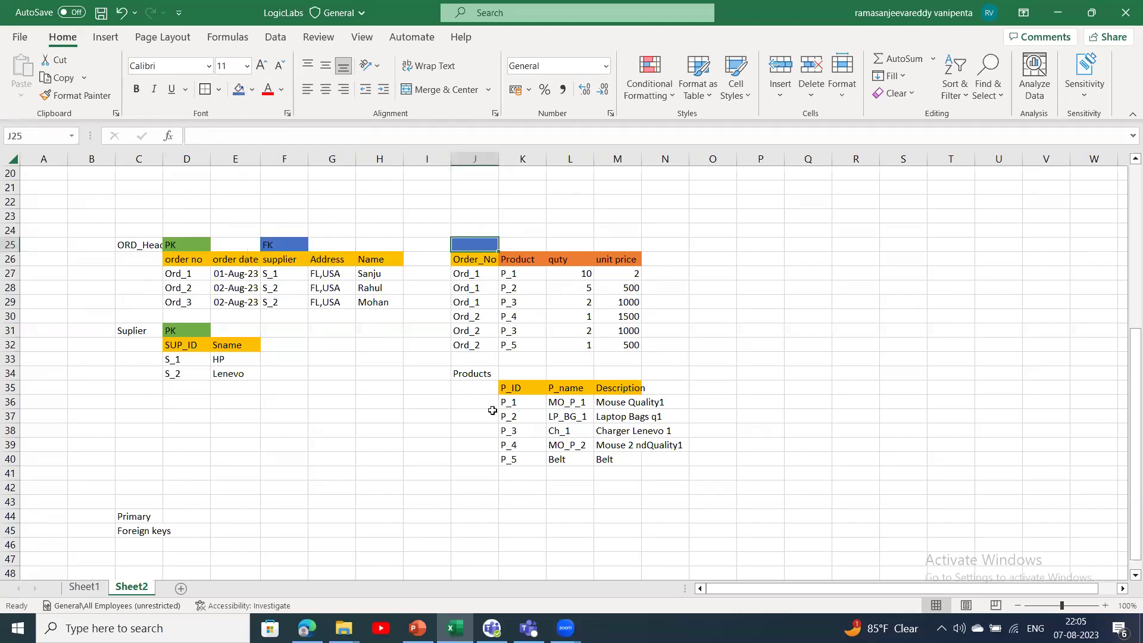
- Compare the order numbers in the ORD_Header table with the Order_No and Product entries of the order lines table
click(177, 272)
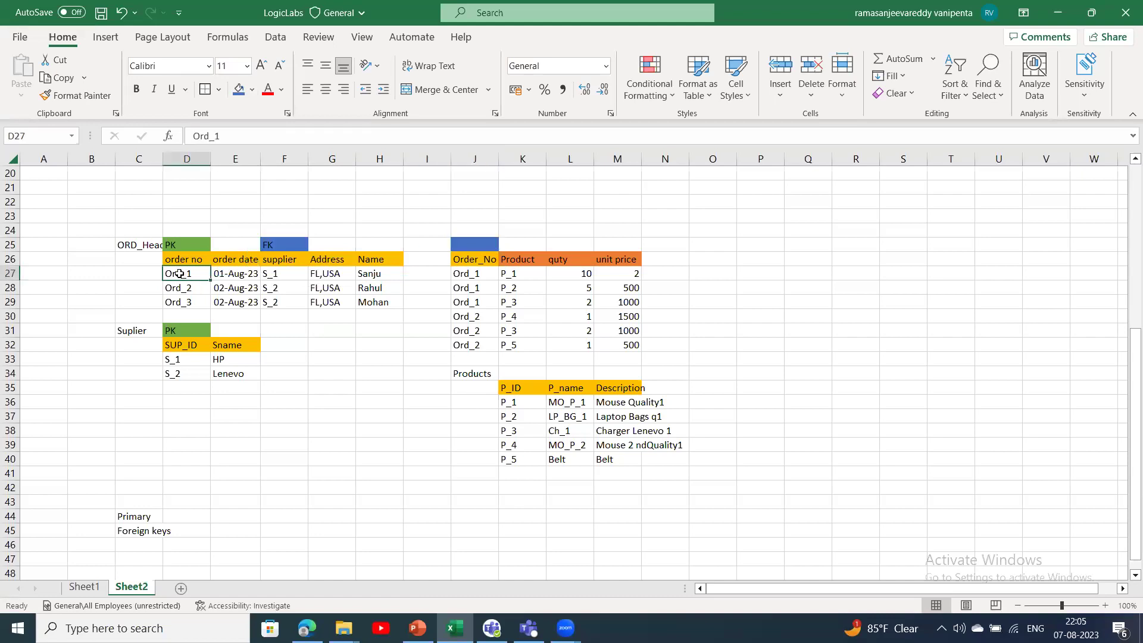
click(457, 272)
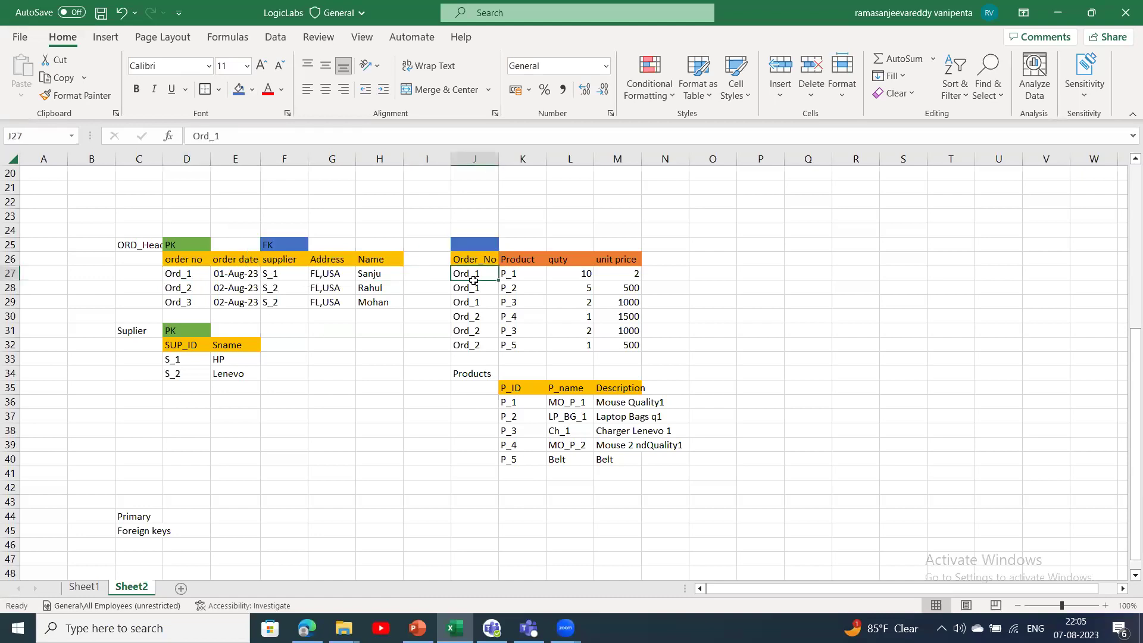
click(175, 284)
drag(527, 274, 525, 316)
click(525, 316)
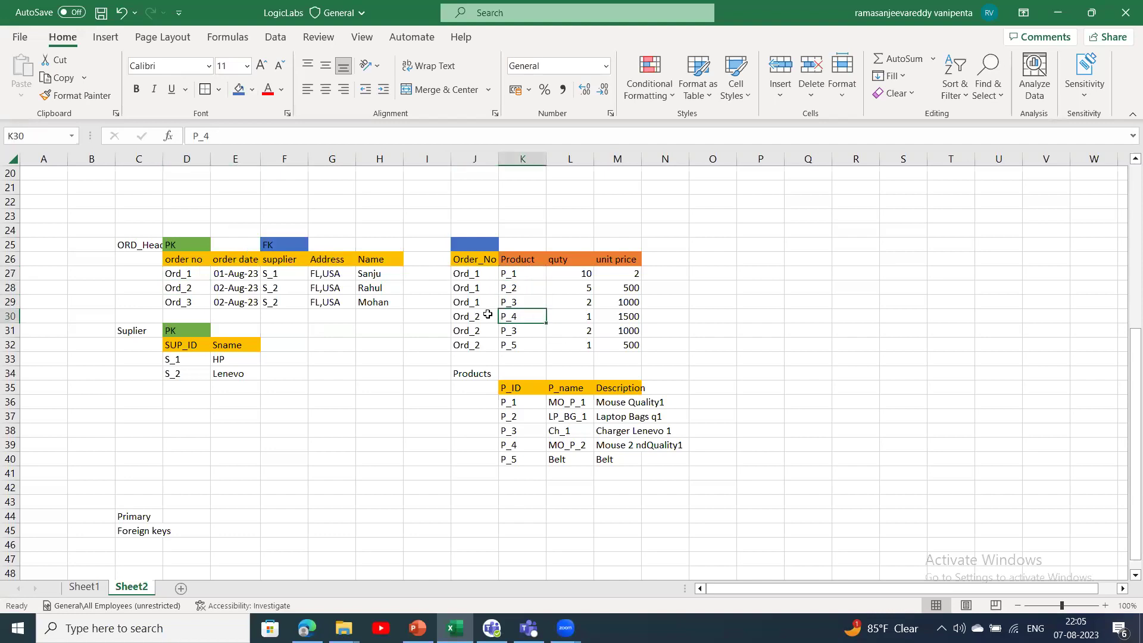
click(190, 273)
click(460, 277)
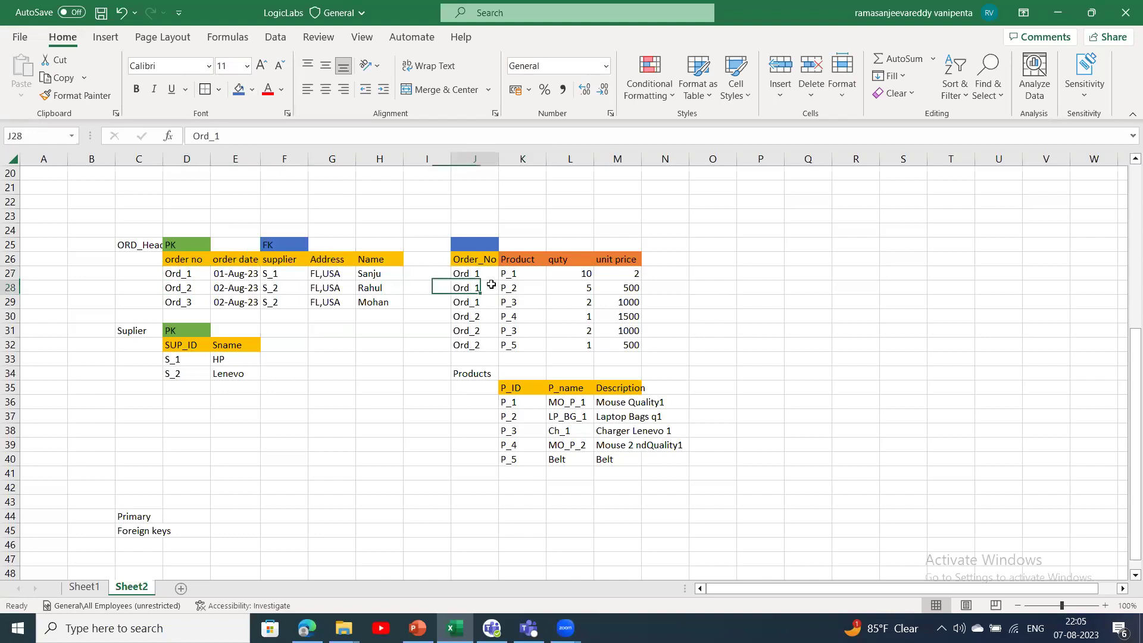
click(177, 272)
click(530, 276)
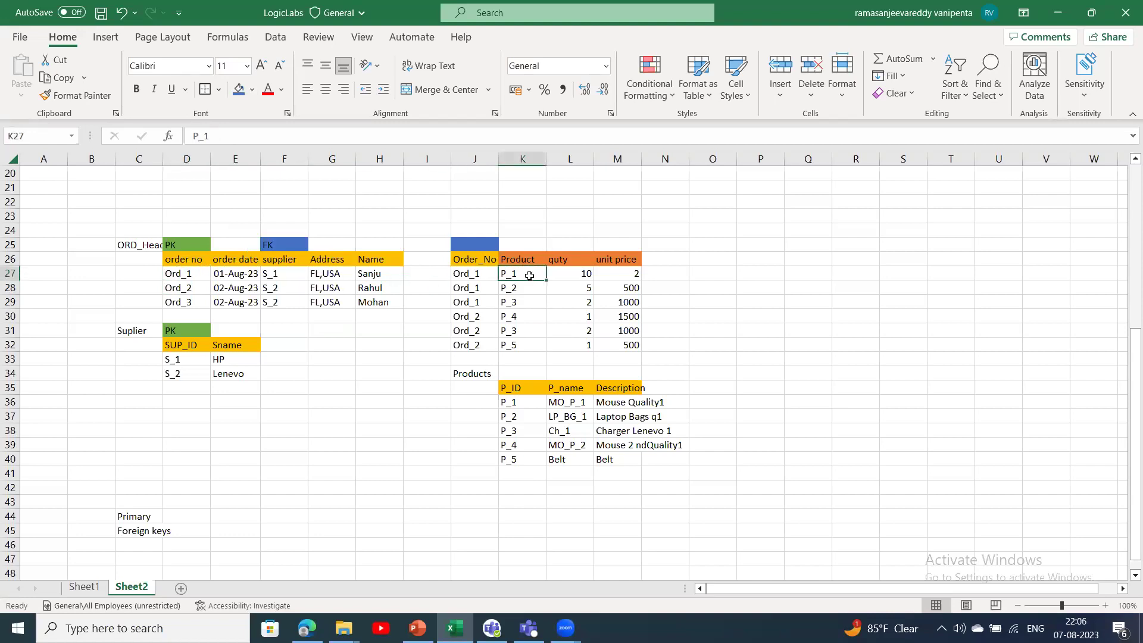
click(474, 277)
click(174, 244)
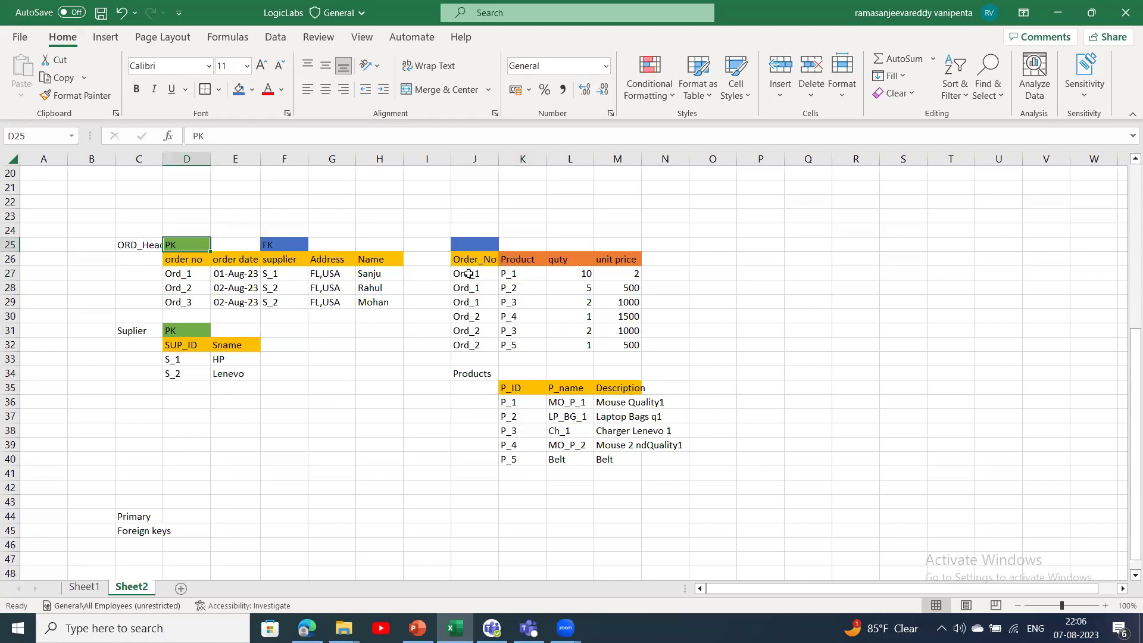
drag(467, 274, 476, 300)
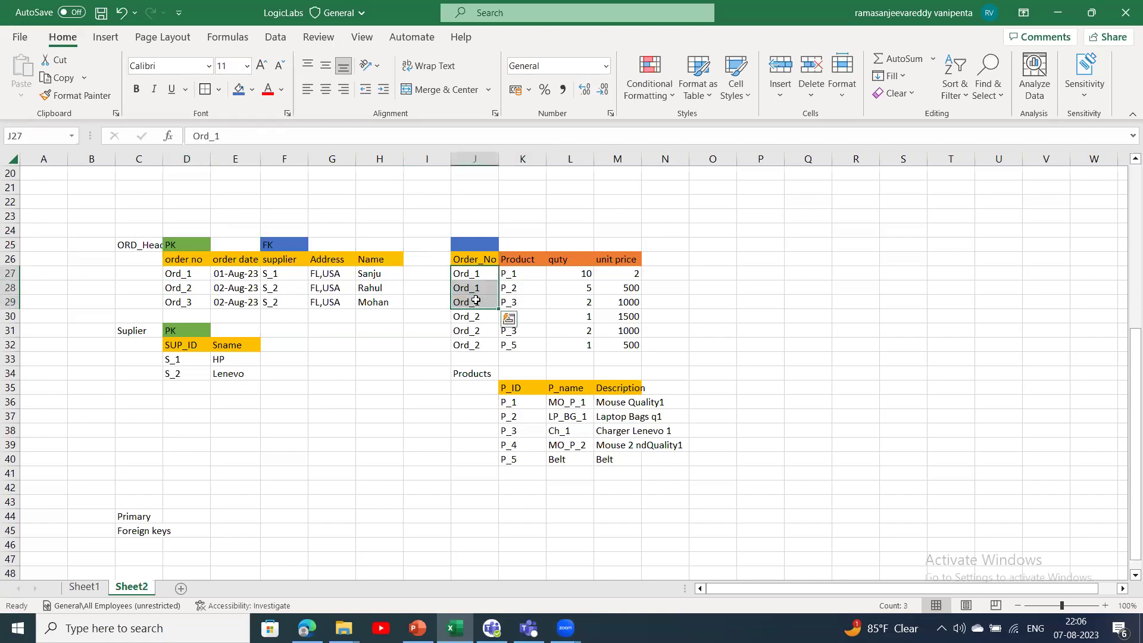
click(475, 300)
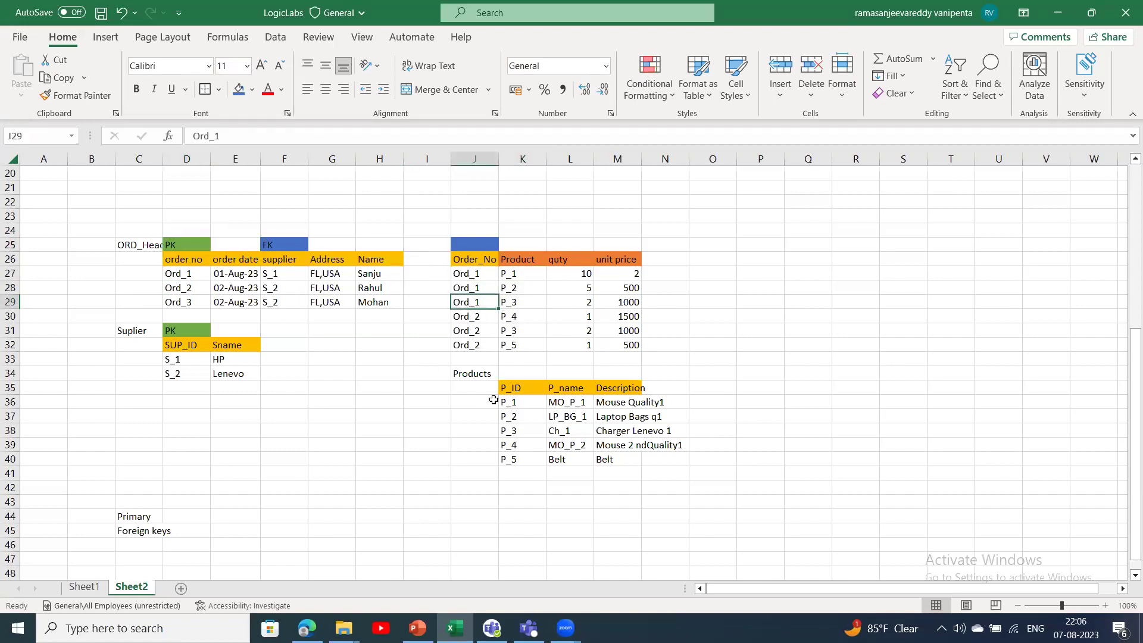
- Enter the label PK in cell K34 above the P_ID header and FK in cell K25 above the Product header
click(520, 369)
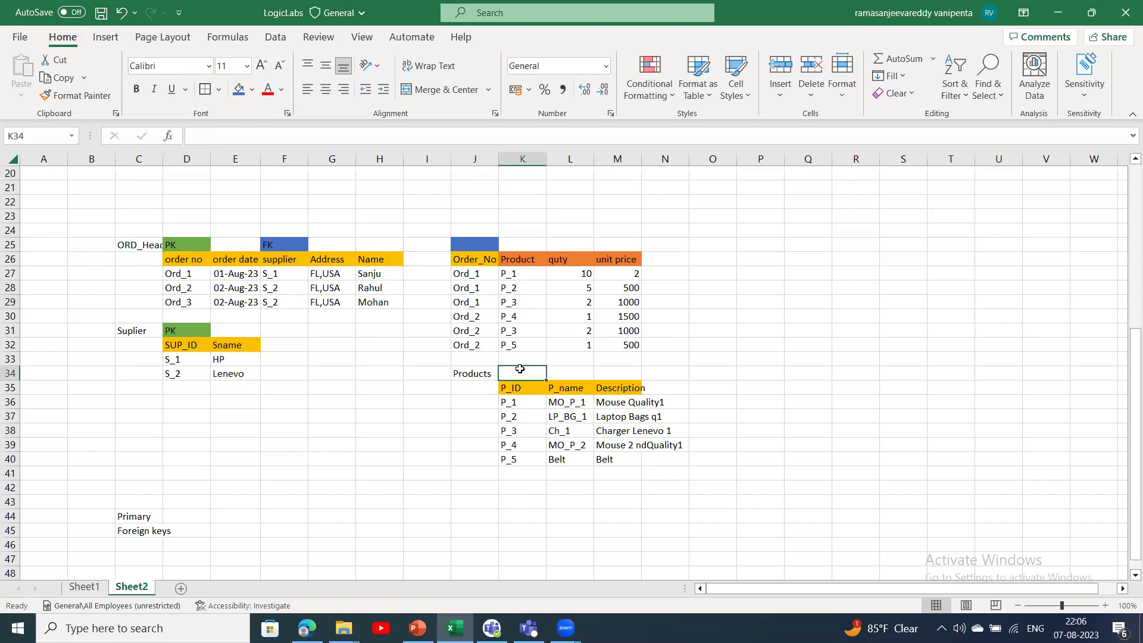
text(PK)
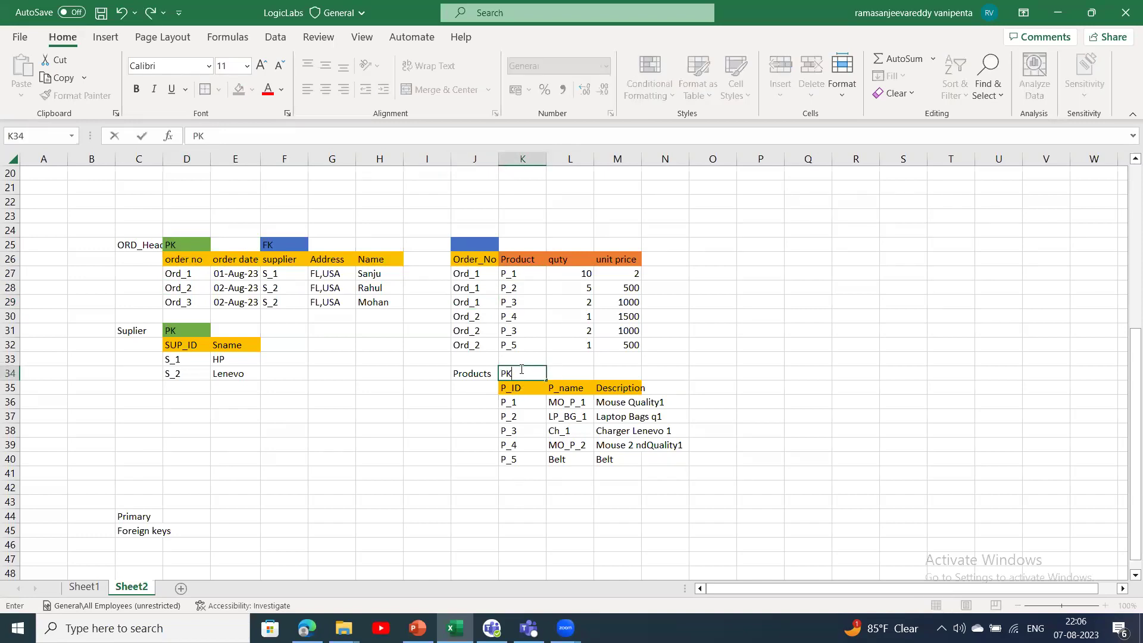
key(Return)
click(518, 257)
click(526, 248)
text(FK)
click(534, 309)
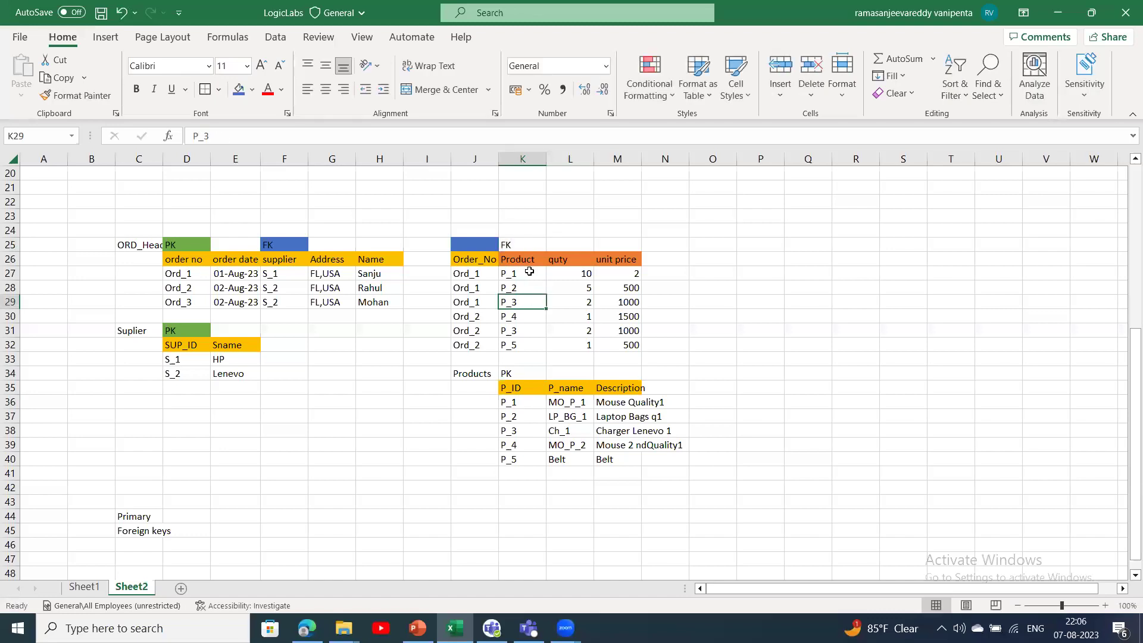
click(512, 387)
click(526, 239)
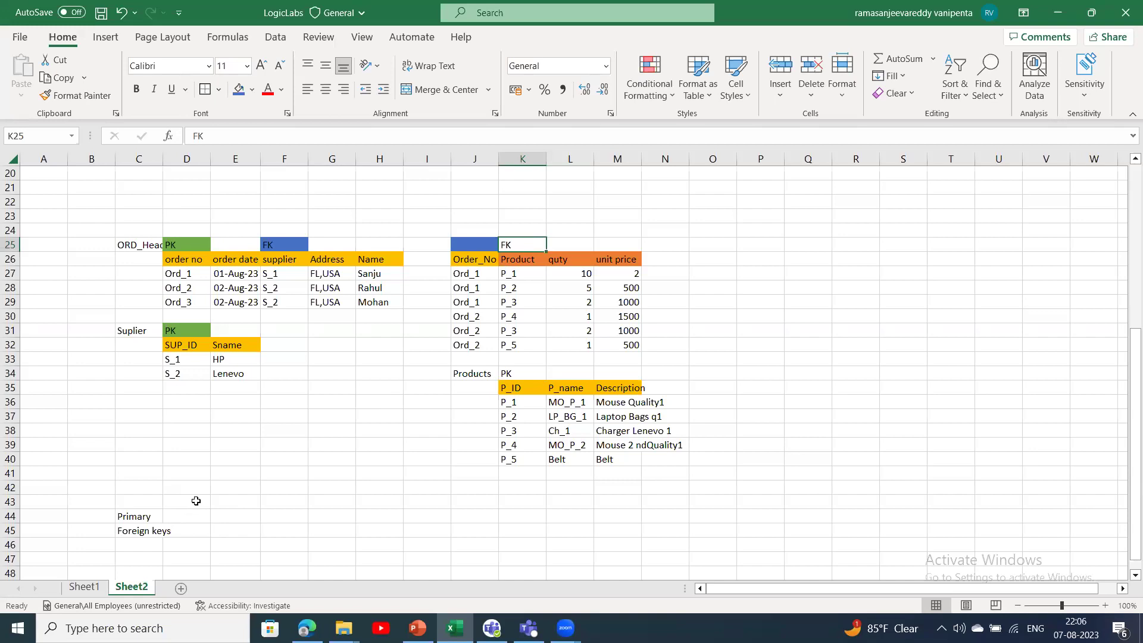
- Enter the required output column names below the tables: Ord_NO in cell F43 and Supname in cell G43
click(263, 504)
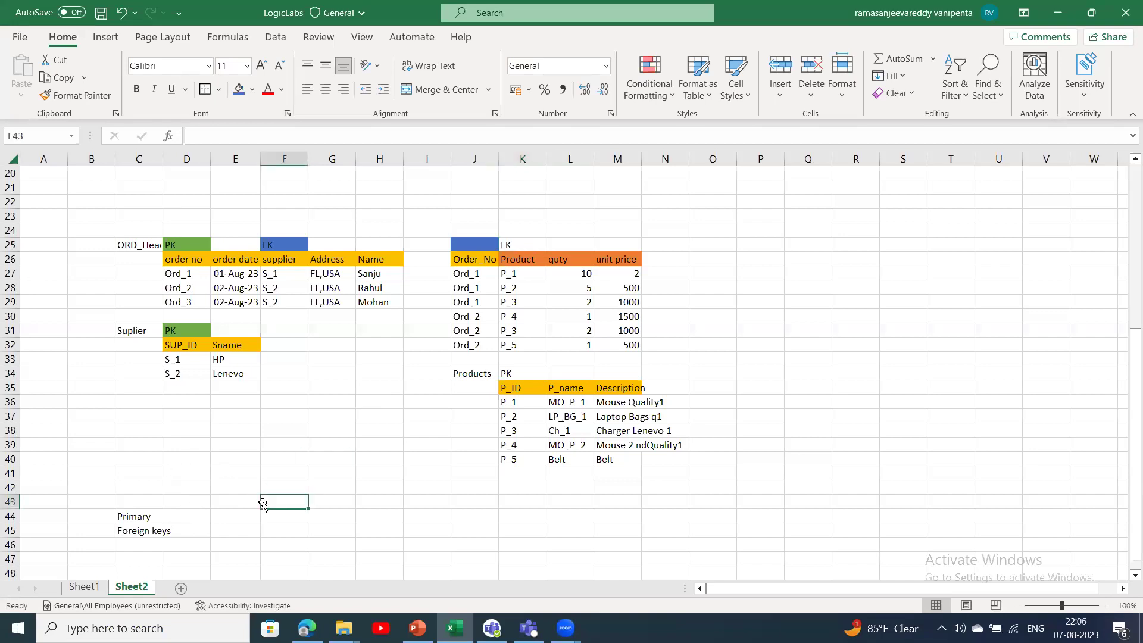
text(ONO)
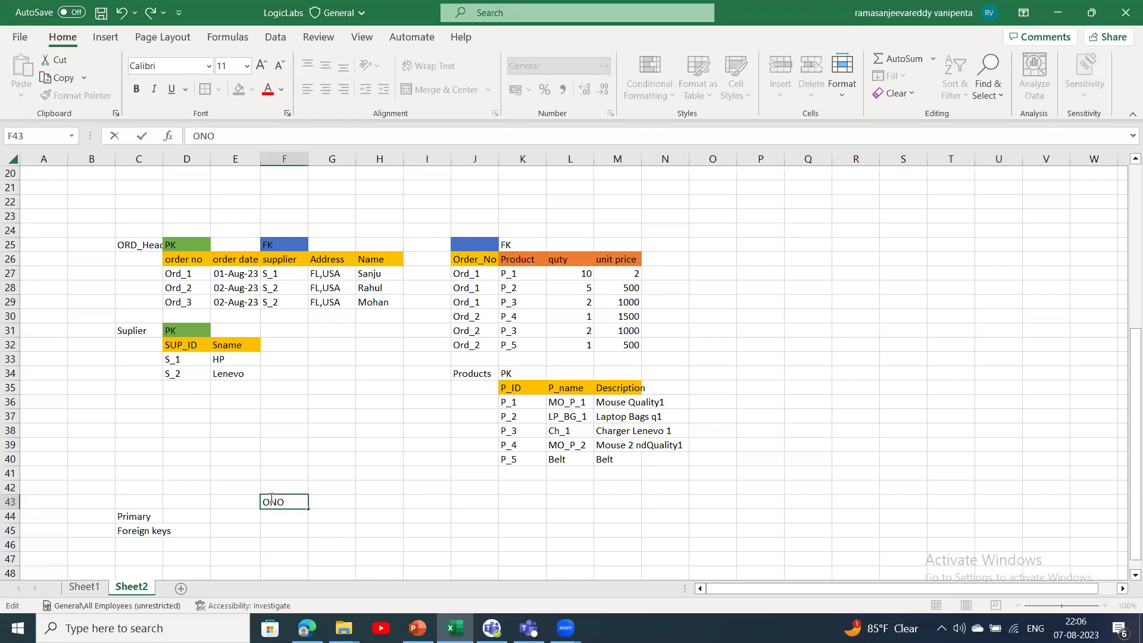
text(rd)
key(BackSpace)
text(_)
click(340, 505)
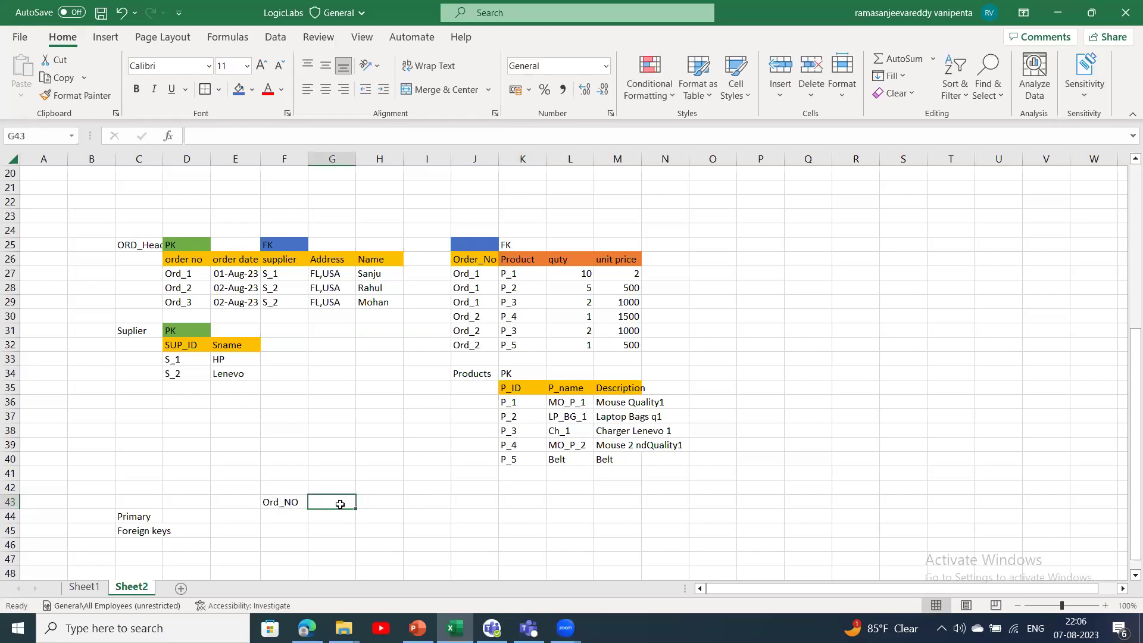
text(Supname)
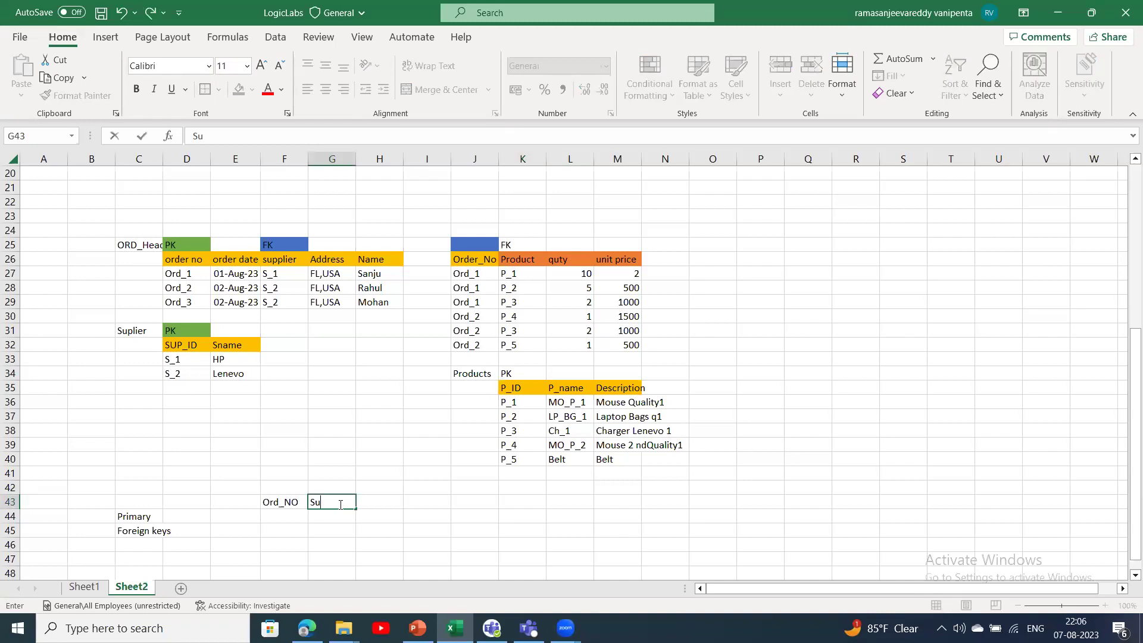
click(407, 502)
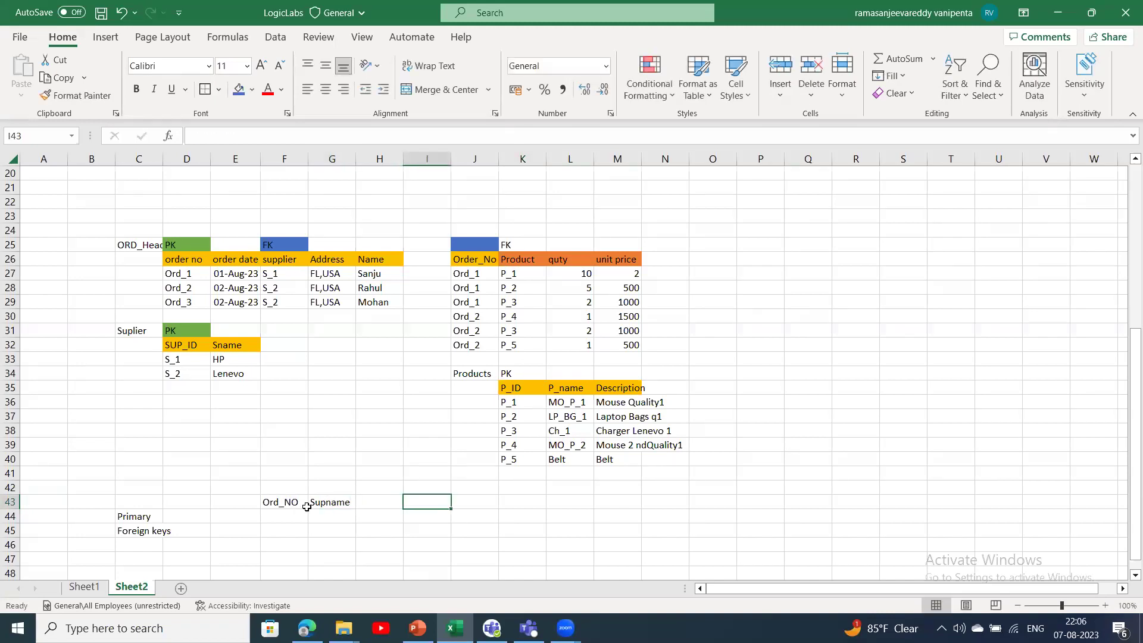
click(331, 507)
key(Down)
key(Down)
key(Down)
key(Down)
key(Down)
key(Down)
key(Down)
key(Down)
key(Down)
key(Down)
key(Down)
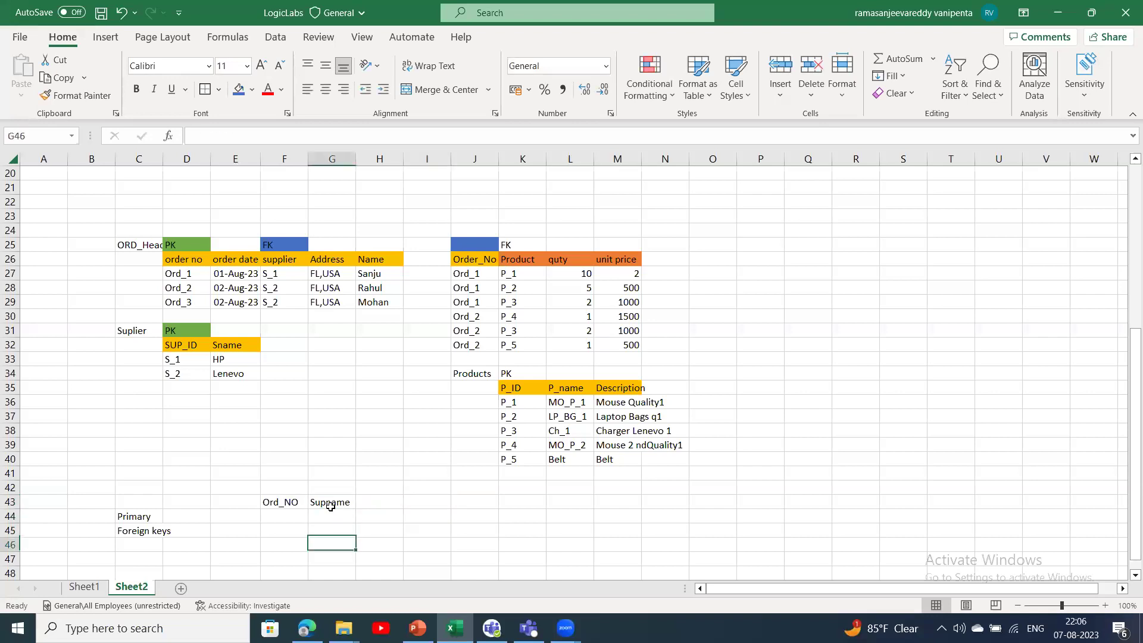
key(Up)
key(Up)
key(Up)
key(Up)
key(Up)
key(Up)
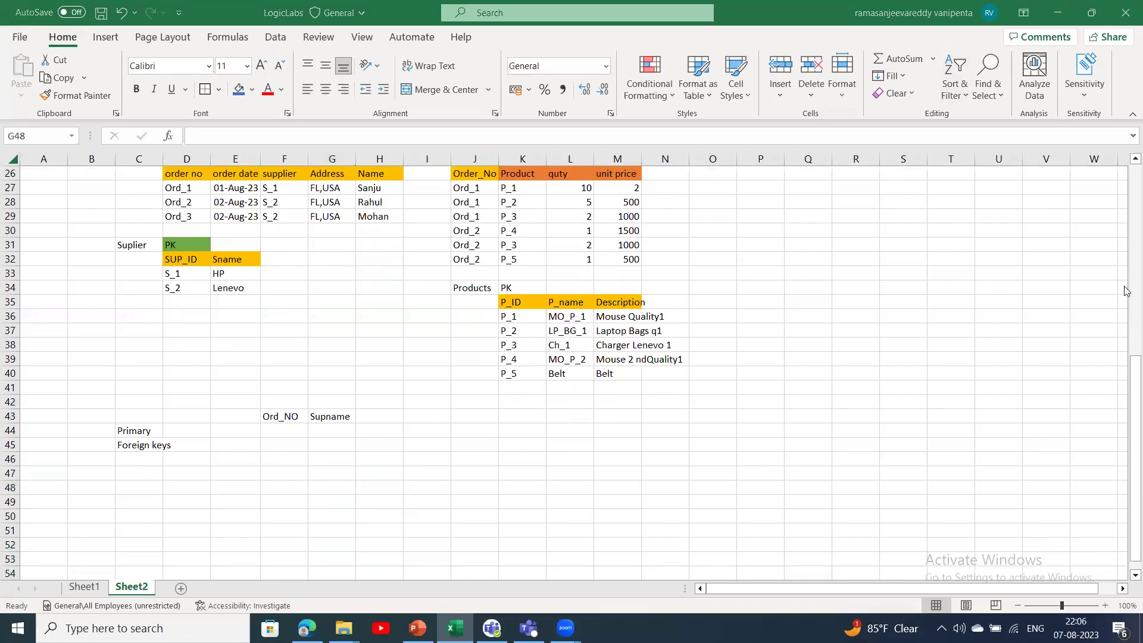
click(1126, 407)
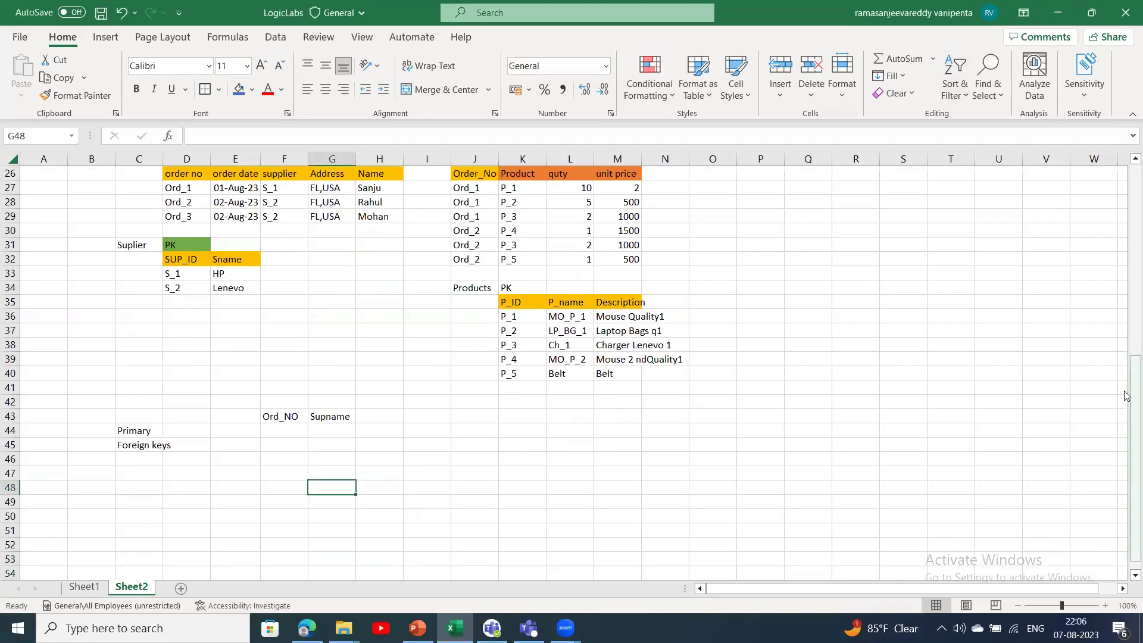
drag(1126, 398, 1126, 387)
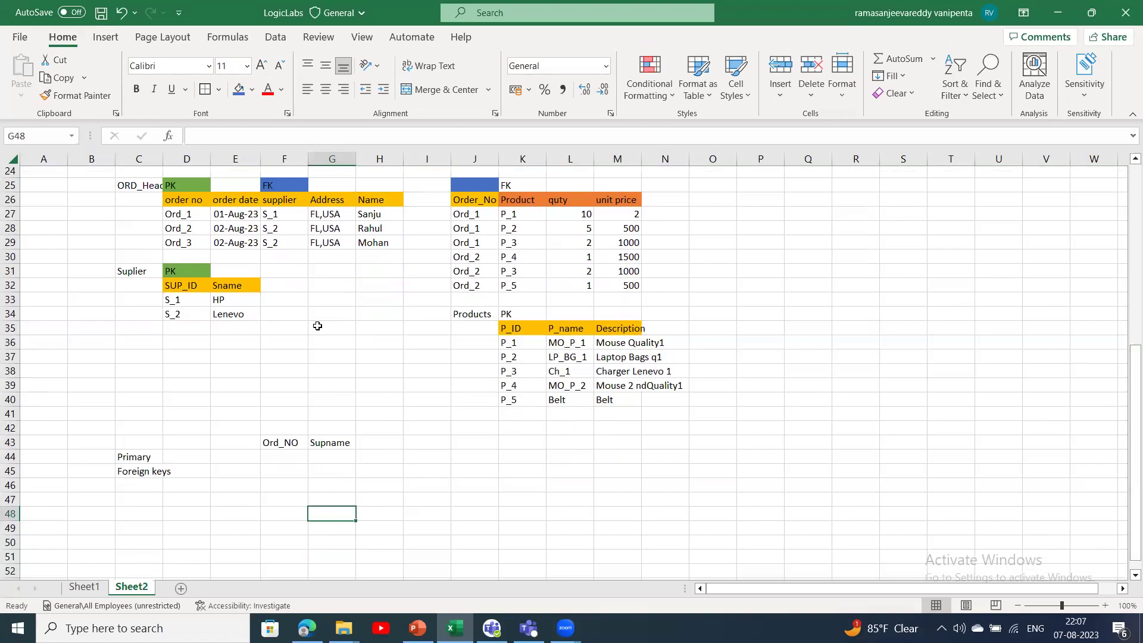
- Examine the ORD_Header and Suplier tables to see which one holds each of the required columns, Ord_NO and Supname
drag(137, 186, 309, 314)
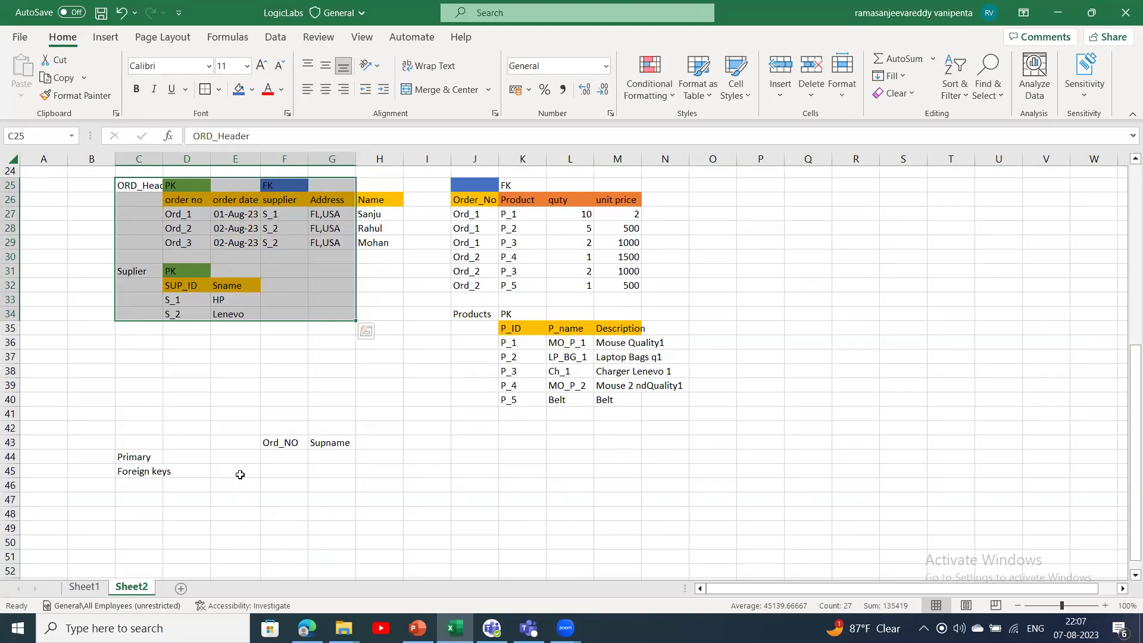
click(240, 476)
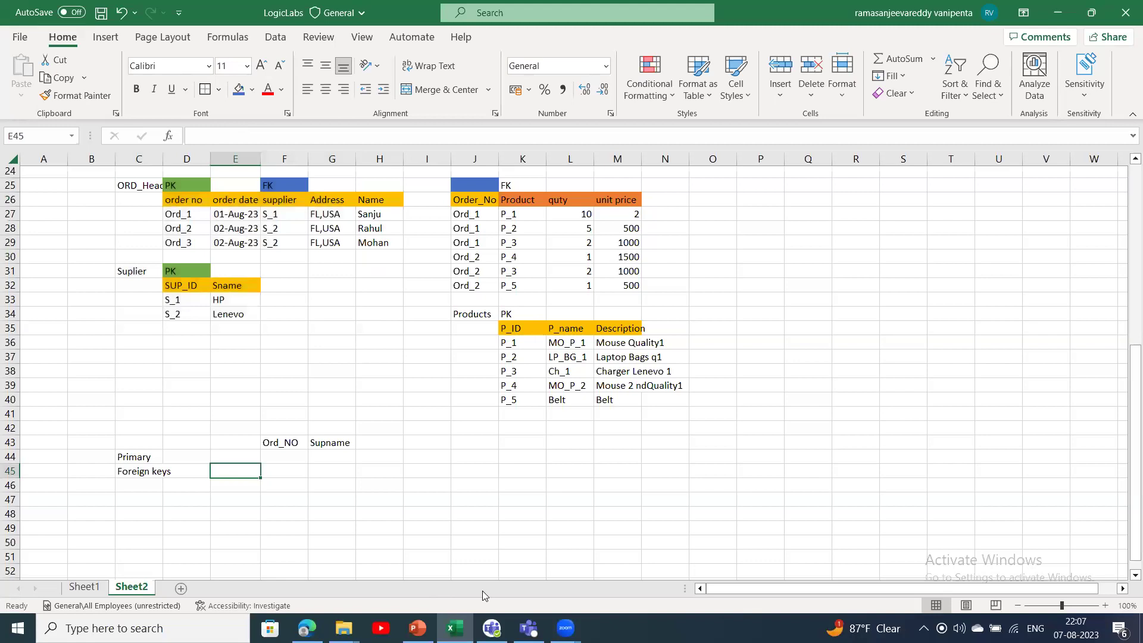
click(276, 443)
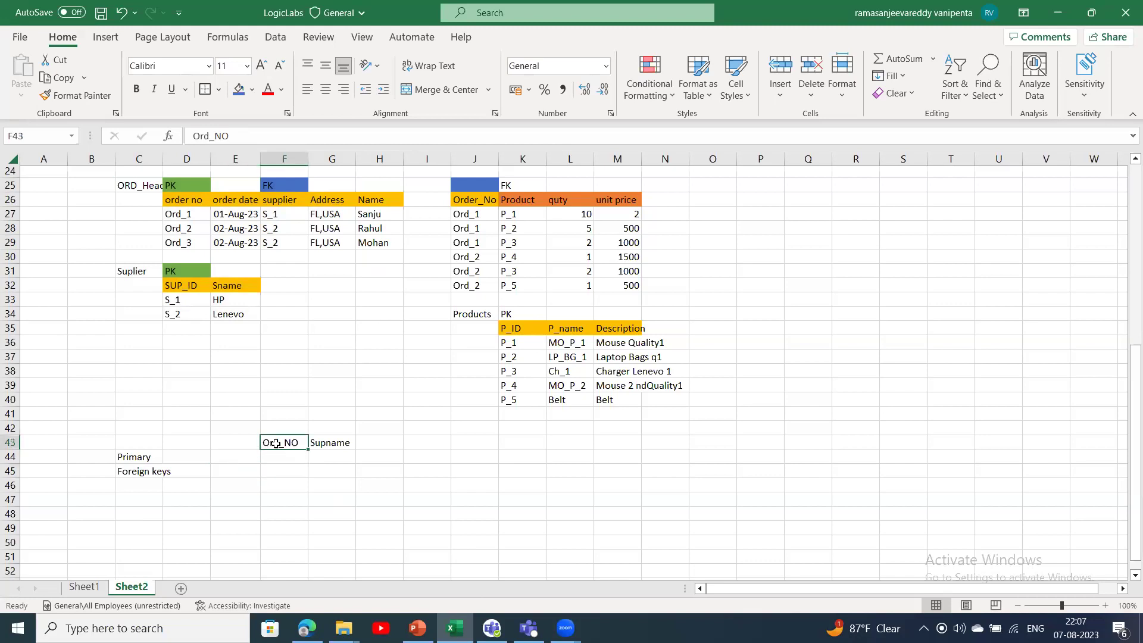
click(184, 208)
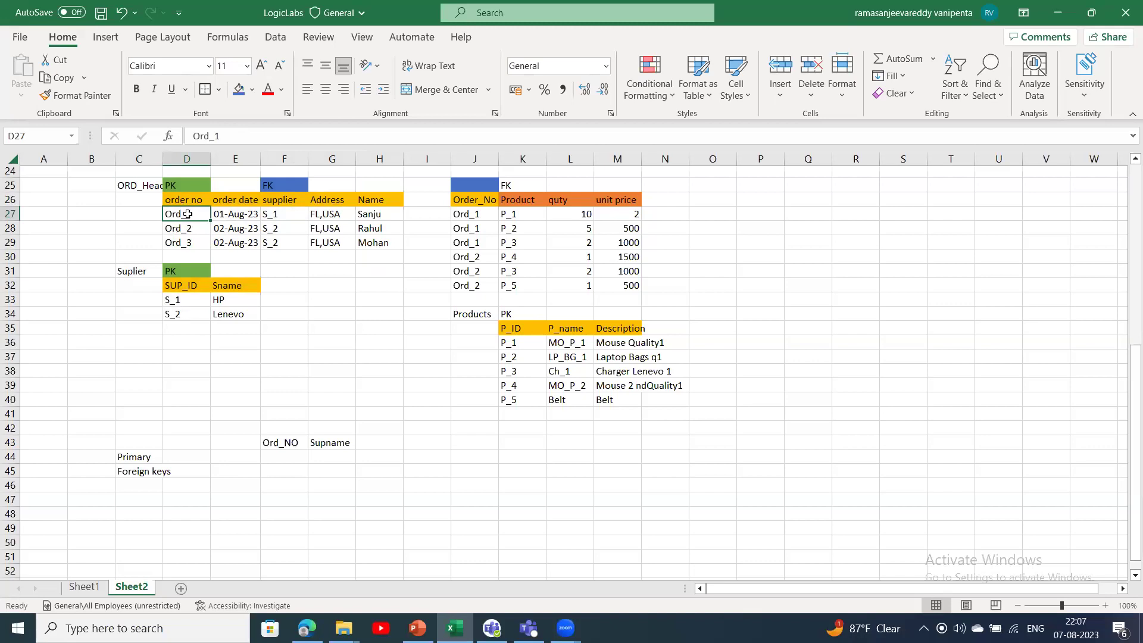
click(181, 202)
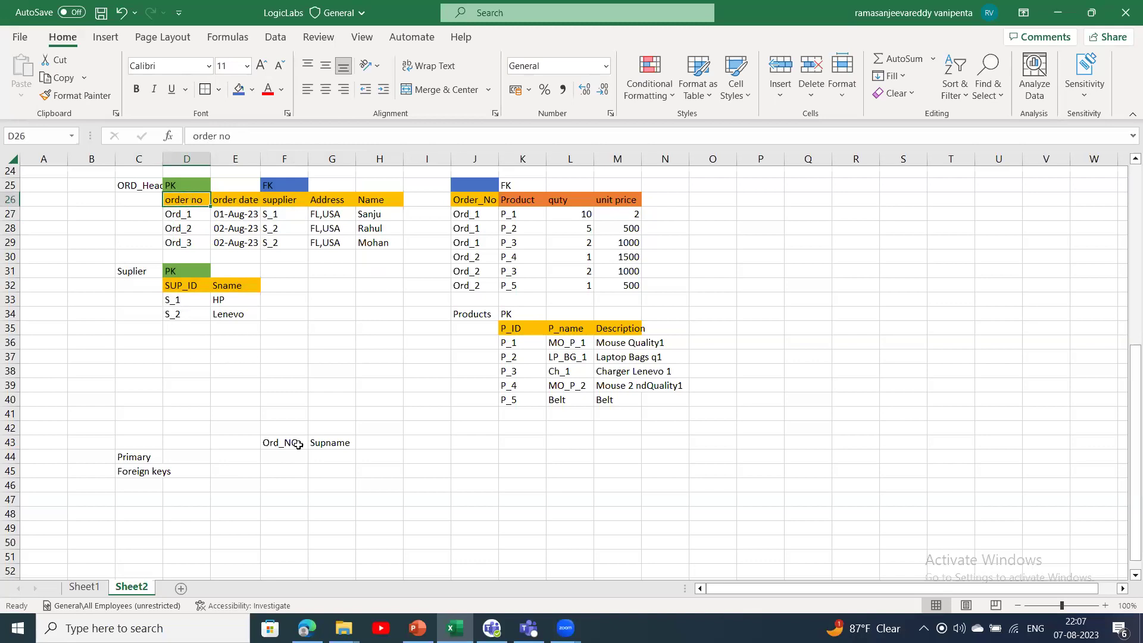
click(334, 446)
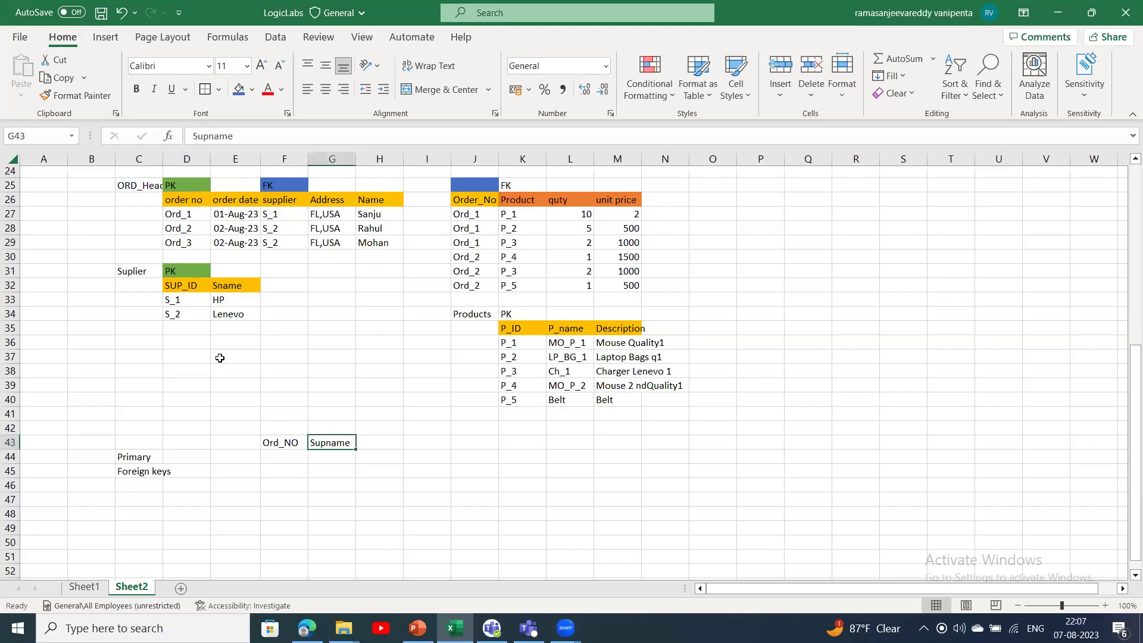
click(132, 268)
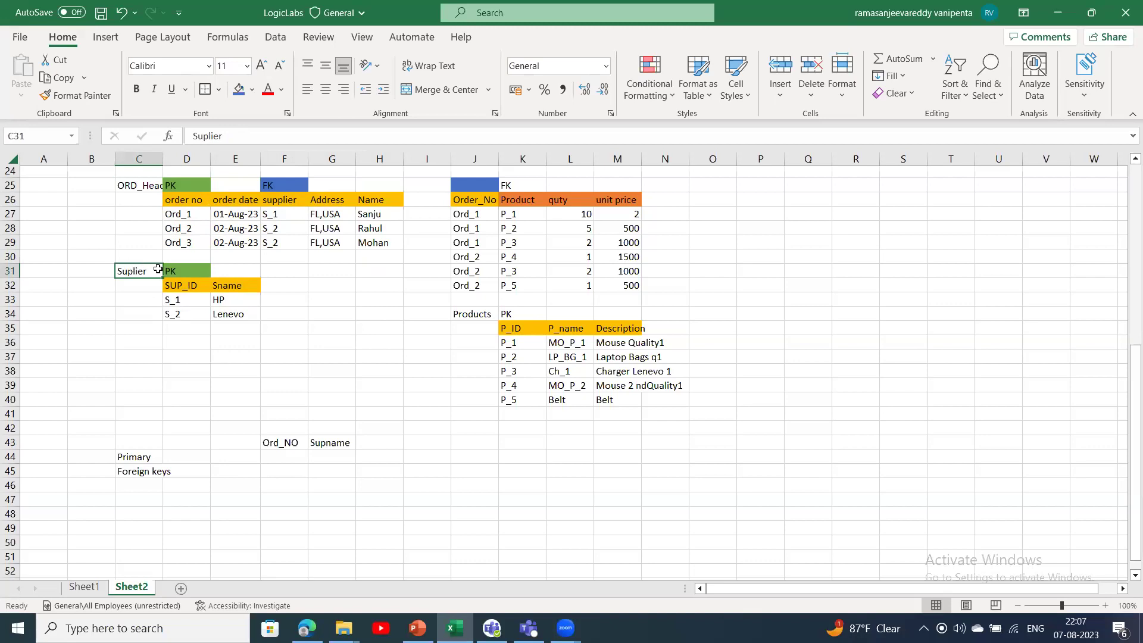
- Enter Select in cell F45 and copy the column names Ord_NO and Supname into G45:H45 beside it
click(287, 475)
text(Select)
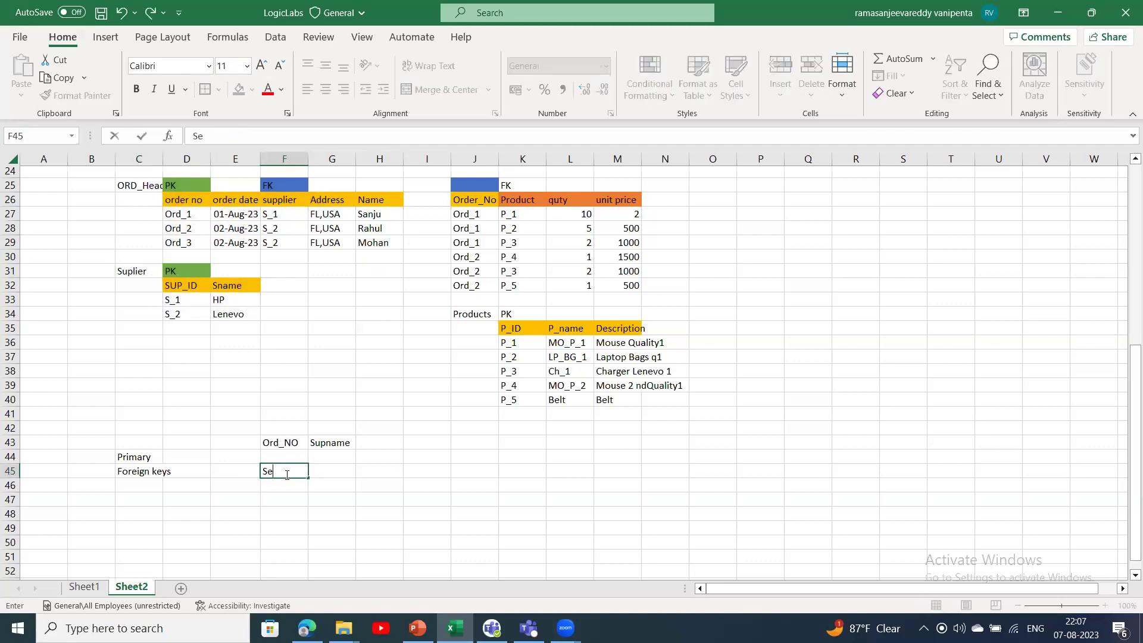
click(376, 470)
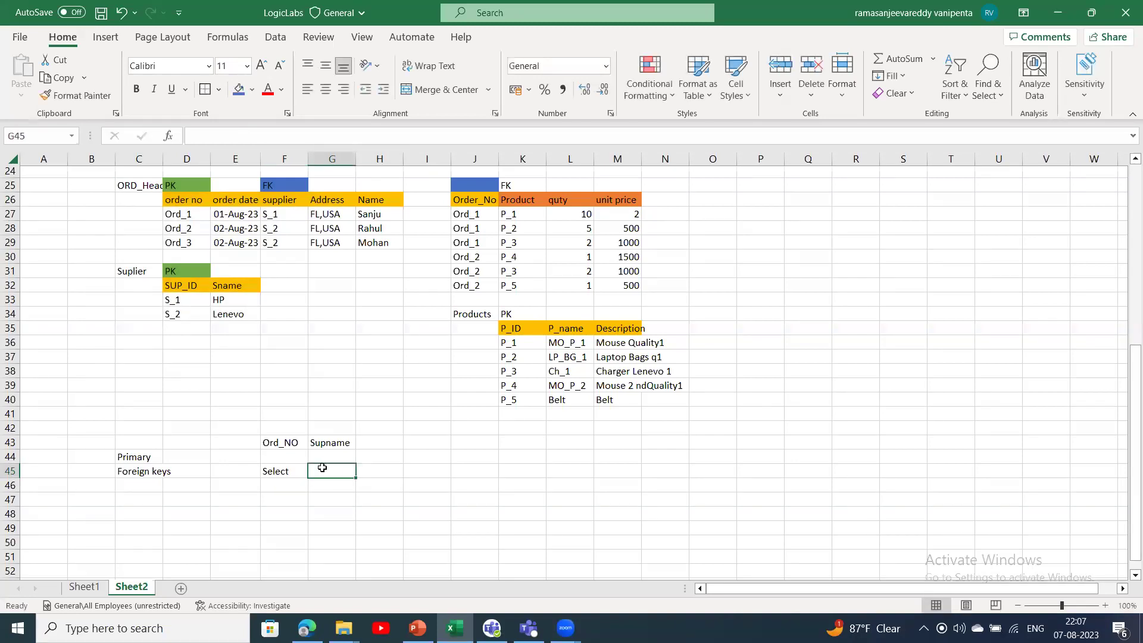
click(281, 441)
drag(318, 440, 321, 441)
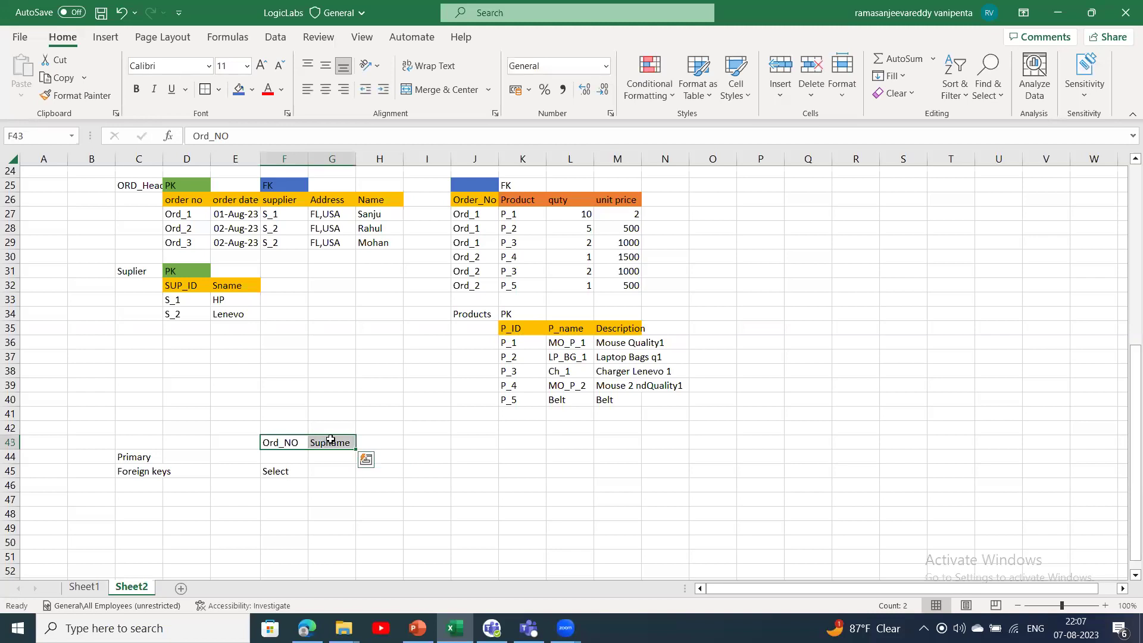
key(ctrl+c)
click(329, 467)
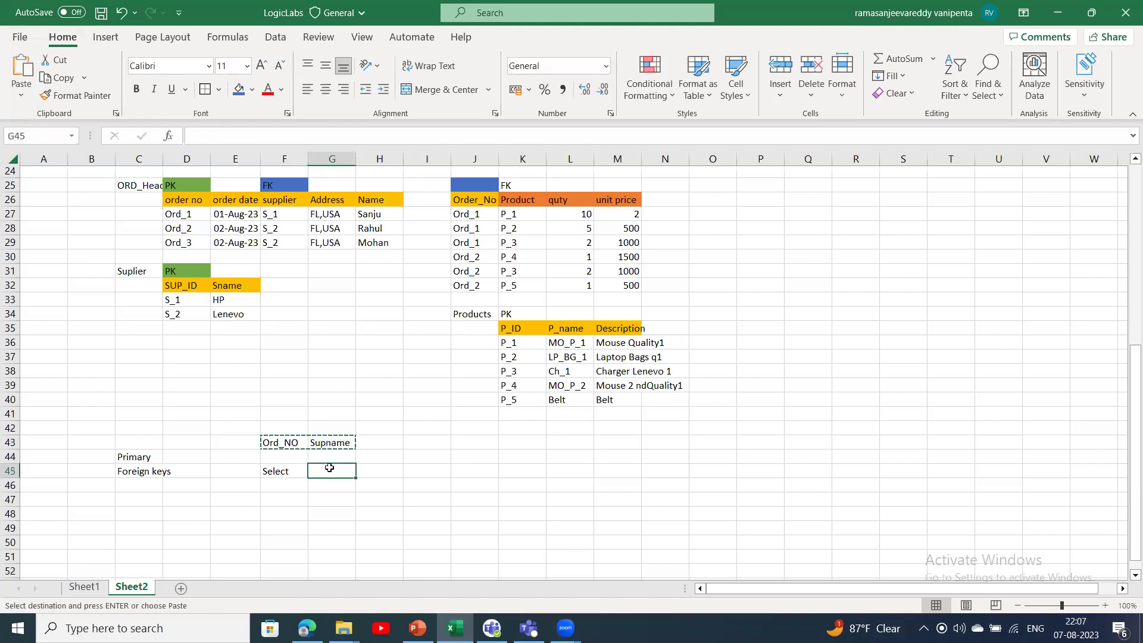
key(ctrl+v)
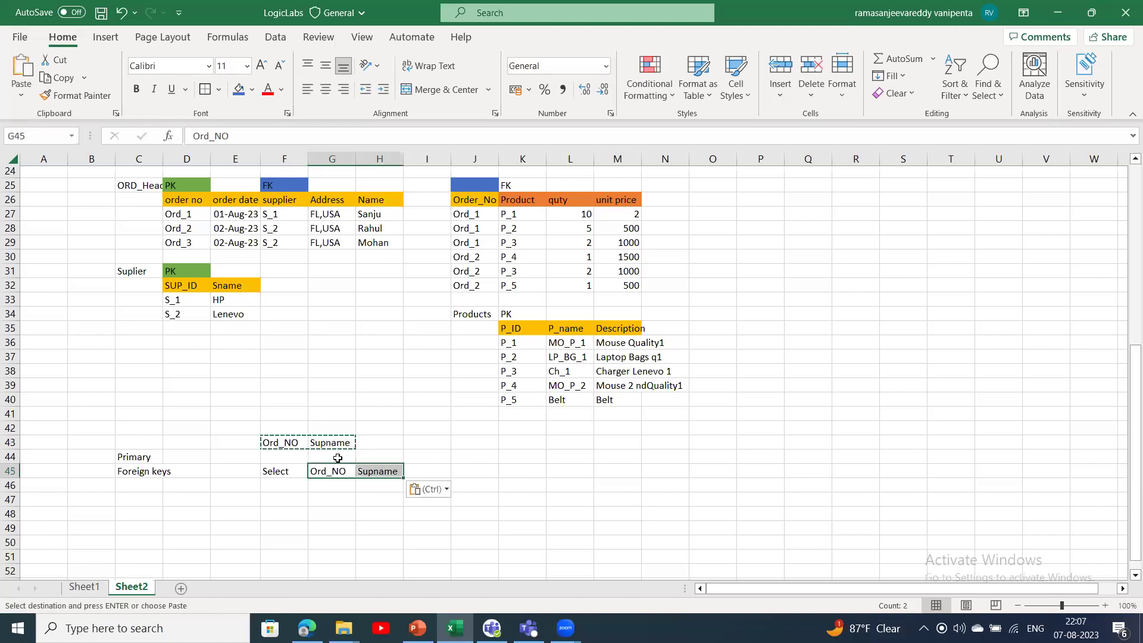
- Change the second selected column name in cell H45 to Sname, matching the Suplier table's header
double_click(367, 472)
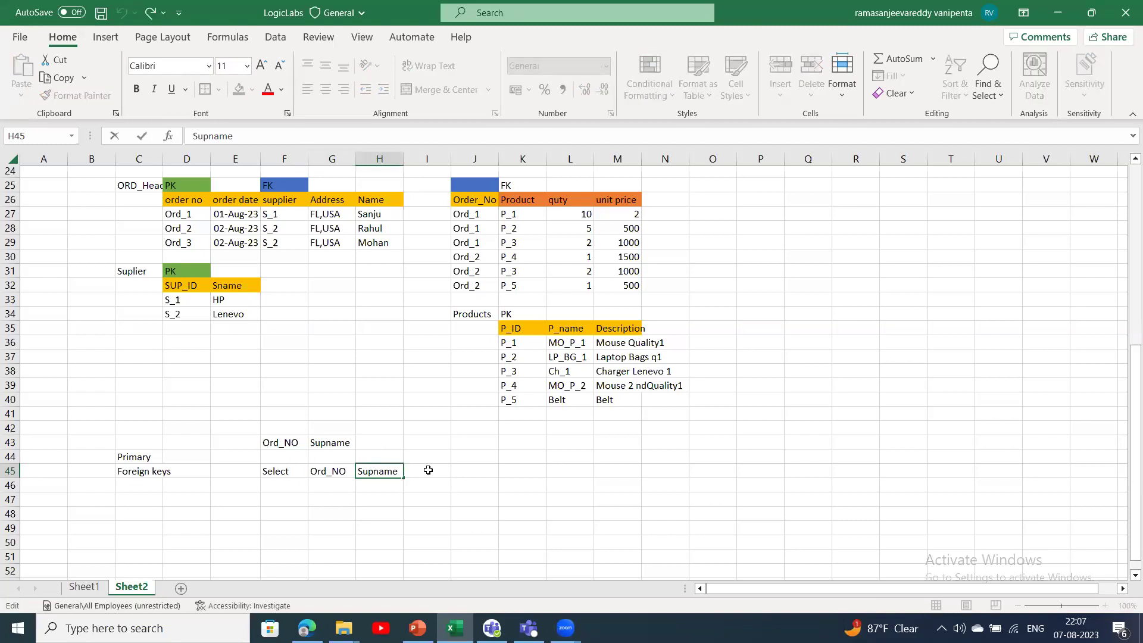
key(BackSpace)
key(BackSpace)
click(333, 503)
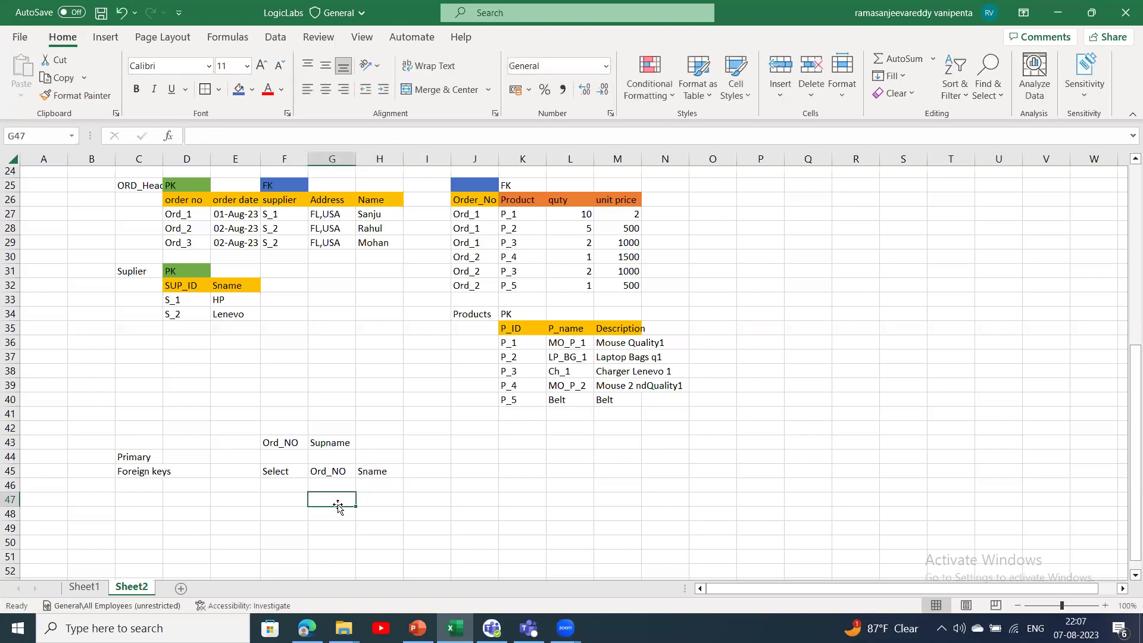
- Enter From in cell F46 and copy the ORD_Header table name from C25 into G46 beside it
click(275, 488)
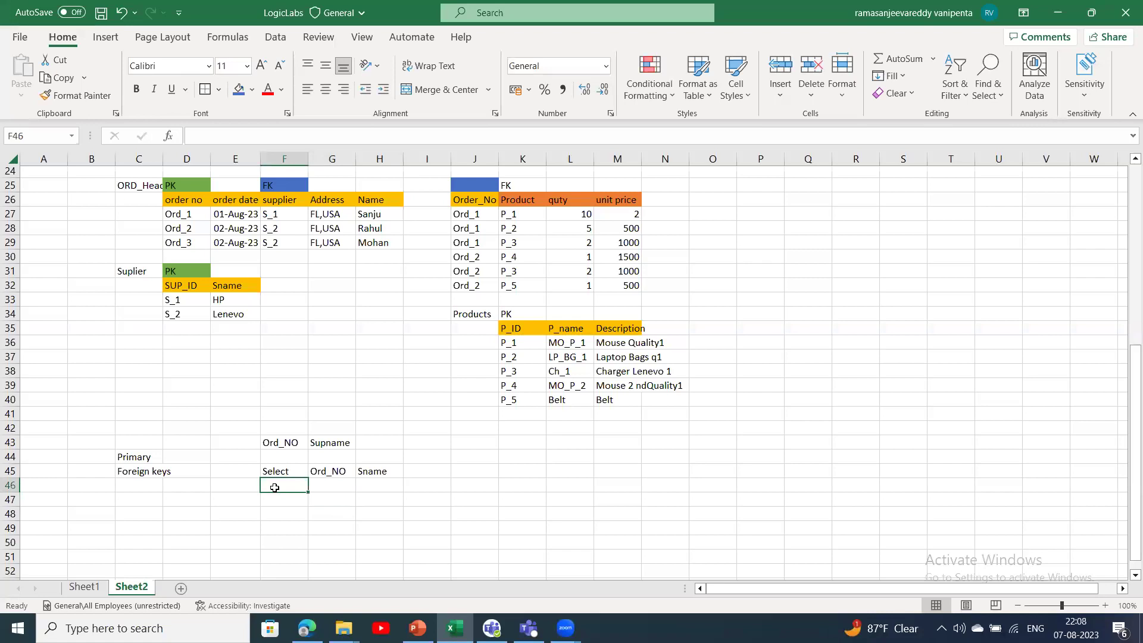
text(From)
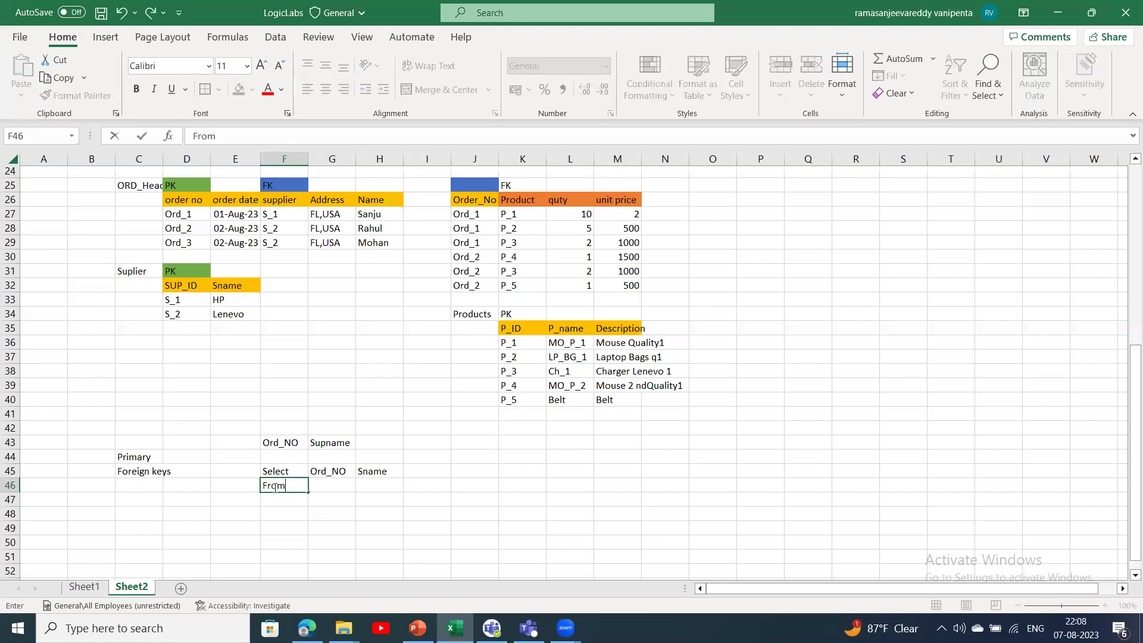
click(323, 510)
click(332, 474)
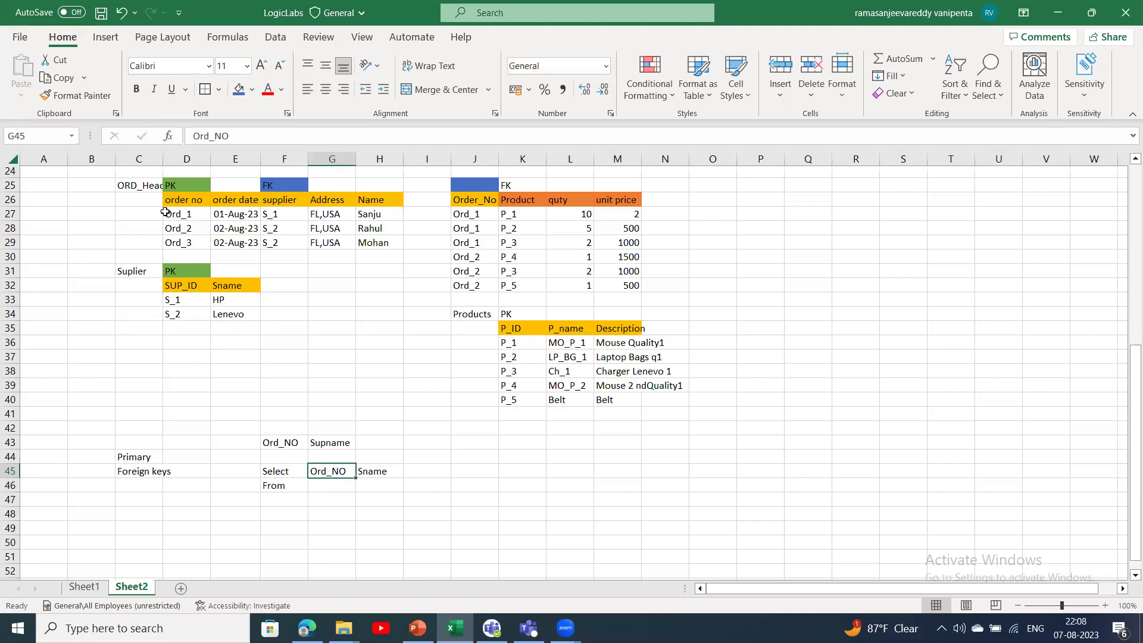
click(160, 189)
key(ctrl+c)
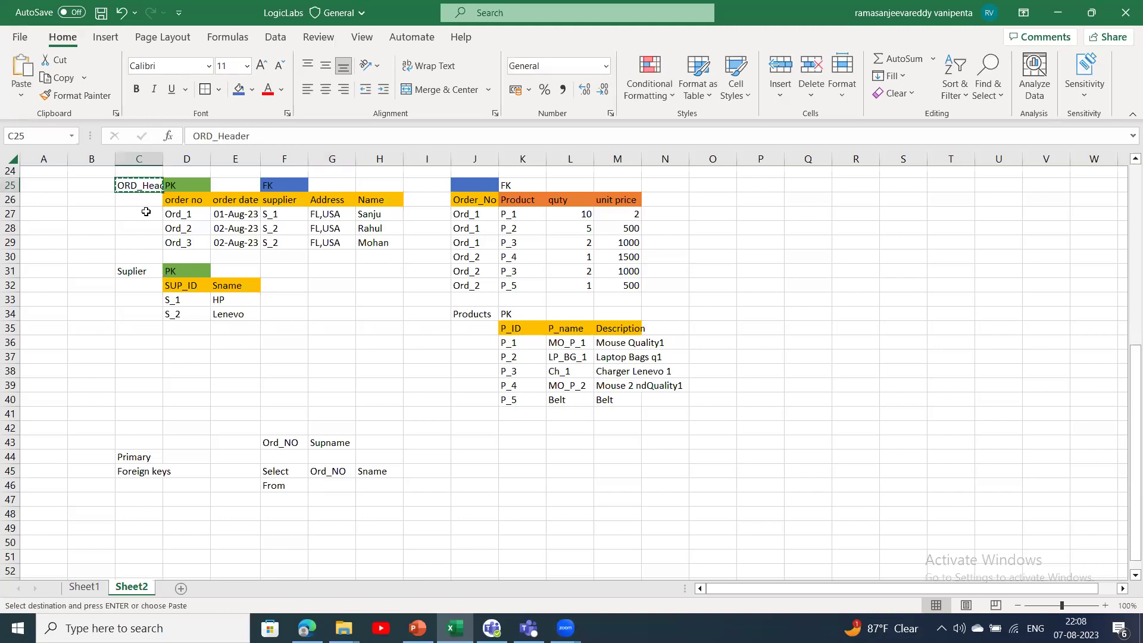
click(315, 484)
key(ctrl+v)
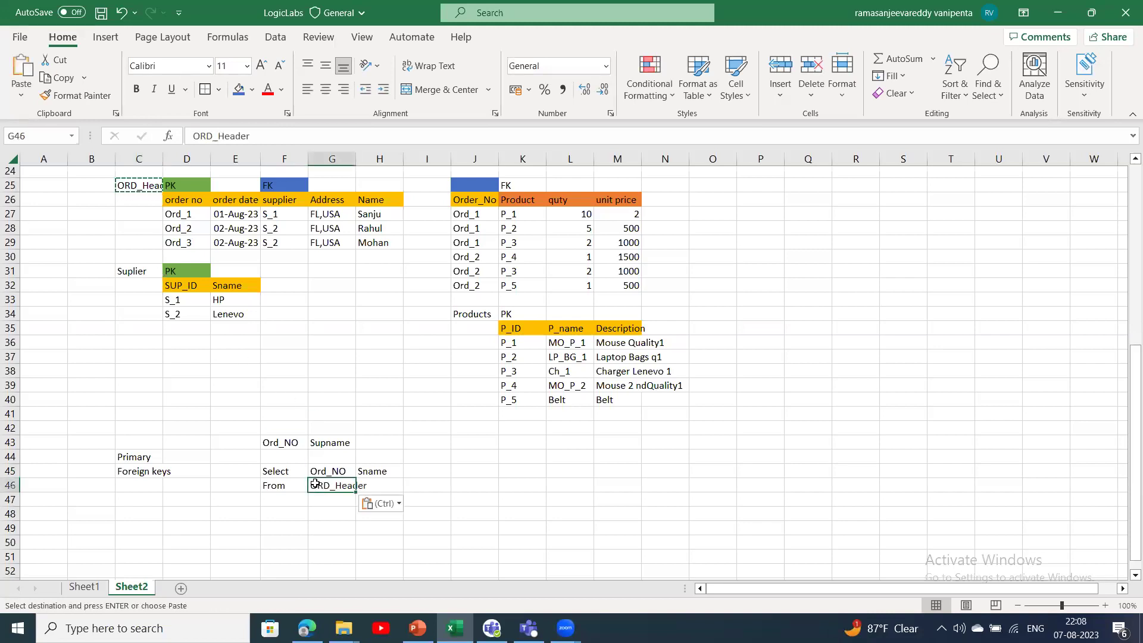
- Trace the selected columns Ord_NO and Sname to the ORD_Header and Suplier tables, and examine the supplier column that links them
click(437, 472)
click(377, 470)
key(Escape)
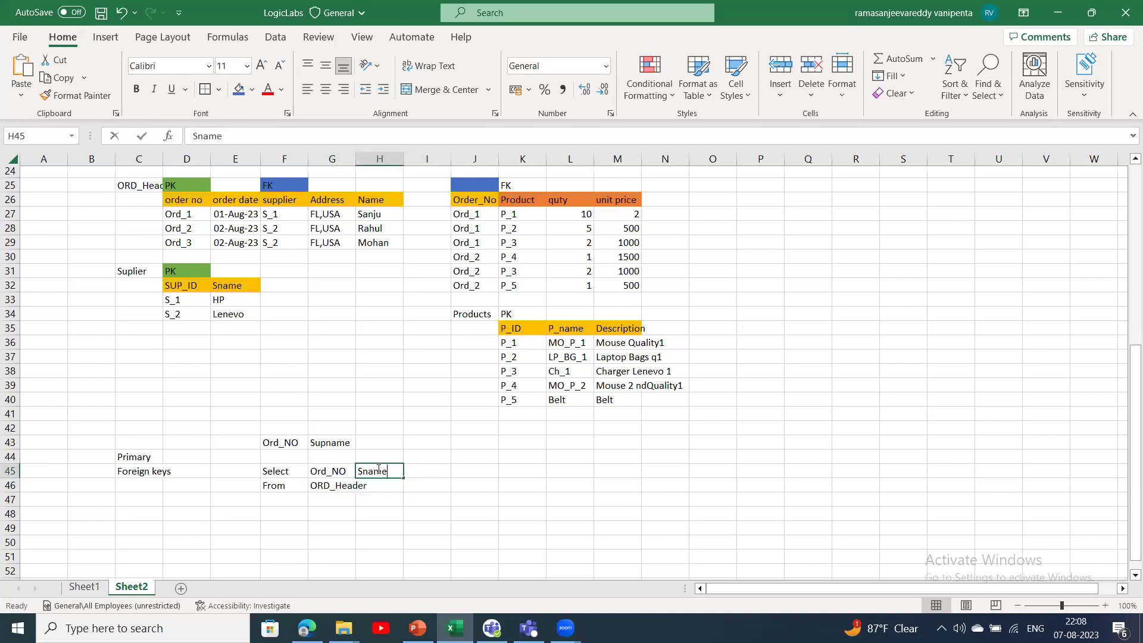
click(337, 487)
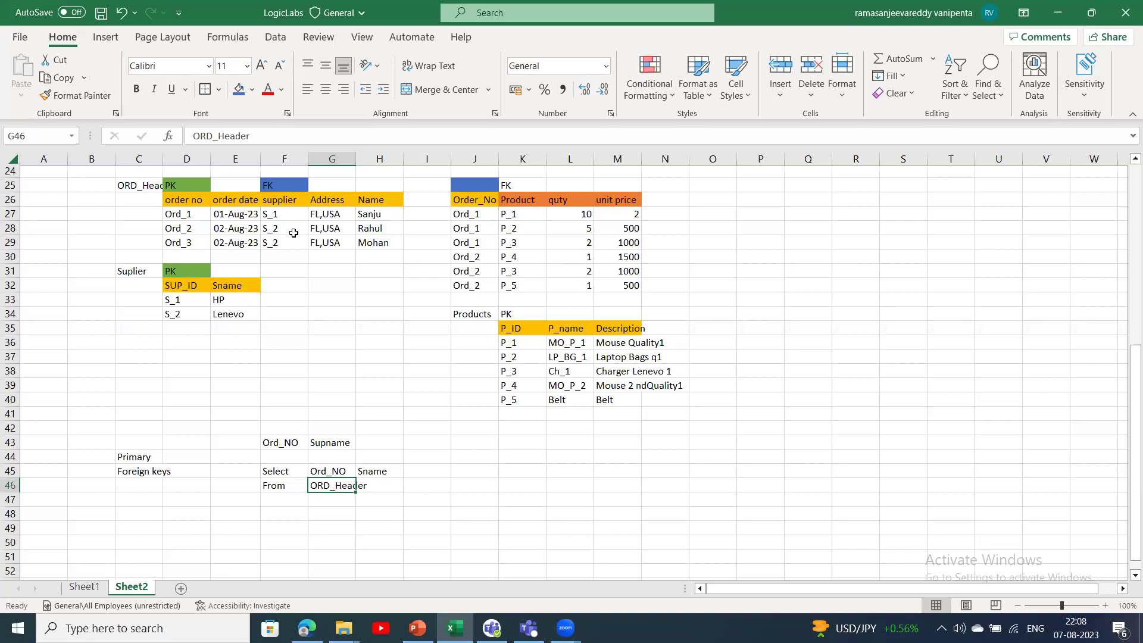
click(384, 470)
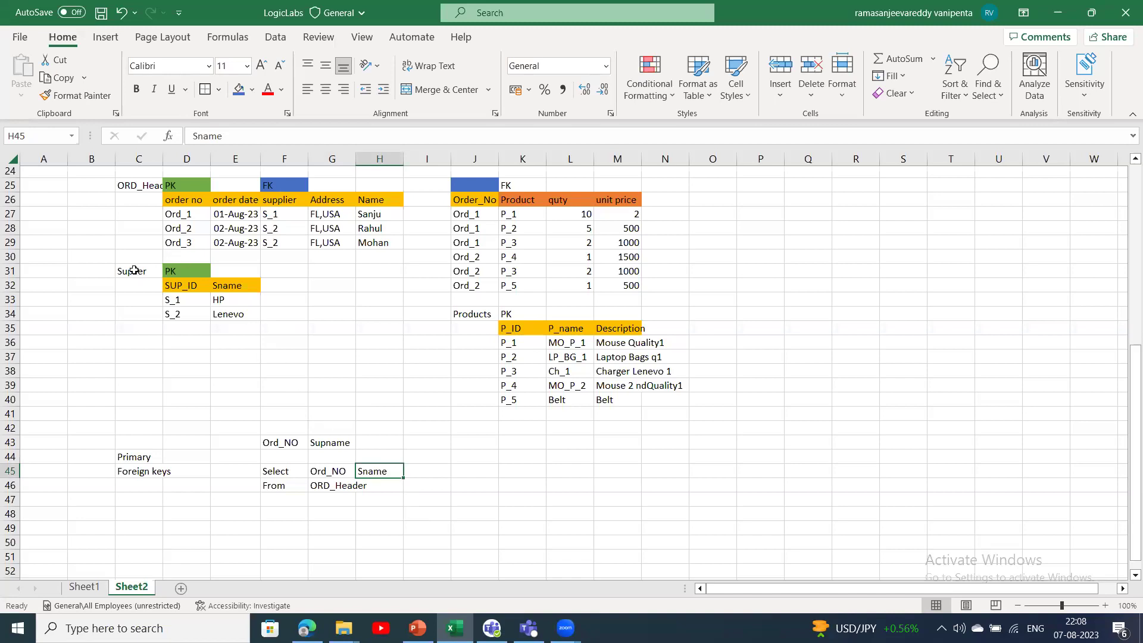
click(135, 270)
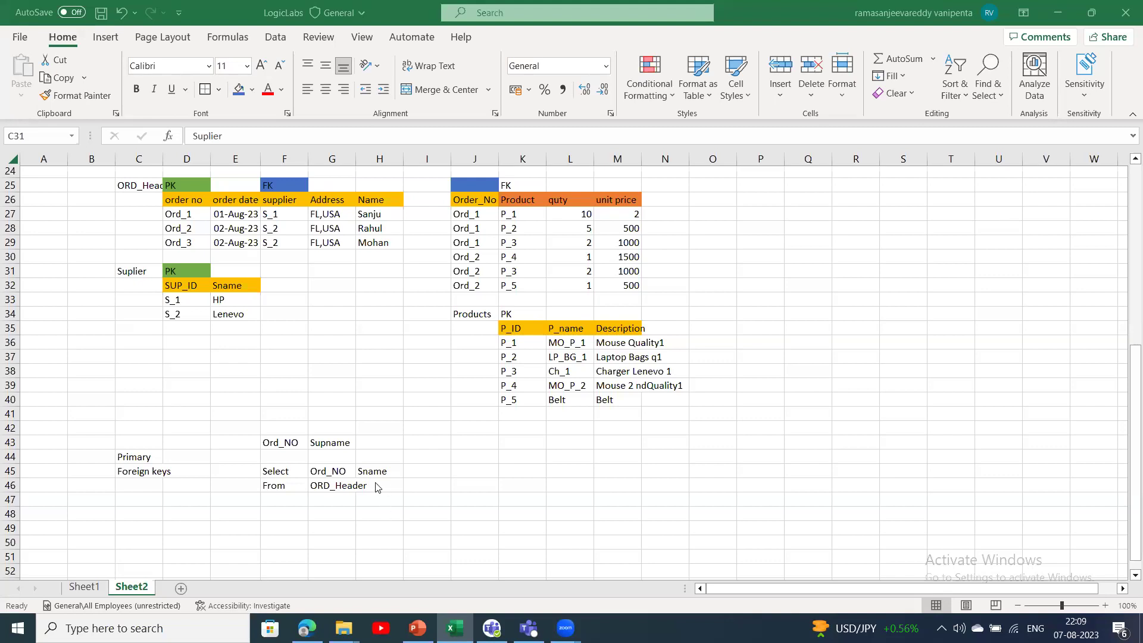
click(328, 484)
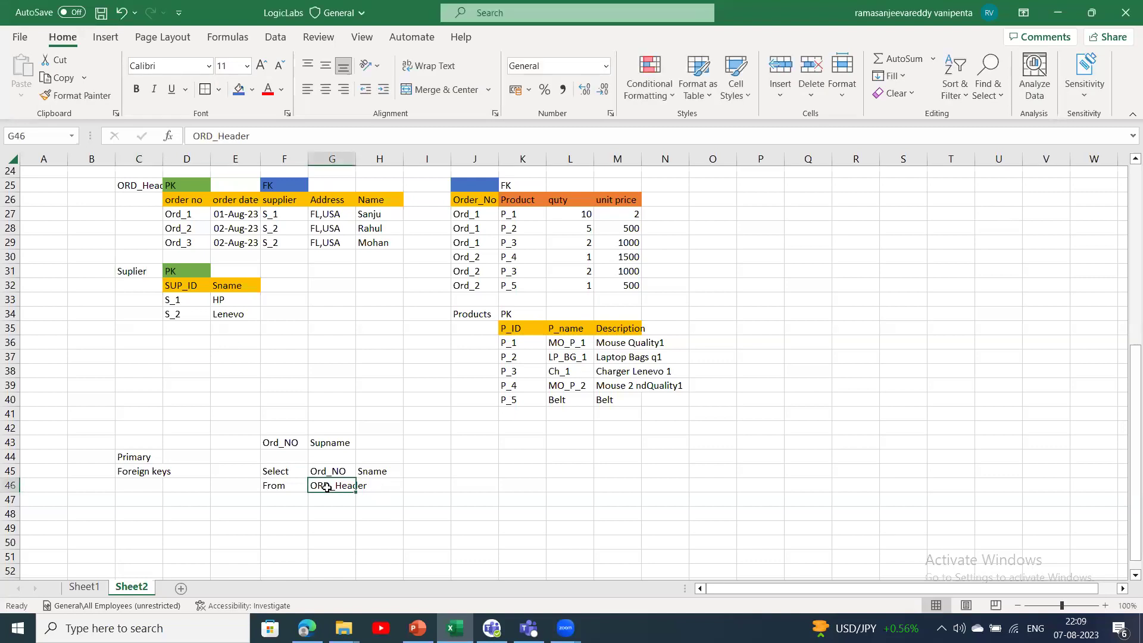
click(332, 467)
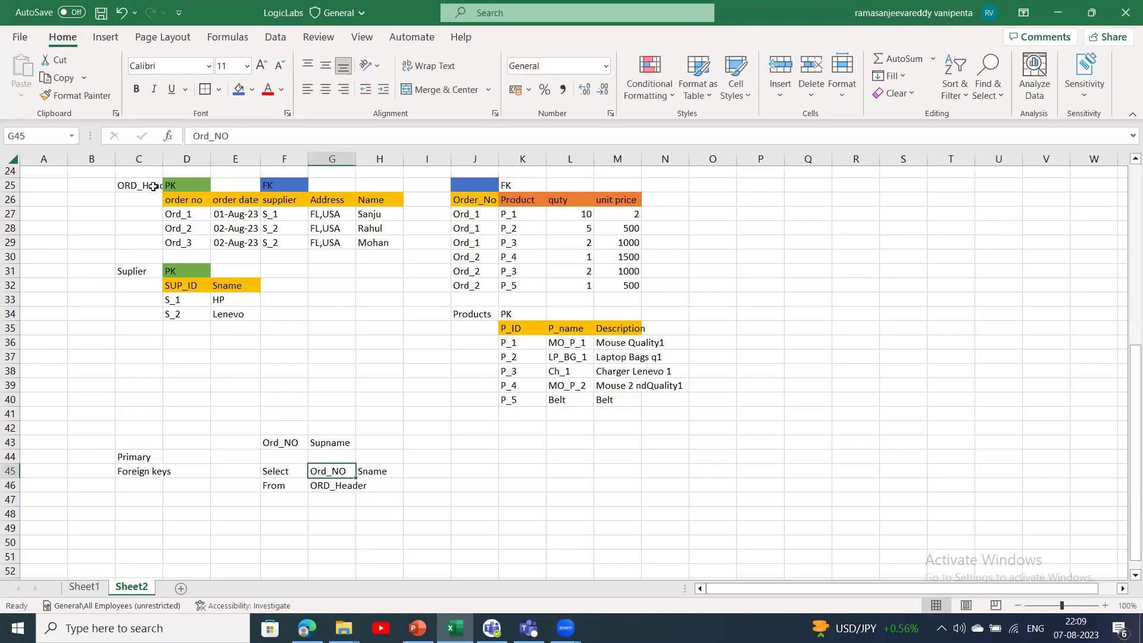
click(156, 187)
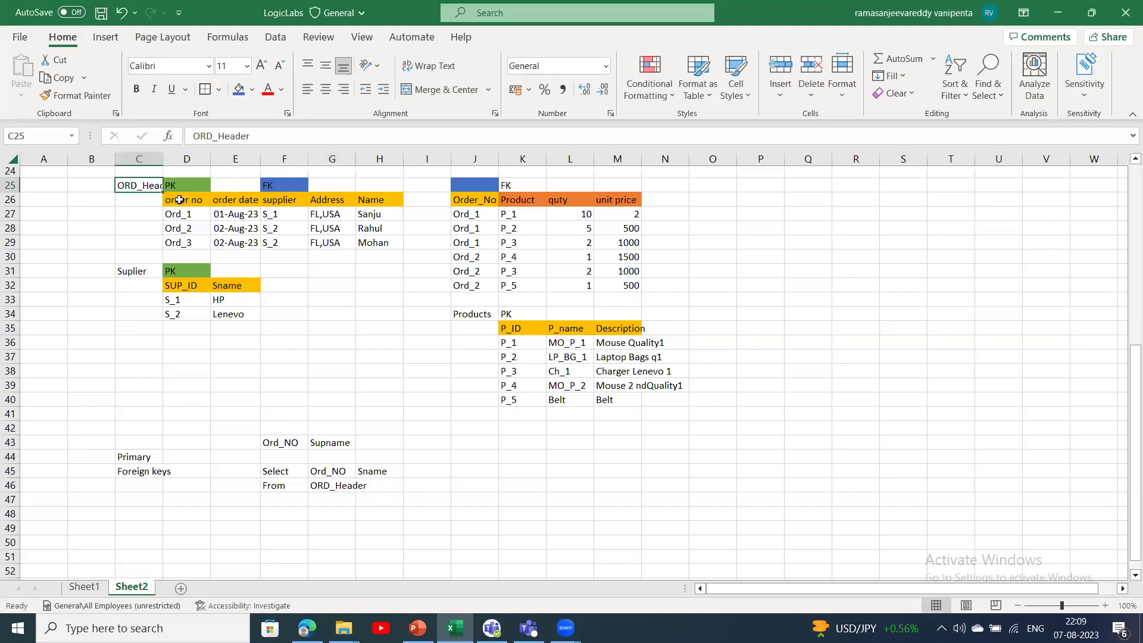
click(239, 288)
drag(284, 201, 285, 230)
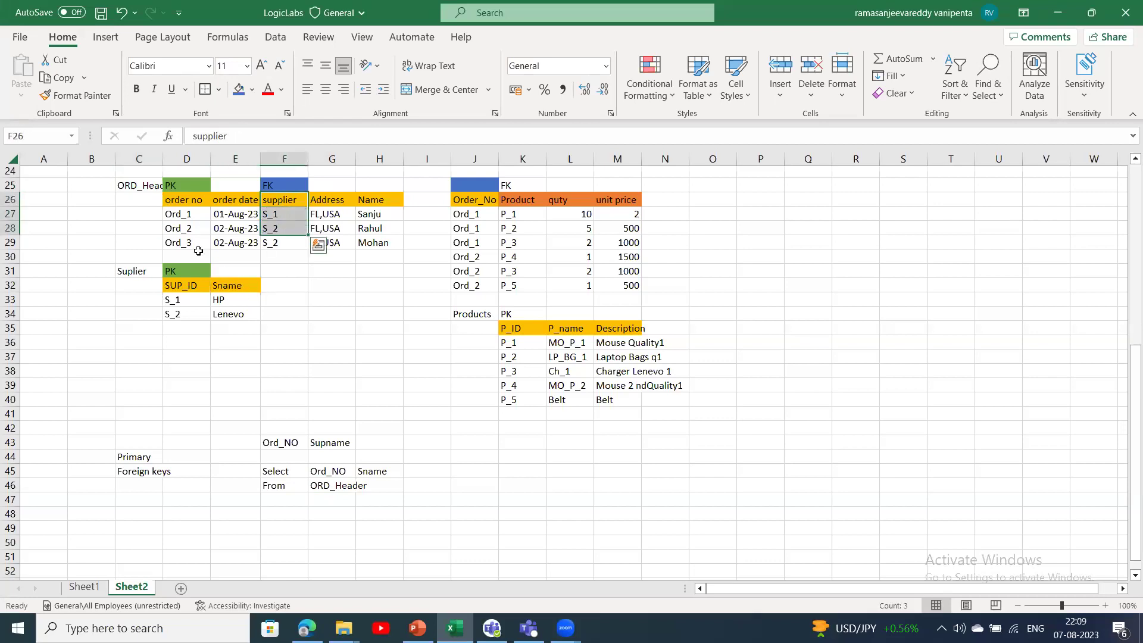
- Copy the Suplier table name from C31 into H46 beside ORD_Header, and fit column G to its contents
click(137, 268)
key(ctrl+c)
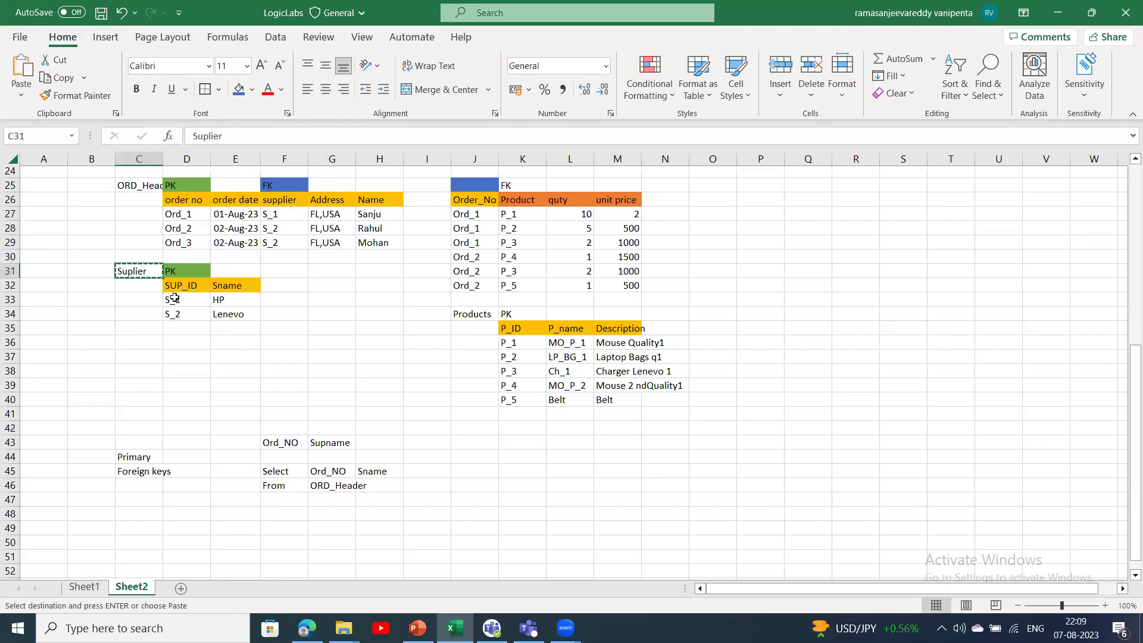
click(386, 487)
key(ctrl+v)
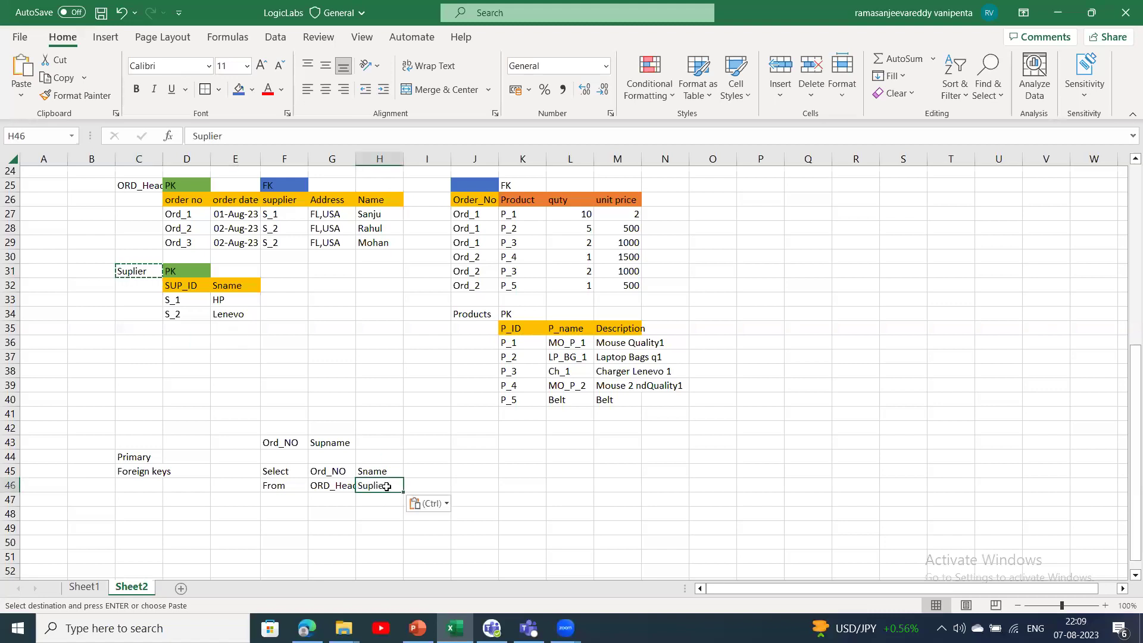
double_click(359, 159)
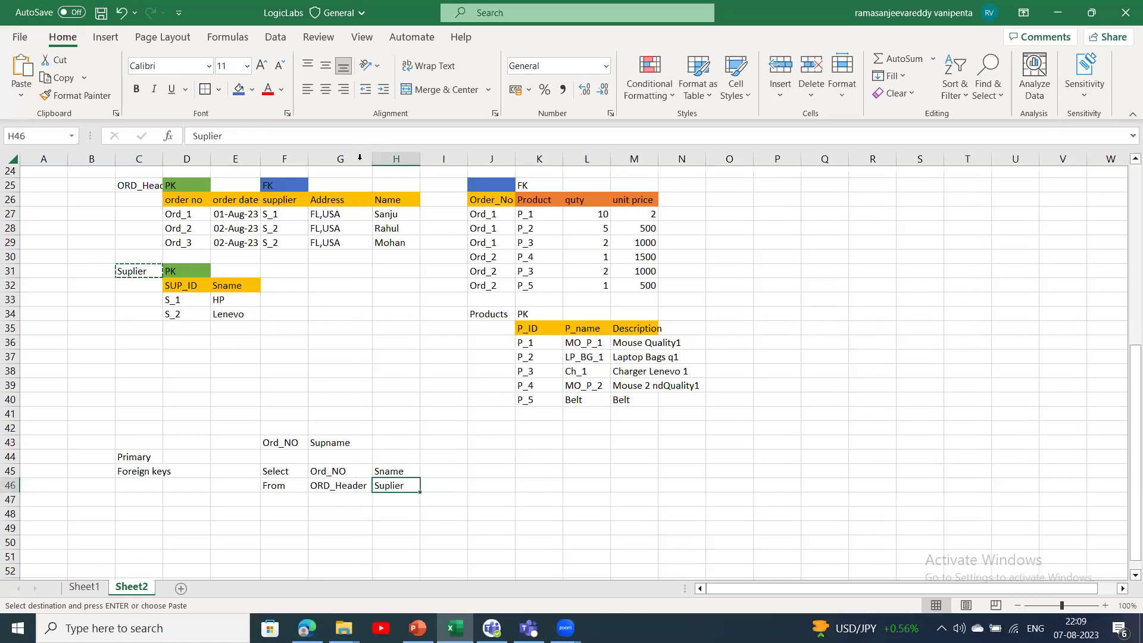
- Match the query's selected columns to the tables in its From row, and enter Where in cell F47 below From
click(288, 471)
drag(330, 470, 396, 472)
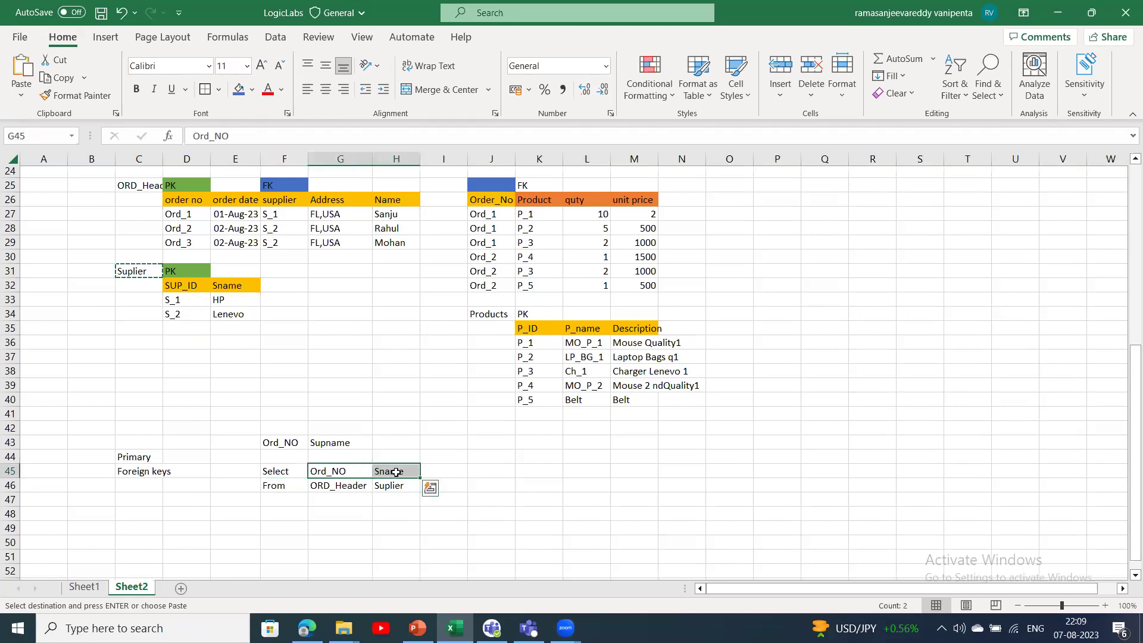
click(331, 470)
click(332, 483)
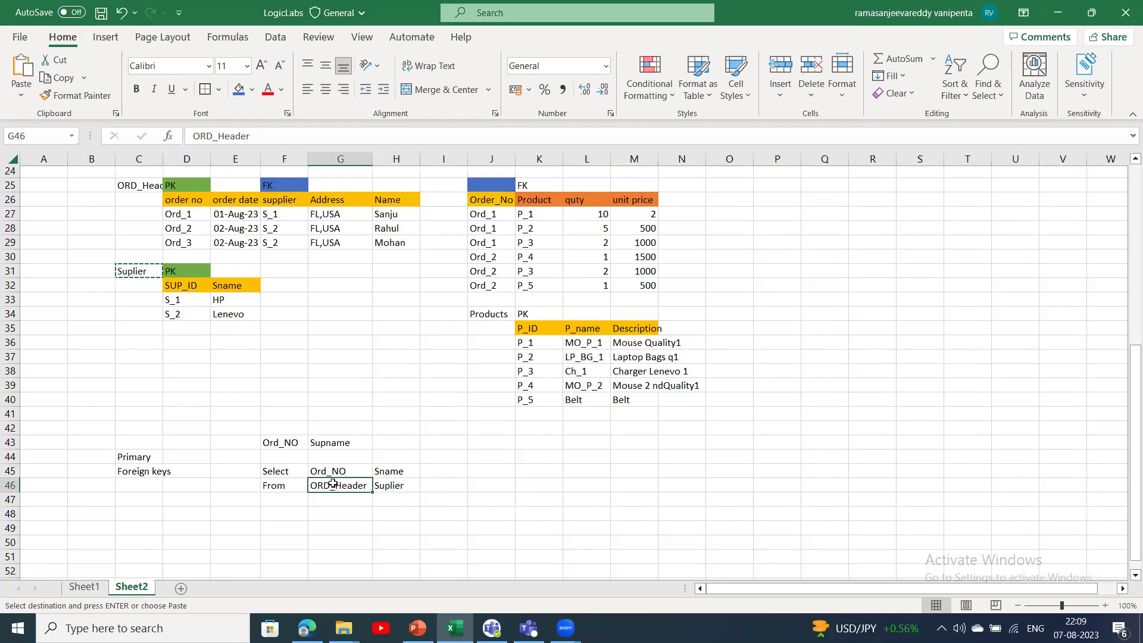
click(401, 472)
click(395, 483)
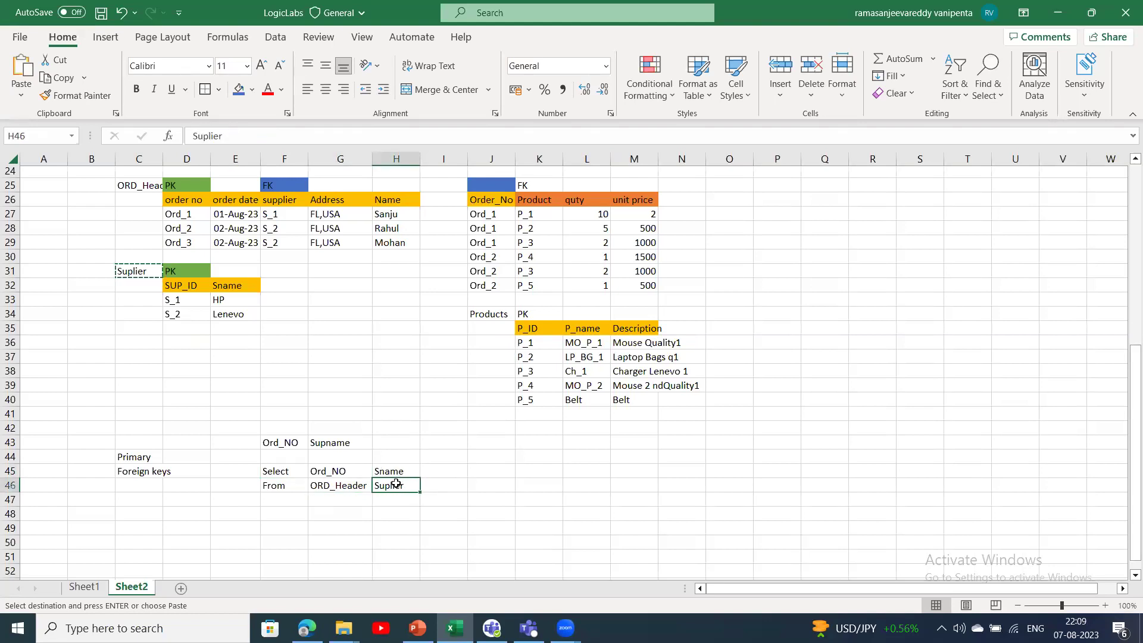
click(290, 499)
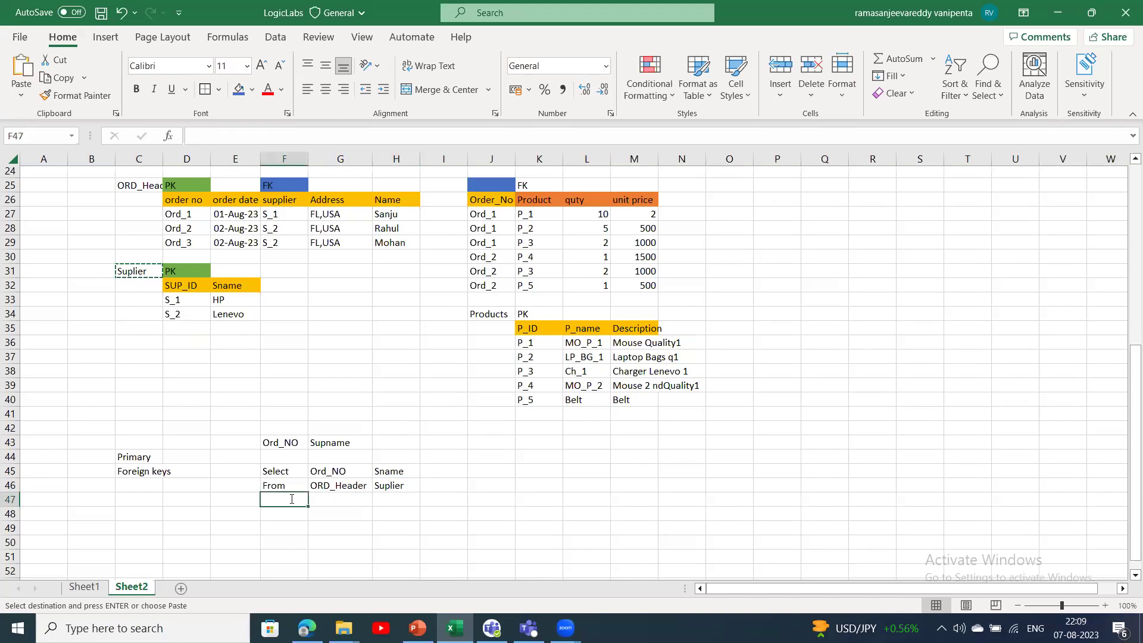
text(Where)
key(Return)
click(284, 499)
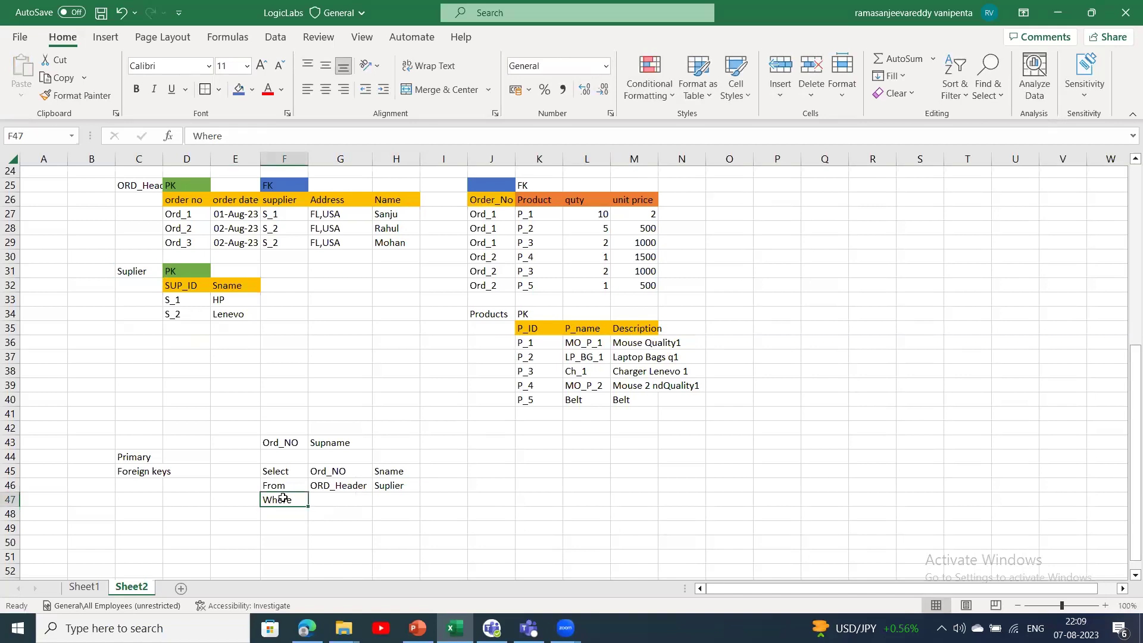
click(340, 528)
click(300, 501)
click(346, 500)
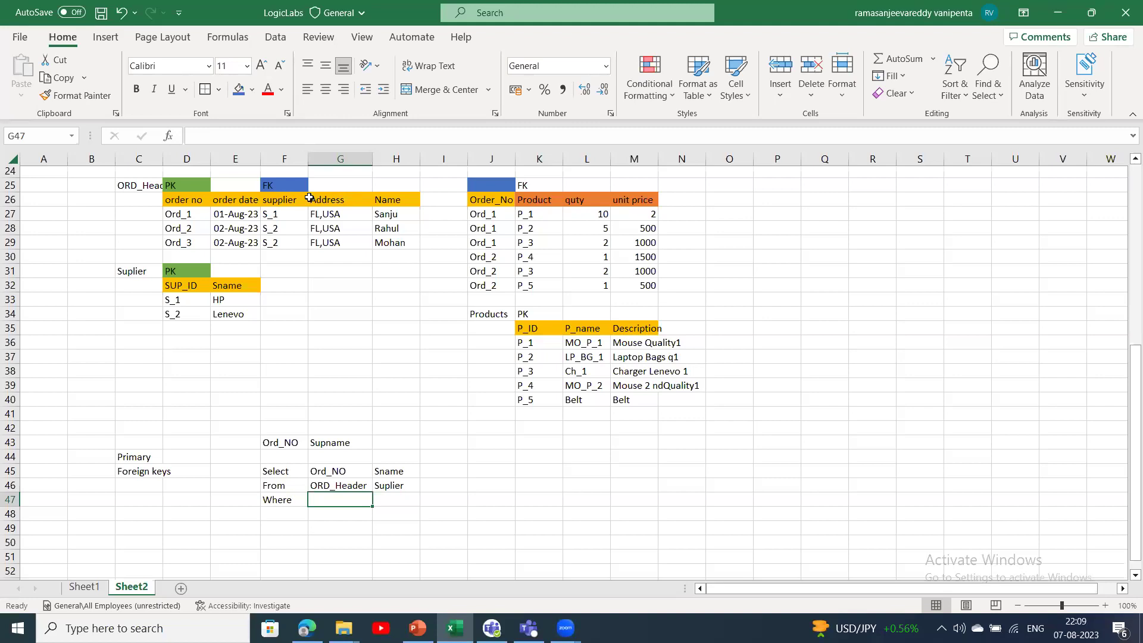
- Rename the supplier header in F26 to sup_id, and compare its values with the SUP_ID column of the Suplier table
double_click(299, 198)
key(BackSpace)
key(BackSpace)
key(BackSpace)
key(BackSpace)
key(BackSpace)
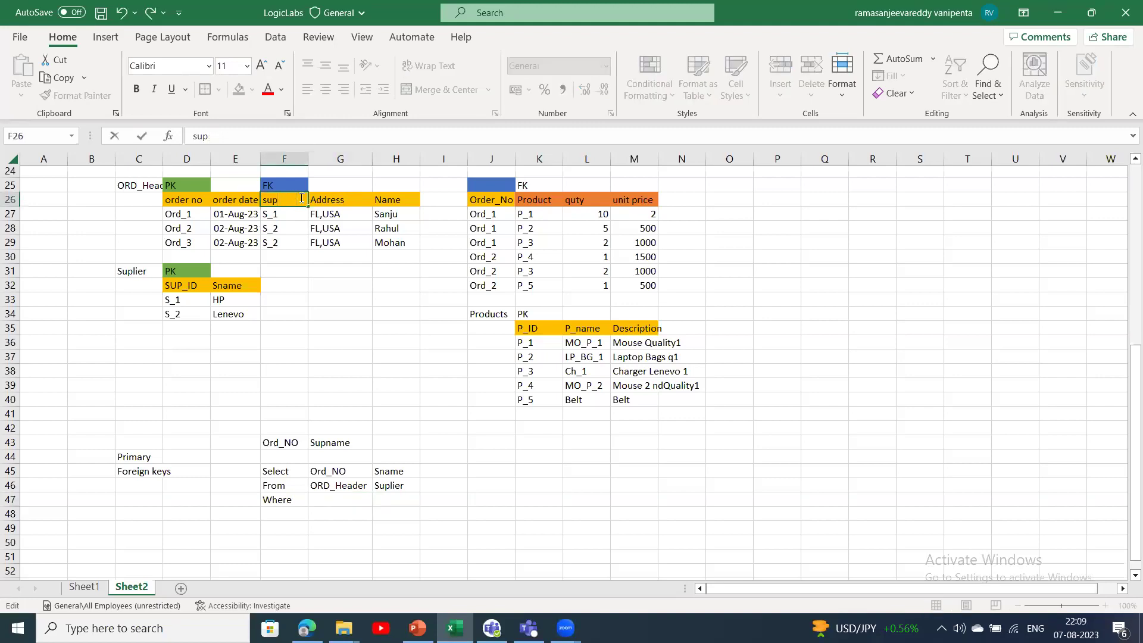
text(_id)
click(411, 370)
click(156, 185)
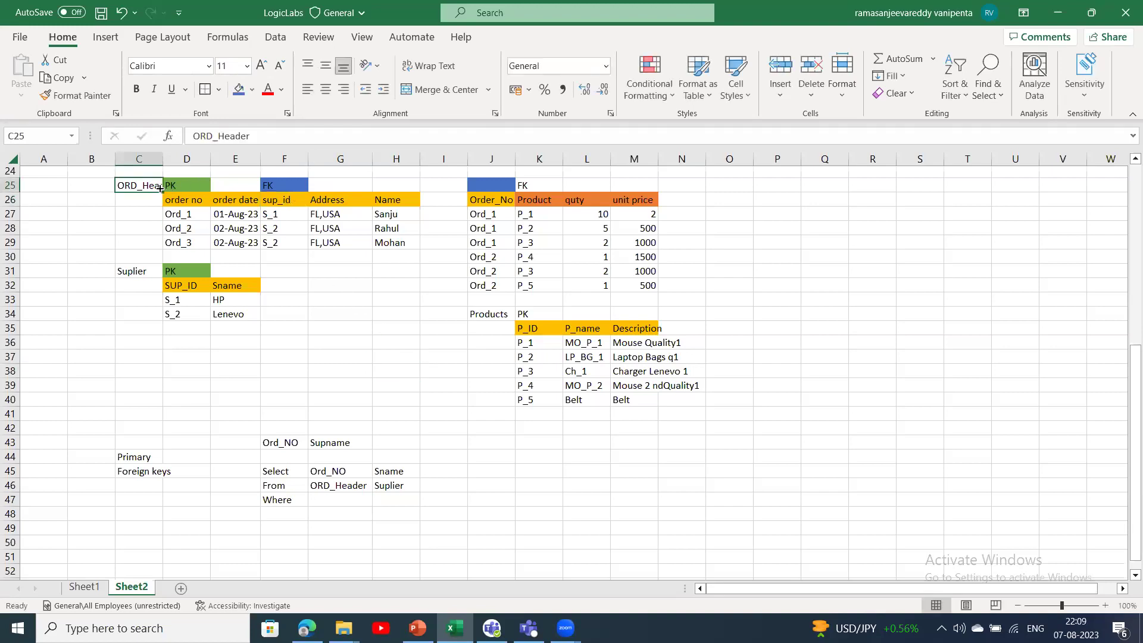
click(301, 213)
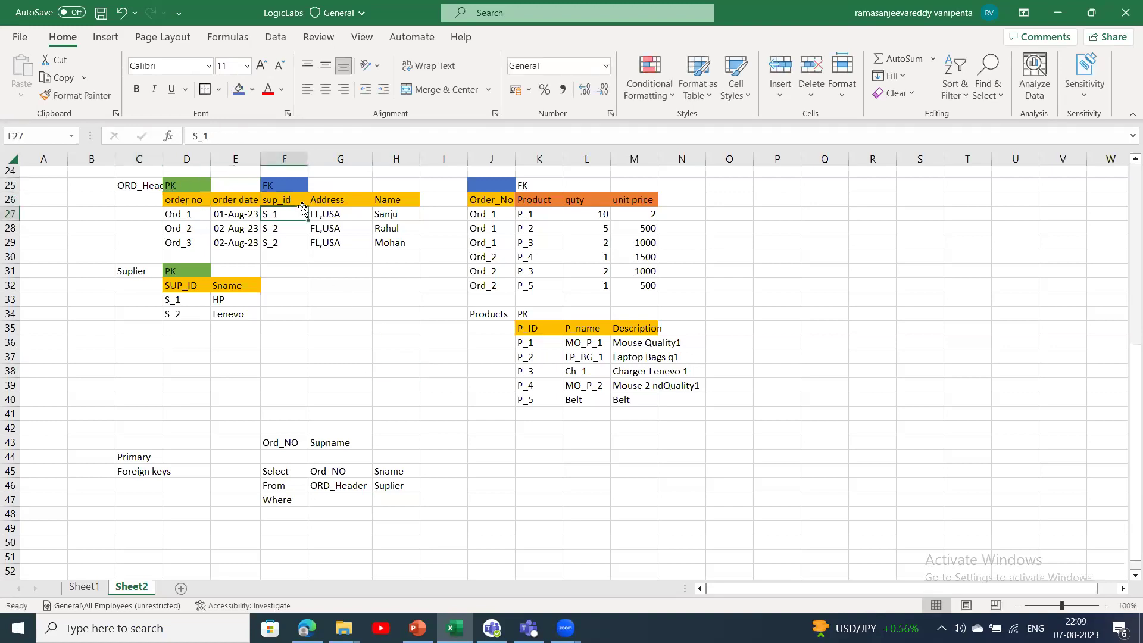
click(174, 302)
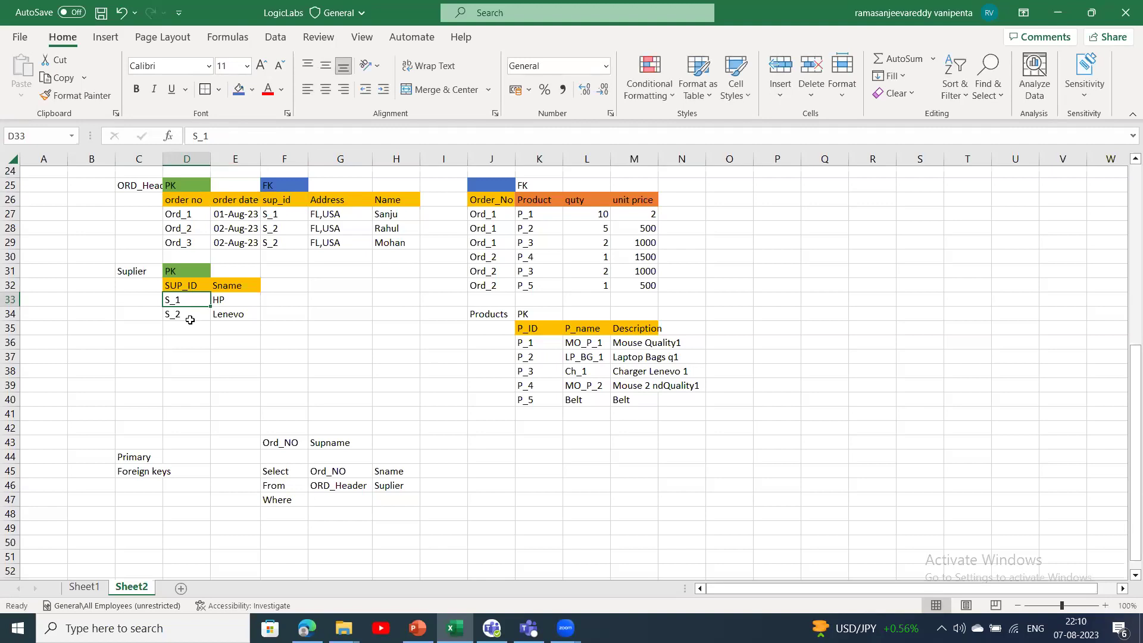
click(295, 211)
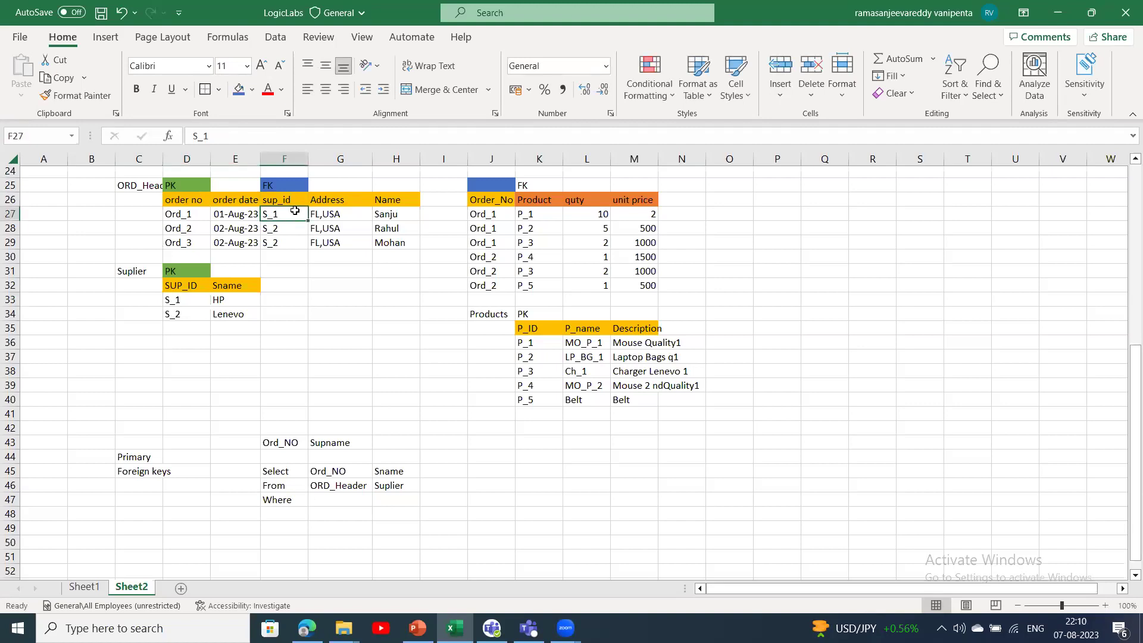
click(183, 311)
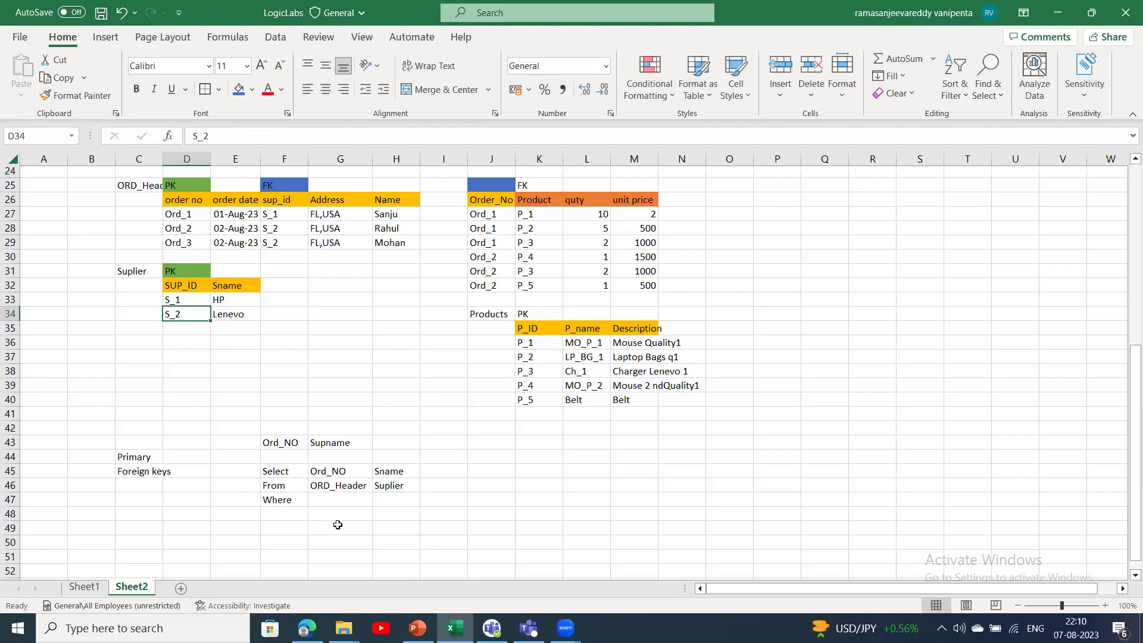
- Enter the join condition ORD_Header .sup_id = Suplier.SUP_ID in cell G47 beside Where, reusing the table name from G46
click(337, 497)
double_click(350, 483)
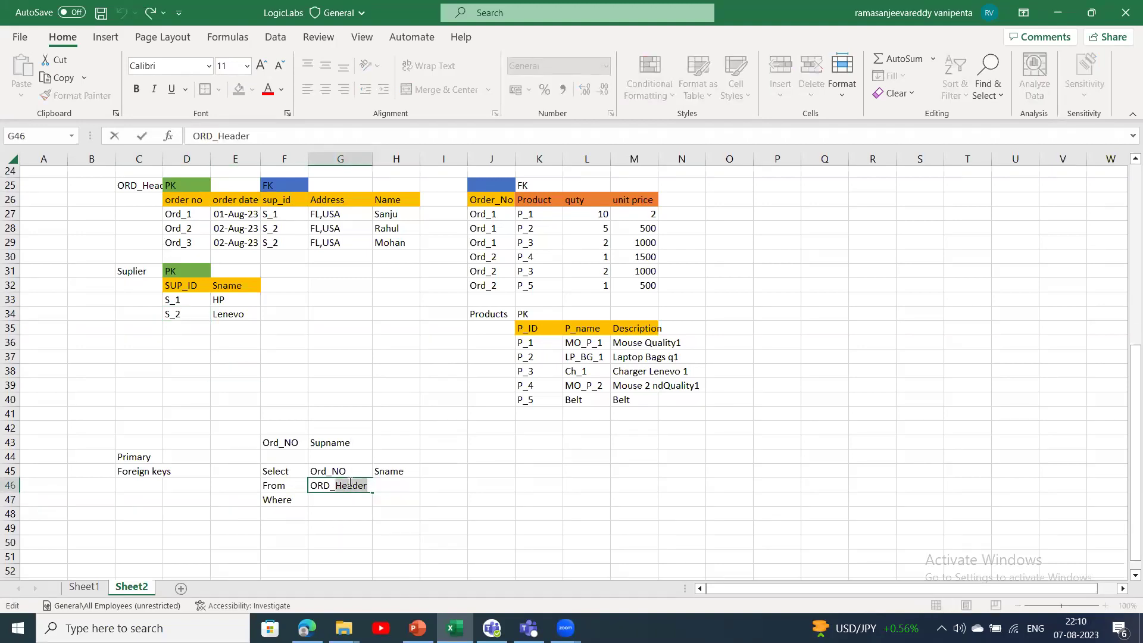
click(326, 501)
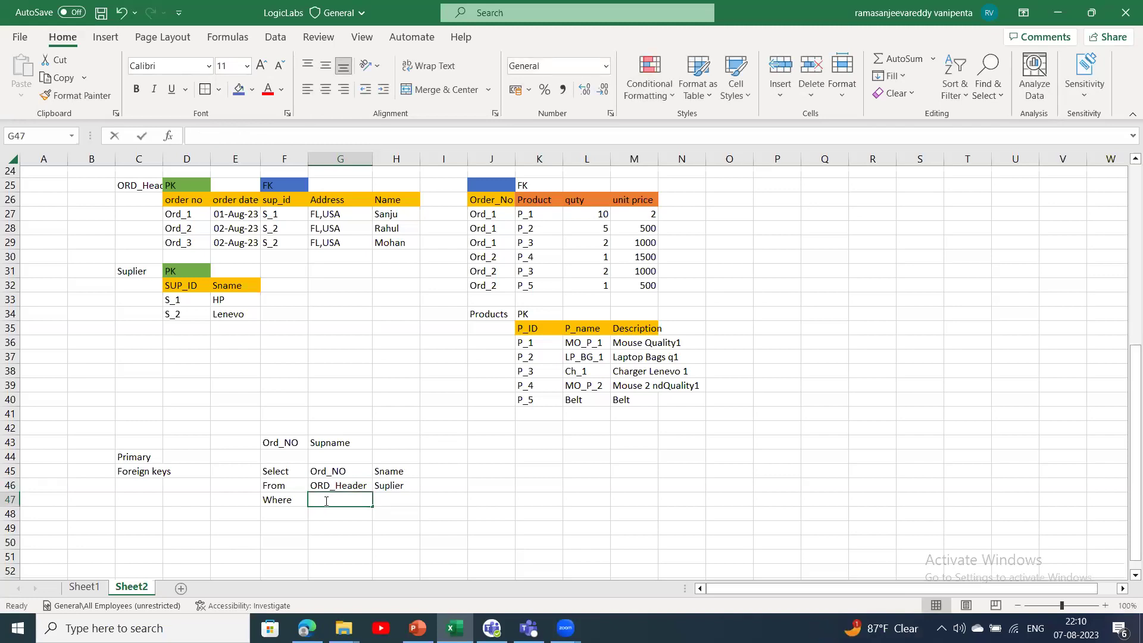
double_click(348, 485)
double_click(348, 485)
key(ctrl+c)
click(346, 502)
key(ctrl+v)
text(.)
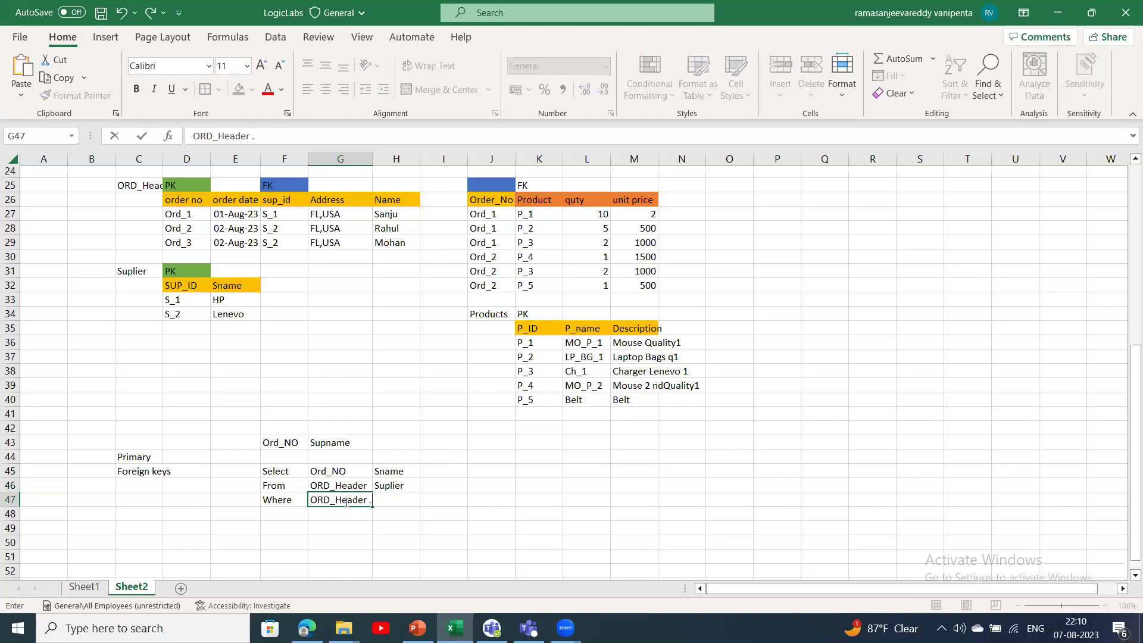
text(sup_id = Suplier.SUP_ID)
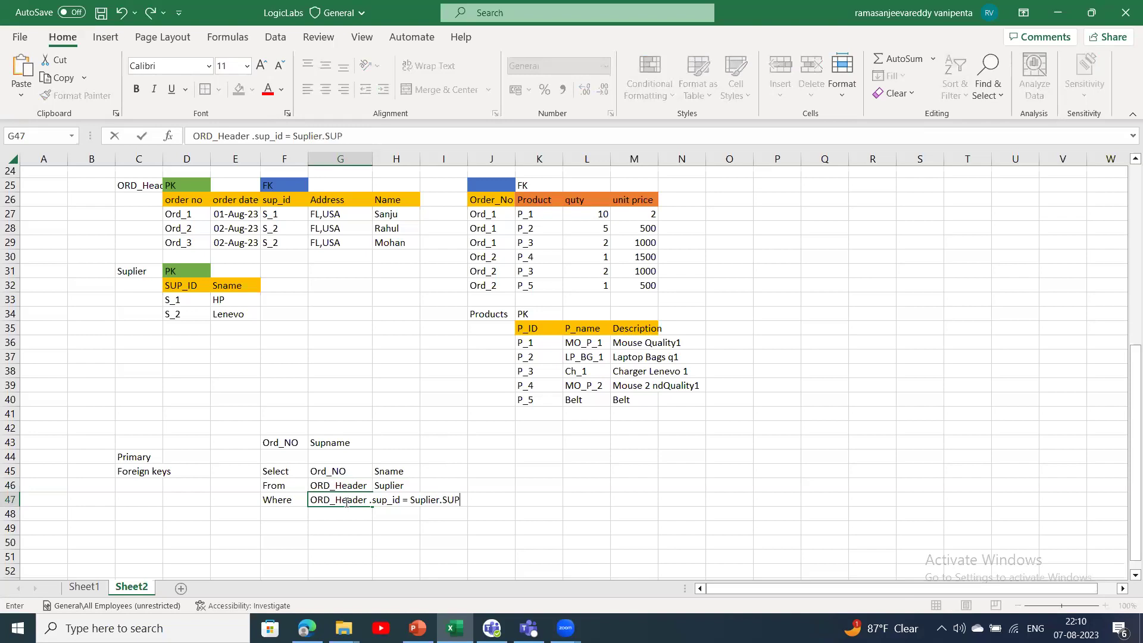
click(396, 543)
- Widen column G to fit the full join condition in G47
click(366, 500)
double_click(366, 500)
drag(364, 165, 374, 162)
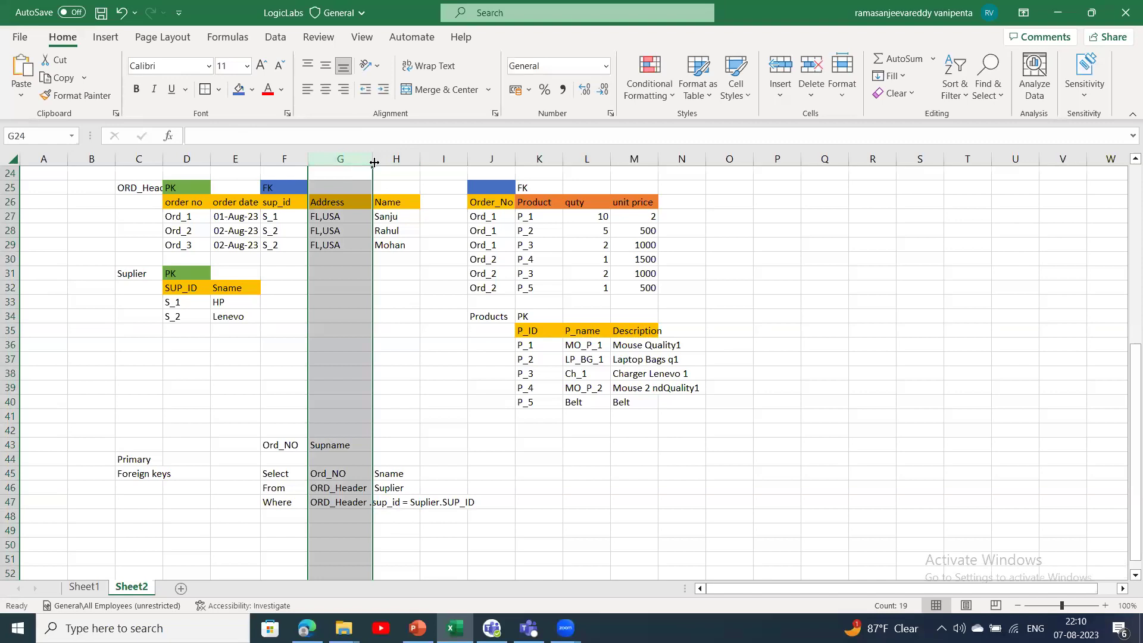
double_click(373, 163)
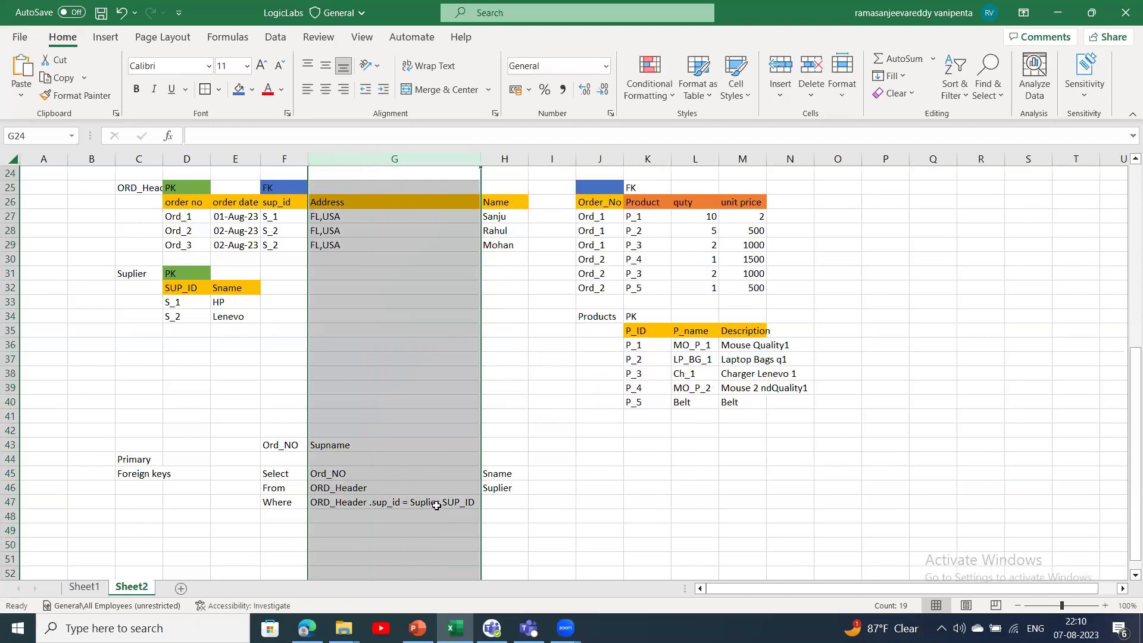
click(413, 502)
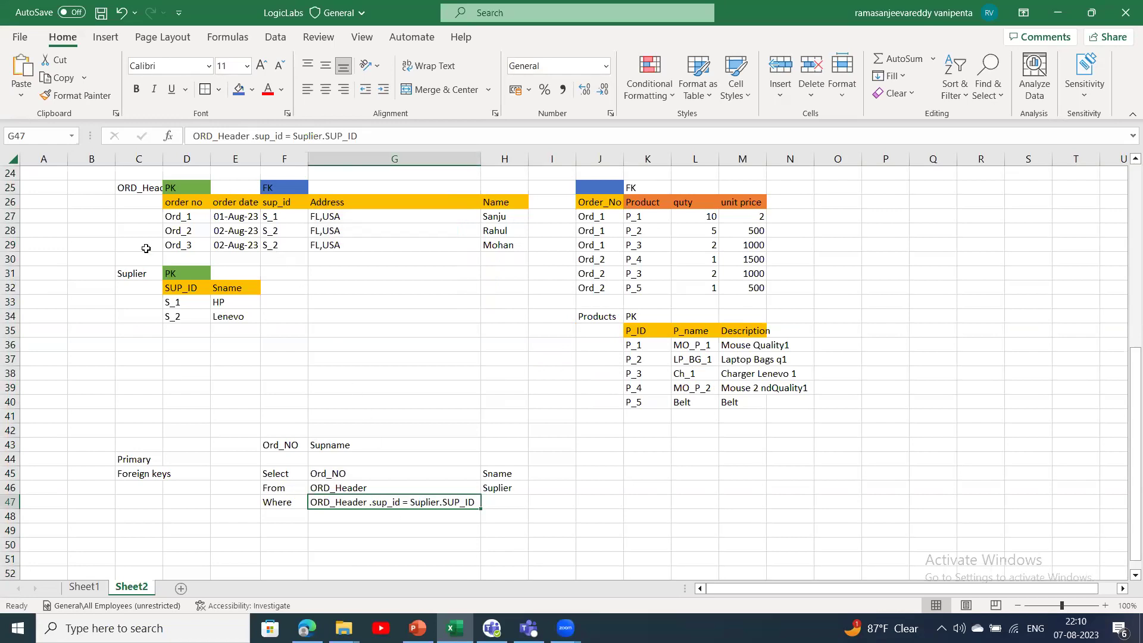
- Compare the sup_id values in ORD_Header with the SUP_ID values in the Suplier table, and switch to Zoom
click(288, 218)
click(181, 312)
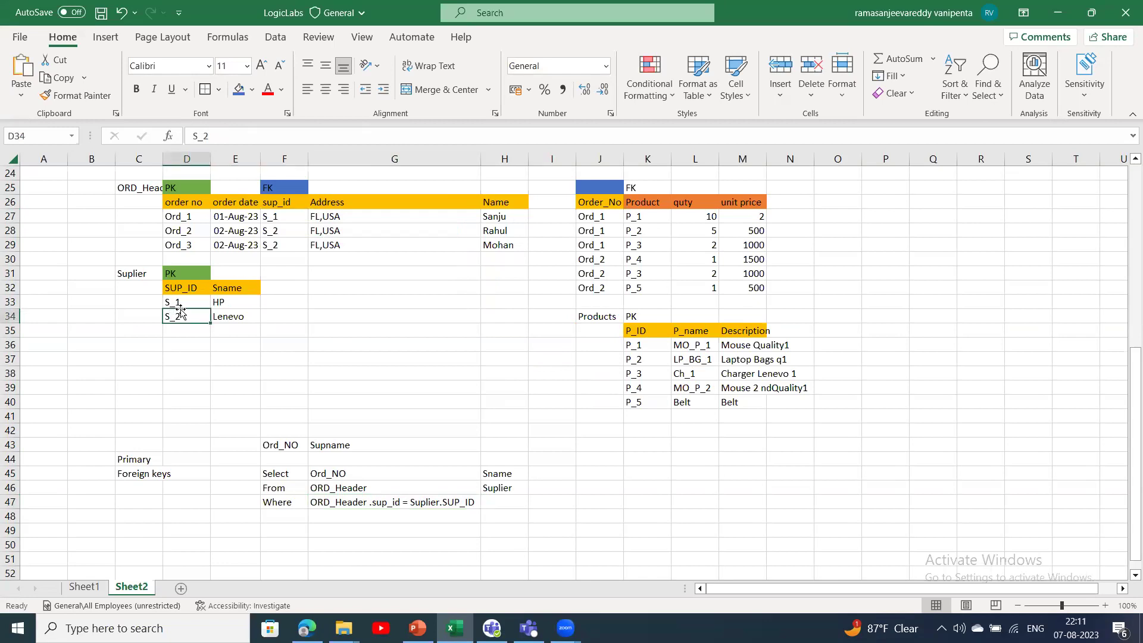
click(272, 218)
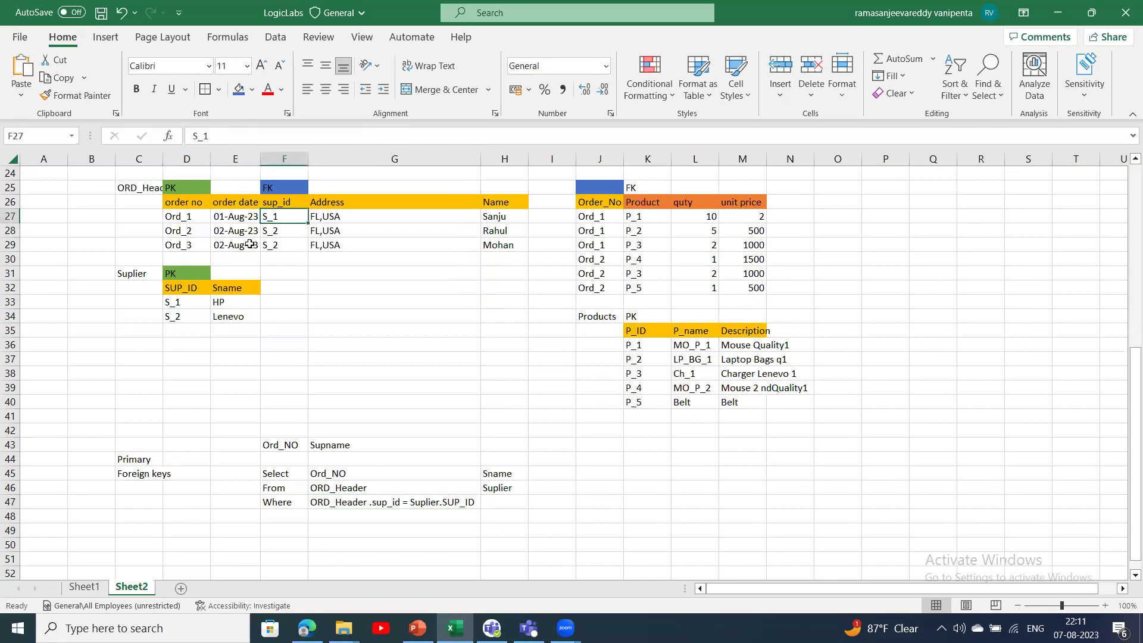
click(194, 311)
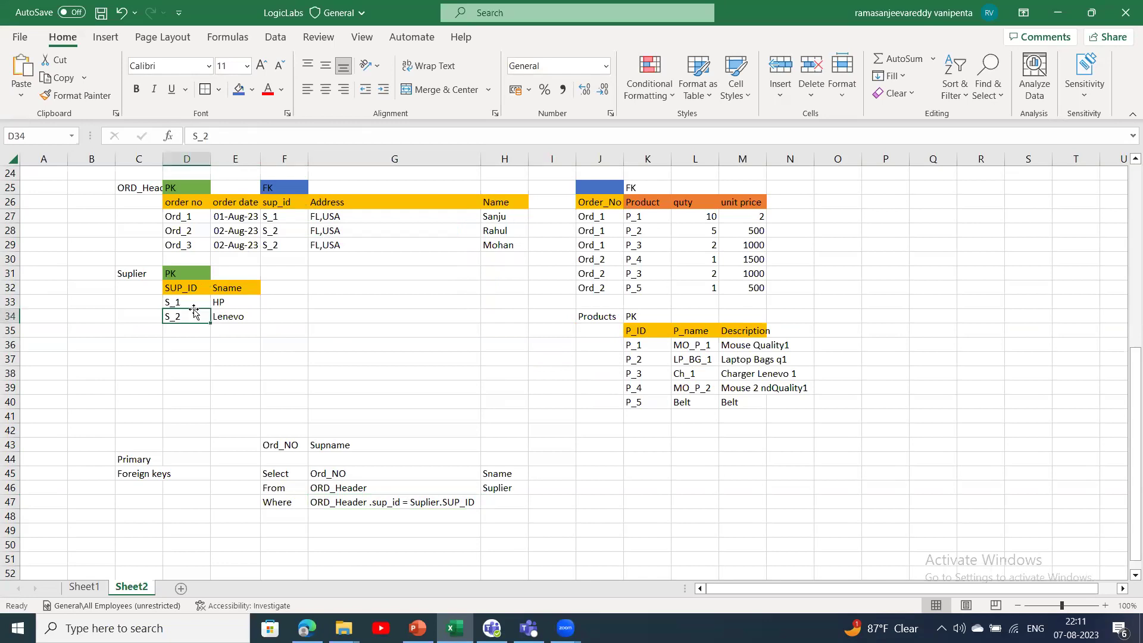
click(280, 219)
click(187, 312)
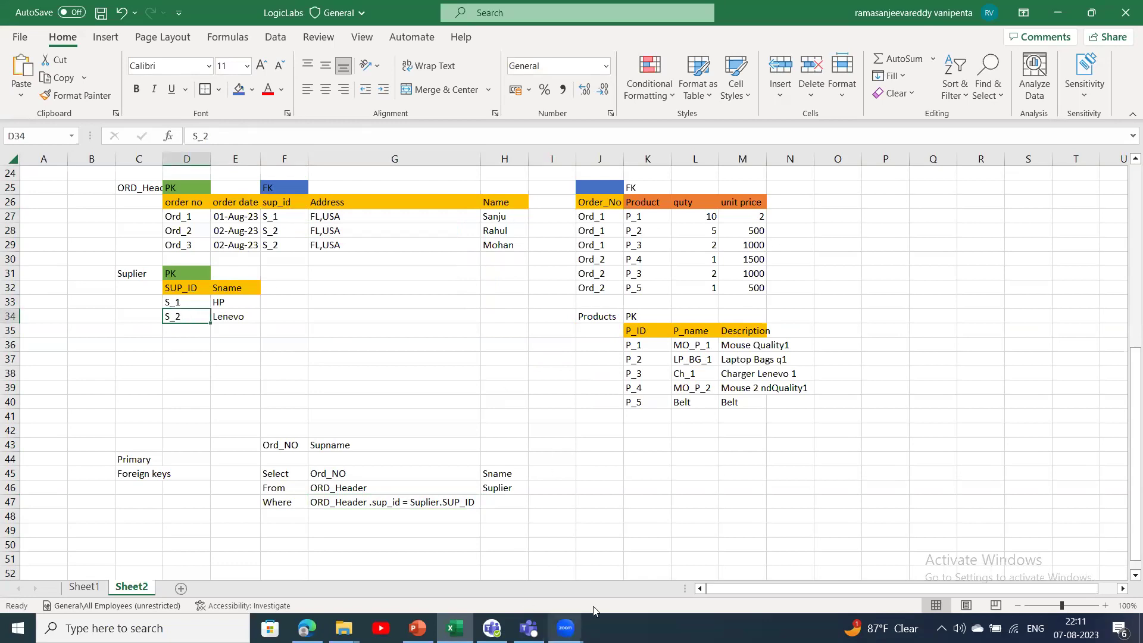
click(566, 628)
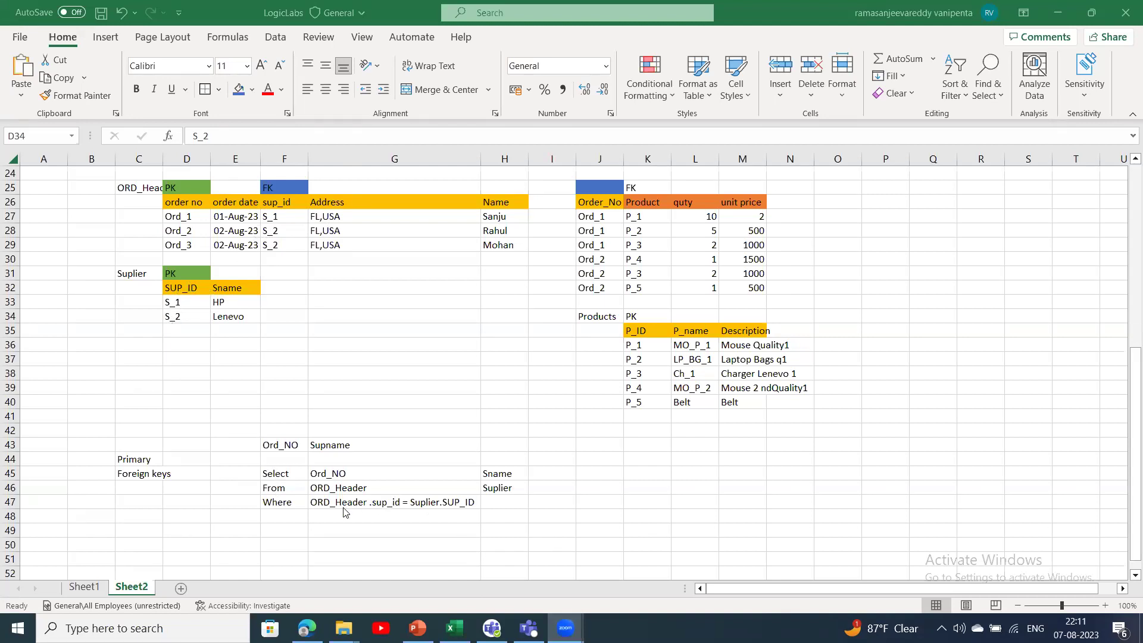
- Switch back to Excel and highlight the whole join condition in G47 for review
key(alt+Tab)
key(F2)
double_click(420, 500)
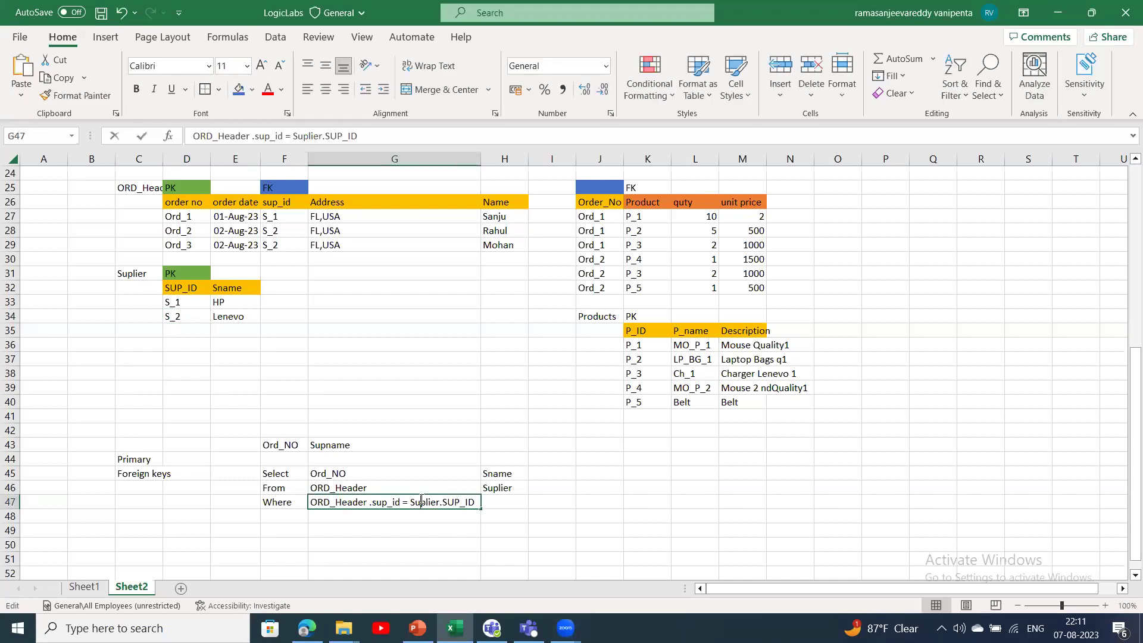
drag(477, 502, 313, 497)
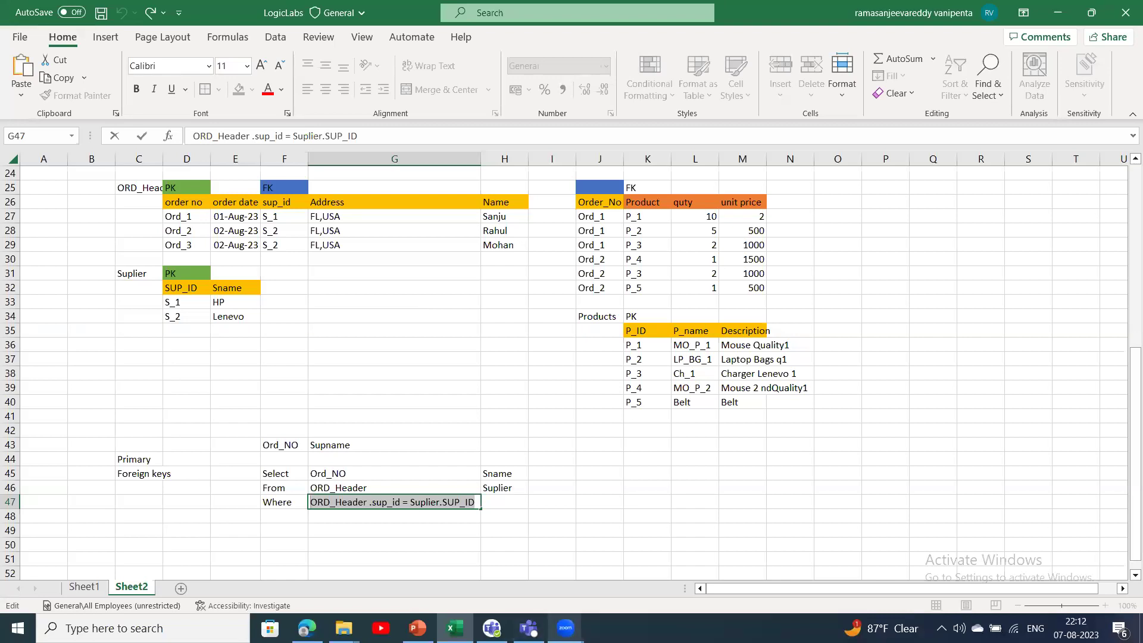
- Bring up Zoom's Screen Sharing Meeting Controls window
mouse_move(566, 629)
click(576, 574)
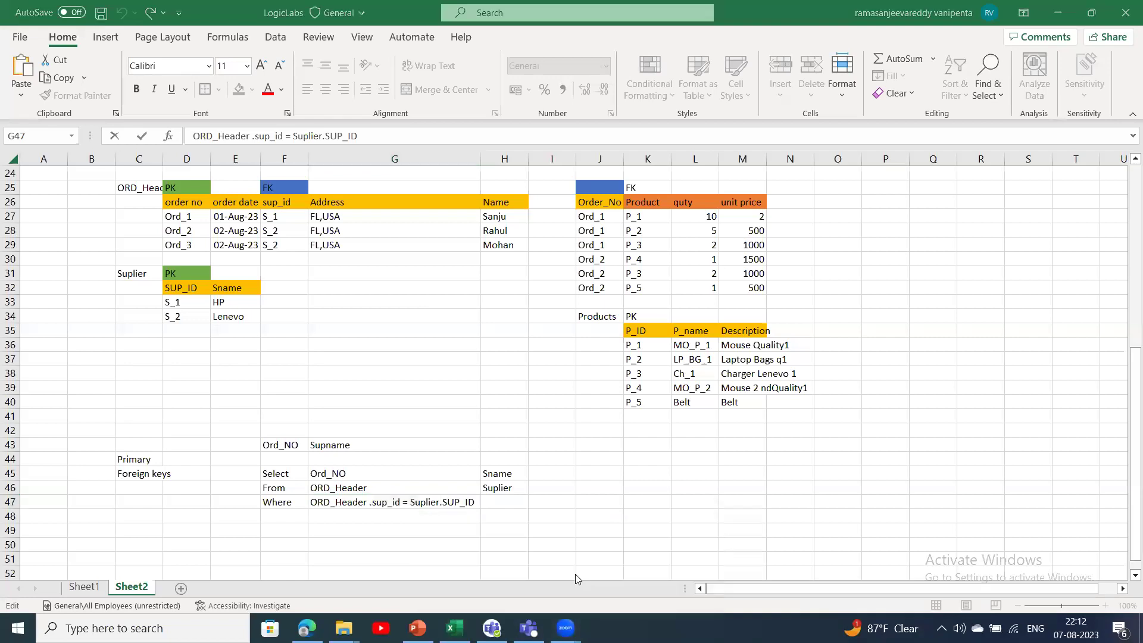
mouse_move(566, 628)
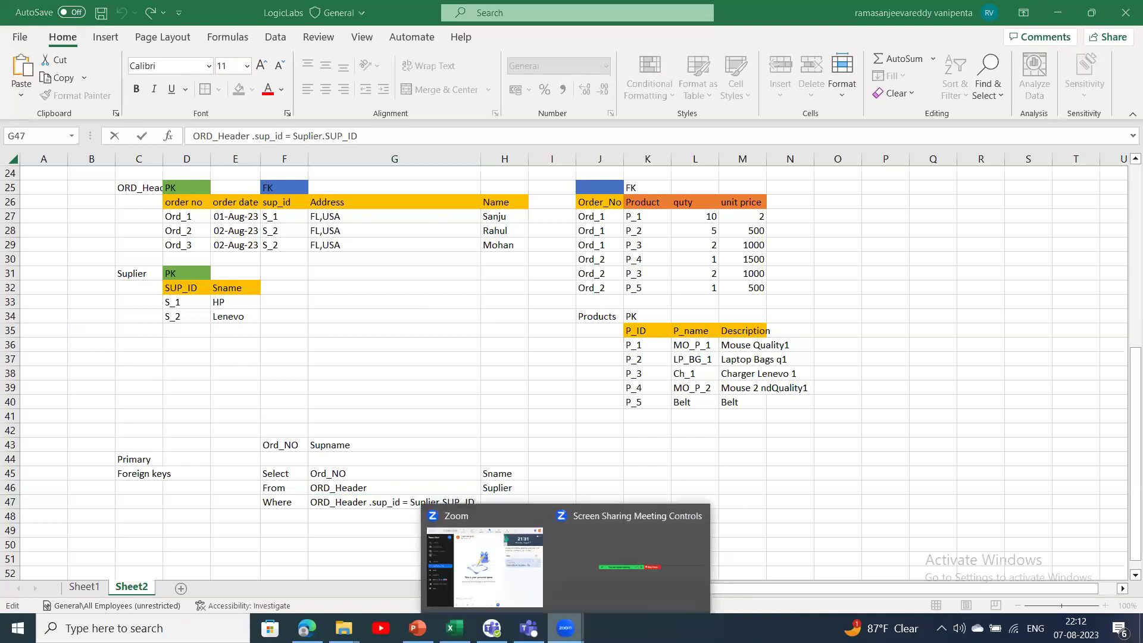
click(661, 540)
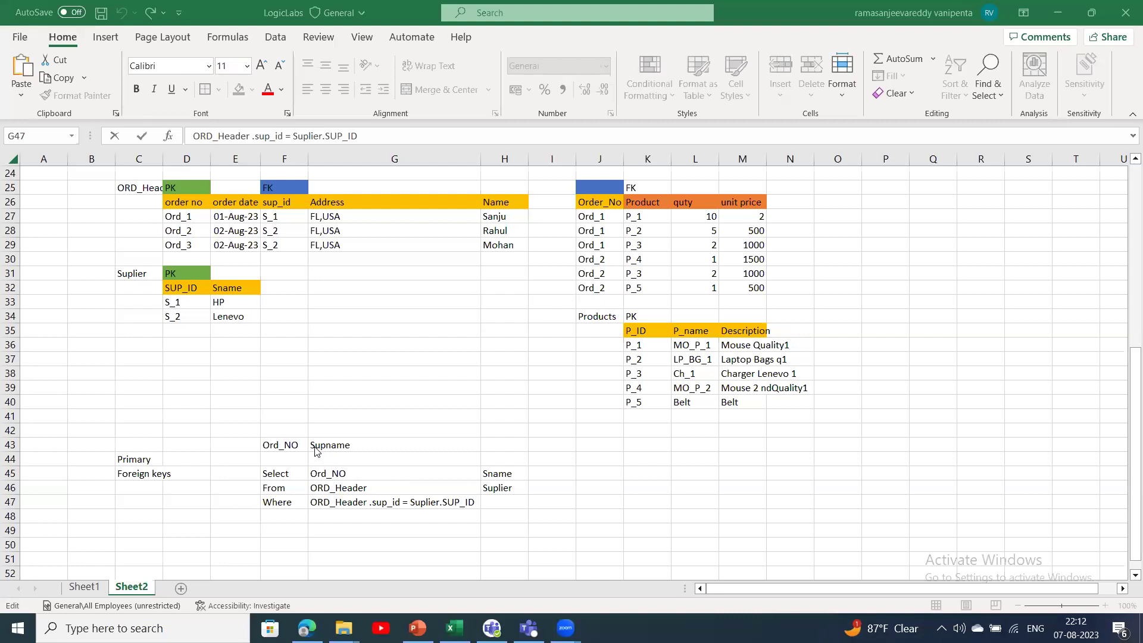
- Review the Select, From and Where rows of the query against sup_id in ORD_Header and SUP_ID in Suplier
click(286, 471)
drag(285, 471, 490, 510)
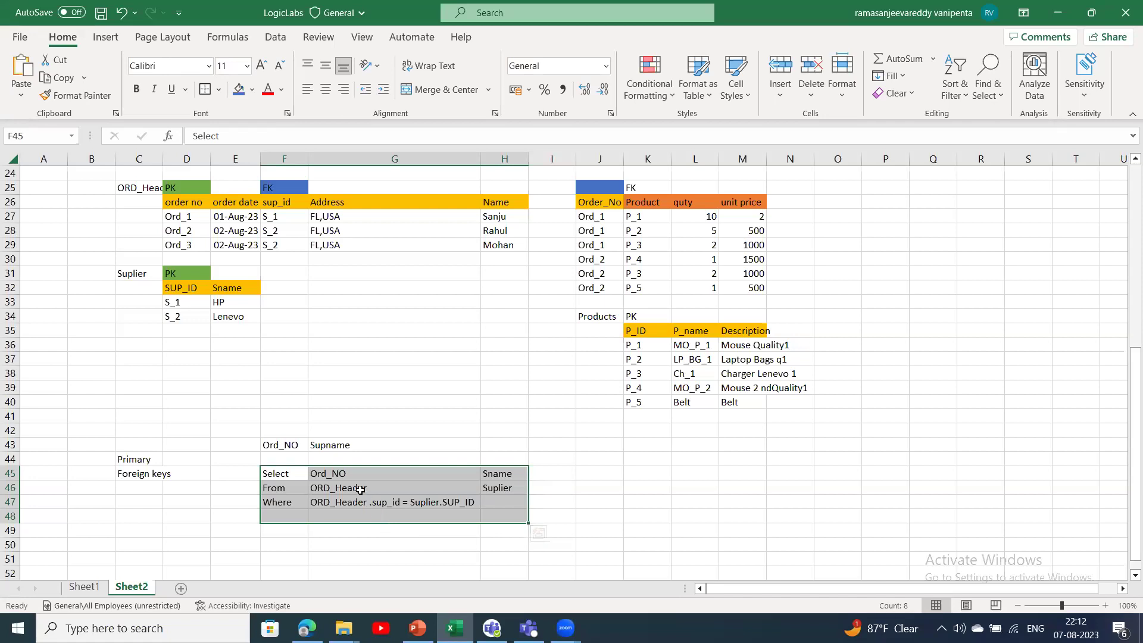
click(390, 506)
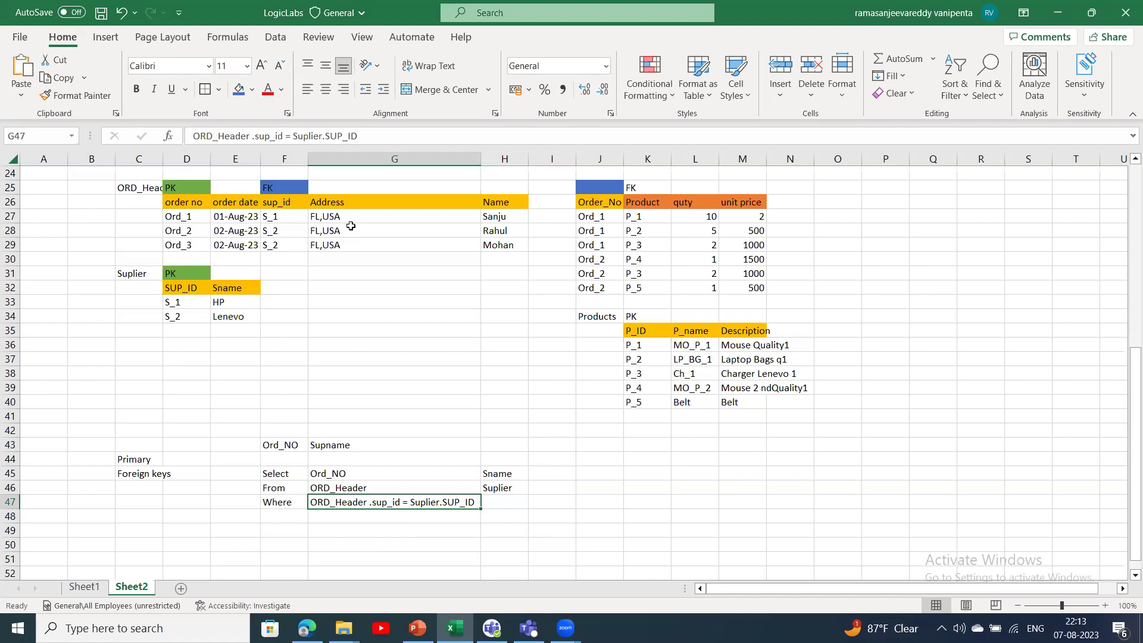
click(289, 218)
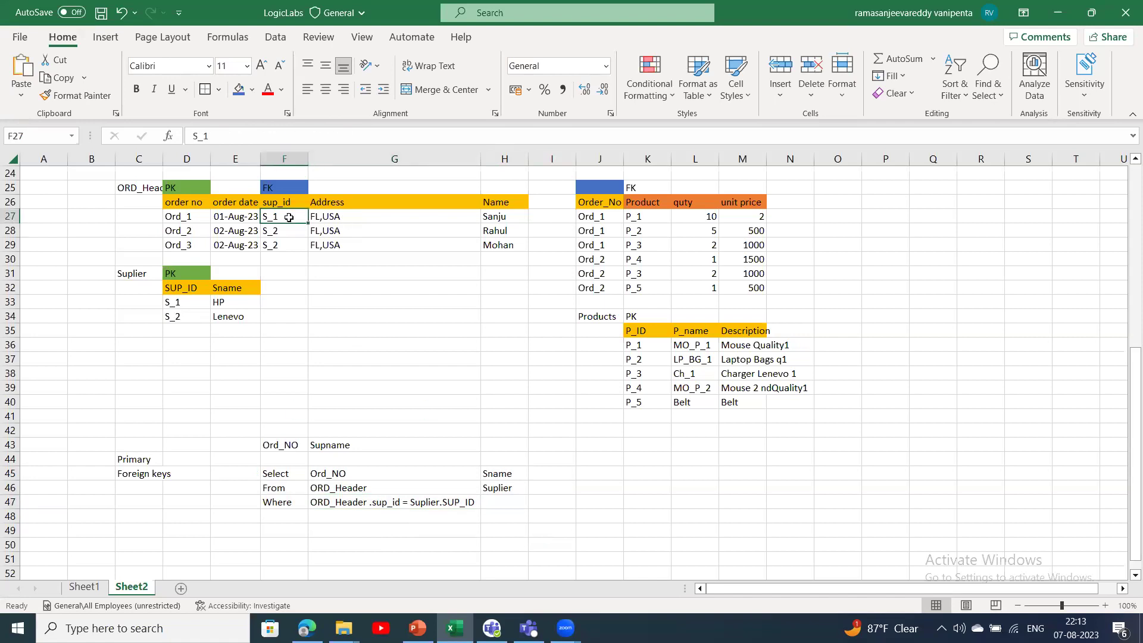
click(187, 292)
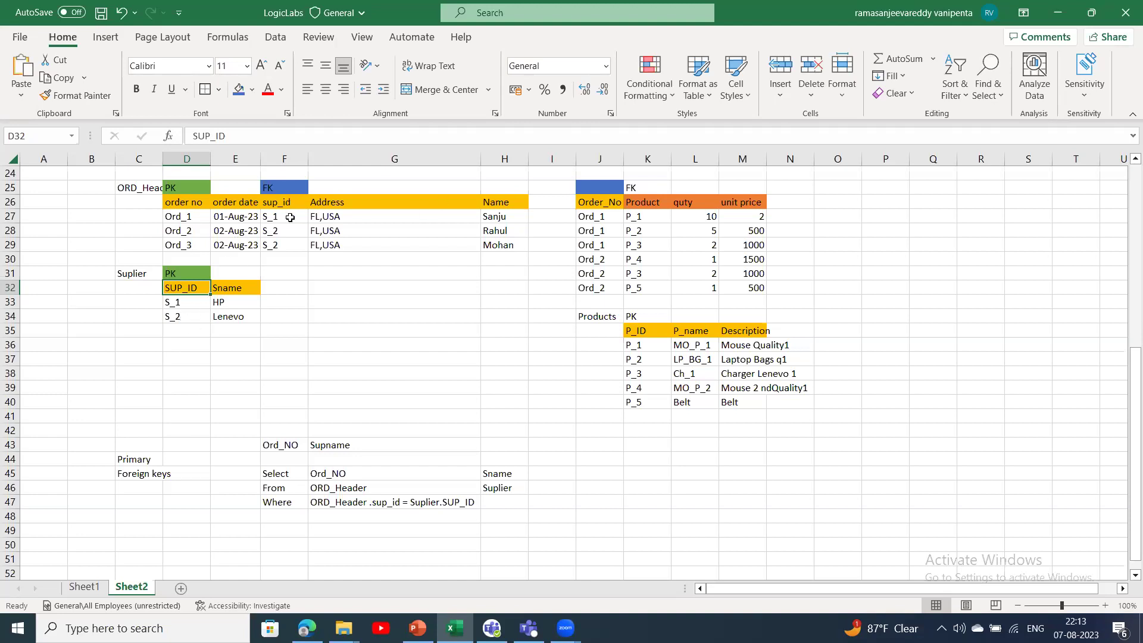
- Label the blue cell J25 above Order_No as FK, checking it against the order no key of ORD_Header
click(668, 213)
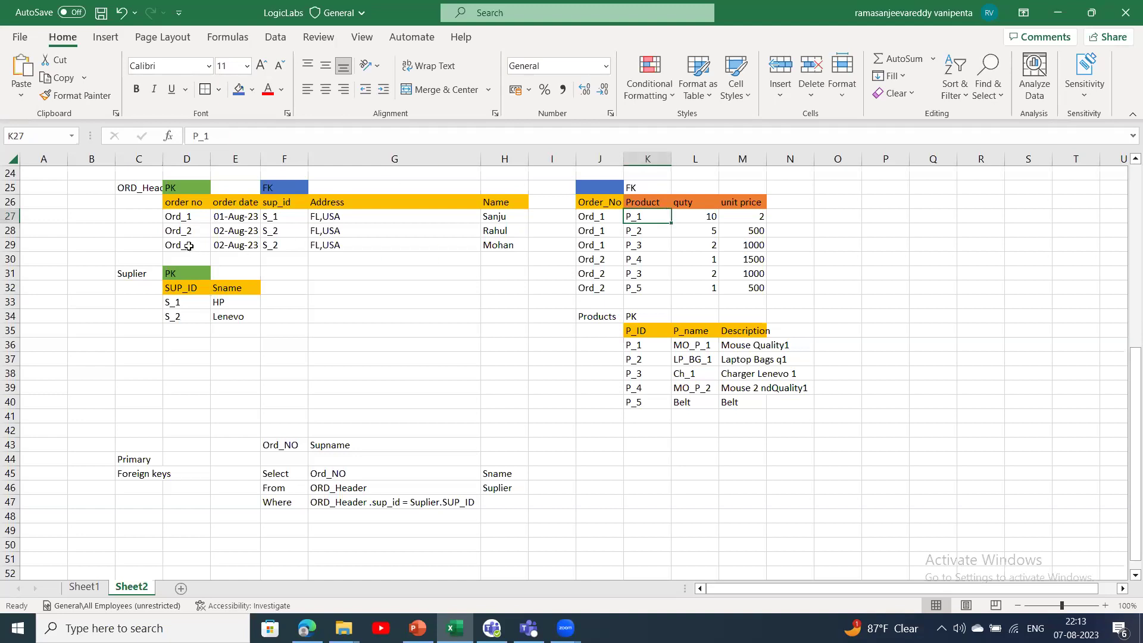
click(190, 246)
click(203, 203)
click(590, 190)
click(174, 214)
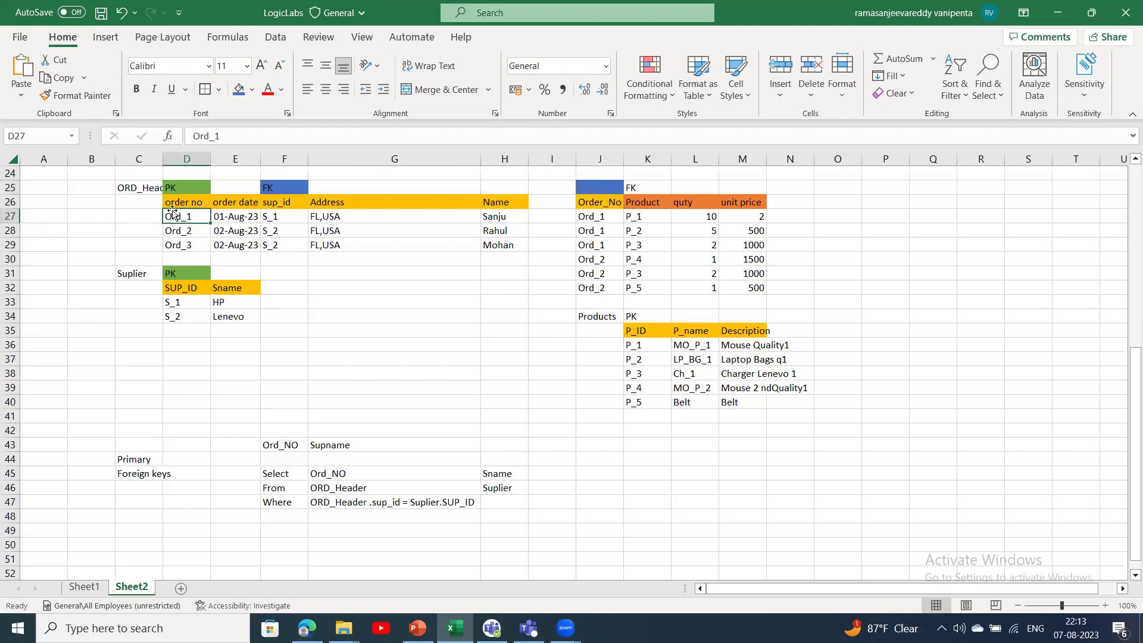
click(643, 202)
click(596, 188)
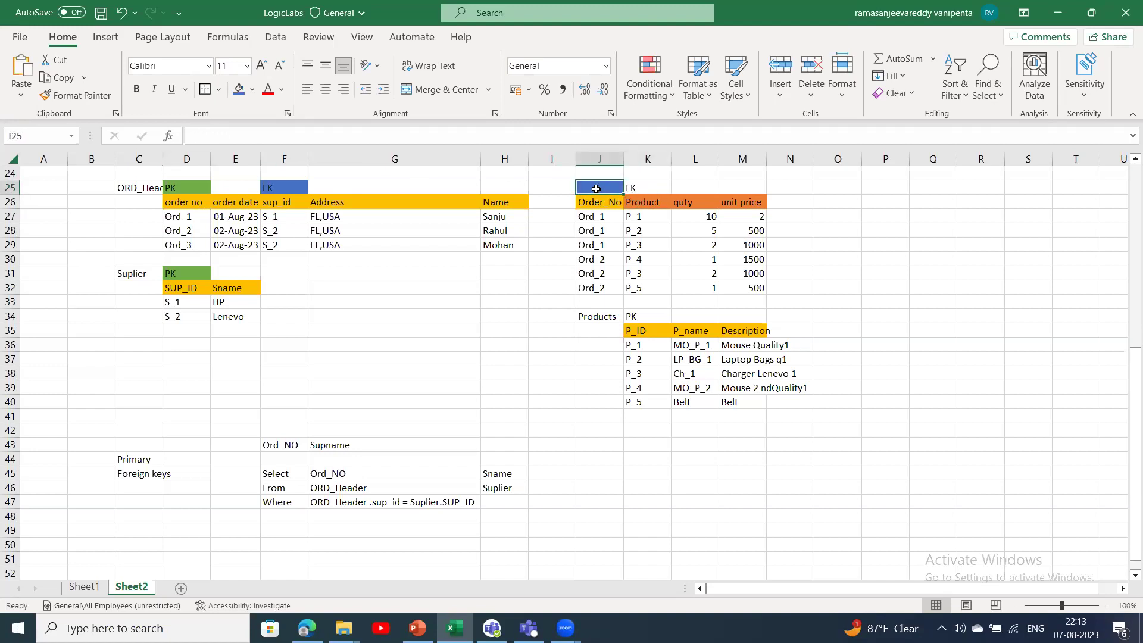
text(FK)
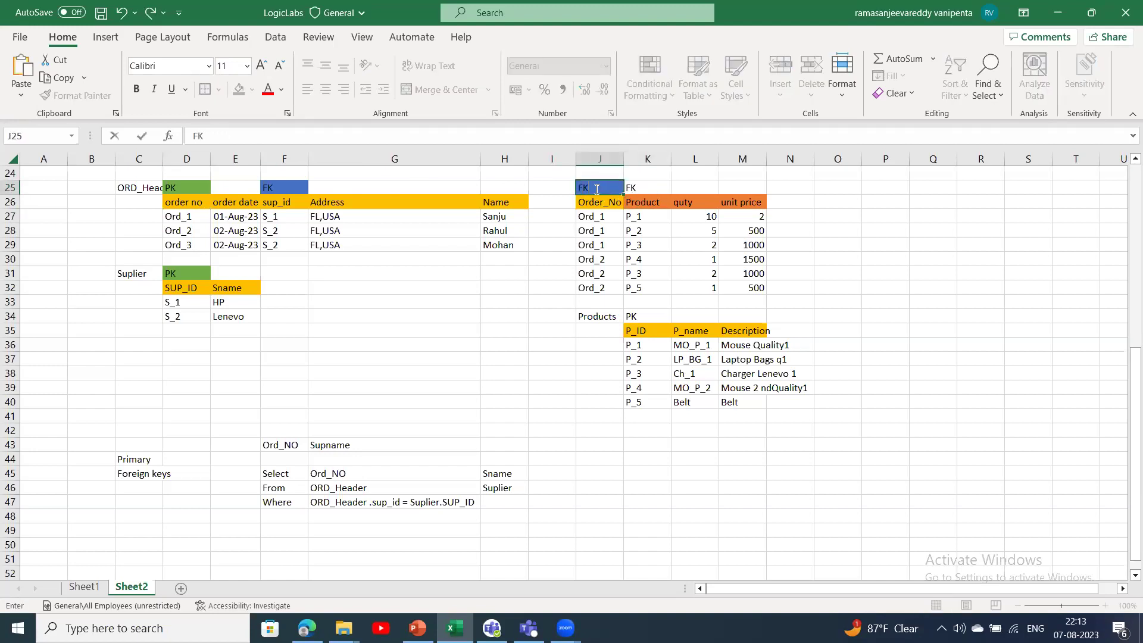
click(192, 215)
- Compare the Order_No foreign key values in the order lines table with the order no primary key in ORD_Header
click(604, 217)
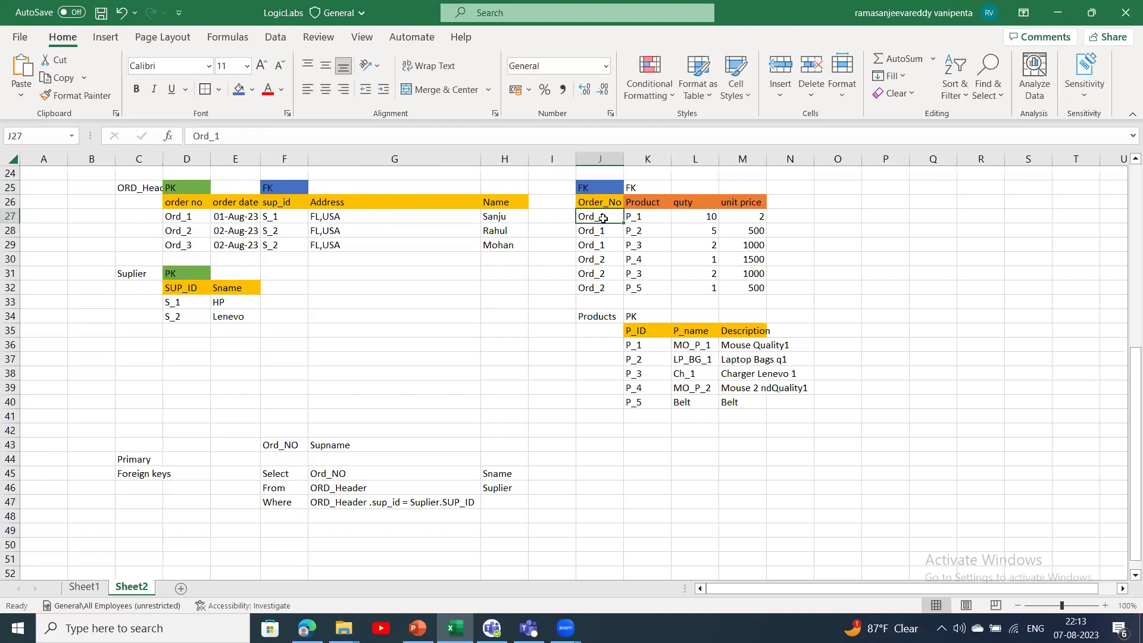
click(183, 215)
click(628, 215)
click(172, 187)
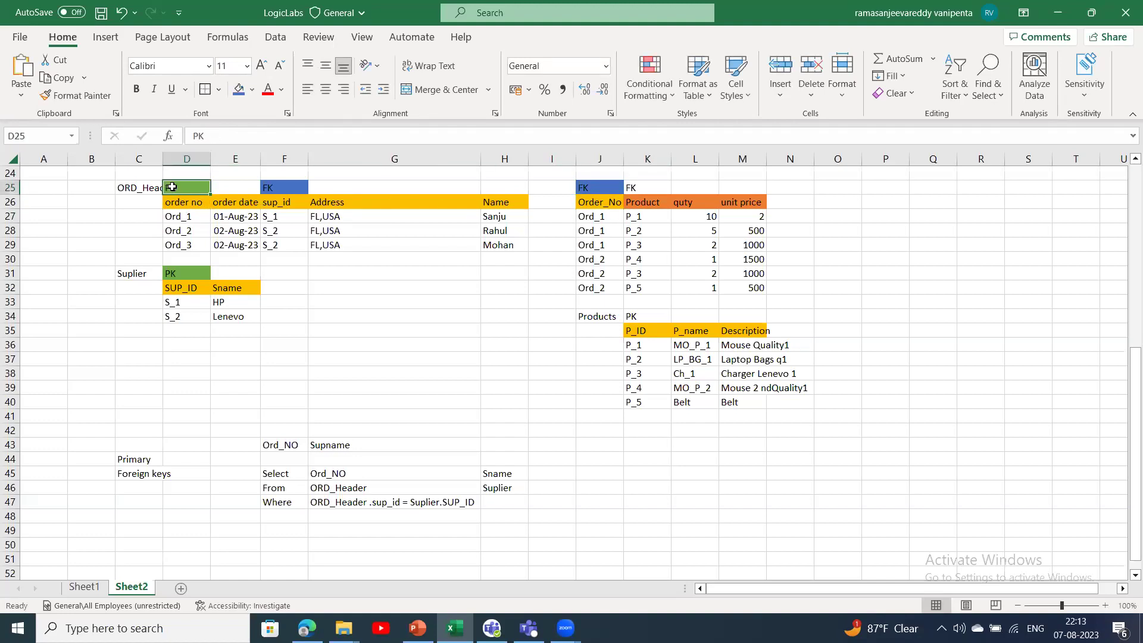
click(612, 189)
click(606, 218)
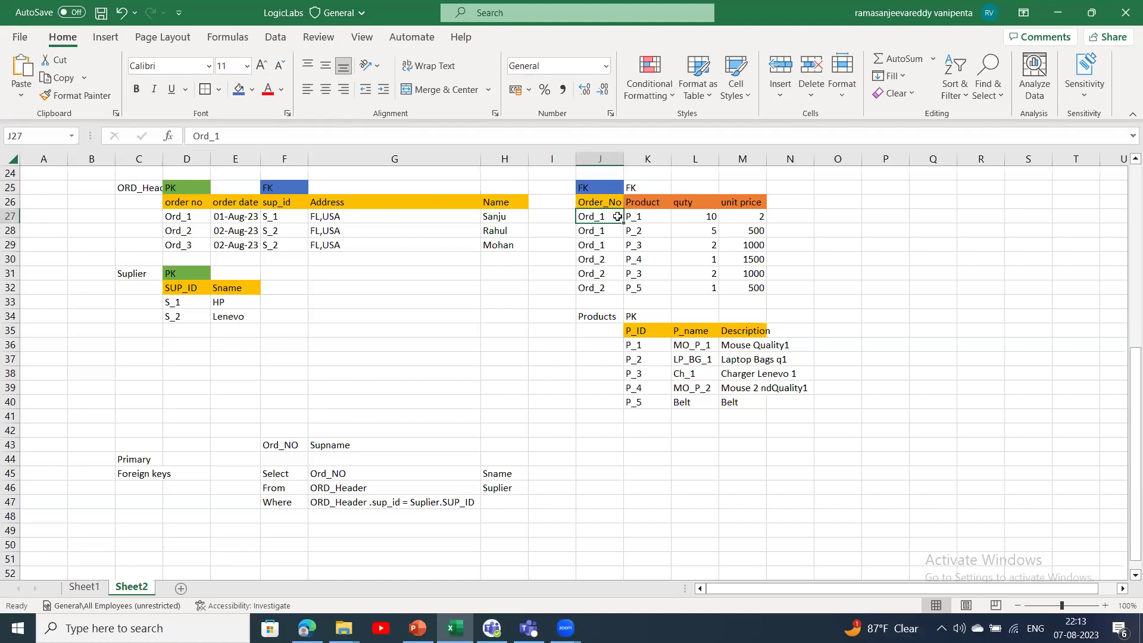
- Compare the Product foreign key values in the order lines table with the P_ID primary key of the Products table
click(646, 203)
click(644, 385)
click(637, 329)
click(641, 188)
click(642, 203)
click(655, 351)
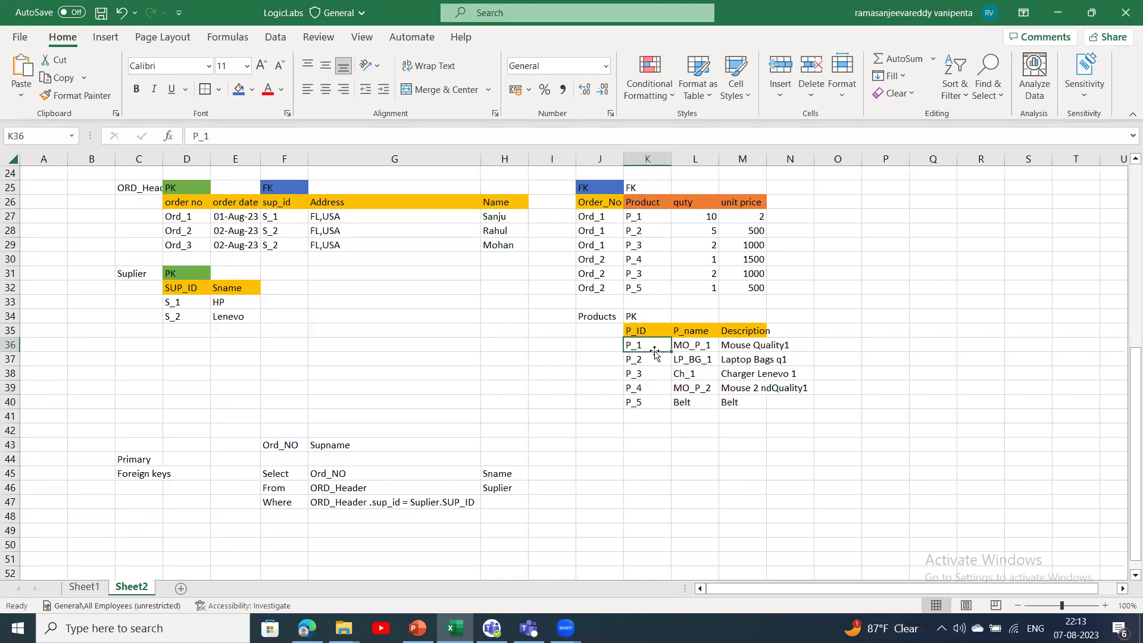
click(641, 215)
click(653, 351)
click(601, 221)
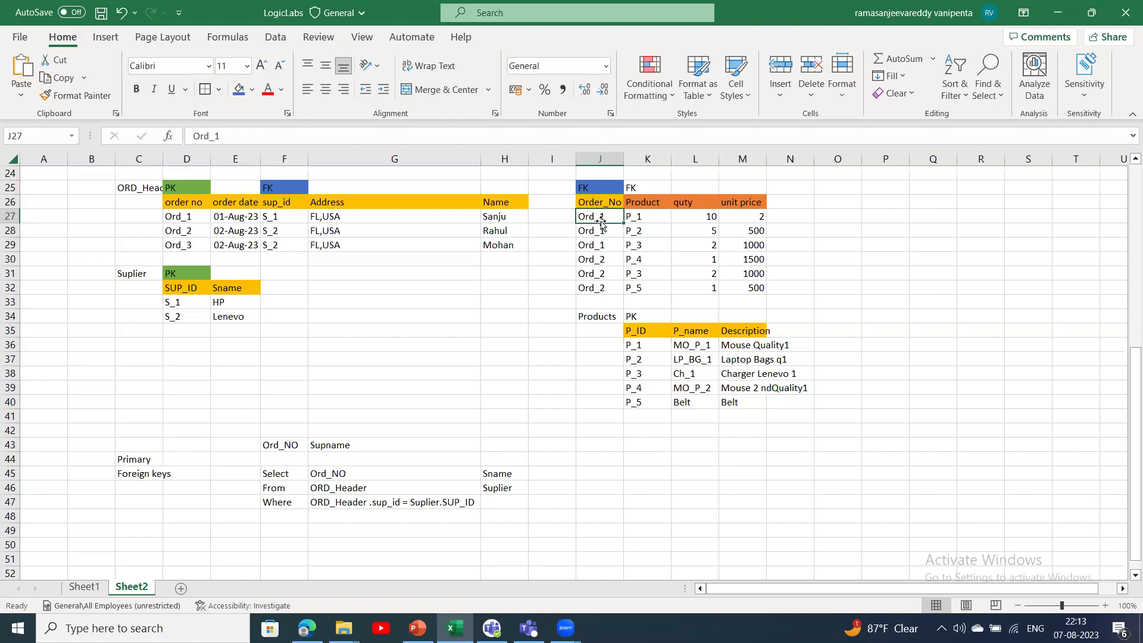
click(643, 185)
click(640, 315)
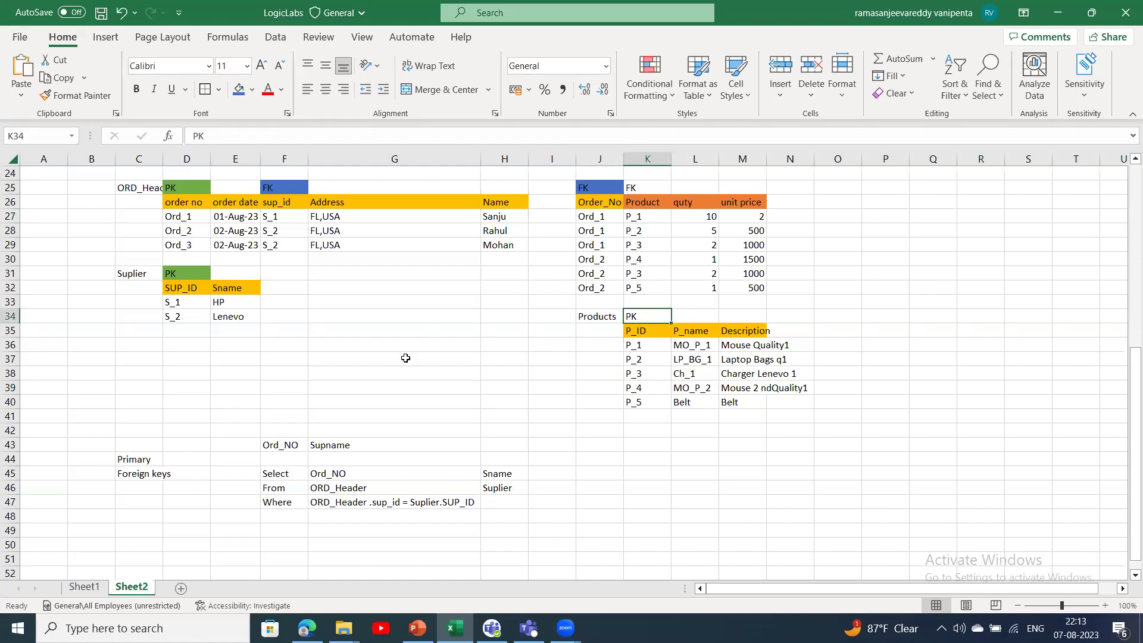
- Enter the output columns of a second query, Ord_no in L43 and Description in M43
click(181, 215)
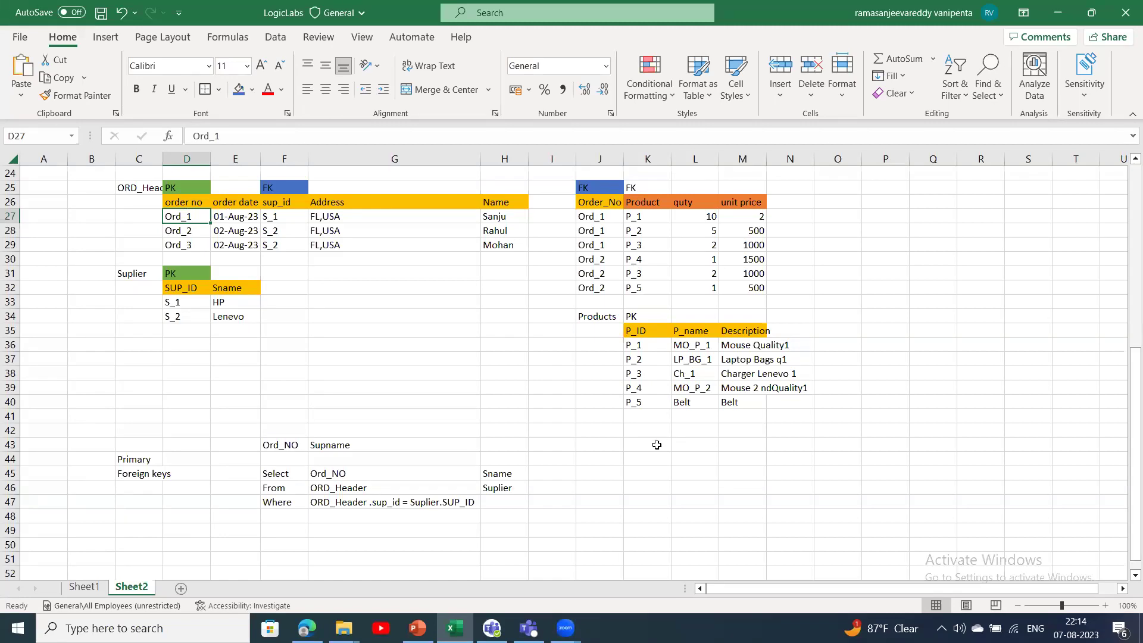
click(703, 442)
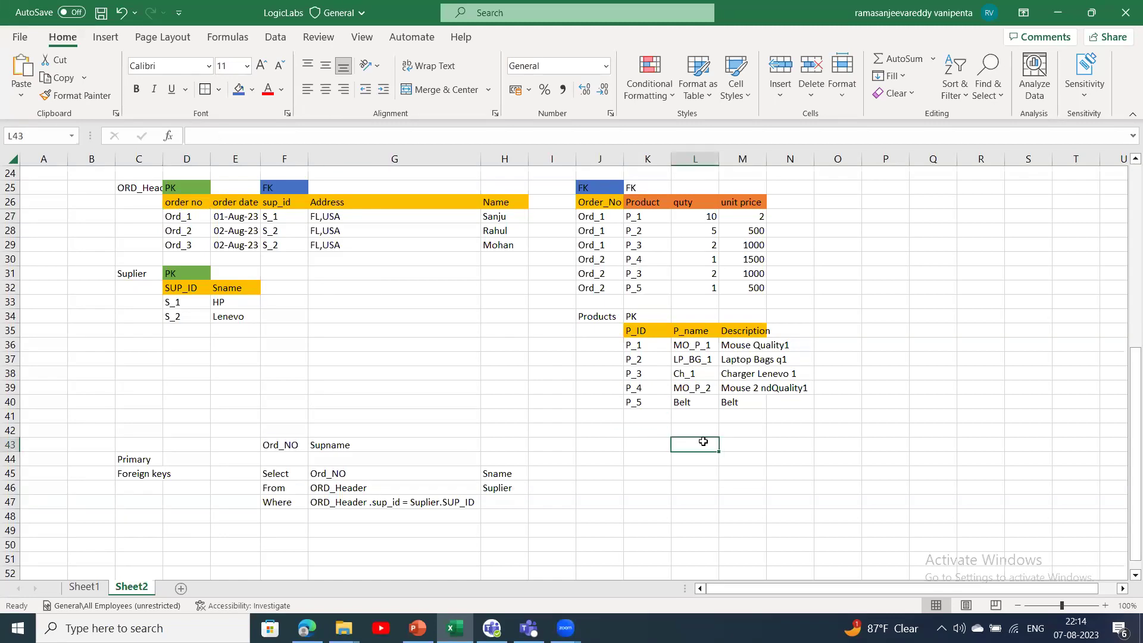
text(Ord_no)
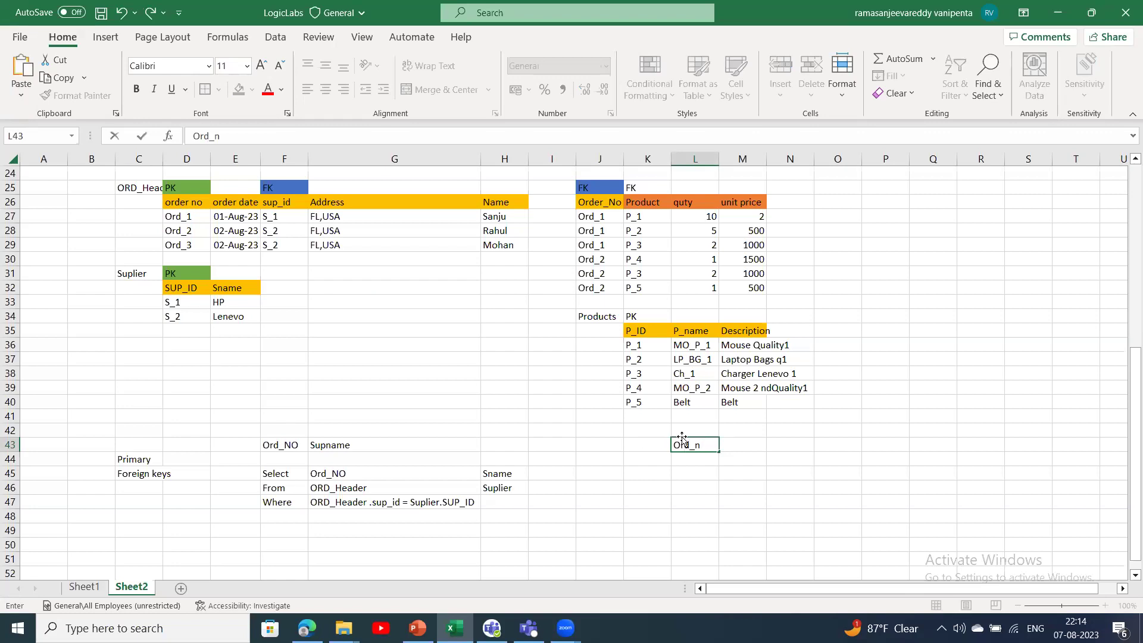
click(760, 443)
text(De)
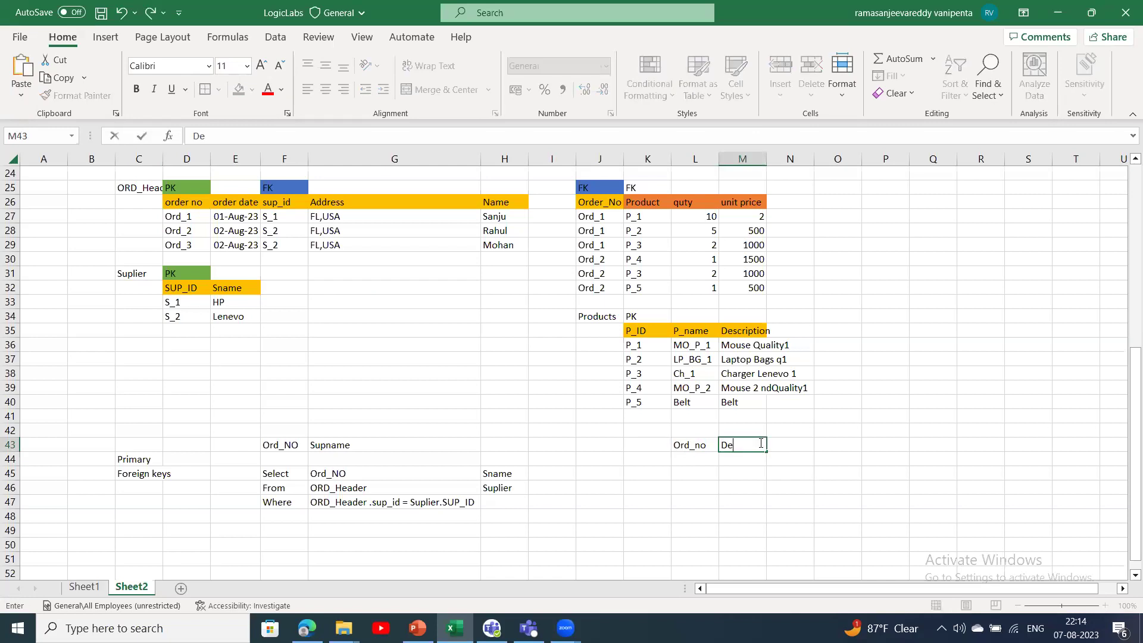
text(scription)
click(774, 473)
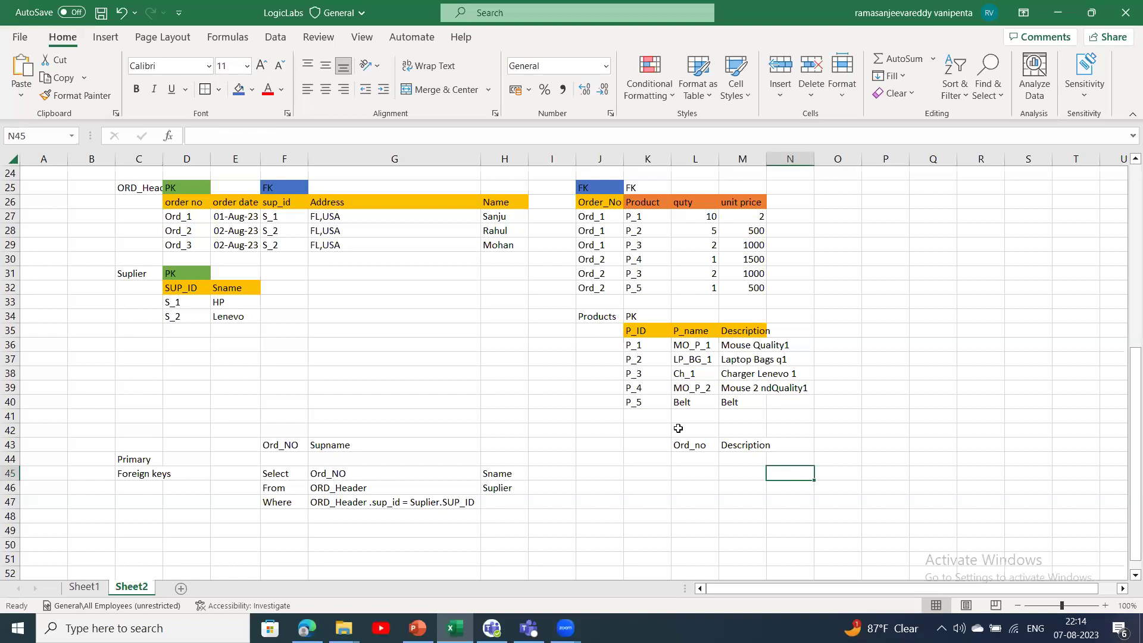
- Trace Ord_no and Description to their source columns in the ORD_Header and Products tables
click(715, 447)
click(737, 446)
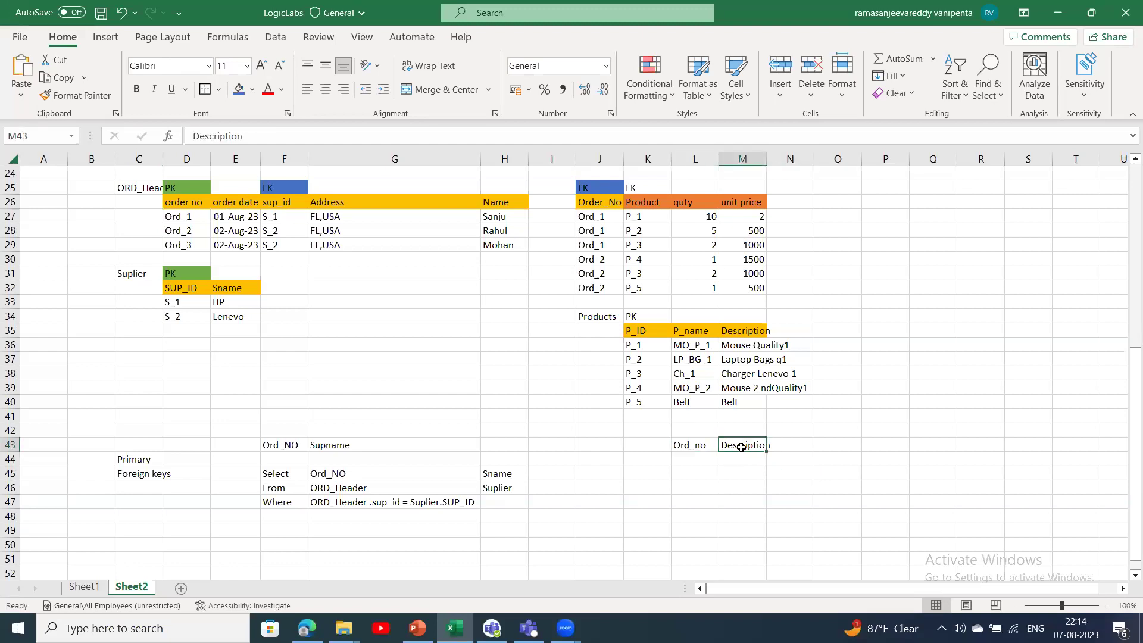
drag(191, 216, 197, 242)
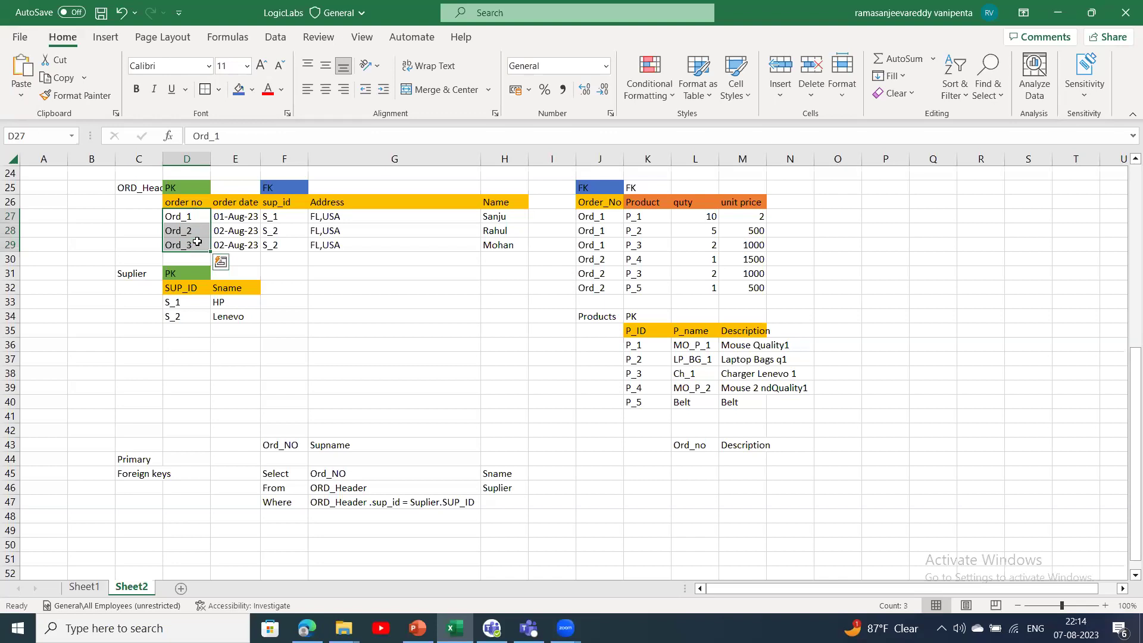
click(197, 241)
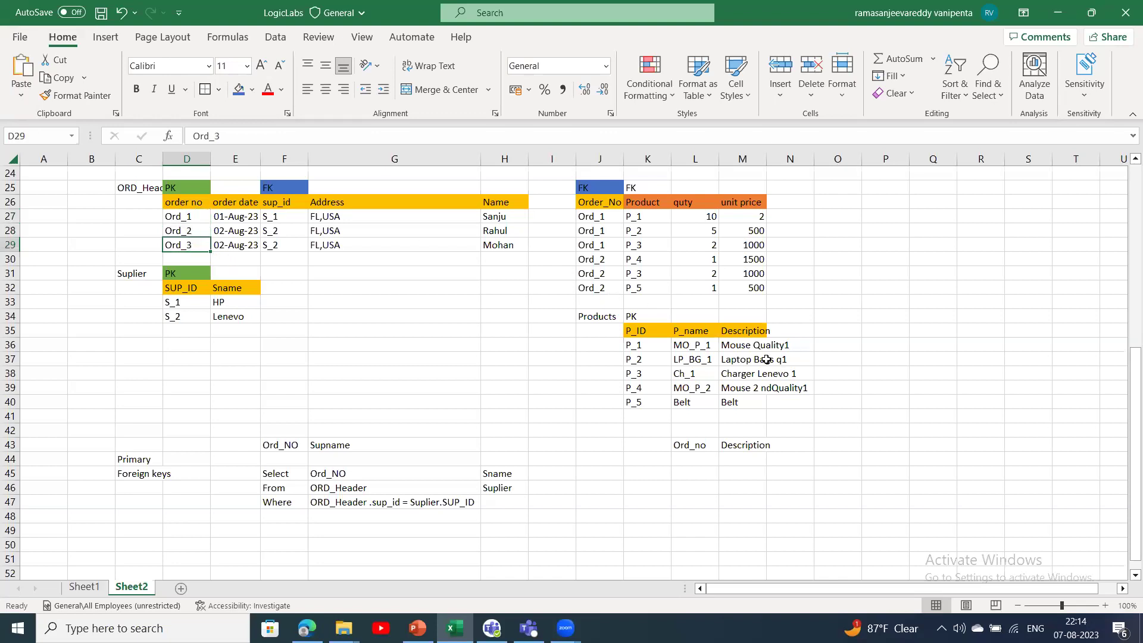
drag(747, 334, 741, 399)
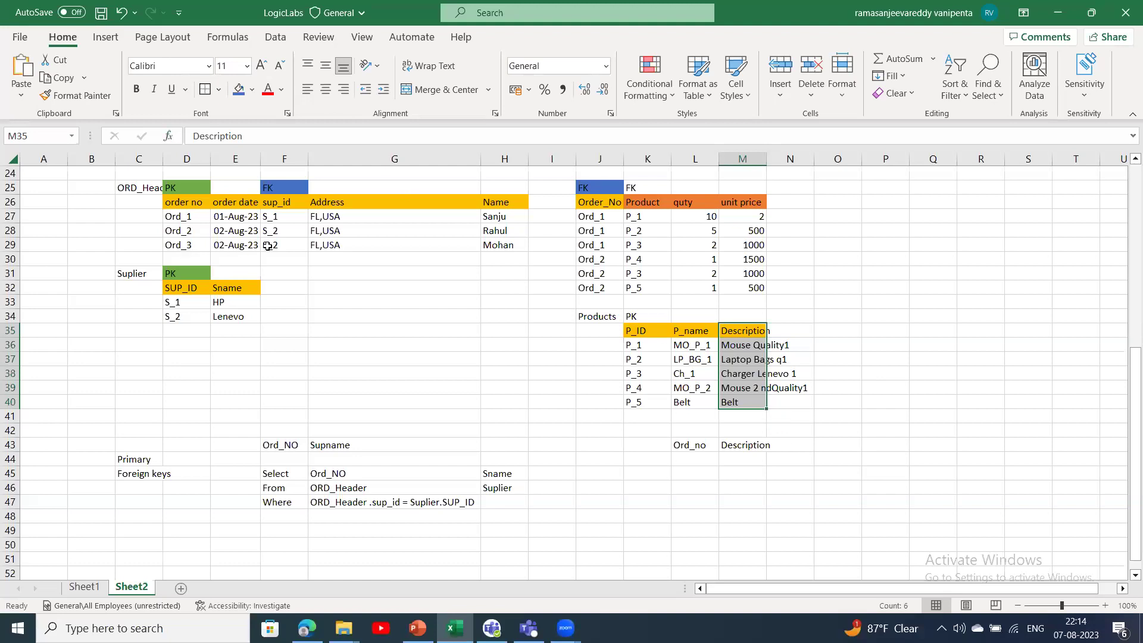
- Enter the query keywords Select in K43 and From in K44
click(686, 448)
click(621, 441)
click(637, 444)
text(Select)
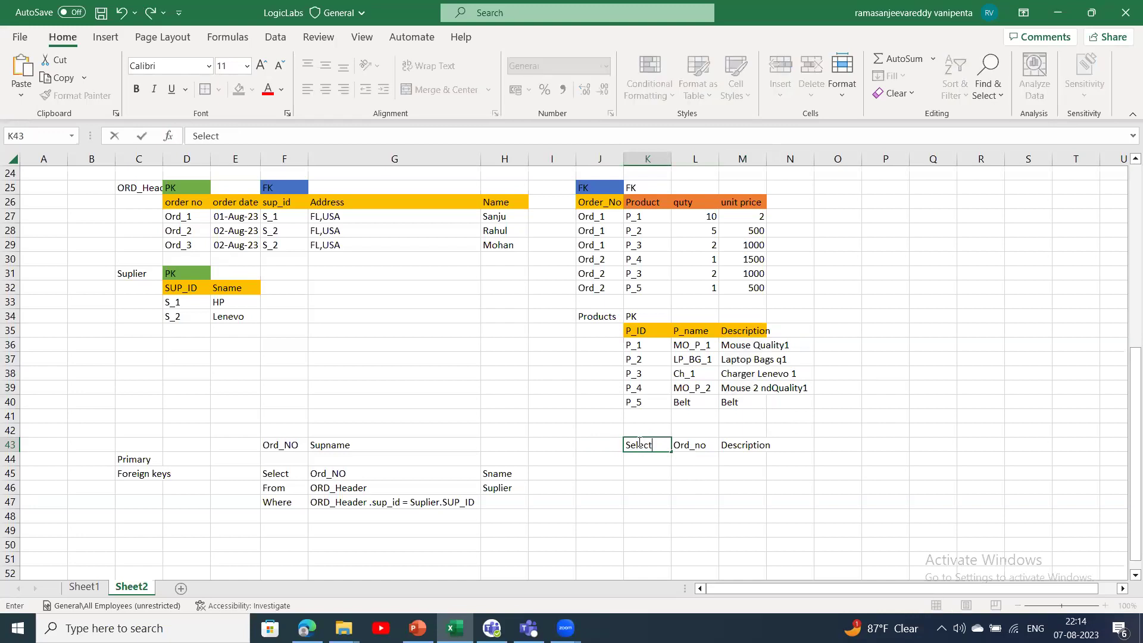
click(643, 467)
click(647, 460)
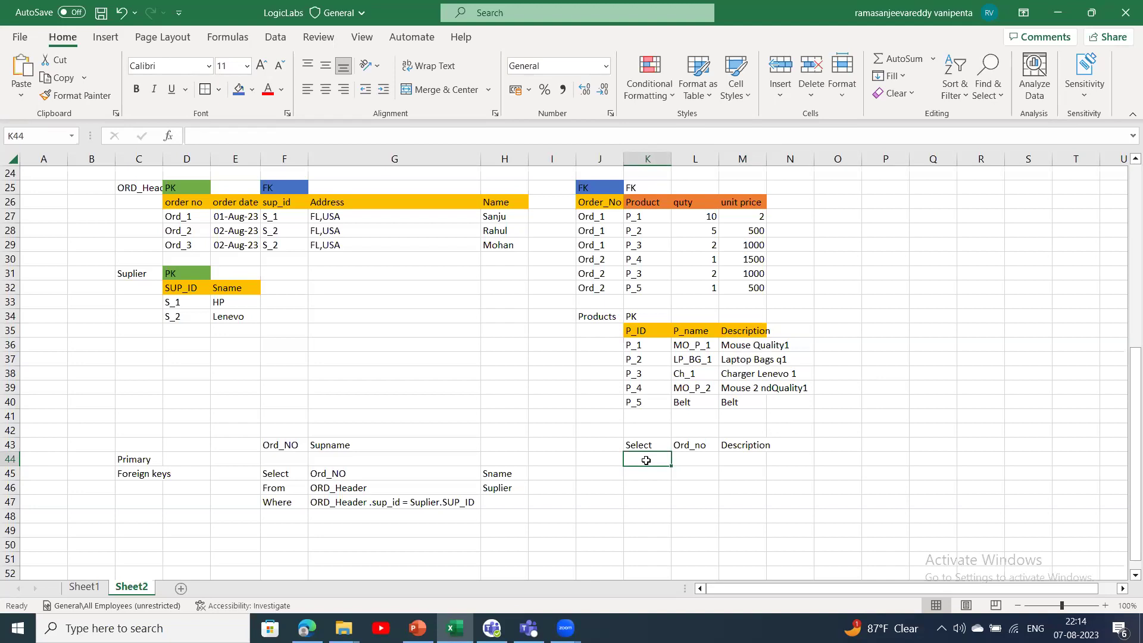
text(Fro)
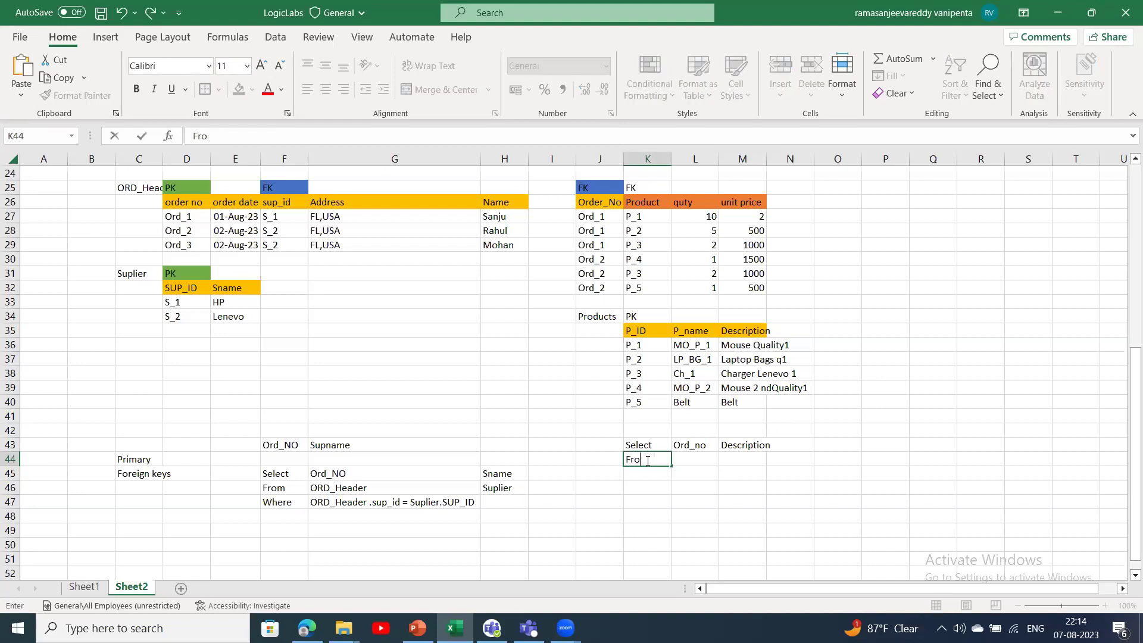
text(m)
click(691, 456)
- Copy the table name ORD_Header from G46 into L44 beside From
click(344, 489)
key(ctrl+c)
scroll(694, 477, up, 1)
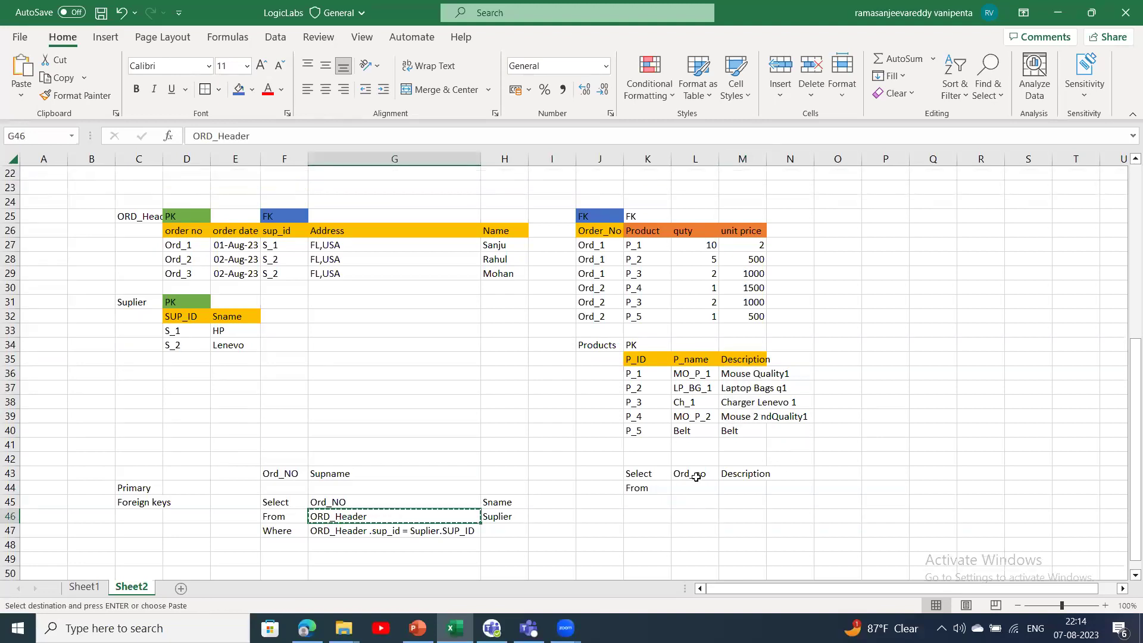
click(690, 487)
key(ctrl+v)
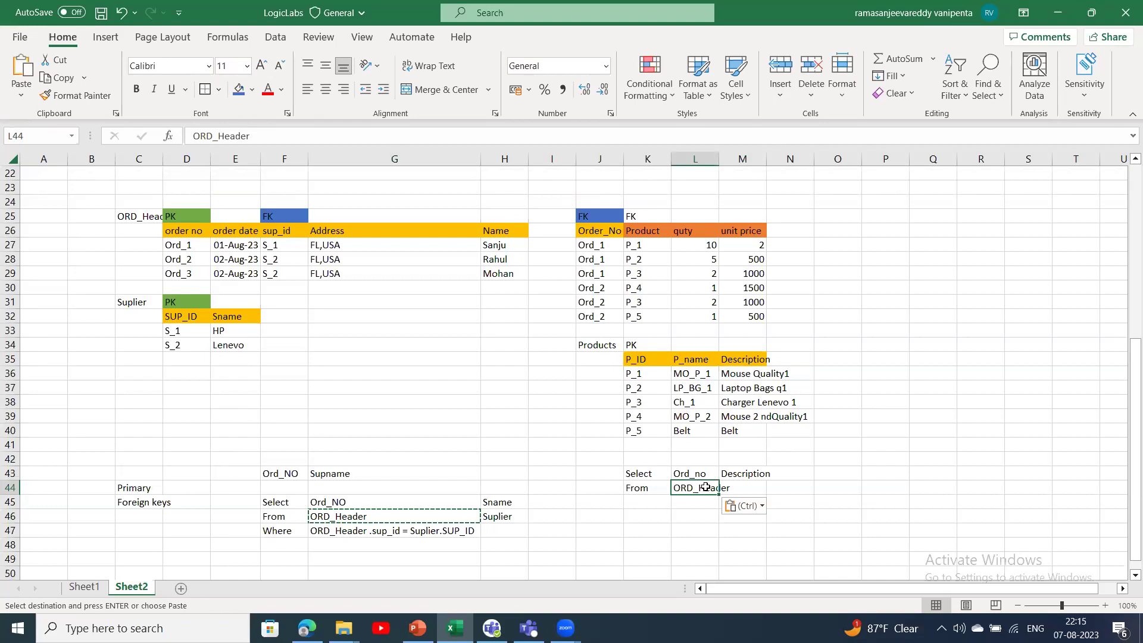
- Copy the table name Products from J34 into M44 beside ORD_Header in the second query
click(685, 474)
click(689, 487)
click(755, 370)
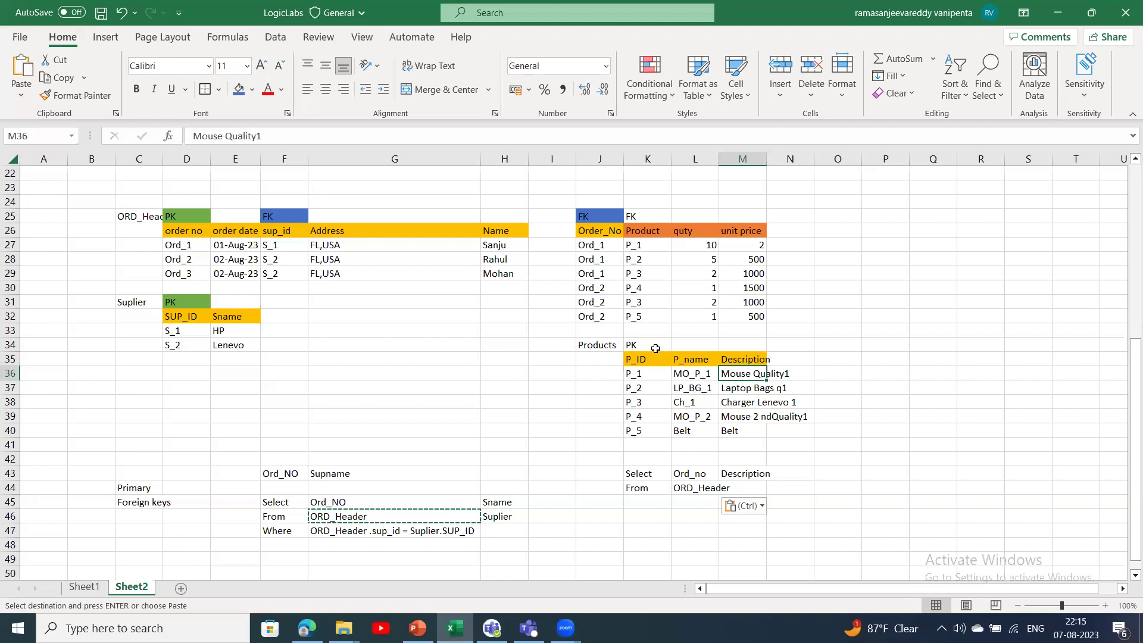
click(602, 346)
key(ctrl+c)
click(752, 490)
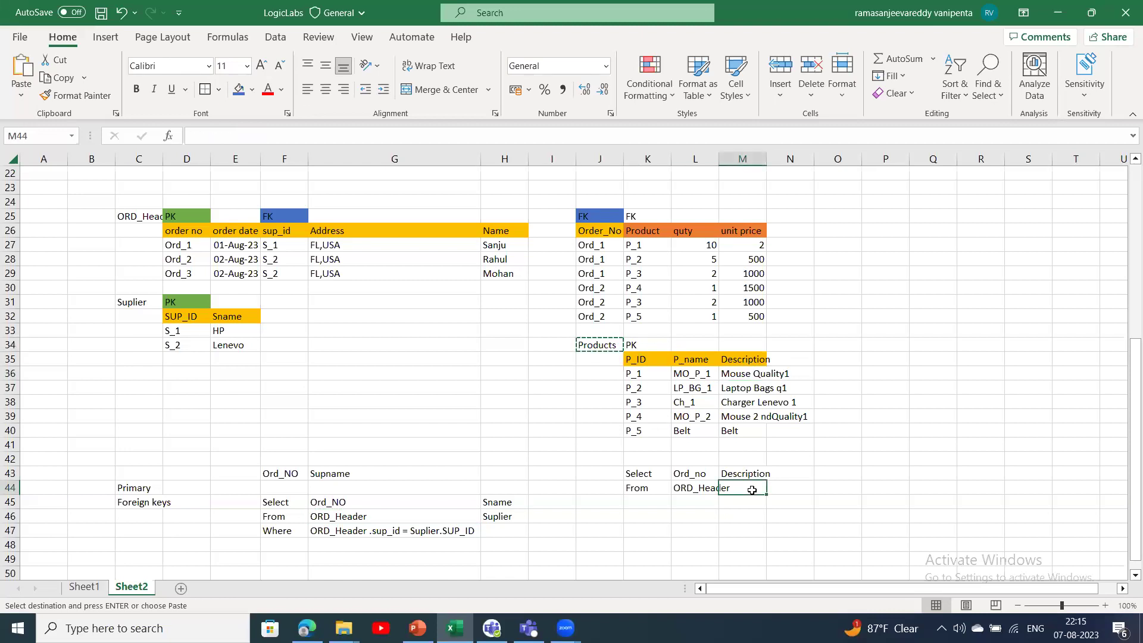
key(ctrl+v)
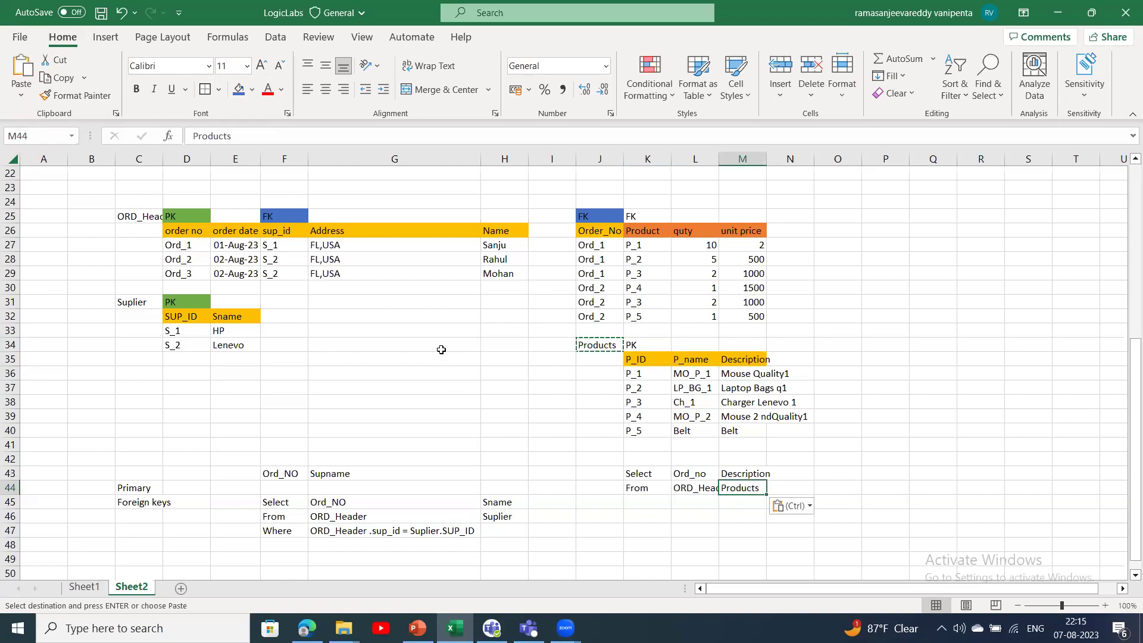
- Label the order details table Ord_det in J24, above its Order_No column
drag(1133, 515, 1133, 530)
drag(158, 215, 298, 257)
drag(679, 346, 750, 397)
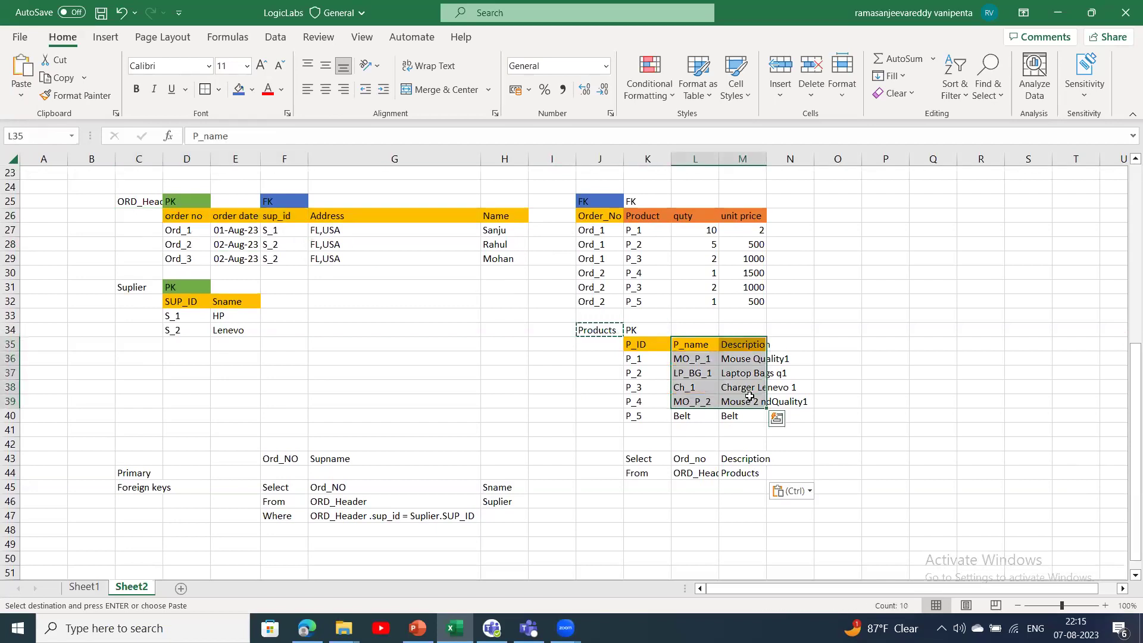
drag(583, 201, 765, 305)
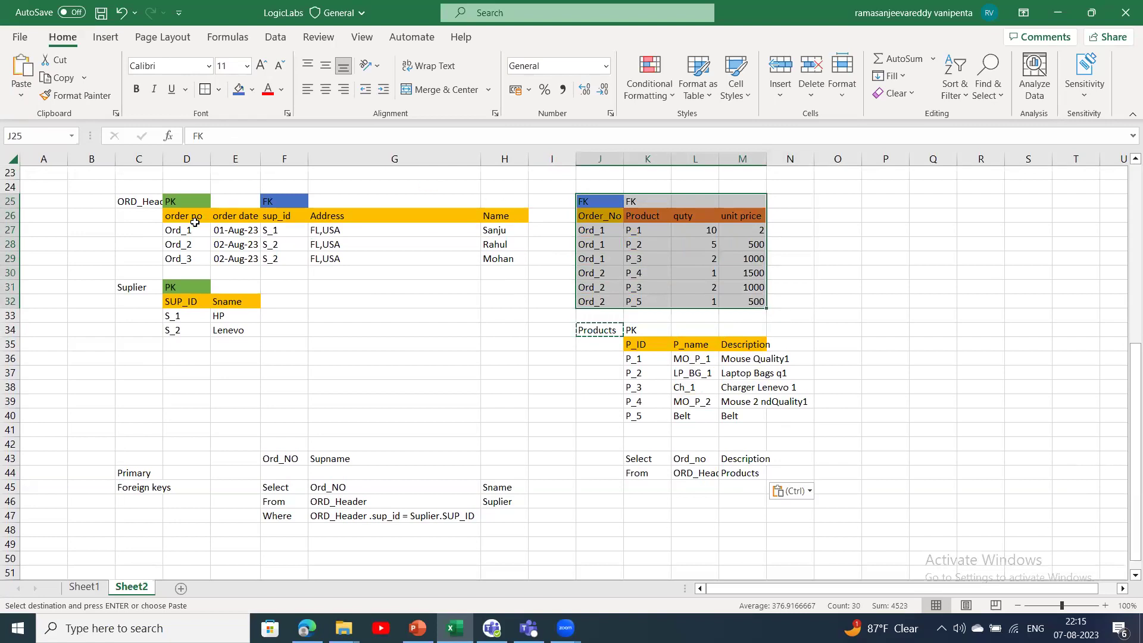
click(171, 248)
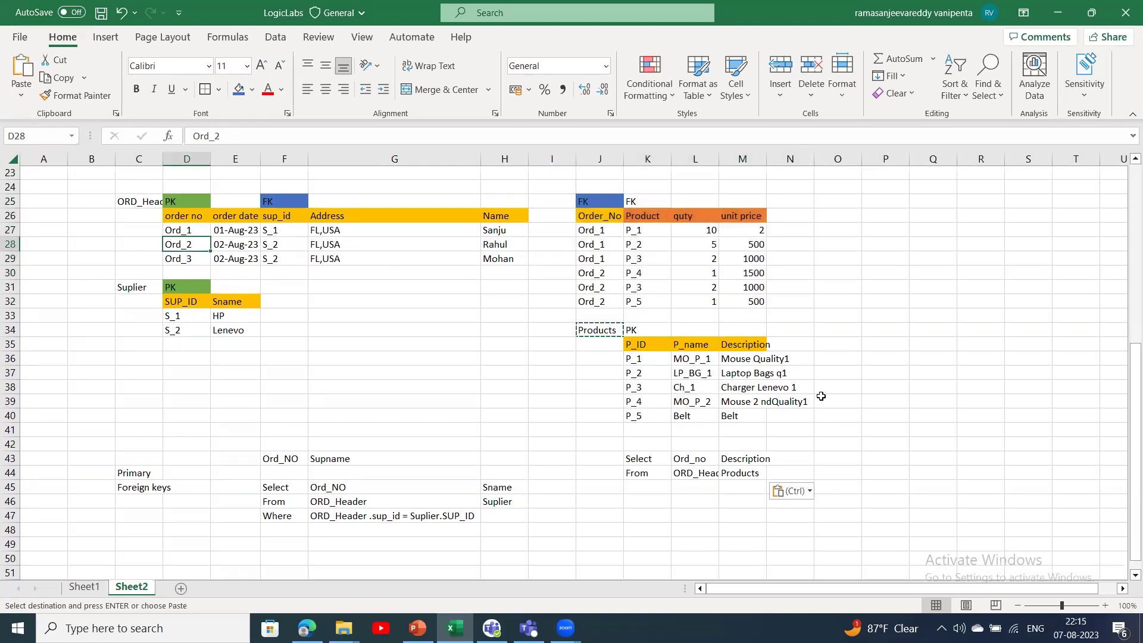
drag(588, 198, 756, 300)
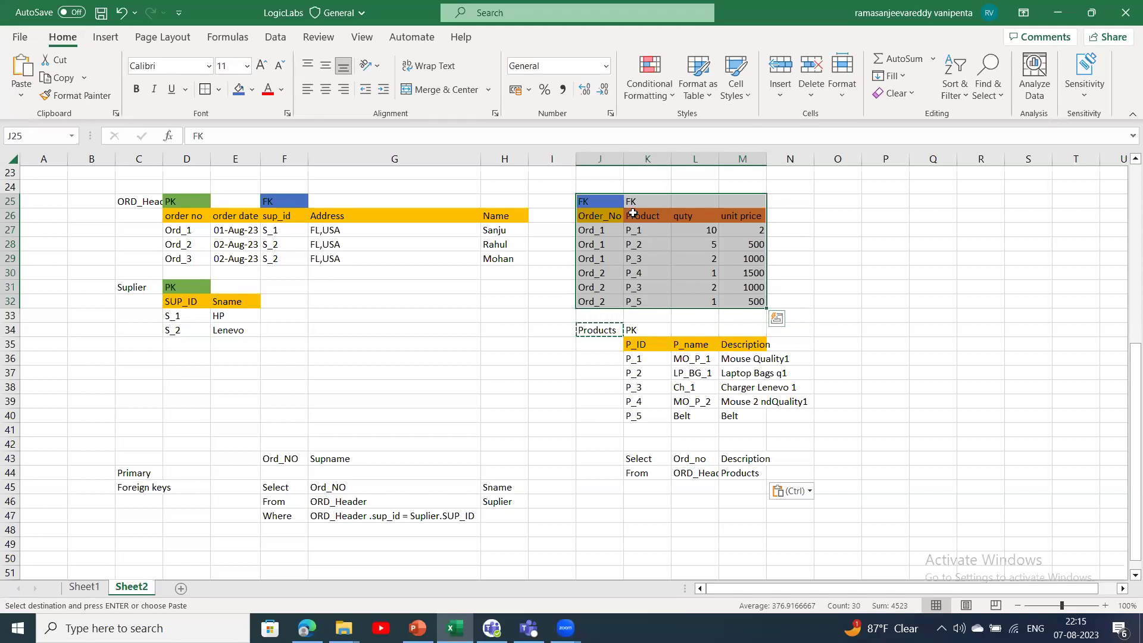
click(621, 190)
text(O)
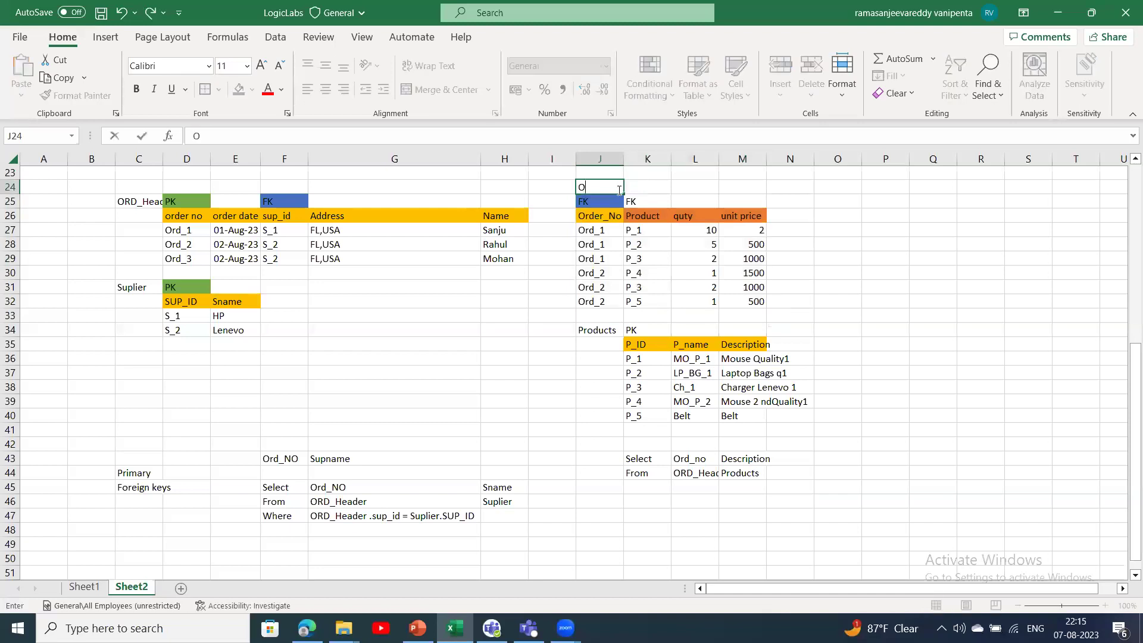
text(rd_det)
click(774, 465)
- Copy the table name Ord_det from J24 into N44 beside Products
drag(696, 464, 779, 459)
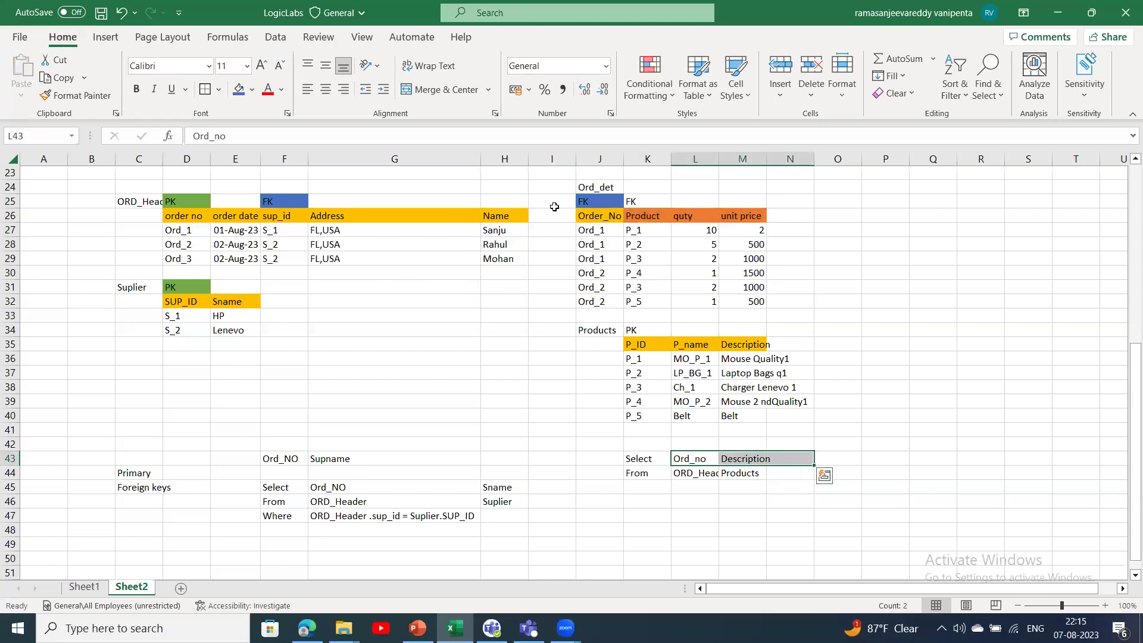
click(604, 187)
key(ctrl+c)
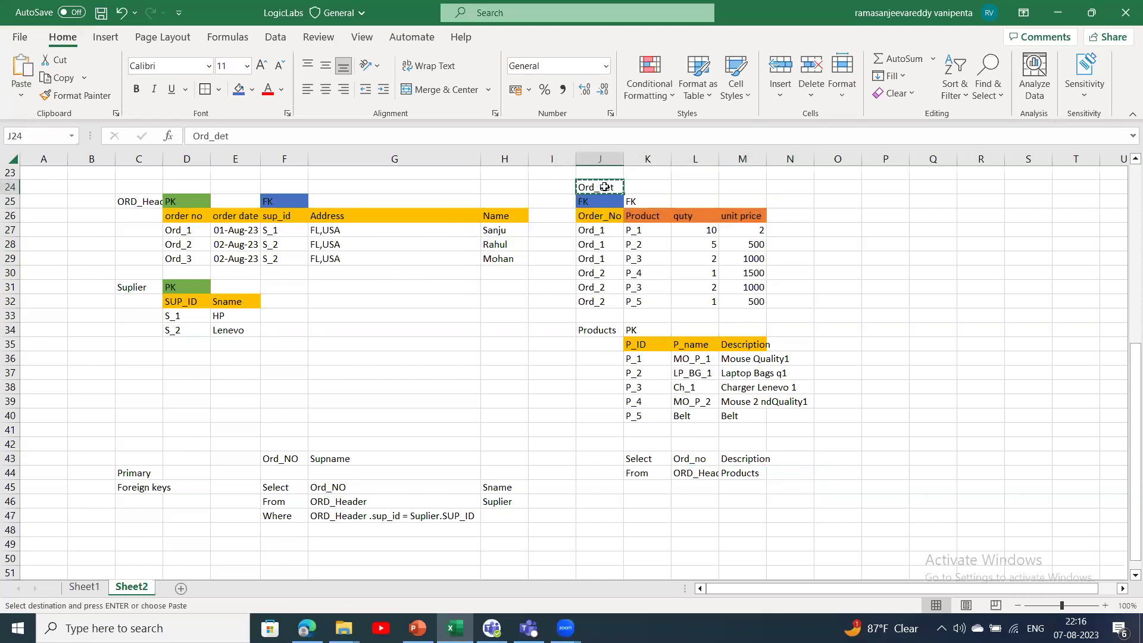
click(787, 473)
key(ctrl+v)
- Enter the keyword where in K45 below From
click(701, 472)
drag(702, 472, 755, 474)
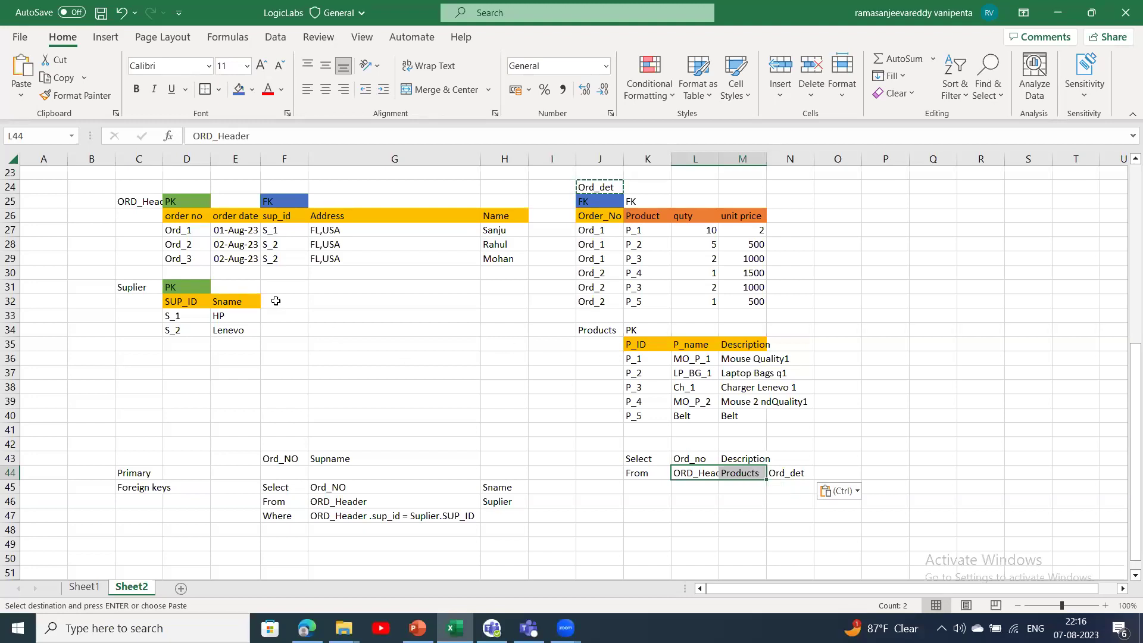
click(192, 223)
click(736, 392)
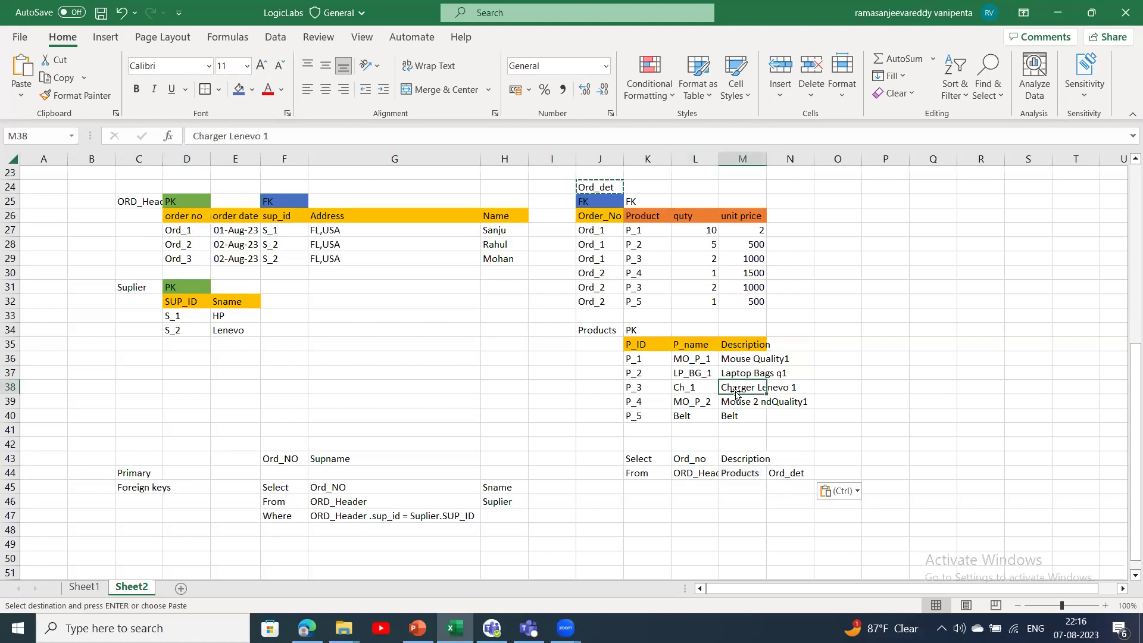
drag(599, 187, 743, 296)
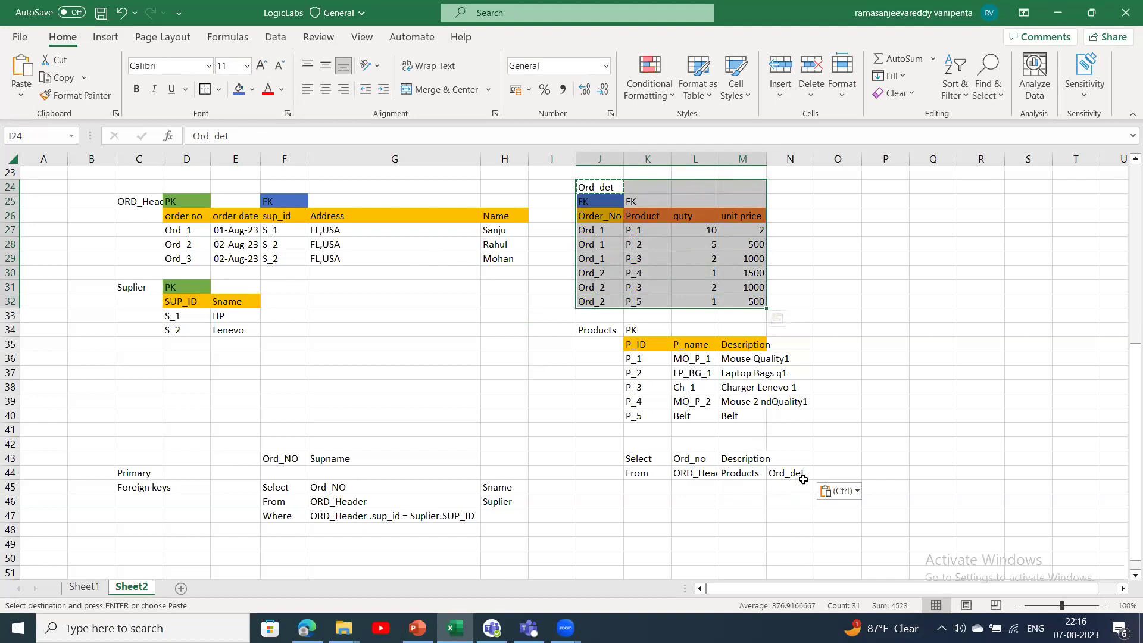
click(639, 484)
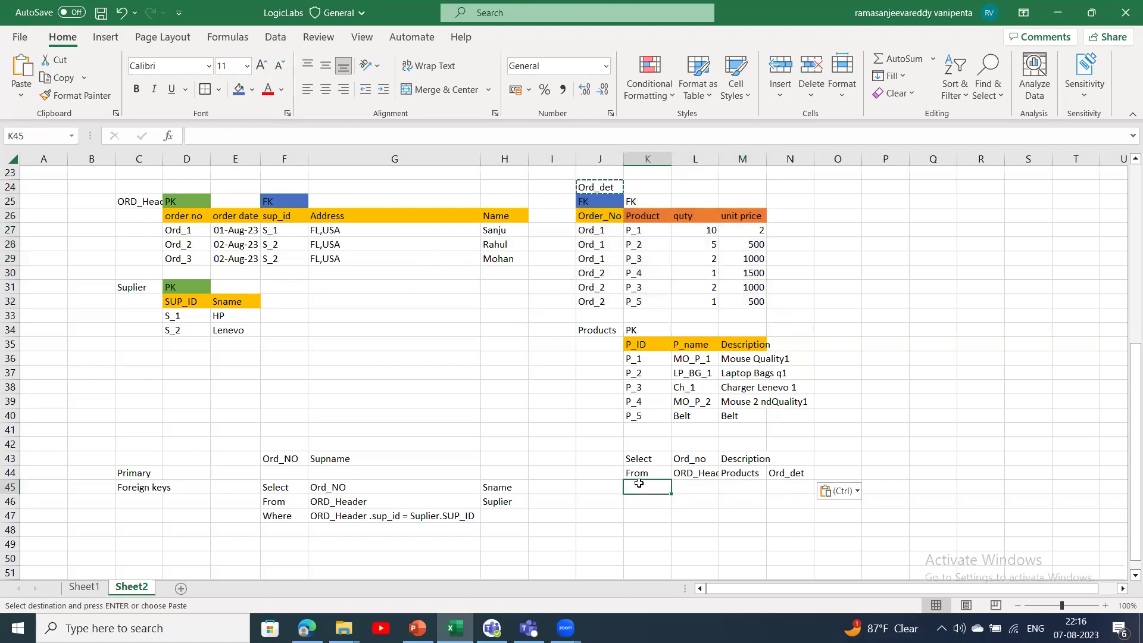
text(where)
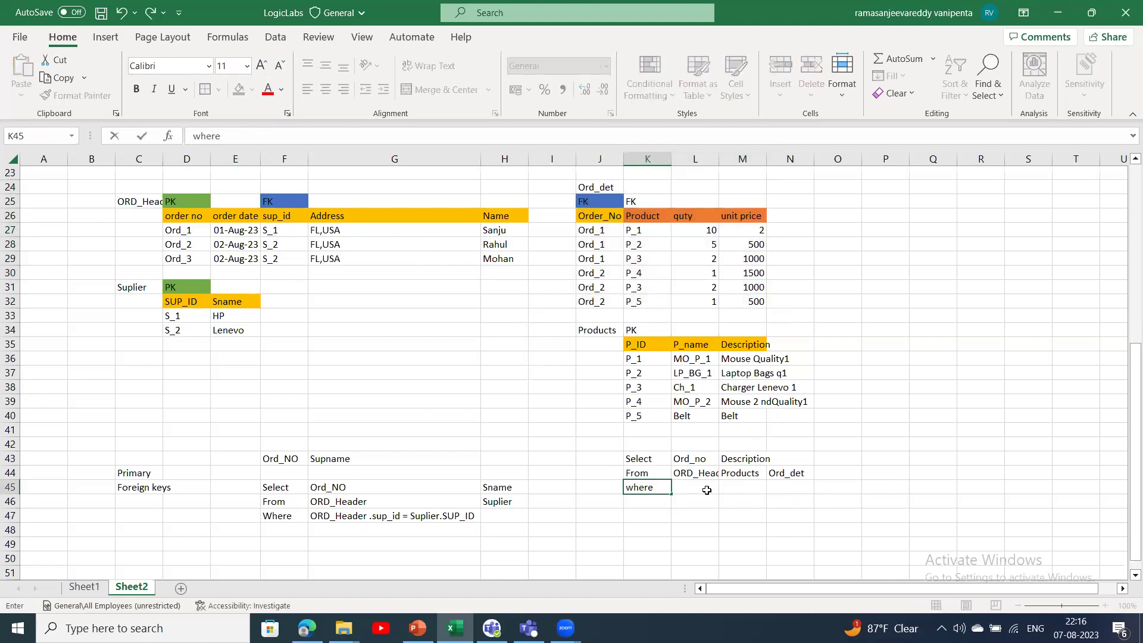
click(706, 489)
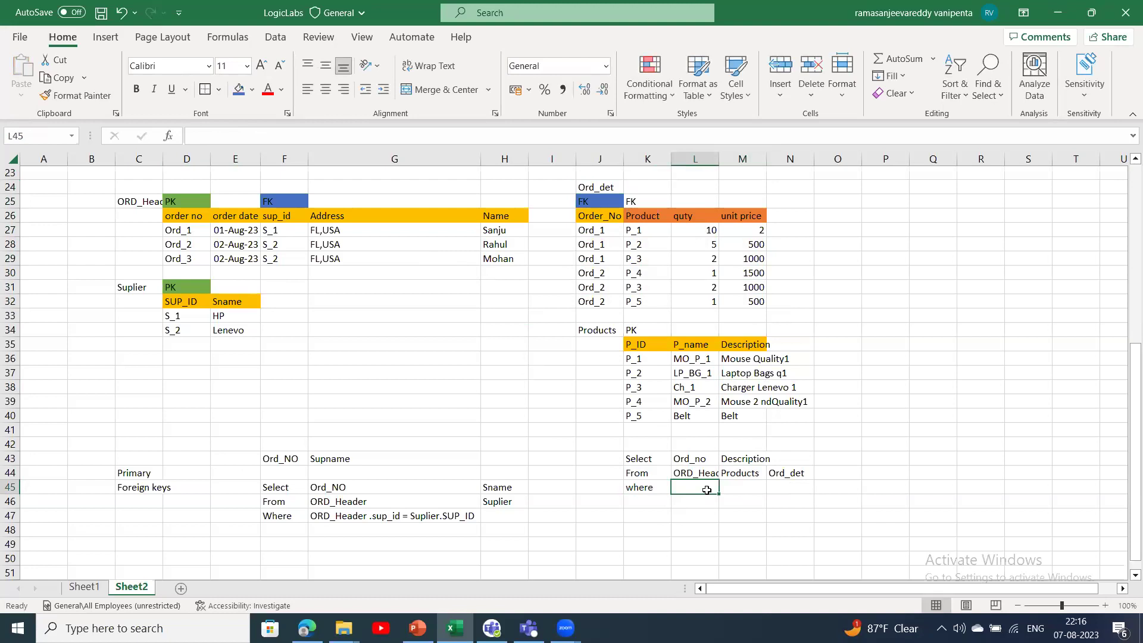
- Trace how order numbers link ORD_Header to Ord_det and how product IDs link Ord_det to Products
click(185, 230)
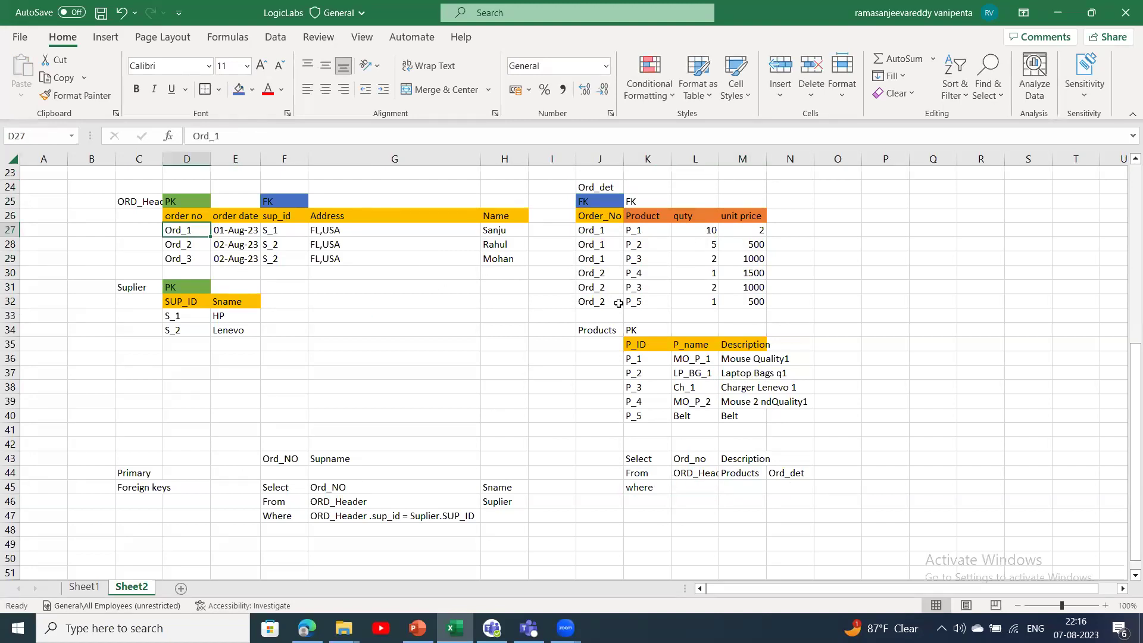
click(675, 360)
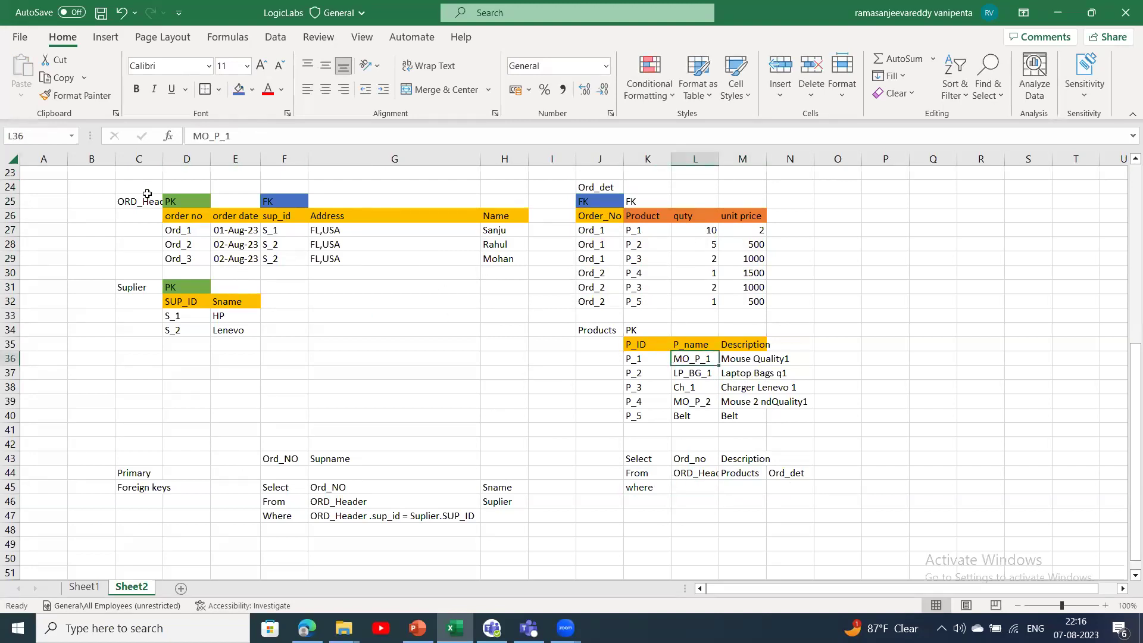
click(202, 232)
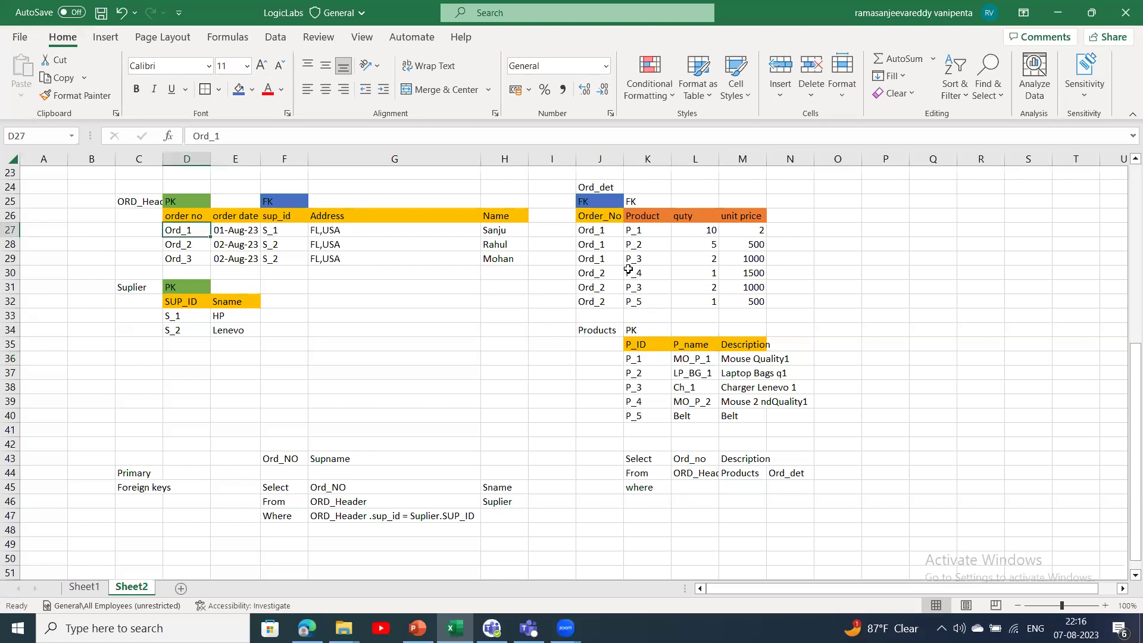
click(608, 233)
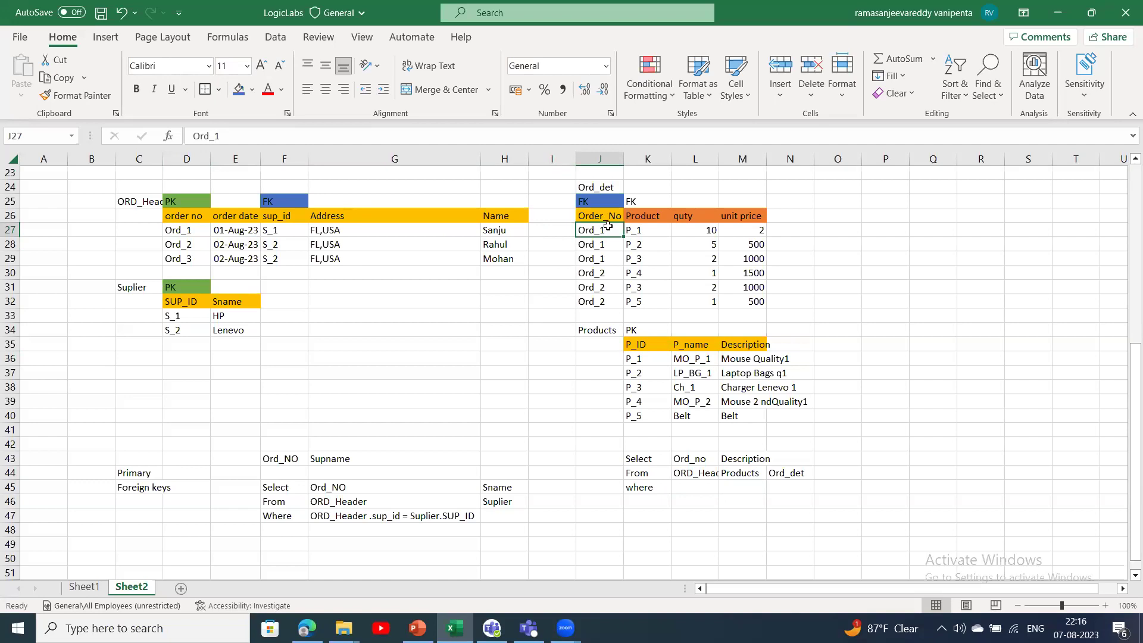
click(185, 232)
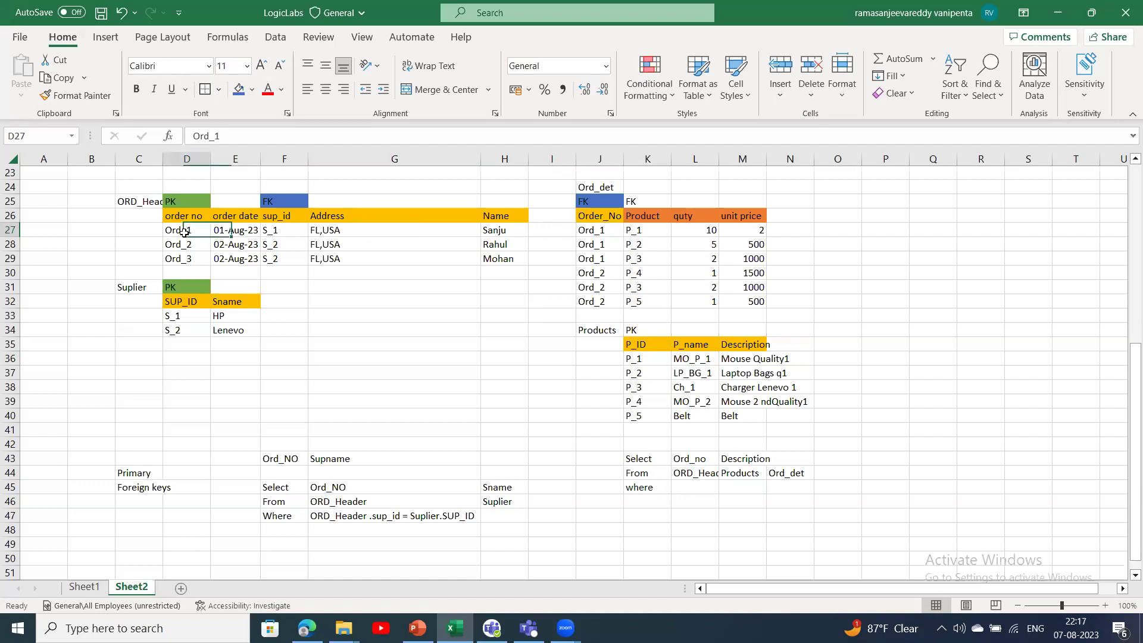
click(599, 236)
click(652, 228)
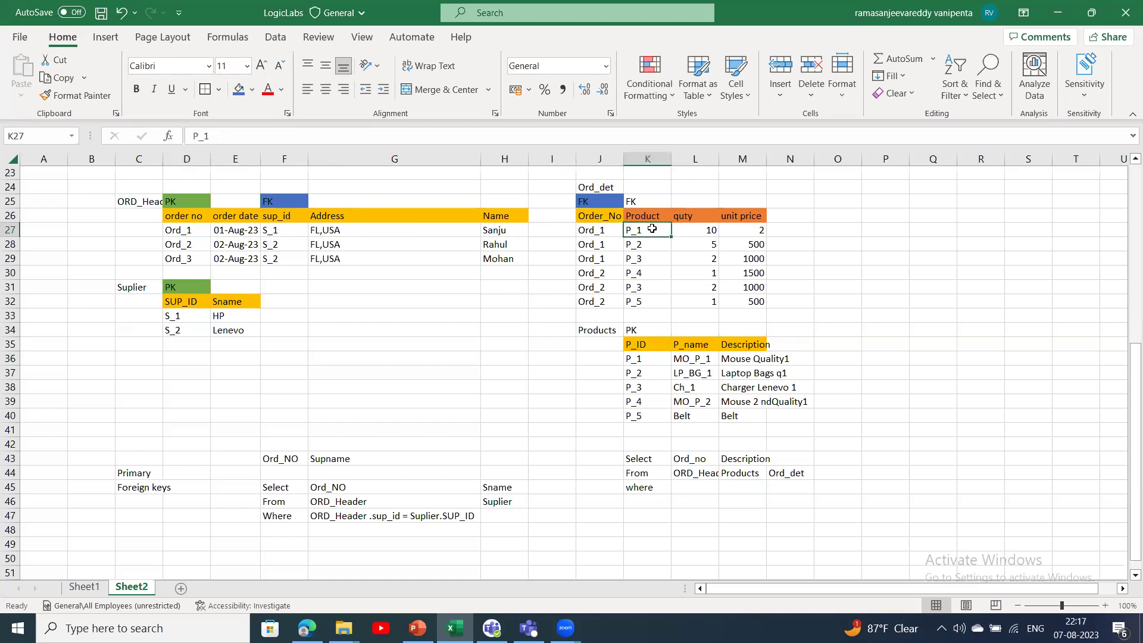
click(641, 365)
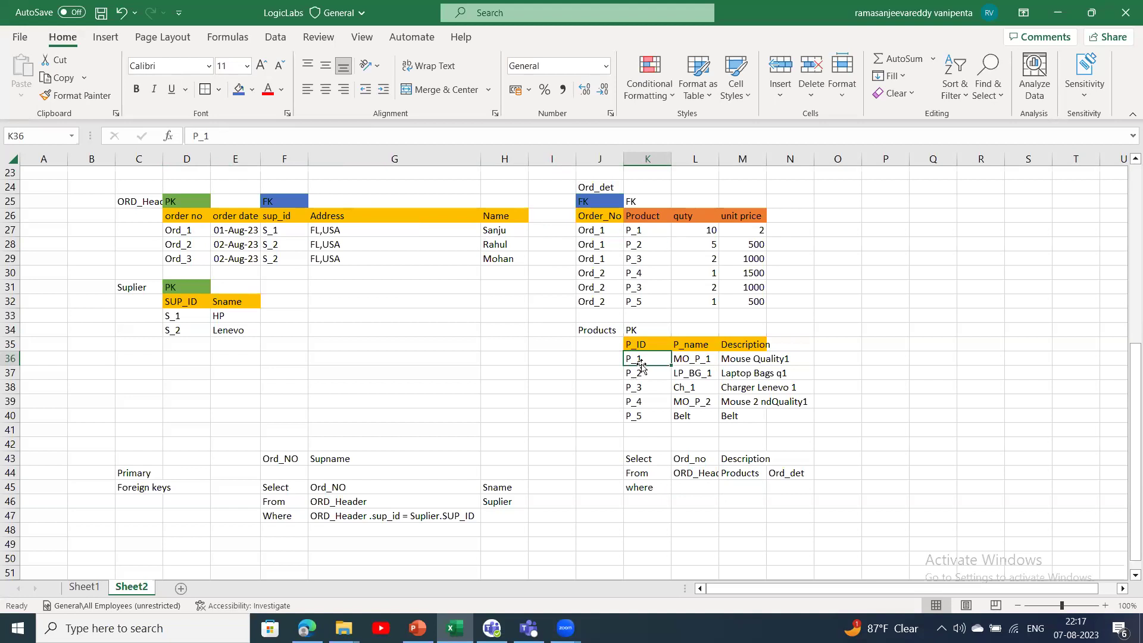
click(179, 230)
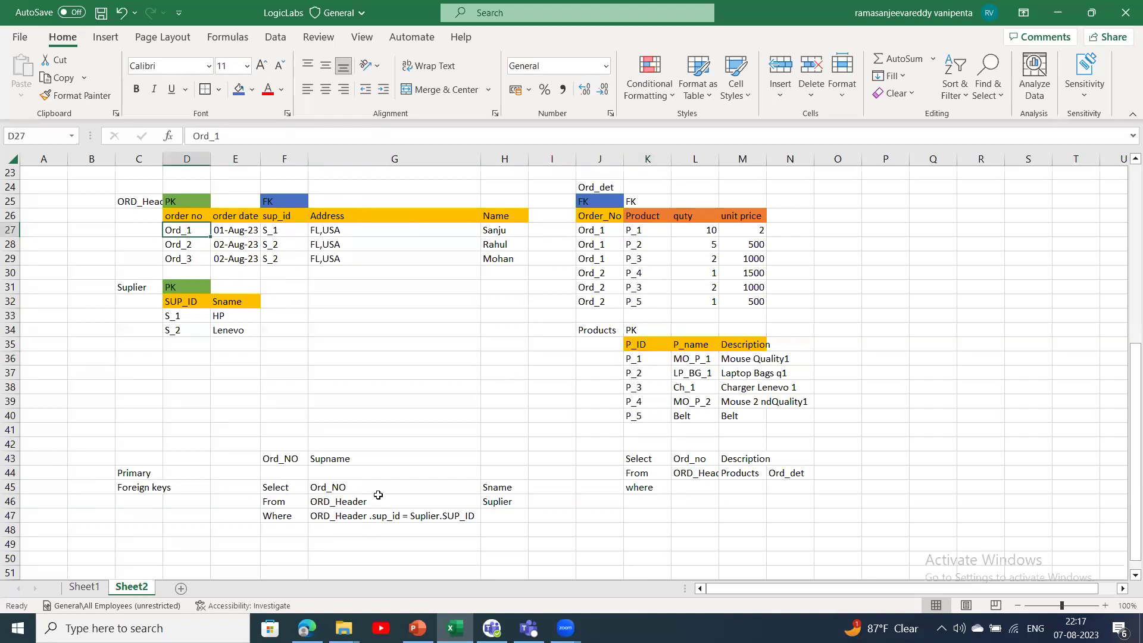
- Copy the first query's join condition from G47 into L45 beside where
click(361, 516)
key(ctrl+c)
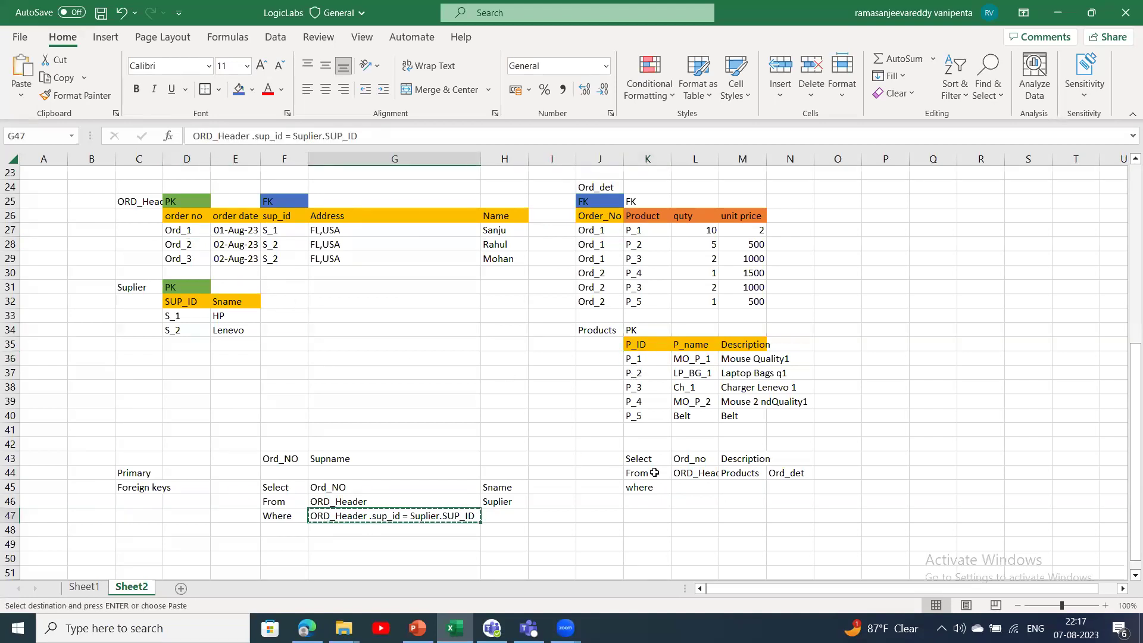
click(686, 487)
key(ctrl+v)
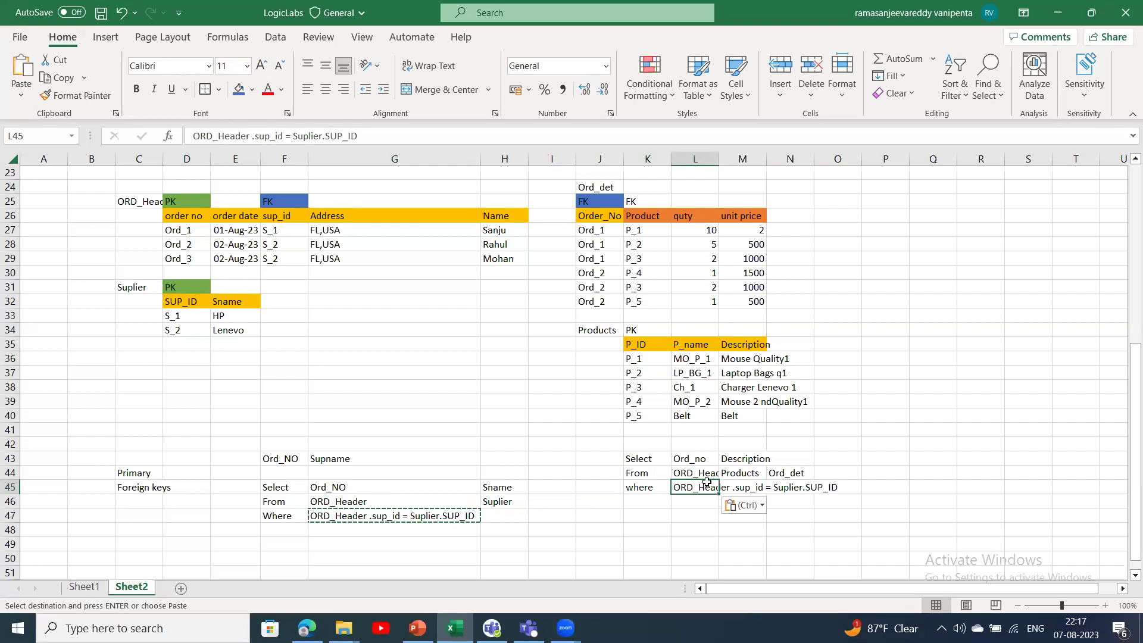
- Change the ORD_Header field in the L45 condition to ord_no
click(801, 489)
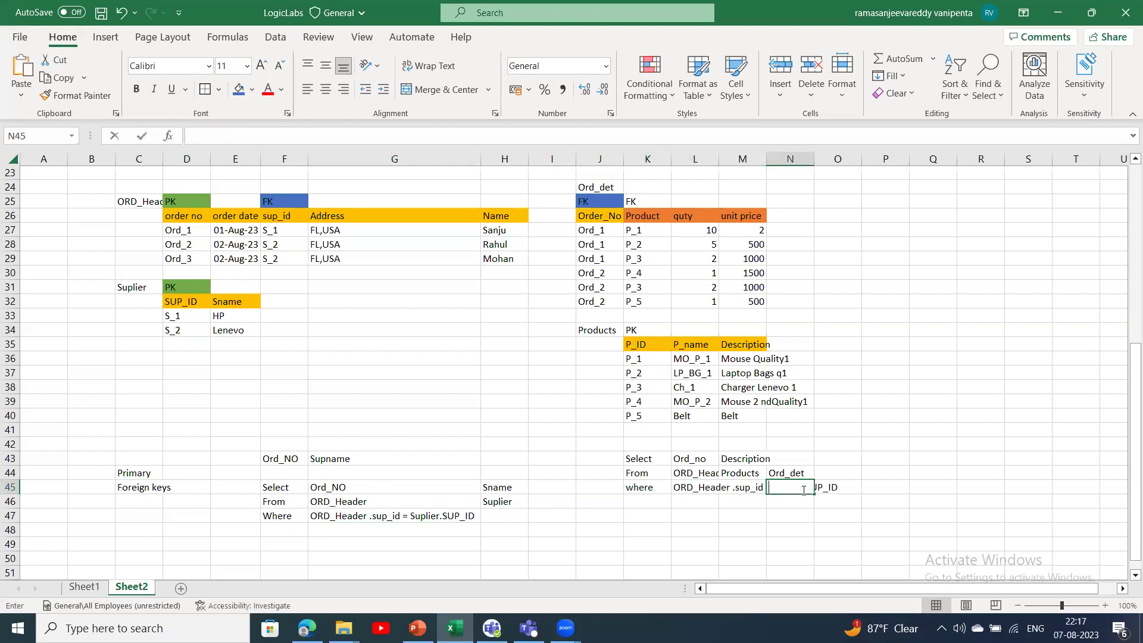
double_click(744, 487)
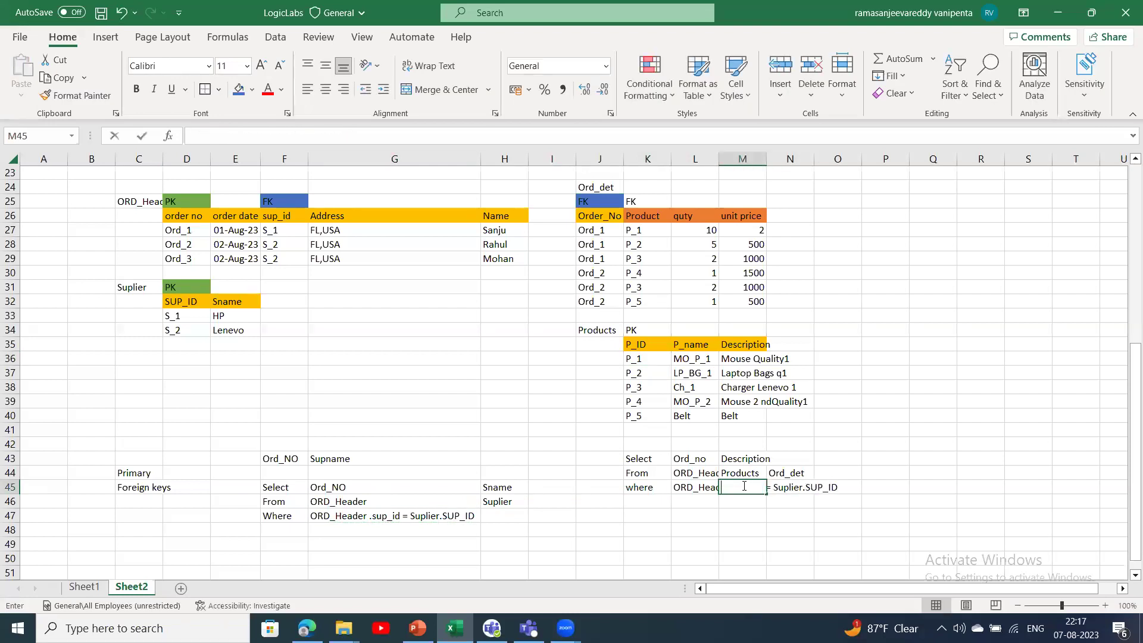
click(684, 487)
double_click(685, 487)
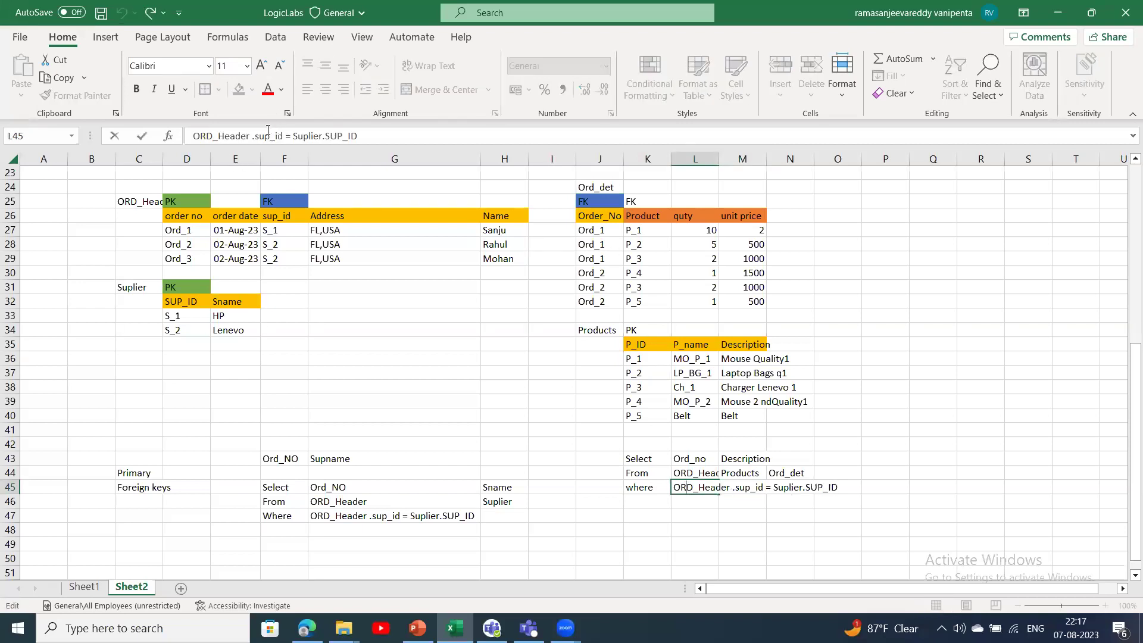
drag(254, 136, 282, 135)
key(BackSpace)
text(ord_)
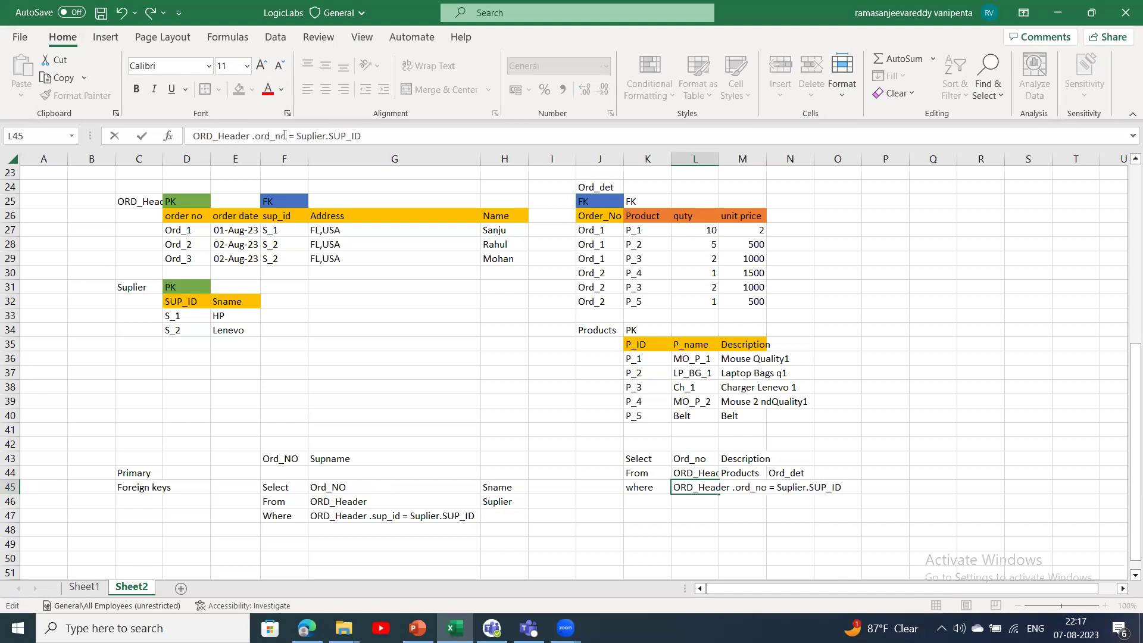
- Replace the part after the equals sign in L45 with ord_det.Order_no, and fit column L's width to its contents
drag(359, 133, 331, 135)
key(BackSpace)
key(BackSpace)
key(BackSpace)
key(BackSpace)
key(BackSpace)
key(BackSpace)
key(BackSpace)
key(BackSpace)
key(BackSpace)
text(ord_det.Order_n)
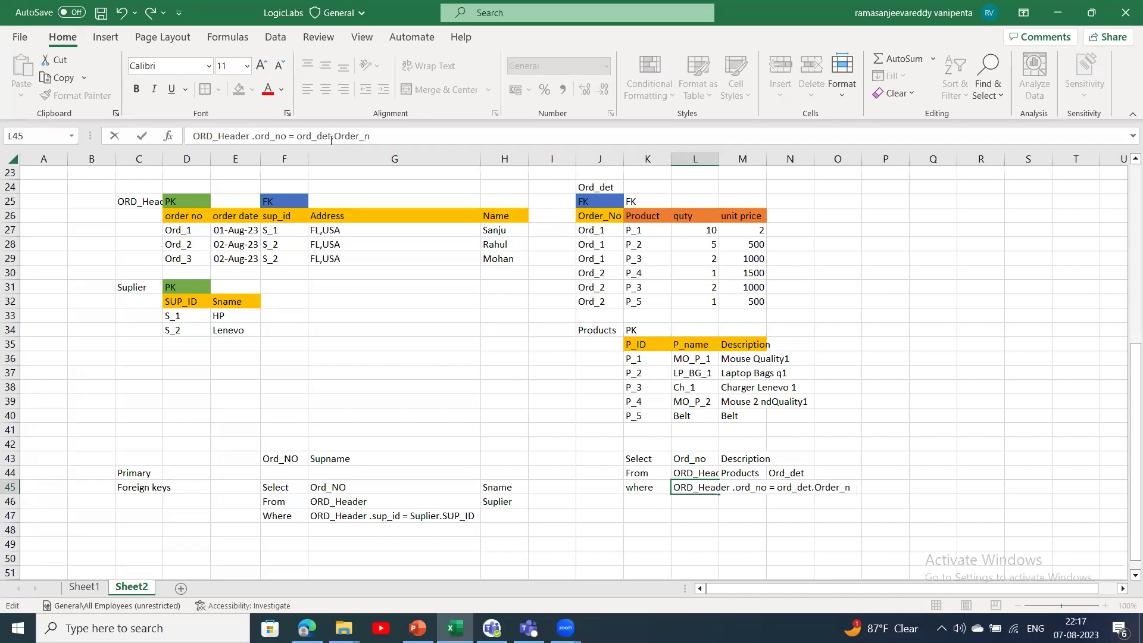
text(o)
click(464, 320)
click(691, 491)
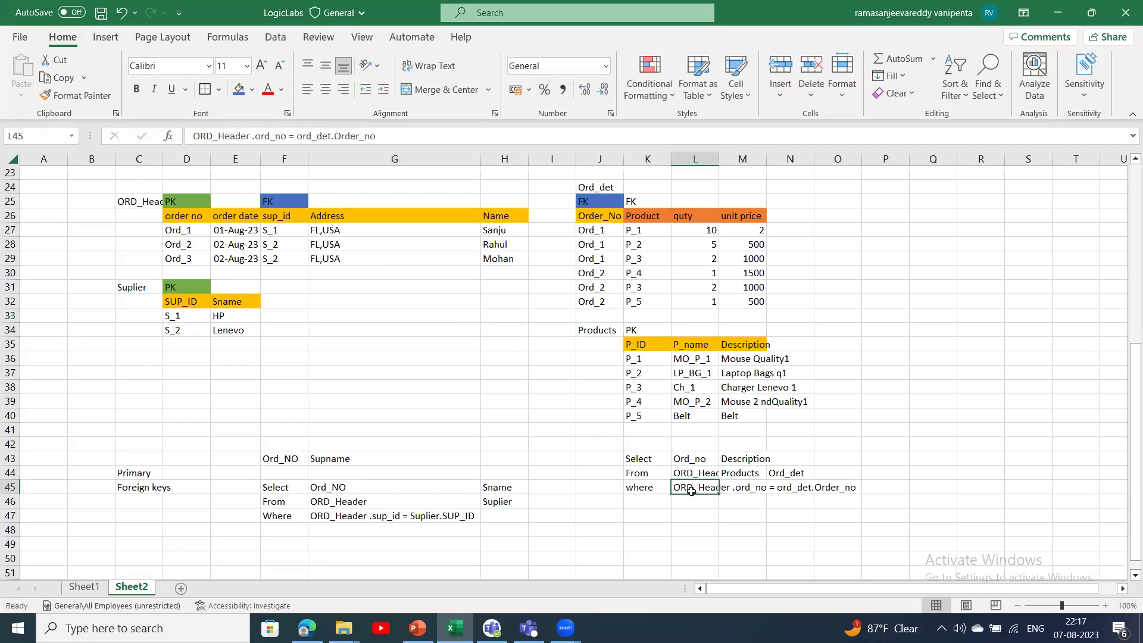
double_click(719, 159)
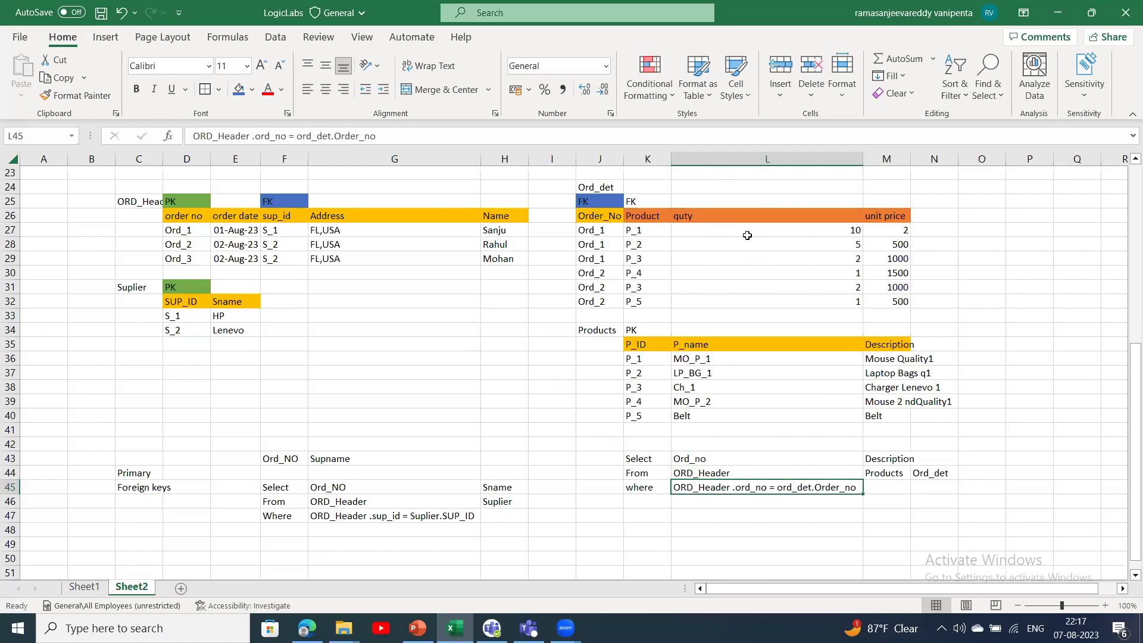
click(566, 628)
click(611, 550)
click(566, 628)
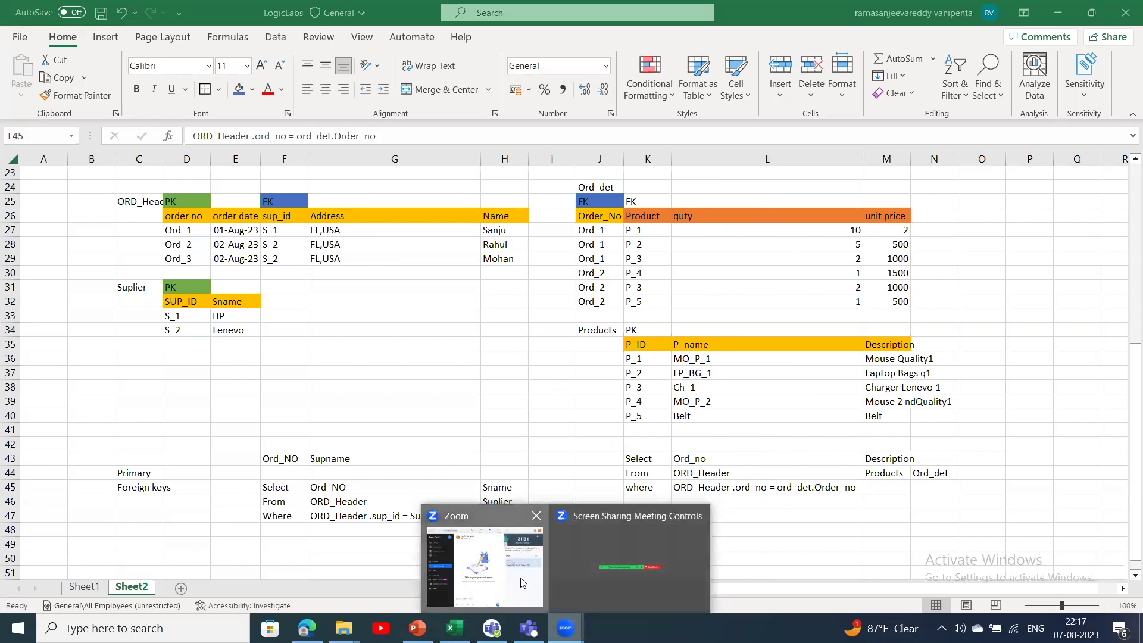
click(522, 581)
click(834, 41)
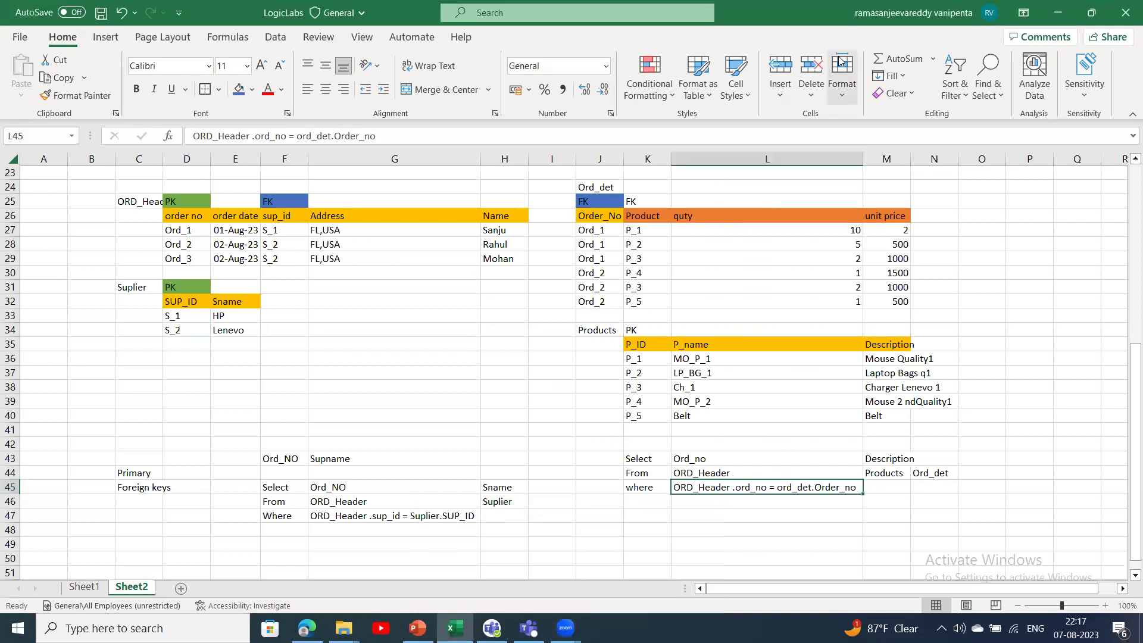
- Start a second join condition in L46 with AND, and dismiss the noise cancellation notification
click(175, 225)
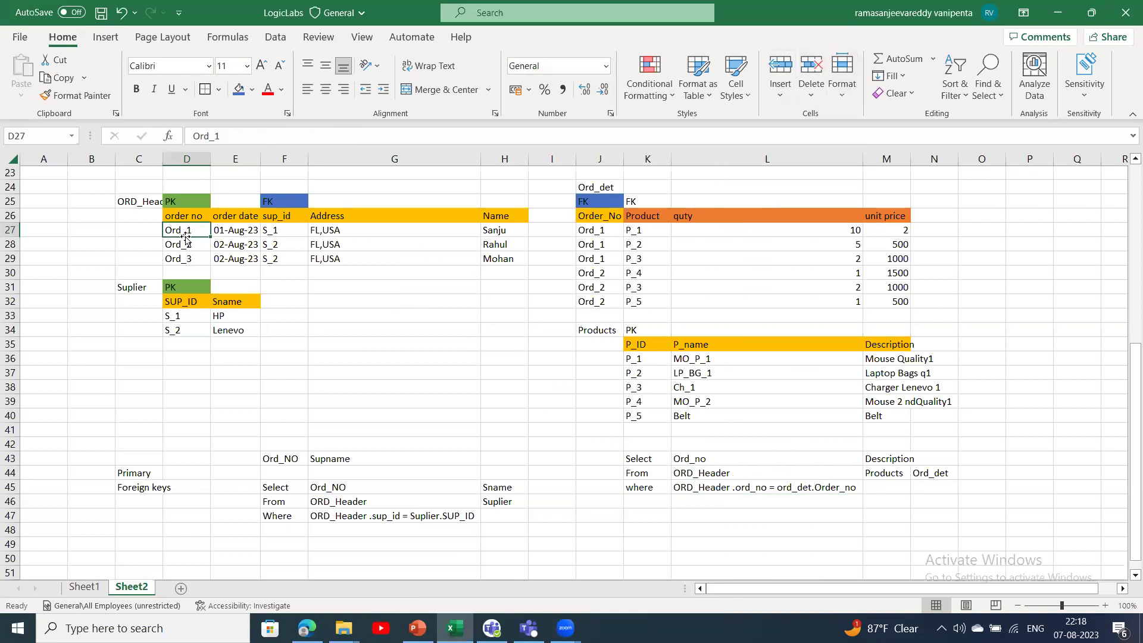
click(608, 222)
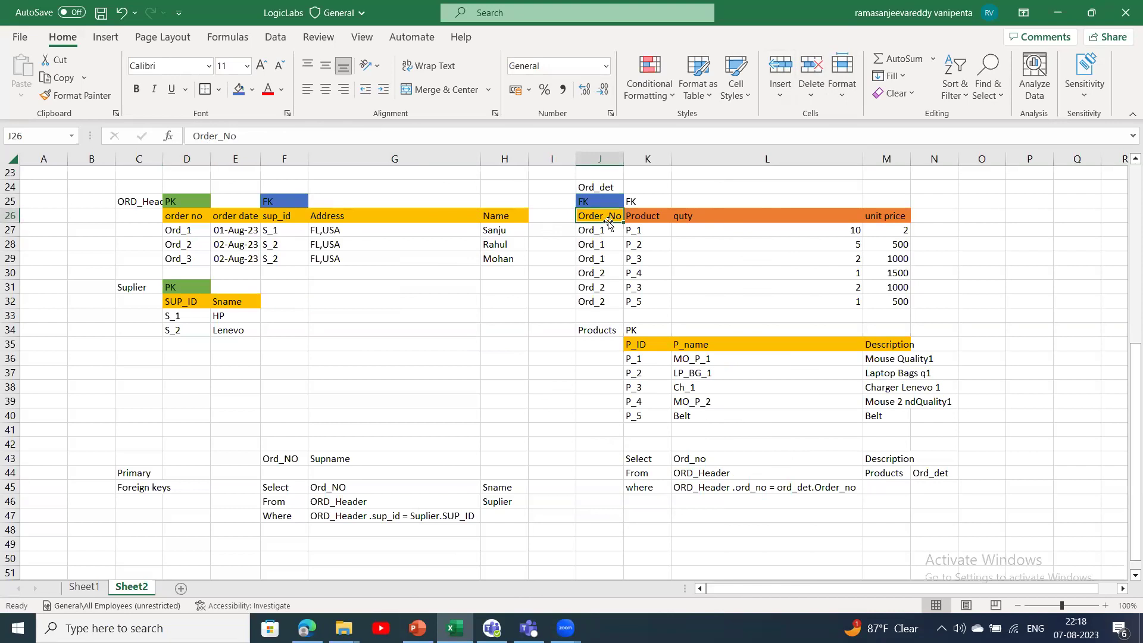
click(663, 234)
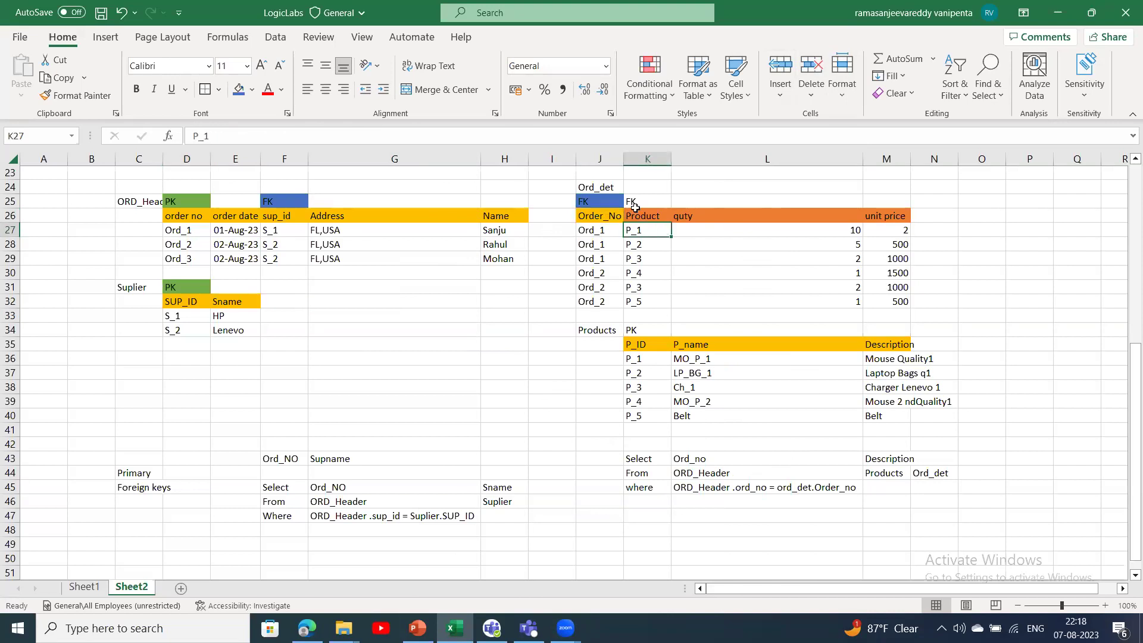
click(636, 362)
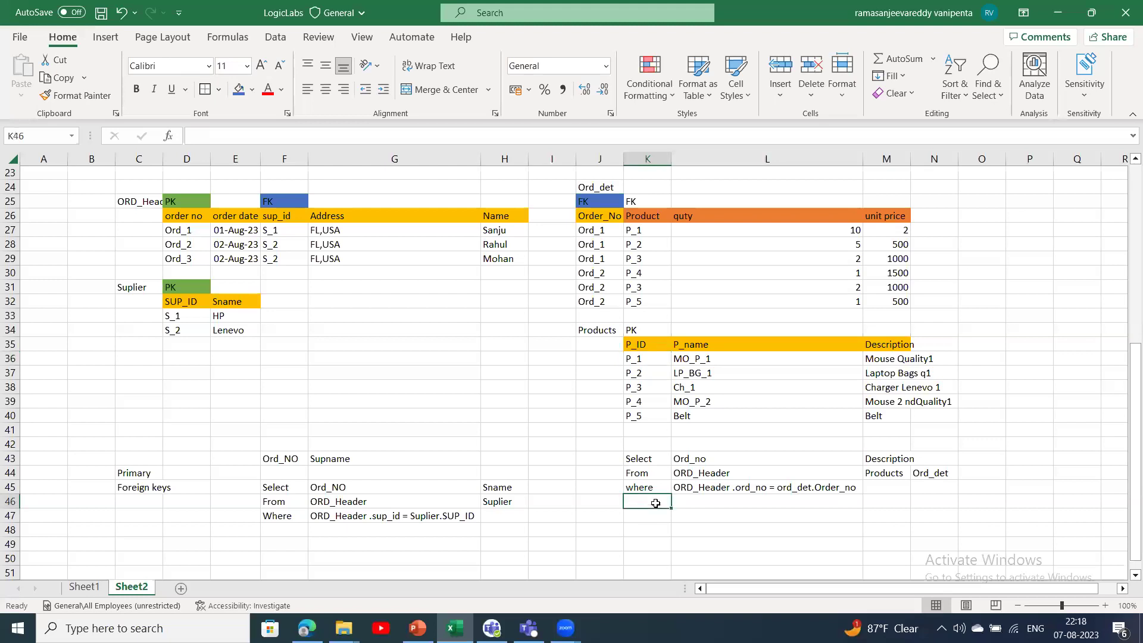
click(680, 500)
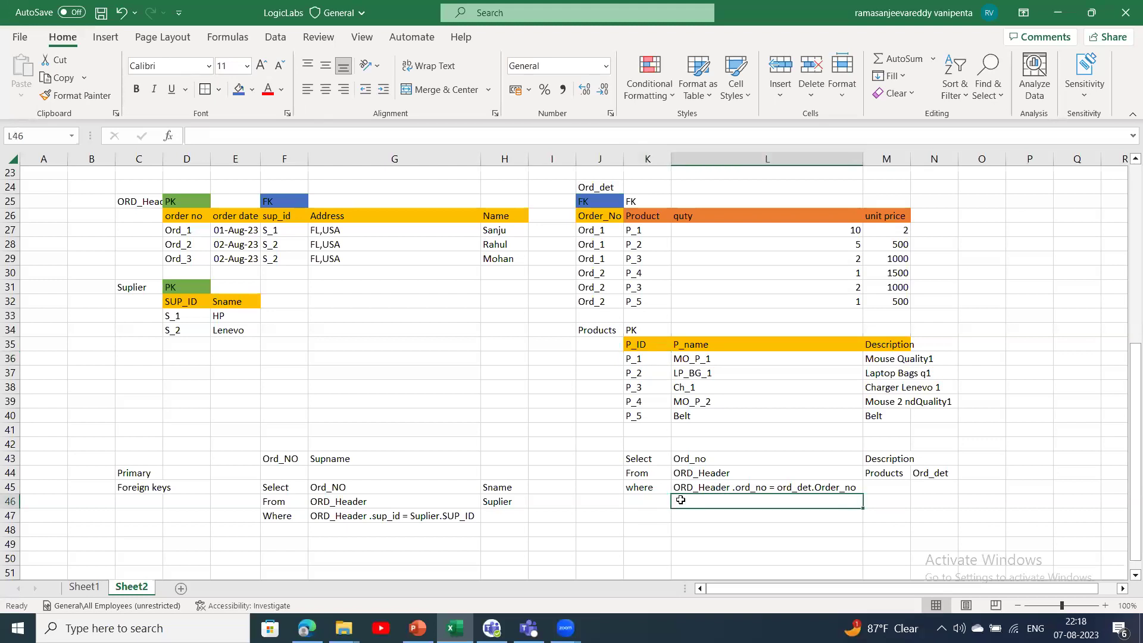
text(AND)
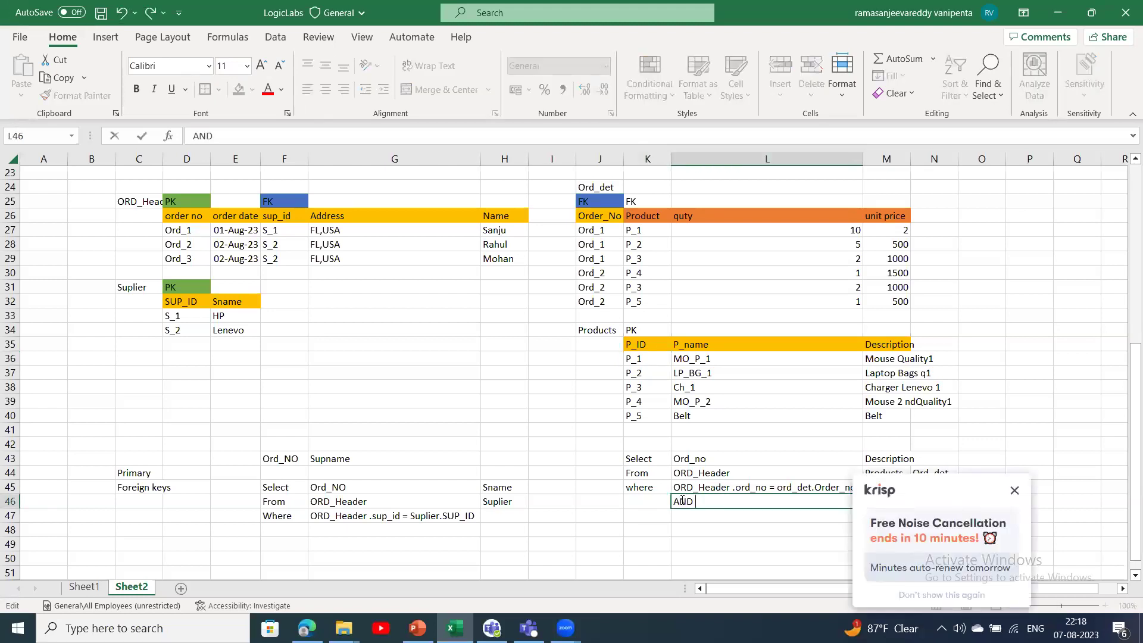
click(1012, 489)
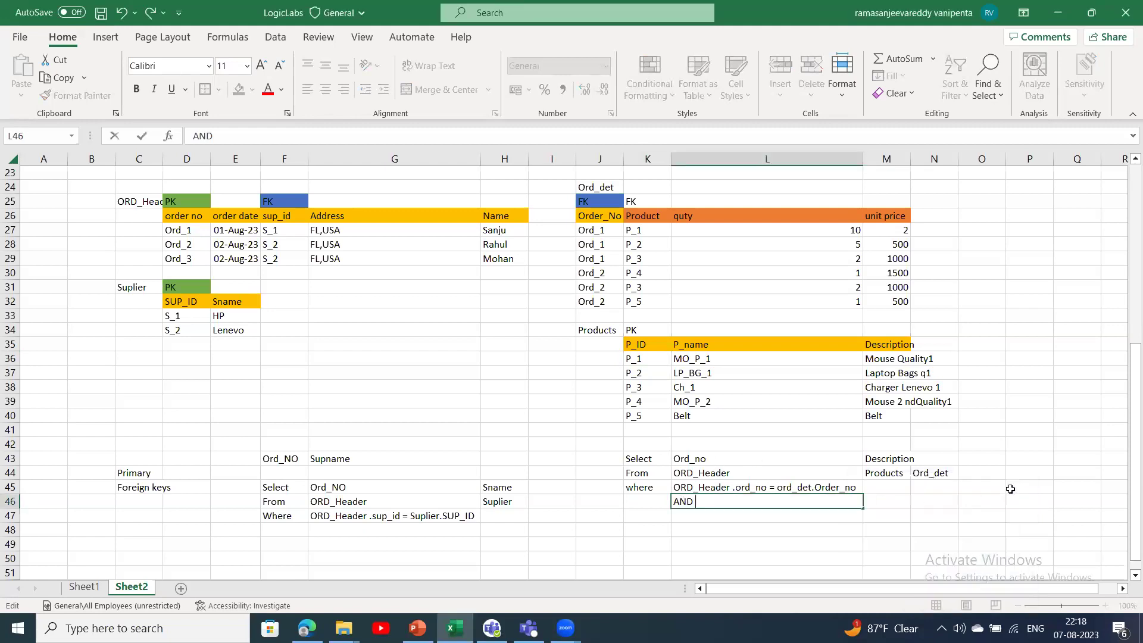
- Copy the table name Ord_det from J24 to the end of L46, followed by a period
click(615, 188)
double_click(615, 188)
key(ctrl+c)
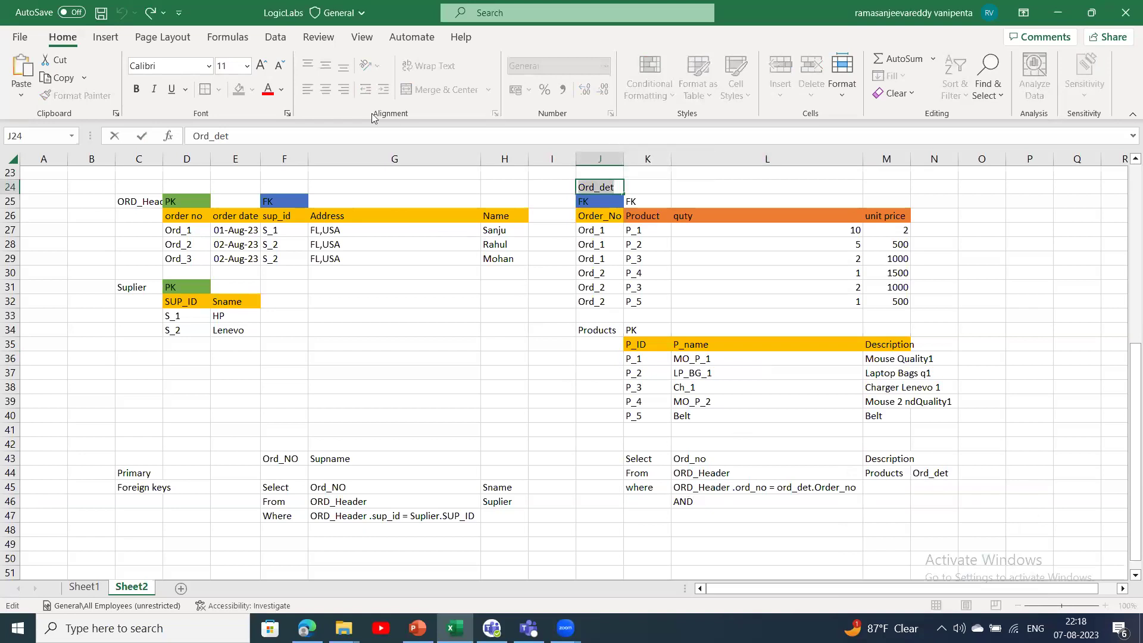
click(723, 497)
click(289, 136)
key(ctrl+v)
text(.)
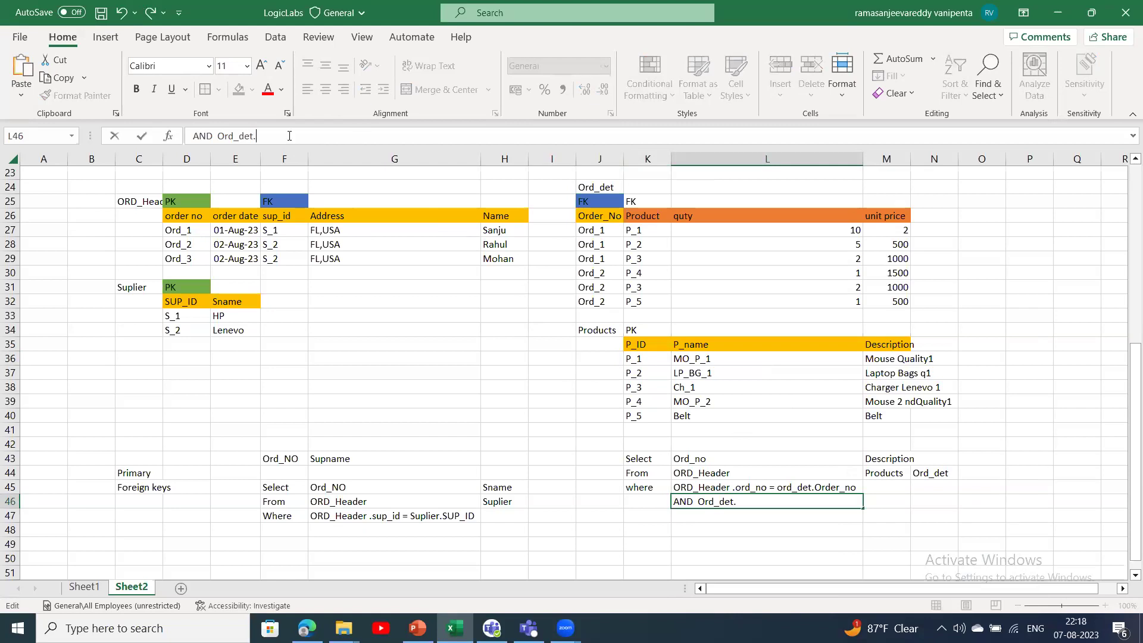
- Complete the L46 condition so it reads AND Ord_det.product =Proiducts.P_id
text(product =Proiducts)
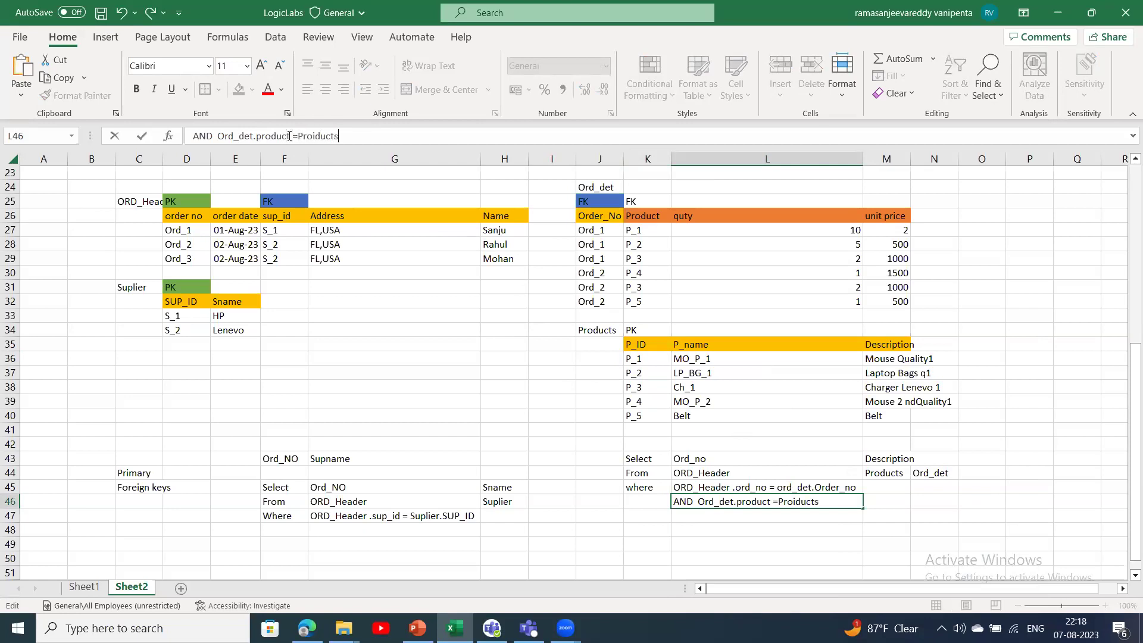
text(.P-id)
click(351, 136)
key(BackSpace)
text(_id)
click(609, 503)
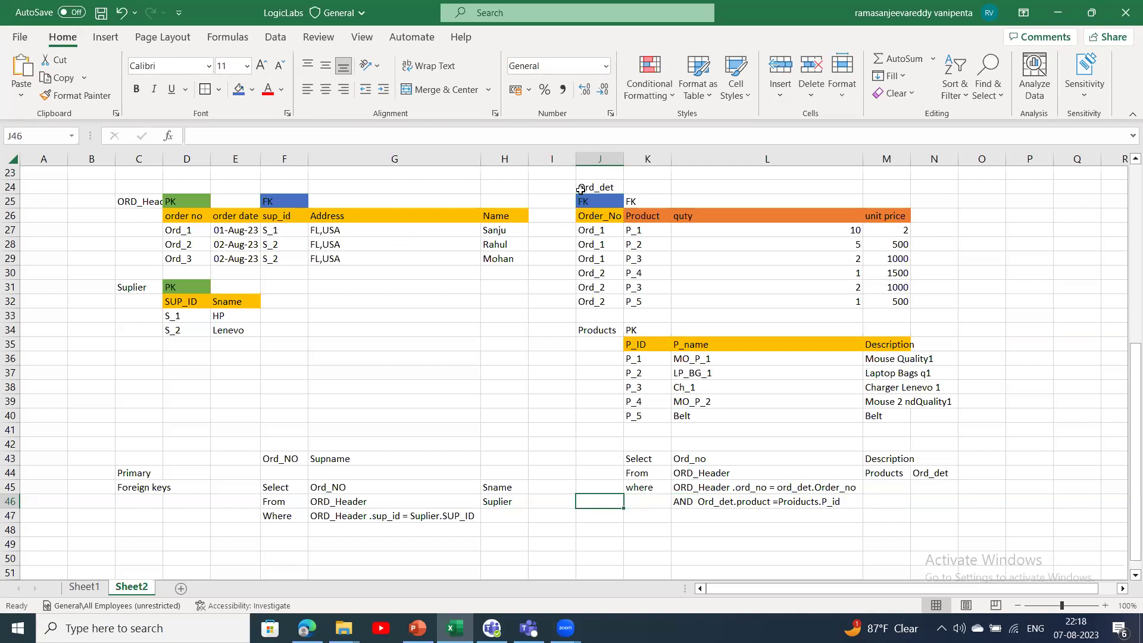
- Check the second query against the Products description column and the Ord_1 rows in ORD_Header and Ord_det
double_click(838, 501)
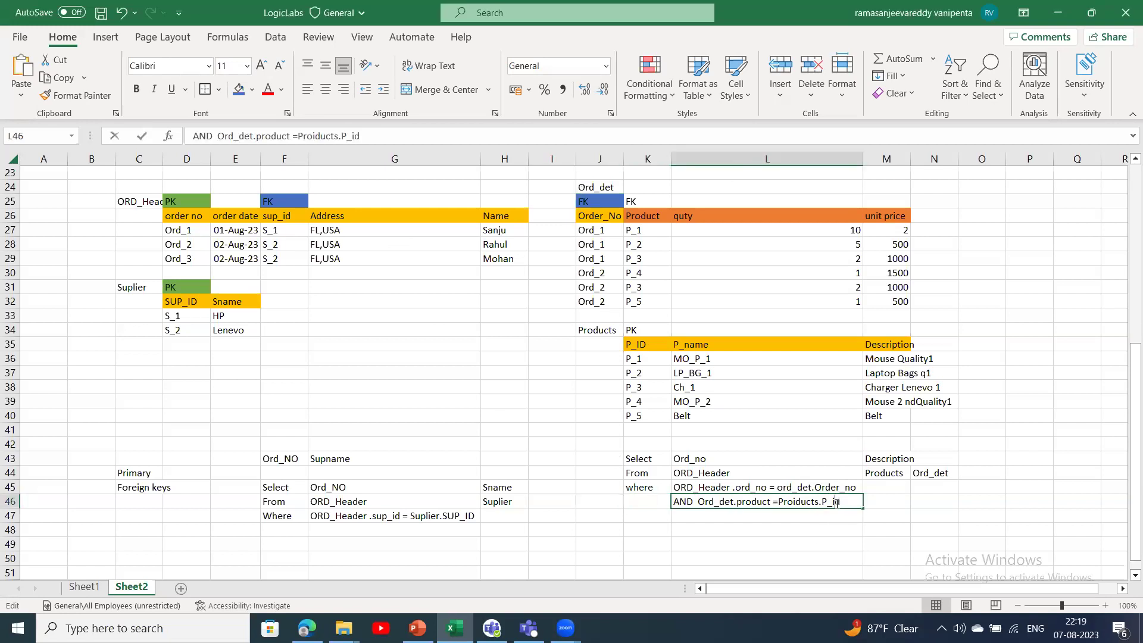
click(602, 325)
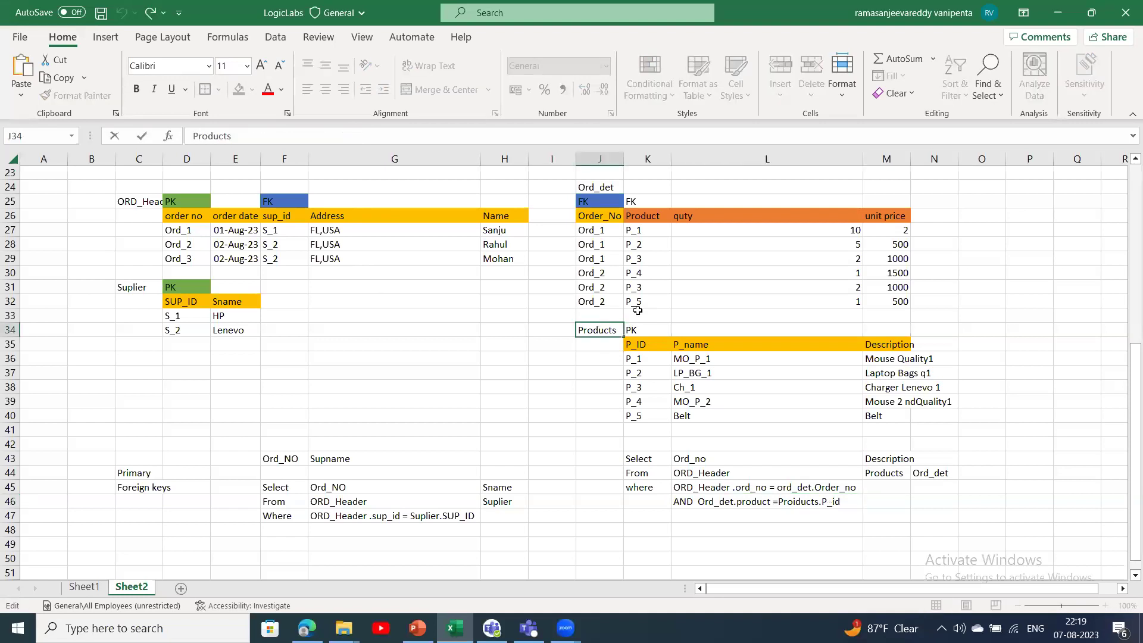
double_click(594, 327)
click(883, 341)
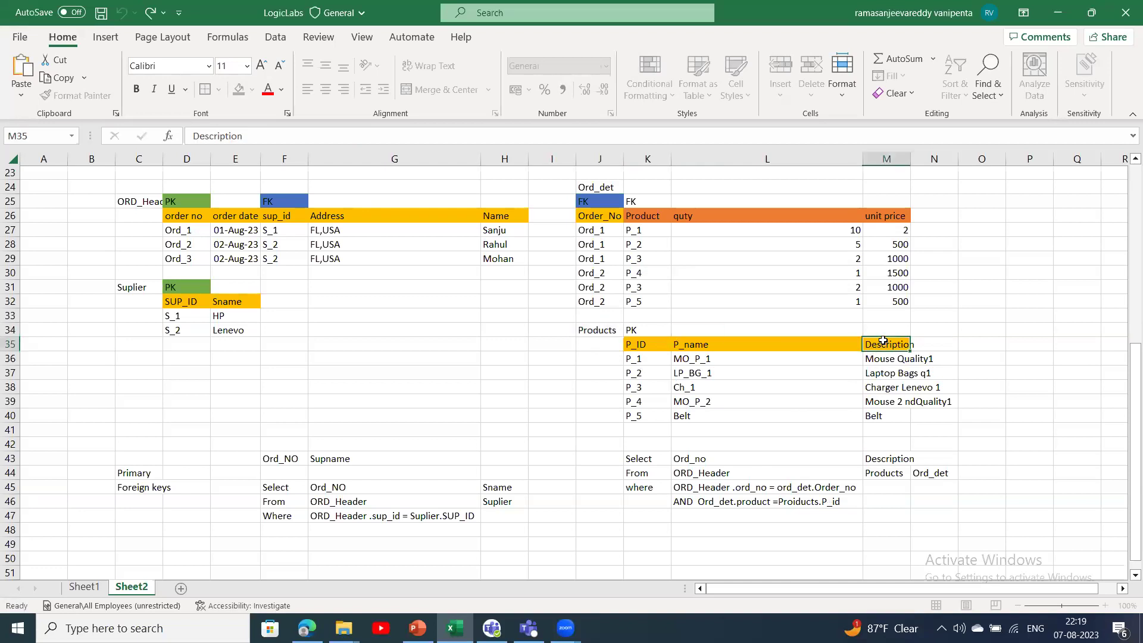
click(826, 499)
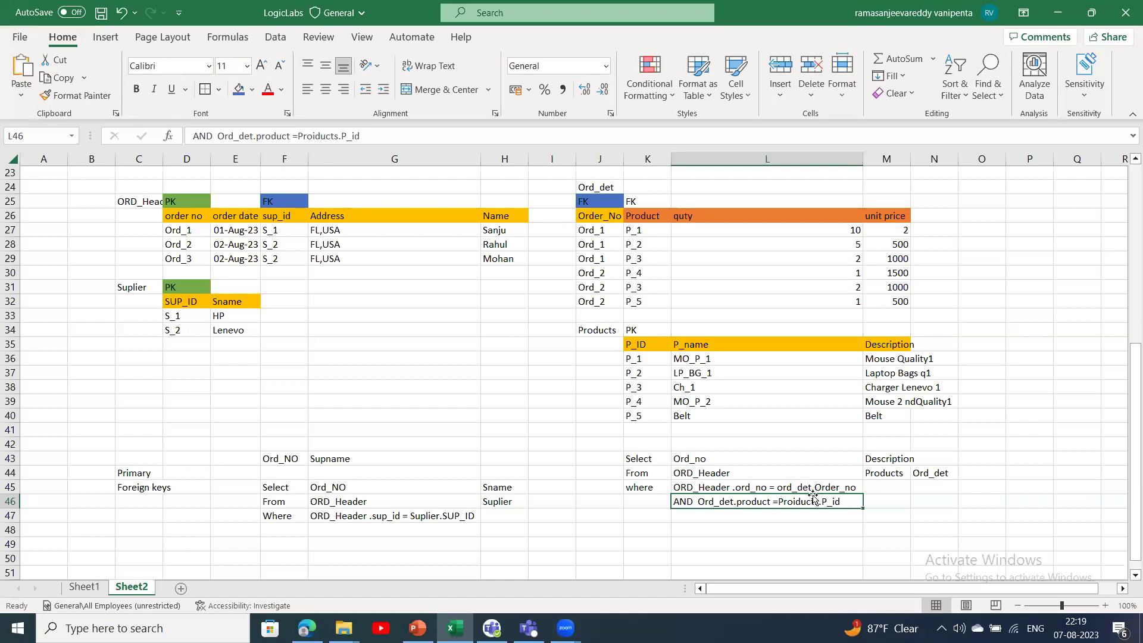
click(172, 230)
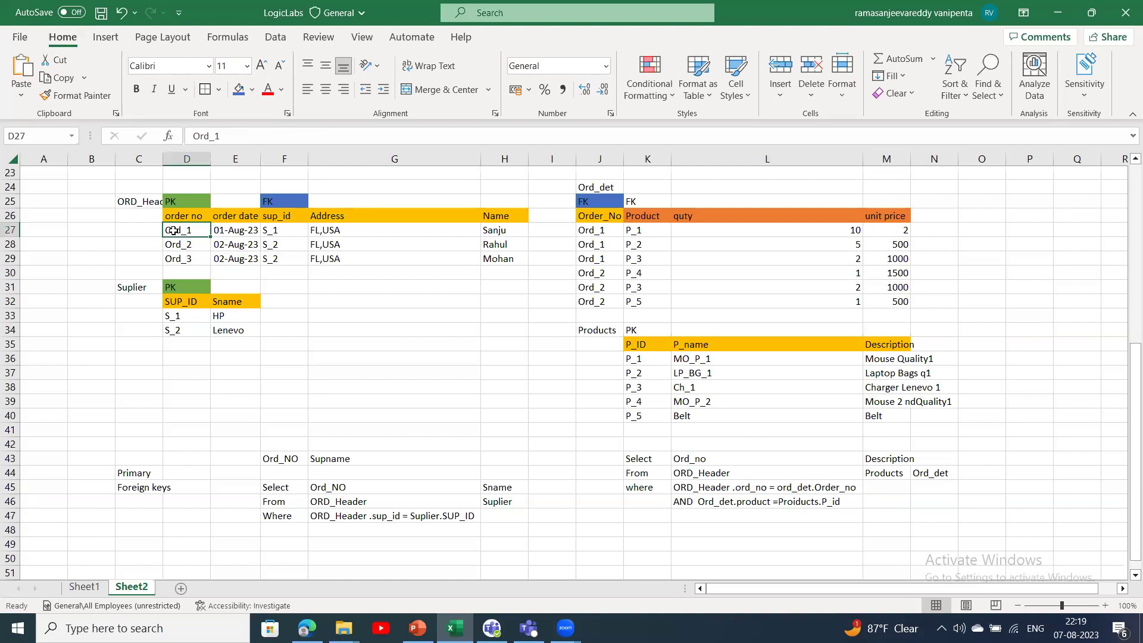
drag(631, 459, 906, 530)
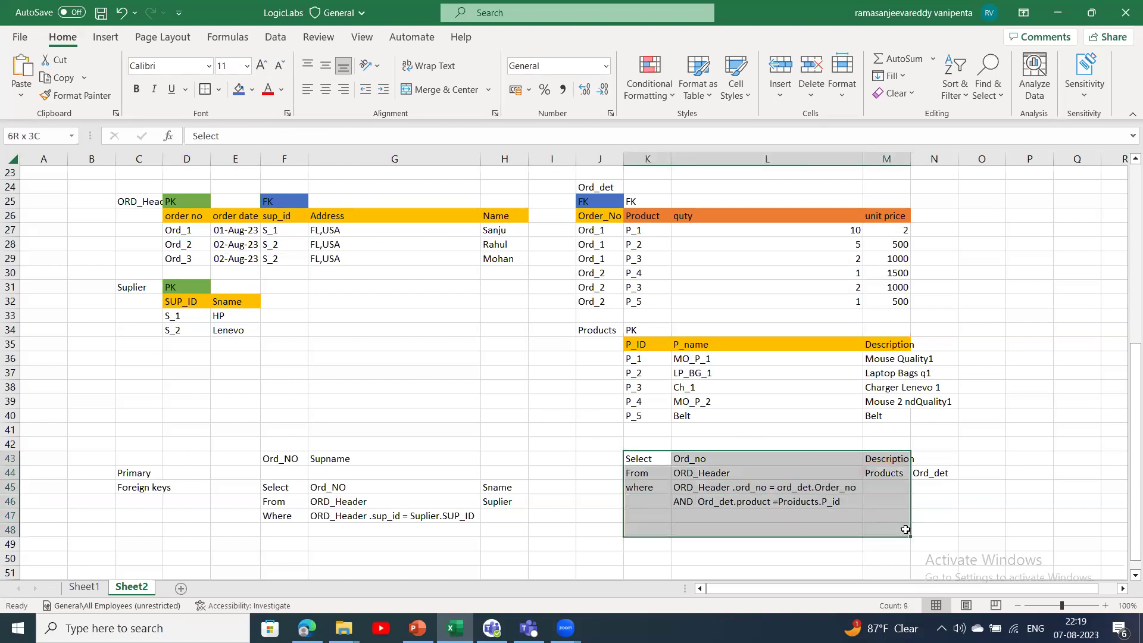
click(168, 231)
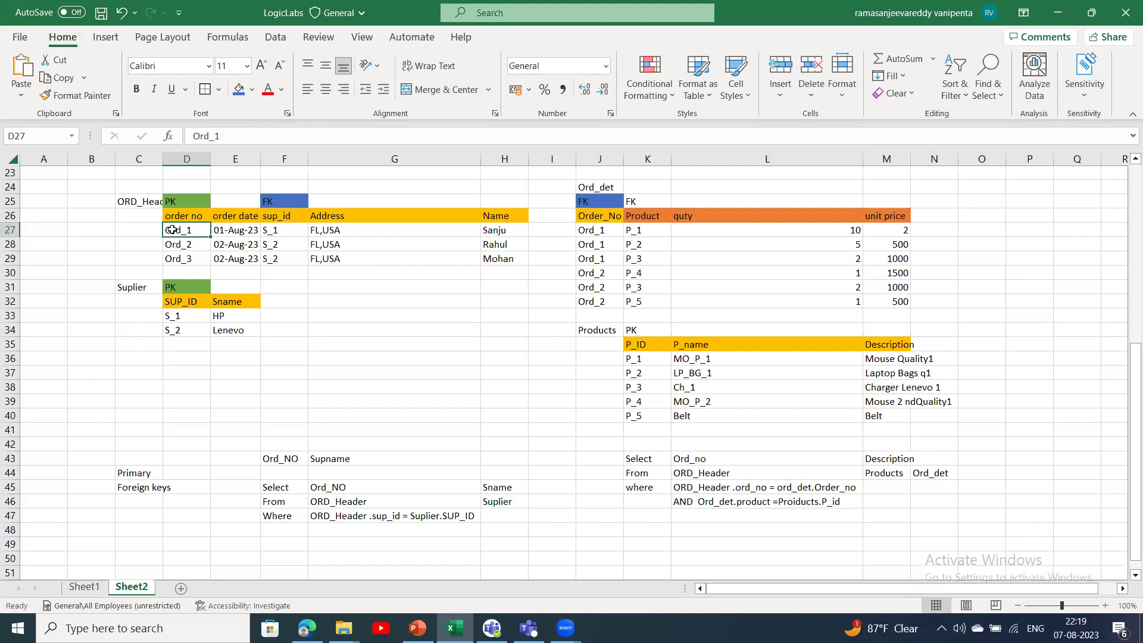
click(600, 234)
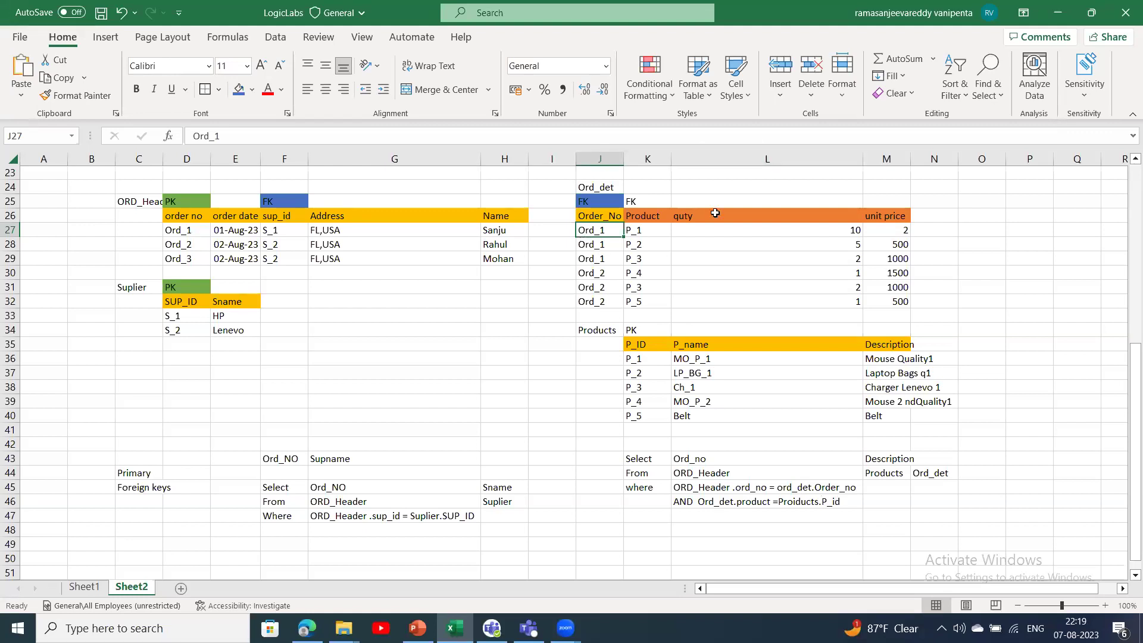
drag(610, 230, 610, 256)
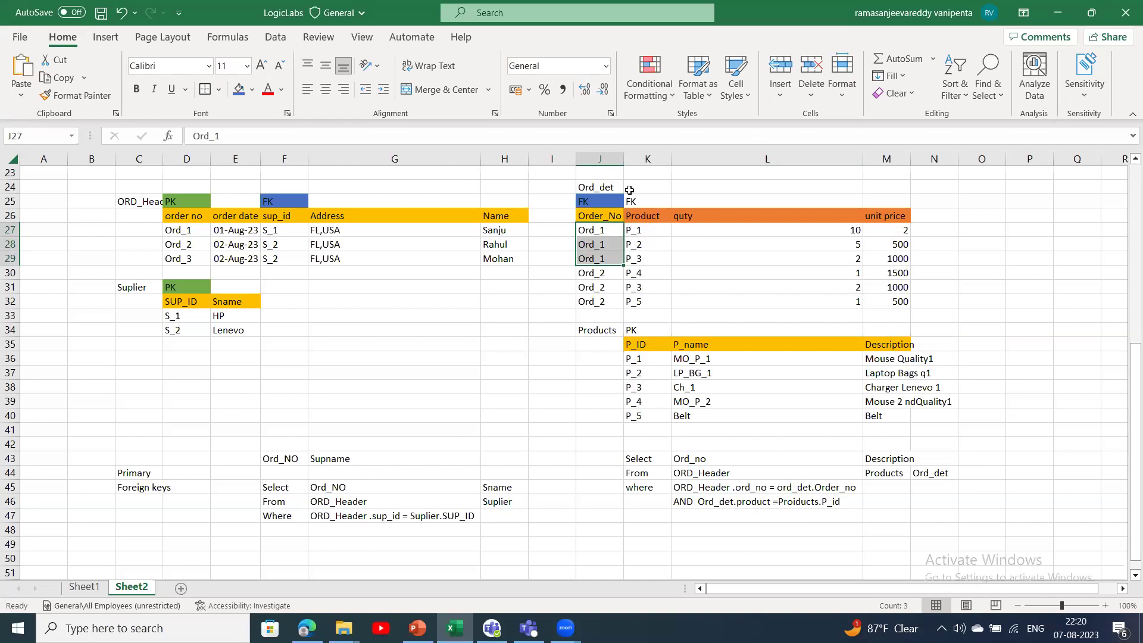
- Rename the Product column header of the Ord_det table in K26 as P_id
click(647, 213)
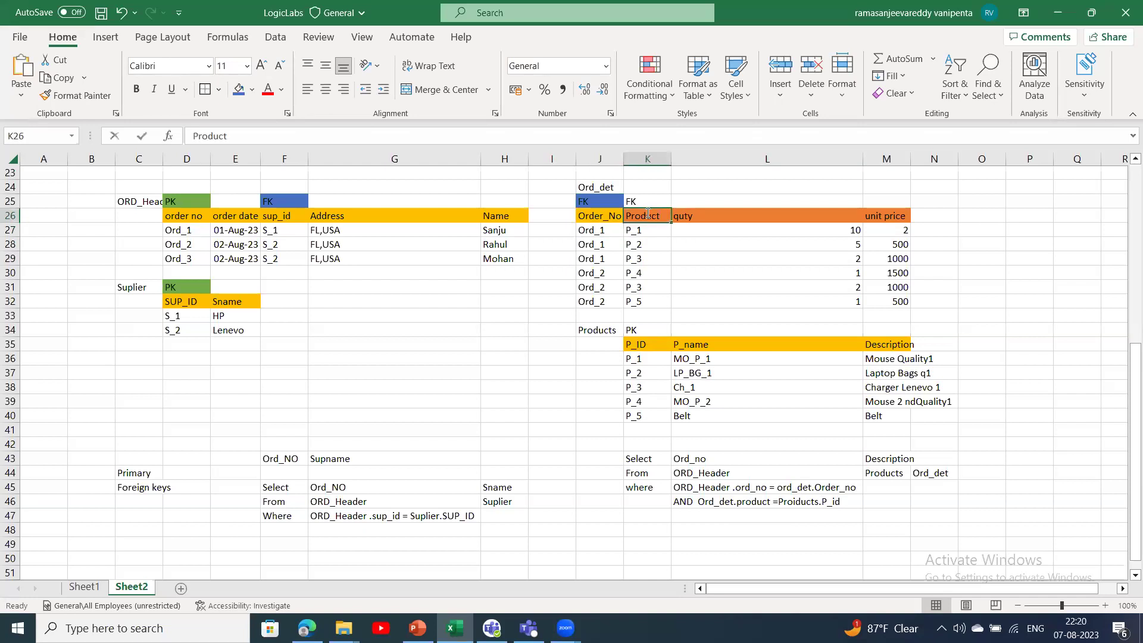
double_click(647, 213)
key(BackSpace)
key(BackSpace)
key(BackSpace)
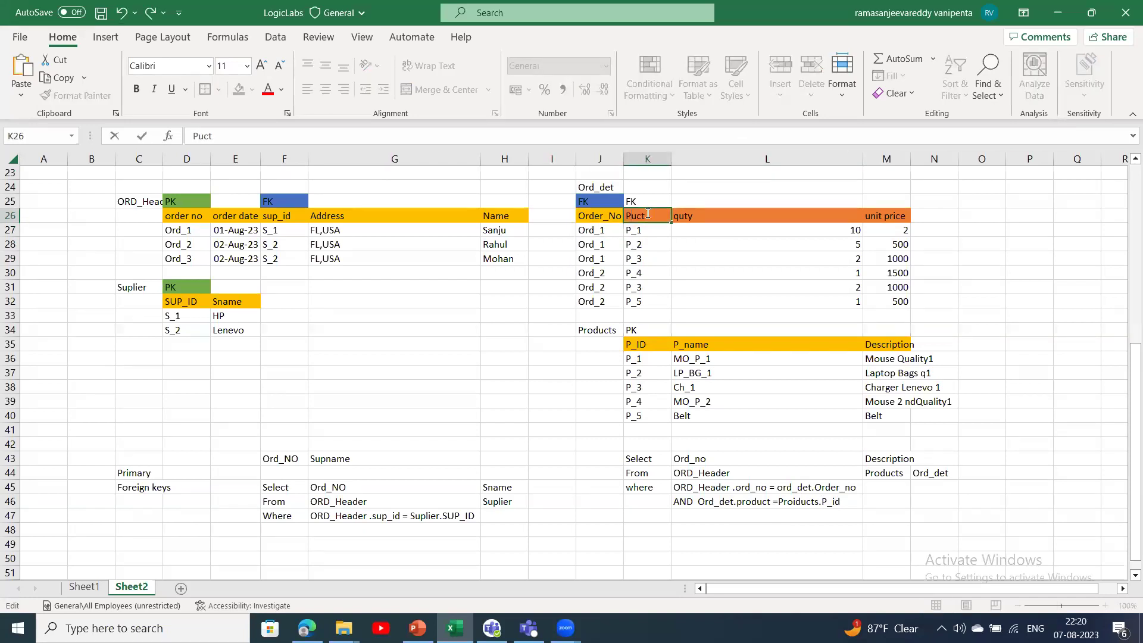
key(Delete)
key(Delete)
text(_id)
- Change the Ord_det field in the L46 condition from product to p_id
click(761, 501)
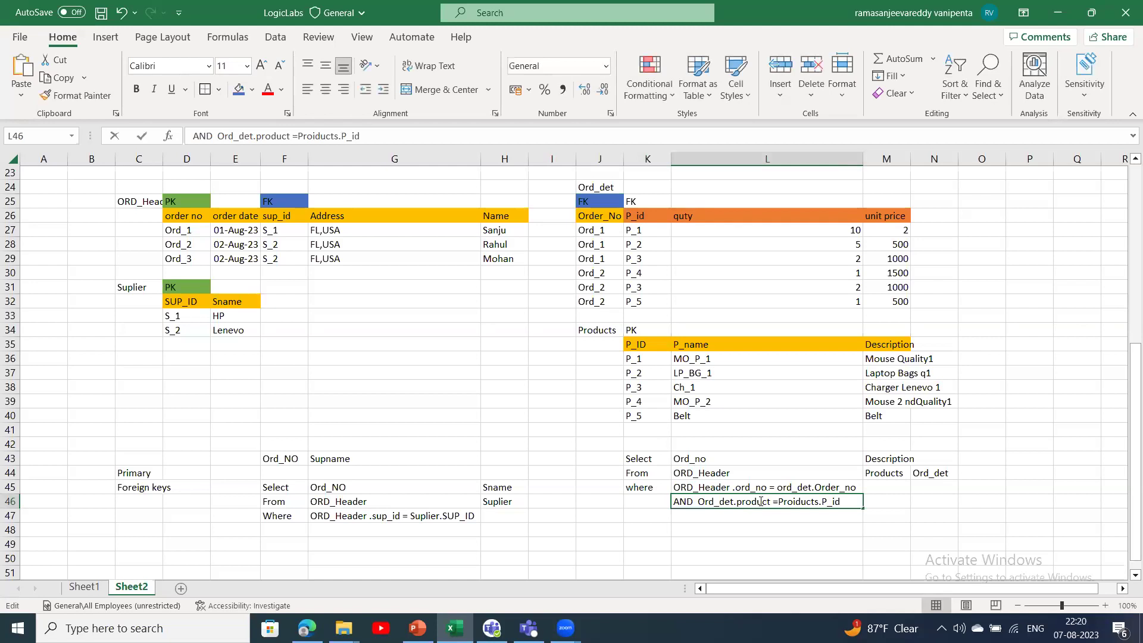
double_click(761, 501)
double_click(760, 501)
key(BackSpace)
text(p_)
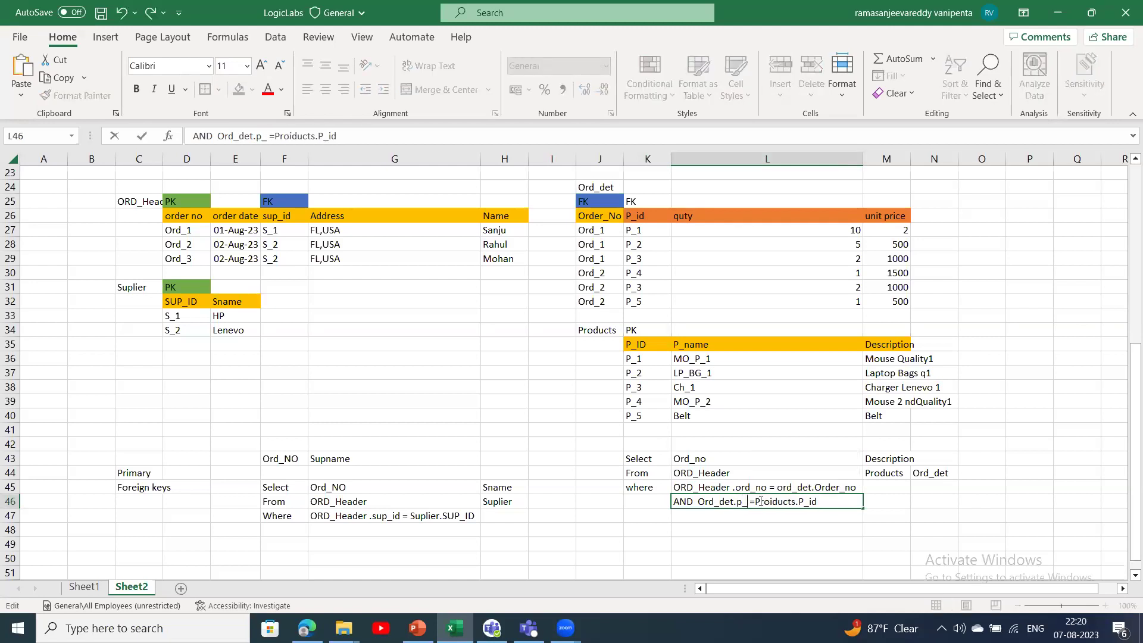
text(id)
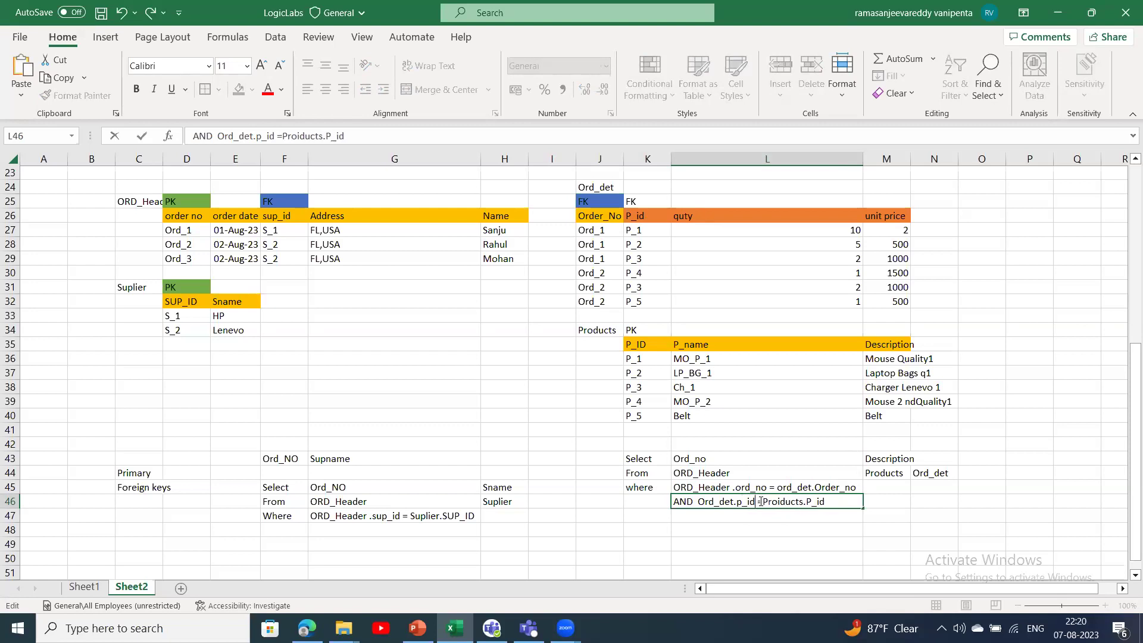
click(788, 530)
- Compare the product IDs in Ord_det with the matching IDs in the Products table
click(637, 231)
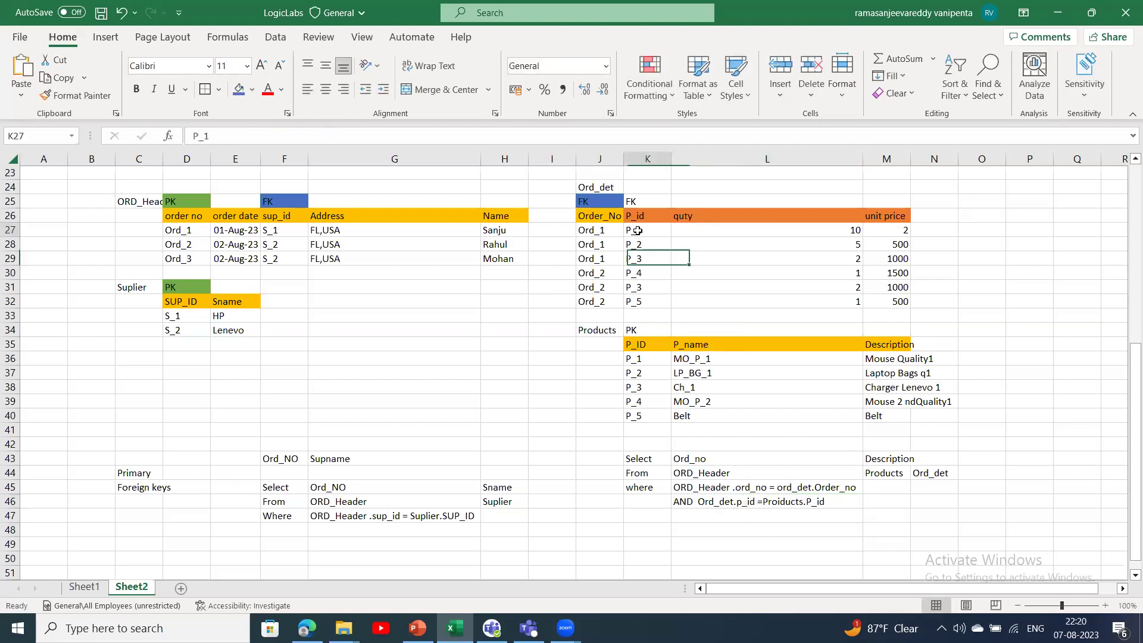
drag(637, 230, 642, 260)
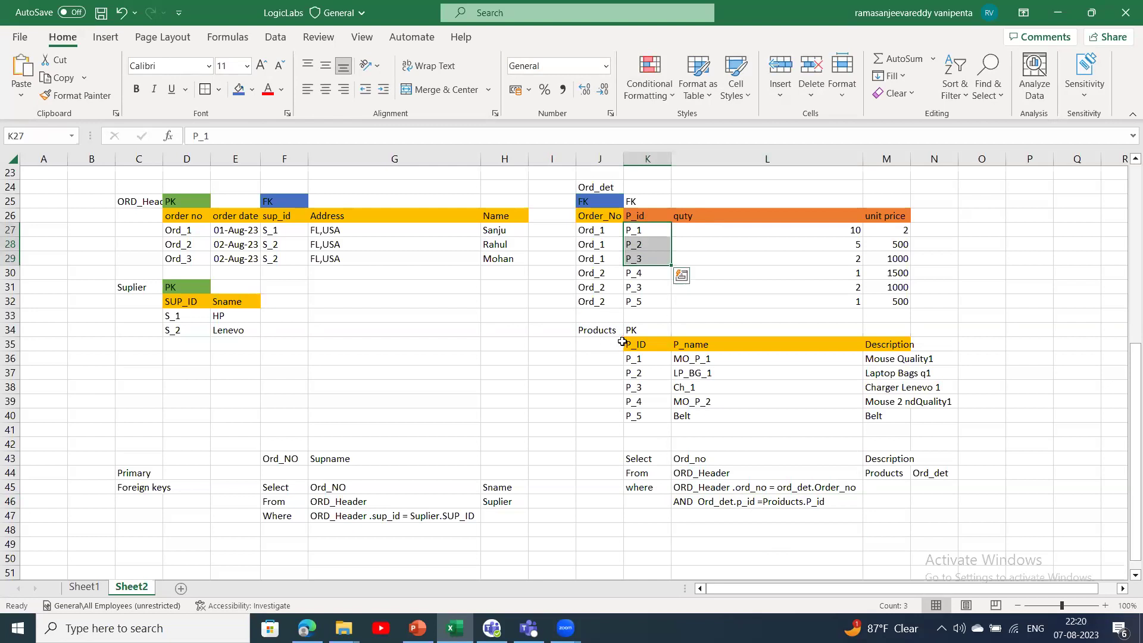
click(649, 356)
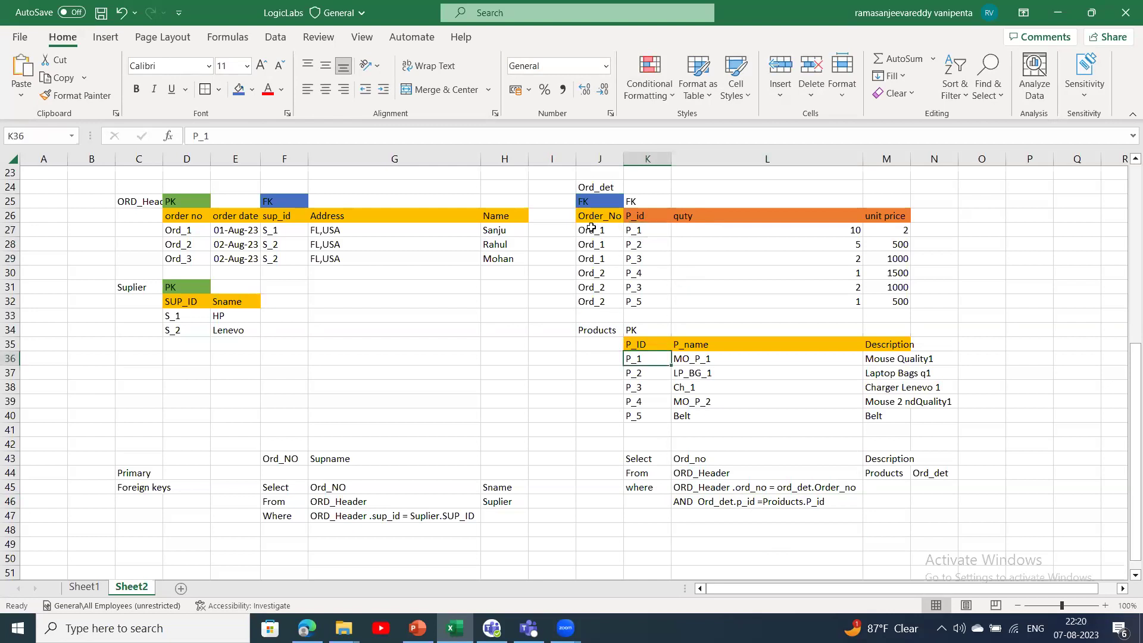
click(650, 229)
click(639, 249)
drag(641, 374, 638, 389)
drag(637, 246, 635, 274)
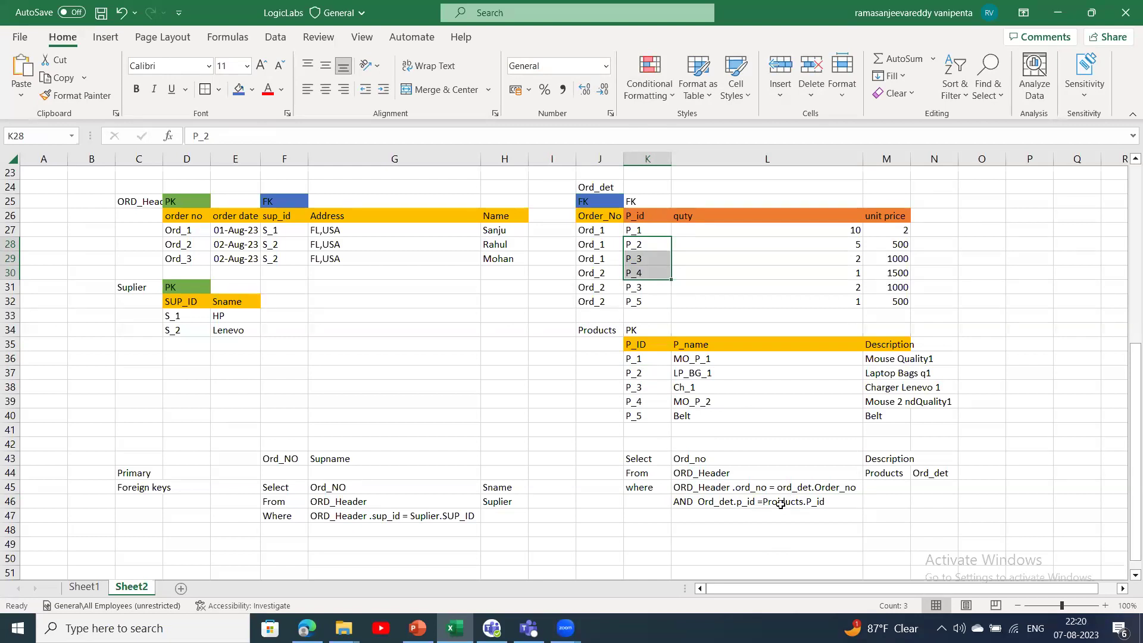
- Review the join conditions in L45 and L46 and the related order number and supplier name columns
drag(753, 475, 802, 512)
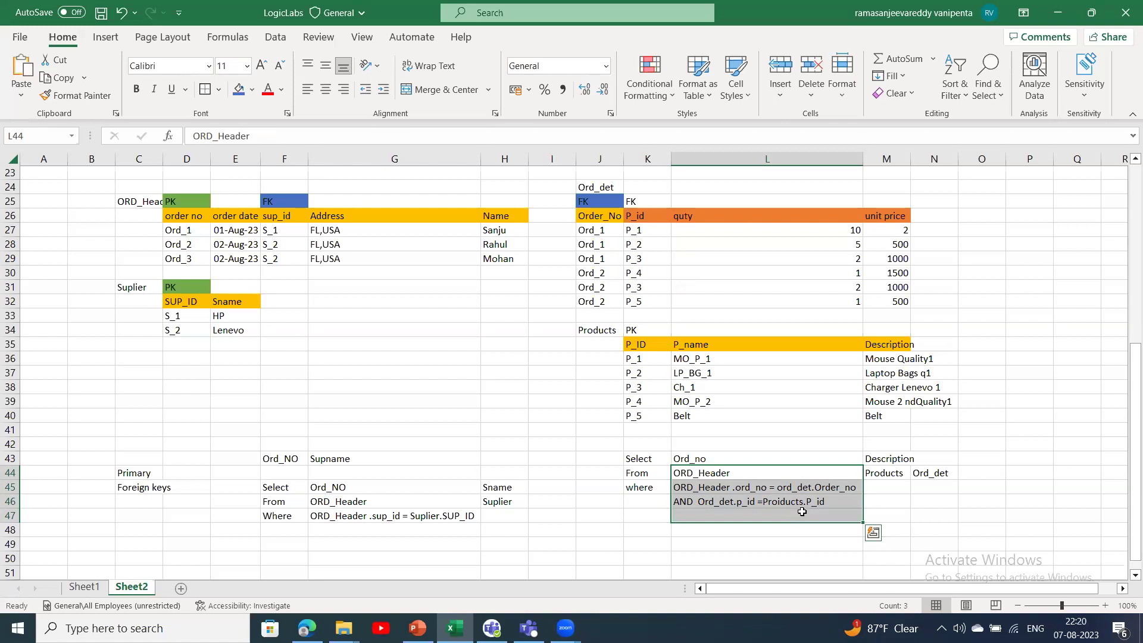
double_click(749, 485)
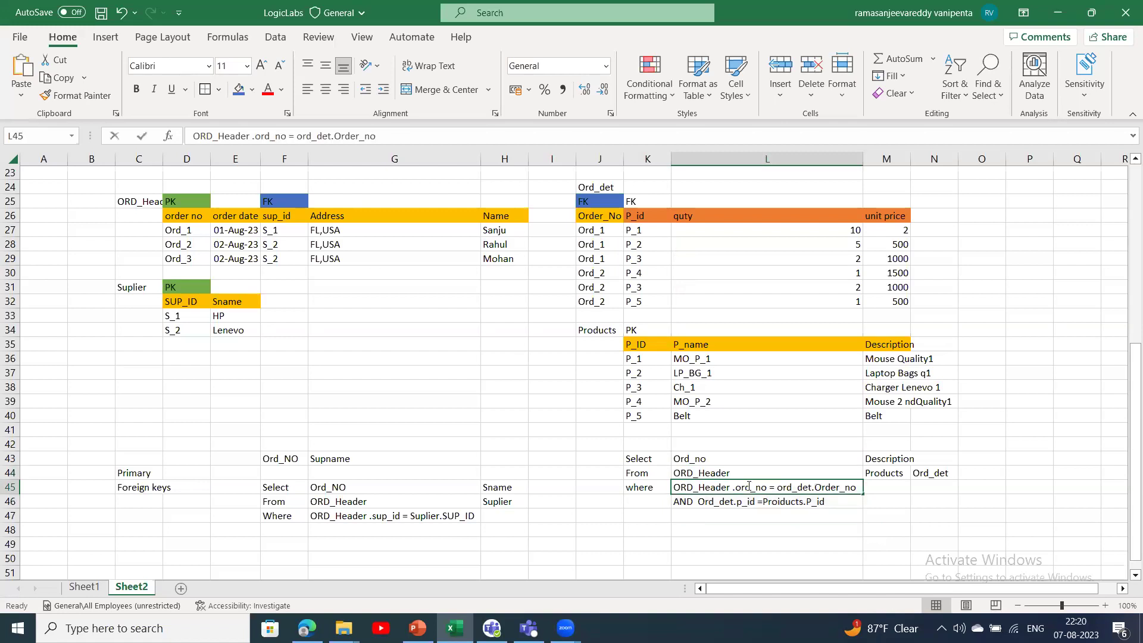
drag(815, 486, 837, 486)
key(Left)
key(Left)
key(Left)
key(Left)
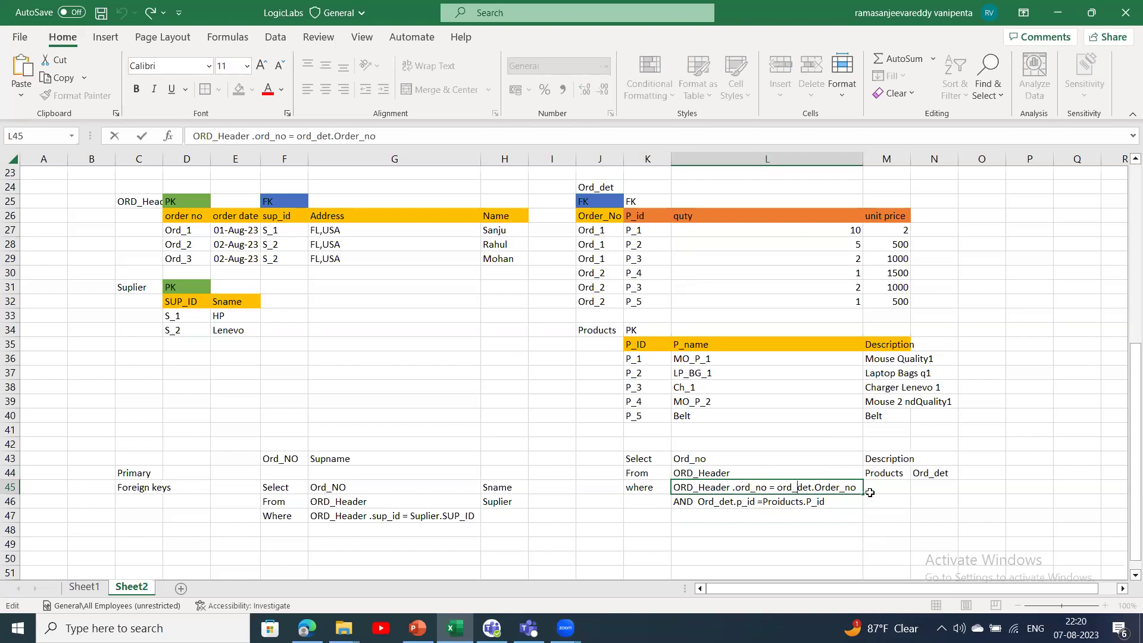
drag(861, 487, 673, 489)
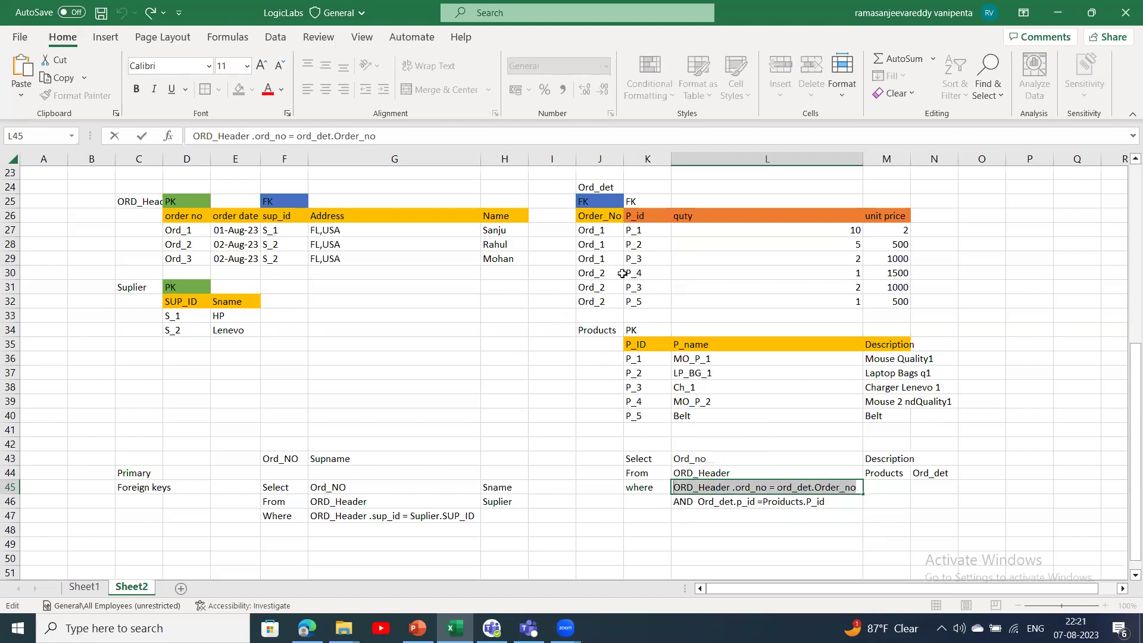
double_click(722, 502)
drag(697, 502, 829, 502)
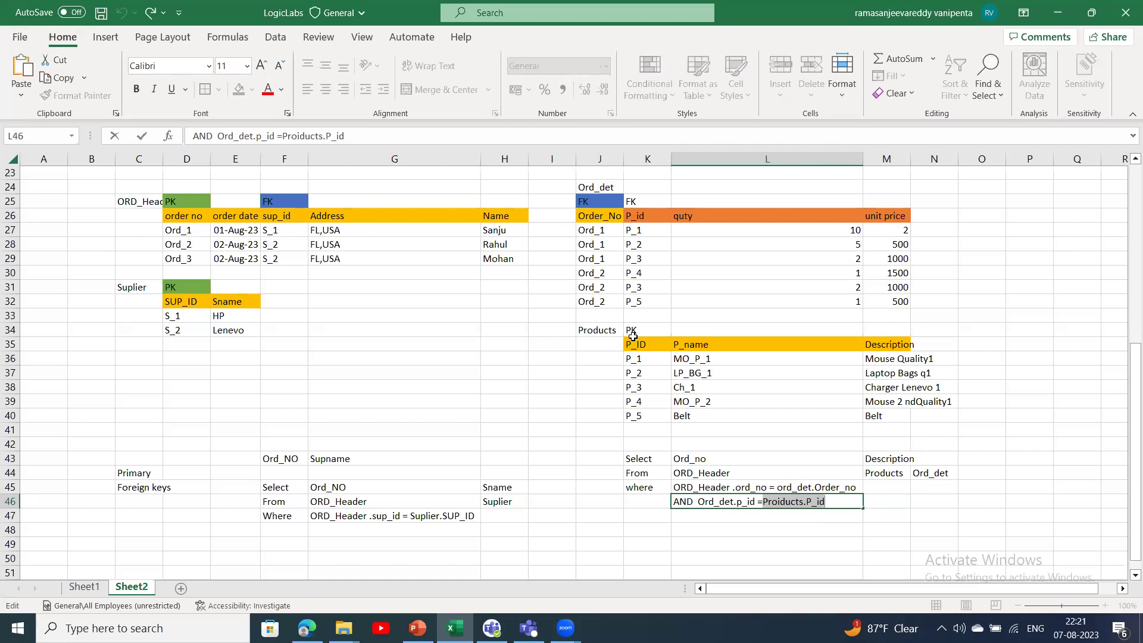
click(194, 213)
click(237, 314)
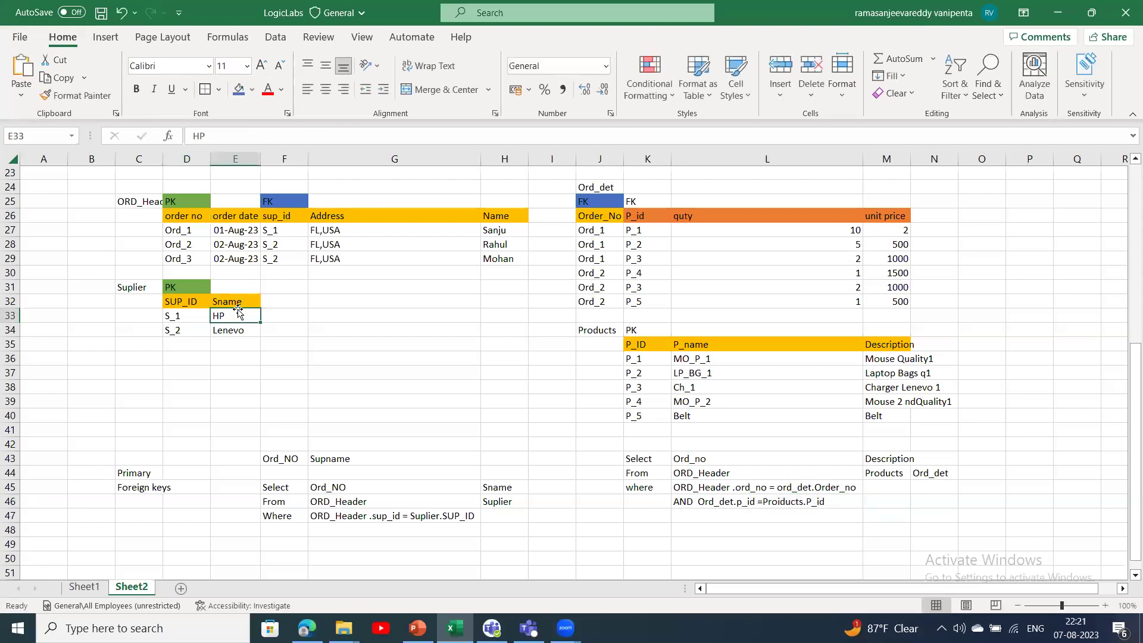
- Enter the output column labels Ono, Sname and Desc in cells E50 to G50
click(940, 345)
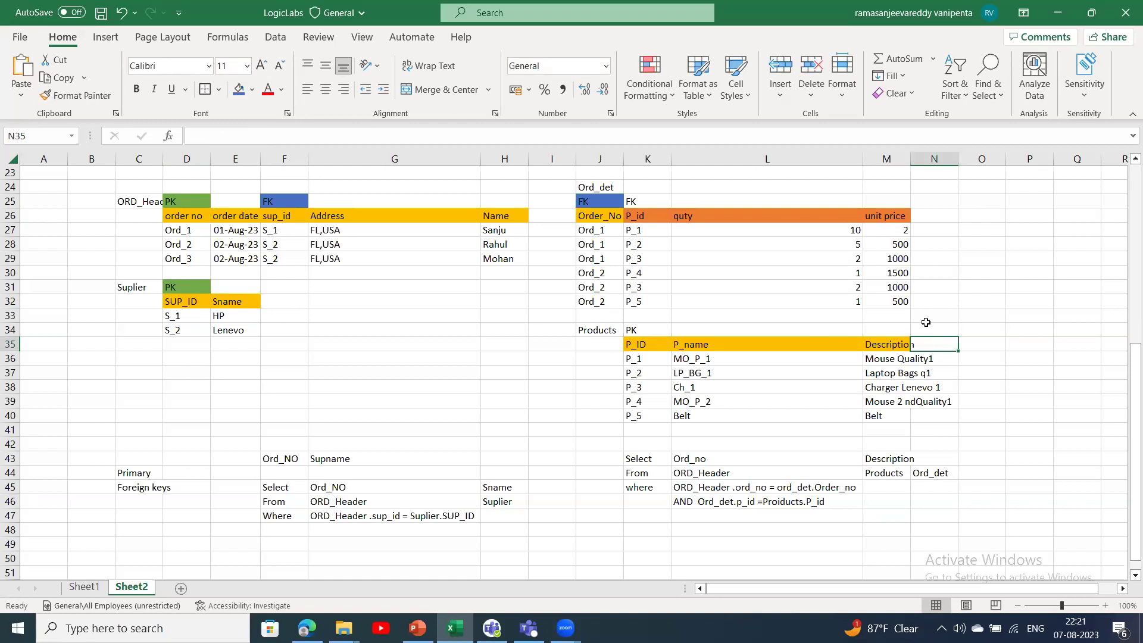
click(240, 555)
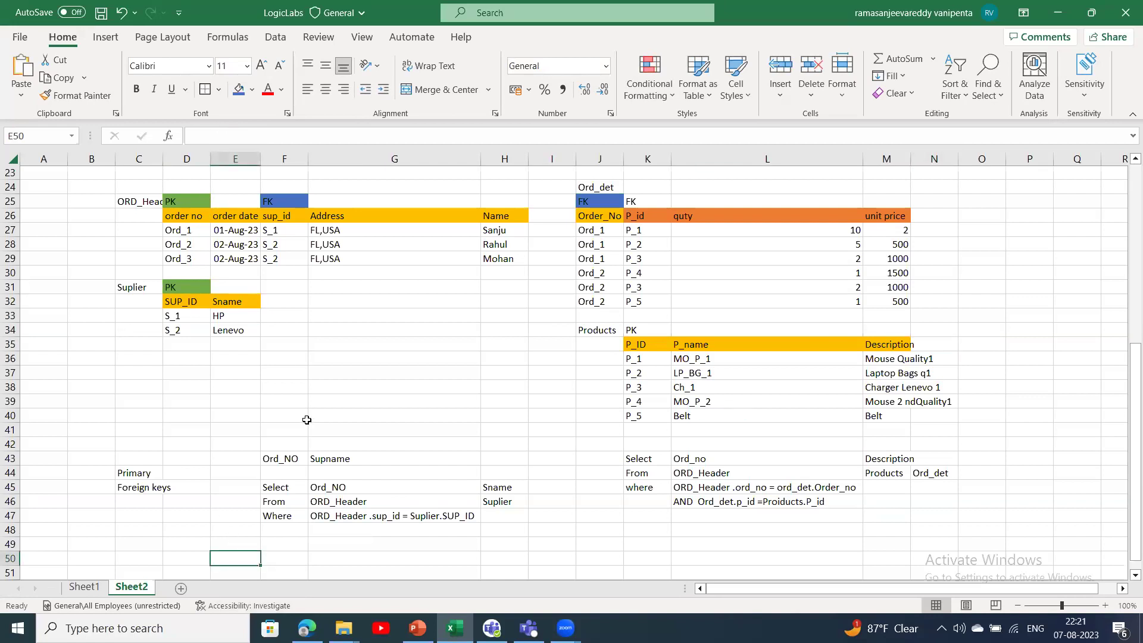
text(Ono)
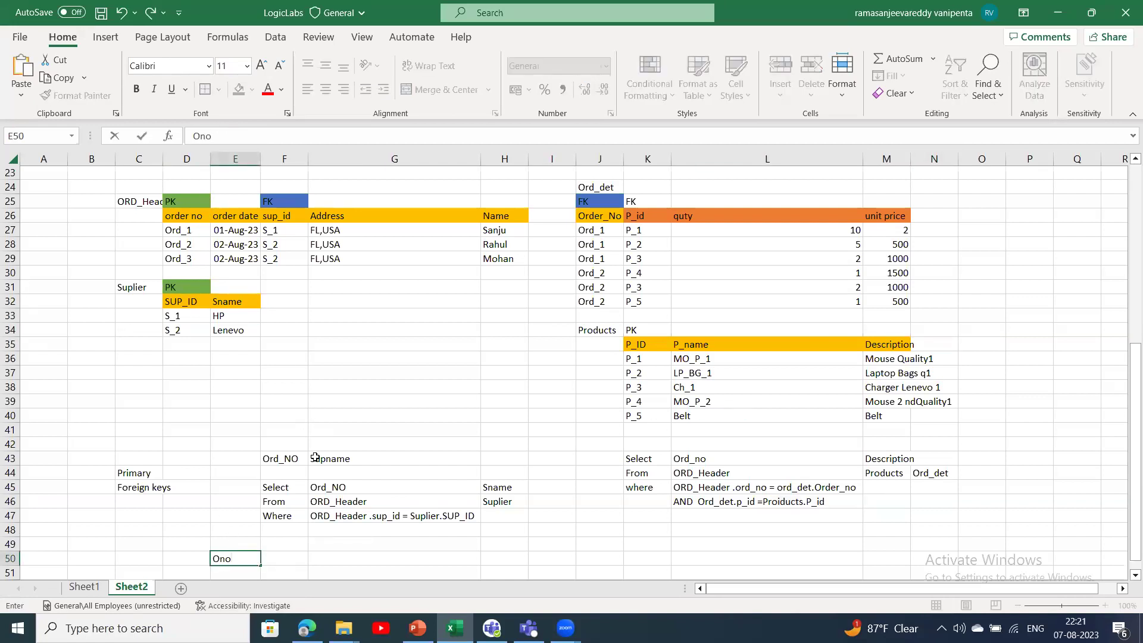
click(275, 555)
text(Sname)
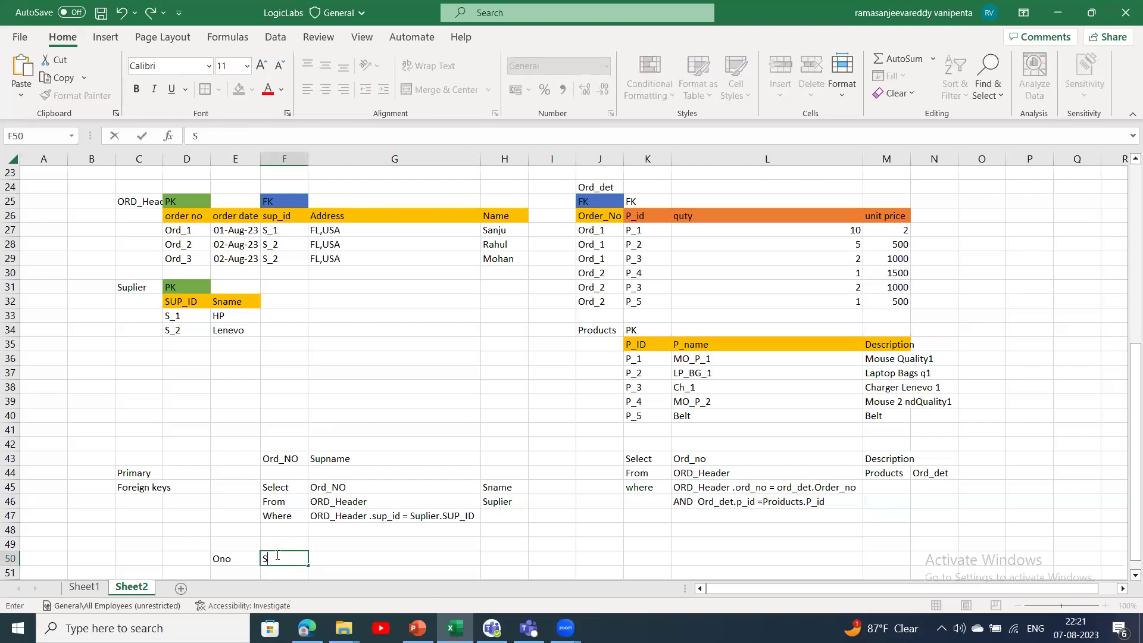
click(394, 557)
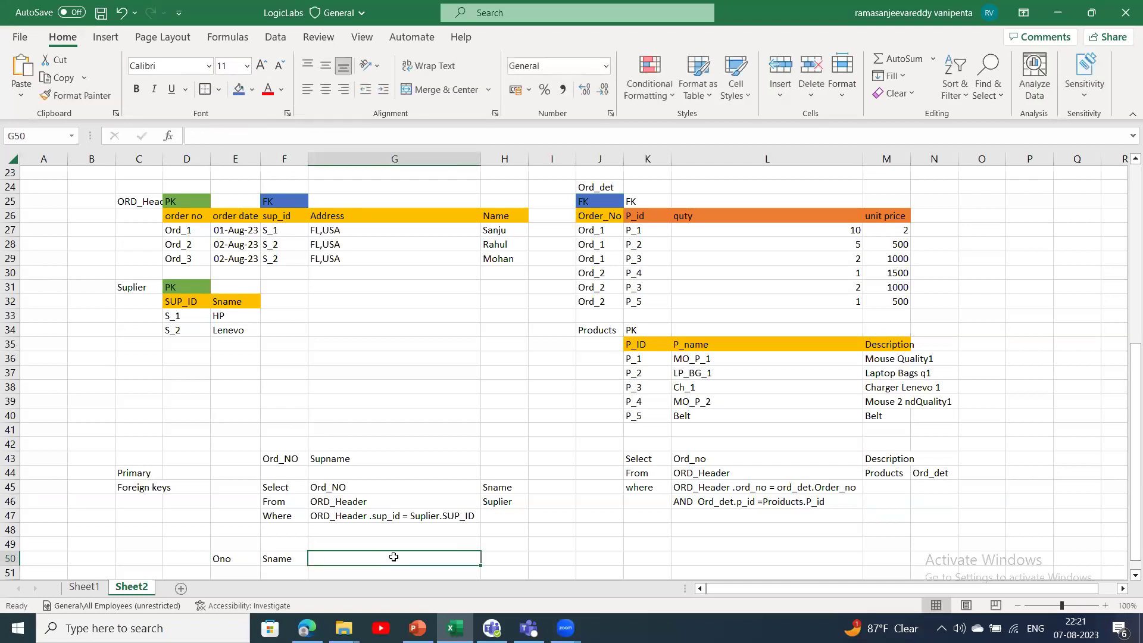
text(Desc)
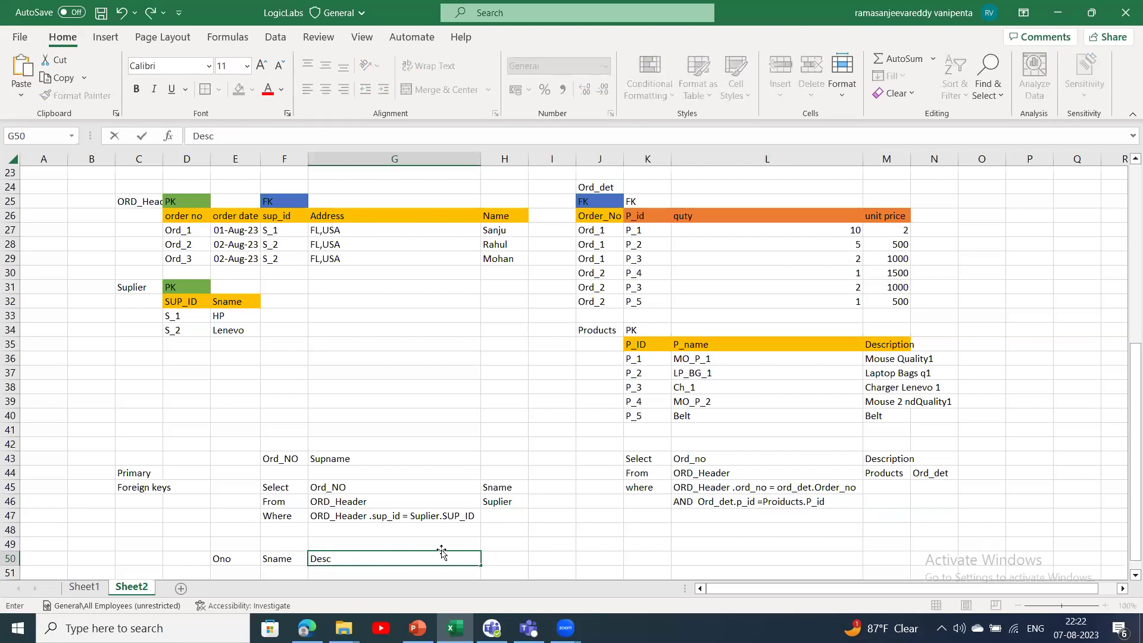
click(582, 549)
drag(220, 559, 312, 561)
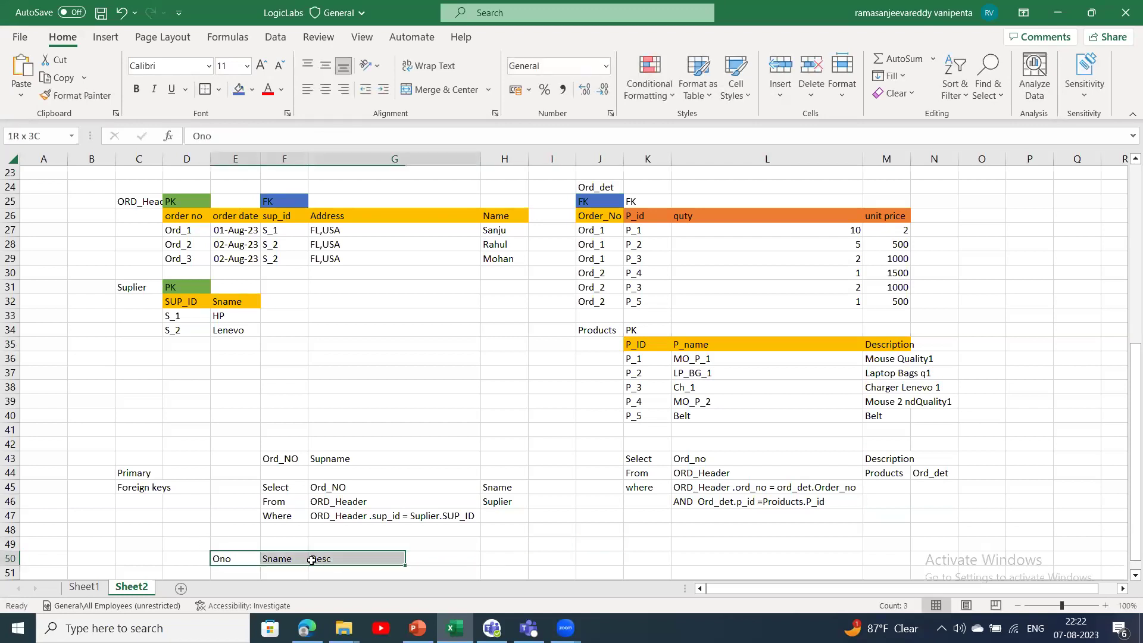
- Enter a second set of output column labels, Ono, Nme, Desc and Price, in cells J50 to M50
click(599, 561)
text(Ono)
click(638, 557)
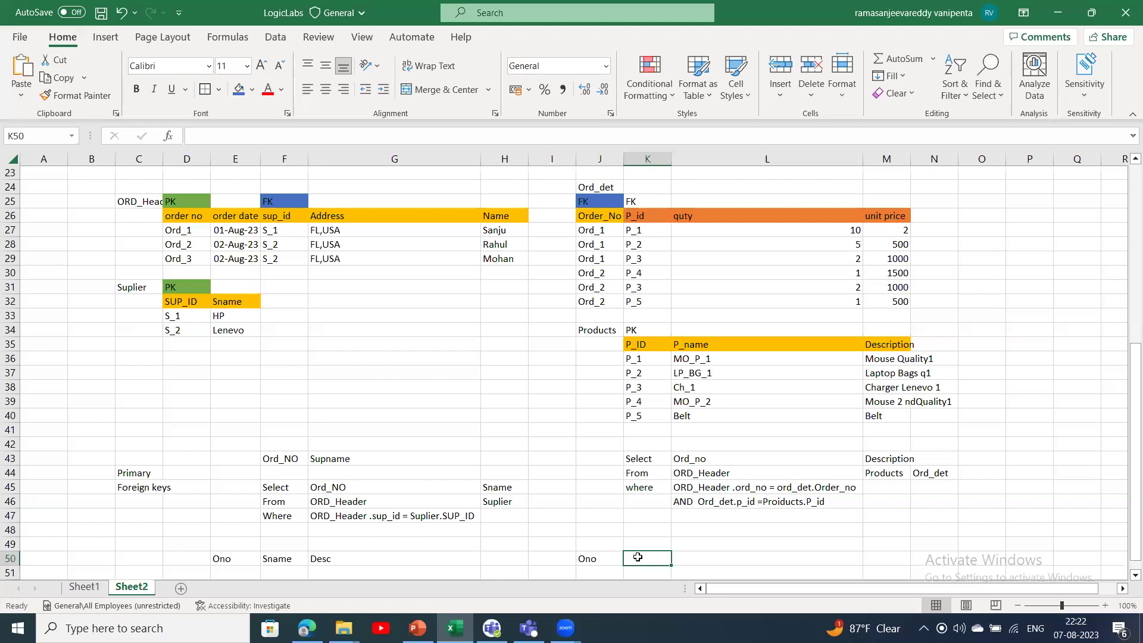
text(Nme)
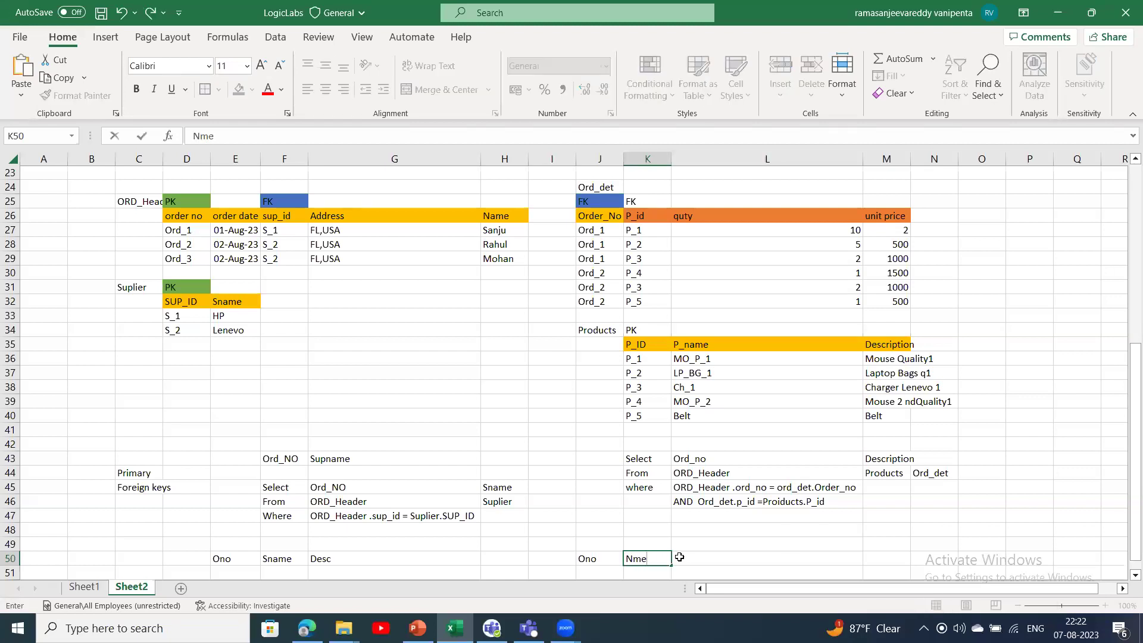
click(684, 557)
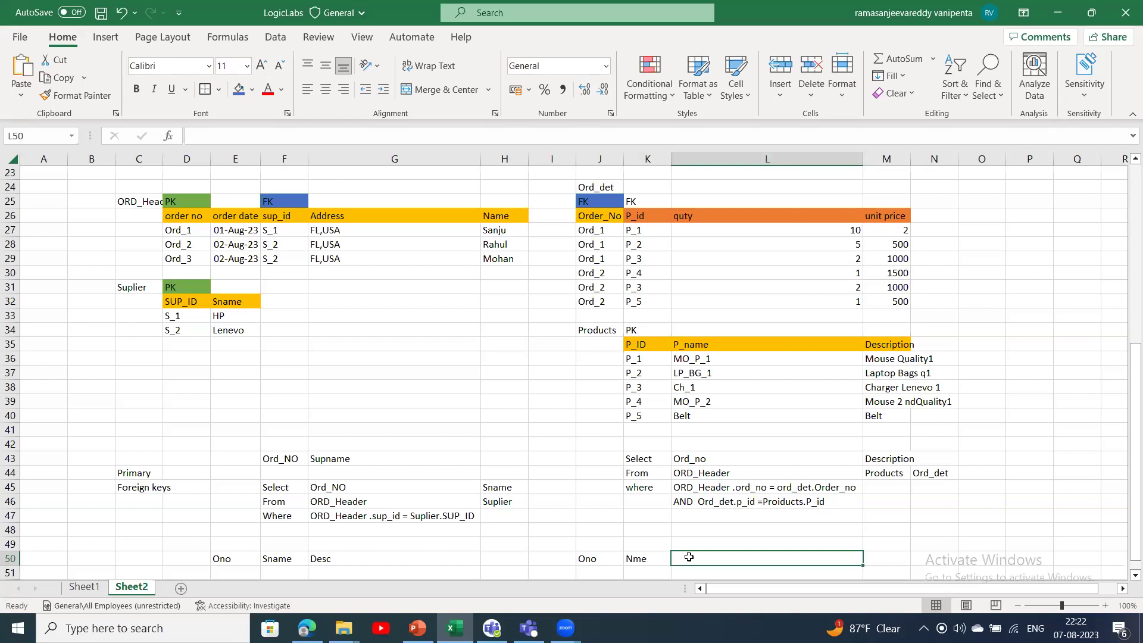
text(Desc)
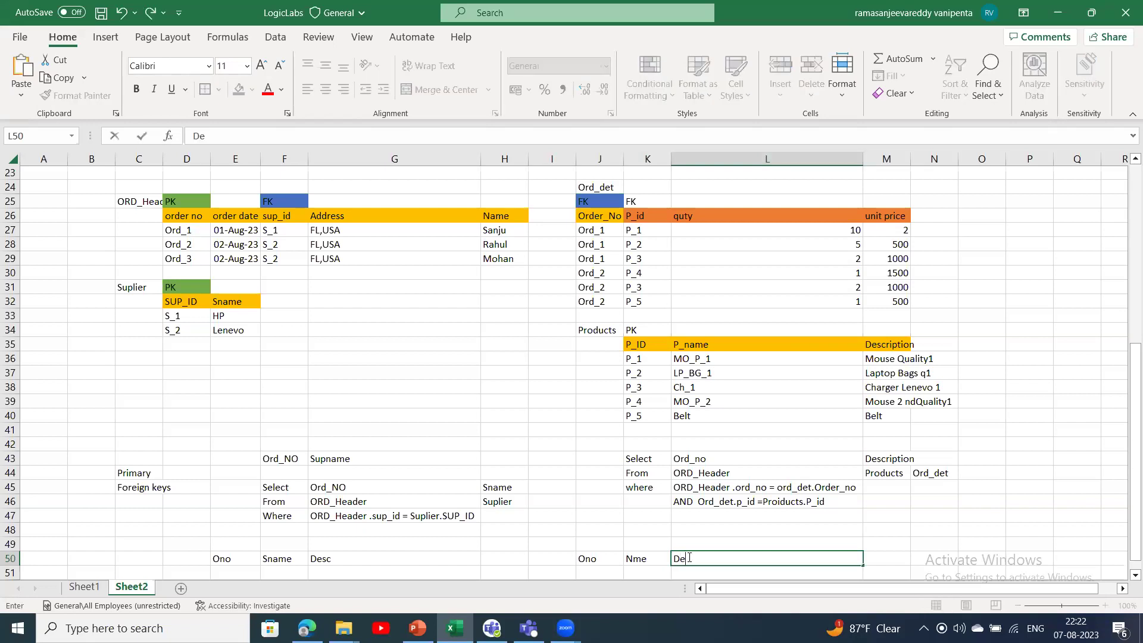
click(890, 563)
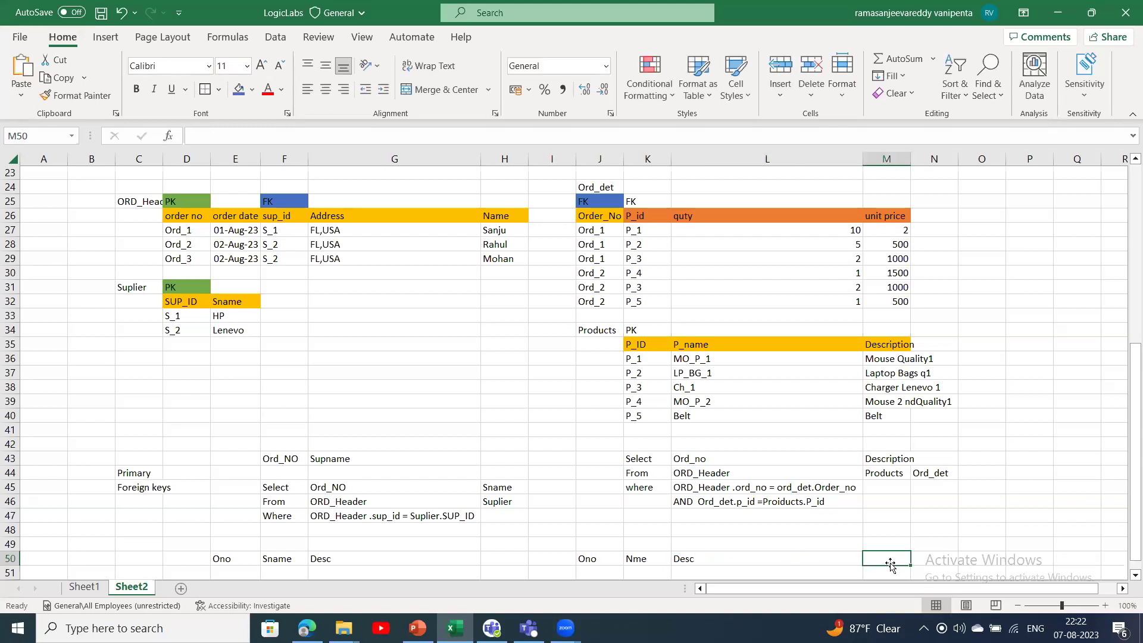
text(Price)
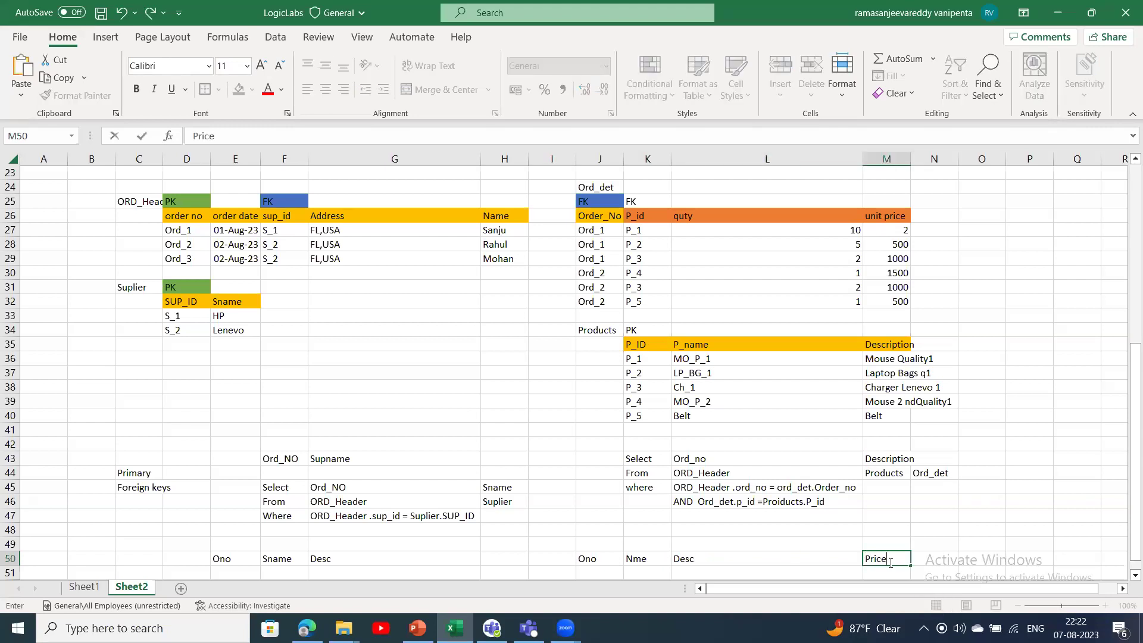
click(961, 560)
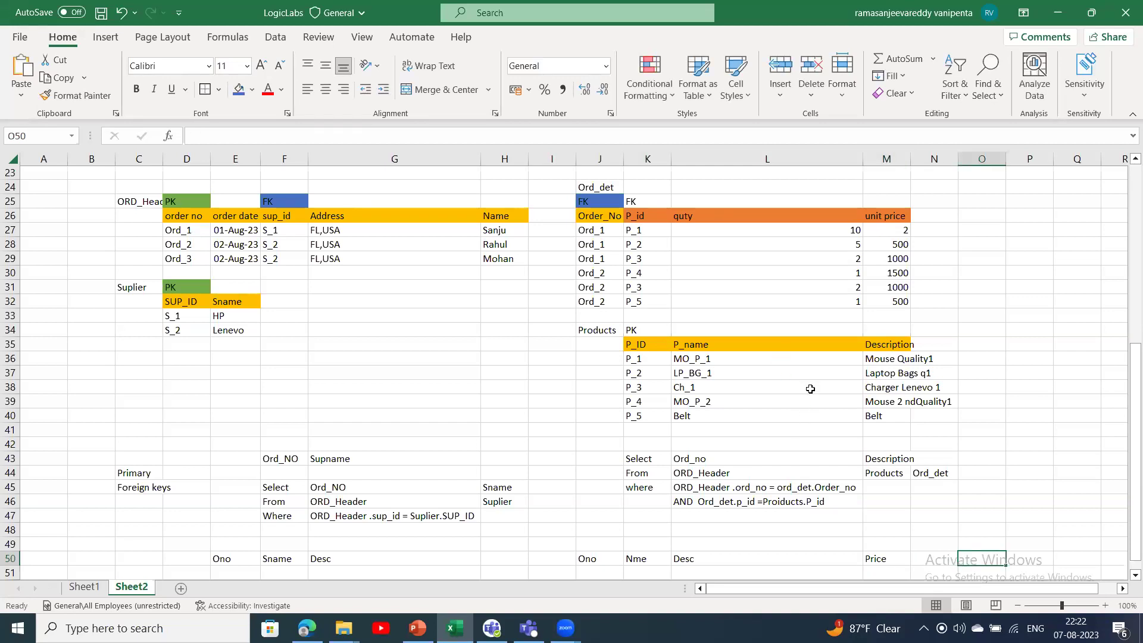
- Review the quantity and unit price in the first Ord_det row, the J50:M50 labels and the order tables
click(815, 243)
click(917, 231)
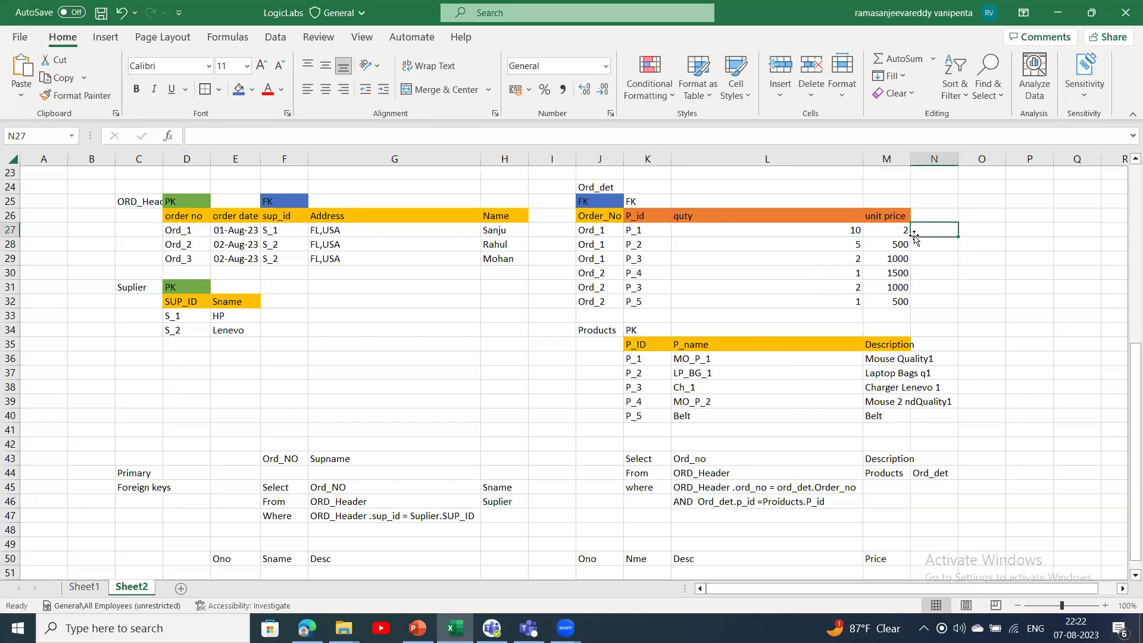
click(840, 232)
click(887, 230)
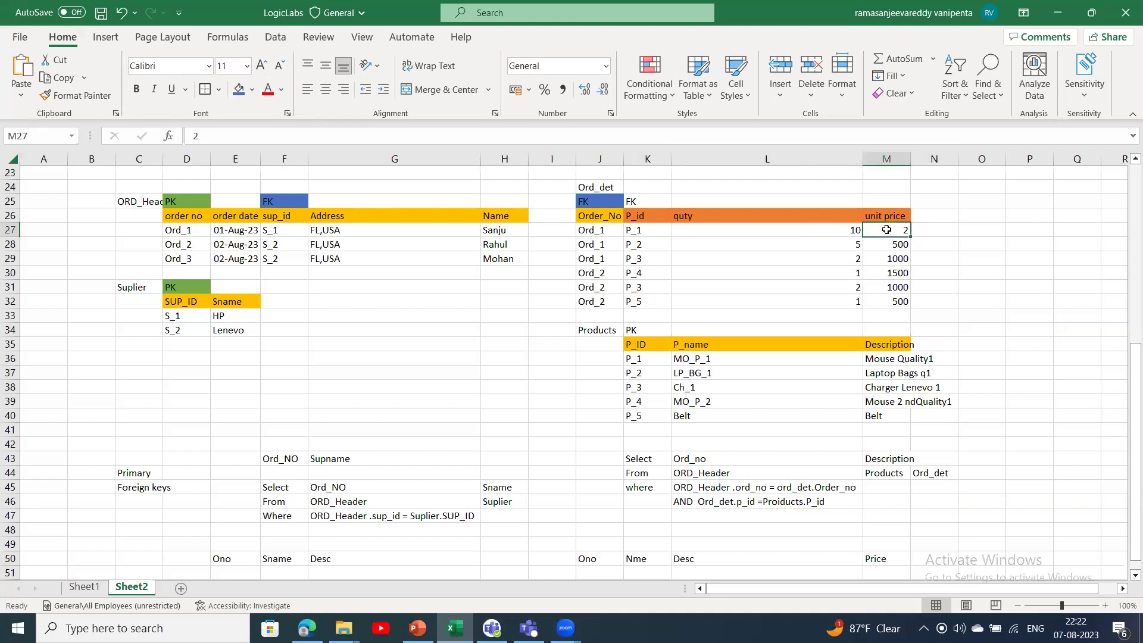
click(865, 560)
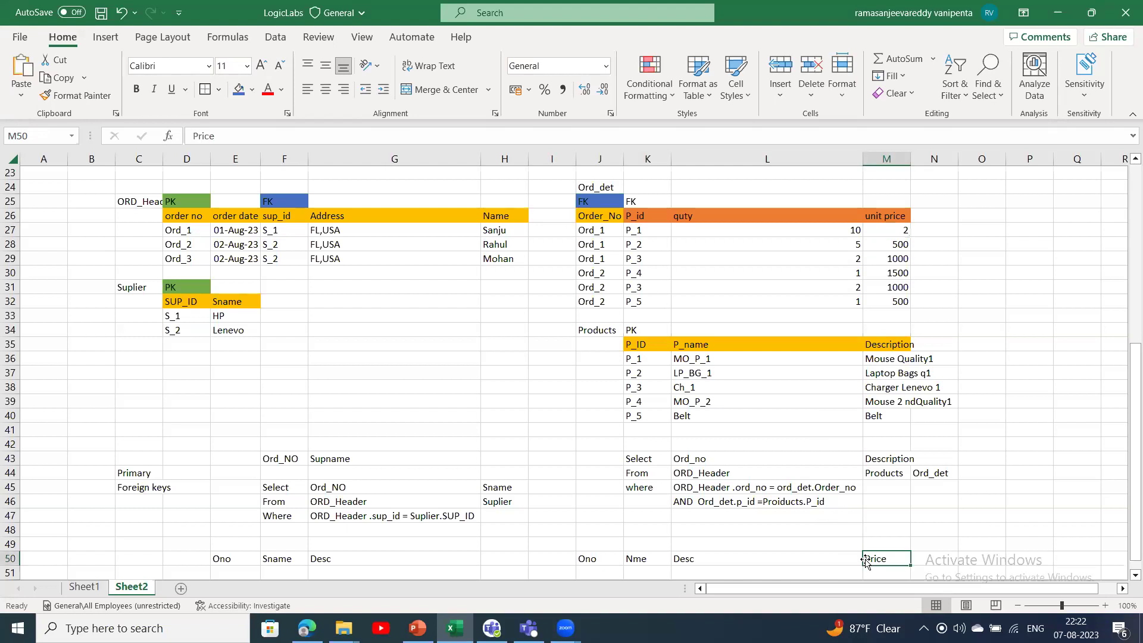
drag(585, 561, 882, 561)
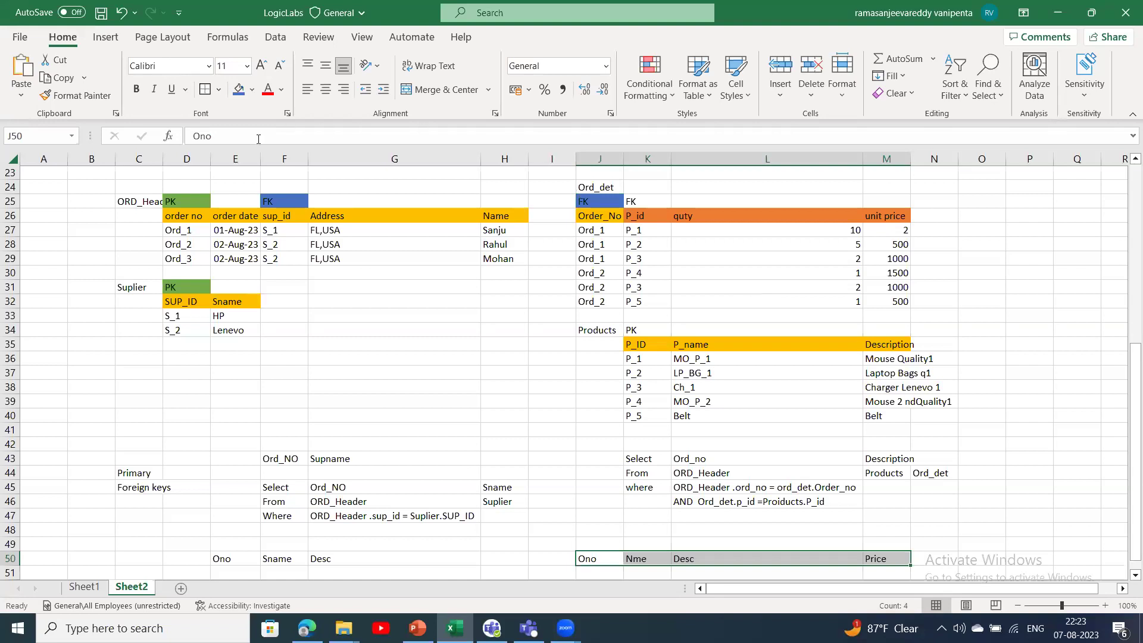
click(175, 188)
drag(290, 218, 916, 302)
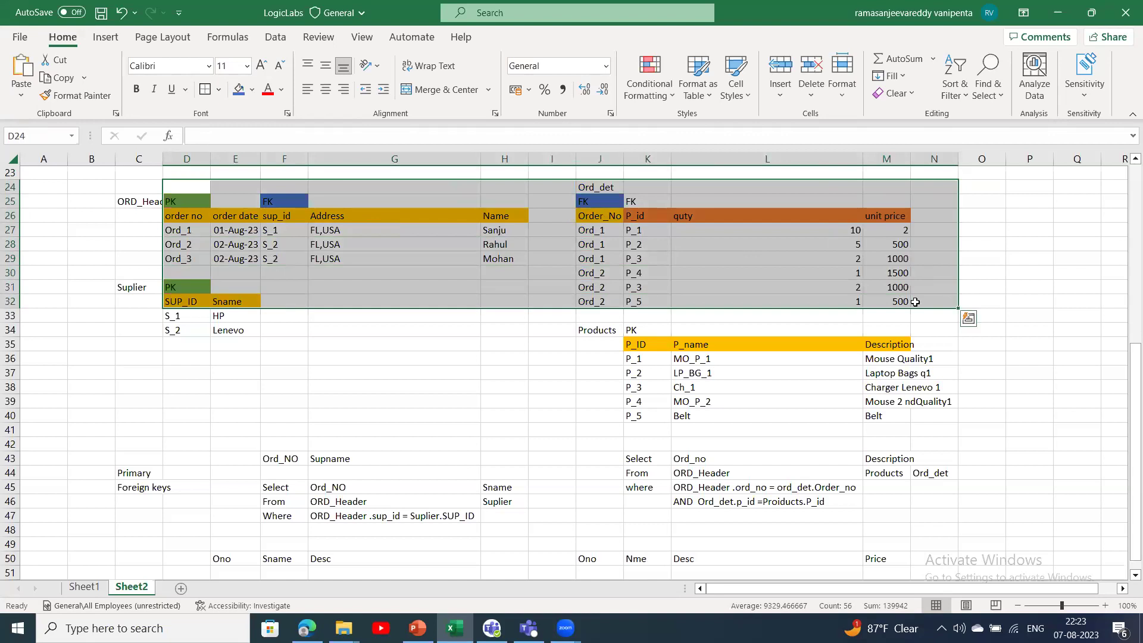
- On Sheet1, replace the O1 label in I26 of the blue schema block with Purchase Module
click(84, 591)
click(436, 527)
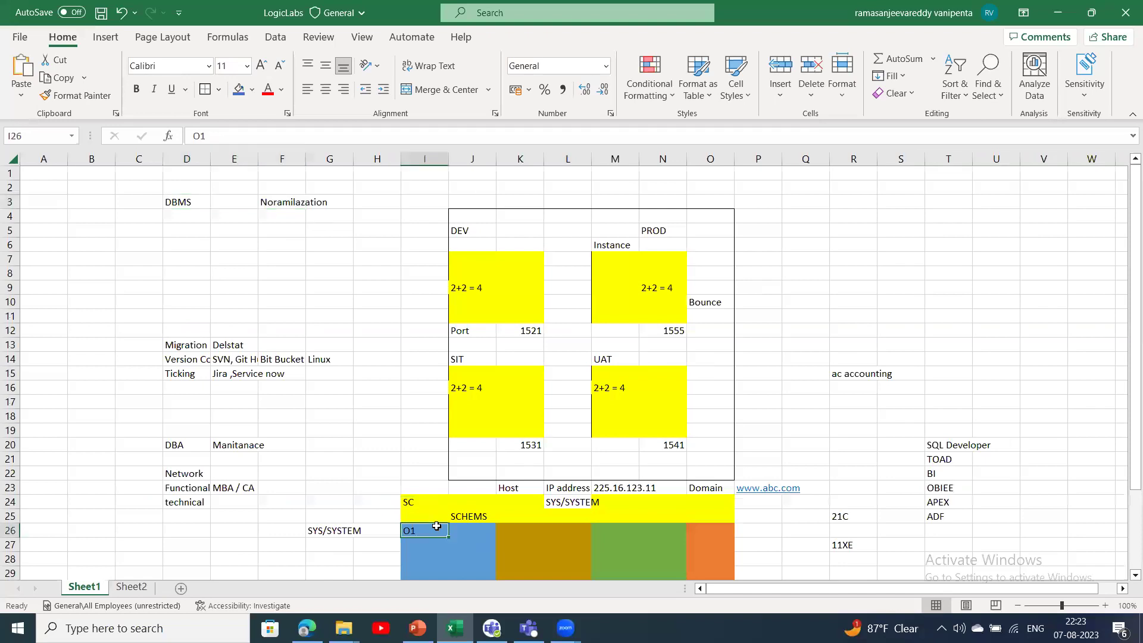
key(Down)
key(Down)
key(Down)
key(Down)
key(Down)
key(Down)
key(Down)
key(Down)
key(Down)
key(Down)
key(Down)
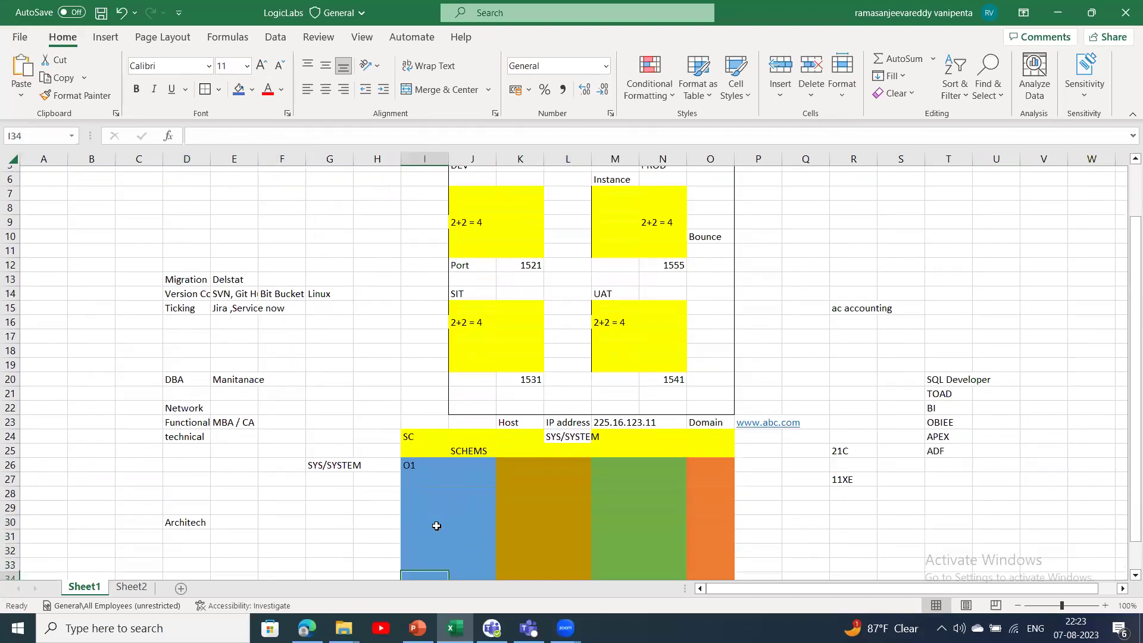
key(Down)
key(Down)
key(Down)
key(Down)
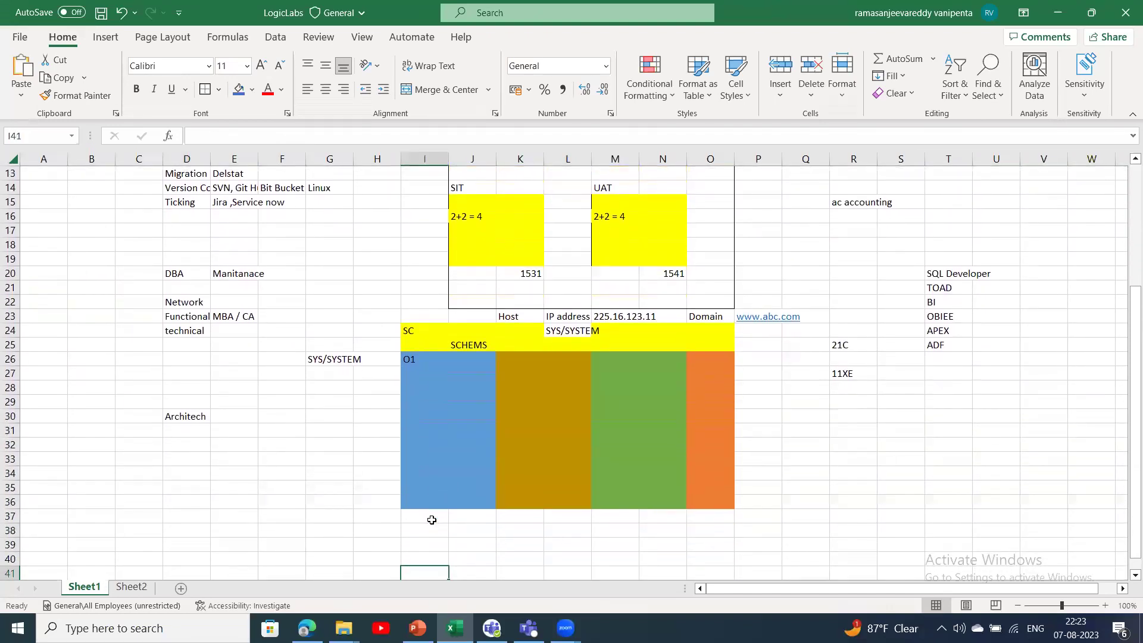
key(Up)
key(Up)
click(432, 357)
key(BackSpace)
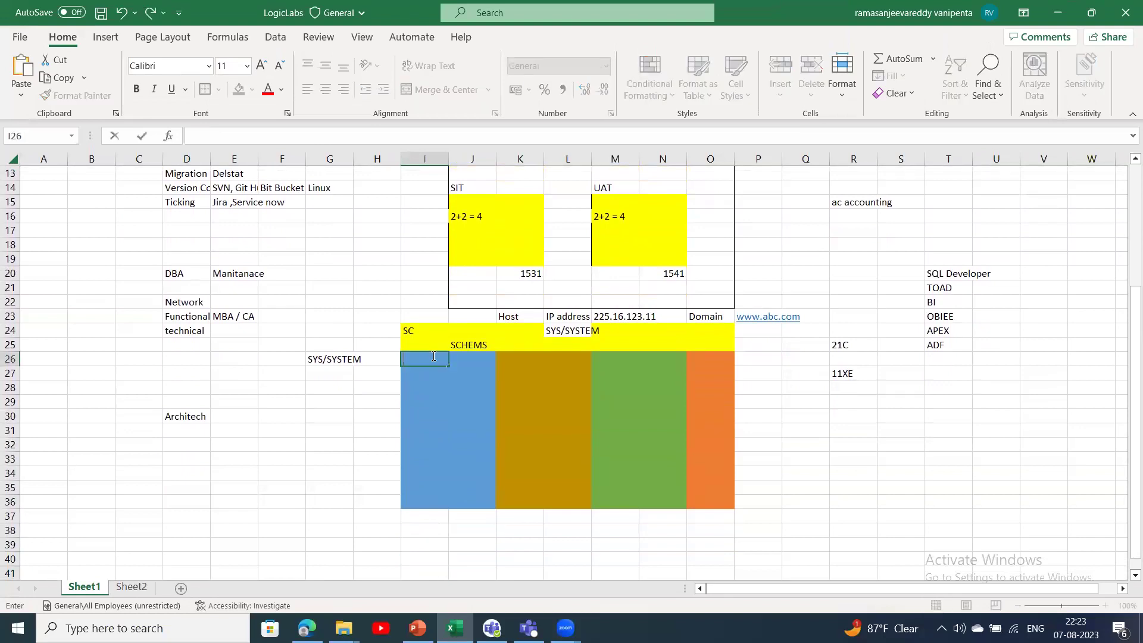
text(Purchase Module)
click(439, 403)
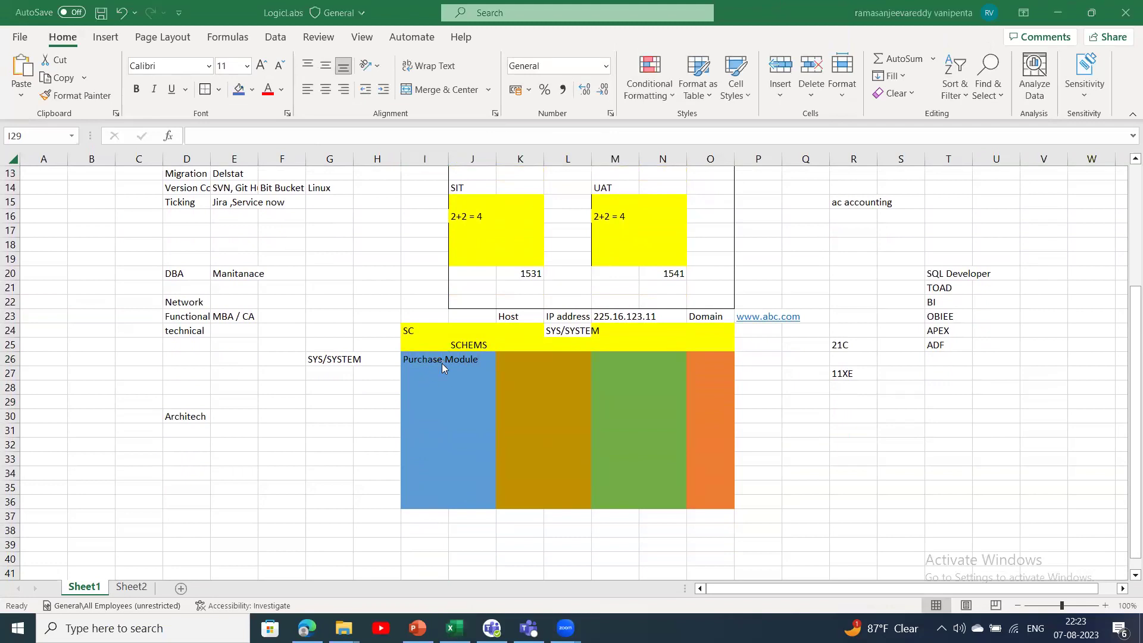
- Return to Sheet2 and examine the Ord_det unit price column and the empty column beside the Products descriptions
click(127, 586)
drag(181, 201, 890, 275)
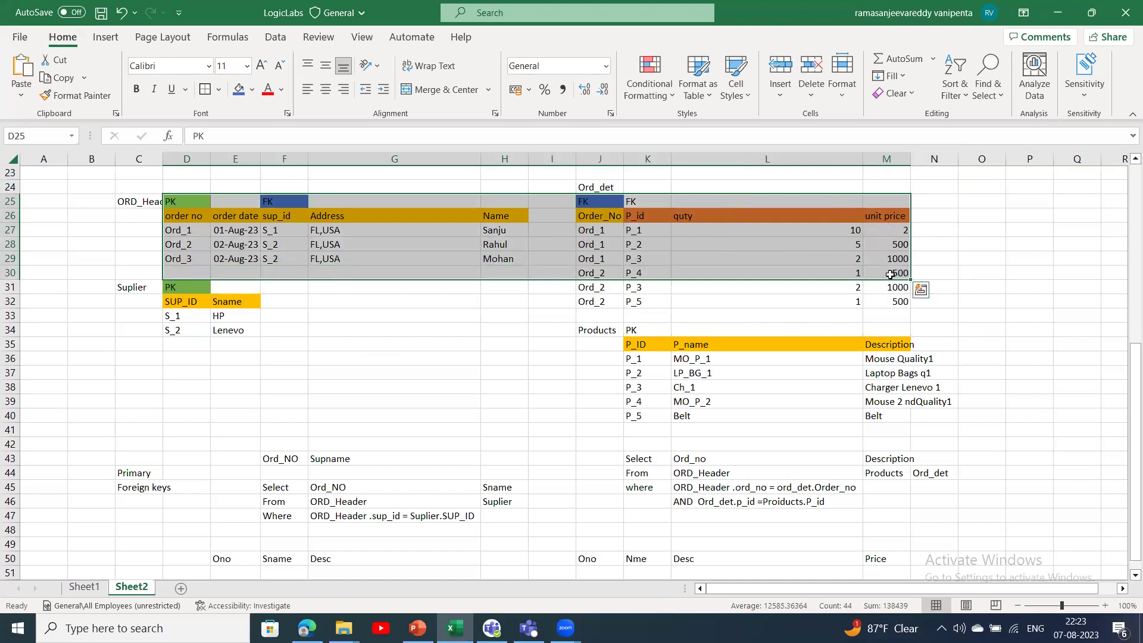
click(900, 212)
drag(899, 228, 900, 301)
drag(927, 344, 928, 417)
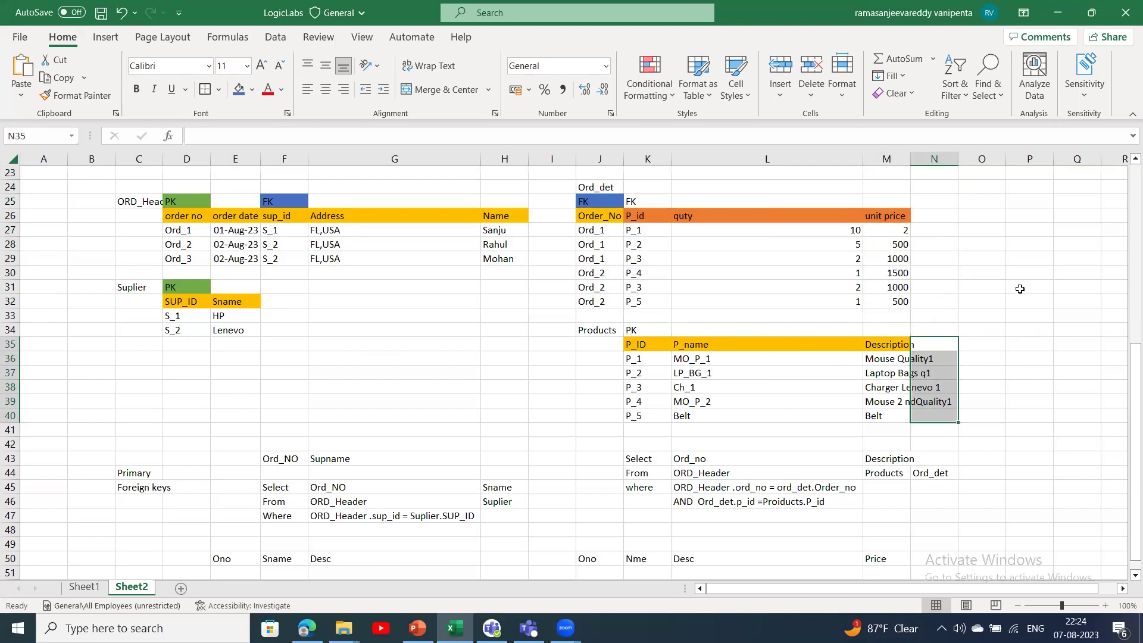
drag(890, 216, 890, 299)
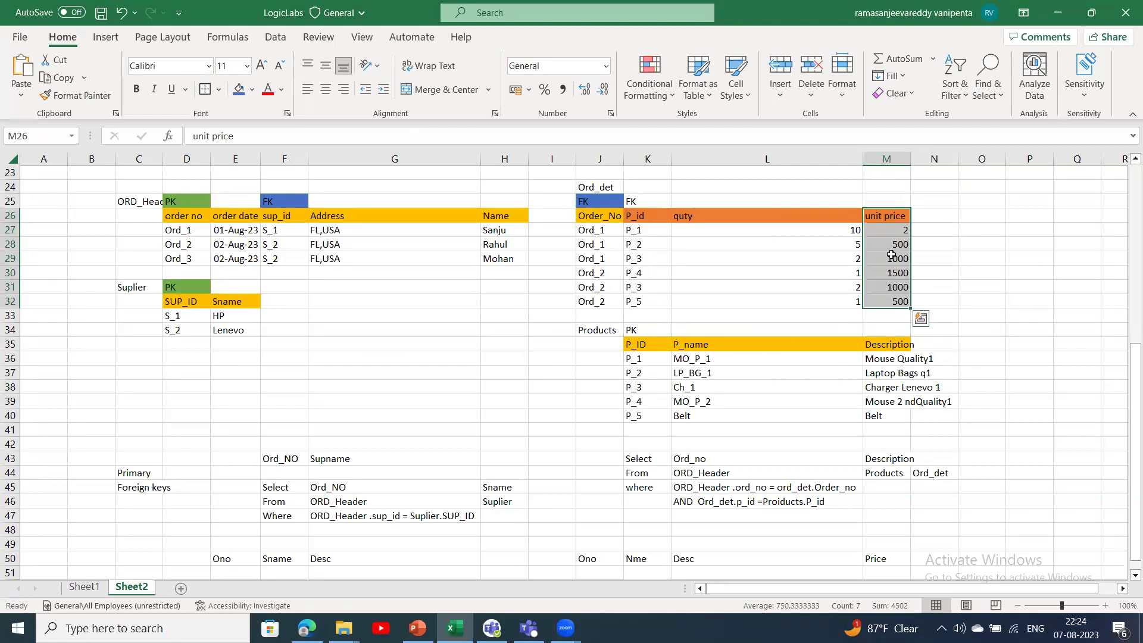
click(925, 334)
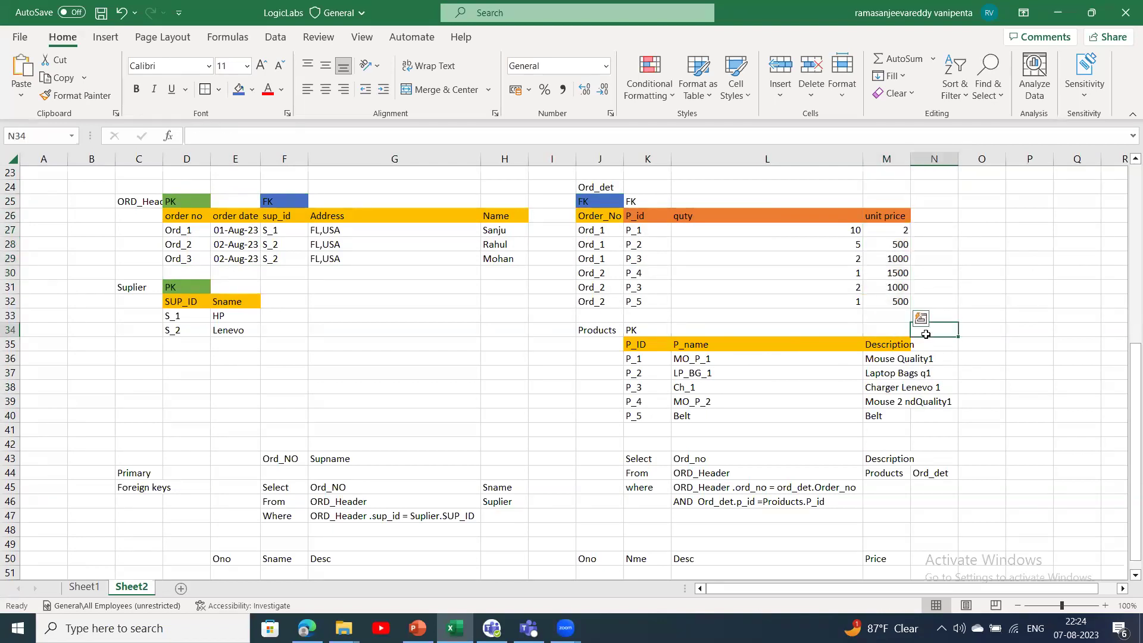
click(926, 344)
drag(890, 216, 908, 302)
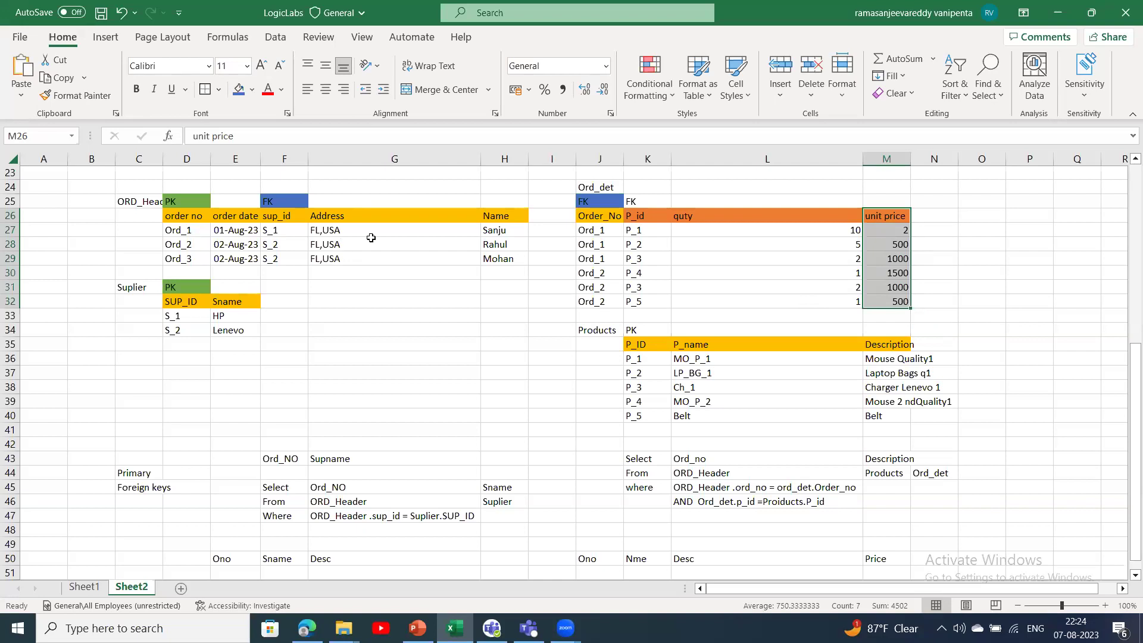
click(897, 228)
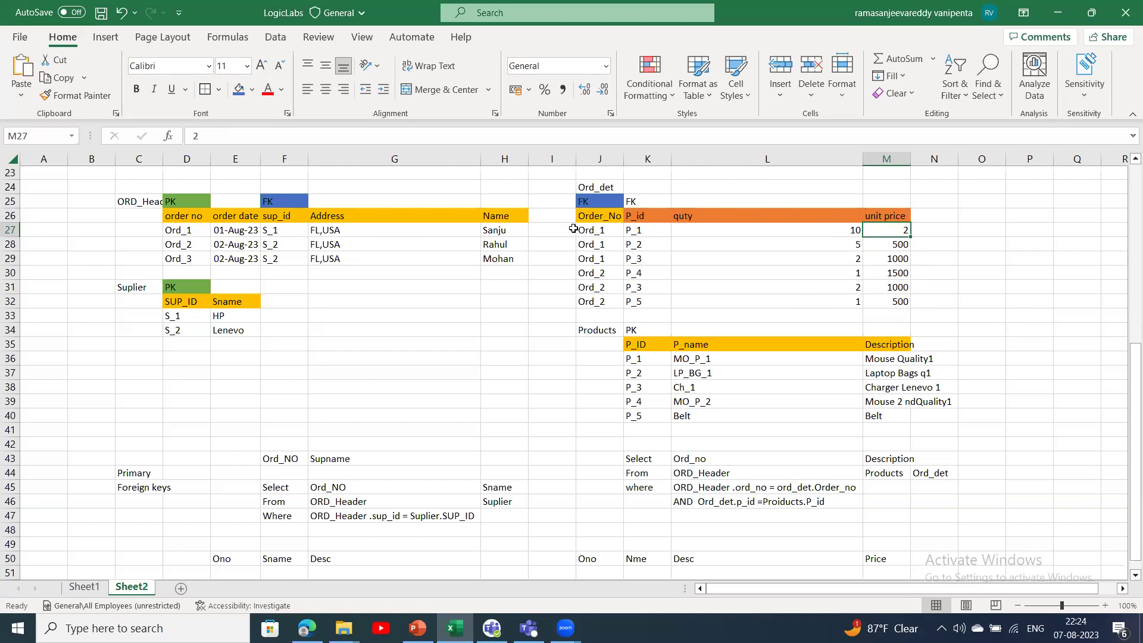
- Add a Unit price header to the Products table in N35 and fit column M's width to its contents
drag(902, 215, 898, 304)
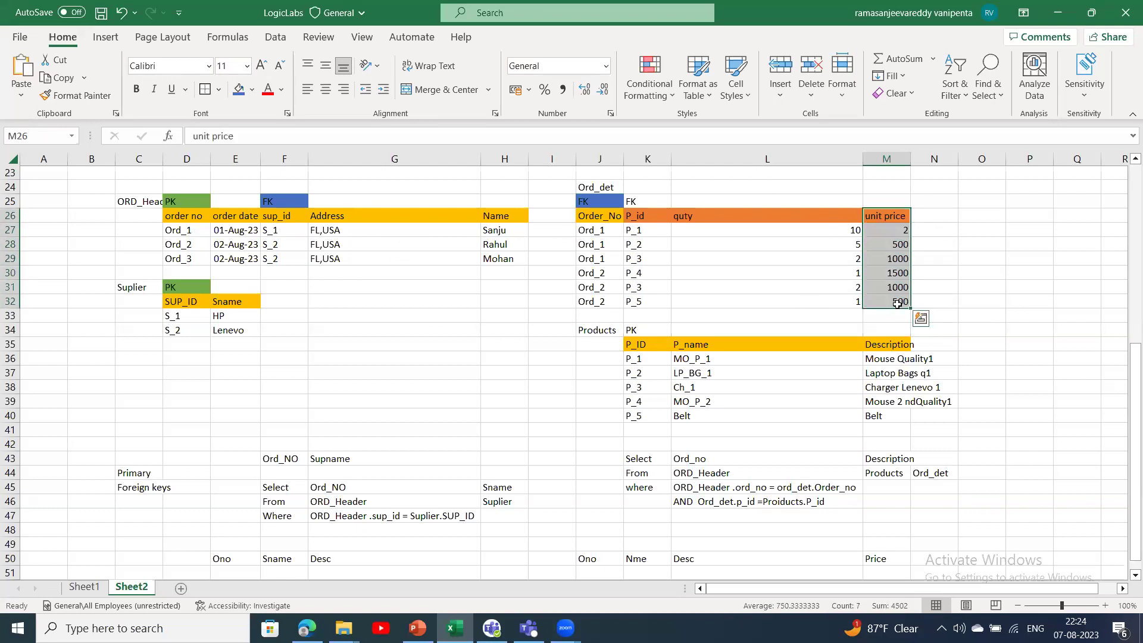
key(ctrl+c)
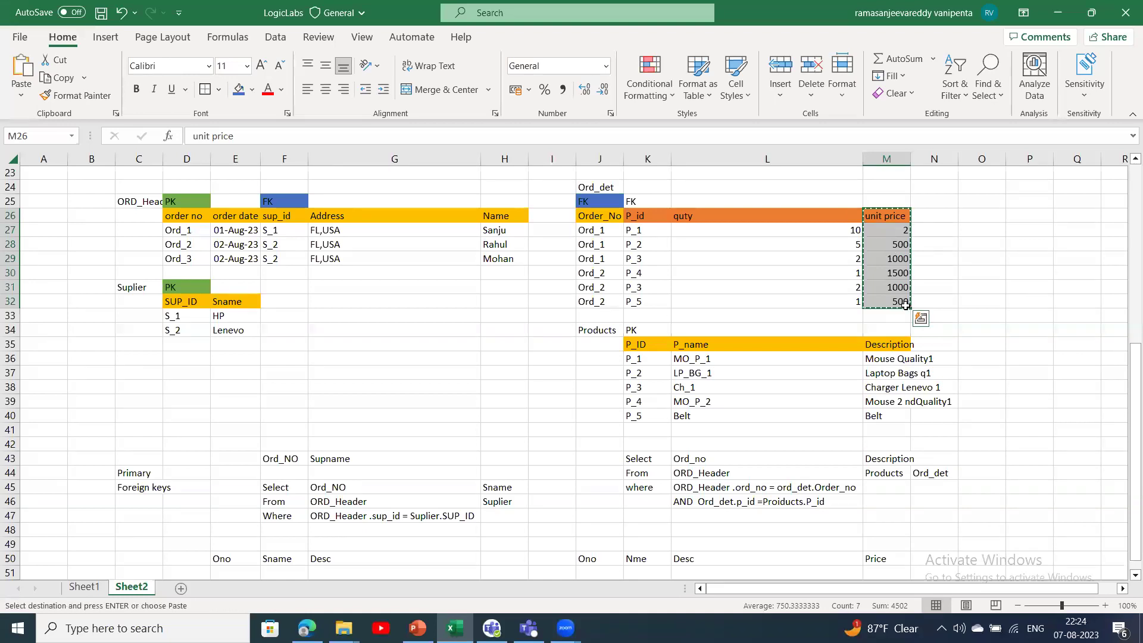
click(930, 339)
text(U)
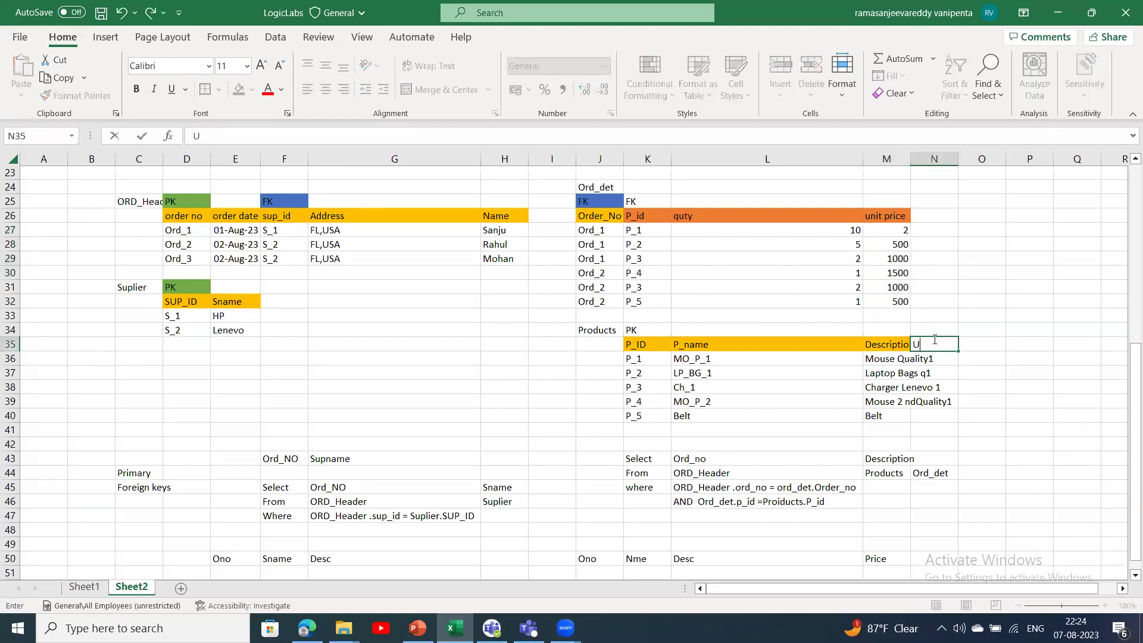
text(nit price)
click(903, 150)
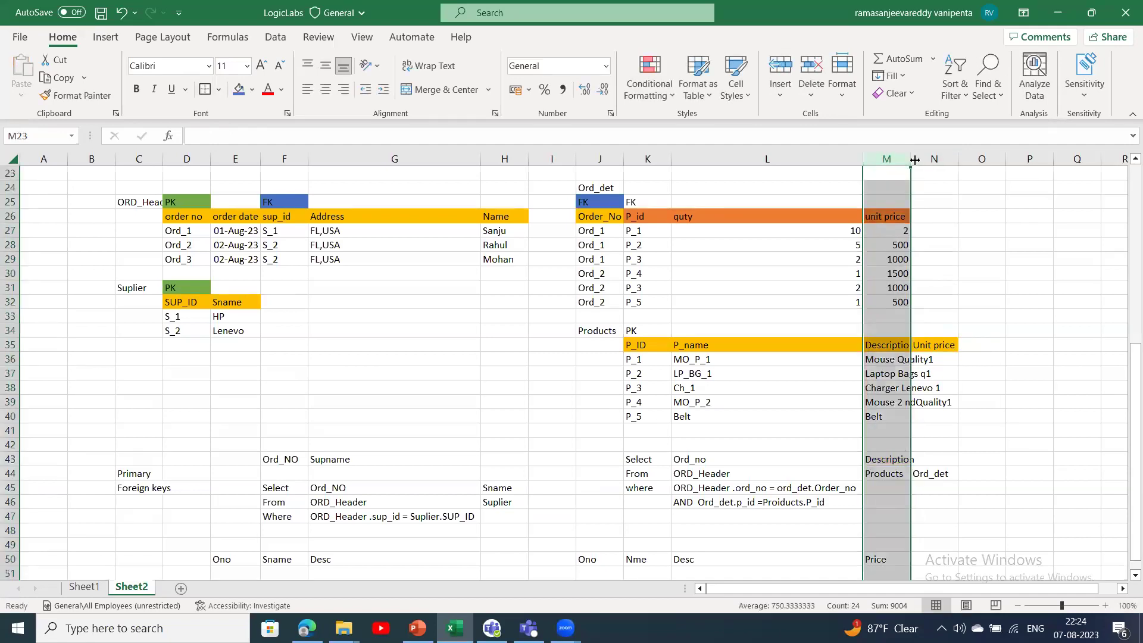
double_click(911, 150)
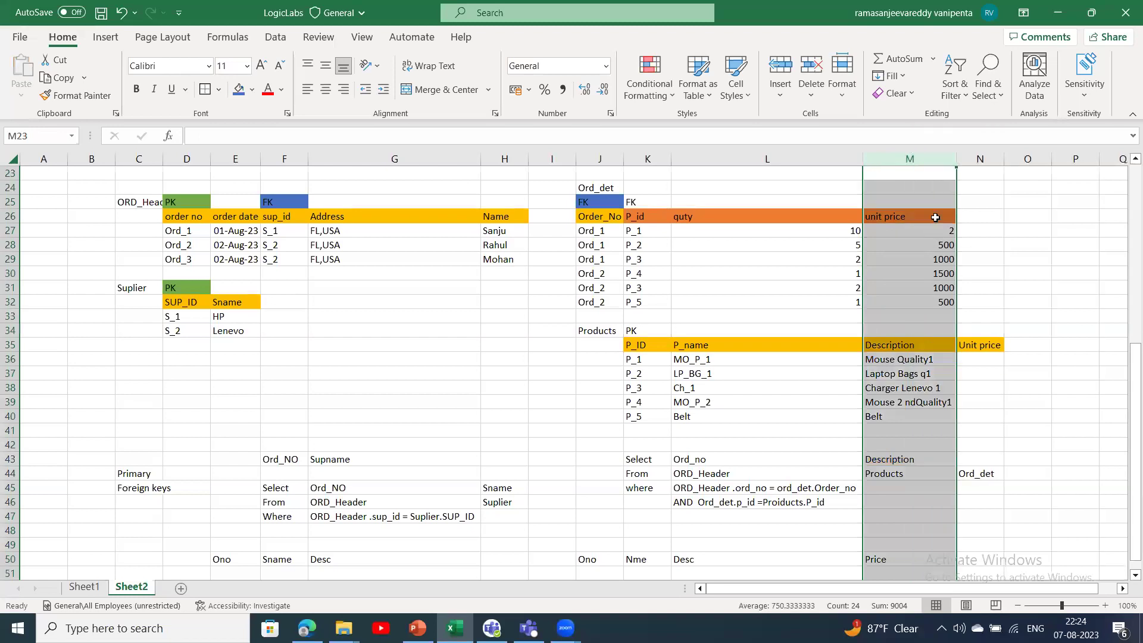
- Fill the Products table's Unit price cells N36:N40 with 2, 500, 1000, 1500 and 500, matching the Ord_det prices for each product
drag(931, 231, 930, 289)
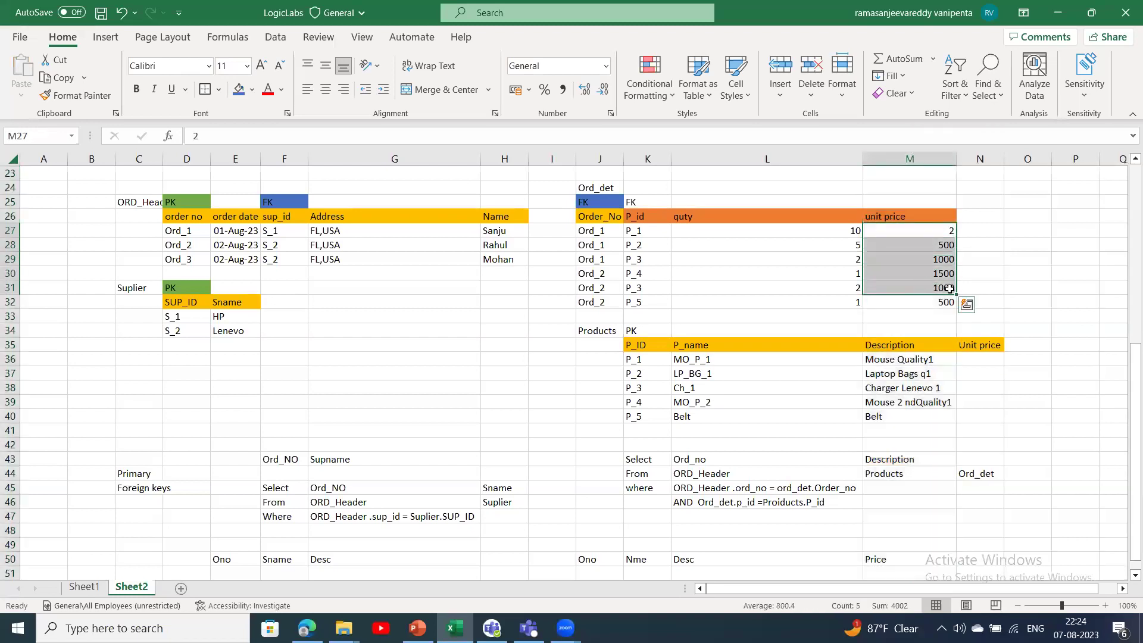
click(973, 364)
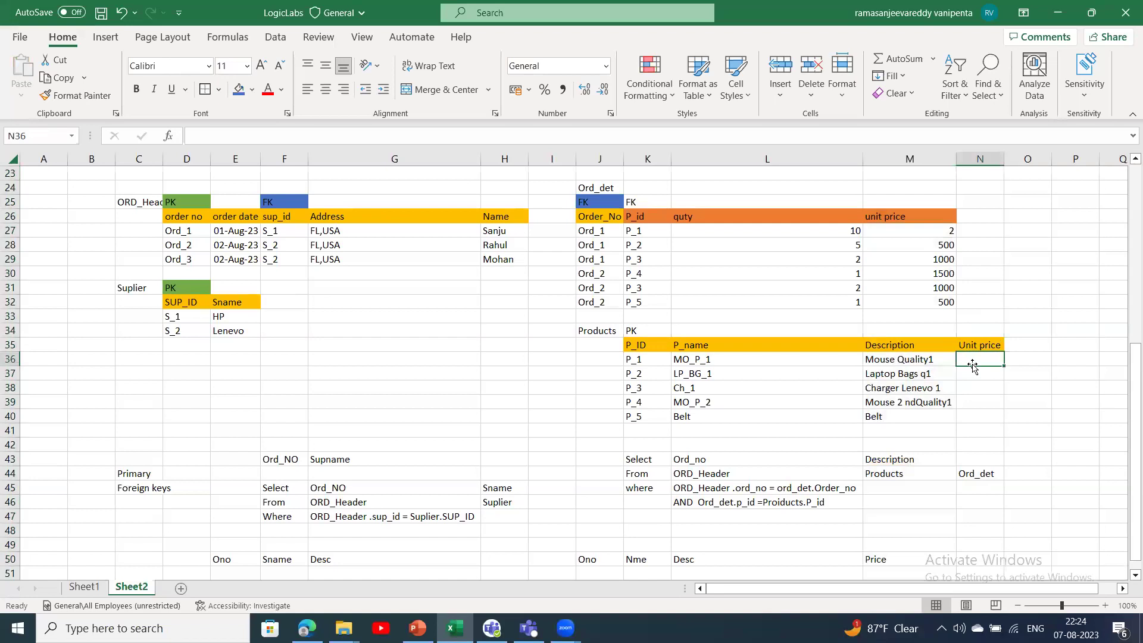
text(2)
key(Return)
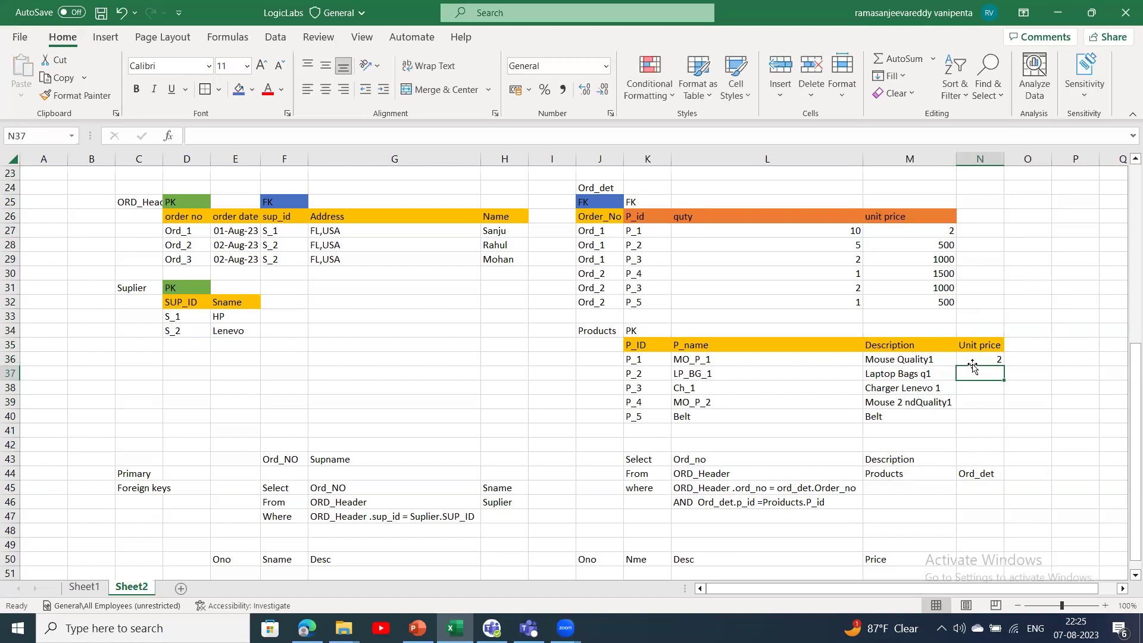
text(500)
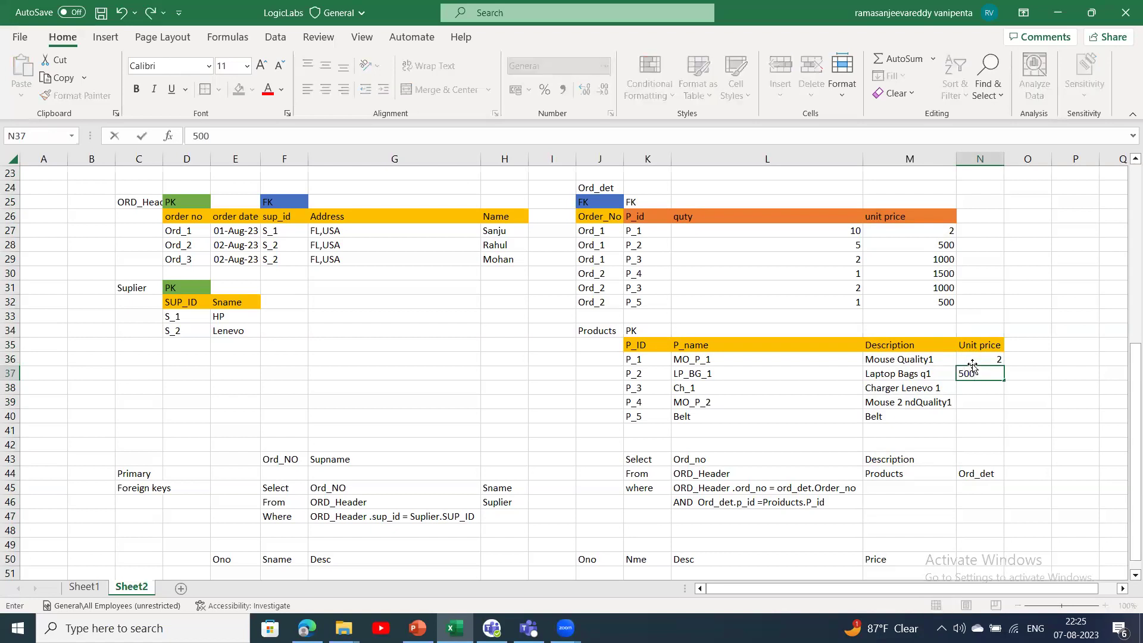
key(Return)
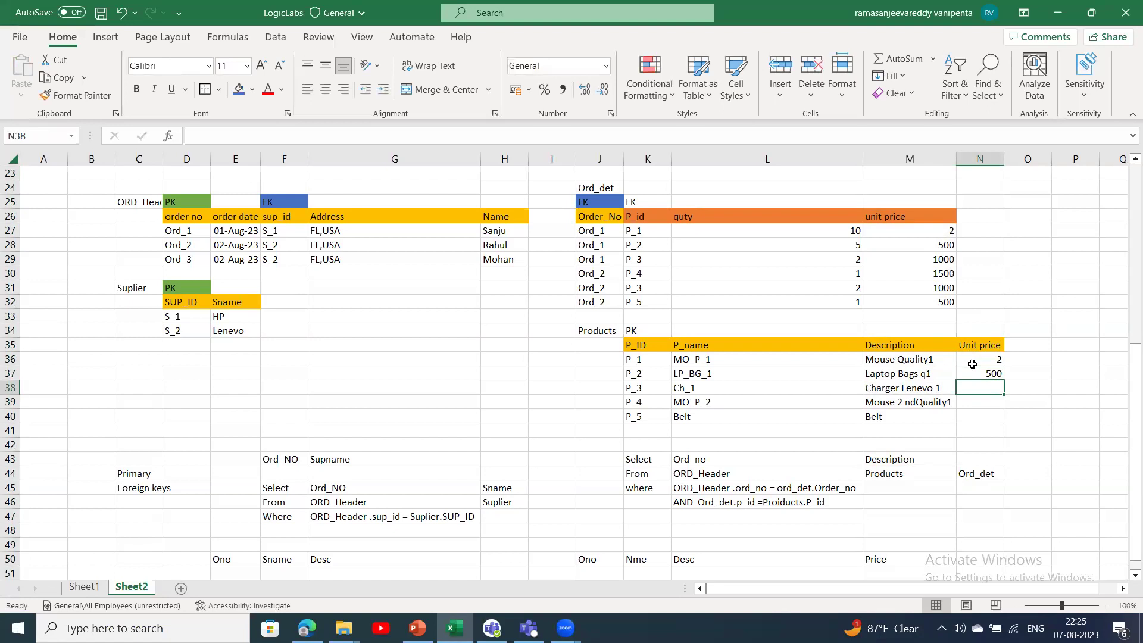
text(1000)
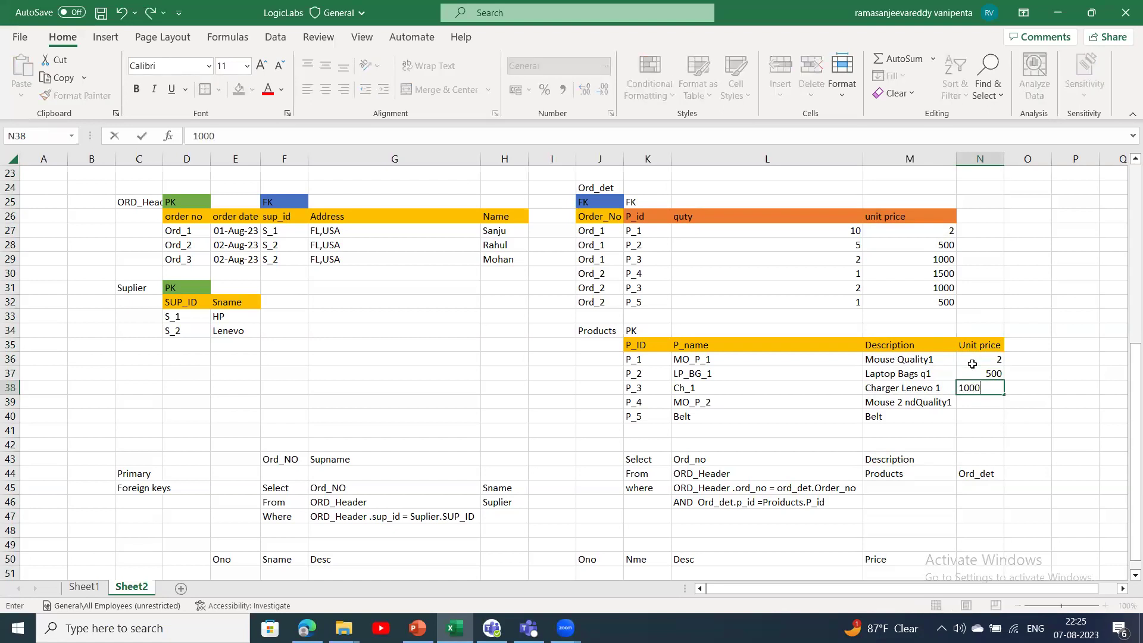
key(Return)
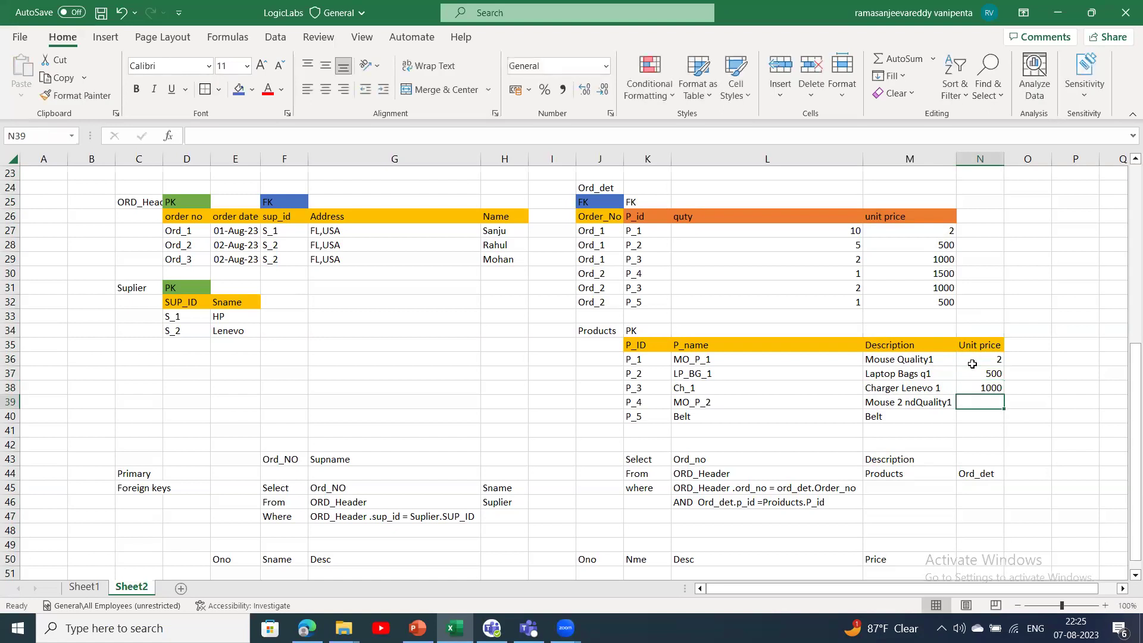
text(1500)
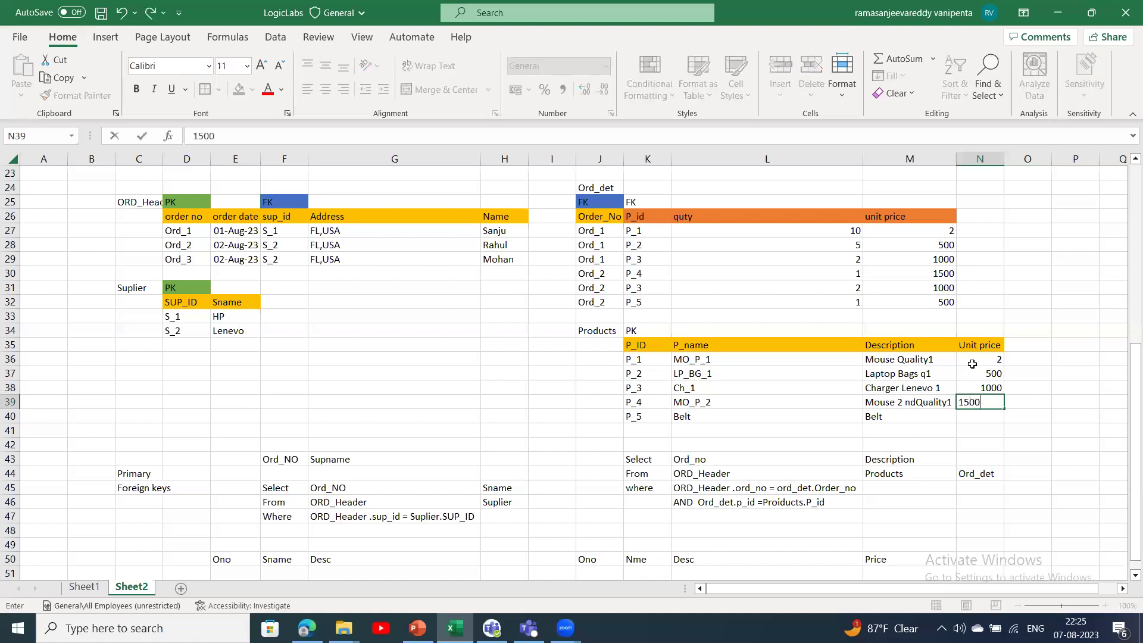
key(Return)
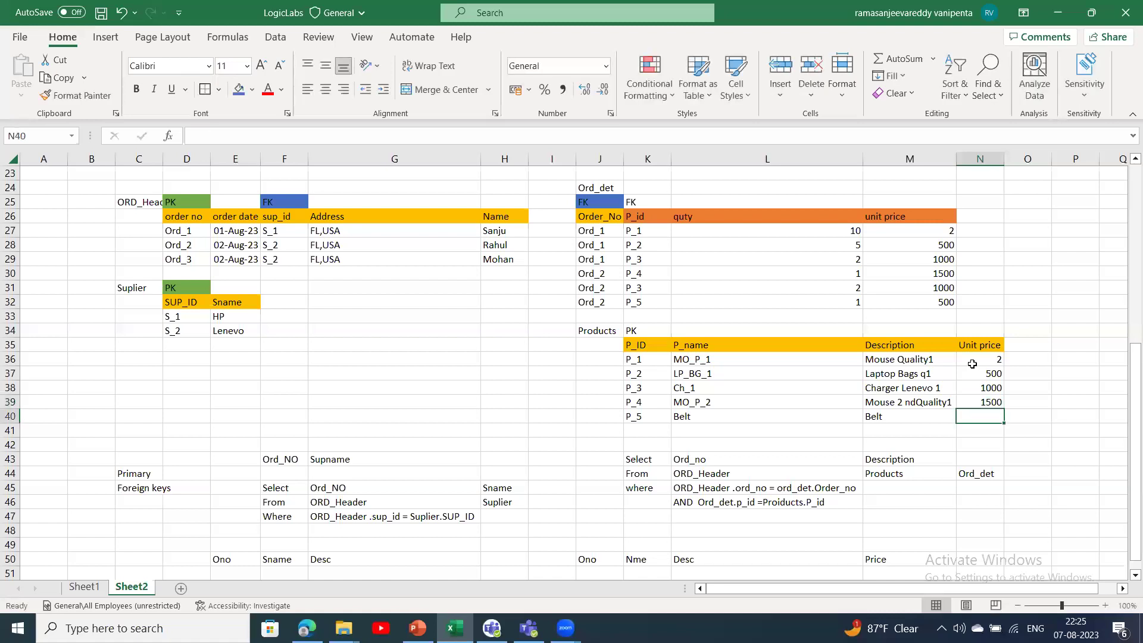
text(500)
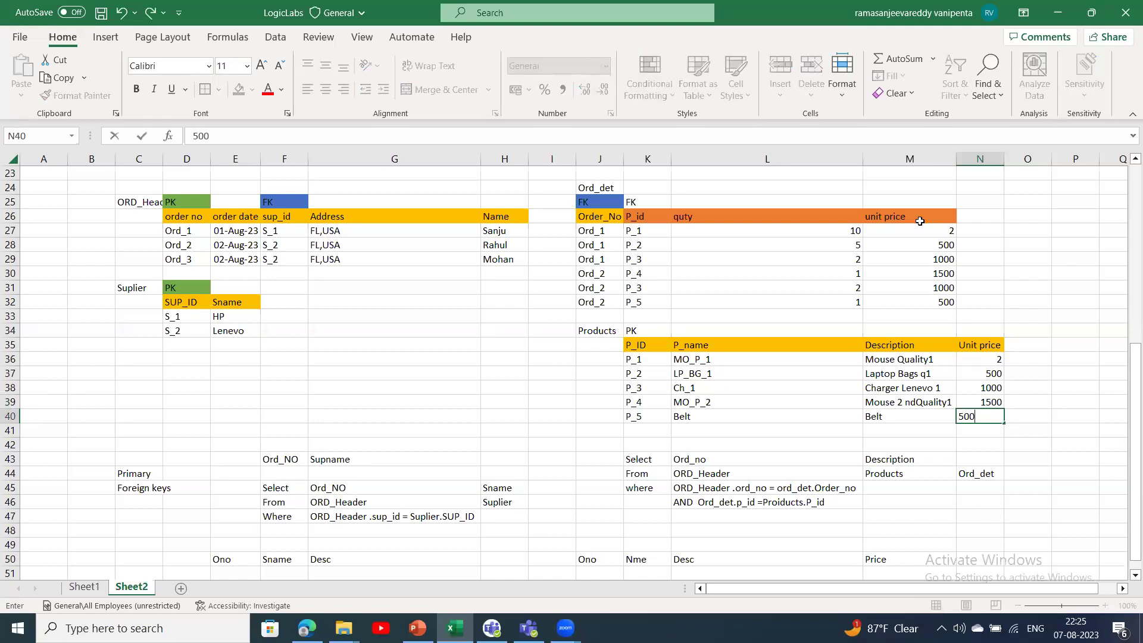
- Clear the unit price header and all its values from the Ord_det table in M26:M32
drag(920, 221, 920, 299)
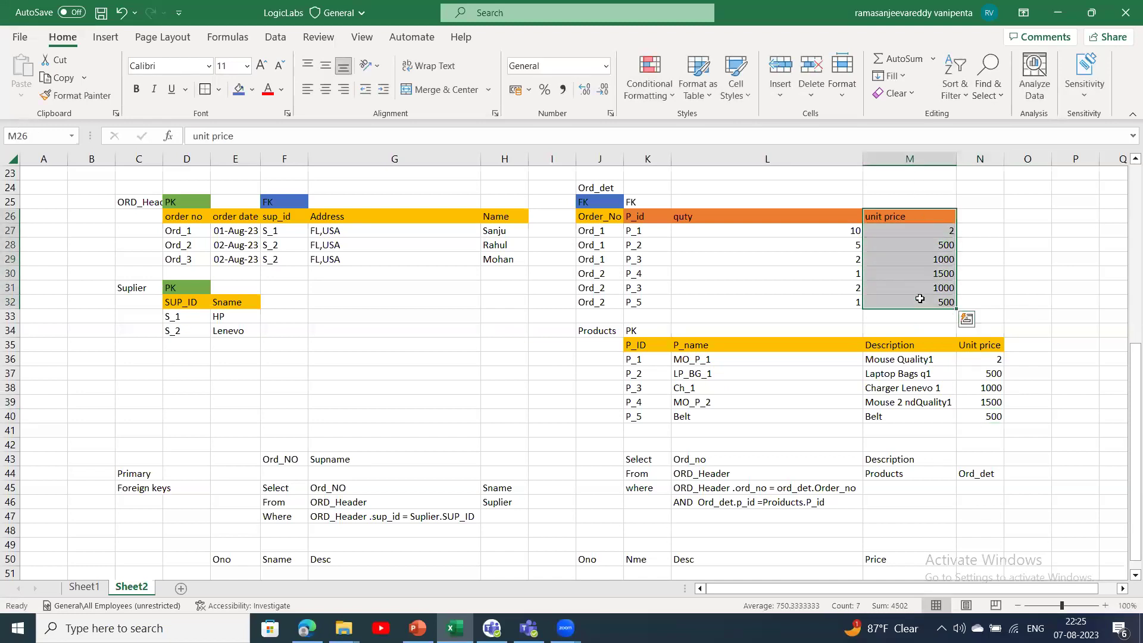
key(Delete)
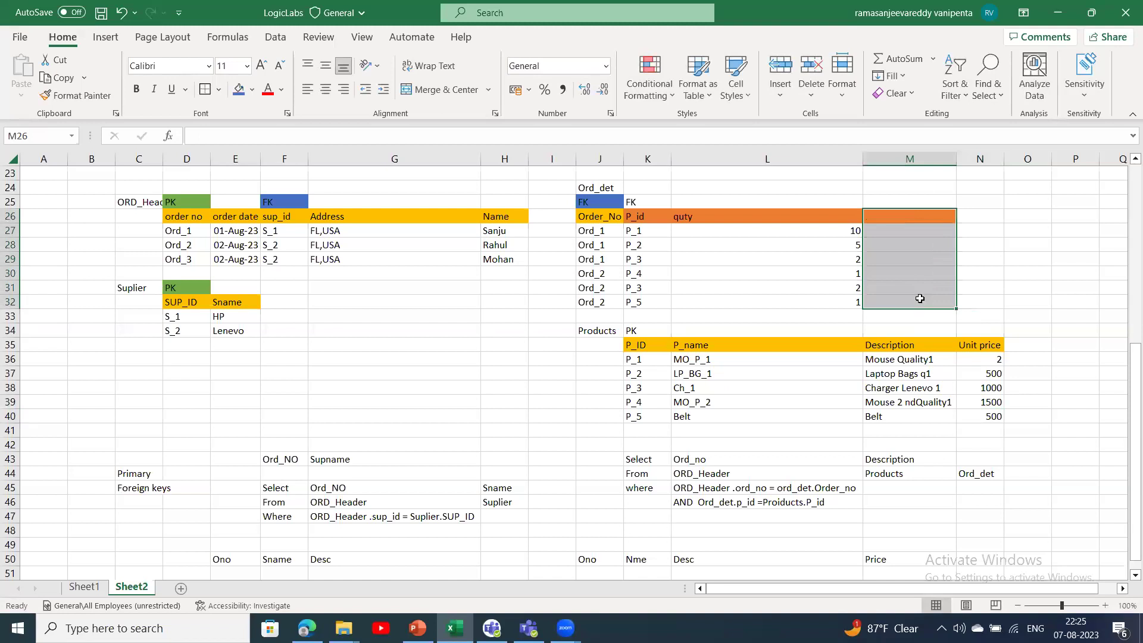
click(1040, 293)
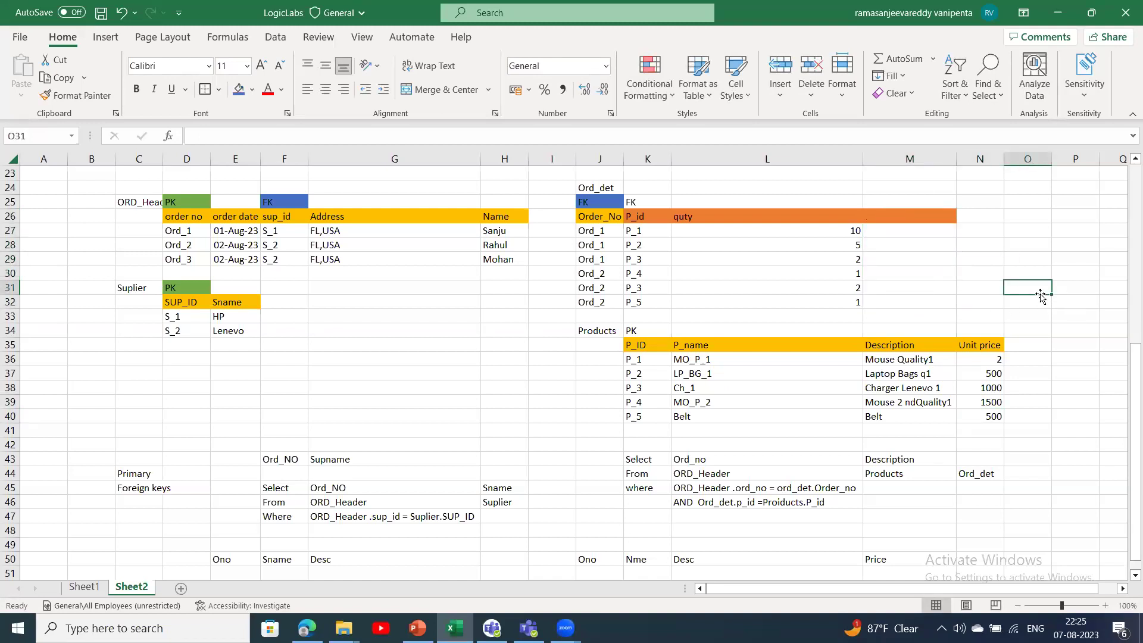
- Examine the first product's unit price in the Products table and the quty column of the Ord_det table
click(950, 371)
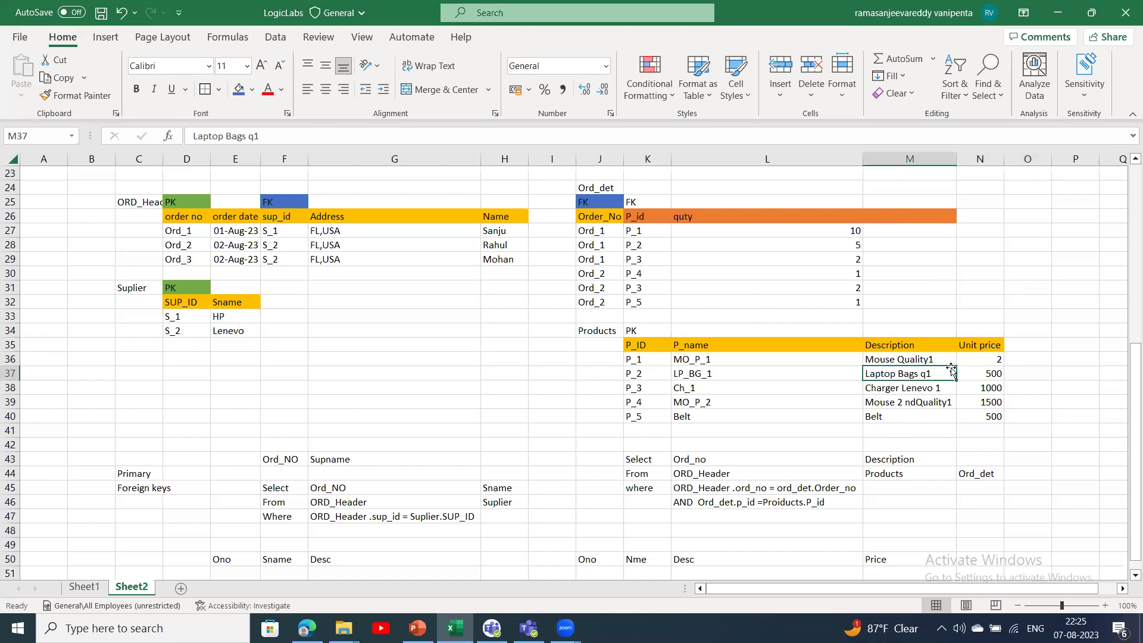
click(994, 357)
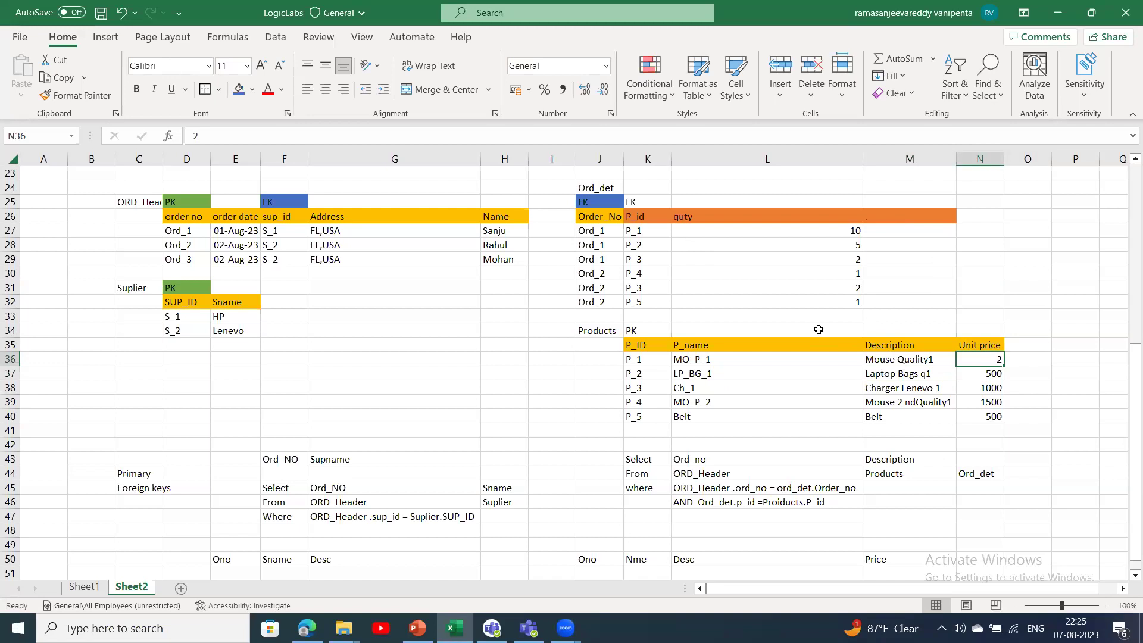
click(829, 244)
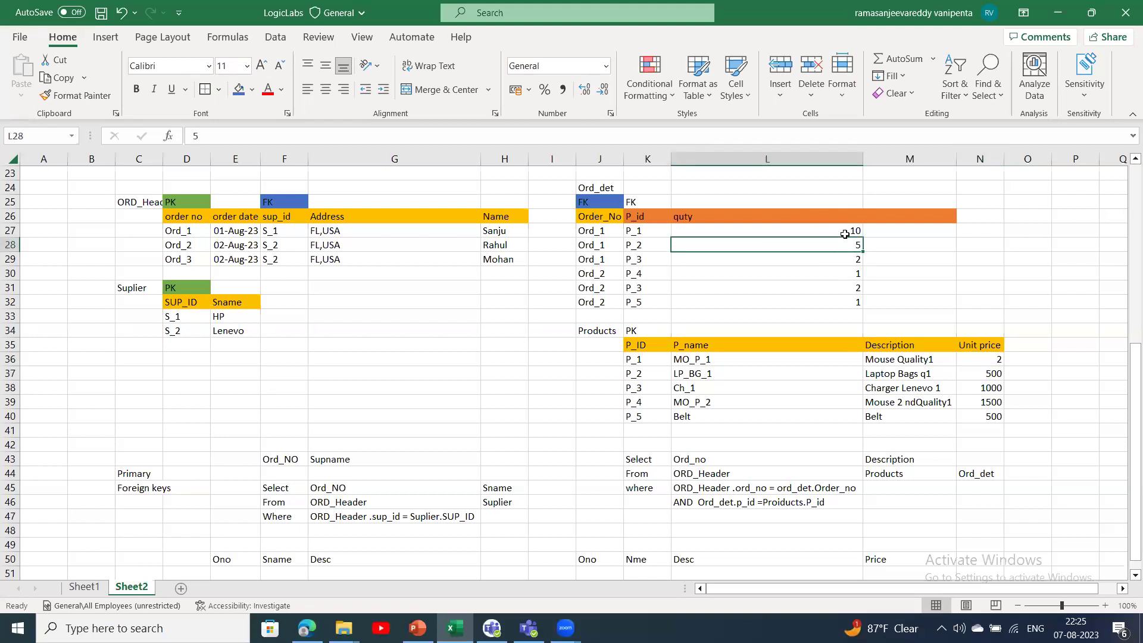
click(827, 220)
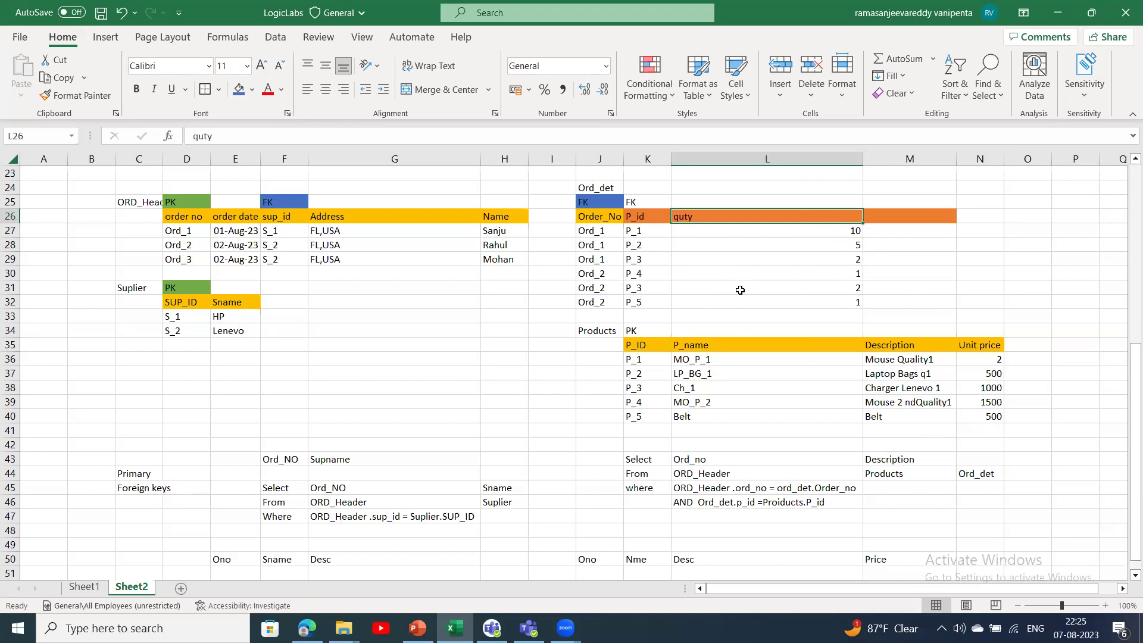
- On Sheet1, list Ordheader in I28 and Ord Detail in I29 under Purchase Module in the blue schema block
click(143, 202)
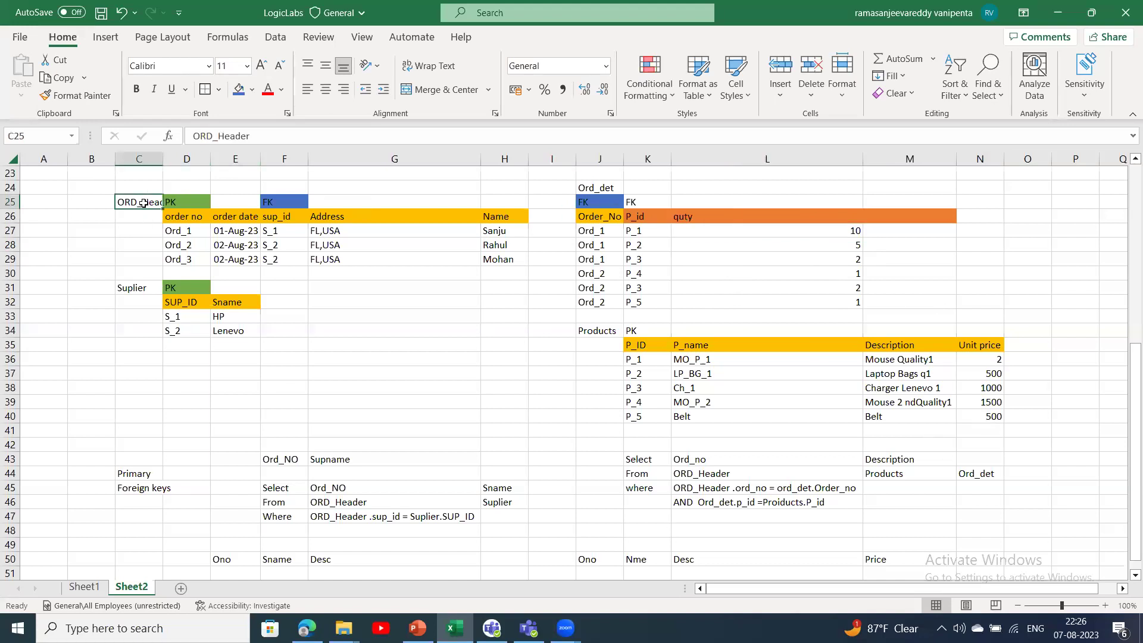
key(ctrl+c)
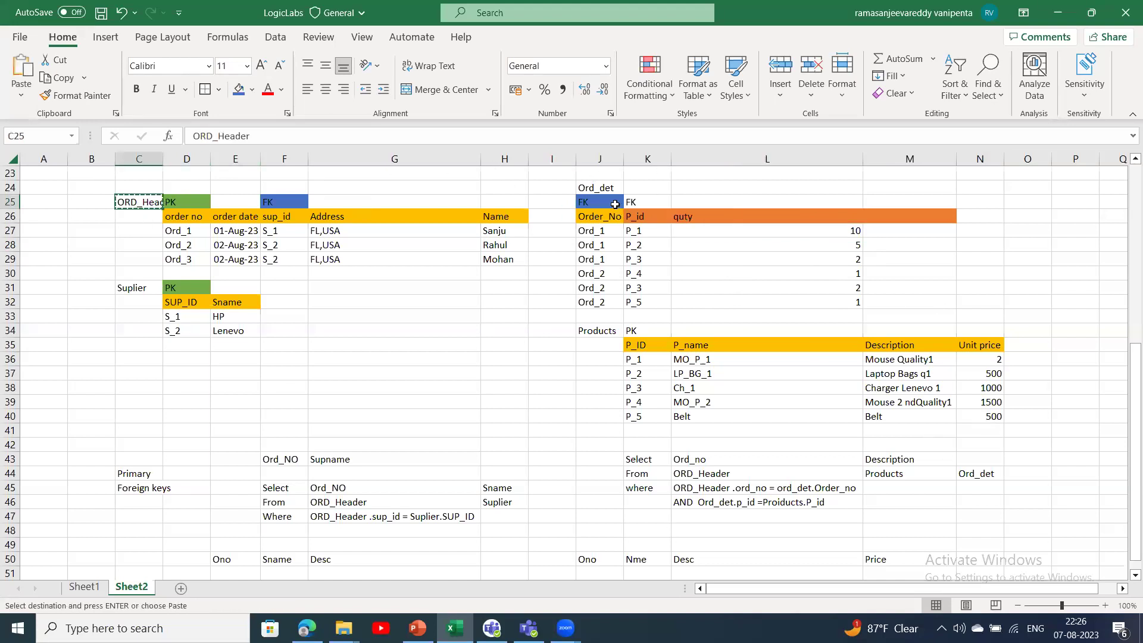
click(94, 588)
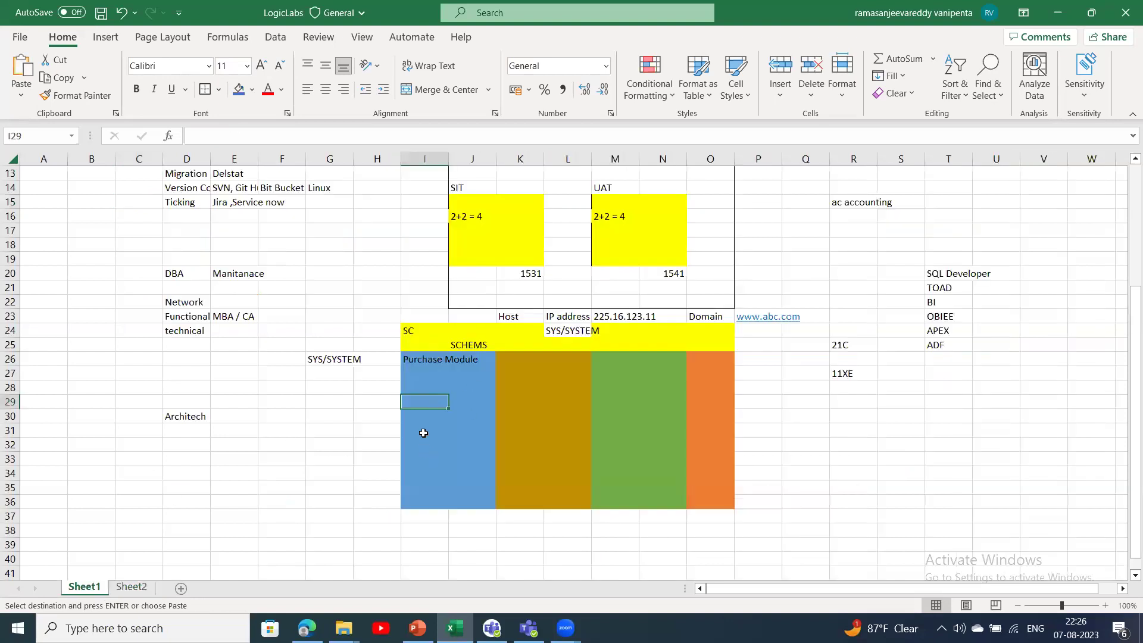
click(421, 386)
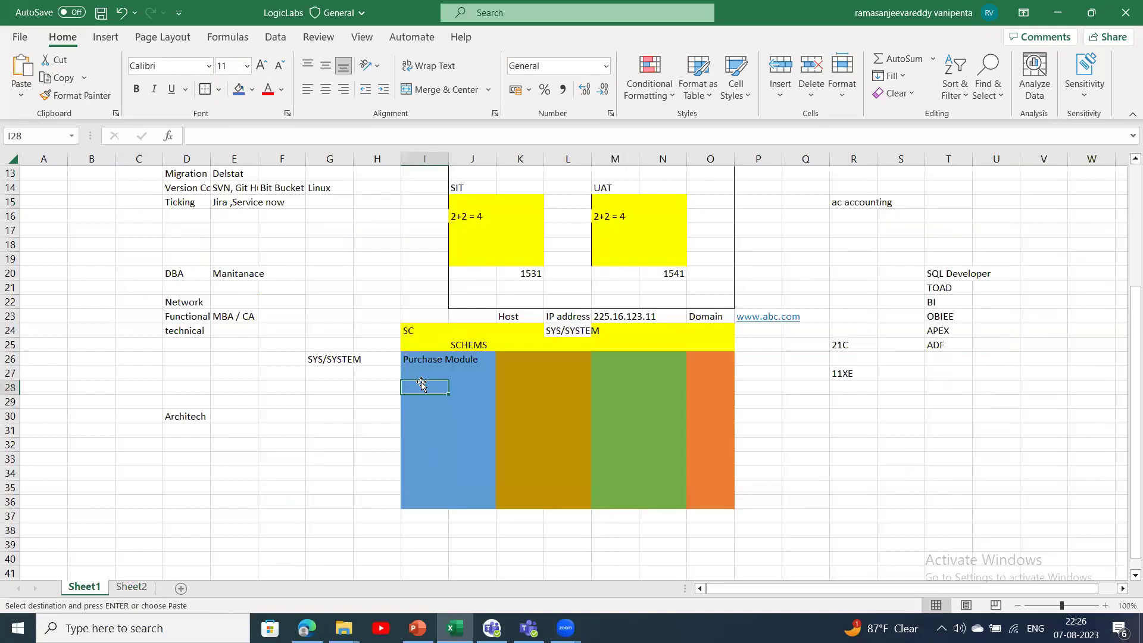
text(Or)
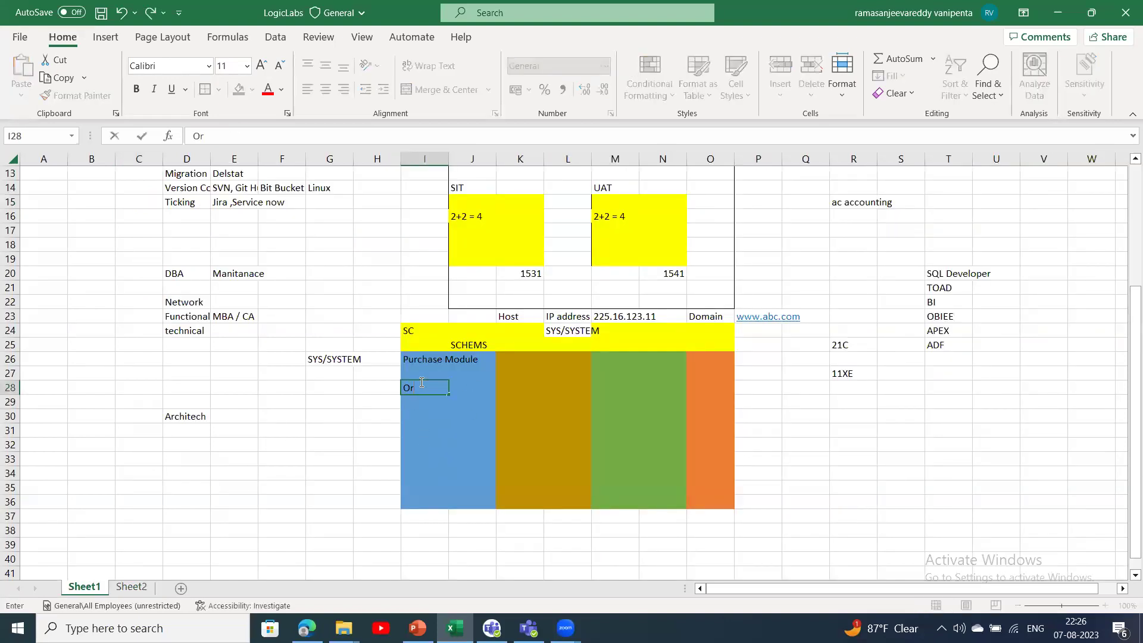
text(dheader)
click(427, 404)
text(Ord Detail)
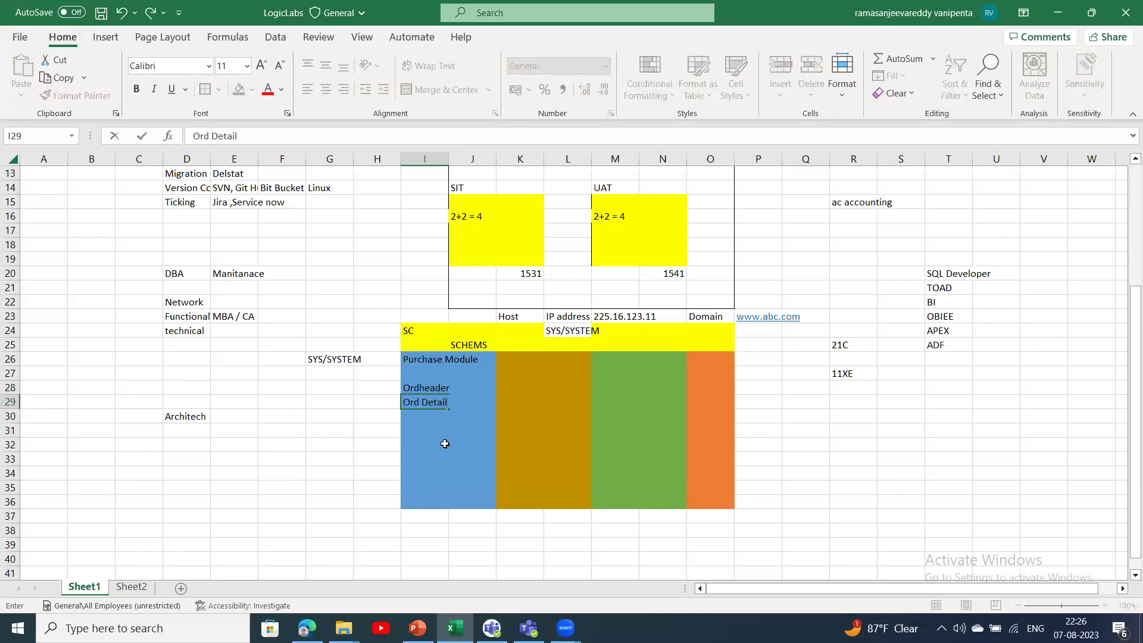
click(428, 433)
click(435, 365)
drag(420, 390, 421, 409)
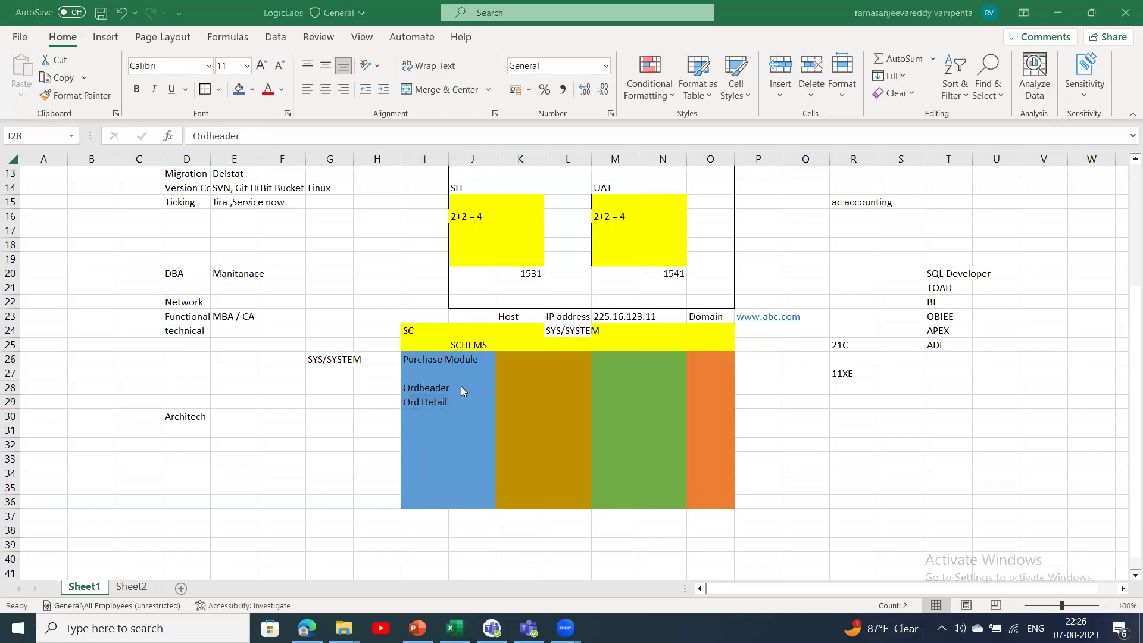
- Check the Suplier table on Sheet2, and label the brown schema block on Sheet1 Supplier in K26
click(131, 587)
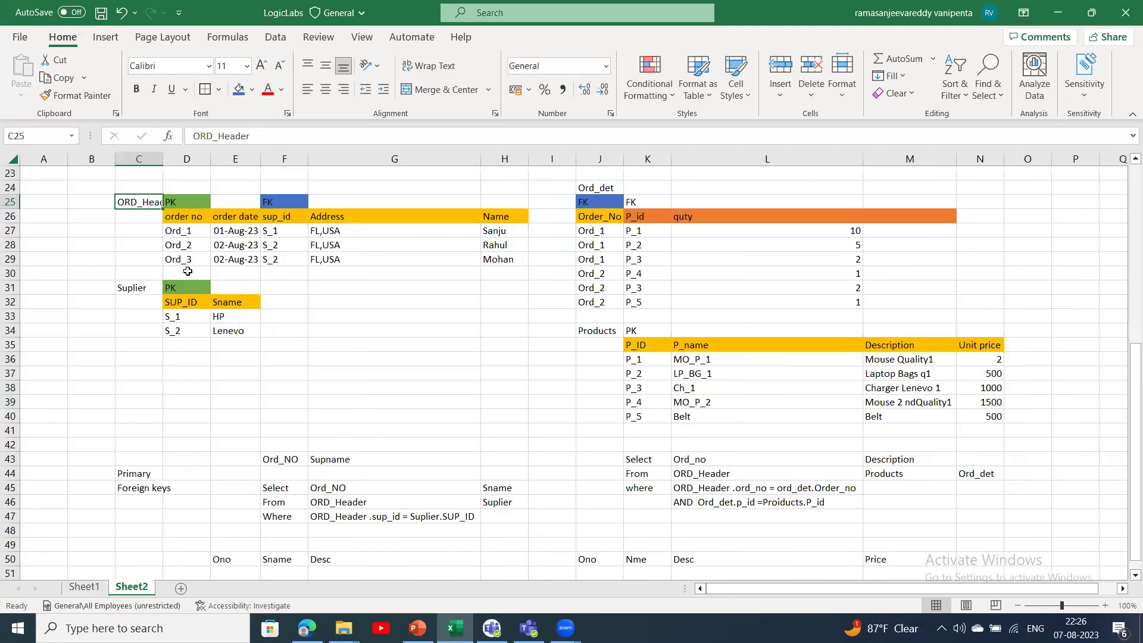
drag(184, 292, 221, 319)
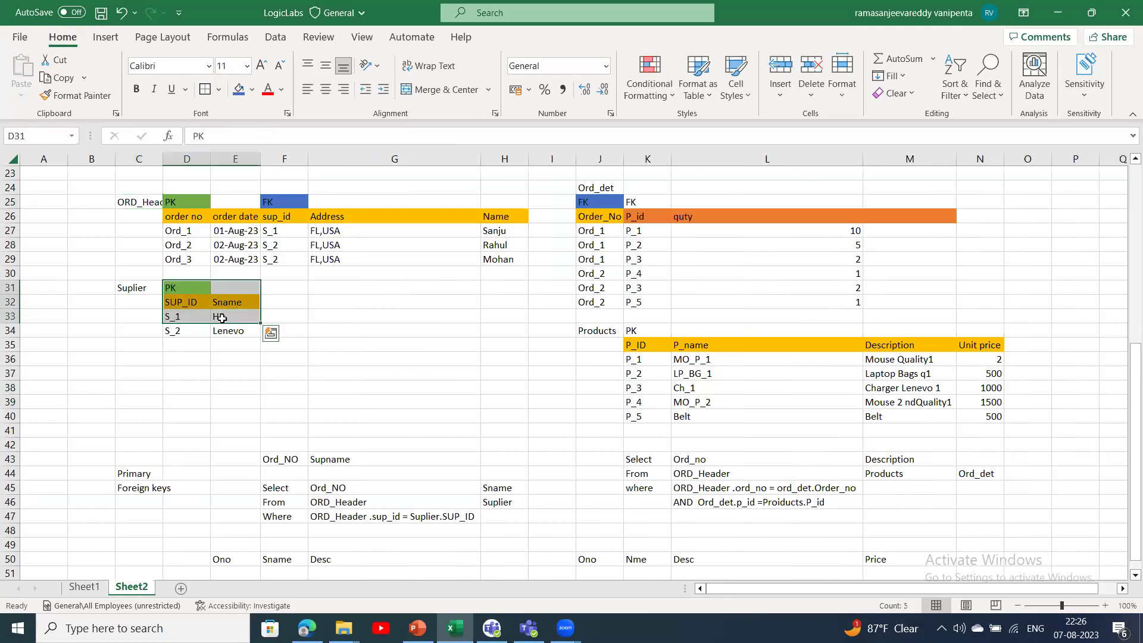
click(92, 588)
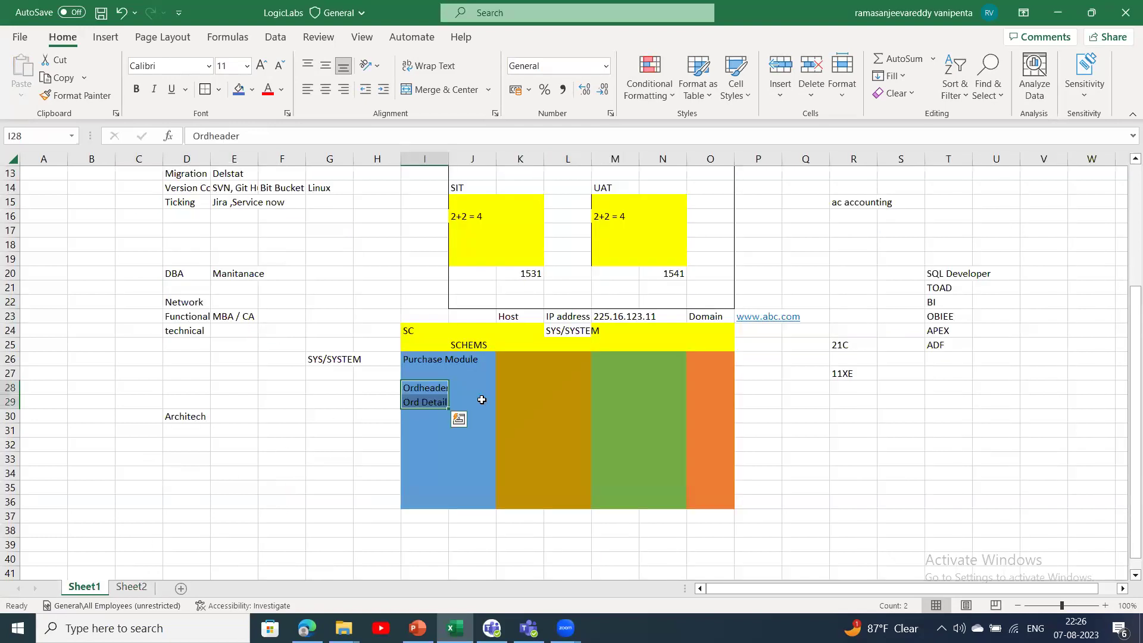
click(519, 362)
text(Supp)
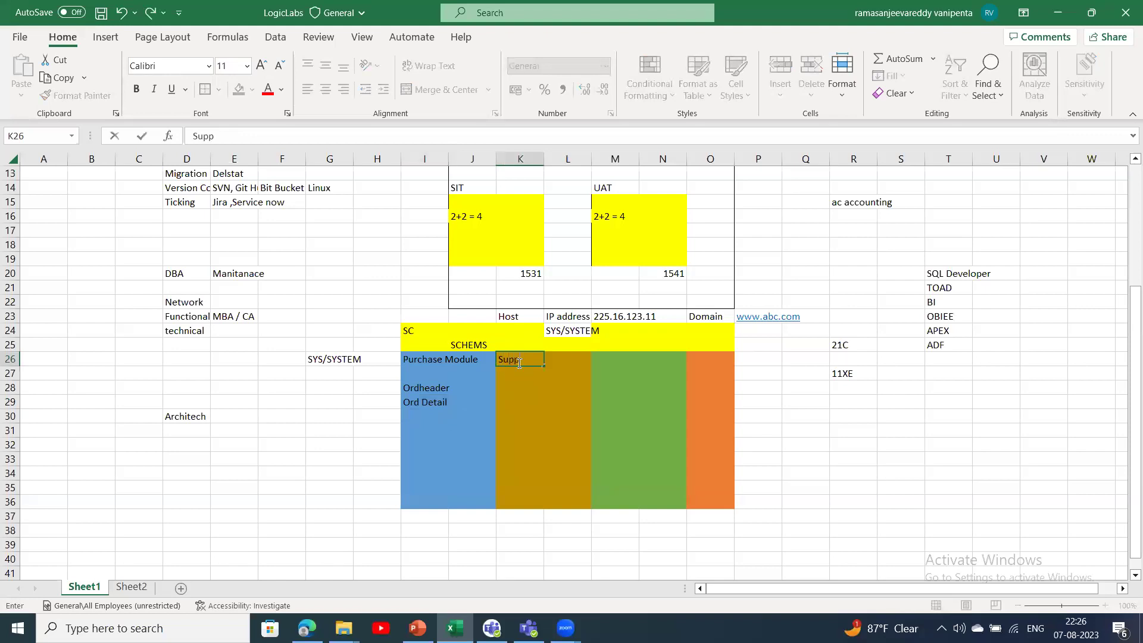
text(lier)
click(519, 390)
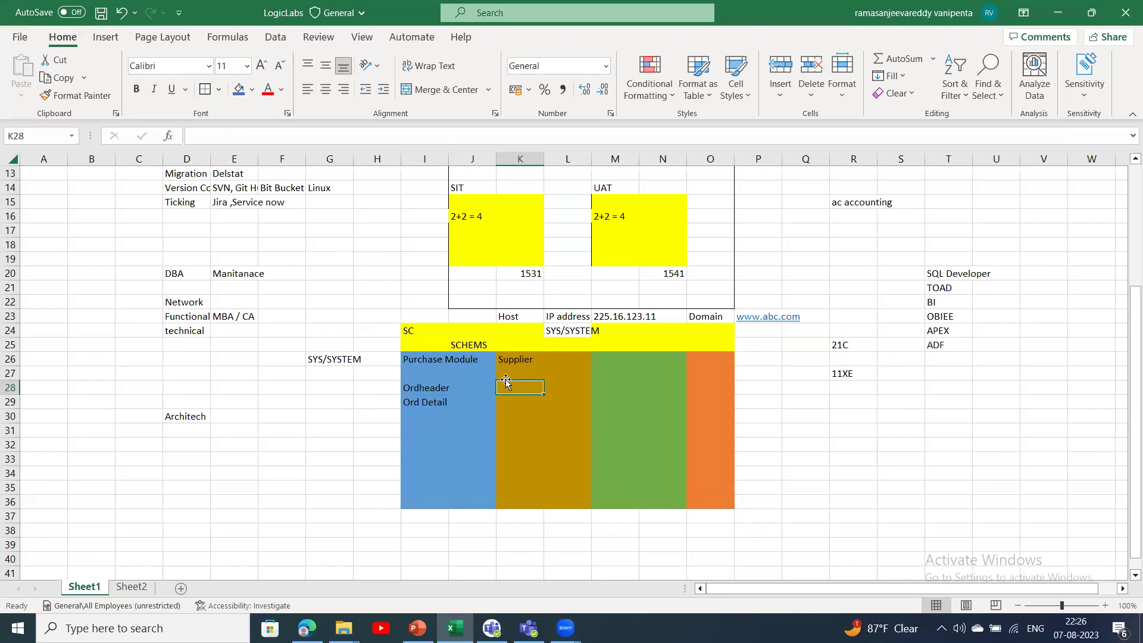
- Compare the Purchase Module block and its order tables with the neighbouring Supplier schema block
click(455, 412)
click(540, 375)
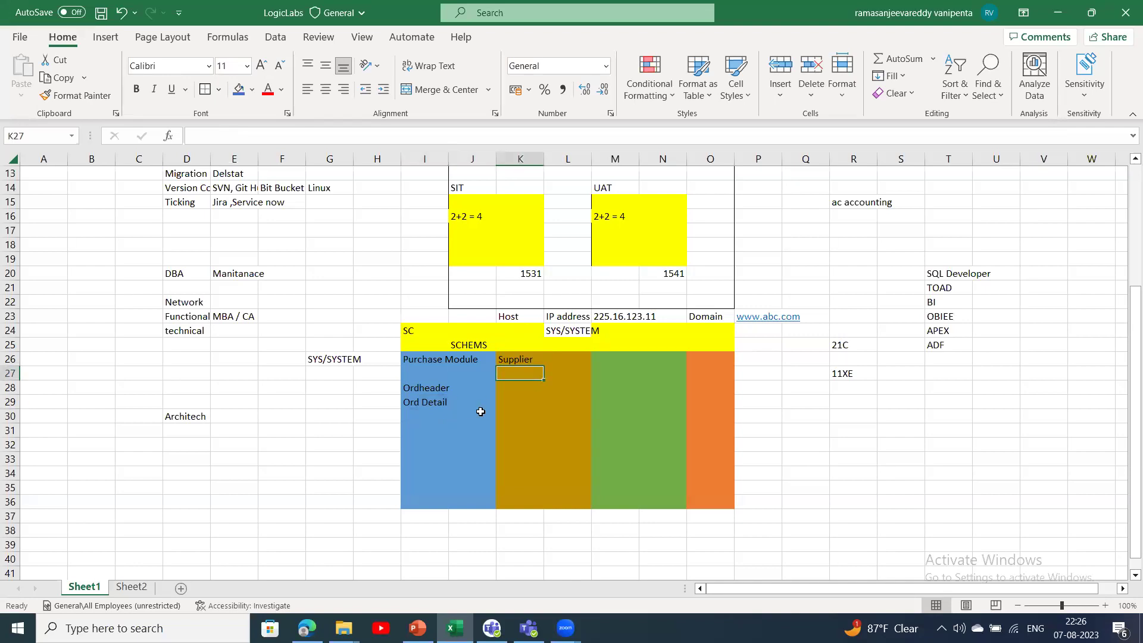
click(441, 418)
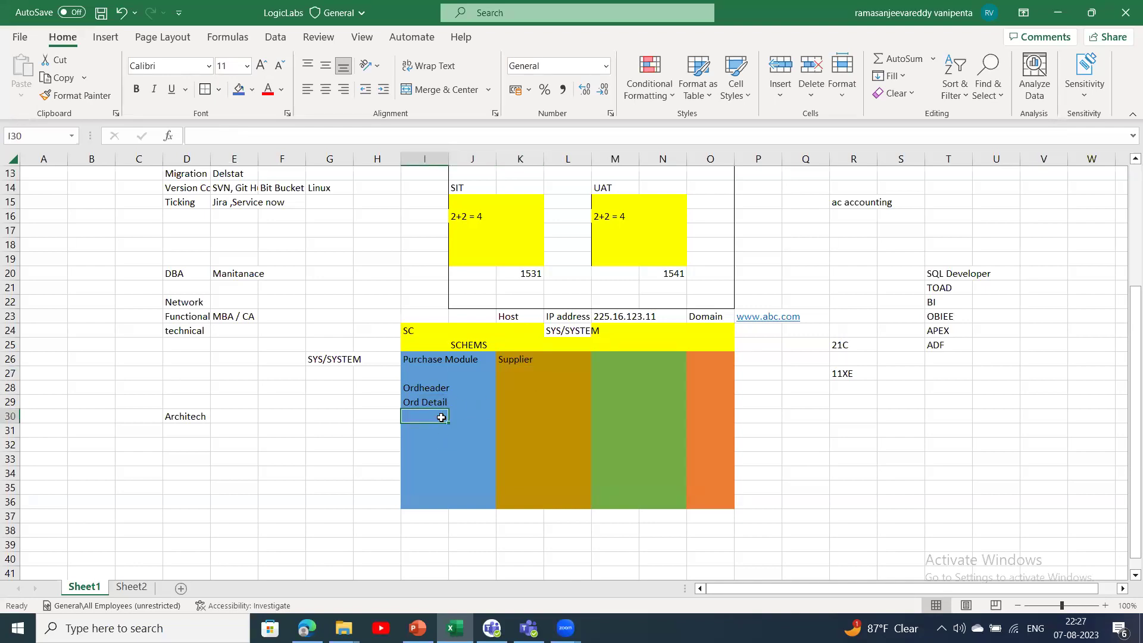
click(528, 388)
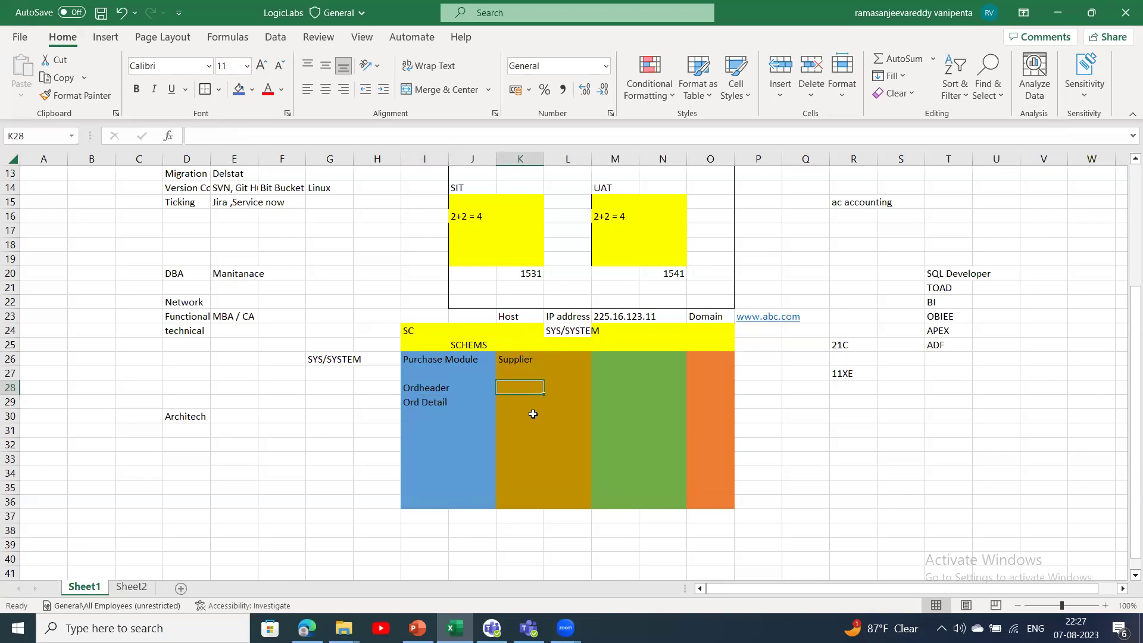
click(440, 370)
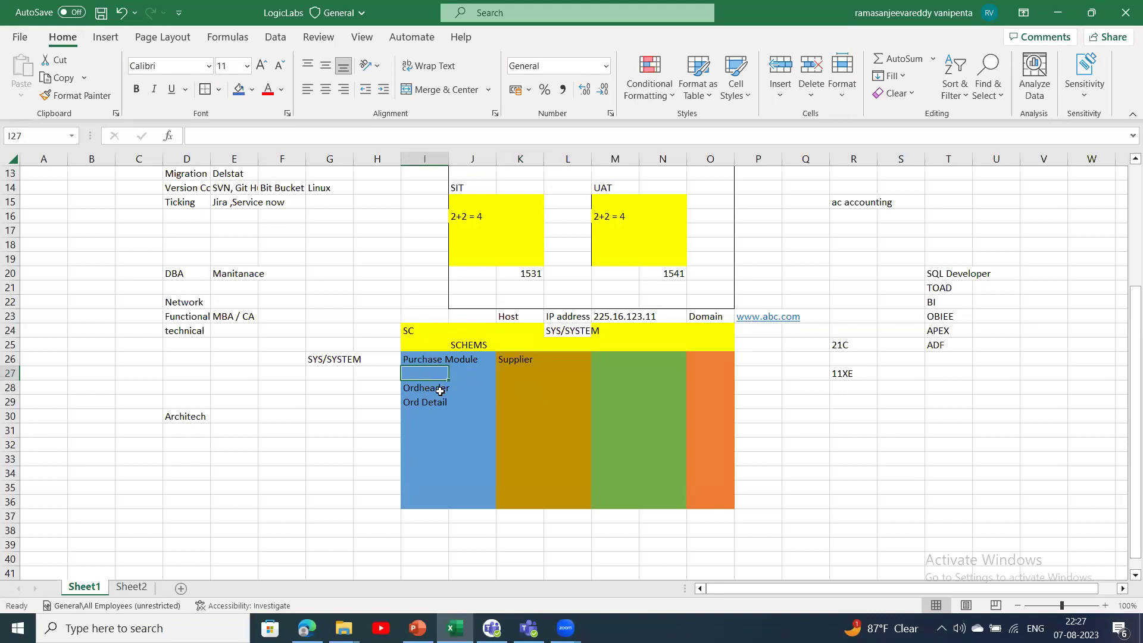
click(518, 398)
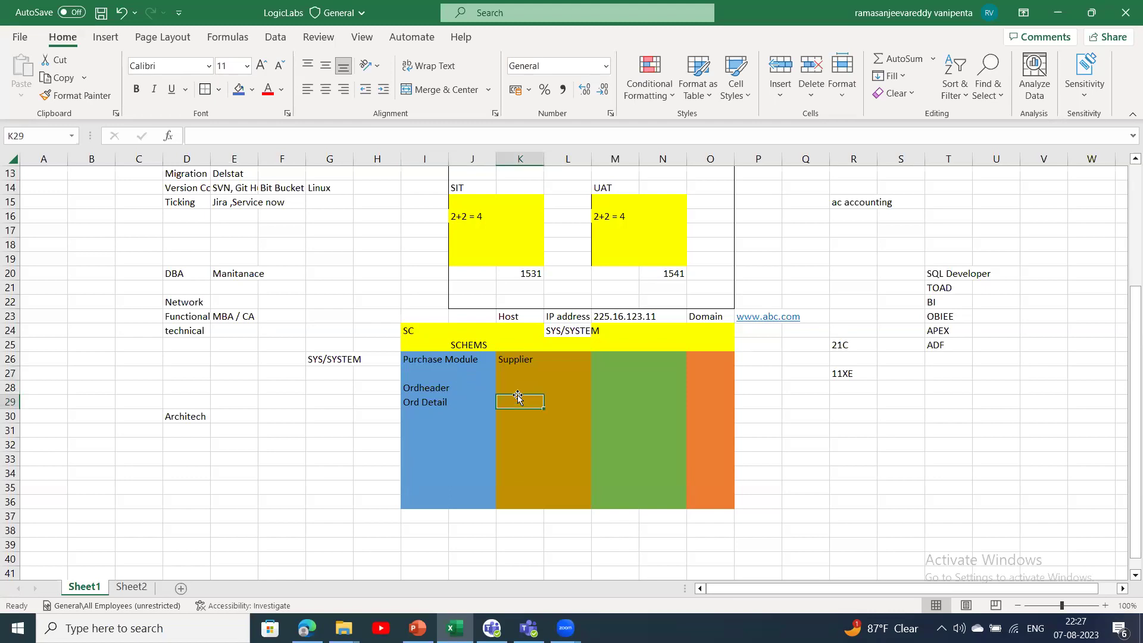
click(427, 418)
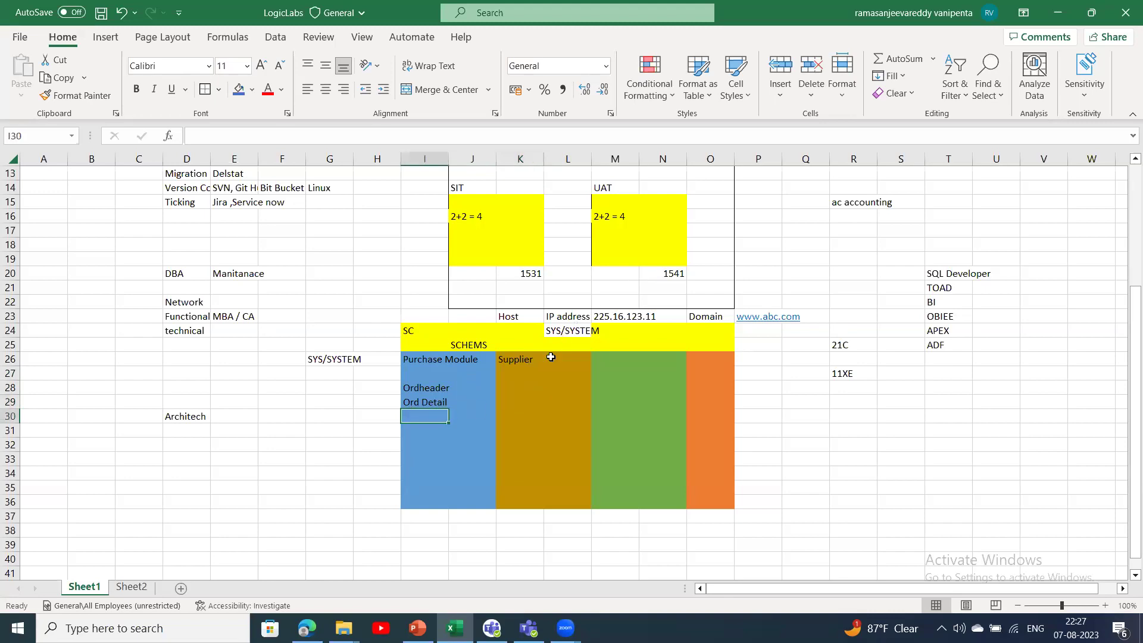
- List the Supplier table in K28 of the brown Supplier schema block on Sheet1
click(540, 372)
click(413, 414)
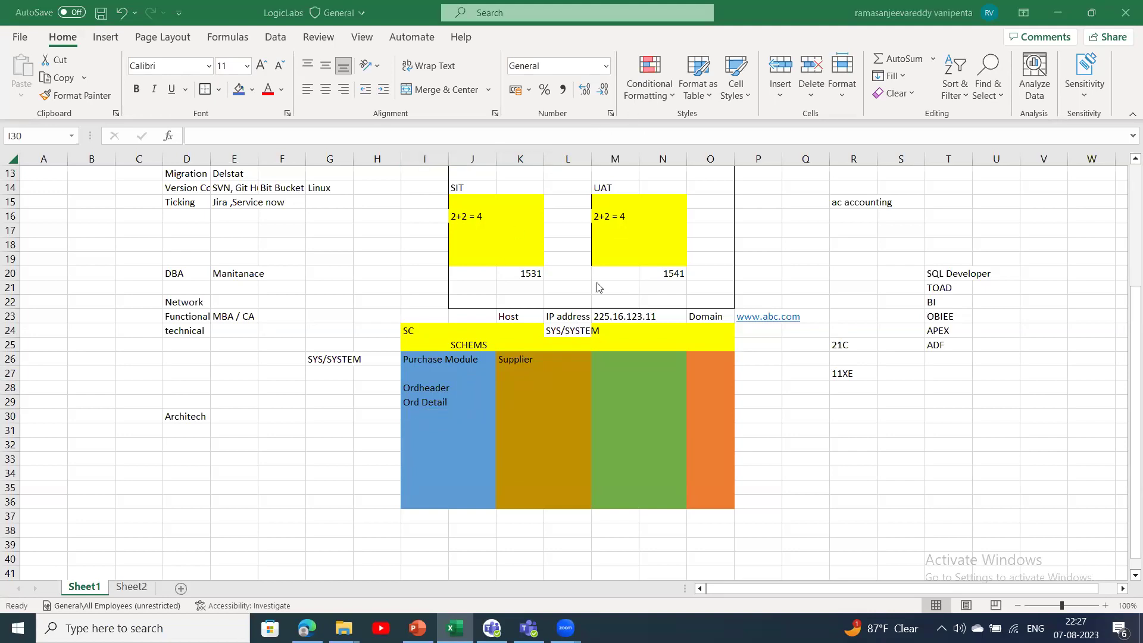
click(515, 374)
click(512, 392)
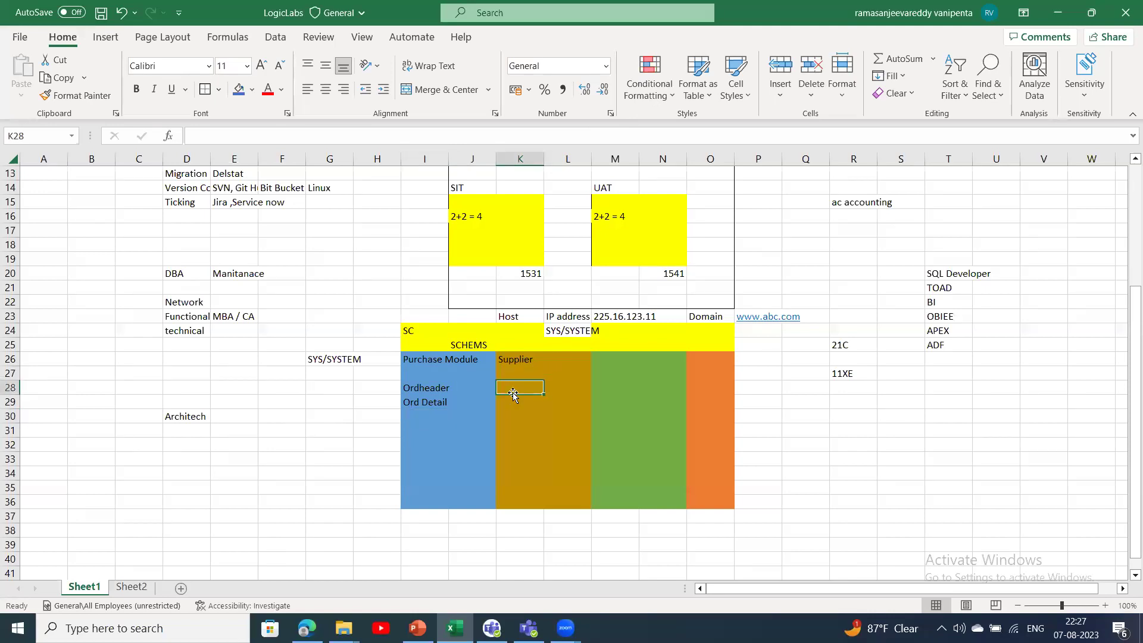
text(Supplier)
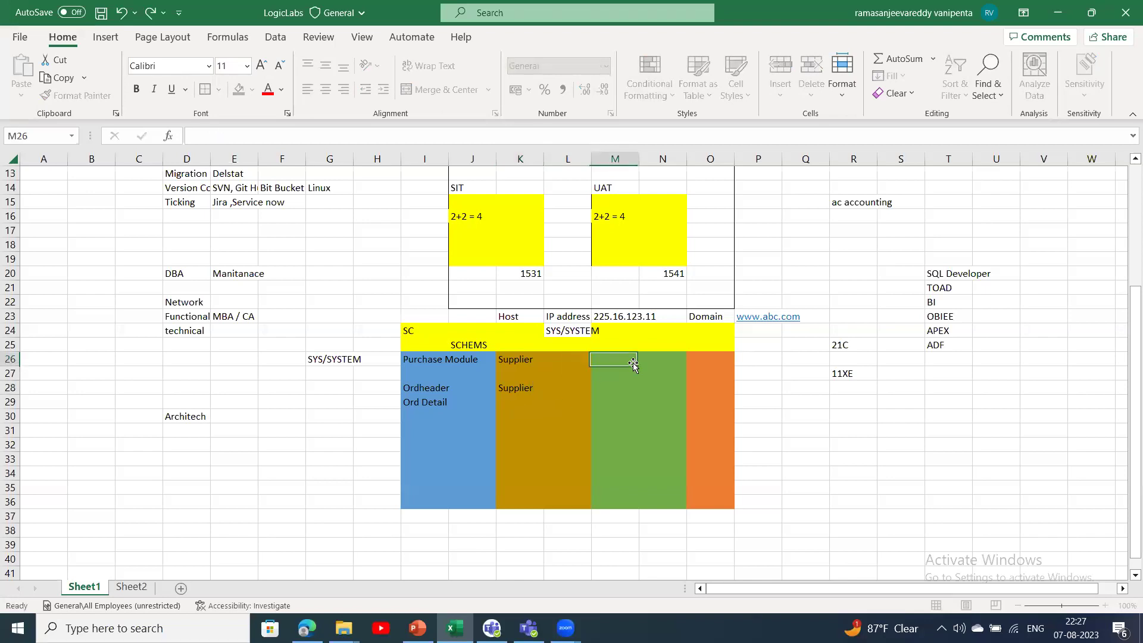
- Label the green schema block Inventory in M26
click(634, 362)
text(In)
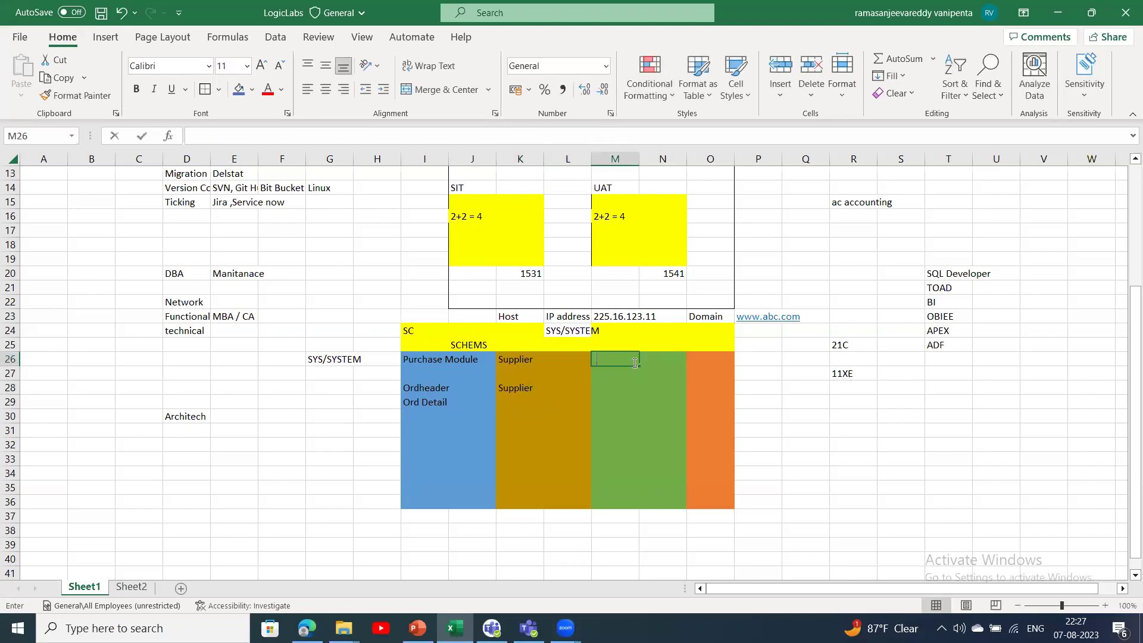
text(vento)
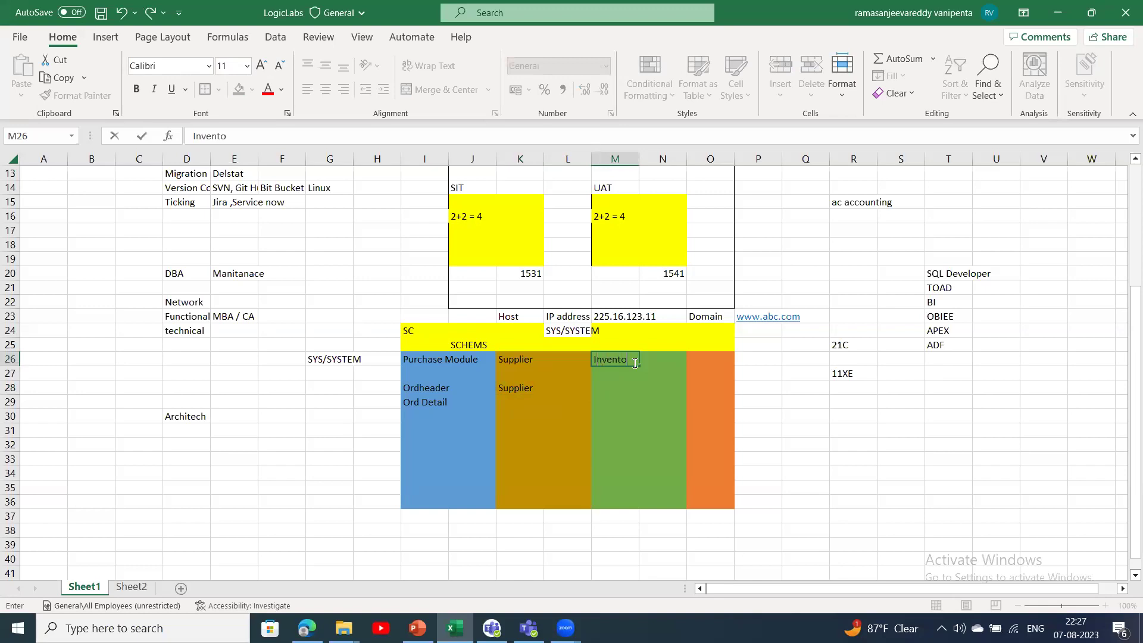
click(623, 389)
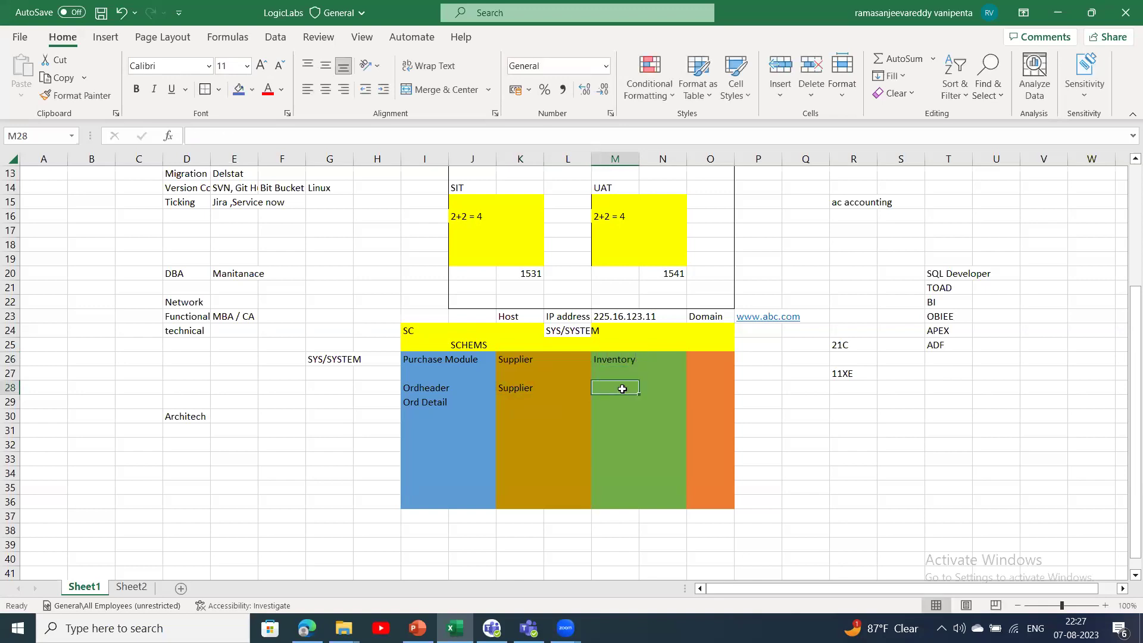
- Copy the Products table title from J34 on Sheet2 into M28 of the Inventory block on Sheet1
click(141, 590)
click(604, 326)
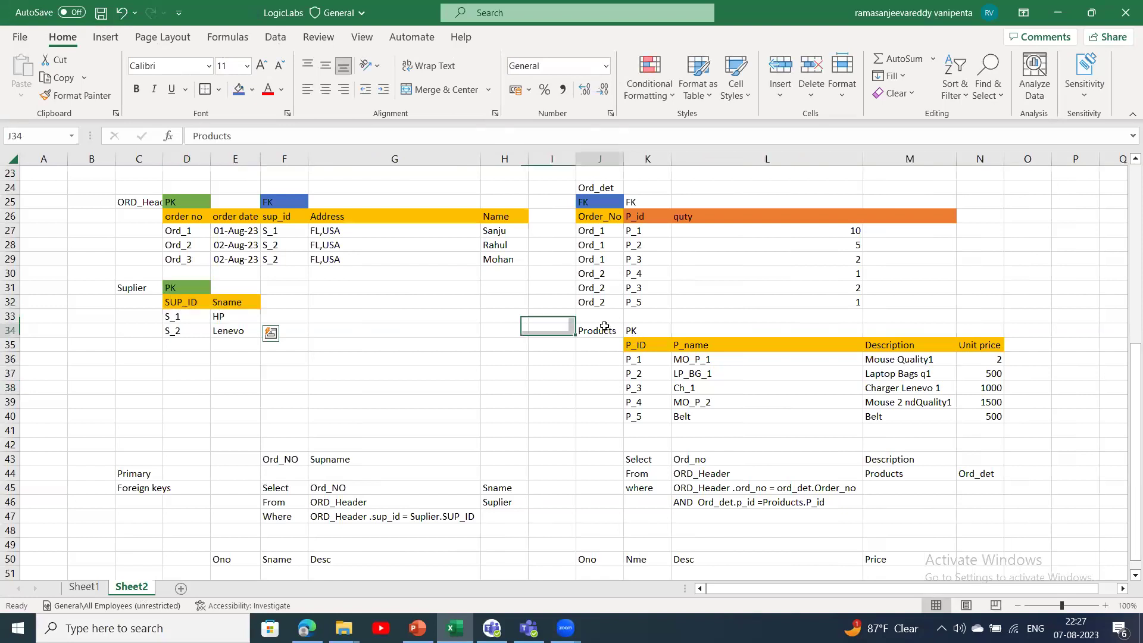
key(ctrl+c)
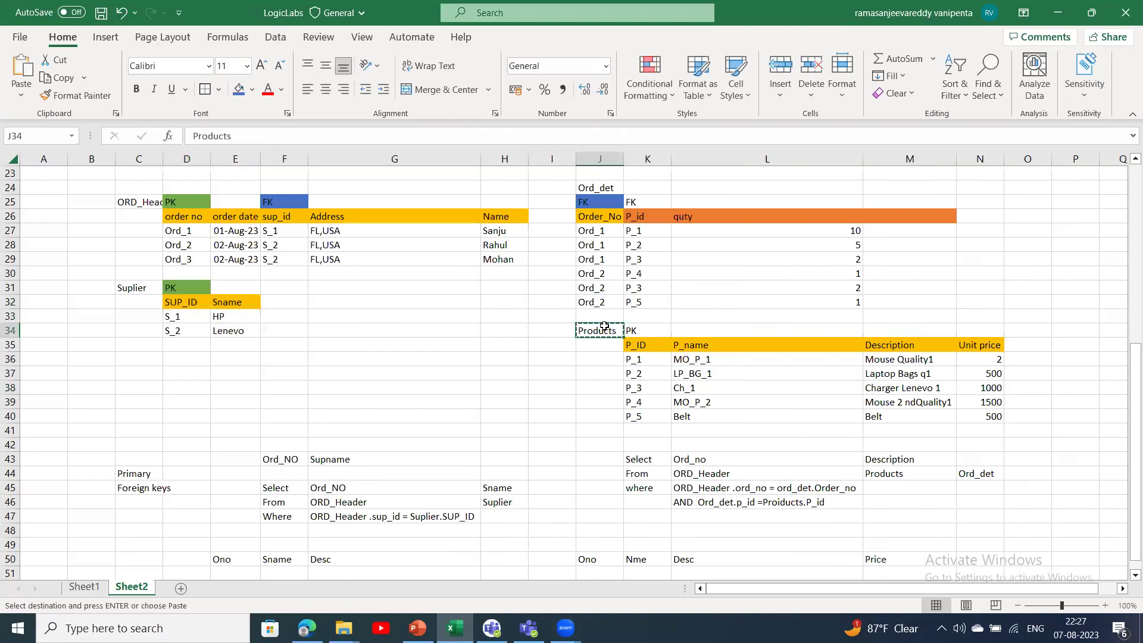
click(652, 359)
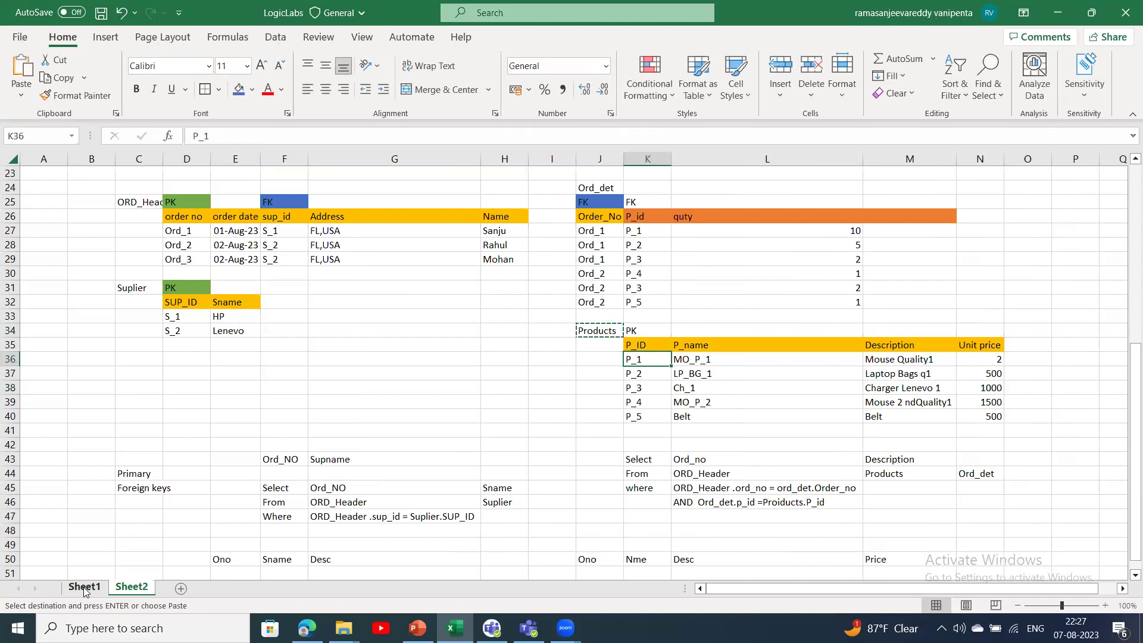
click(84, 587)
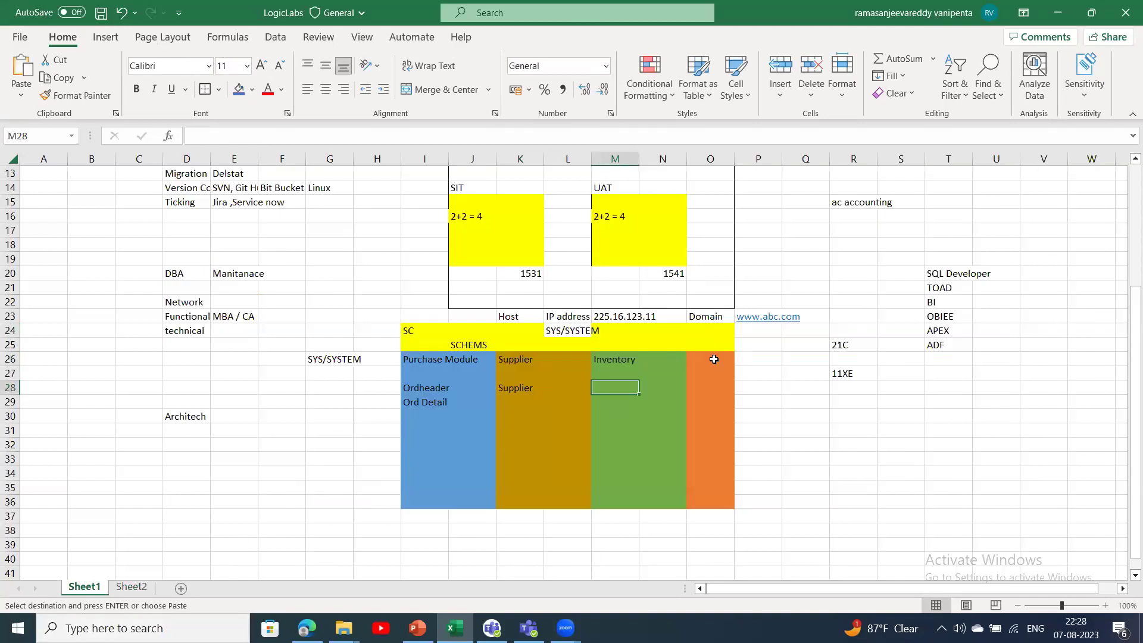
key(ctrl+v)
click(634, 418)
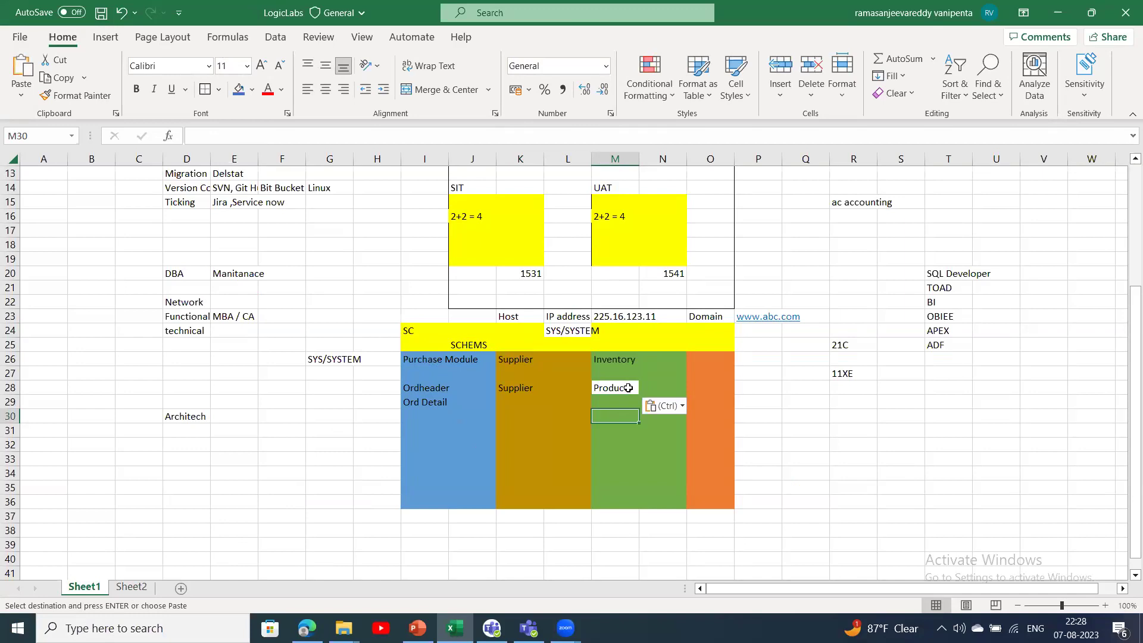
- Compare the order header and order detail tables on Sheet2 with the module blocks and their tables on Sheet1
click(129, 591)
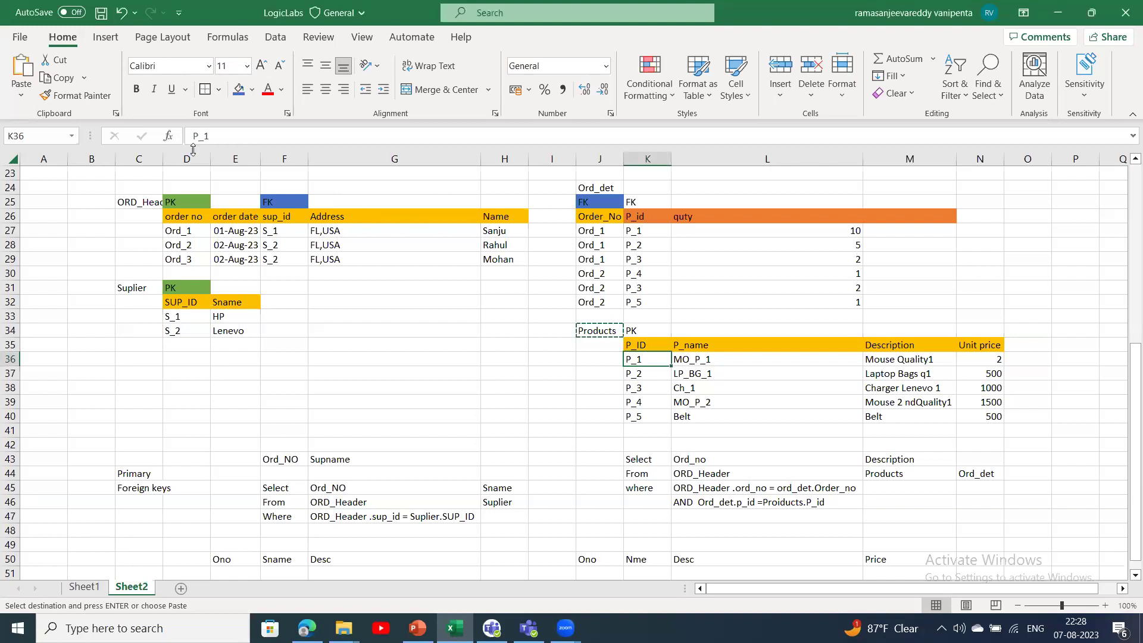
drag(169, 201, 857, 259)
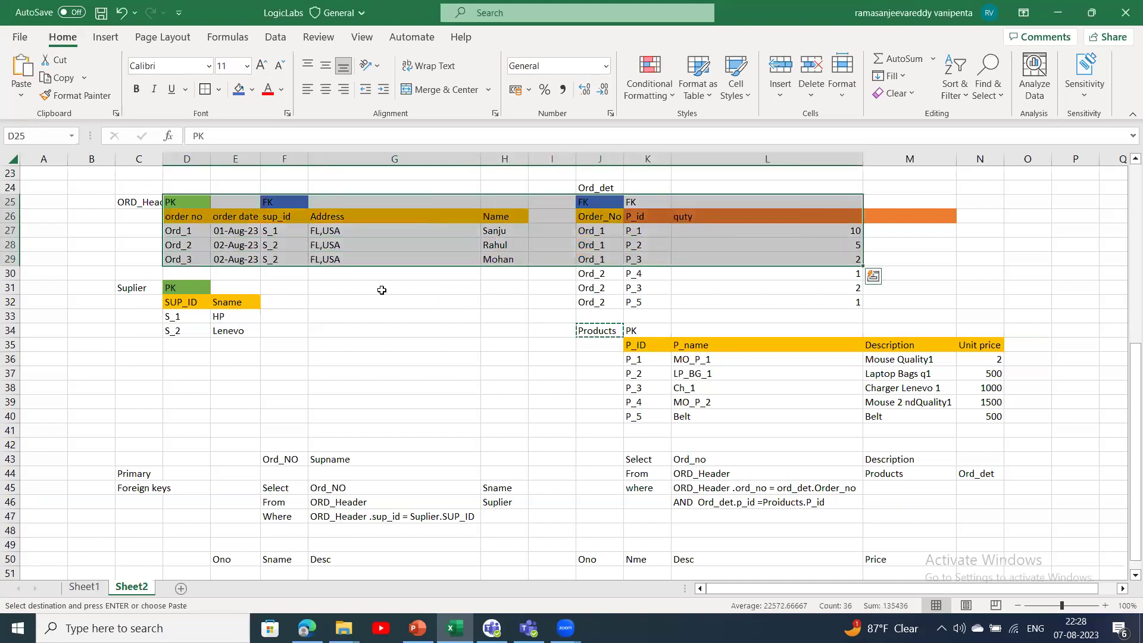
click(155, 273)
click(718, 302)
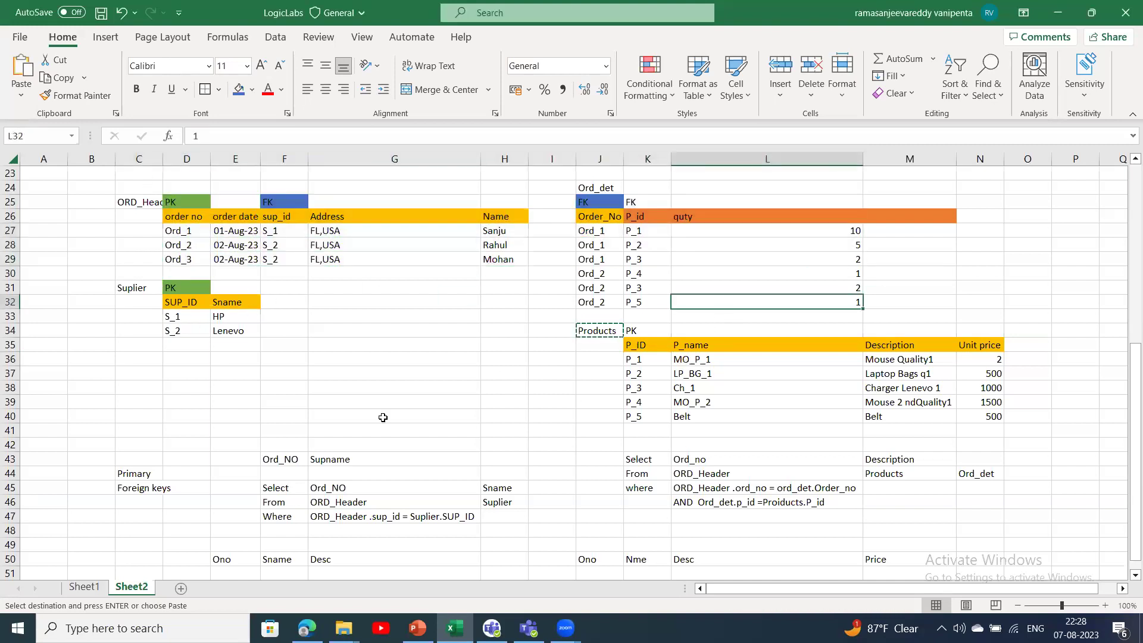
click(99, 586)
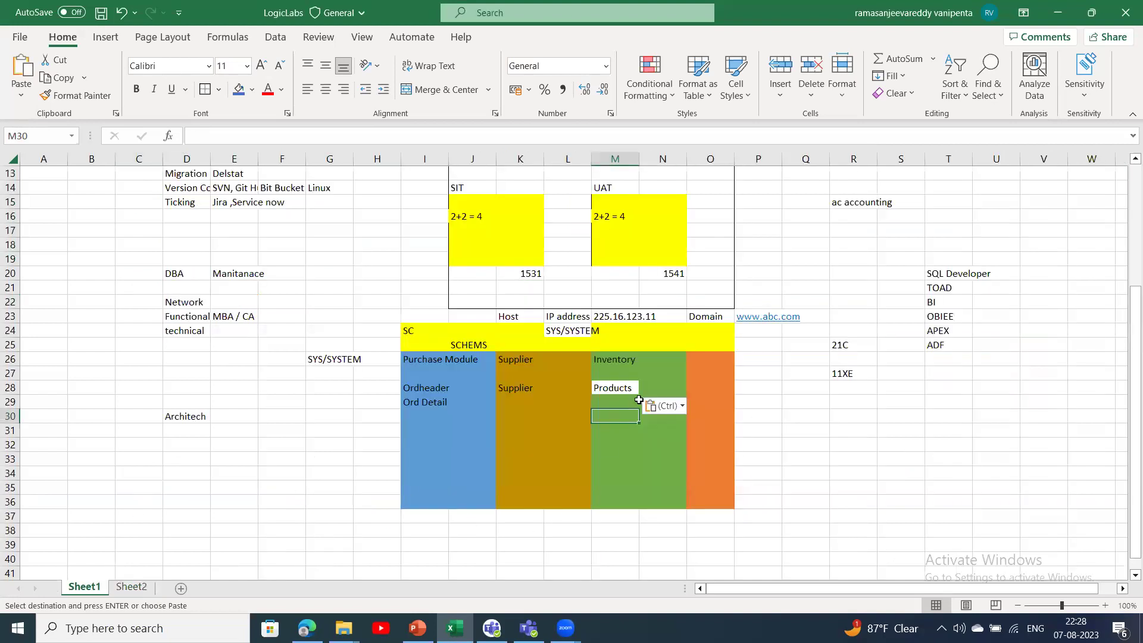
click(660, 376)
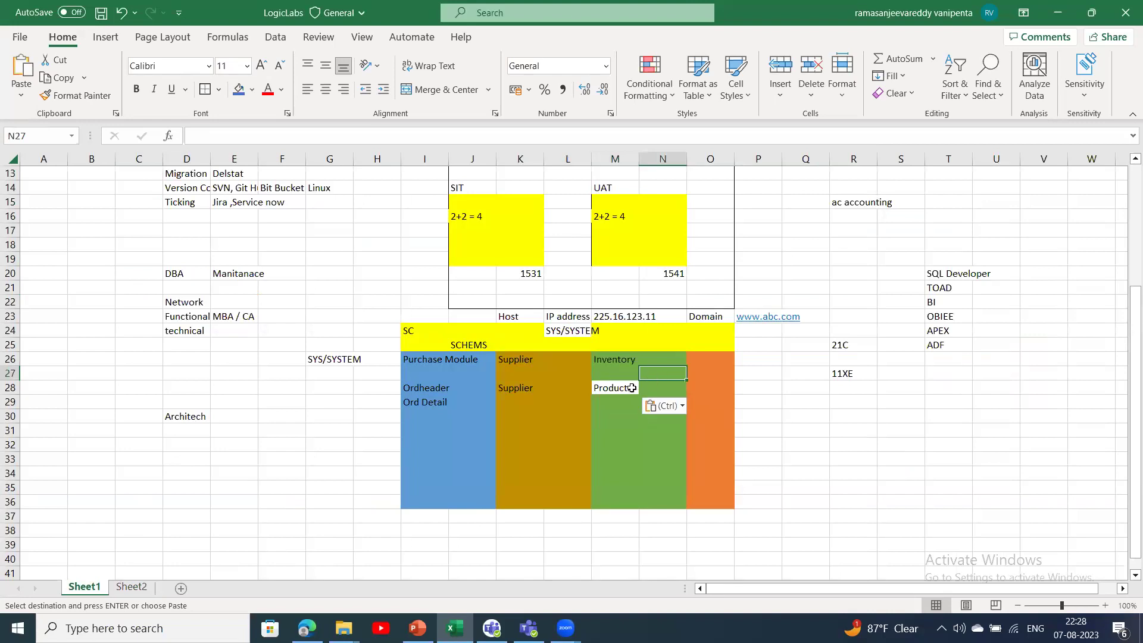
click(466, 384)
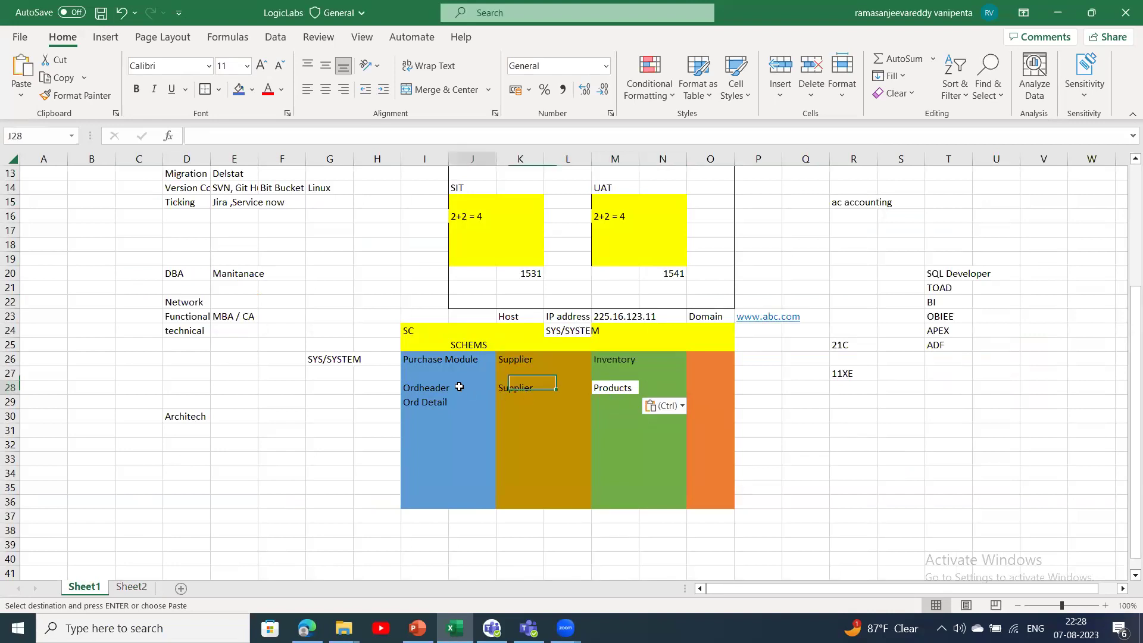
click(542, 392)
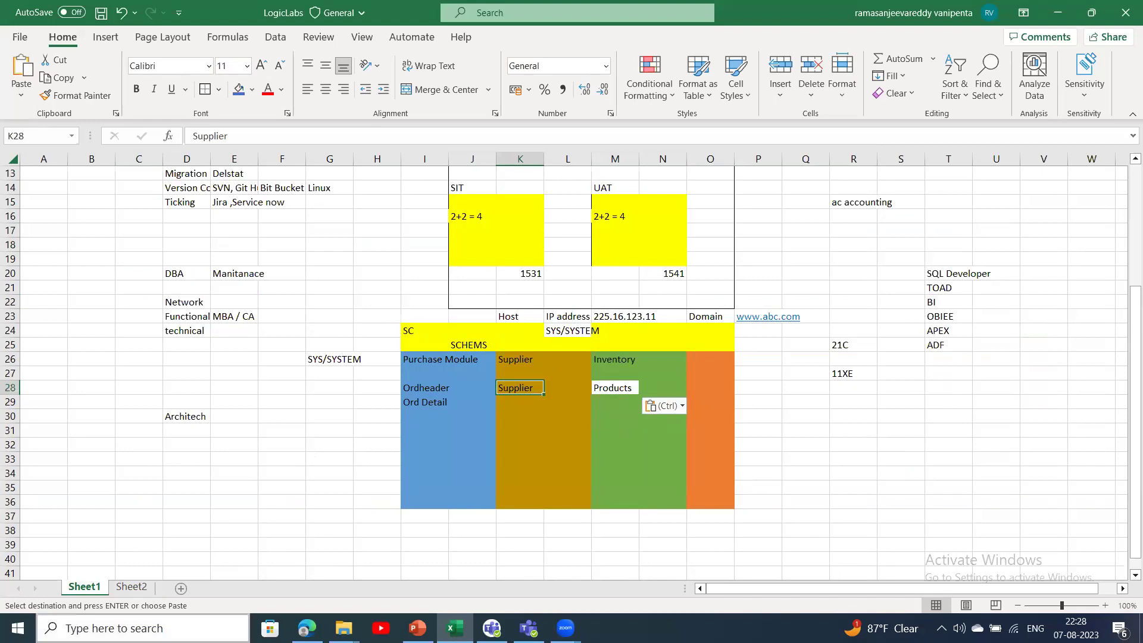
- Examine the Unit price column of the Products table on Sheet2, and relate it to the Purchase Module and Inventory blocks on Sheet1
click(131, 588)
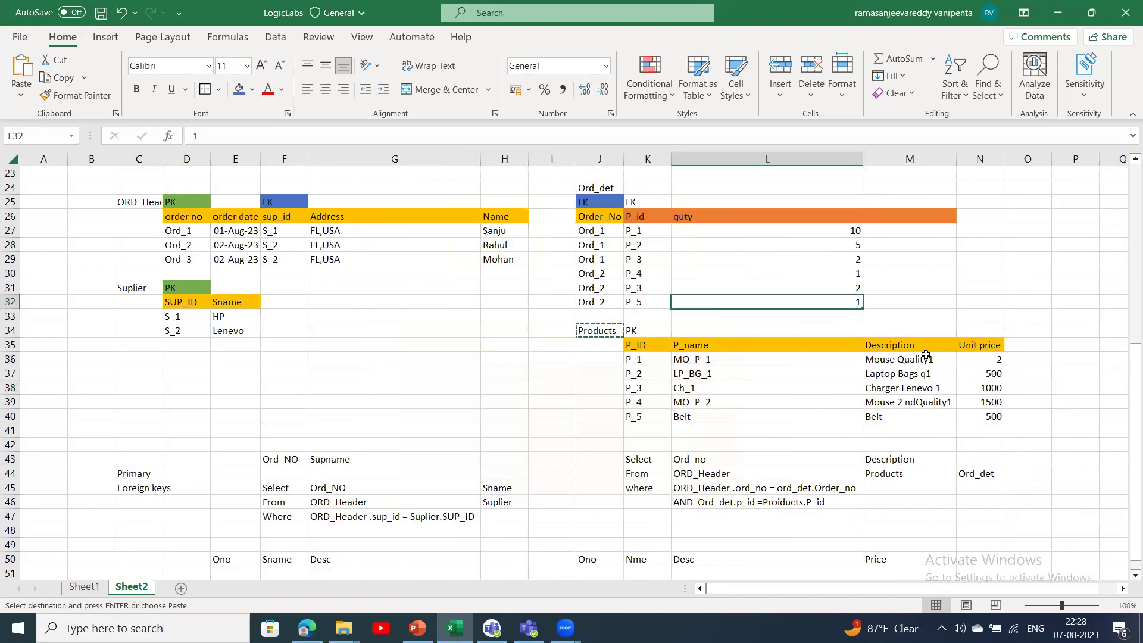
drag(998, 351, 989, 417)
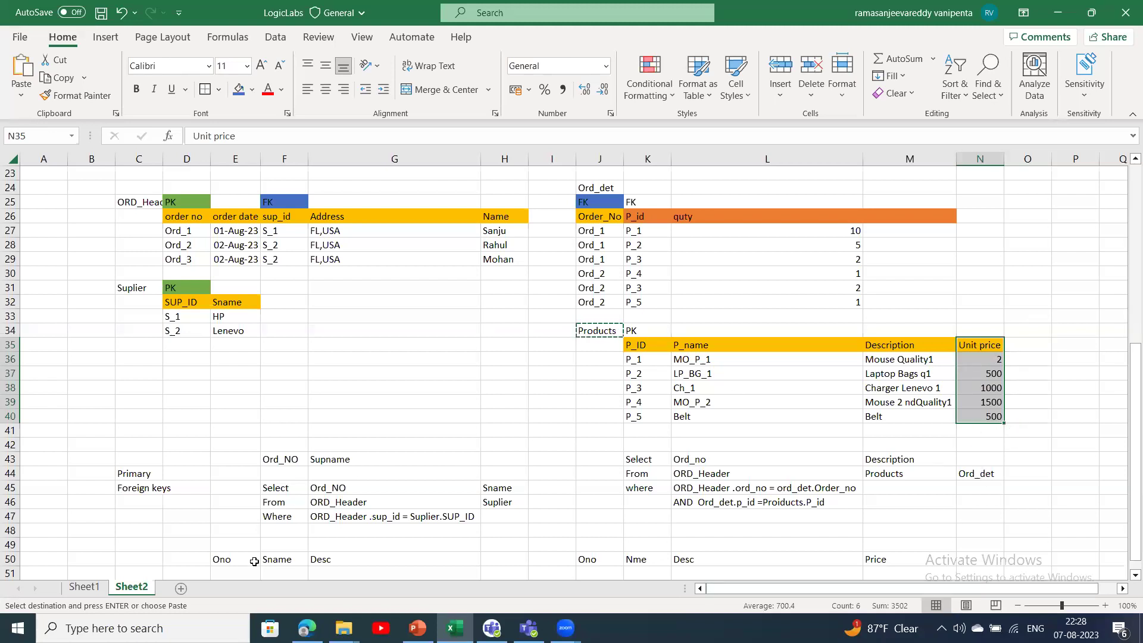
click(84, 587)
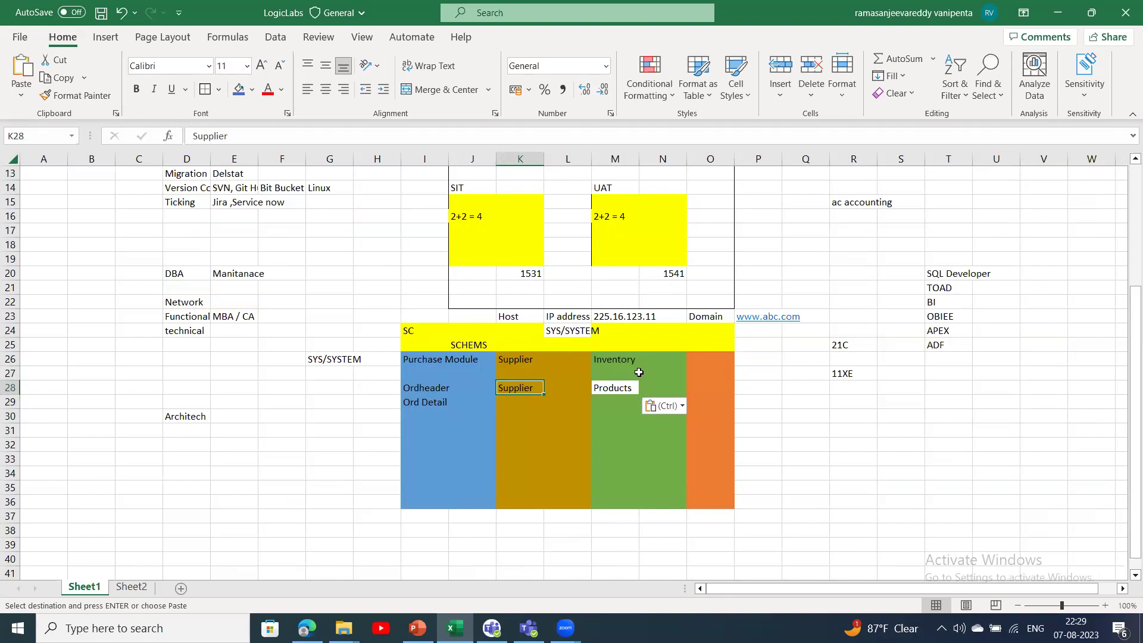
click(457, 405)
click(444, 418)
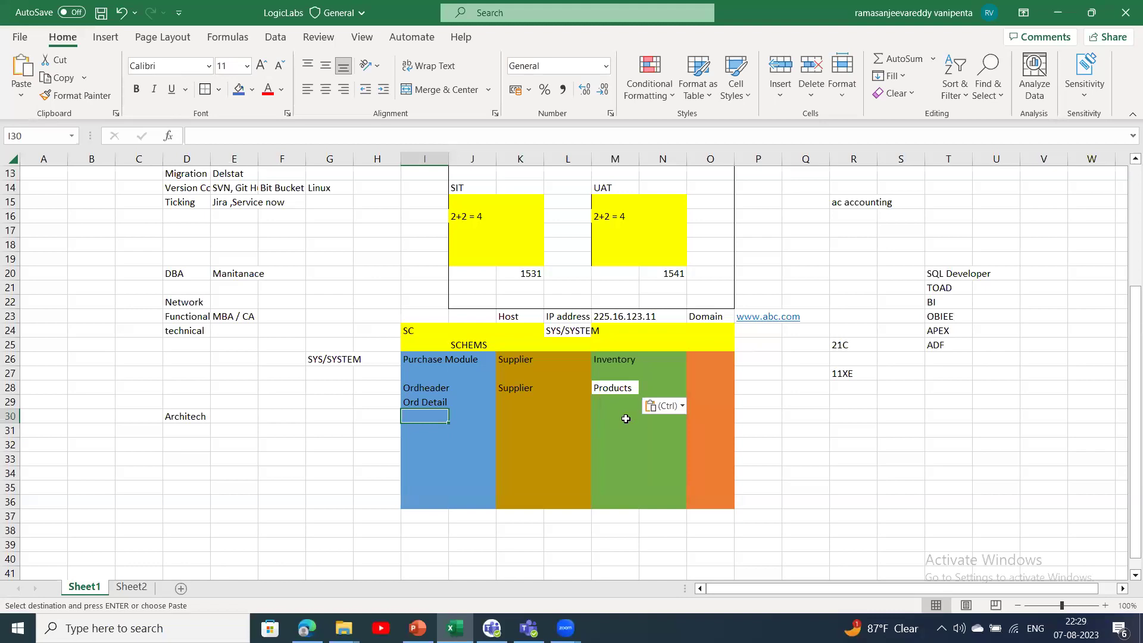
click(448, 440)
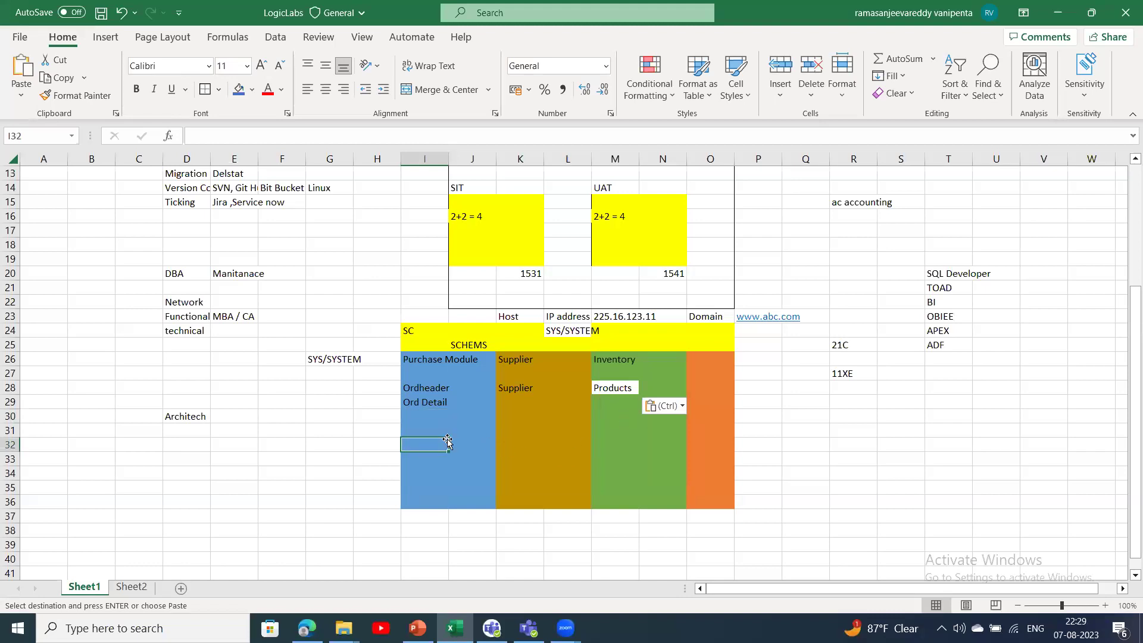
click(638, 427)
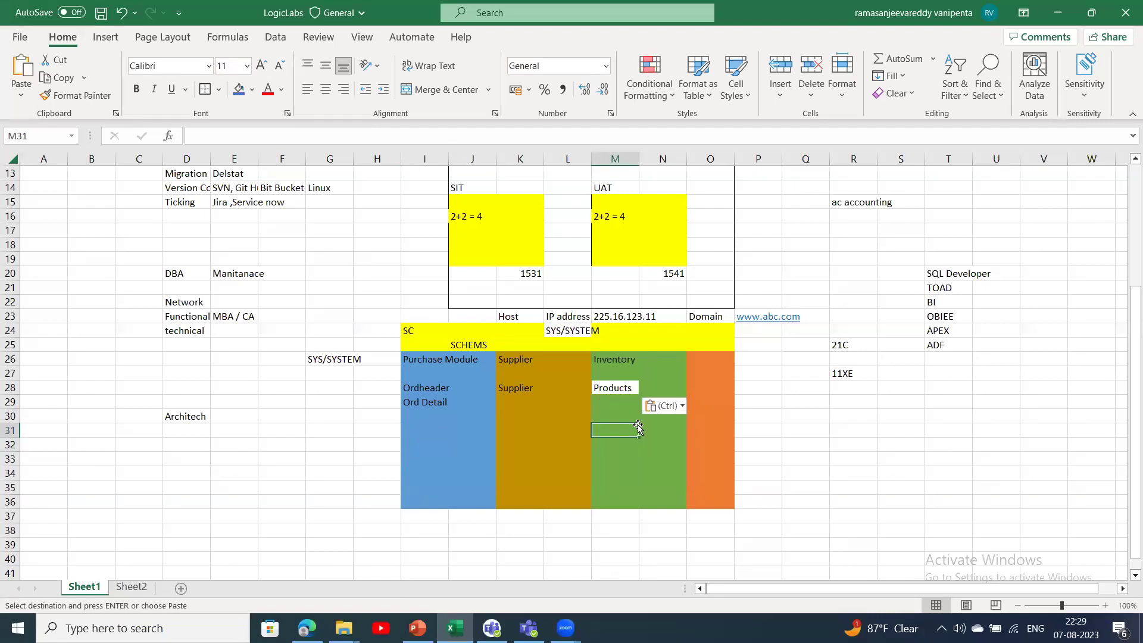
click(620, 411)
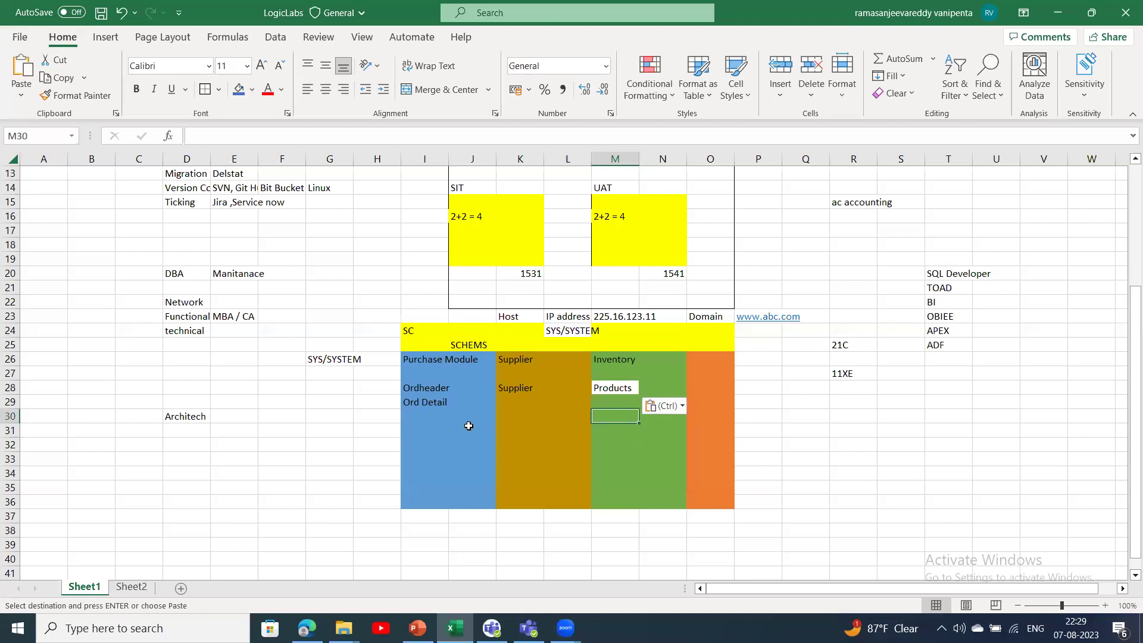
- Examine how the Purchase Module block's order tables relate to the Supplier and Inventory schema blocks
click(426, 434)
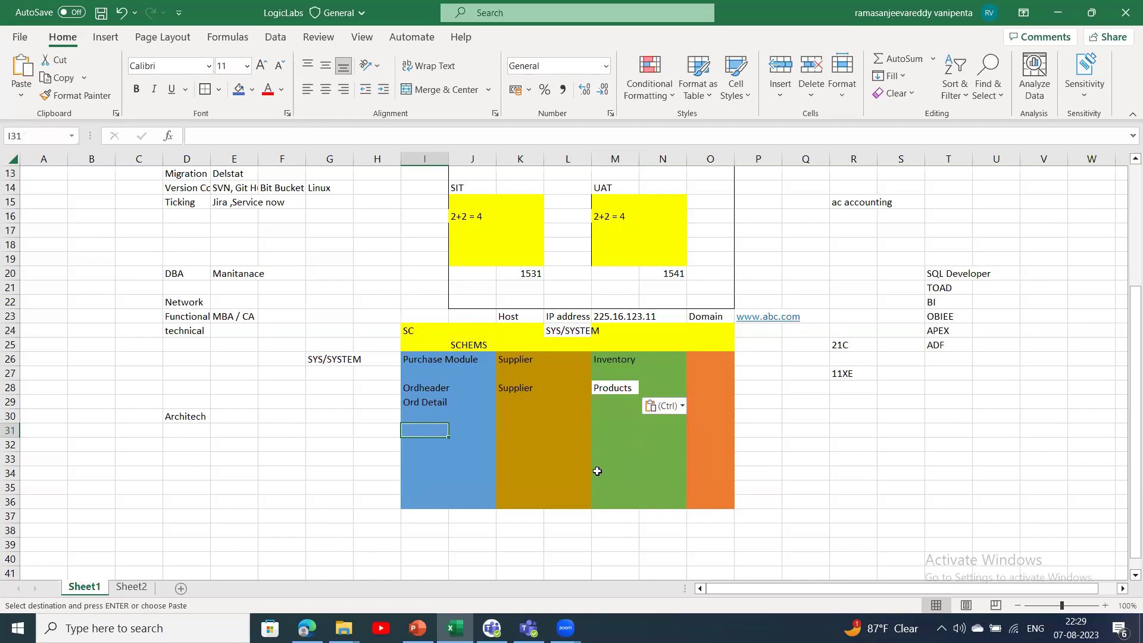
click(657, 372)
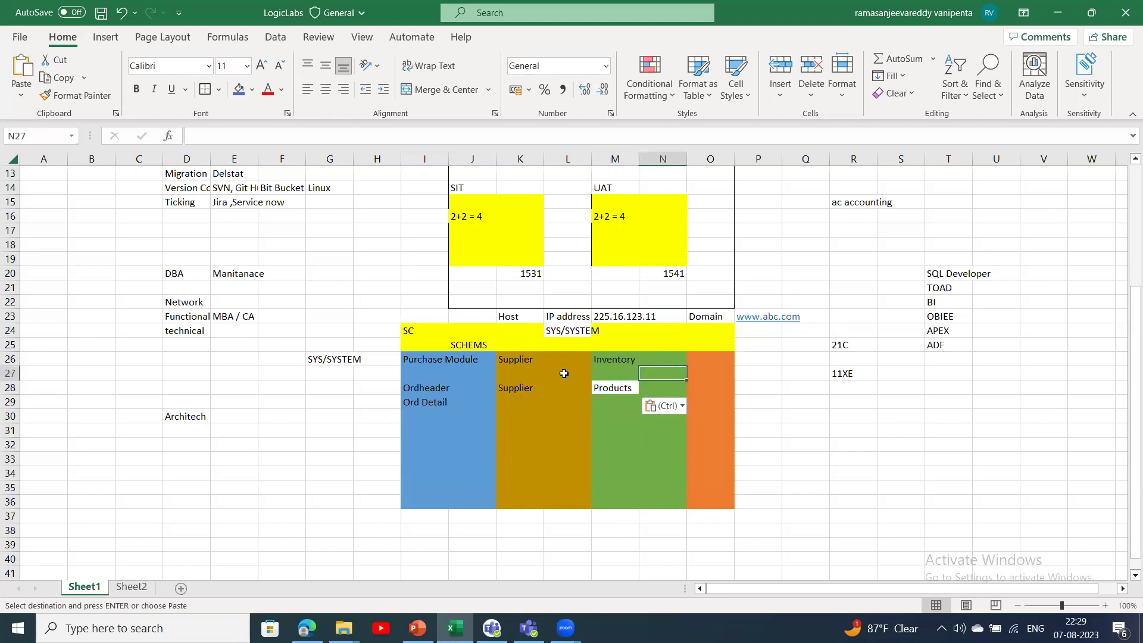
click(416, 419)
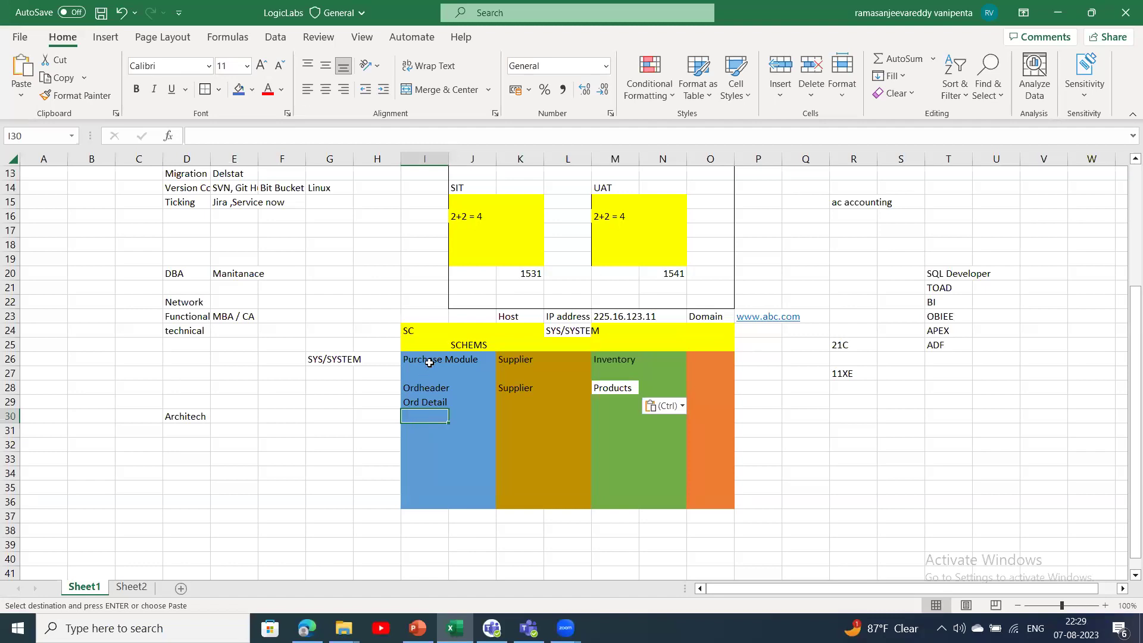
click(423, 432)
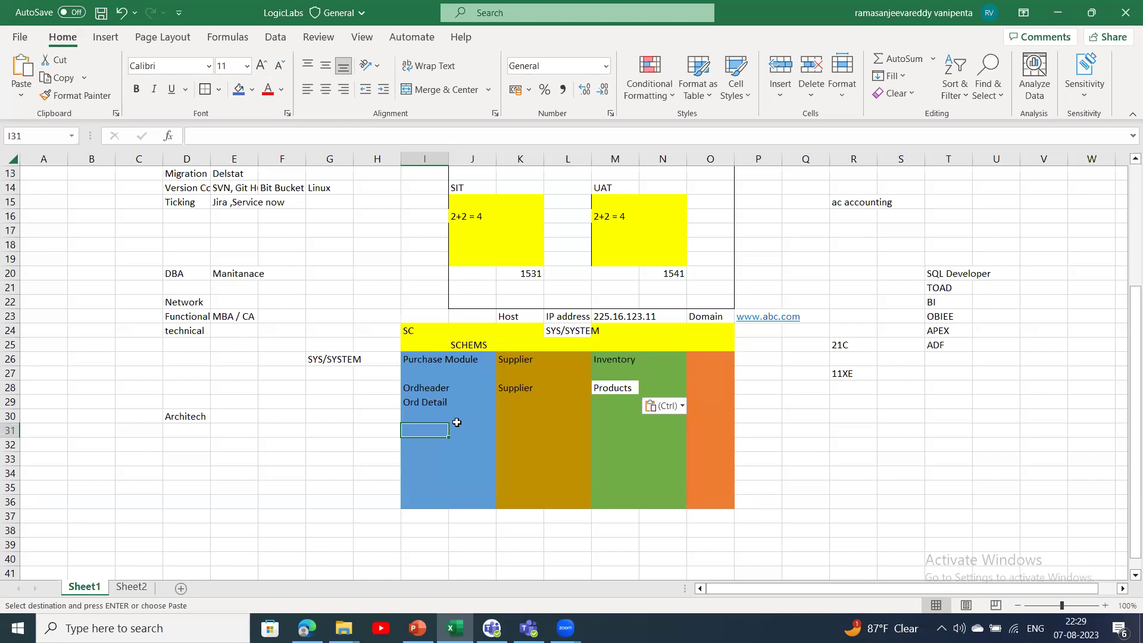
drag(457, 422, 529, 390)
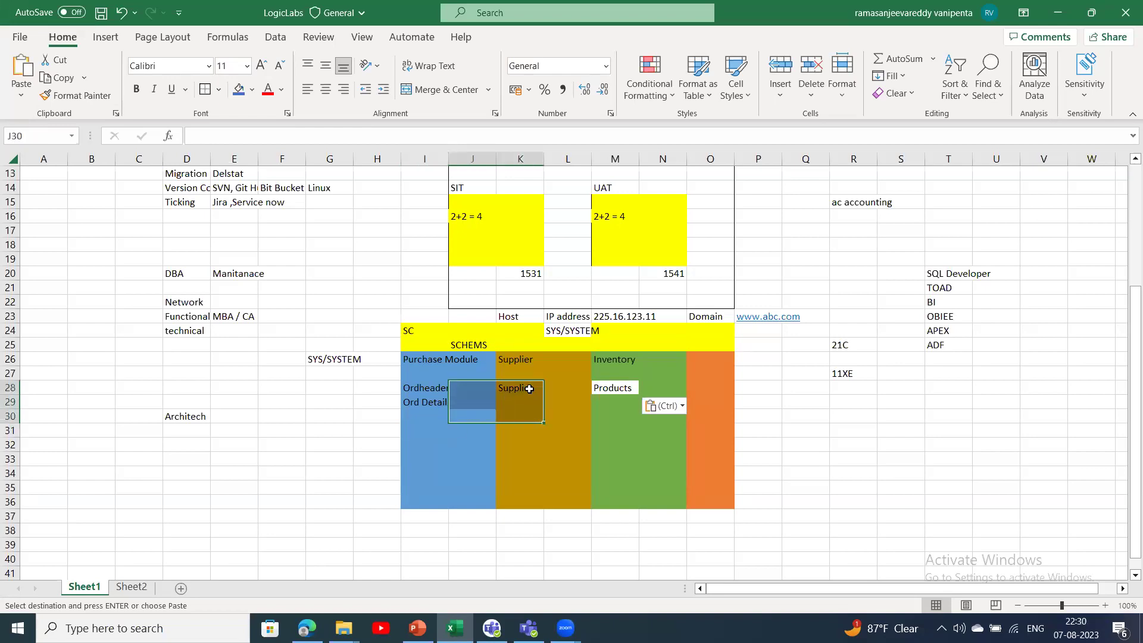
click(530, 389)
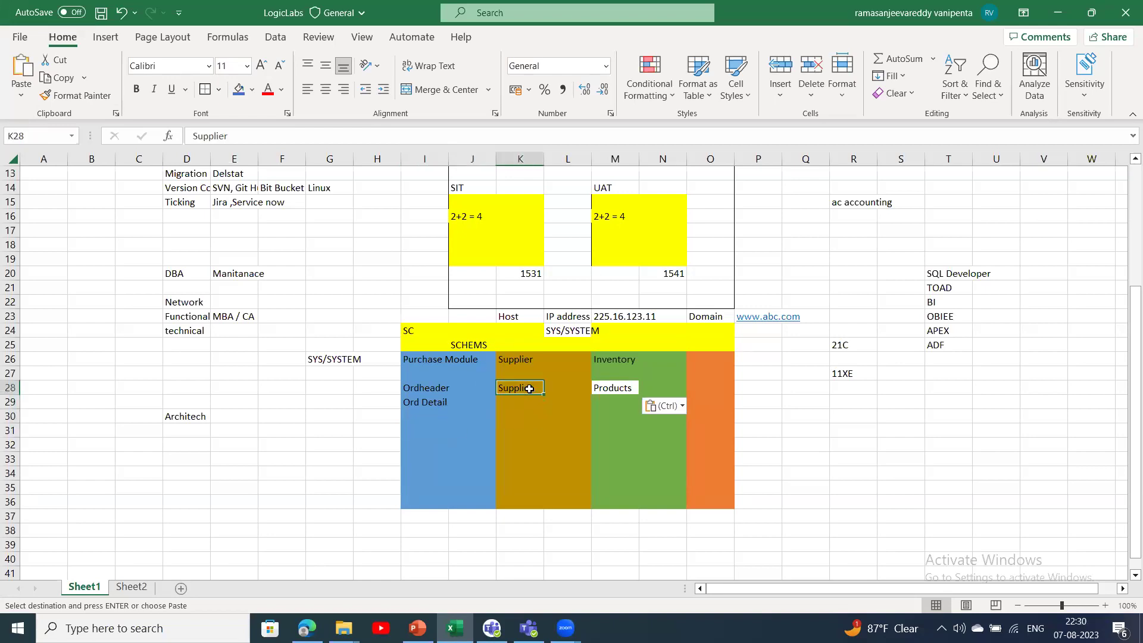
click(445, 417)
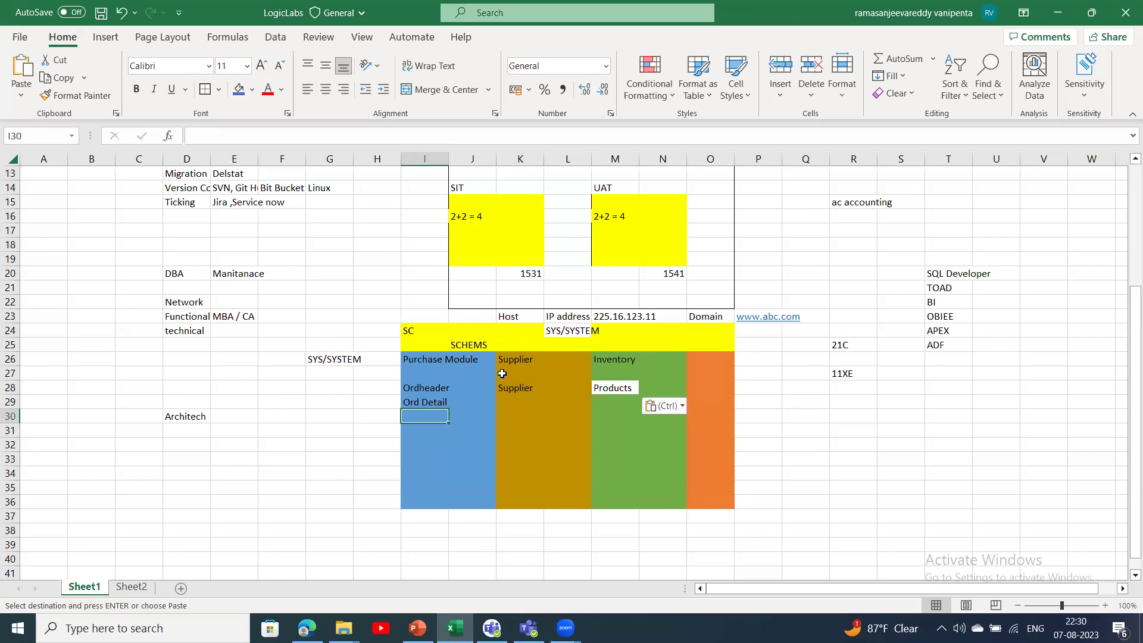
drag(426, 439, 422, 488)
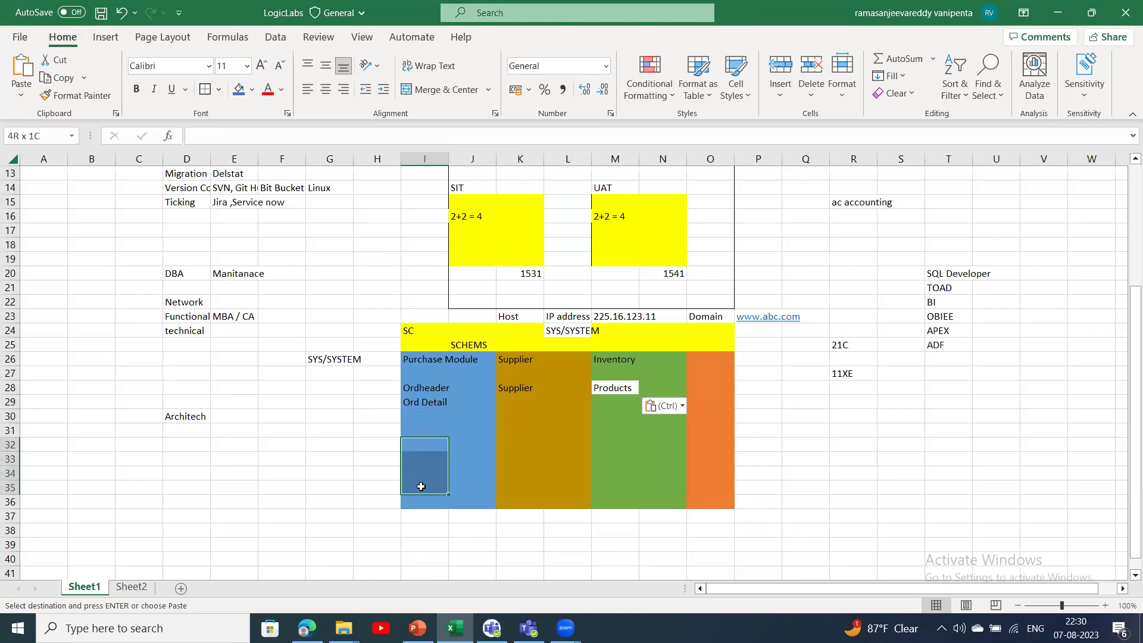
drag(426, 367, 425, 446)
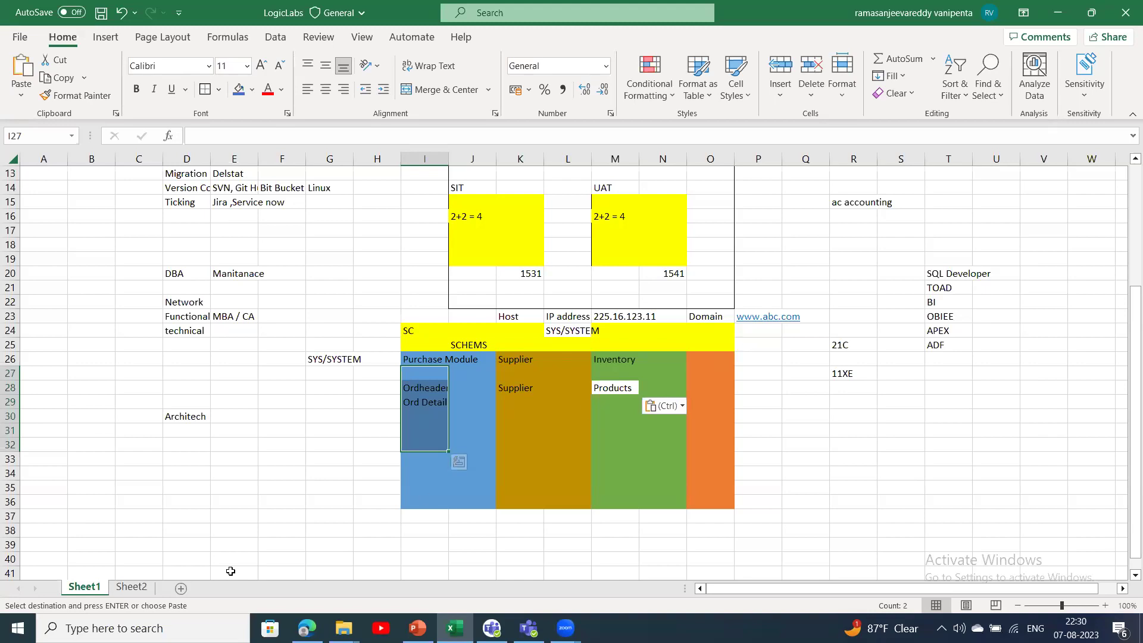
- Check the order, supplier and product tables on Sheet2 once more against the schema blocks on Sheet1
click(131, 587)
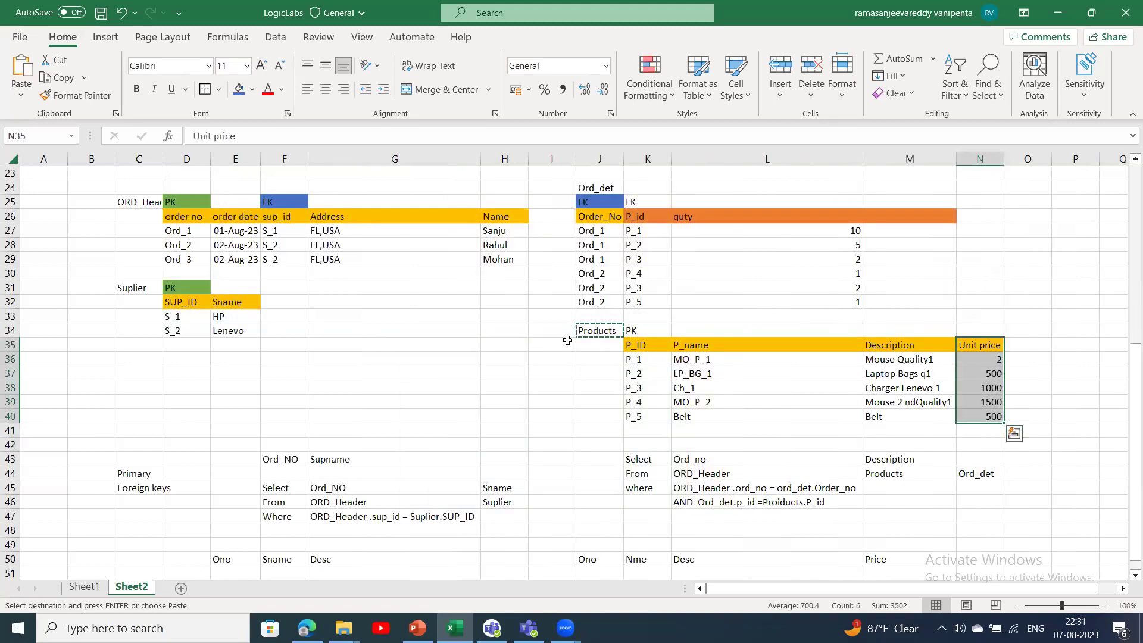
click(92, 593)
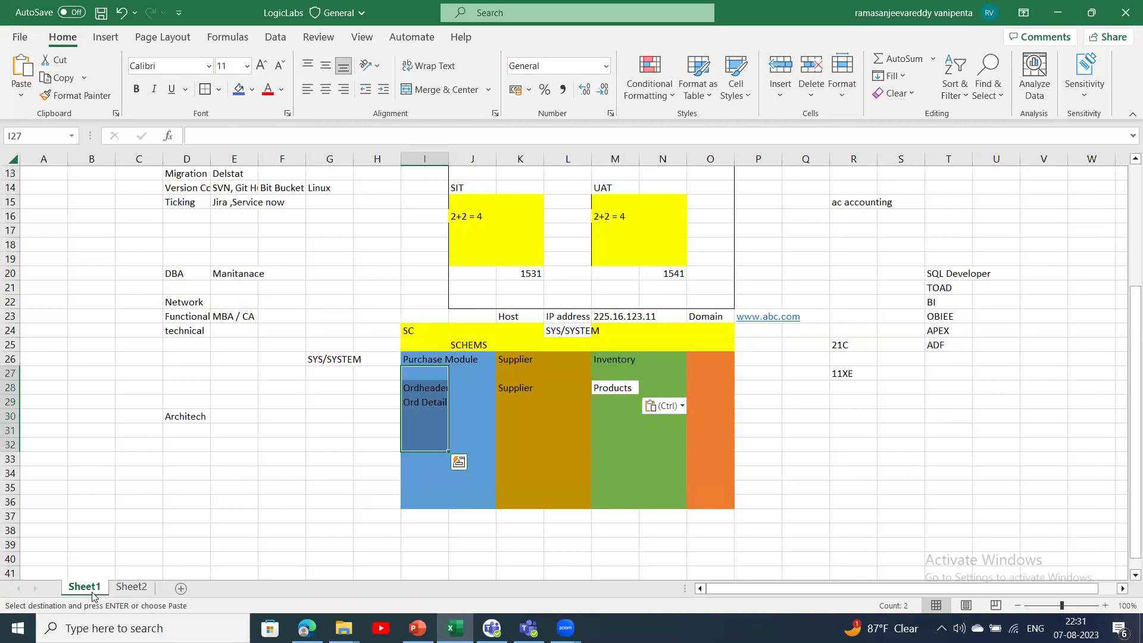
click(131, 587)
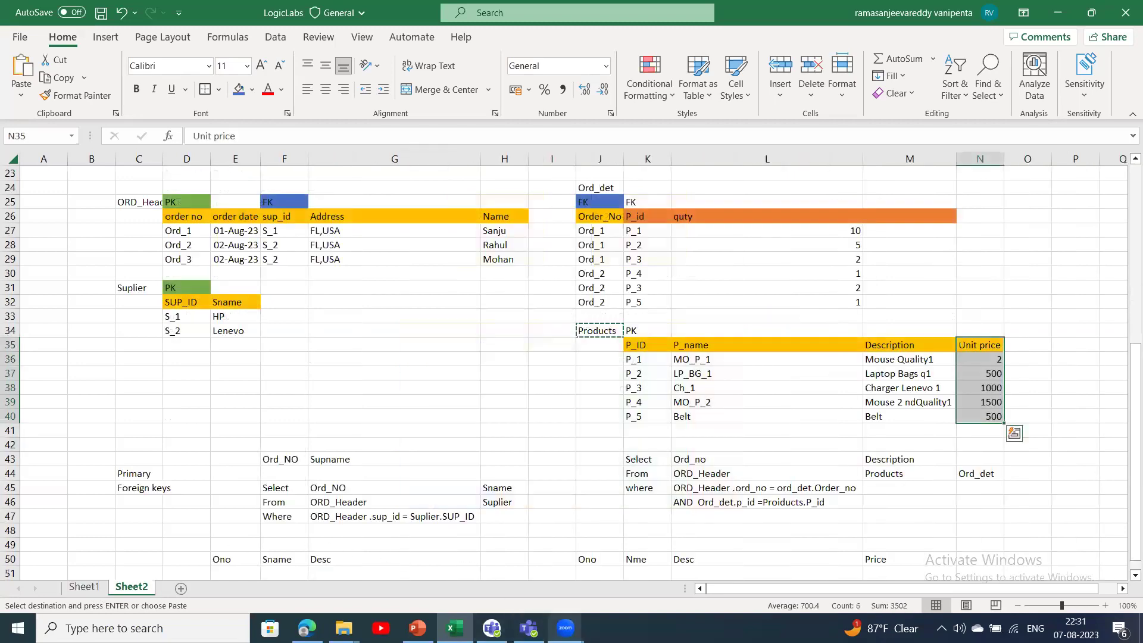
mouse_move(566, 629)
mouse_move(604, 543)
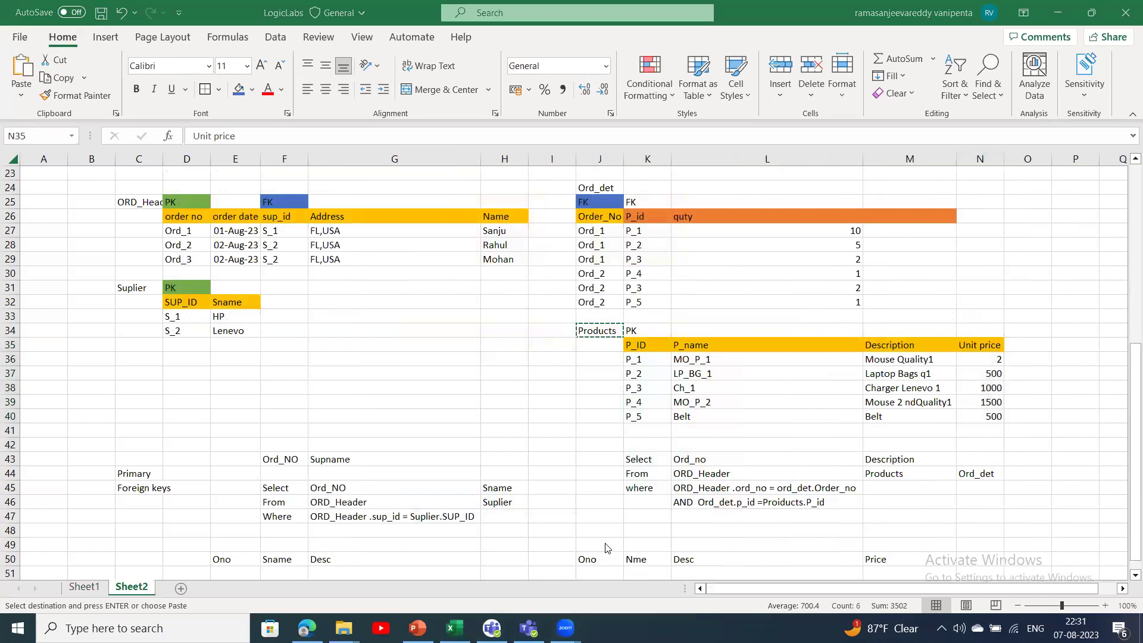